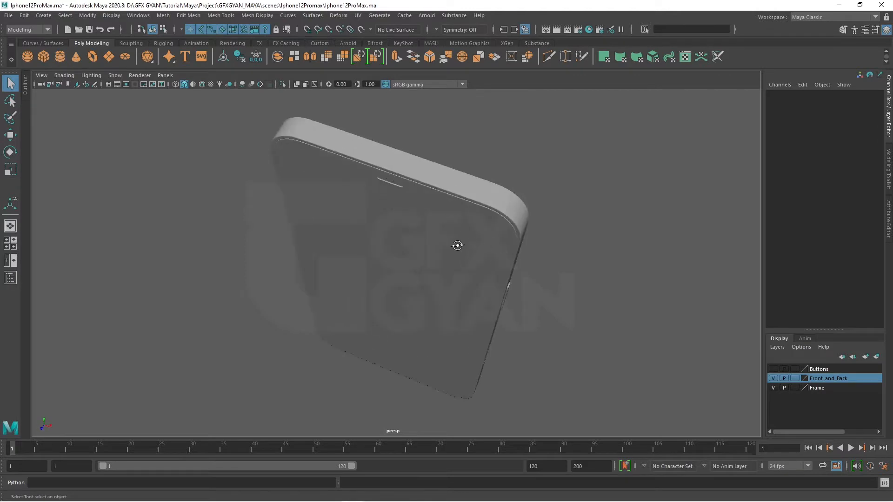
Examine the phone's back panel and its edge layout in the perspective, four-view and front views
{"action": "middle_click_drag", "start_coordinate": [496, 232], "coordinate": [532, 323], "text": "alt"}
{"action": "scroll", "coordinate": [532, 322], "scroll_direction": "up", "scroll_amount": 4}
{"action": "middle_click_drag", "start_coordinate": [450, 263], "coordinate": [468, 209], "text": "alt"}
{"action": "left_click_drag", "start_coordinate": [448, 245], "coordinate": [566, 267], "text": "alt"}
{"action": "scroll", "coordinate": [566, 267], "scroll_direction": "up", "scroll_amount": 3}
{"action": "left_click", "coordinate": [392, 186]}
{"action": "left_click_drag", "start_coordinate": [392, 186], "coordinate": [532, 269], "text": "alt"}
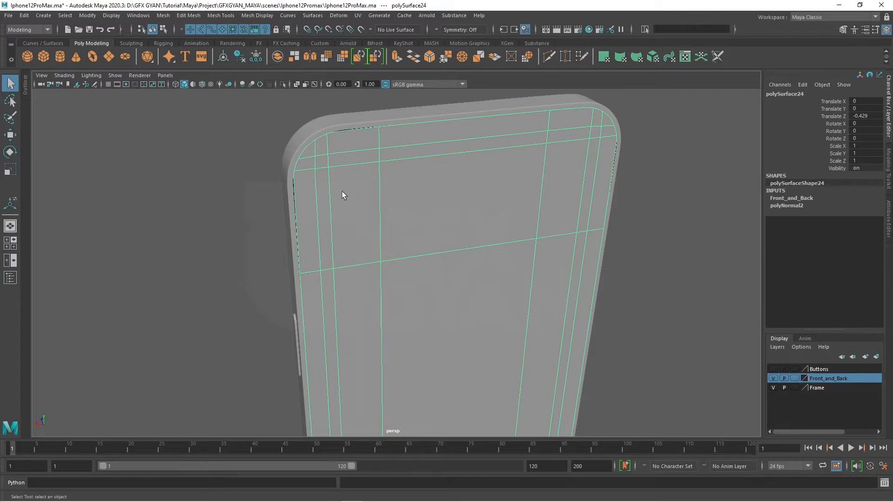
{"action": "key", "text": "space"}
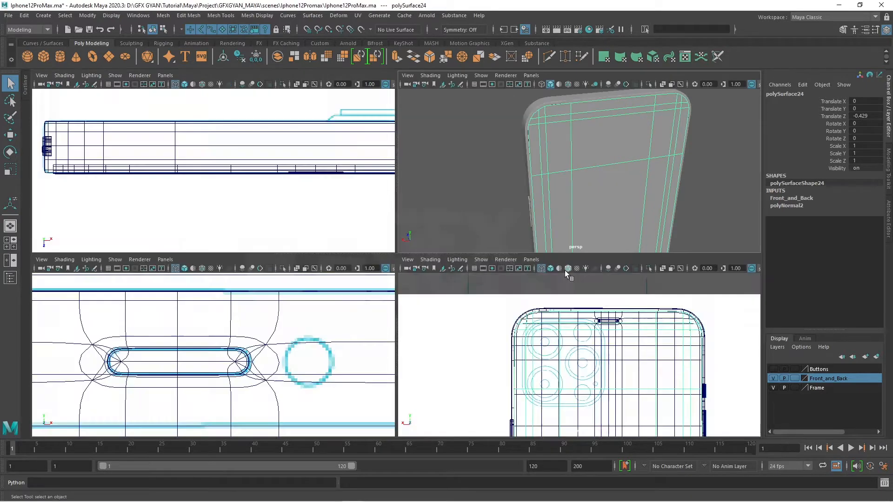
{"action": "key", "text": "space"}
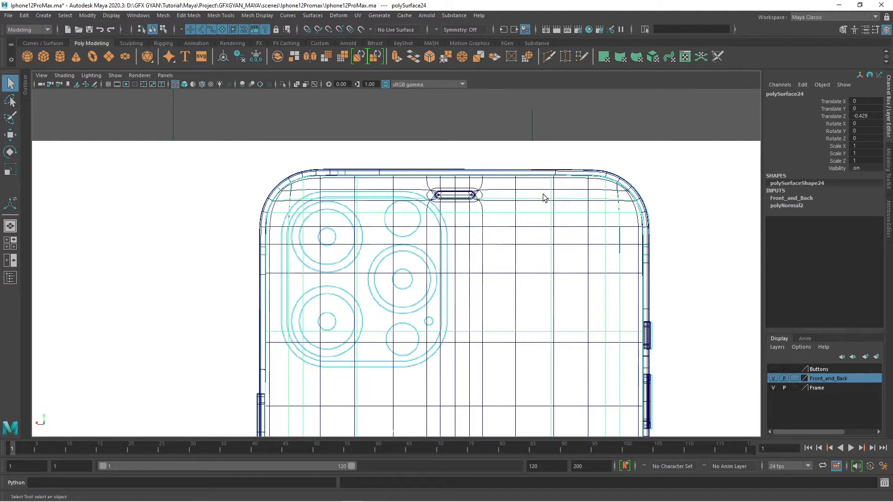
{"action": "key", "text": "space"}
{"action": "key", "text": "space"}
{"action": "left_click_drag", "start_coordinate": [337, 253], "coordinate": [375, 232], "text": "alt"}
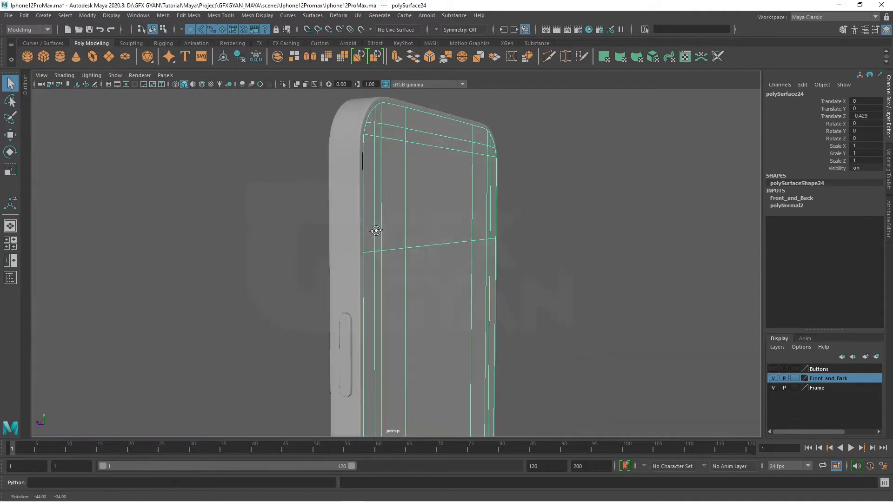
Select the phone's side frame and display it without smoothing
{"action": "left_click", "coordinate": [352, 233]}
{"action": "middle_click_drag", "start_coordinate": [466, 339], "coordinate": [504, 186], "text": "alt"}
{"action": "left_click_drag", "start_coordinate": [405, 274], "coordinate": [420, 261], "text": "alt"}
{"action": "key", "text": "1"}
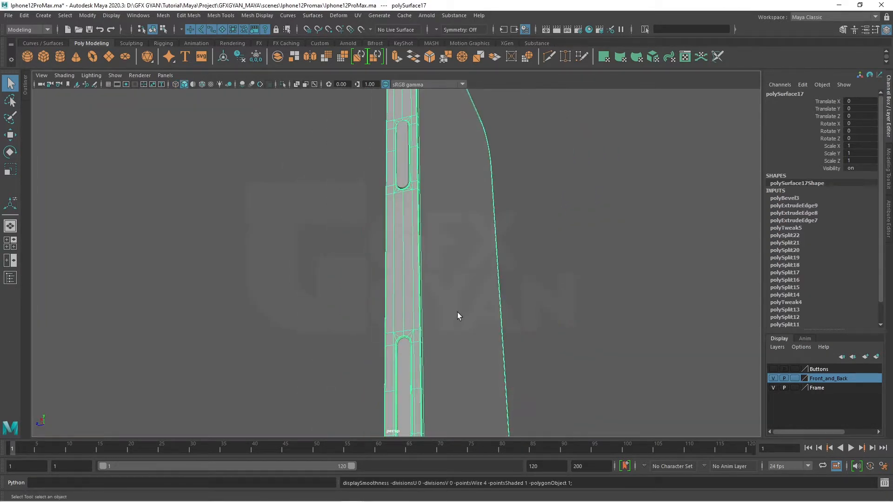
Examine the topology around the frame's side-button cutouts and the front panel's speaker slot
{"action": "middle_click_drag", "start_coordinate": [457, 312], "coordinate": [469, 213], "text": "alt"}
{"action": "left_click_drag", "start_coordinate": [455, 275], "coordinate": [497, 321], "text": "alt"}
{"action": "middle_click_drag", "start_coordinate": [497, 320], "coordinate": [445, 186], "text": "alt"}
{"action": "right_click_drag", "start_coordinate": [445, 186], "coordinate": [449, 219], "text": "alt"}
{"action": "middle_click_drag", "start_coordinate": [448, 219], "coordinate": [428, 272], "text": "alt"}
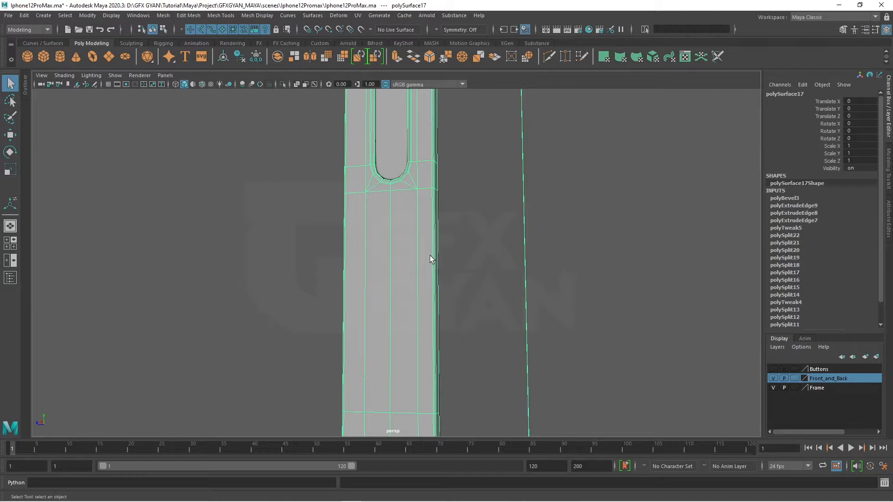
{"action": "left_click_drag", "start_coordinate": [452, 308], "coordinate": [697, 321], "text": "alt"}
{"action": "left_click", "coordinate": [416, 277]}
{"action": "left_click", "coordinate": [256, 169]}
{"action": "left_click", "coordinate": [378, 243]}
{"action": "left_click_drag", "start_coordinate": [378, 243], "coordinate": [344, 254], "text": "alt"}
{"action": "middle_click_drag", "start_coordinate": [344, 254], "coordinate": [344, 273], "text": "alt"}
{"action": "left_click_drag", "start_coordinate": [344, 274], "coordinate": [417, 238], "text": "alt"}
{"action": "scroll", "coordinate": [391, 255], "scroll_direction": "up", "scroll_amount": 5}
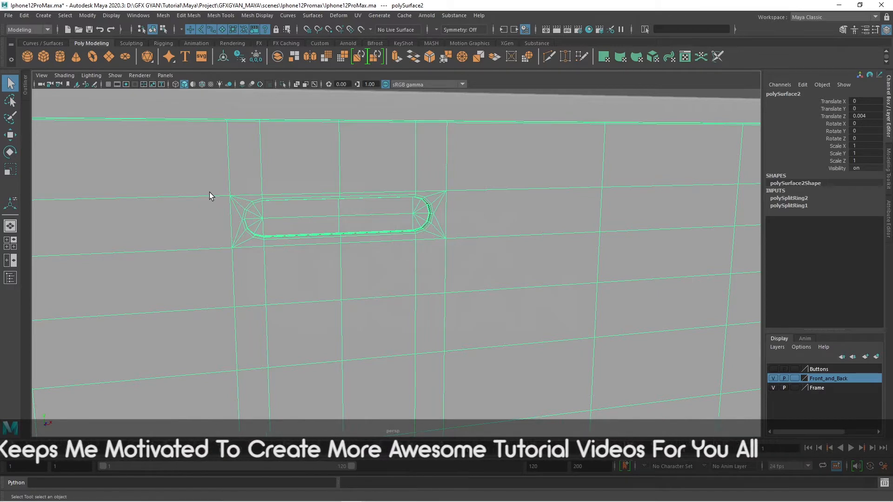
Inspect the back panel's edge lines and how its rounded corners meet the frame
{"action": "left_click_drag", "start_coordinate": [209, 192], "coordinate": [528, 243], "text": "alt"}
{"action": "left_click", "coordinate": [439, 278]}
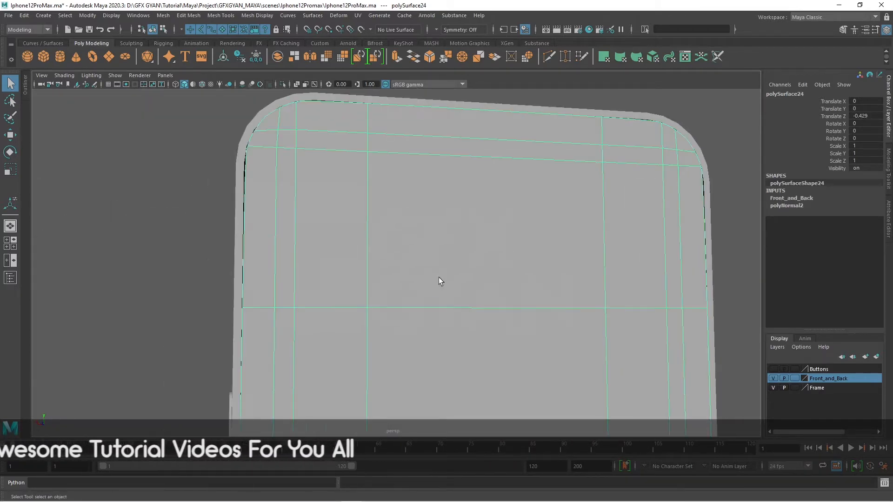
{"action": "left_click_drag", "start_coordinate": [439, 278], "coordinate": [406, 286], "text": "alt"}
{"action": "scroll", "coordinate": [453, 239], "scroll_direction": "down", "scroll_amount": 3}
{"action": "left_click_drag", "start_coordinate": [453, 239], "coordinate": [338, 242], "text": "alt"}
{"action": "middle_click_drag", "start_coordinate": [506, 283], "coordinate": [481, 315], "text": "alt"}
{"action": "mouse_move", "coordinate": [392, 289]}
{"action": "left_mouse_down", "text": "alt"}
{"action": "mouse_move", "coordinate": [415, 313]}
{"action": "mouse_move", "coordinate": [381, 284]}
{"action": "left_mouse_up", "text": "alt"}
{"action": "left_click", "coordinate": [255, 208]}
{"action": "left_click", "coordinate": [308, 280]}
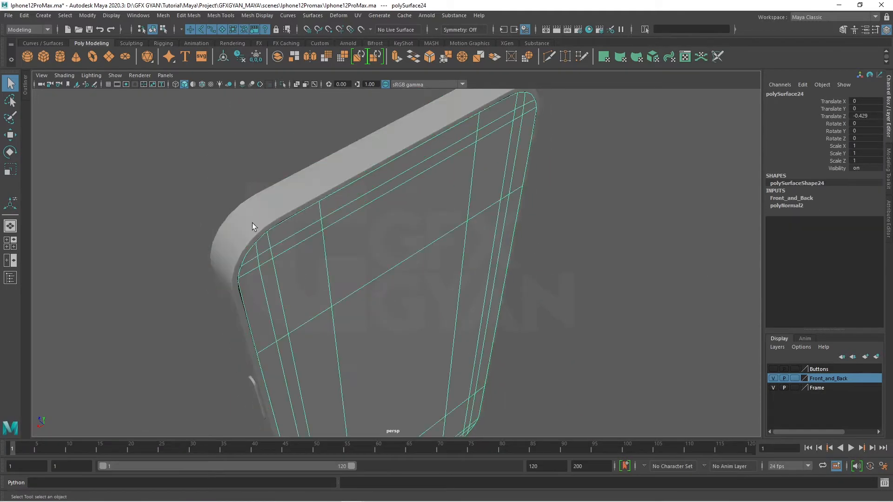
Select the back panel and switch it to unsmoothed display
{"action": "left_click", "coordinate": [269, 224]}
{"action": "left_click", "coordinate": [285, 255]}
{"action": "left_click_drag", "start_coordinate": [369, 267], "coordinate": [411, 283], "text": "alt"}
{"action": "scroll", "coordinate": [347, 235], "scroll_direction": "down", "scroll_amount": 5}
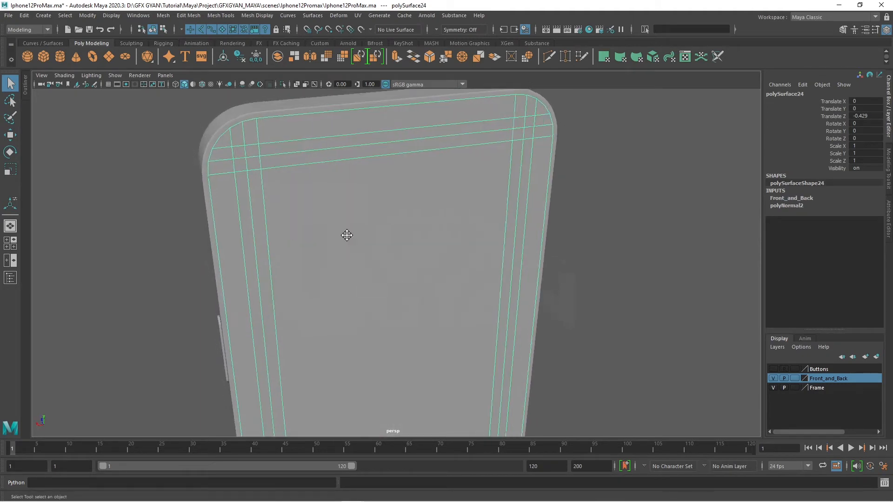
{"action": "left_click_drag", "start_coordinate": [442, 331], "coordinate": [470, 310], "text": "alt"}
{"action": "scroll", "coordinate": [426, 235], "scroll_direction": "up", "scroll_amount": 3}
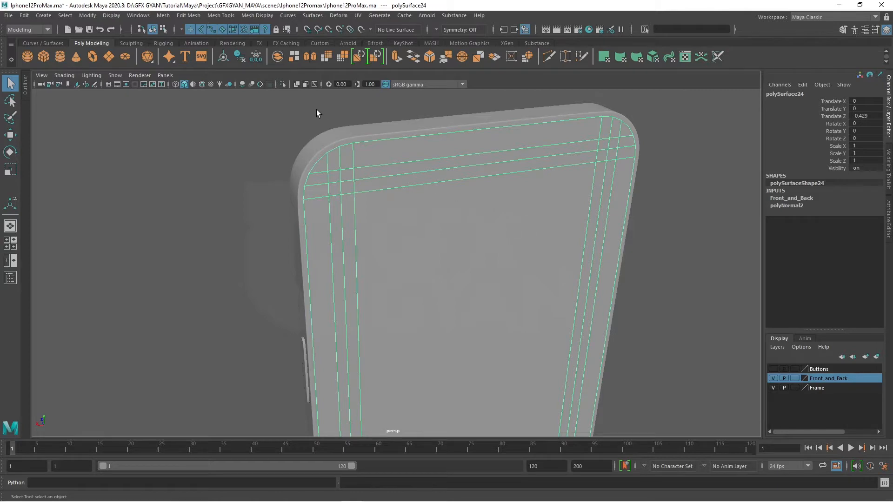
Isolate the back panel in the perspective view
{"action": "left_click", "coordinate": [285, 84]}
{"action": "left_click_drag", "start_coordinate": [389, 189], "coordinate": [433, 272], "text": "alt"}
{"action": "middle_click_drag", "start_coordinate": [433, 272], "coordinate": [421, 130], "text": "alt"}
{"action": "scroll", "coordinate": [404, 221], "scroll_direction": "down", "scroll_amount": 3}
{"action": "left_click_drag", "start_coordinate": [405, 221], "coordinate": [405, 215], "text": "alt"}
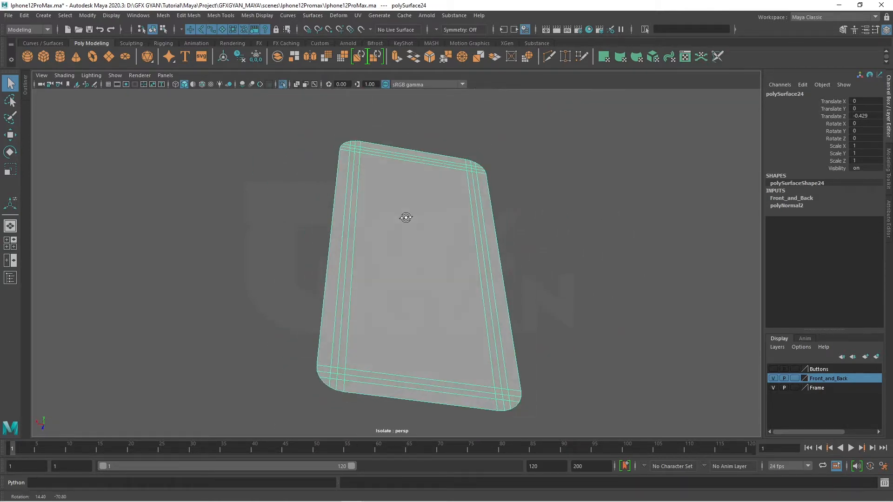
{"action": "scroll", "coordinate": [417, 262], "scroll_direction": "up", "scroll_amount": 4}
{"action": "scroll", "coordinate": [420, 295], "scroll_direction": "down", "scroll_amount": 2}
{"action": "scroll", "coordinate": [404, 303], "scroll_direction": "up", "scroll_amount": 5}
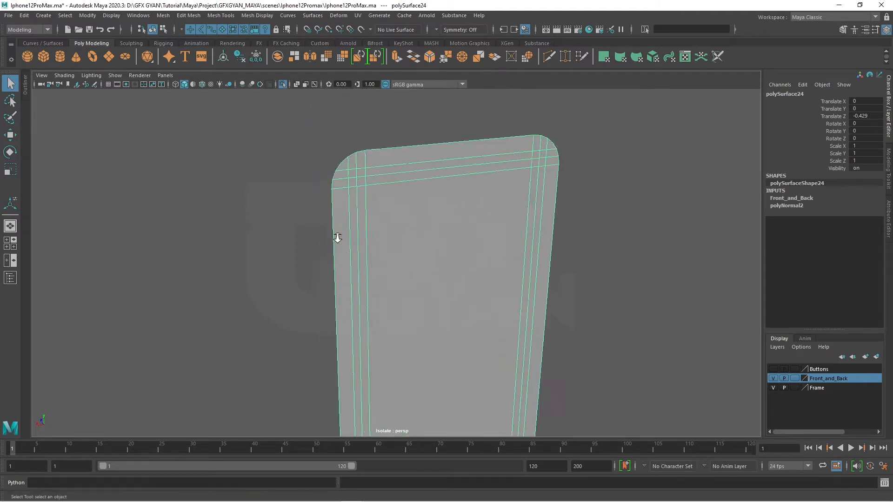
Select all the vertical and horizontal inner edge loops on the isolated back panel
{"action": "right_click_drag", "start_coordinate": [358, 213], "coordinate": [347, 194]}
{"action": "double_click", "coordinate": [347, 187]}
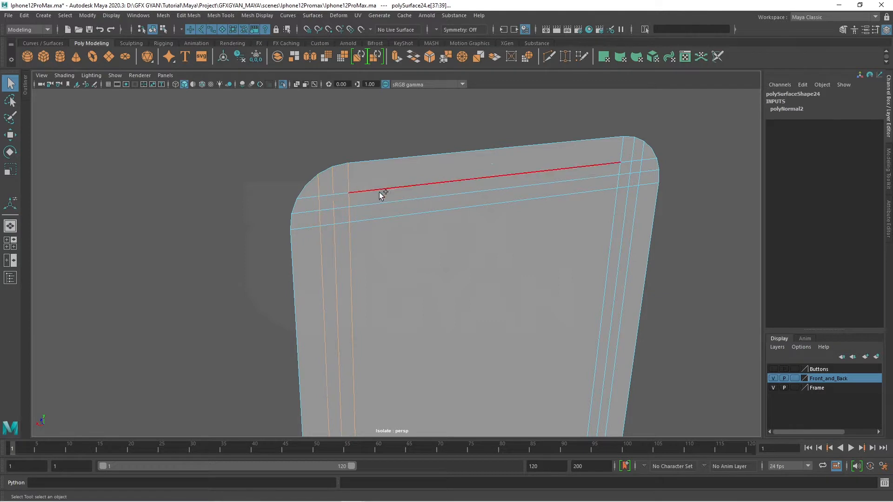
{"action": "left_click", "coordinate": [378, 217]}
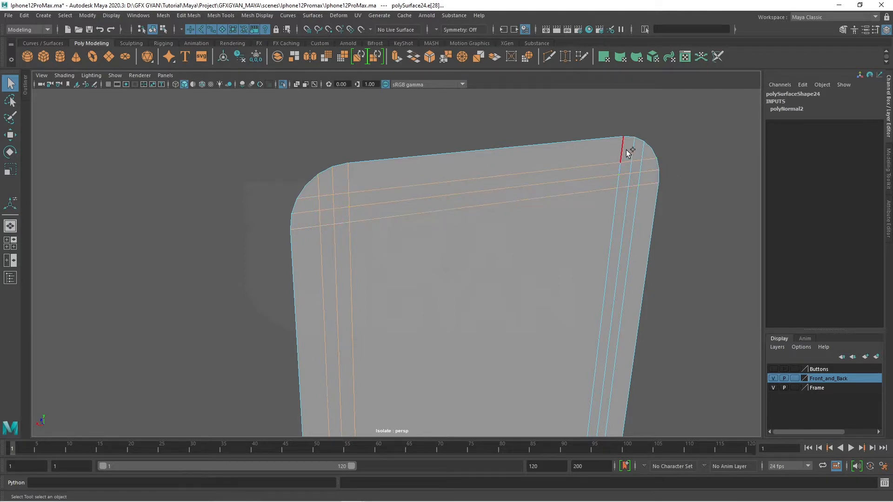
{"action": "scroll", "coordinate": [655, 239], "scroll_direction": "down", "scroll_amount": 2}
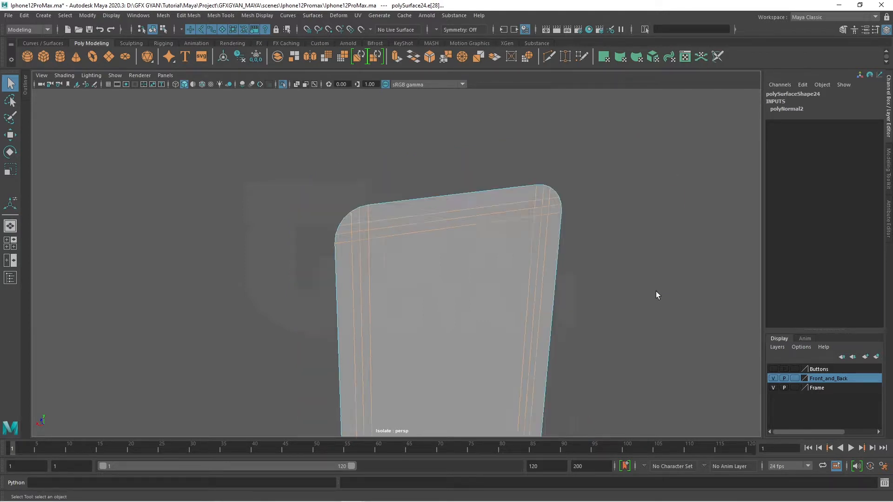
{"action": "scroll", "coordinate": [565, 232], "scroll_direction": "up", "scroll_amount": 4}
{"action": "left_click", "coordinate": [441, 332], "text": "shift"}
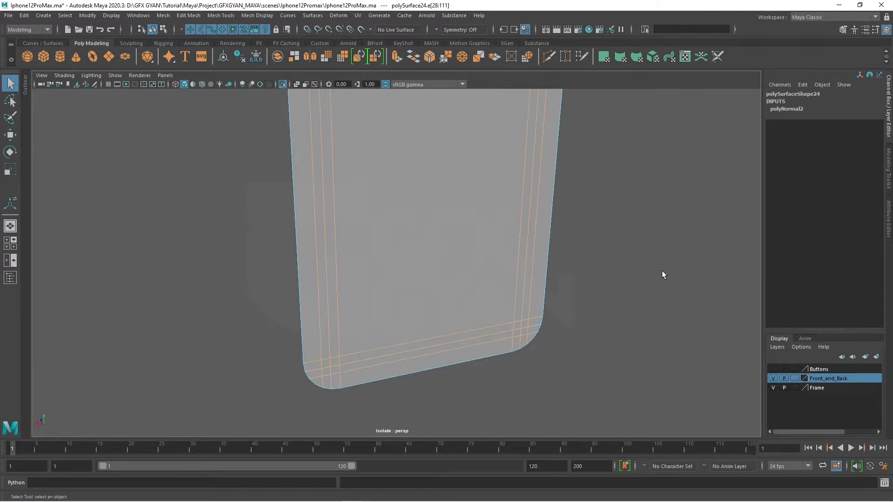
Try deleting the selected inner edge loops and check the vertices left around the panel's corners
{"action": "key", "text": "ctrl+Delete"}
{"action": "key", "text": "ctrl+z"}
{"action": "key", "text": "ctrl+z"}
{"action": "left_click", "coordinate": [607, 322]}
{"action": "scroll", "coordinate": [558, 253], "scroll_direction": "down", "scroll_amount": 5}
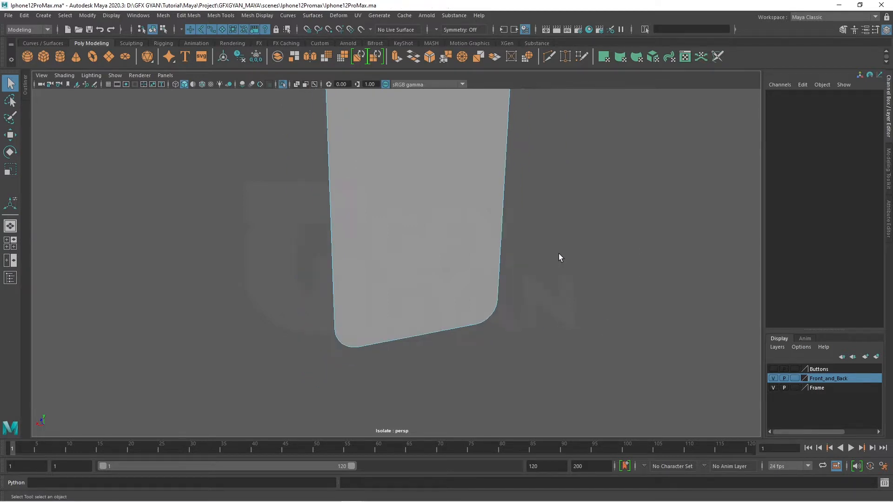
{"action": "left_click_drag", "start_coordinate": [558, 253], "coordinate": [400, 209], "text": "alt"}
{"action": "right_click_drag", "start_coordinate": [400, 209], "coordinate": [353, 209]}
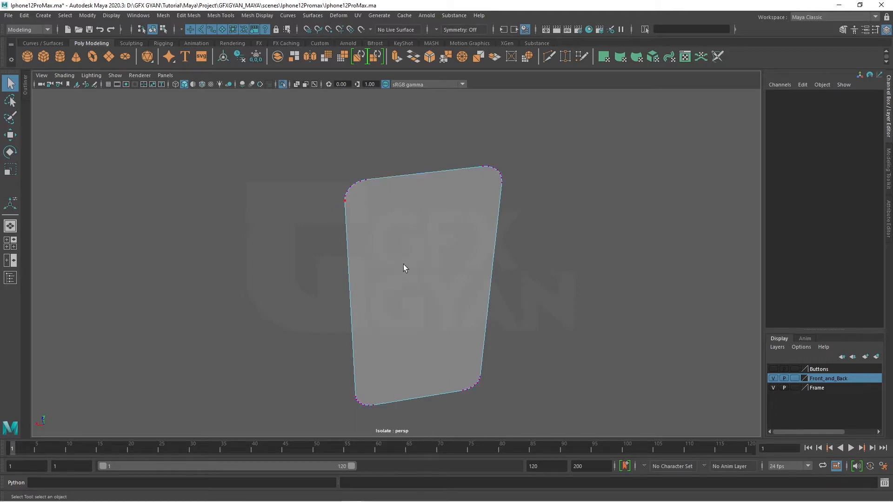
Undo the edge deletion and try removing the inner edges together with their vertices
{"action": "key", "text": "ctrl+z"}
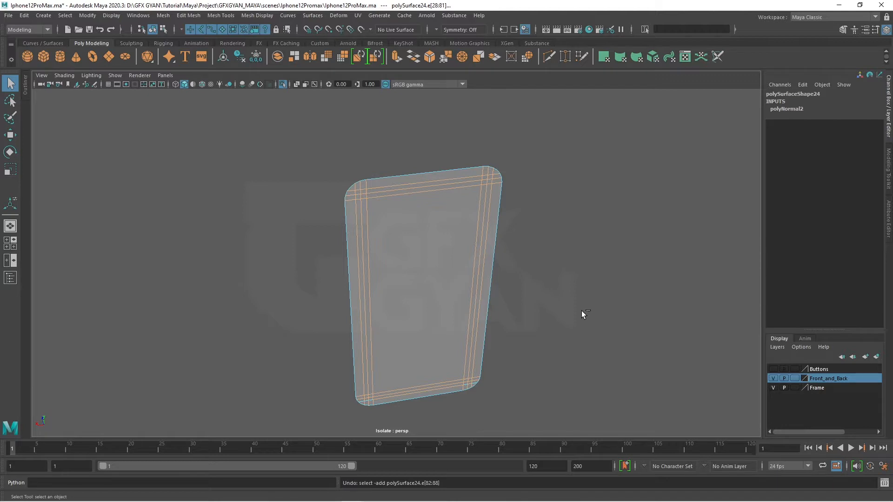
{"action": "key", "text": "Delete"}
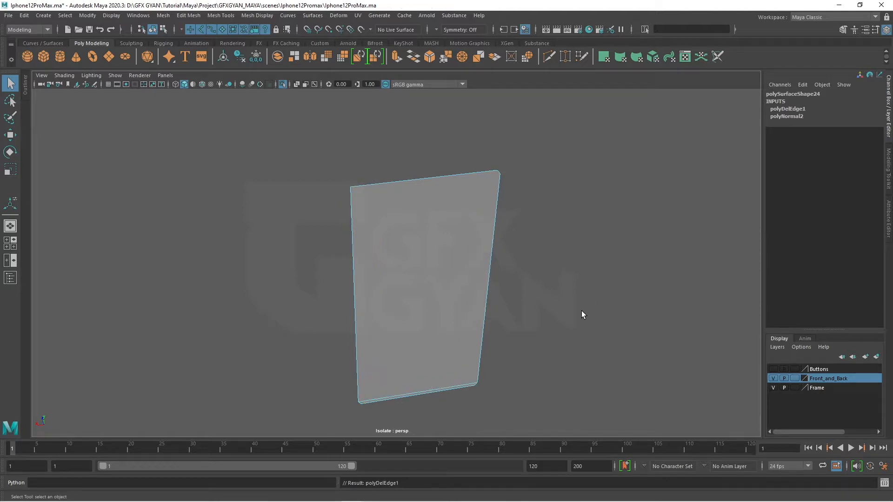
{"action": "key", "text": "ctrl+z"}
Add the remaining bottom edge loop to the selection and delete all inner edges, keeping the corner vertices
{"action": "scroll", "coordinate": [577, 356], "scroll_direction": "up", "scroll_amount": 3}
{"action": "middle_click_drag", "start_coordinate": [558, 373], "coordinate": [560, 205], "text": "alt"}
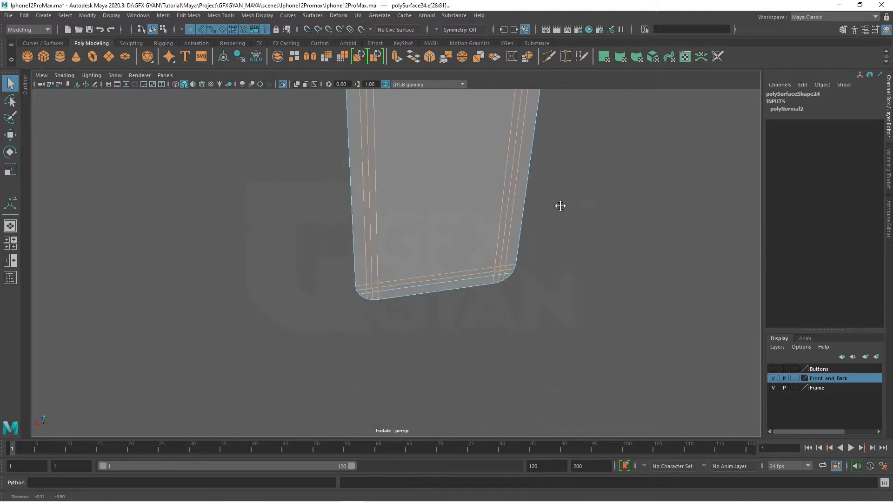
{"action": "double_click", "coordinate": [472, 281], "text": "shift"}
{"action": "left_click_drag", "start_coordinate": [646, 268], "coordinate": [586, 305], "text": "alt"}
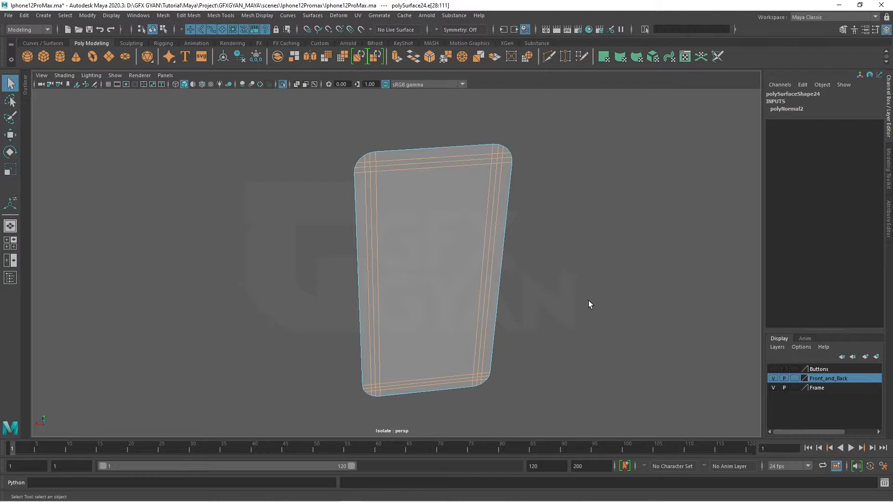
{"action": "left_click", "coordinate": [589, 305]}
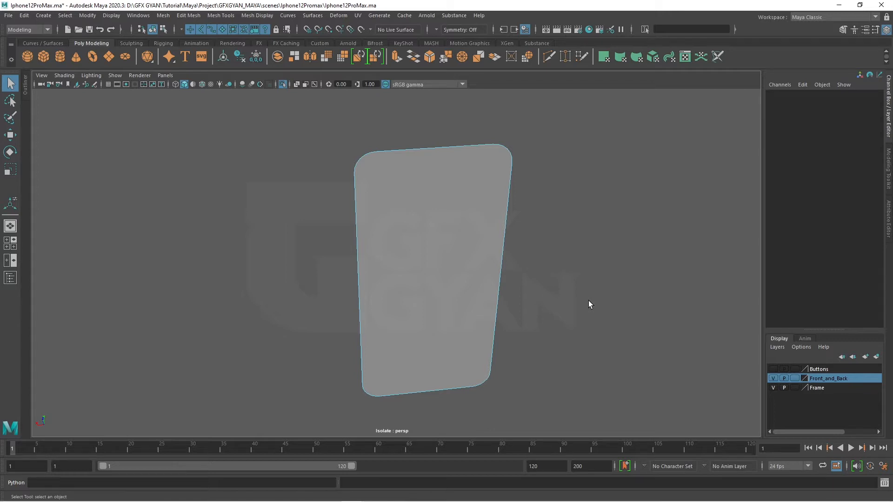
{"action": "left_click_drag", "start_coordinate": [578, 275], "coordinate": [530, 302], "text": "alt"}
{"action": "right_click_drag", "start_coordinate": [422, 201], "coordinate": [453, 186]}
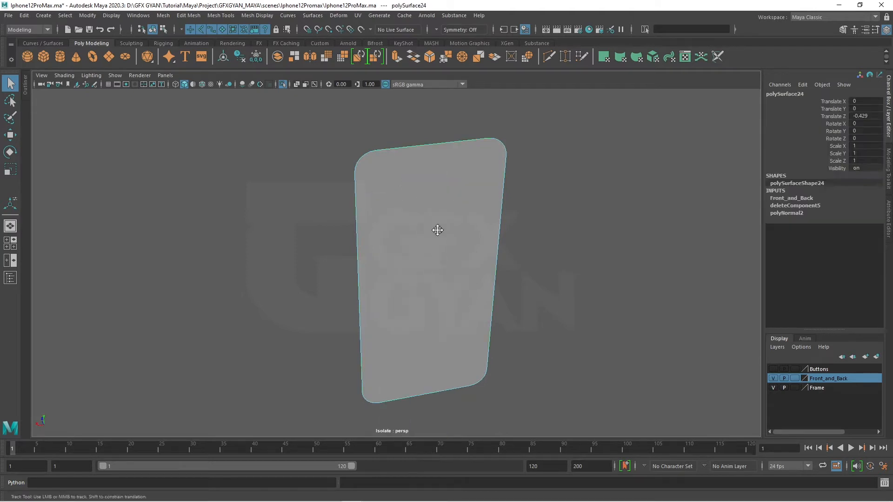
Extrude the back panel's border edges with a local Y translation of 0.022 and return to object mode
{"action": "left_click_drag", "start_coordinate": [437, 230], "coordinate": [418, 250], "text": "alt"}
{"action": "right_click_drag", "start_coordinate": [428, 199], "coordinate": [427, 202]}
{"action": "scroll", "coordinate": [427, 202], "scroll_direction": "up", "scroll_amount": 2}
{"action": "left_click", "coordinate": [438, 181]}
{"action": "left_click_drag", "start_coordinate": [478, 235], "coordinate": [470, 259], "text": "alt"}
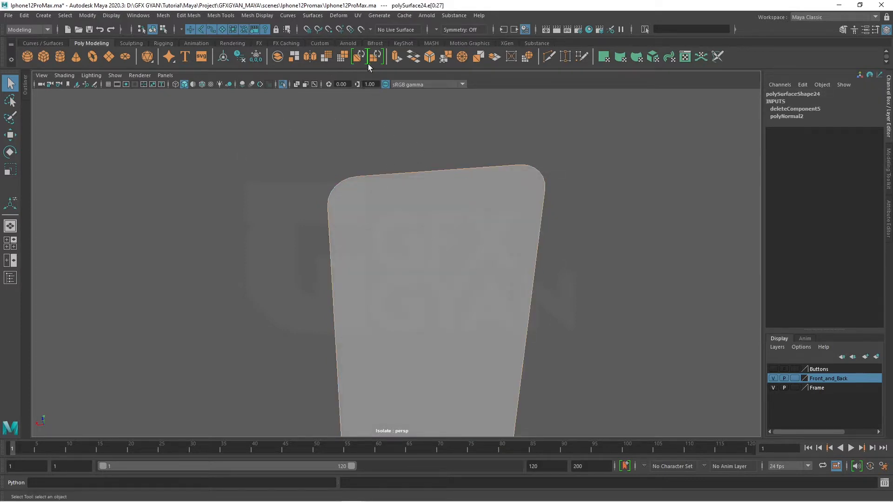
{"action": "left_click", "coordinate": [394, 59]}
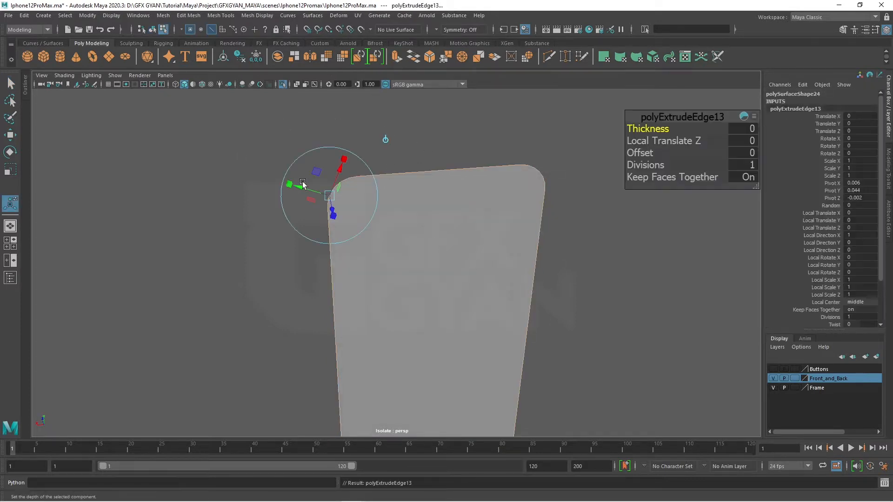
{"action": "left_click_drag", "start_coordinate": [302, 185], "coordinate": [299, 185]}
{"action": "left_click_drag", "start_coordinate": [449, 216], "coordinate": [424, 202], "text": "alt"}
{"action": "scroll", "coordinate": [456, 309], "scroll_direction": "up", "scroll_amount": 4}
{"action": "middle_click_drag", "start_coordinate": [425, 202], "coordinate": [488, 198], "text": "alt"}
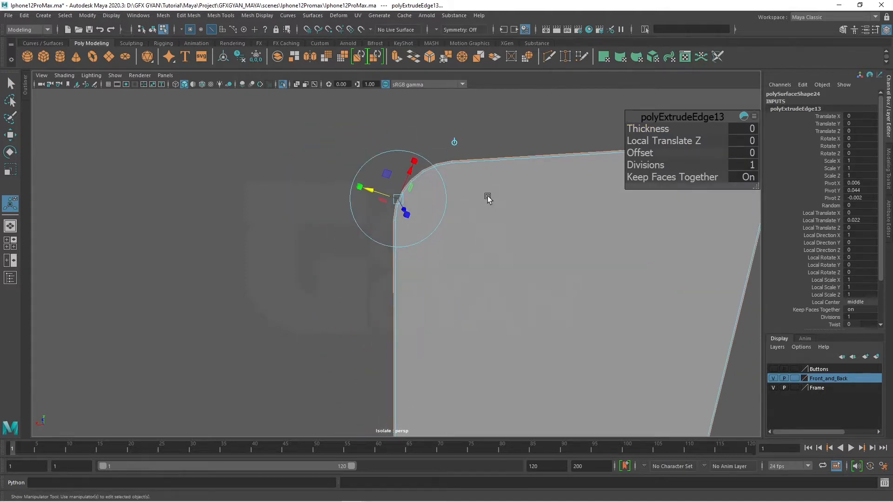
{"action": "left_click_drag", "start_coordinate": [487, 197], "coordinate": [450, 240], "text": "alt"}
{"action": "right_click_drag", "start_coordinate": [443, 194], "coordinate": [510, 163]}
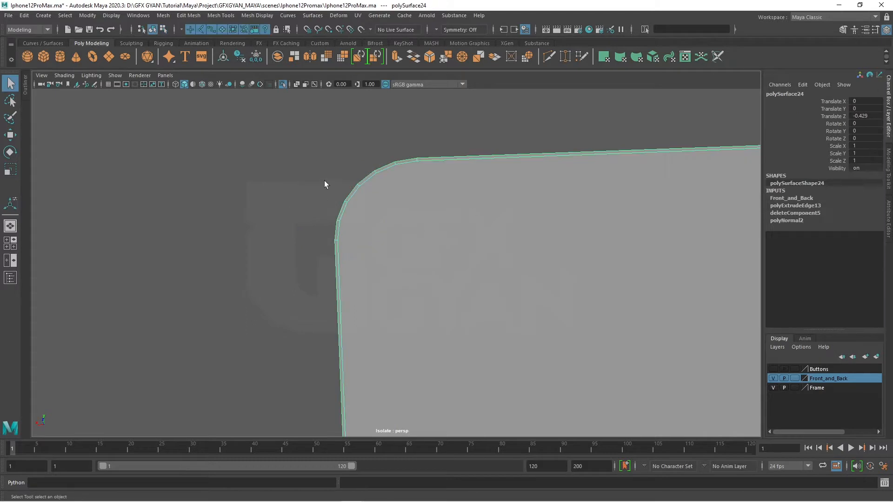
Turn off isolation to show the whole phone and select the back panel to check its fit
{"action": "scroll", "coordinate": [508, 285], "scroll_direction": "down", "scroll_amount": 5}
{"action": "left_click_drag", "start_coordinate": [509, 285], "coordinate": [634, 231], "text": "alt"}
{"action": "left_click", "coordinate": [397, 127]}
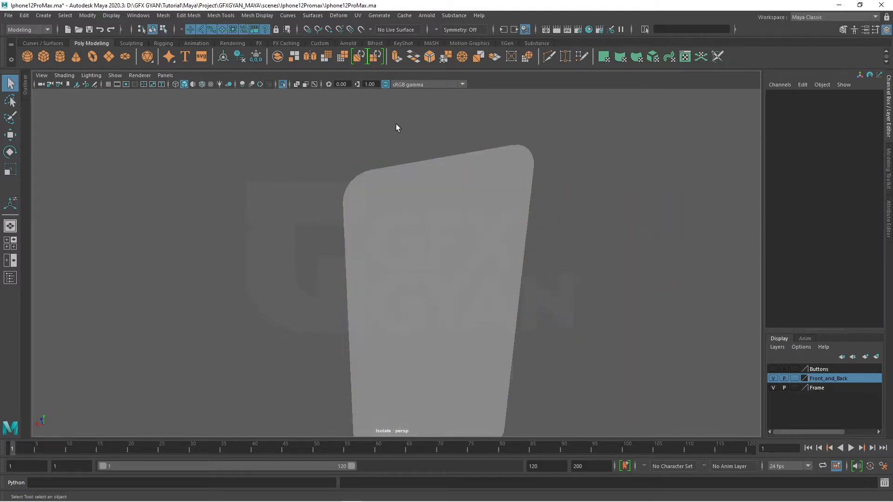
{"action": "left_click", "coordinate": [283, 84]}
{"action": "left_click", "coordinate": [424, 228]}
{"action": "scroll", "coordinate": [425, 230], "scroll_direction": "up", "scroll_amount": 3}
{"action": "middle_click_drag", "start_coordinate": [439, 252], "coordinate": [467, 308], "text": "alt"}
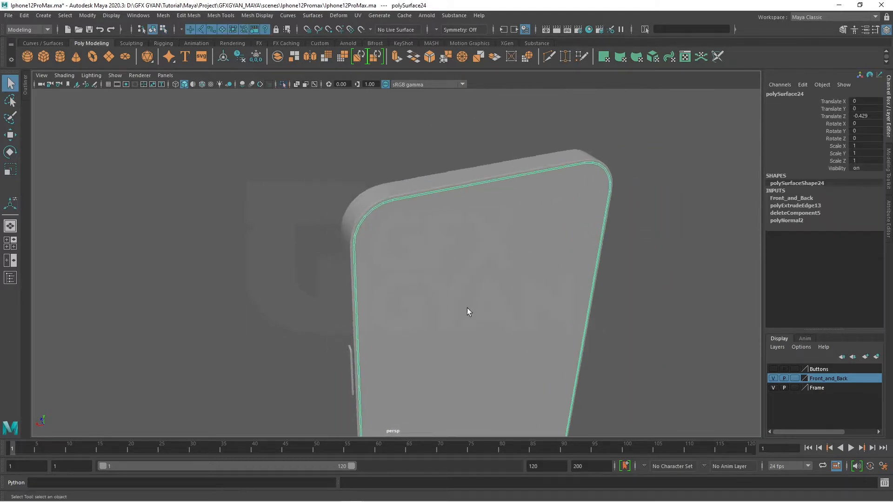
{"action": "scroll", "coordinate": [467, 308], "scroll_direction": "up", "scroll_amount": 4}
{"action": "middle_click_drag", "start_coordinate": [422, 265], "coordinate": [423, 316], "text": "alt"}
{"action": "scroll", "coordinate": [378, 271], "scroll_direction": "up", "scroll_amount": 3}
{"action": "scroll", "coordinate": [454, 275], "scroll_direction": "down", "scroll_amount": 3}
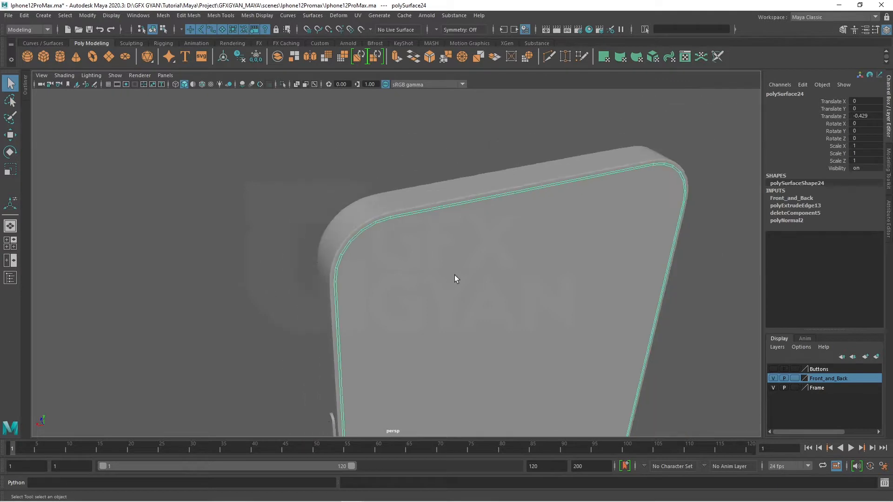
Preview the back panel smoothed against the frame, and return it to unsmoothed display
{"action": "left_click_drag", "start_coordinate": [454, 275], "coordinate": [527, 257], "text": "alt"}
{"action": "key", "text": "3"}
{"action": "left_click", "coordinate": [620, 257]}
{"action": "scroll", "coordinate": [620, 256], "scroll_direction": "up", "scroll_amount": 3}
{"action": "left_click_drag", "start_coordinate": [453, 251], "coordinate": [424, 246], "text": "alt"}
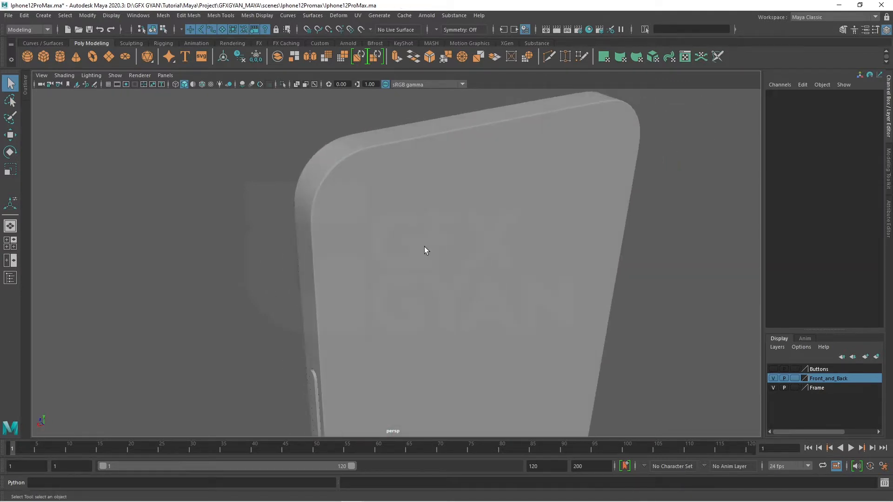
{"action": "middle_click_drag", "start_coordinate": [424, 246], "coordinate": [448, 286], "text": "alt"}
{"action": "left_click", "coordinate": [401, 239]}
{"action": "scroll", "coordinate": [401, 239], "scroll_direction": "up", "scroll_amount": 3}
{"action": "key", "text": "1"}
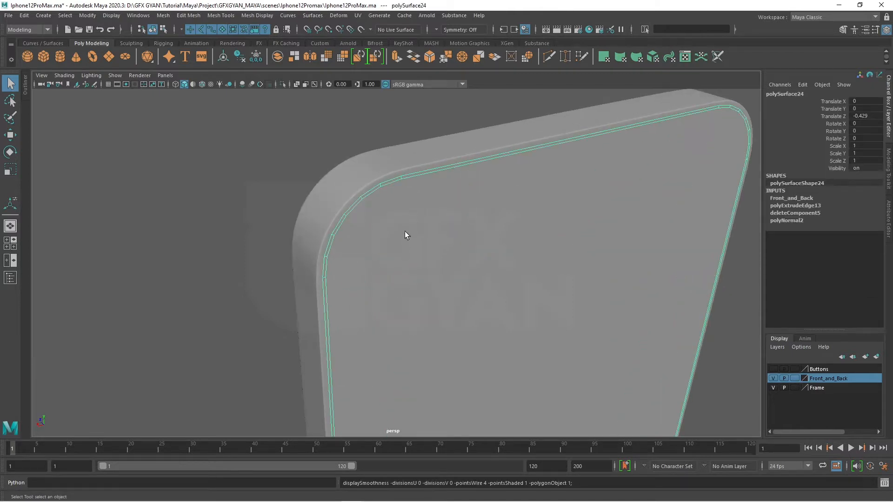
{"action": "scroll", "coordinate": [404, 231], "scroll_direction": "down", "scroll_amount": 5}
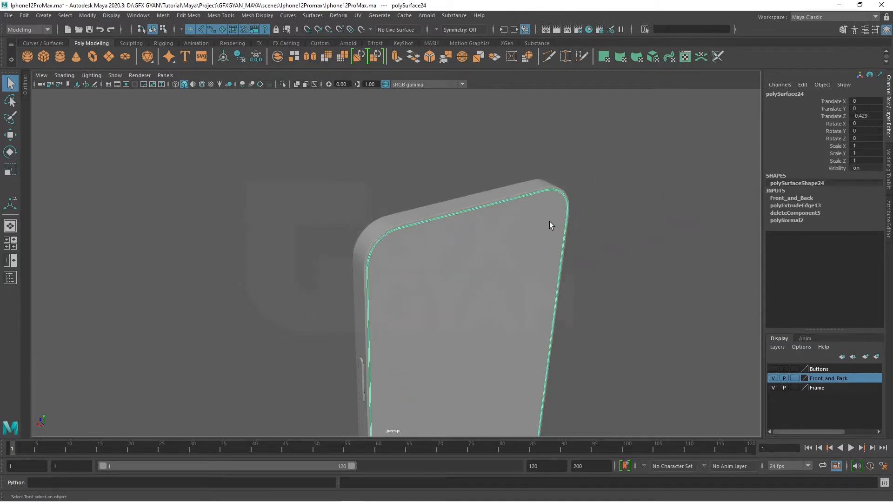
Isolate the back panel and extrude its large inner face with an offset of 0.1 to add an inset border
{"action": "key", "text": "ctrl+1"}
{"action": "left_click_drag", "start_coordinate": [548, 222], "coordinate": [330, 293], "text": "alt"}
{"action": "right_click_drag", "start_coordinate": [446, 215], "coordinate": [437, 246]}
{"action": "left_click", "coordinate": [481, 269]}
{"action": "scroll", "coordinate": [572, 325], "scroll_direction": "down", "scroll_amount": 3}
{"action": "middle_click_drag", "start_coordinate": [577, 338], "coordinate": [543, 281], "text": "alt"}
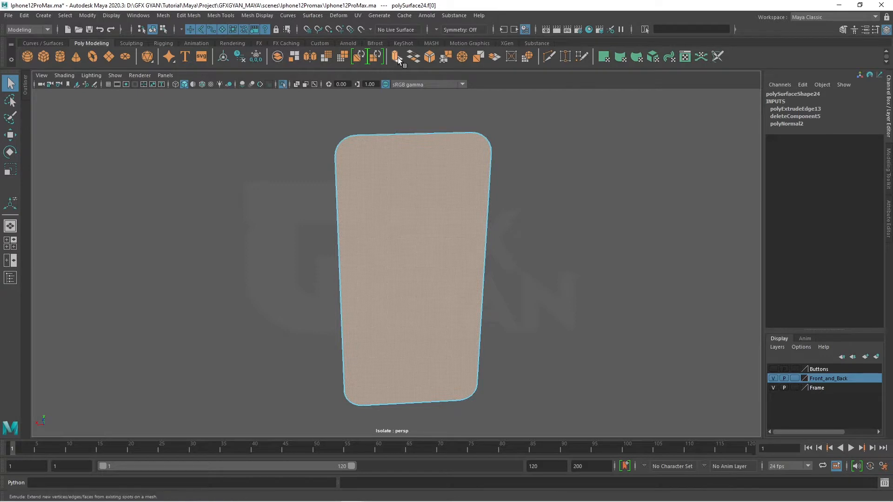
{"action": "key", "text": "ctrl+e"}
{"action": "left_click", "coordinate": [646, 153]}
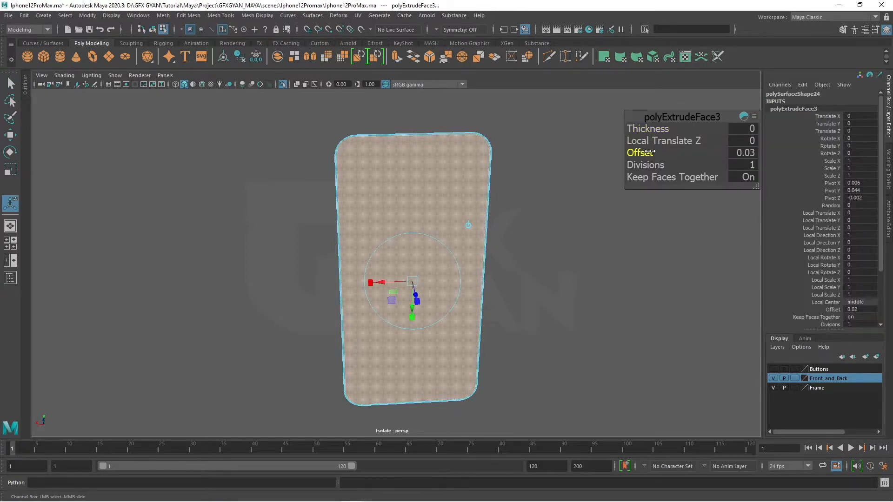
{"action": "middle_click_drag", "start_coordinate": [649, 152], "coordinate": [654, 152]}
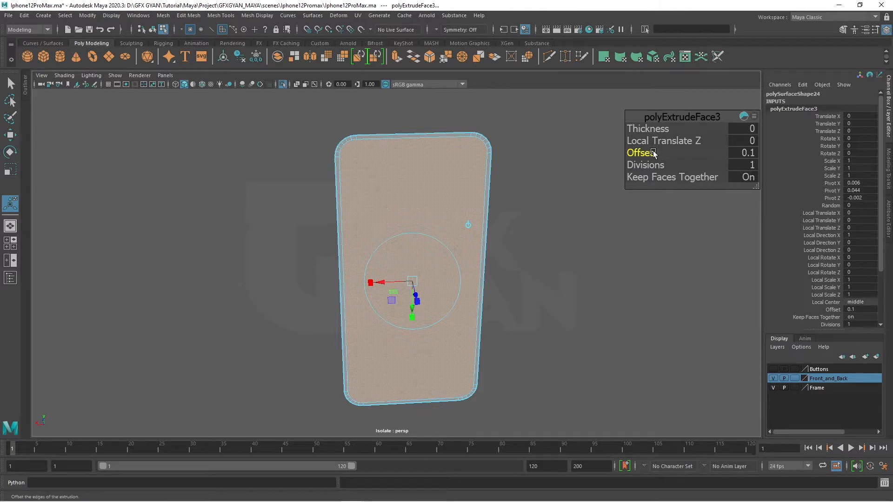
Delete the thin outermost face loop around the back panel's edge
{"action": "scroll", "coordinate": [450, 306], "scroll_direction": "up", "scroll_amount": 10}
{"action": "right_click_drag", "start_coordinate": [415, 278], "coordinate": [417, 289]}
{"action": "left_click", "coordinate": [422, 283]}
{"action": "double_click", "coordinate": [414, 287], "text": "shift"}
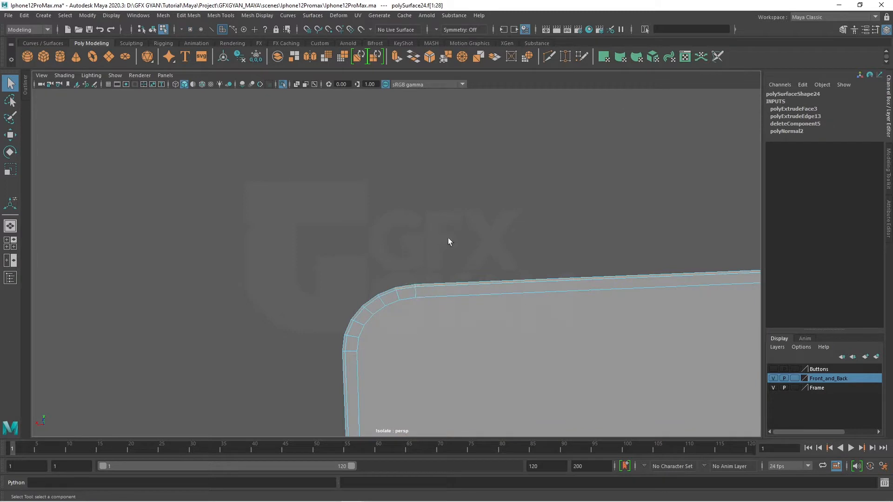
{"action": "left_click", "coordinate": [450, 235]}
{"action": "scroll", "coordinate": [455, 235], "scroll_direction": "down", "scroll_amount": 5}
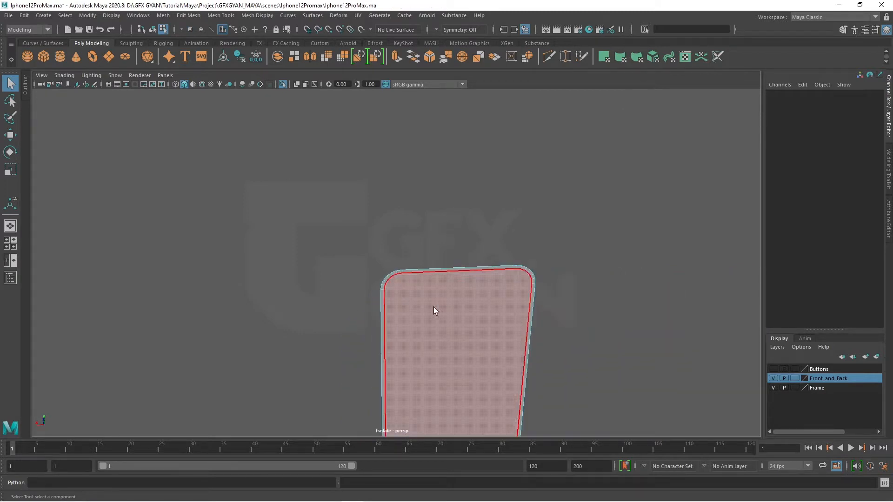
Return the back panel to object mode and turn off isolation to show the whole phone
{"action": "middle_click_drag", "start_coordinate": [434, 307], "coordinate": [434, 115], "text": "alt"}
{"action": "mouse_move", "coordinate": [391, 278]}
{"action": "left_mouse_down", "text": "alt"}
{"action": "mouse_move", "coordinate": [399, 221]}
{"action": "mouse_move", "coordinate": [399, 267]}
{"action": "left_mouse_up", "text": "alt"}
{"action": "middle_click_drag", "start_coordinate": [392, 145], "coordinate": [426, 265], "text": "alt"}
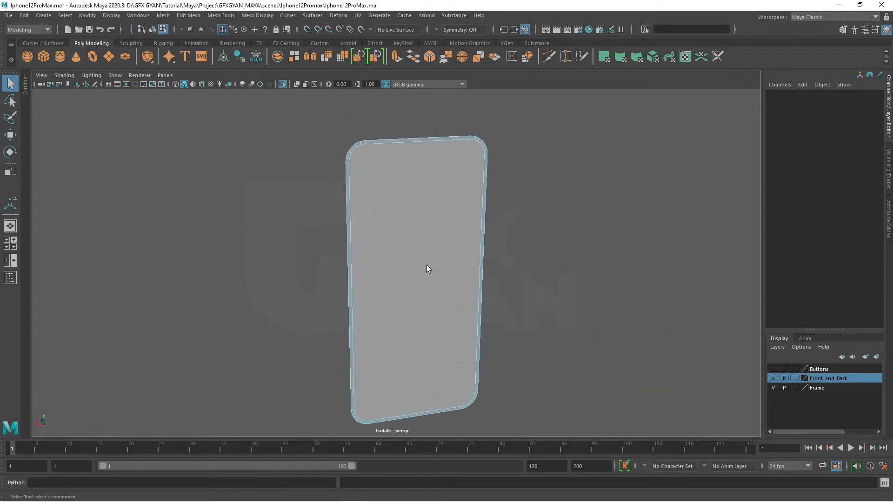
{"action": "left_click_drag", "start_coordinate": [362, 172], "coordinate": [408, 220], "text": "alt"}
{"action": "right_click_drag", "start_coordinate": [404, 208], "coordinate": [441, 191]}
{"action": "left_click", "coordinate": [282, 84]}
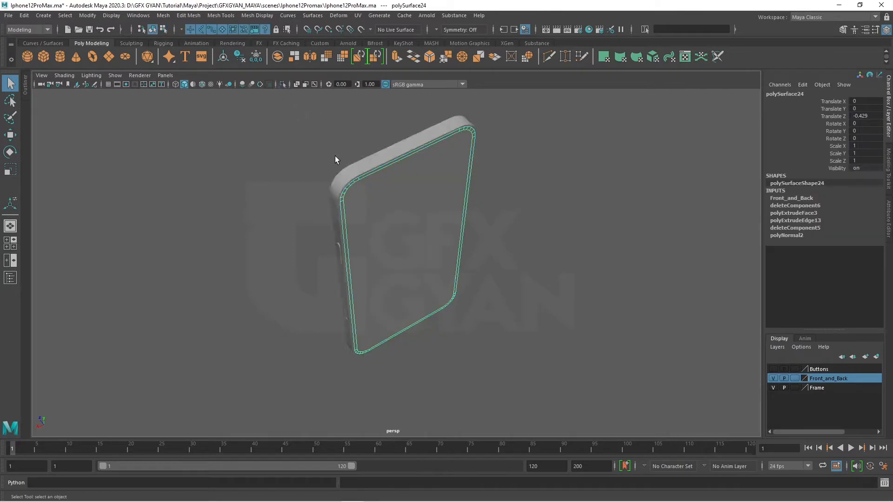
Examine how the back panel fits against the frame at the corners and along its full outline
{"action": "middle_click_drag", "start_coordinate": [397, 200], "coordinate": [448, 305], "text": "alt"}
{"action": "scroll", "coordinate": [448, 305], "scroll_direction": "up", "scroll_amount": 2}
{"action": "left_click_drag", "start_coordinate": [449, 305], "coordinate": [420, 276], "text": "alt"}
{"action": "middle_click_drag", "start_coordinate": [279, 153], "coordinate": [343, 194], "text": "alt"}
{"action": "left_click", "coordinate": [343, 193]}
{"action": "scroll", "coordinate": [483, 247], "scroll_direction": "up", "scroll_amount": 3}
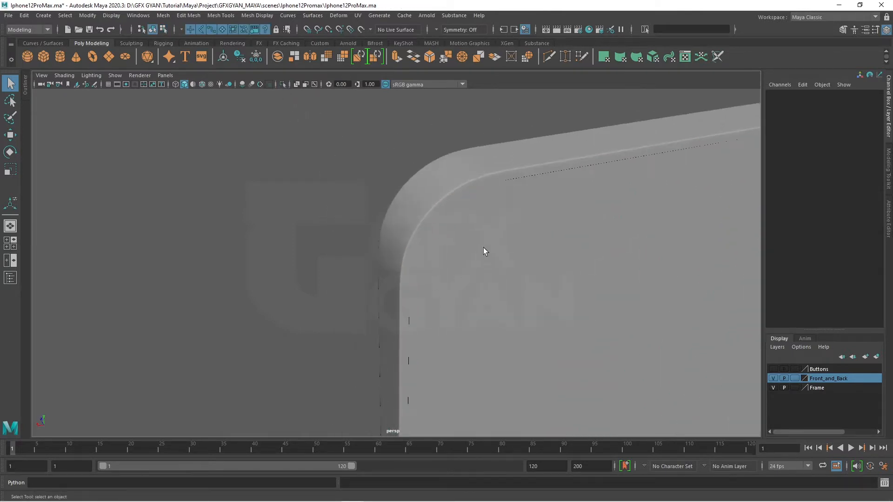
{"action": "left_click", "coordinate": [501, 195]}
{"action": "scroll", "coordinate": [553, 244], "scroll_direction": "down", "scroll_amount": 3}
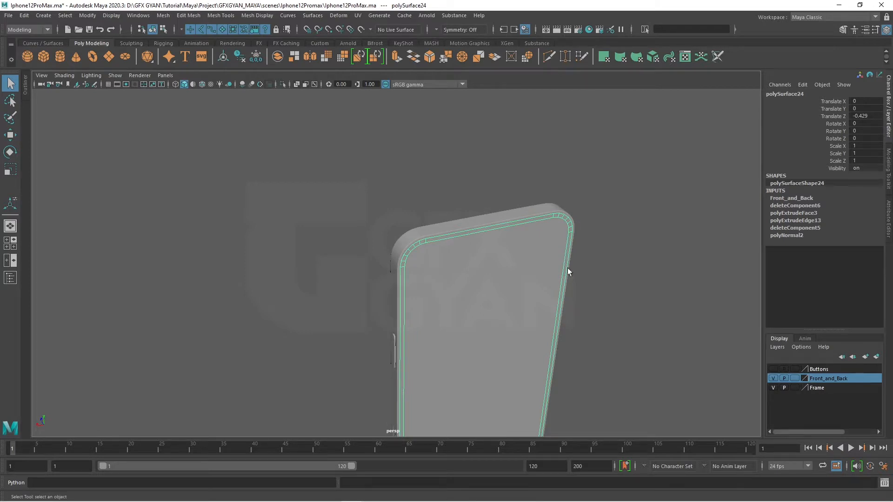
{"action": "scroll", "coordinate": [582, 302], "scroll_direction": "down", "scroll_amount": 3}
{"action": "left_click_drag", "start_coordinate": [582, 303], "coordinate": [558, 220], "text": "alt"}
{"action": "middle_click_drag", "start_coordinate": [558, 221], "coordinate": [542, 269], "text": "alt"}
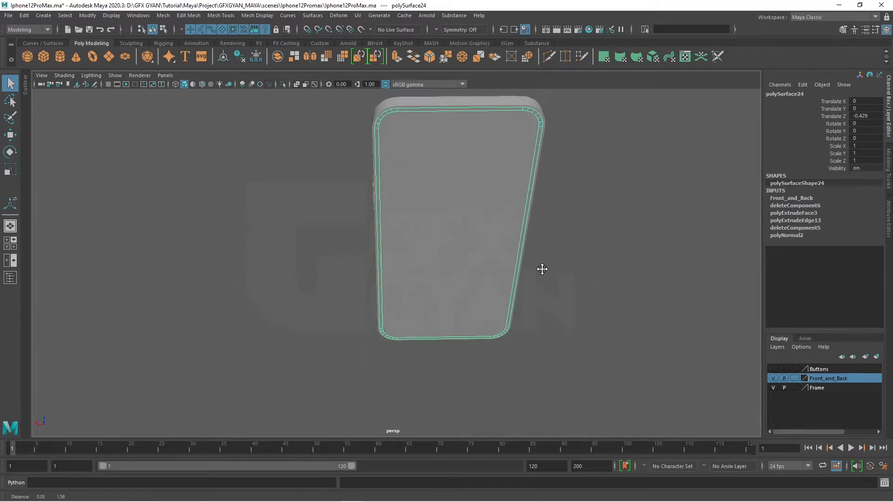
{"action": "left_click_drag", "start_coordinate": [542, 269], "coordinate": [517, 275], "text": "alt"}
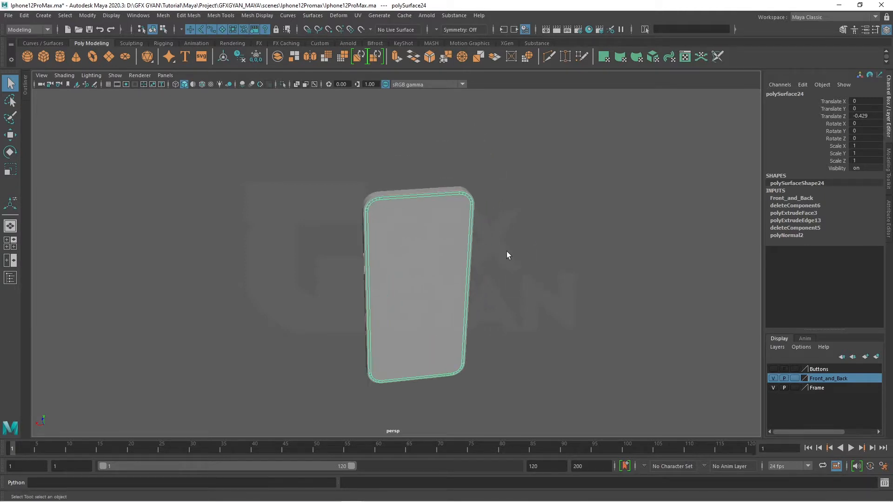
Isolate the back panel and draw a polygon cube over the camera module outline in the back view, about 1.90 by 0.99 by 2.04
{"action": "key", "text": "ctrl+1"}
{"action": "left_click_drag", "start_coordinate": [506, 255], "coordinate": [546, 290], "text": "alt"}
{"action": "key", "text": "space"}
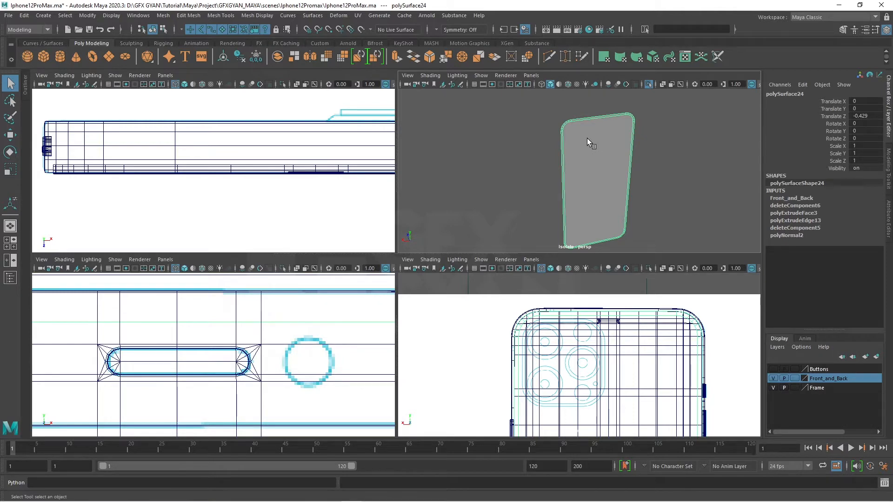
{"action": "right_click_drag", "start_coordinate": [575, 122], "coordinate": [580, 217], "text": "alt"}
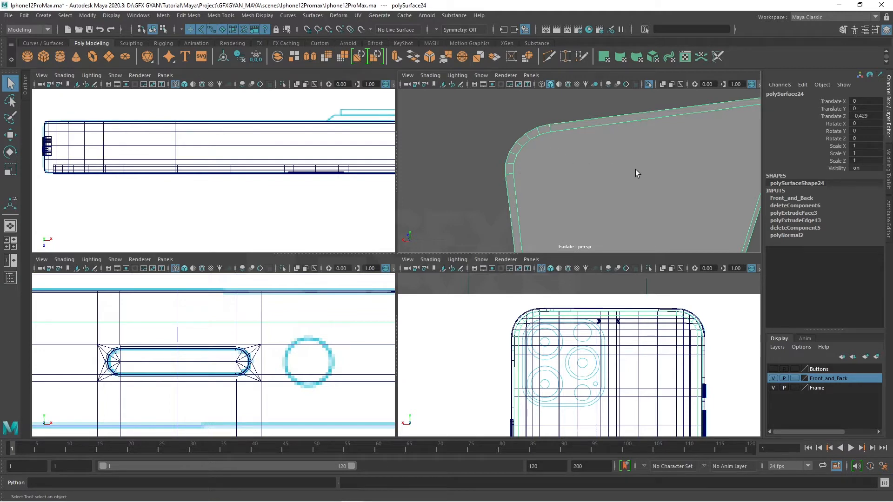
{"action": "key", "text": "space"}
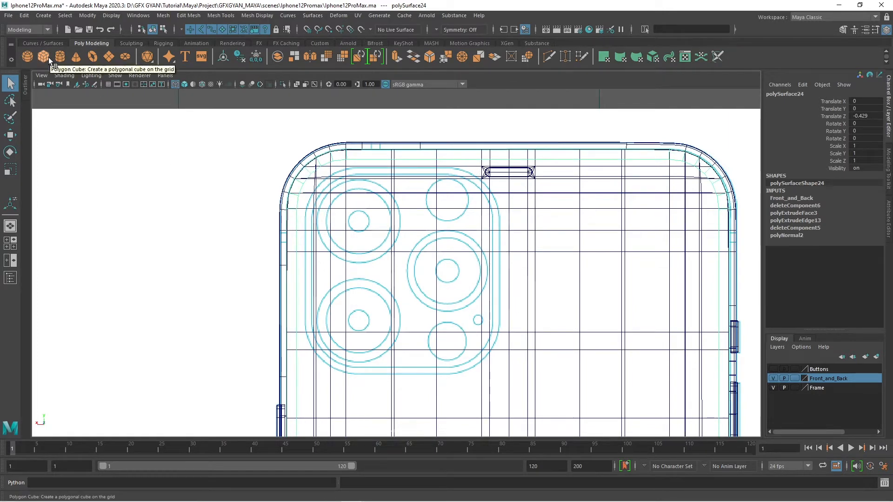
{"action": "left_click_drag", "start_coordinate": [307, 167], "coordinate": [527, 245]}
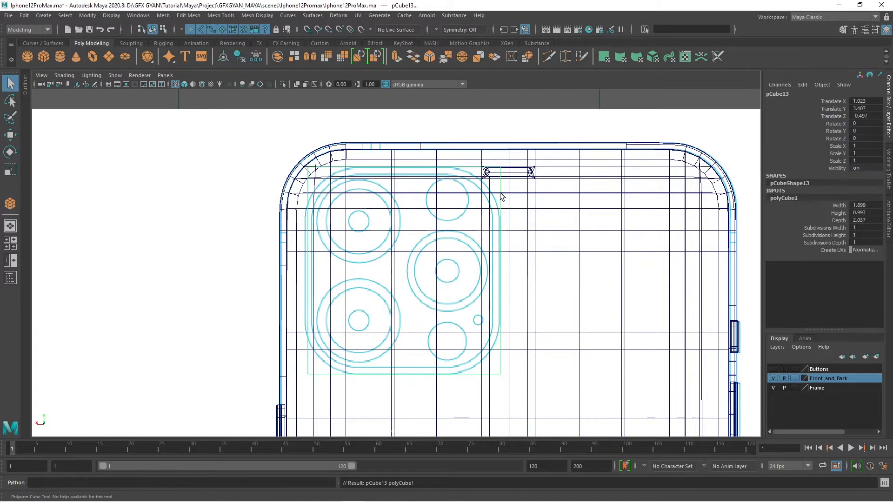
Move the cube's vertices on the side nearest the phone's edge outward to align with the camera module outline
{"action": "right_click_drag", "start_coordinate": [501, 196], "coordinate": [461, 191]}
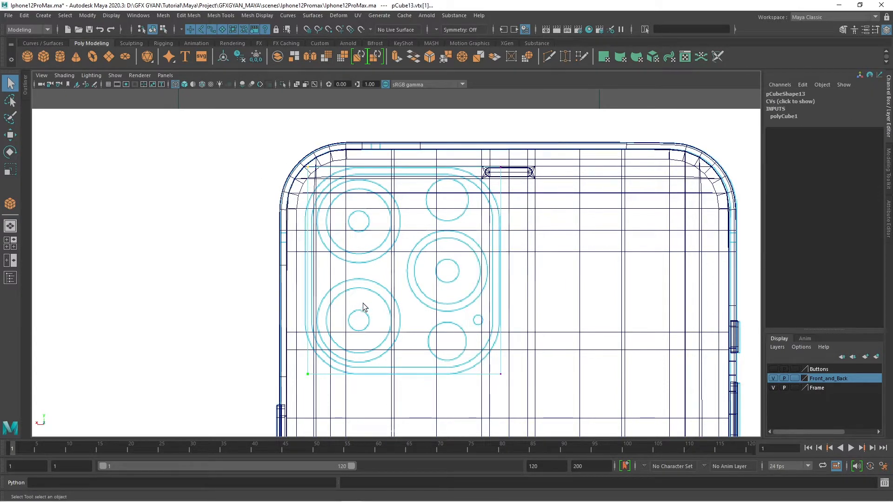
{"action": "key", "text": "w"}
{"action": "left_click_drag", "start_coordinate": [258, 268], "coordinate": [256, 269]}
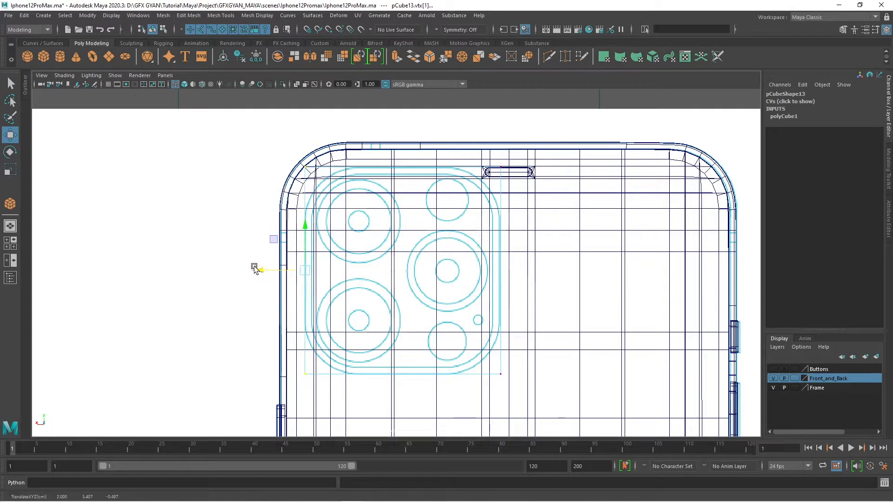
Return to the perspective view with the whole phone shown, and isolate the cube together with the back panel
{"action": "key", "text": "space"}
{"action": "key", "text": "space"}
{"action": "right_click_drag", "start_coordinate": [584, 233], "coordinate": [542, 275], "text": "alt"}
{"action": "left_click_drag", "start_coordinate": [542, 274], "coordinate": [556, 293], "text": "alt"}
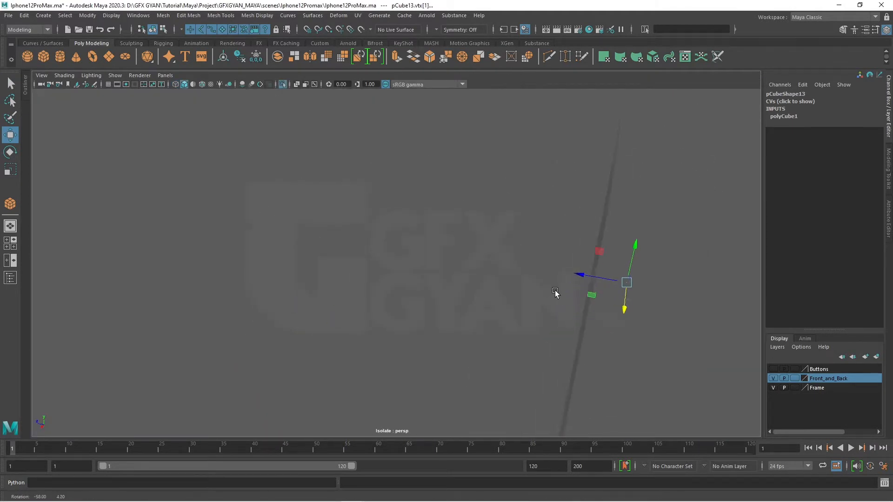
{"action": "key", "text": "ctrl+z"}
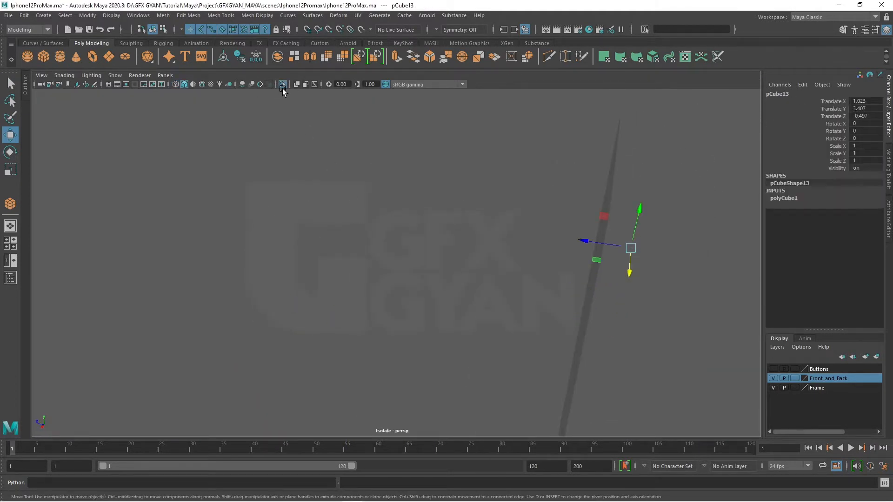
{"action": "left_click", "coordinate": [282, 88]}
{"action": "left_click_drag", "start_coordinate": [335, 223], "coordinate": [304, 302], "text": "alt"}
{"action": "left_click_drag", "start_coordinate": [384, 243], "coordinate": [368, 195], "text": "alt"}
{"action": "left_click", "coordinate": [369, 197]}
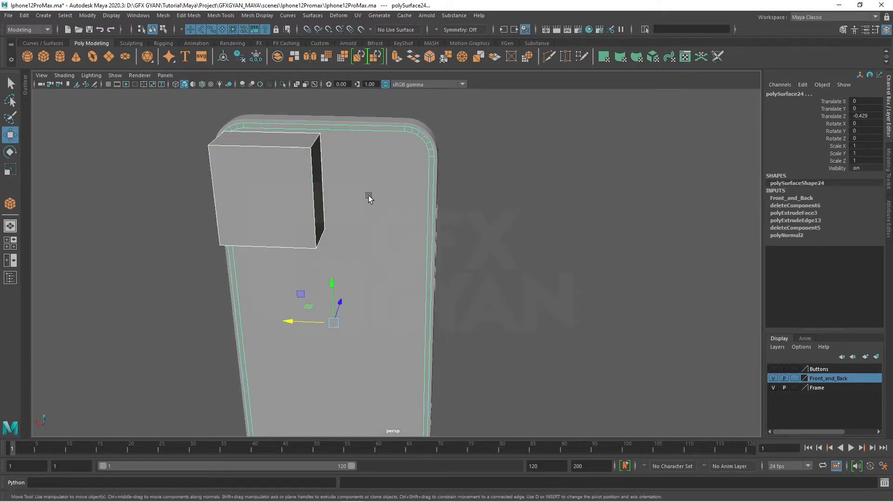
{"action": "key", "text": "ctrl+1"}
{"action": "left_click", "coordinate": [501, 257]}
Bevel the cube's four corner edges that run perpendicular to the back panel
{"action": "left_click_drag", "start_coordinate": [501, 257], "coordinate": [434, 336], "text": "alt"}
{"action": "left_click", "coordinate": [407, 212]}
{"action": "left_click", "coordinate": [434, 335]}
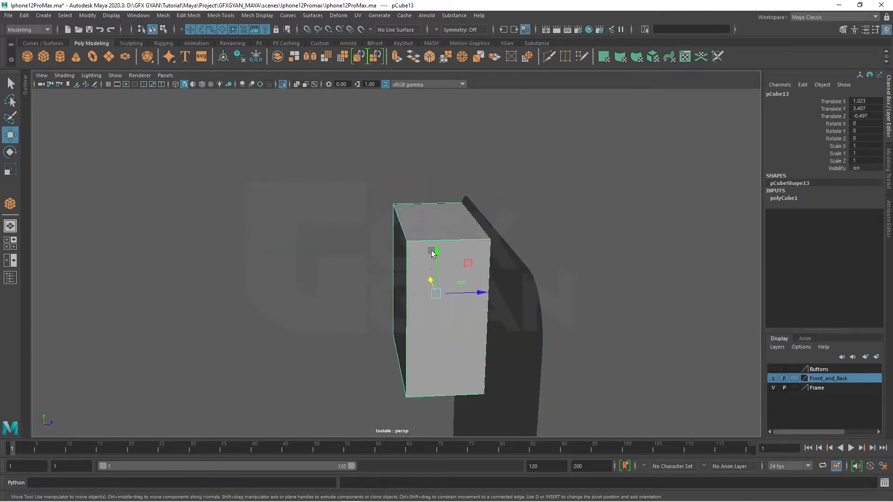
{"action": "right_click_drag", "start_coordinate": [432, 236], "coordinate": [423, 196]}
{"action": "left_click", "coordinate": [415, 201]}
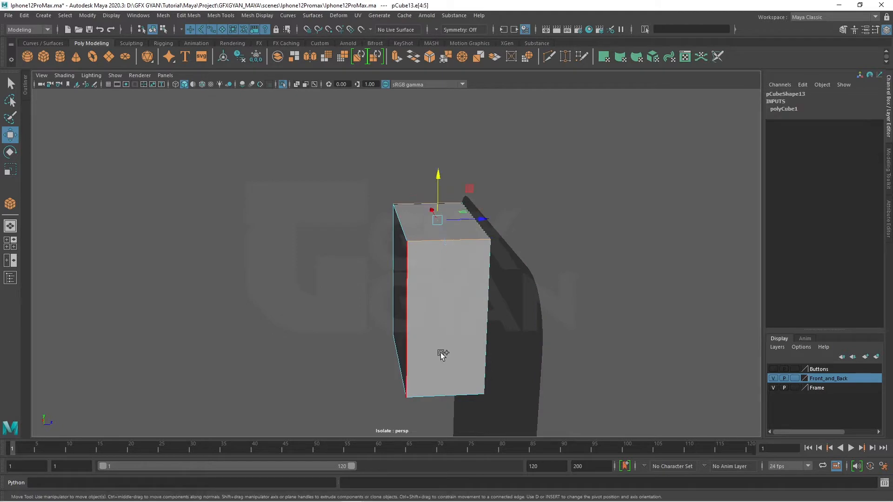
{"action": "left_click", "coordinate": [416, 394], "text": "shift"}
{"action": "left_click_drag", "start_coordinate": [416, 393], "coordinate": [424, 285], "text": "alt"}
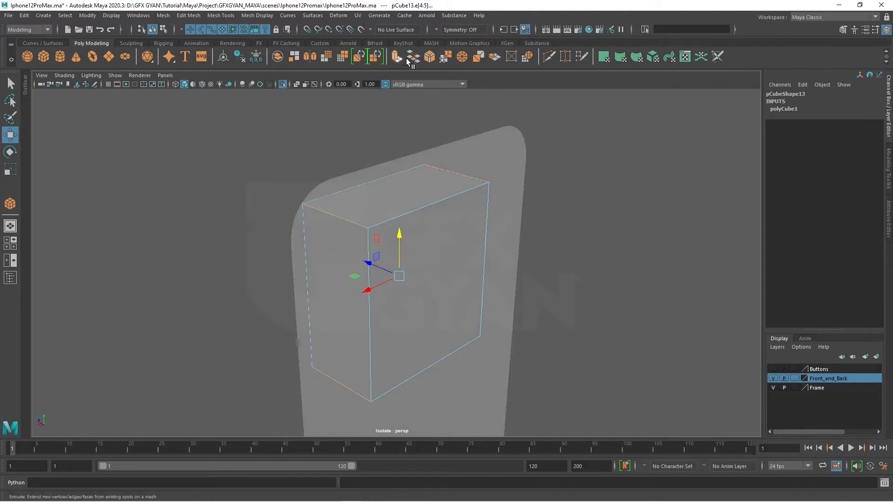
{"action": "left_click", "coordinate": [429, 57]}
{"action": "left_click_drag", "start_coordinate": [506, 235], "coordinate": [311, 202], "text": "alt"}
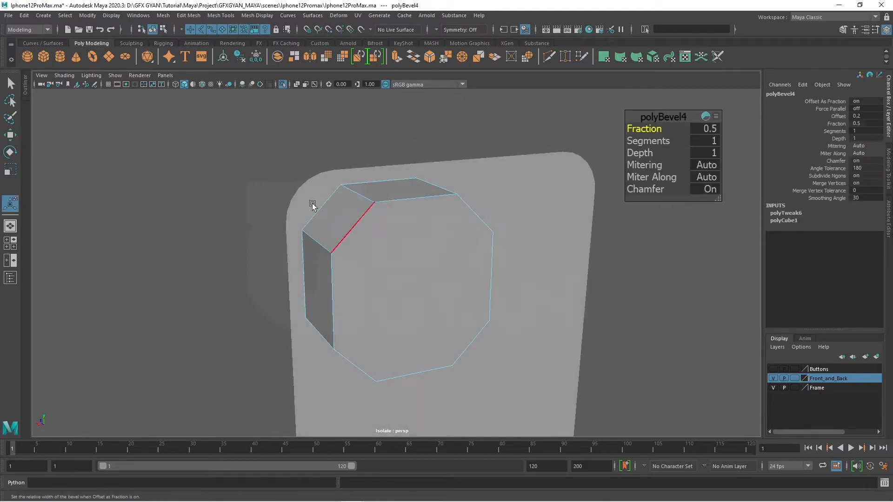
Show wireframe on the shaded models and set the bevel to 6 segments
{"action": "left_click", "coordinate": [202, 85]}
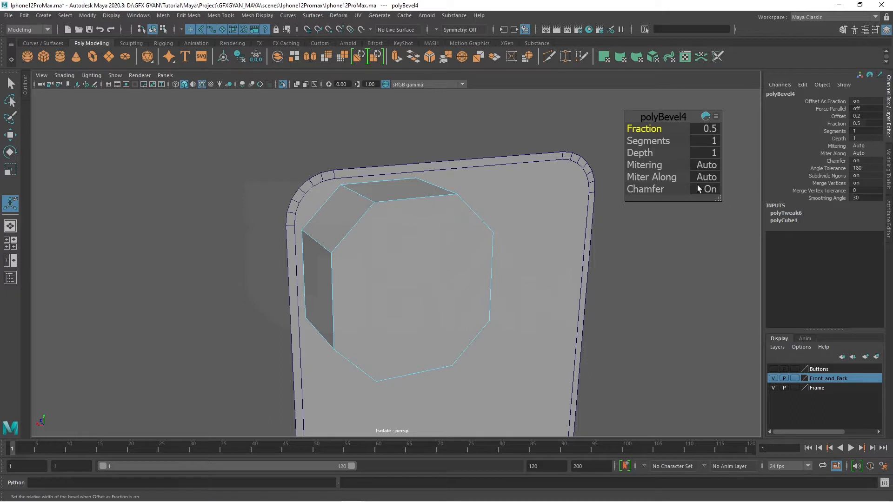
{"action": "left_click", "coordinate": [655, 141]}
{"action": "middle_click_drag", "start_coordinate": [655, 141], "coordinate": [670, 141]}
{"action": "left_click_drag", "start_coordinate": [564, 237], "coordinate": [367, 218], "text": "alt"}
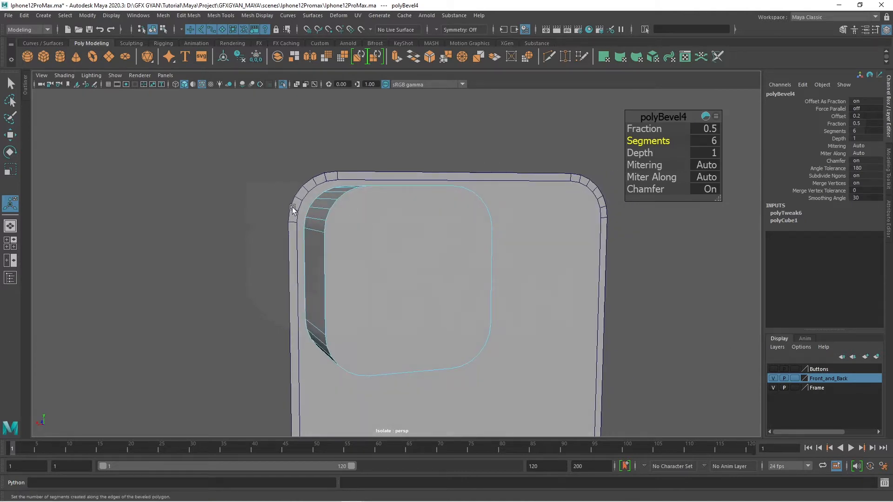
Set the bevel fraction to 0.58 to match the camera module's rounded corners in the back view
{"action": "key", "text": "space"}
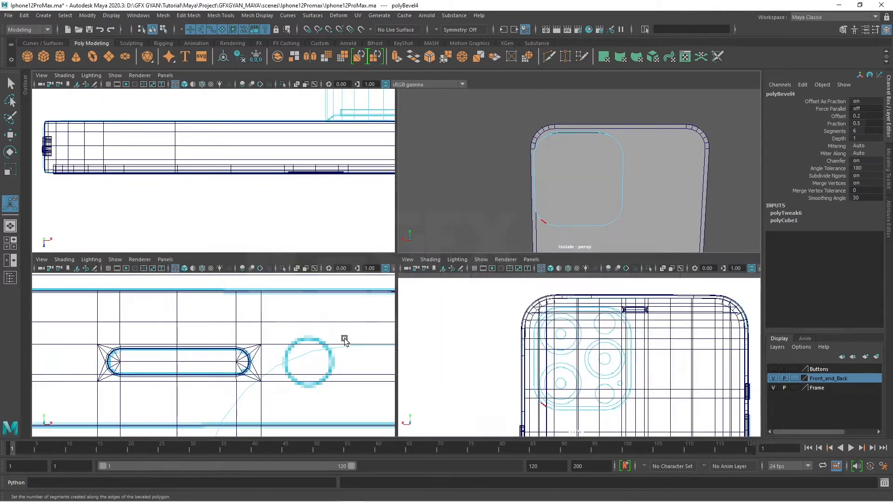
{"action": "key", "text": "space"}
{"action": "key", "text": "space"}
{"action": "left_click_drag", "start_coordinate": [628, 334], "coordinate": [629, 325]}
{"action": "scroll", "coordinate": [459, 339], "scroll_direction": "up", "scroll_amount": 5}
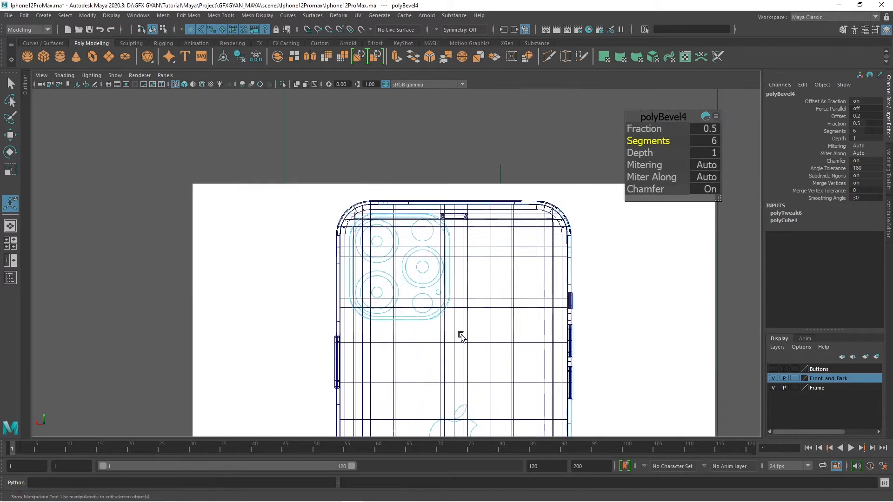
{"action": "scroll", "coordinate": [473, 348], "scroll_direction": "up", "scroll_amount": 3}
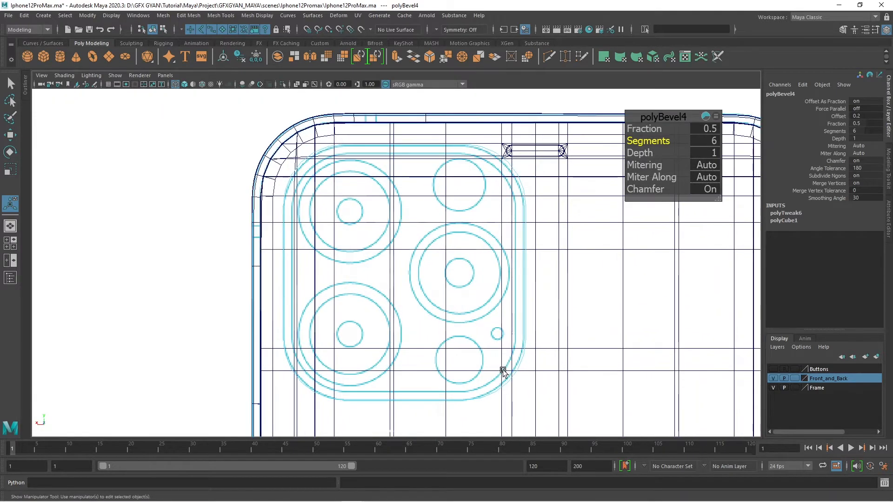
{"action": "left_click", "coordinate": [649, 129]}
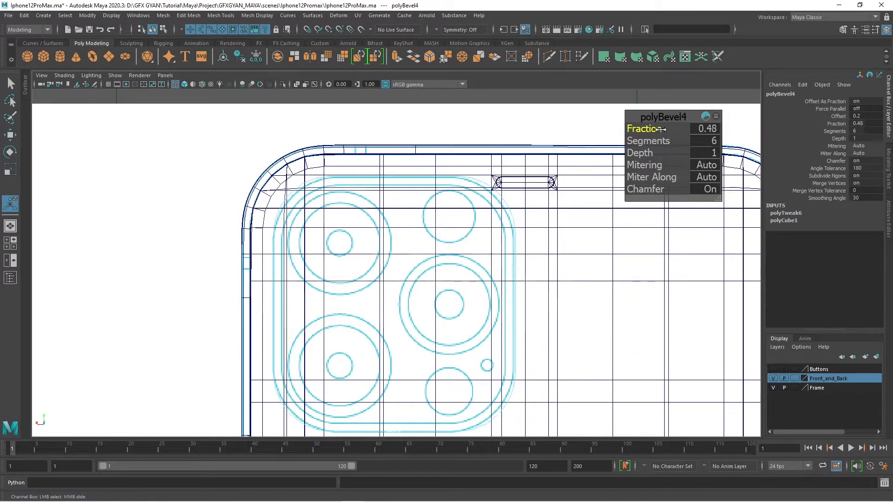
{"action": "middle_click_drag", "start_coordinate": [649, 128], "coordinate": [666, 134]}
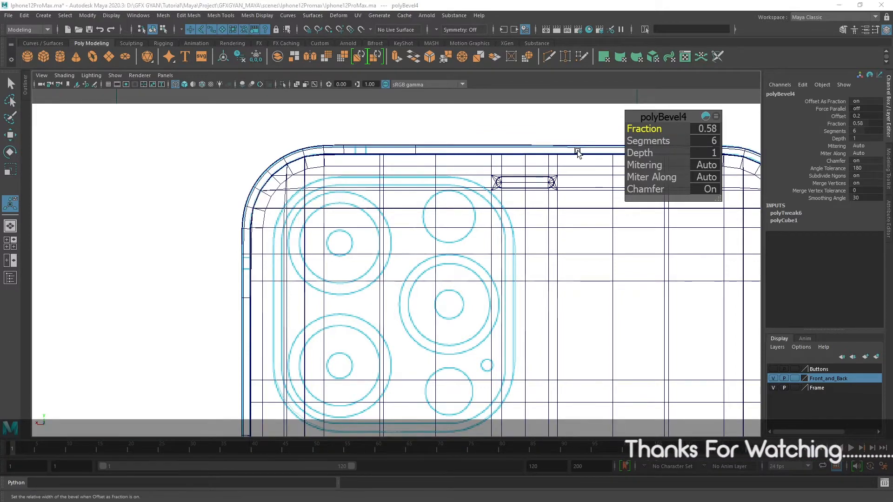
Return the beveled cube to object mode and compare its outline with the camera module reference in the back view
{"action": "mouse_move", "coordinate": [577, 150]}
{"action": "left_mouse_down", "text": "alt"}
{"action": "mouse_move", "coordinate": [564, 209]}
{"action": "mouse_move", "coordinate": [574, 264]}
{"action": "mouse_move", "coordinate": [532, 261]}
{"action": "mouse_move", "coordinate": [559, 251]}
{"action": "left_mouse_up", "text": "alt"}
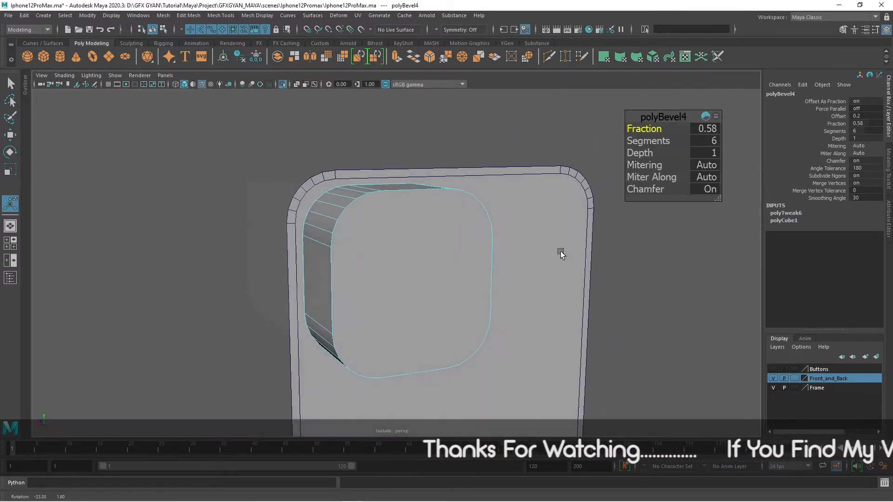
{"action": "right_click_drag", "start_coordinate": [423, 175], "coordinate": [481, 145]}
{"action": "key", "text": "q"}
{"action": "key", "text": "space"}
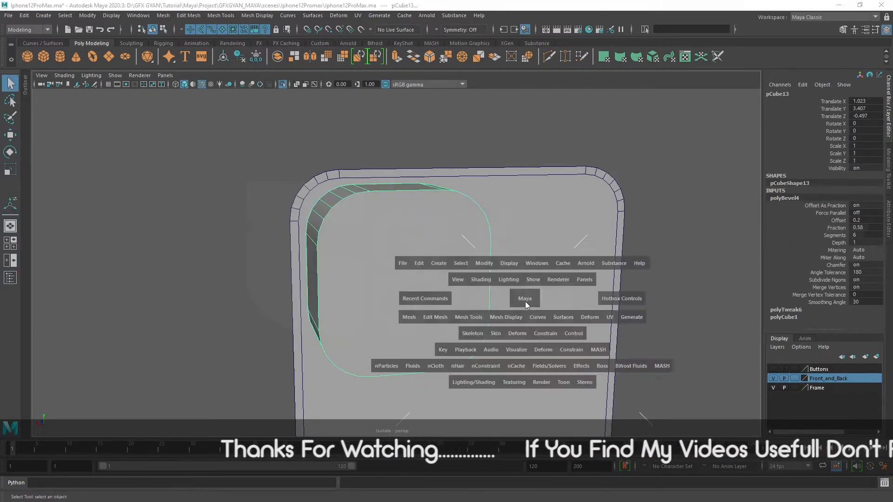
{"action": "left_click_drag", "start_coordinate": [525, 301], "coordinate": [542, 331]}
{"action": "left_click", "coordinate": [324, 198]}
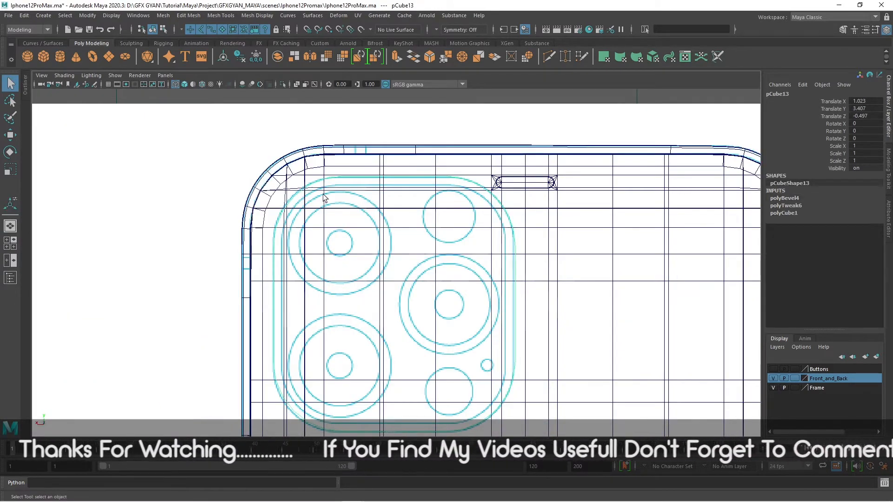
{"action": "key", "text": "space"}
{"action": "key", "text": "space"}
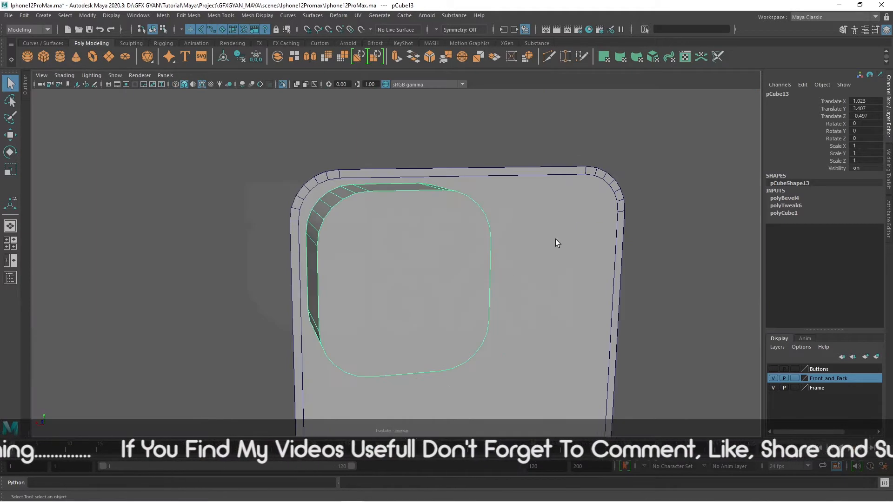
Connect the inner border vertices where the back panel's two bottom corner curves begin with a horizontal edge across the panel
{"action": "key", "text": "space"}
{"action": "key", "text": "space"}
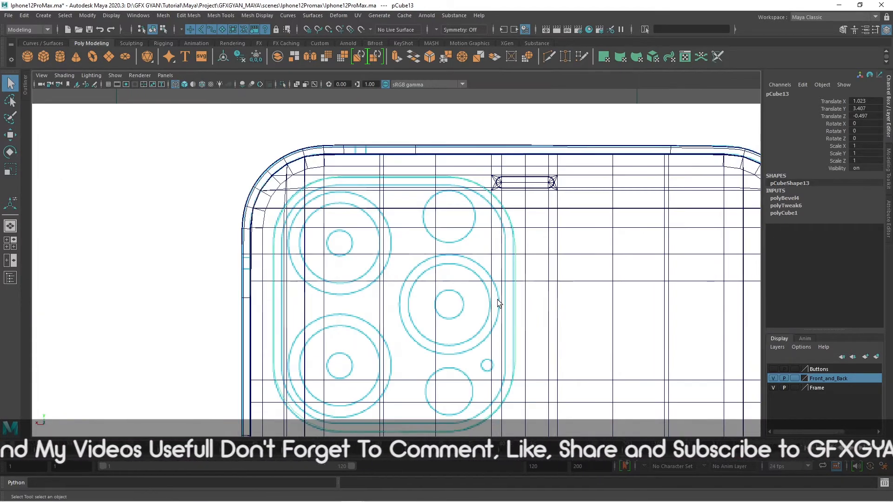
{"action": "key", "text": "space"}
{"action": "key", "text": "space"}
{"action": "mouse_move", "coordinate": [506, 235]}
{"action": "left_mouse_down", "text": "alt"}
{"action": "mouse_move", "coordinate": [617, 245]}
{"action": "mouse_move", "coordinate": [496, 291]}
{"action": "mouse_move", "coordinate": [319, 265]}
{"action": "mouse_move", "coordinate": [450, 305]}
{"action": "mouse_move", "coordinate": [369, 317]}
{"action": "mouse_move", "coordinate": [536, 308]}
{"action": "mouse_move", "coordinate": [484, 200]}
{"action": "mouse_move", "coordinate": [496, 276]}
{"action": "mouse_move", "coordinate": [480, 299]}
{"action": "mouse_move", "coordinate": [439, 311]}
{"action": "mouse_move", "coordinate": [417, 247]}
{"action": "left_mouse_up", "text": "alt"}
{"action": "left_click", "coordinate": [496, 294]}
{"action": "left_click", "coordinate": [536, 309]}
{"action": "right_click_drag", "start_coordinate": [416, 247], "coordinate": [484, 319], "text": "alt"}
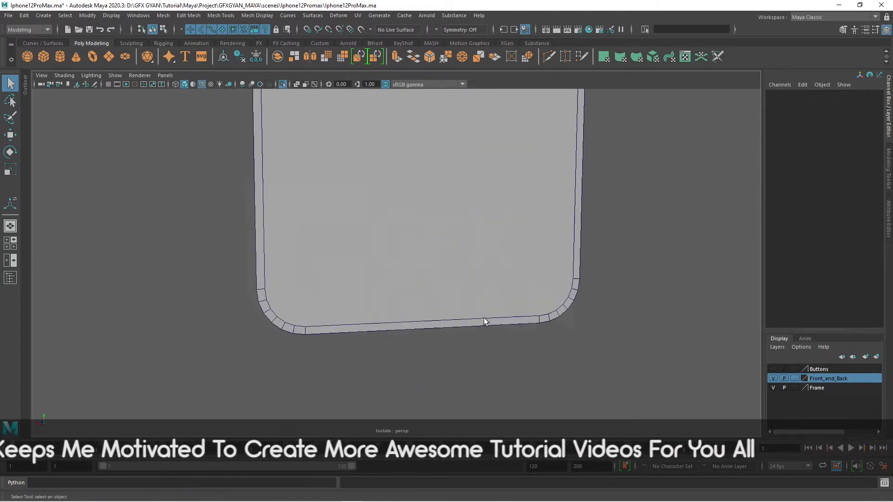
{"action": "left_click", "coordinate": [442, 302]}
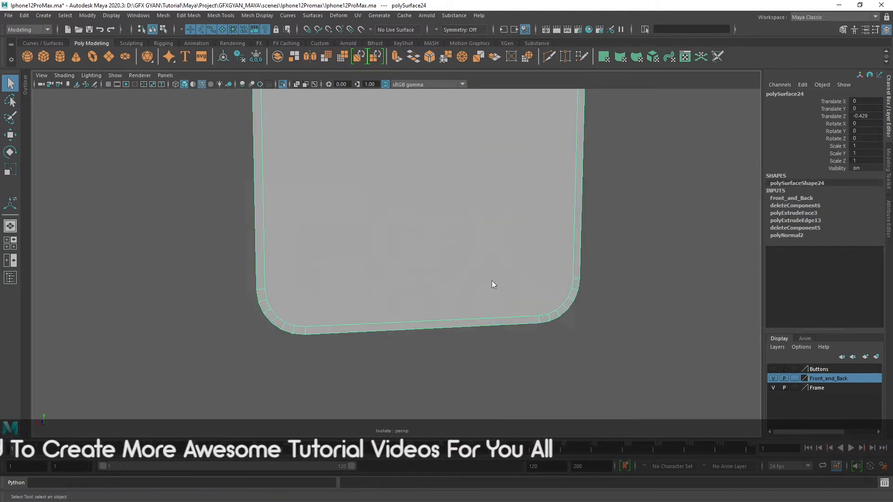
{"action": "right_click_drag", "start_coordinate": [492, 281], "coordinate": [432, 237]}
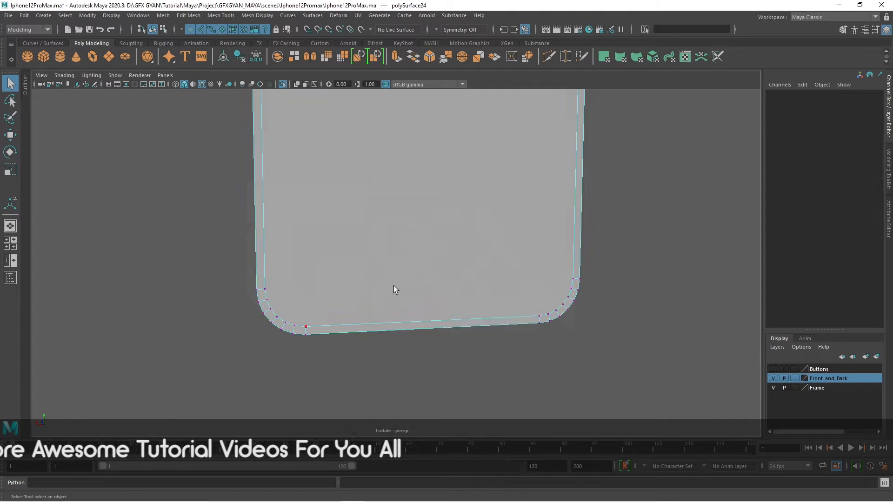
{"action": "left_click", "coordinate": [272, 284]}
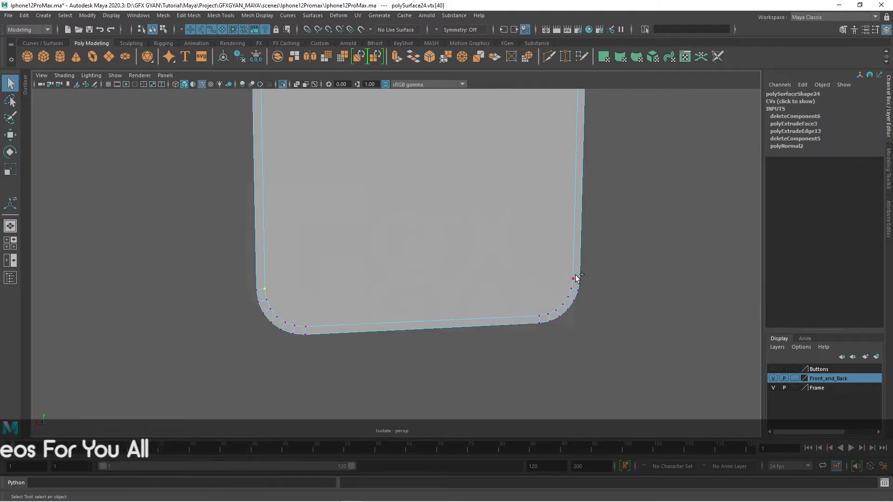
{"action": "right_click_drag", "start_coordinate": [646, 260], "coordinate": [623, 313], "text": "shift"}
Connect the next two opposite pairs of inner vertices down the back panel's bottom corner curves with horizontal edges
{"action": "left_click", "coordinate": [568, 296]}
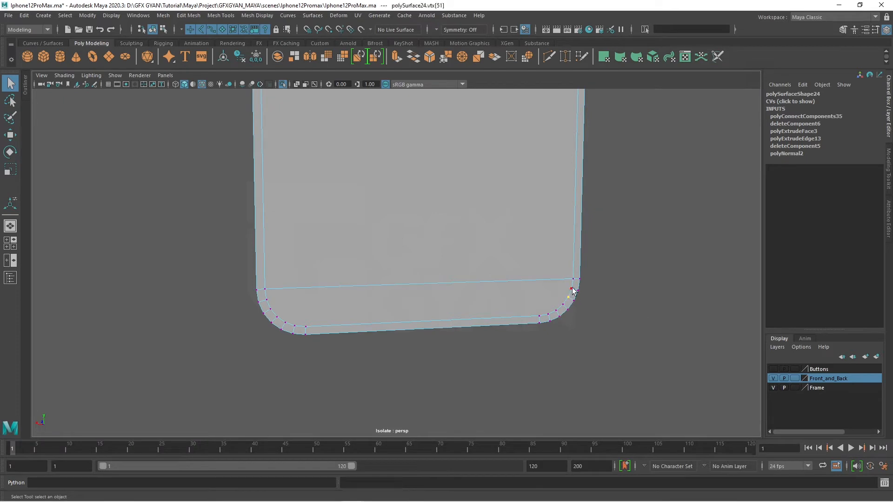
{"action": "right_click_drag", "start_coordinate": [651, 262], "coordinate": [639, 316], "text": "shift"}
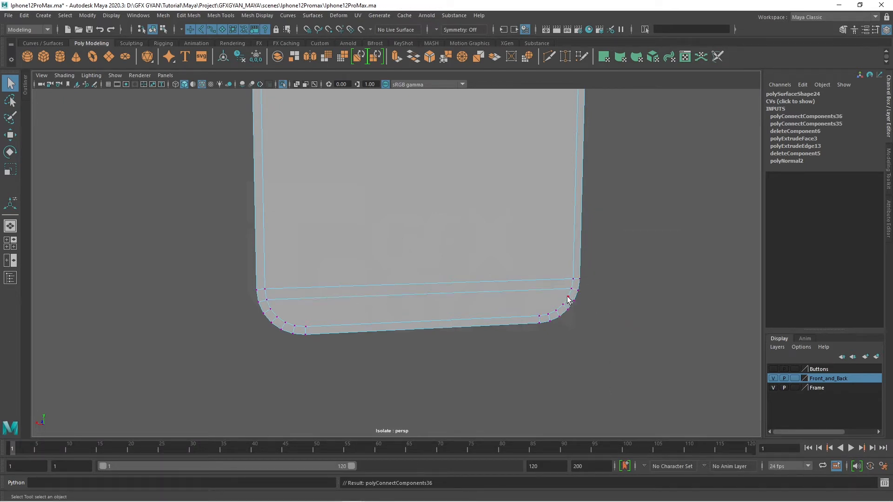
{"action": "left_click", "coordinate": [568, 297]}
{"action": "right_click_drag", "start_coordinate": [442, 256], "coordinate": [437, 309], "text": "shift"}
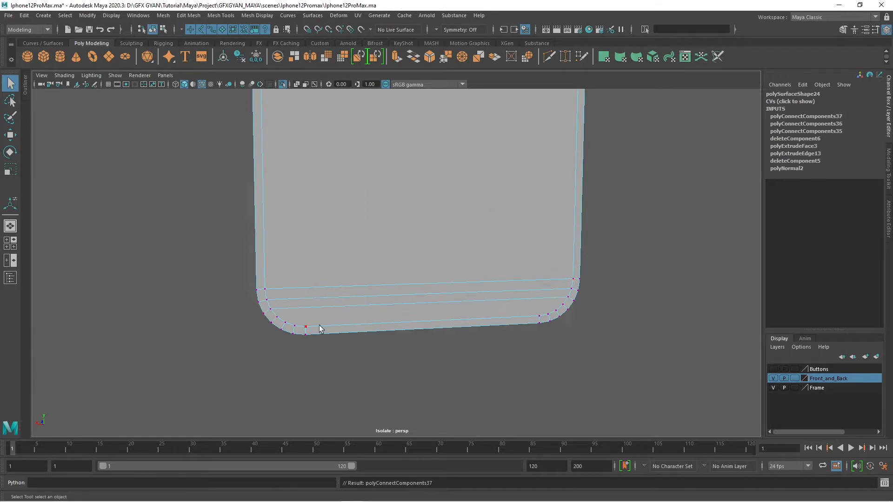
Cut a vertical edge with Multi-Cut between the first inner corner vertices on the back panel's side opposite the camera module
{"action": "scroll", "coordinate": [416, 272], "scroll_direction": "down", "scroll_amount": 3}
{"action": "scroll", "coordinate": [434, 255], "scroll_direction": "down", "scroll_amount": 5}
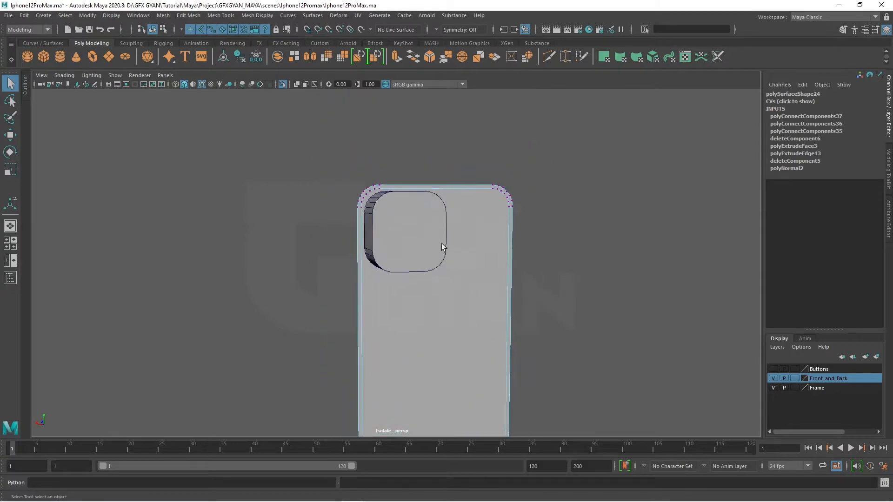
{"action": "left_click_drag", "start_coordinate": [442, 244], "coordinate": [439, 272], "text": "alt"}
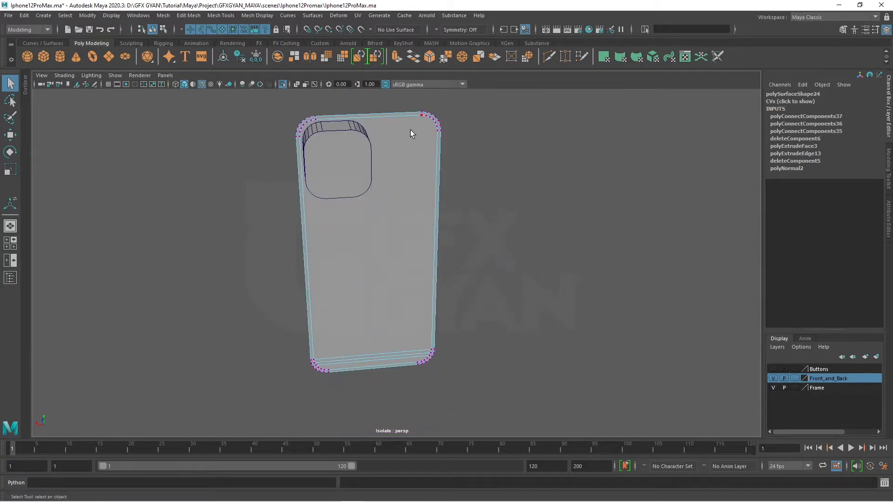
{"action": "left_click", "coordinate": [548, 58]}
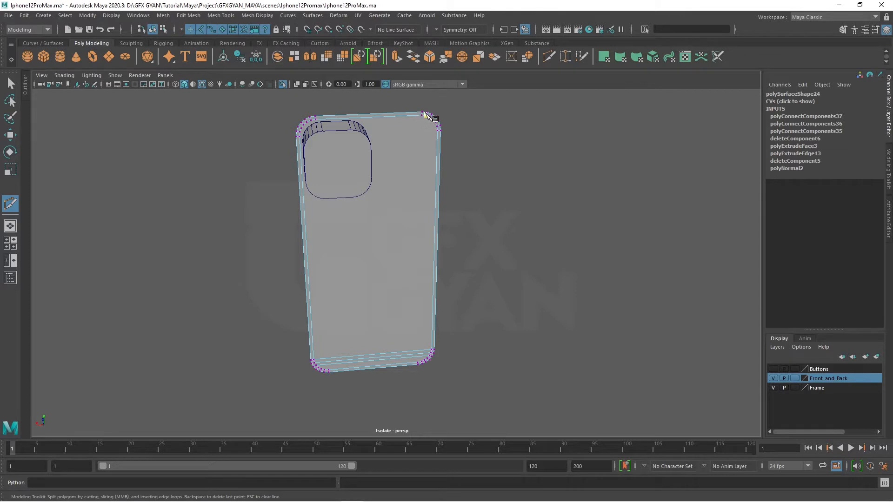
{"action": "scroll", "coordinate": [418, 368], "scroll_direction": "up", "scroll_amount": 5}
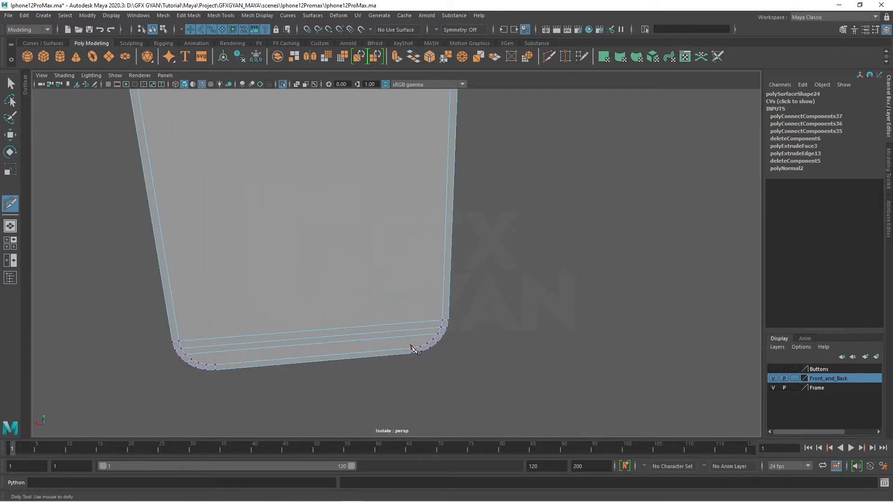
{"action": "left_click", "coordinate": [412, 348], "text": "ctrl"}
{"action": "left_click", "coordinate": [532, 349]}
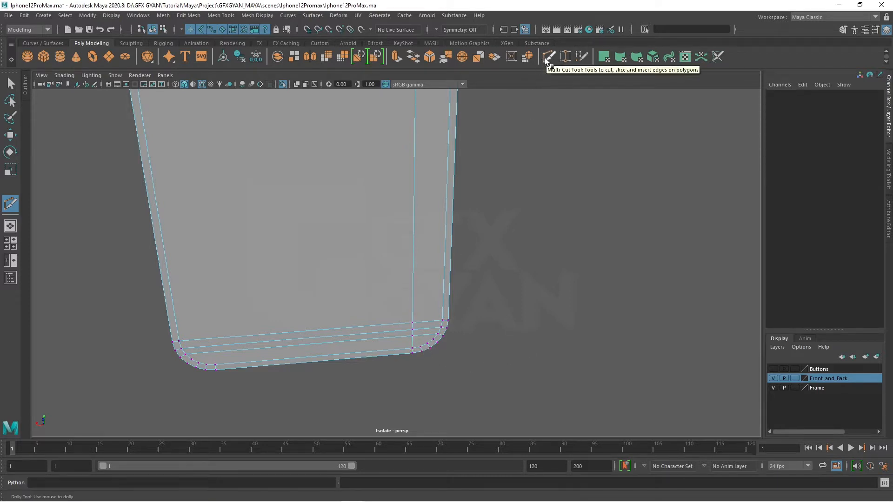
{"action": "key", "text": "q"}
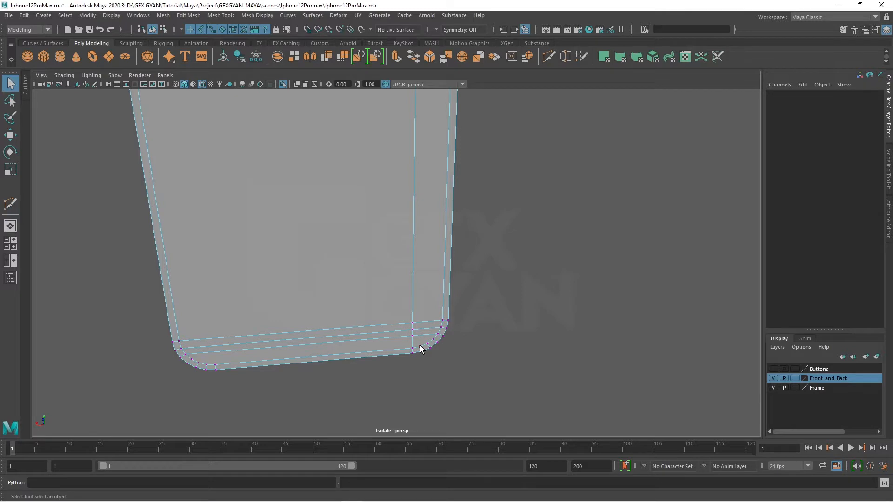
Cut two more vertical edges between the next inner corner vertices, working outward on the side opposite the camera module
{"action": "left_click", "coordinate": [420, 346]}
{"action": "middle_click_drag", "start_coordinate": [514, 153], "coordinate": [507, 248], "text": "alt"}
{"action": "middle_click_drag", "start_coordinate": [484, 126], "coordinate": [486, 400], "text": "alt"}
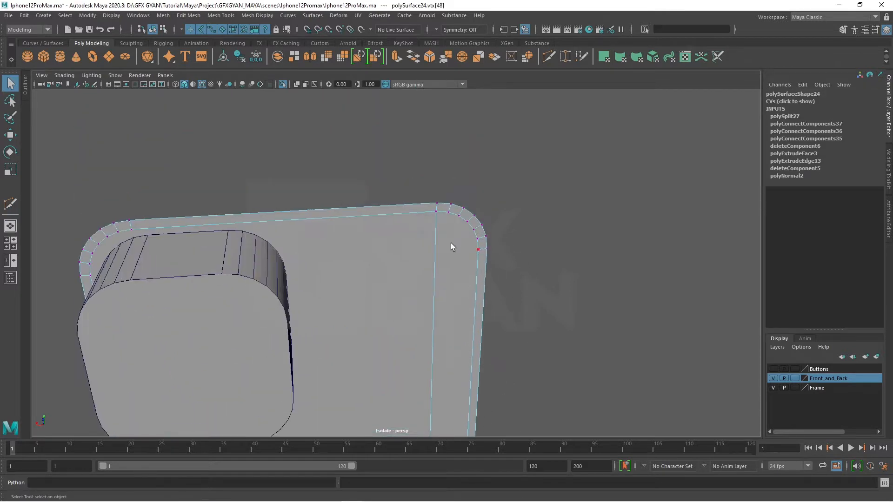
{"action": "left_click", "coordinate": [548, 56]}
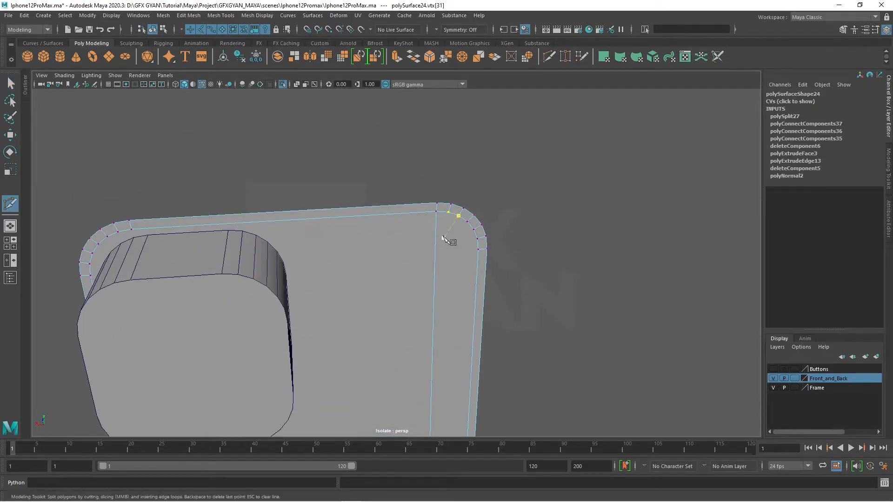
{"action": "middle_click_drag", "start_coordinate": [498, 335], "coordinate": [470, 100], "text": "alt"}
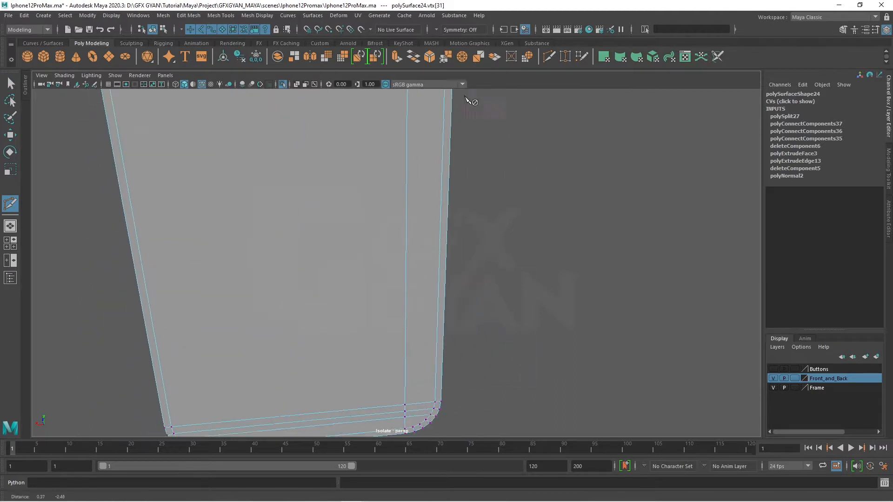
{"action": "left_click", "coordinate": [568, 320]}
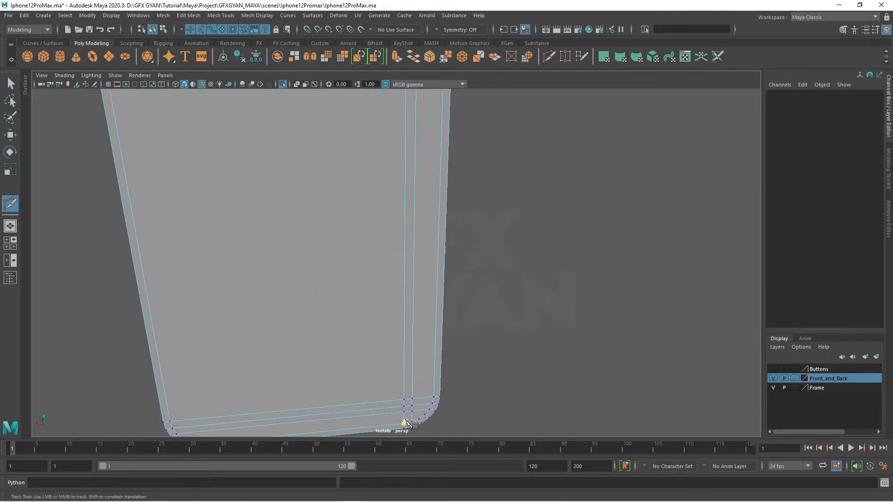
{"action": "middle_click_drag", "start_coordinate": [460, 271], "coordinate": [461, 478], "text": "alt"}
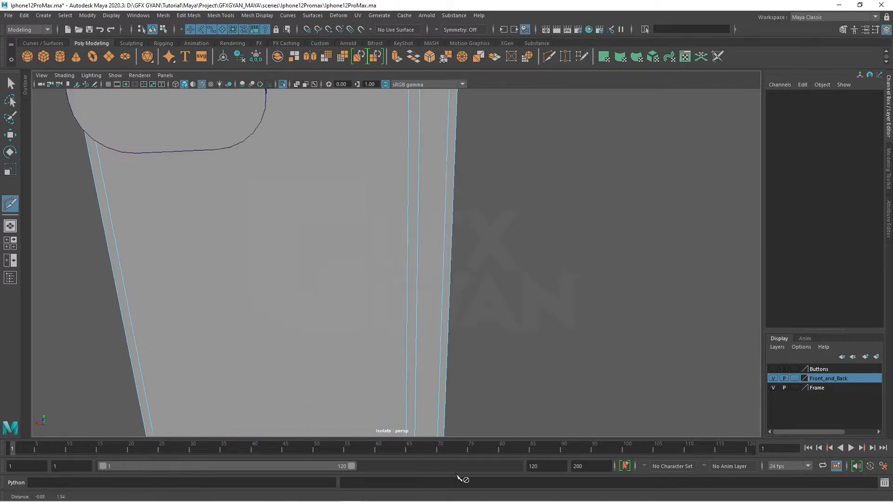
{"action": "middle_click_drag", "start_coordinate": [456, 179], "coordinate": [442, 448], "text": "alt"}
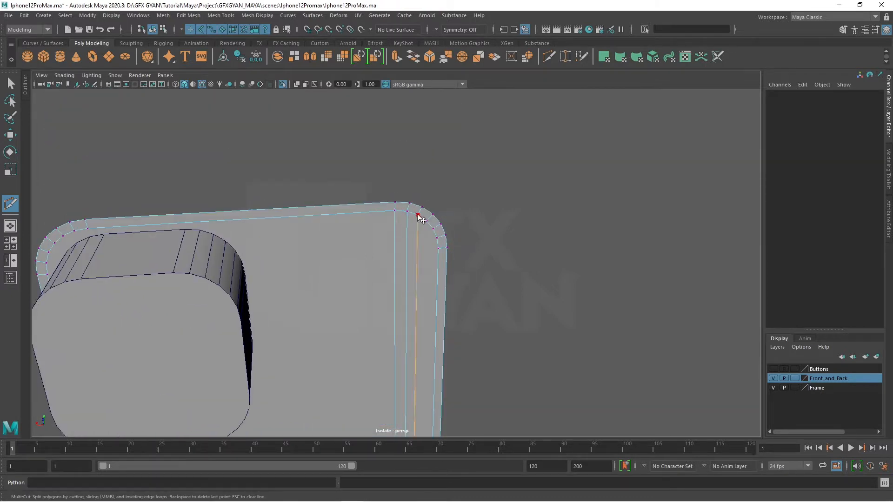
{"action": "scroll", "coordinate": [569, 230], "scroll_direction": "down", "scroll_amount": 3}
{"action": "middle_click_drag", "start_coordinate": [590, 341], "coordinate": [604, 18], "text": "alt"}
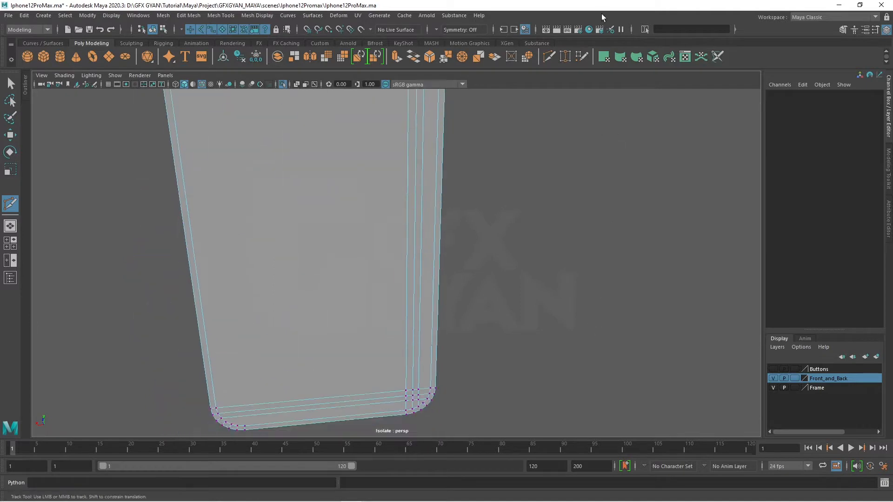
Preview the back panel with mesh smoothing at the bottom corner and return it to the unsmoothed display
{"action": "scroll", "coordinate": [567, 181], "scroll_direction": "up", "scroll_amount": 3}
{"action": "middle_click_drag", "start_coordinate": [565, 179], "coordinate": [581, 4], "text": "alt"}
{"action": "scroll", "coordinate": [480, 312], "scroll_direction": "up", "scroll_amount": 2}
{"action": "scroll", "coordinate": [488, 302], "scroll_direction": "up", "scroll_amount": 3}
{"action": "middle_click_drag", "start_coordinate": [509, 313], "coordinate": [481, 292], "text": "alt"}
{"action": "scroll", "coordinate": [479, 288], "scroll_direction": "up", "scroll_amount": 1}
{"action": "scroll", "coordinate": [516, 269], "scroll_direction": "down", "scroll_amount": 2}
{"action": "key", "text": "3"}
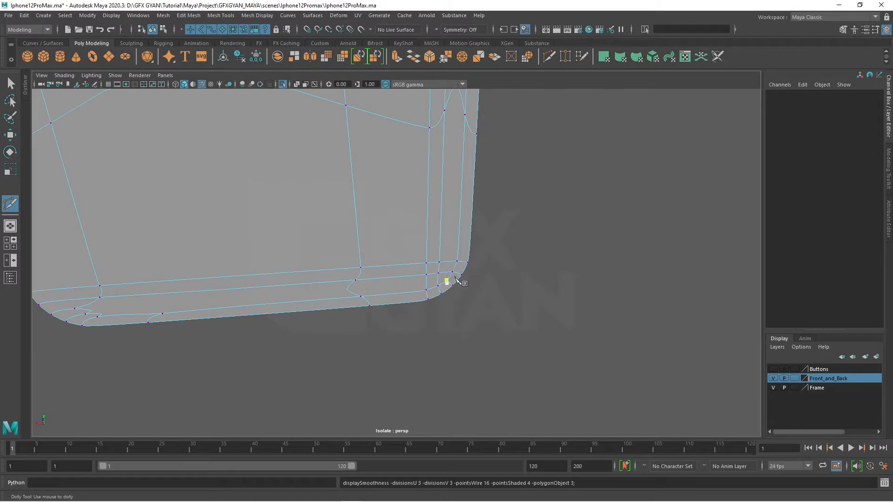
{"action": "key", "text": "1"}
{"action": "key", "text": "3"}
{"action": "key", "text": "1"}
{"action": "scroll", "coordinate": [465, 321], "scroll_direction": "down", "scroll_amount": 2}
{"action": "mouse_move", "coordinate": [490, 338]}
{"action": "middle_mouse_down", "text": "alt"}
{"action": "mouse_move", "coordinate": [556, 392]}
{"action": "mouse_move", "coordinate": [534, 306]}
{"action": "mouse_move", "coordinate": [556, 353]}
{"action": "mouse_move", "coordinate": [504, 418]}
{"action": "mouse_move", "coordinate": [473, 324]}
{"action": "mouse_move", "coordinate": [454, 316]}
{"action": "mouse_move", "coordinate": [504, 330]}
{"action": "middle_mouse_up", "text": "alt"}
{"action": "scroll", "coordinate": [453, 316], "scroll_direction": "up", "scroll_amount": 3}
{"action": "left_click", "coordinate": [453, 314]}
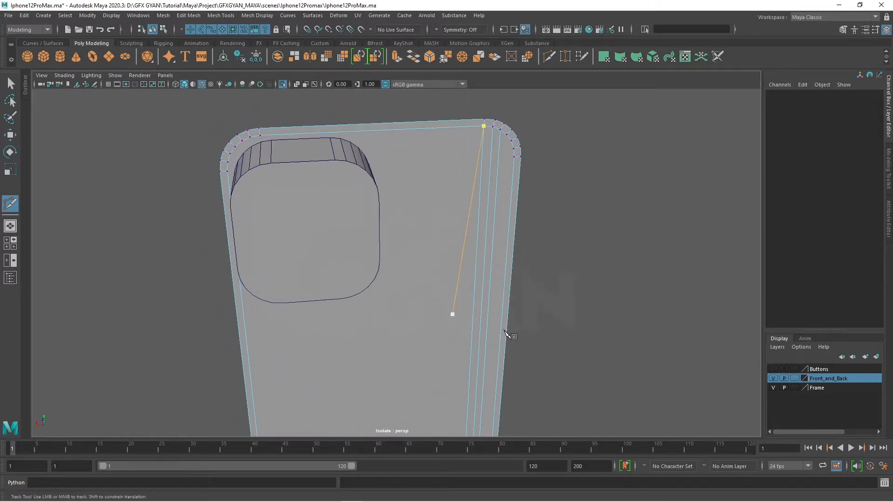
{"action": "key", "text": "Escape"}
Return the back panel to object mode and clear the selection
{"action": "key", "text": "w"}
{"action": "right_click_drag", "start_coordinate": [440, 228], "coordinate": [481, 201]}
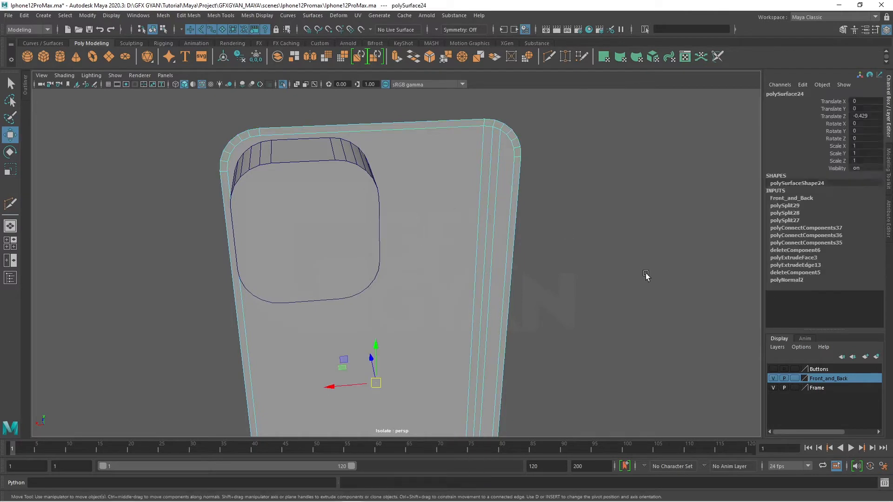
{"action": "left_click", "coordinate": [644, 274]}
Try a bevel fraction of 0.5 on the camera module cube, comparing its corners with the back view reference
{"action": "left_click_drag", "start_coordinate": [608, 285], "coordinate": [579, 296], "text": "alt"}
{"action": "key", "text": "space"}
{"action": "scroll", "coordinate": [530, 289], "scroll_direction": "up", "scroll_amount": 1}
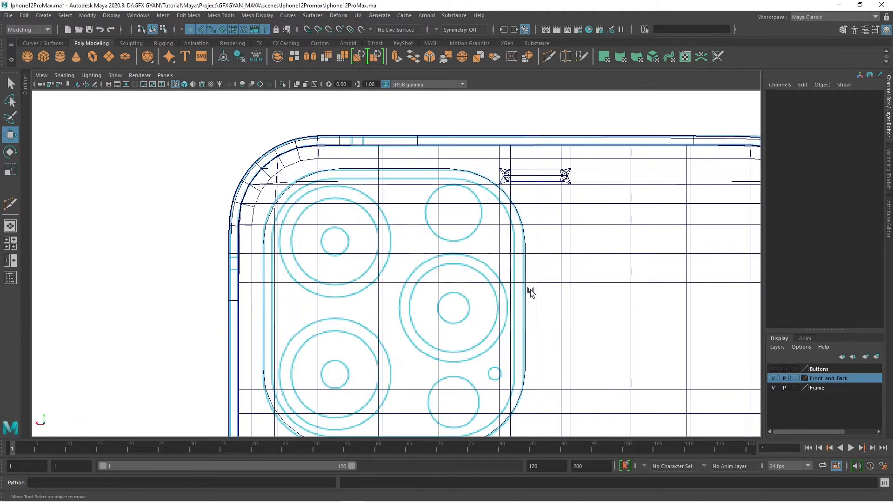
{"action": "left_click", "coordinate": [321, 173]}
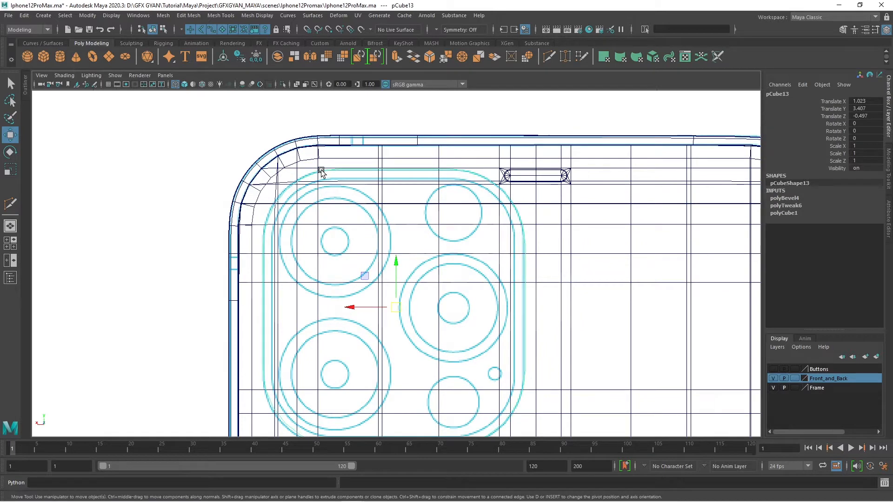
{"action": "left_click", "coordinate": [786, 198]}
{"action": "left_click", "coordinate": [837, 227]}
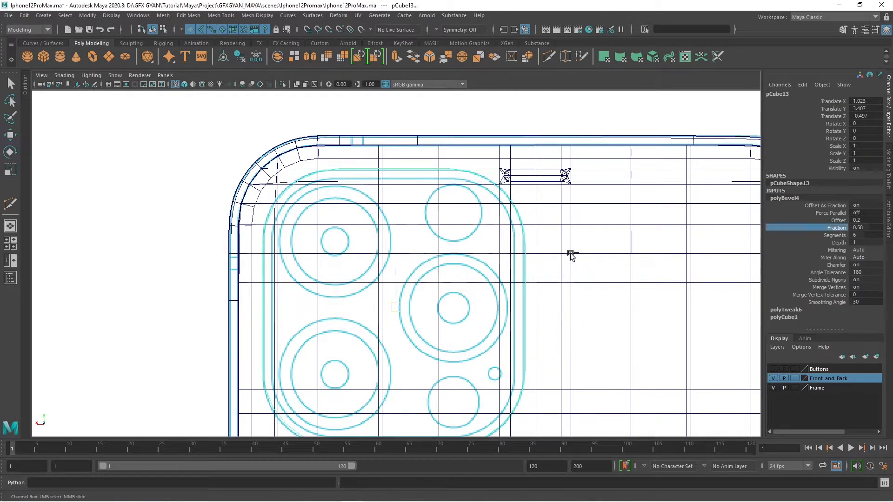
{"action": "middle_click_drag", "start_coordinate": [572, 255], "coordinate": [566, 255]}
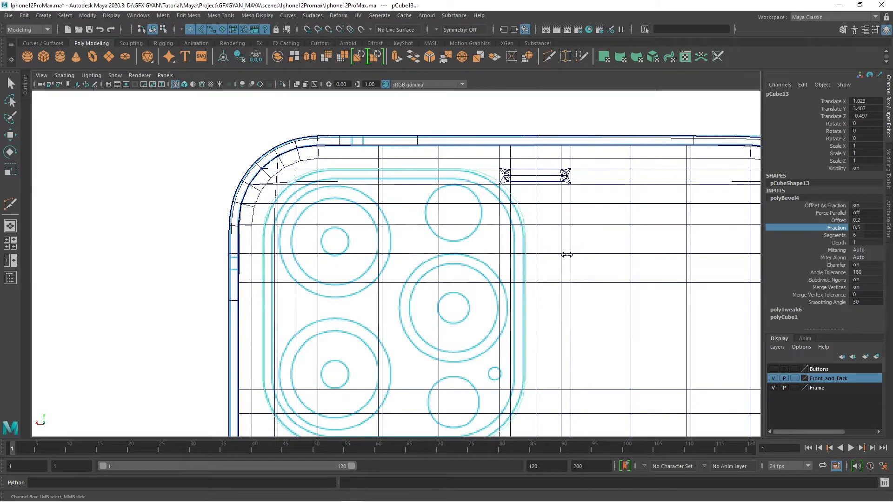
{"action": "key", "text": "space"}
{"action": "key", "text": "space"}
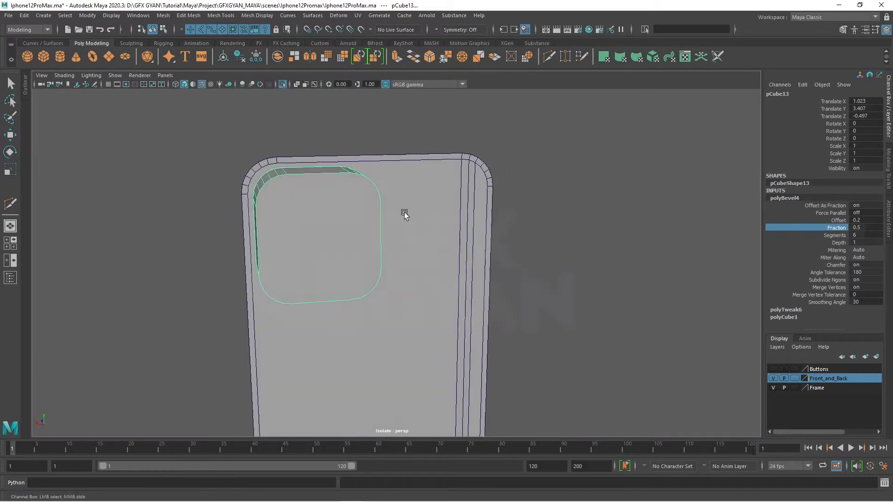
Try a bevel fraction of 0.47 on the camera module cube, check it in the back view, and restore 0.58
{"action": "scroll", "coordinate": [361, 239], "scroll_direction": "up", "scroll_amount": 4}
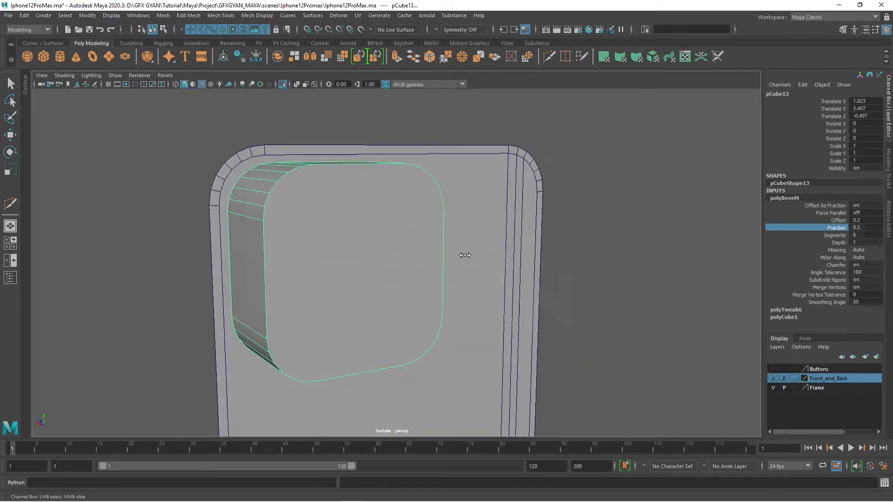
{"action": "middle_click_drag", "start_coordinate": [465, 255], "coordinate": [463, 255]}
{"action": "key", "text": "space"}
{"action": "key", "text": "space"}
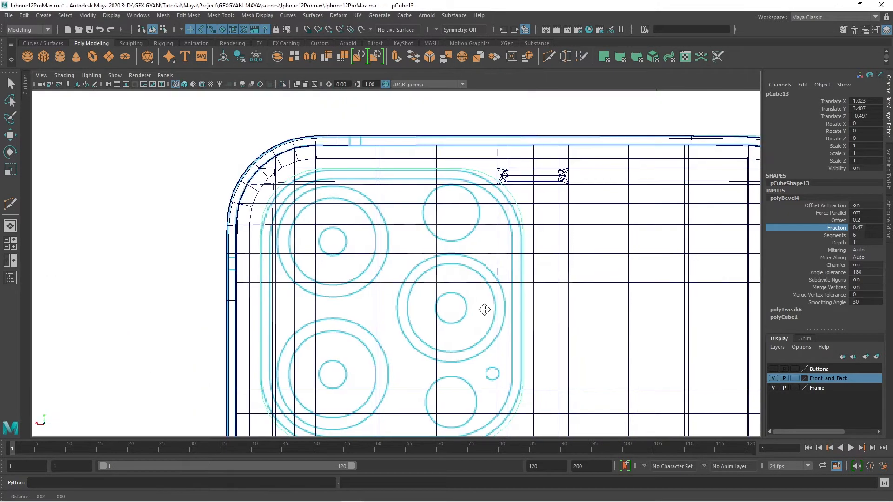
{"action": "mouse_move", "coordinate": [484, 312]}
{"action": "middle_mouse_down", "text": "alt"}
{"action": "mouse_move", "coordinate": [498, 285]}
{"action": "mouse_move", "coordinate": [494, 249]}
{"action": "mouse_move", "coordinate": [547, 265]}
{"action": "mouse_move", "coordinate": [544, 272]}
{"action": "middle_mouse_up", "text": "alt"}
{"action": "key", "text": "space"}
{"action": "key", "text": "space"}
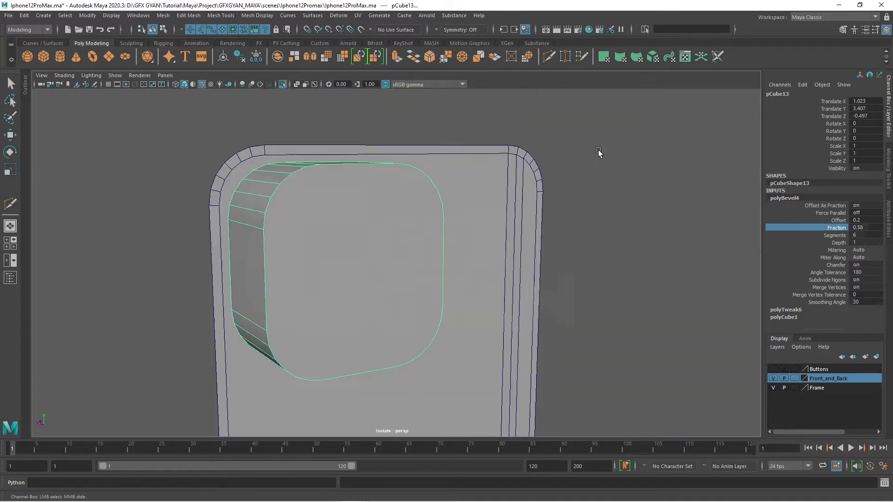
Move the camera module cube along Z to -0.083 so that it passes through the back panel
{"action": "left_click_drag", "start_coordinate": [598, 152], "coordinate": [622, 191], "text": "alt"}
{"action": "left_click", "coordinate": [622, 191]}
{"action": "left_click_drag", "start_coordinate": [525, 265], "coordinate": [458, 277], "text": "alt"}
{"action": "left_click", "coordinate": [431, 254]}
{"action": "left_click_drag", "start_coordinate": [467, 229], "coordinate": [501, 228], "text": "alt"}
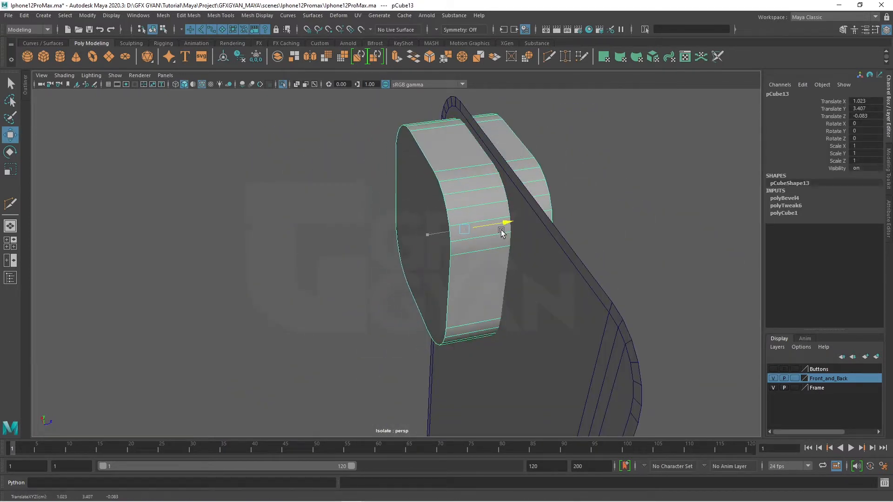
Subtract the beveled camera module cube from the back panel with a Boolean Difference
{"action": "left_click", "coordinate": [544, 292]}
{"action": "left_click", "coordinate": [489, 252]}
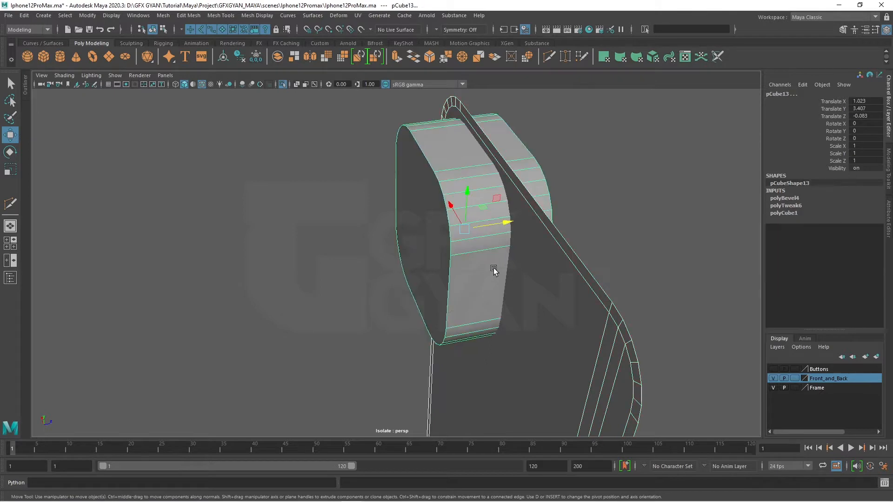
{"action": "left_click", "coordinate": [168, 16]}
{"action": "mouse_move", "coordinate": [196, 39]}
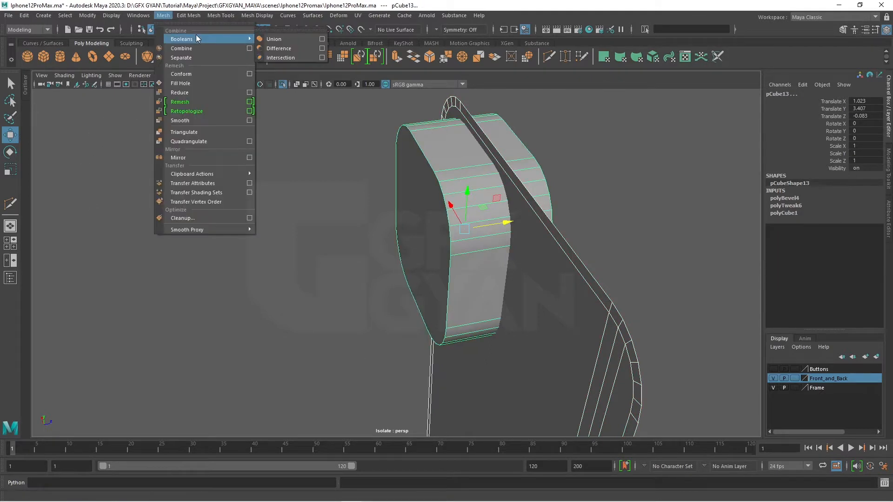
{"action": "left_click", "coordinate": [294, 47]}
{"action": "left_click_drag", "start_coordinate": [306, 312], "coordinate": [340, 216], "text": "alt"}
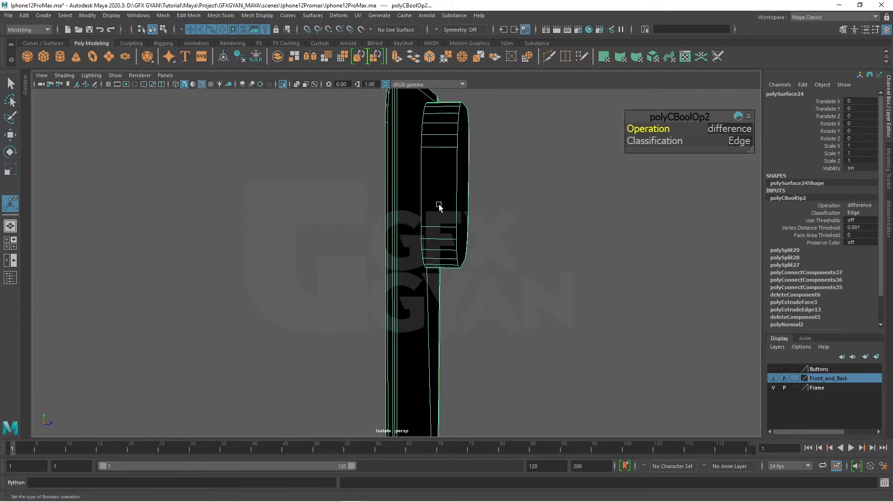
Delete the protruding faces left by the cube around the camera opening
{"action": "right_click_drag", "start_coordinate": [449, 167], "coordinate": [443, 193]}
{"action": "left_click_drag", "start_coordinate": [442, 192], "coordinate": [452, 191], "text": "alt"}
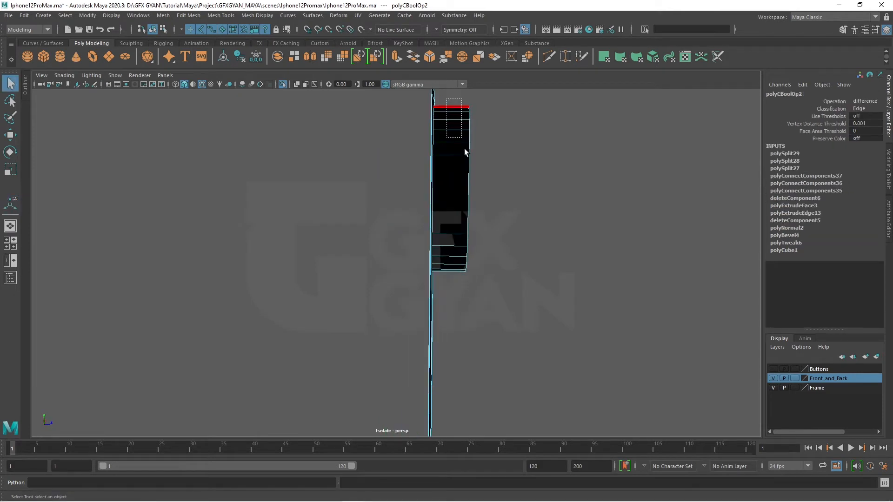
{"action": "left_click_drag", "start_coordinate": [464, 149], "coordinate": [492, 294]}
{"action": "key", "text": "Delete"}
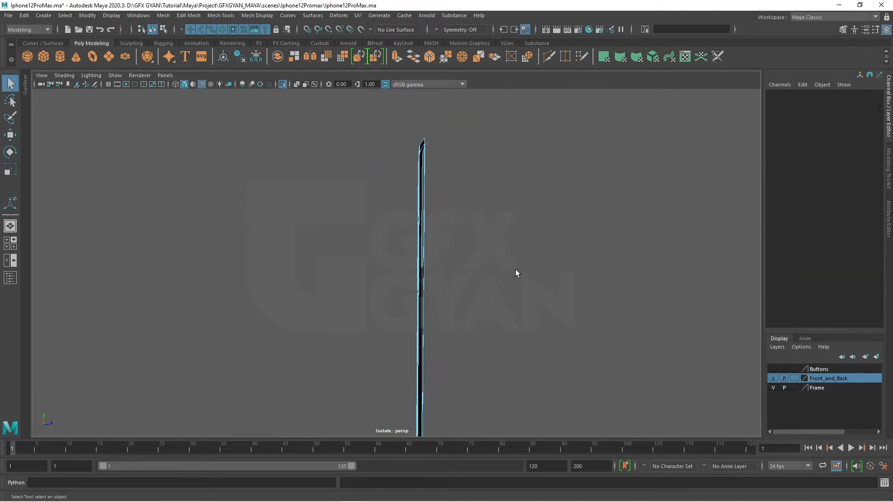
{"action": "left_click_drag", "start_coordinate": [353, 300], "coordinate": [457, 294], "text": "alt"}
{"action": "scroll", "coordinate": [457, 294], "scroll_direction": "up", "scroll_amount": 1}
{"action": "middle_click_drag", "start_coordinate": [457, 294], "coordinate": [444, 320], "text": "alt"}
{"action": "scroll", "coordinate": [507, 287], "scroll_direction": "up", "scroll_amount": 1}
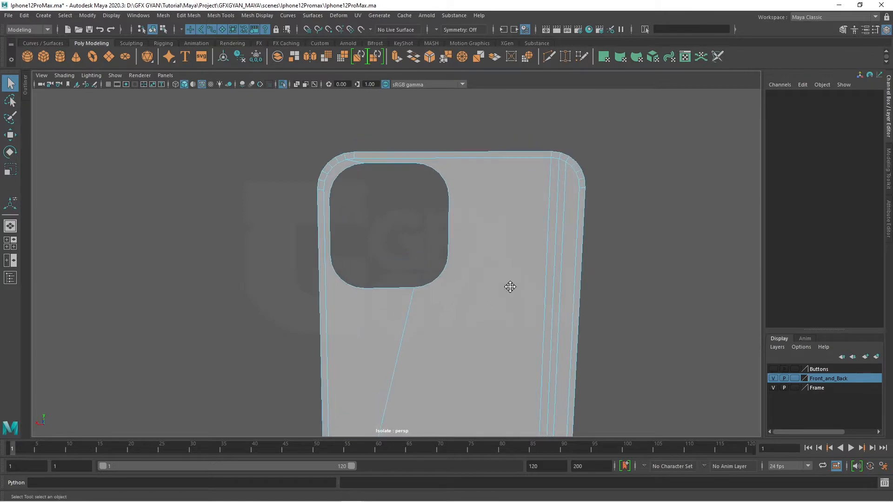
With Multi-Cut, cut three edges from the vertices of the camera opening's upper-right corner across to the panel's right border
{"action": "middle_click_drag", "start_coordinate": [508, 287], "coordinate": [372, 321], "text": "alt"}
{"action": "scroll", "coordinate": [369, 301], "scroll_direction": "up", "scroll_amount": 2}
{"action": "left_click", "coordinate": [362, 268]}
{"action": "key", "text": "Delete"}
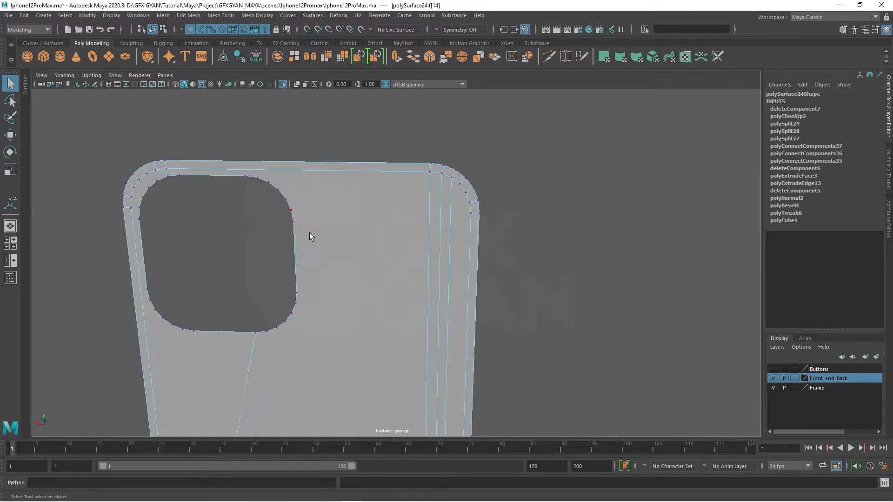
{"action": "left_click_drag", "start_coordinate": [309, 235], "coordinate": [403, 311], "text": "alt"}
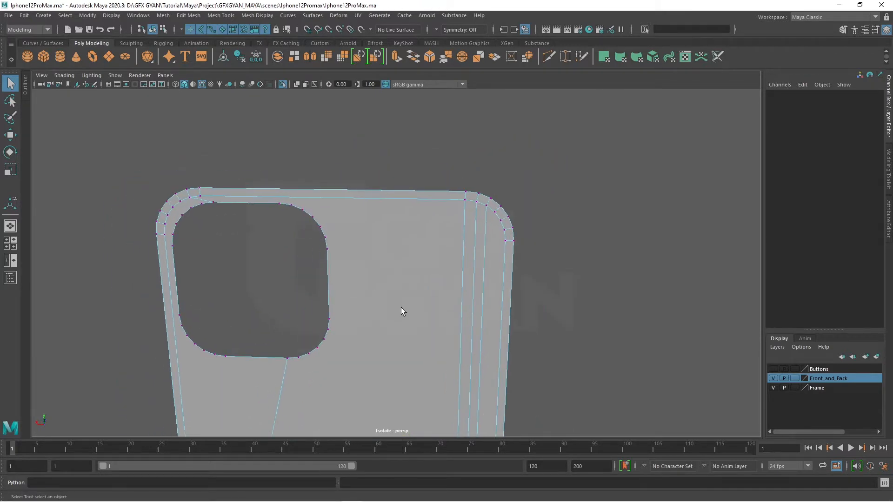
{"action": "left_click", "coordinate": [548, 58]}
{"action": "left_click", "coordinate": [345, 249]}
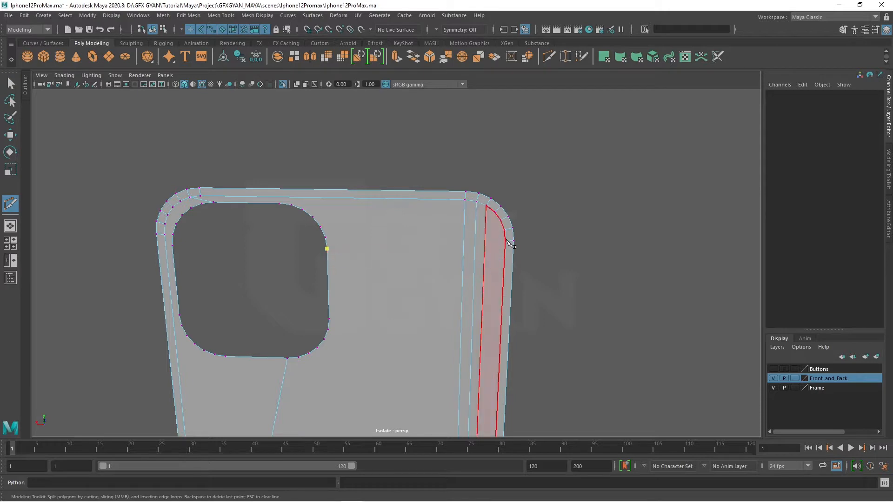
{"action": "key", "text": "Return"}
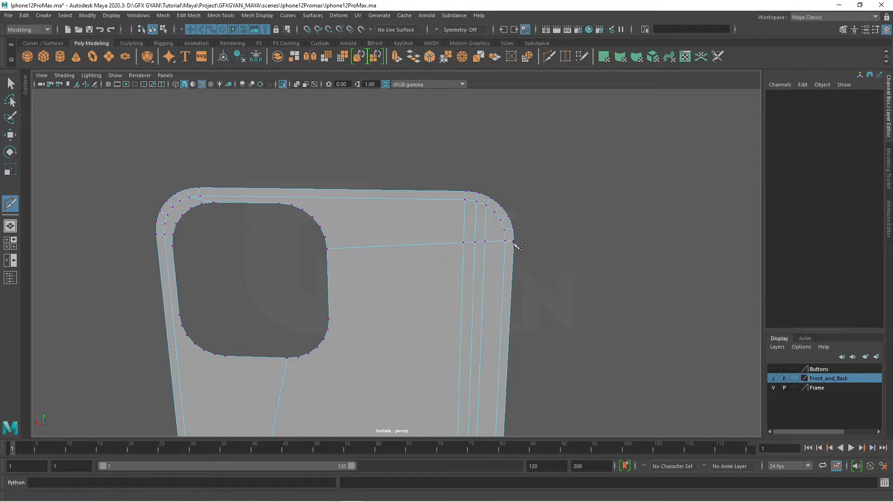
{"action": "left_click", "coordinate": [505, 231]}
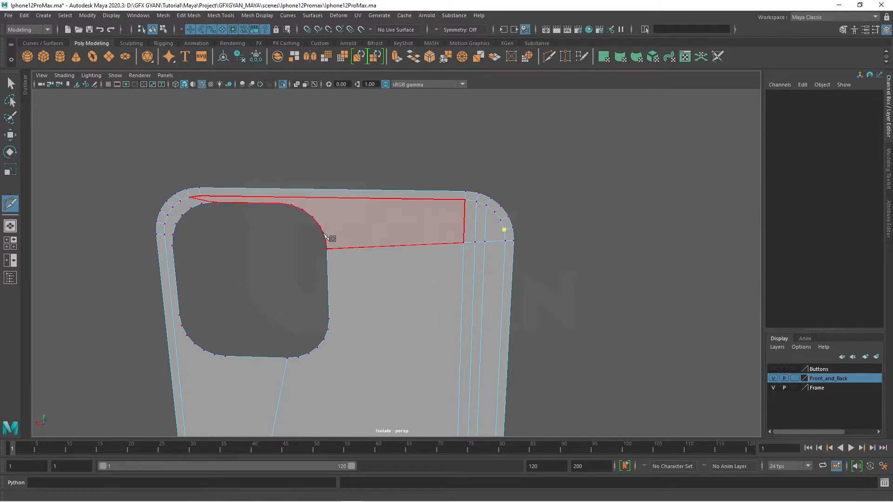
{"action": "left_click", "coordinate": [325, 237]}
{"action": "key", "text": "Return"}
{"action": "key", "text": "Escape"}
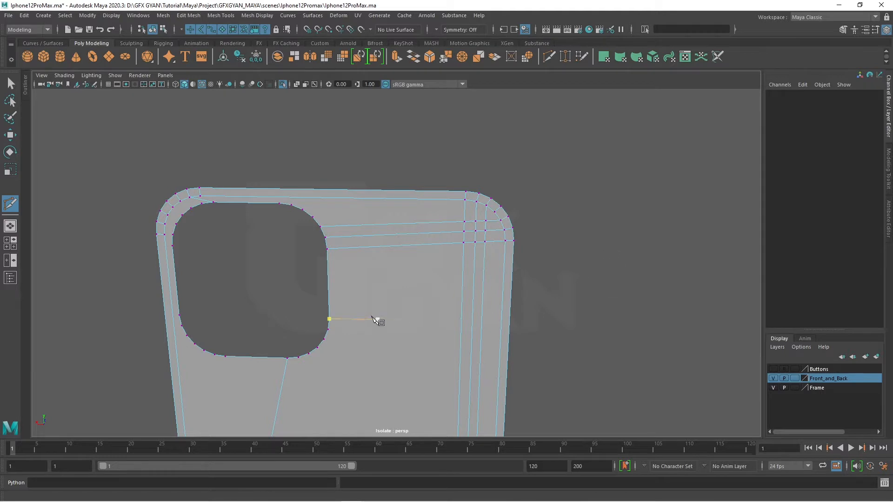
Cut four short edges from the vertices of the opening's upper-right corner up to the panel's top border
{"action": "scroll", "coordinate": [374, 320], "scroll_direction": "up", "scroll_amount": 5}
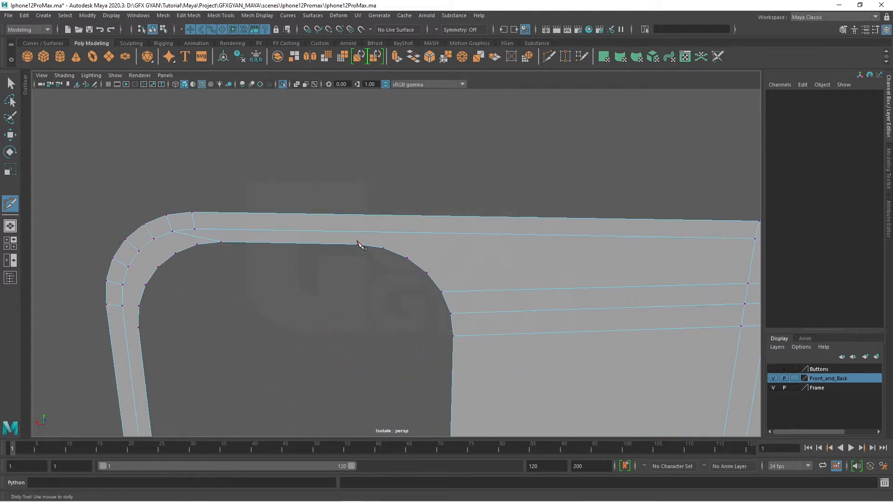
{"action": "left_click", "coordinate": [359, 221]}
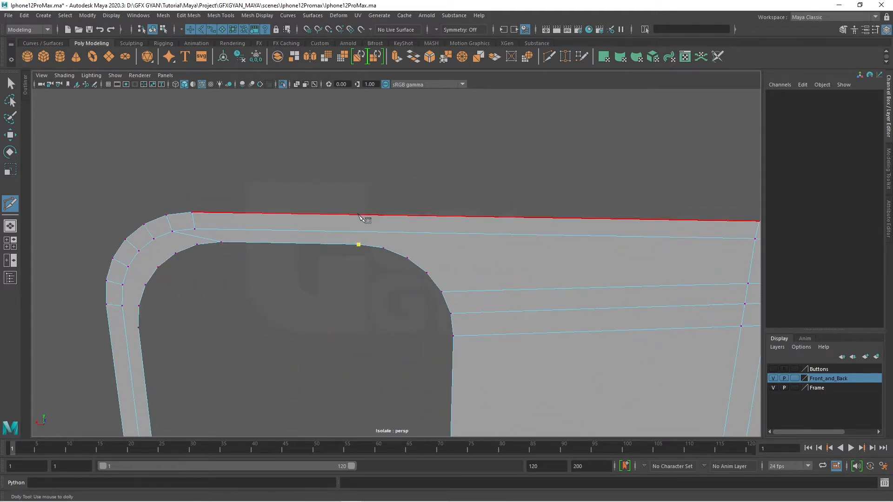
{"action": "left_click", "coordinate": [359, 215]}
{"action": "right_click", "coordinate": [391, 251]}
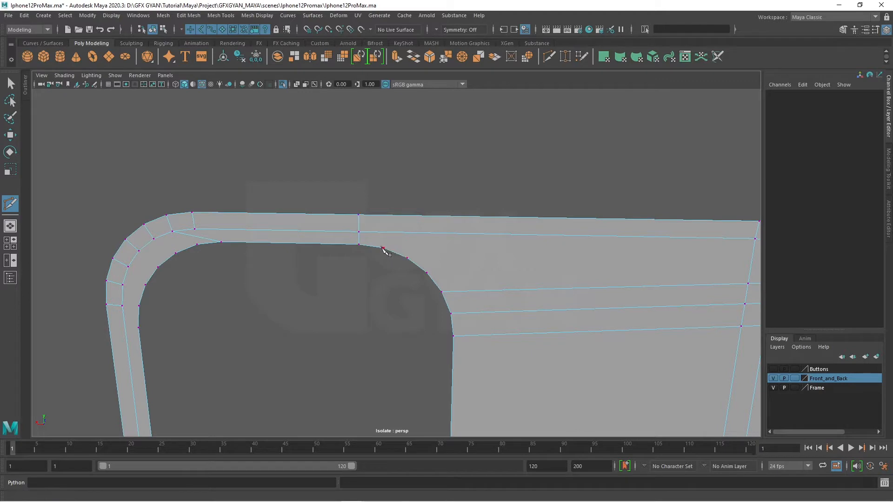
{"action": "left_click", "coordinate": [382, 215]}
{"action": "right_click", "coordinate": [408, 261]}
{"action": "left_click", "coordinate": [408, 258]}
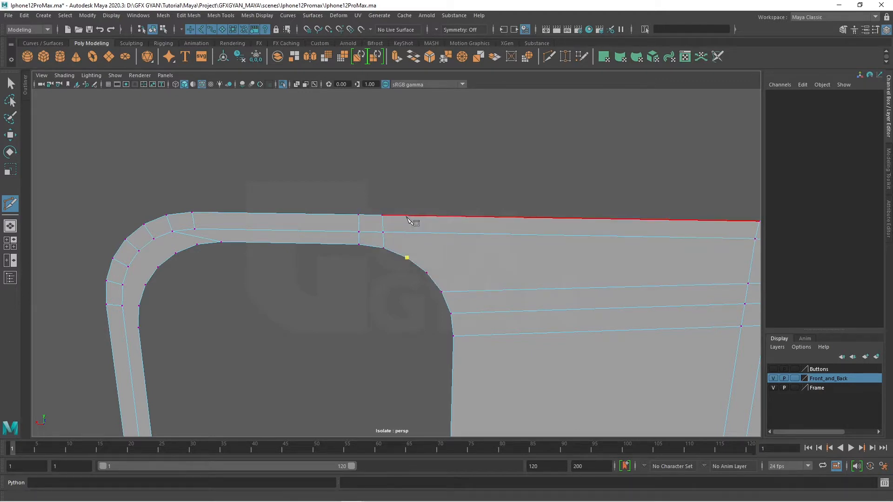
{"action": "left_click", "coordinate": [407, 216]}
{"action": "right_click", "coordinate": [432, 242]}
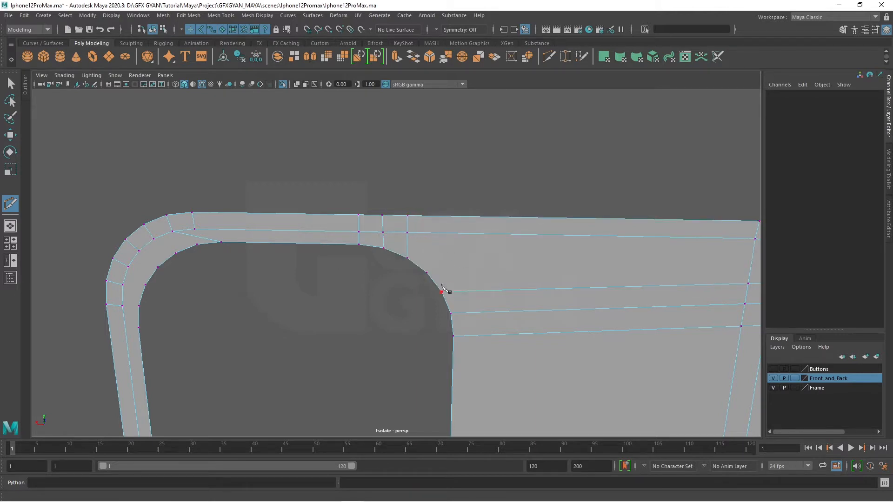
{"action": "middle_click_drag", "start_coordinate": [464, 307], "coordinate": [404, 246], "text": "alt"}
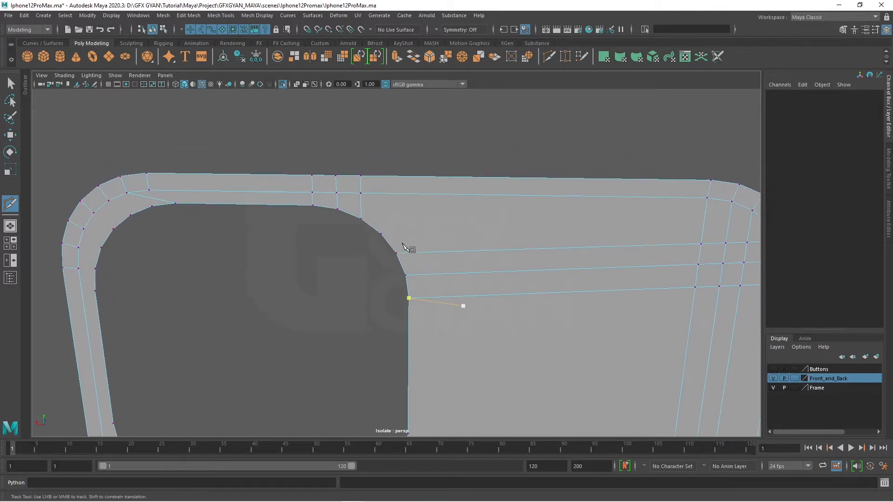
{"action": "left_click", "coordinate": [382, 233]}
{"action": "left_click", "coordinate": [379, 175]}
{"action": "right_click", "coordinate": [399, 180]}
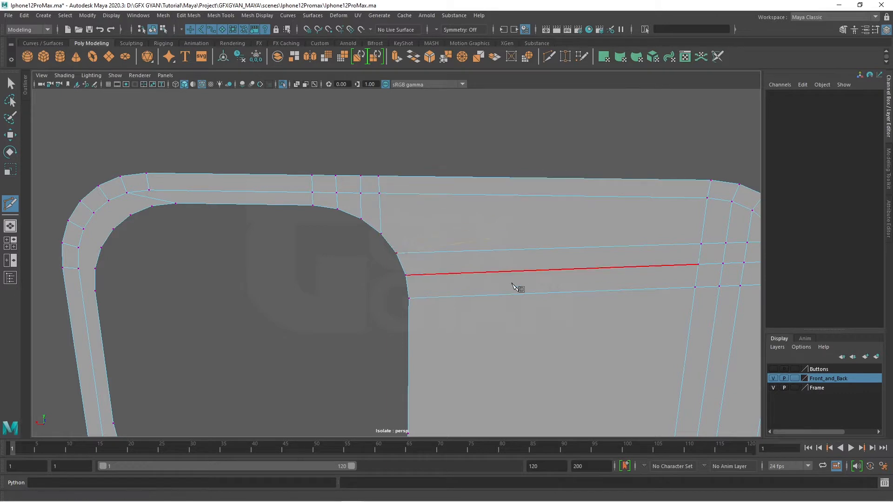
Cut edges from the start of the opening's upper-left curve to the matching vertices of the panel's inner border loop
{"action": "scroll", "coordinate": [512, 285], "scroll_direction": "down", "scroll_amount": 5}
{"action": "middle_click_drag", "start_coordinate": [464, 343], "coordinate": [496, 303], "text": "alt"}
{"action": "scroll", "coordinate": [496, 279], "scroll_direction": "up", "scroll_amount": 8}
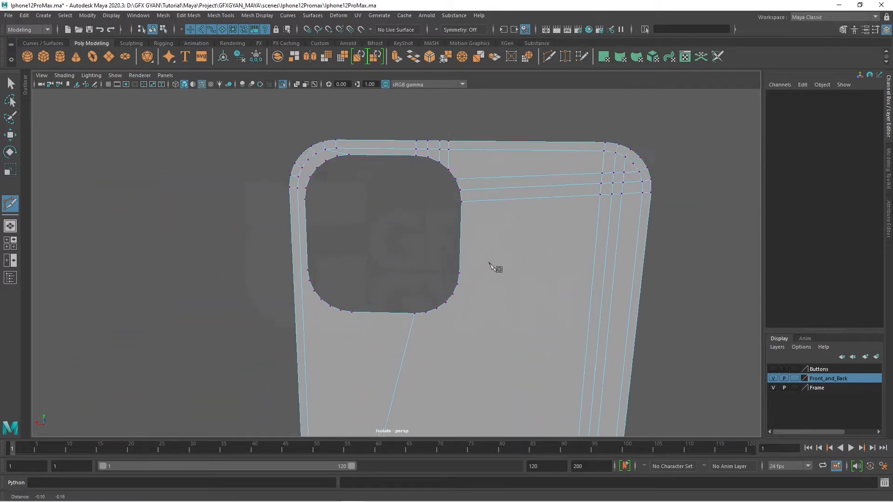
{"action": "scroll", "coordinate": [351, 284], "scroll_direction": "down", "scroll_amount": 5}
{"action": "scroll", "coordinate": [419, 279], "scroll_direction": "up", "scroll_amount": 2}
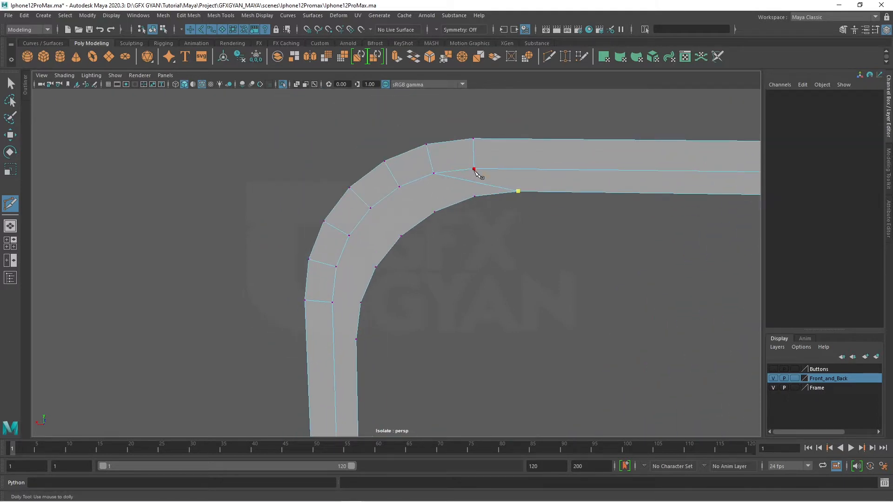
{"action": "key", "text": "Return"}
Connect five vertex pairs between the opening's upper-left curve and the panel's inner border loop
{"action": "key", "text": "w"}
{"action": "left_click_drag", "start_coordinate": [398, 182], "coordinate": [439, 223]}
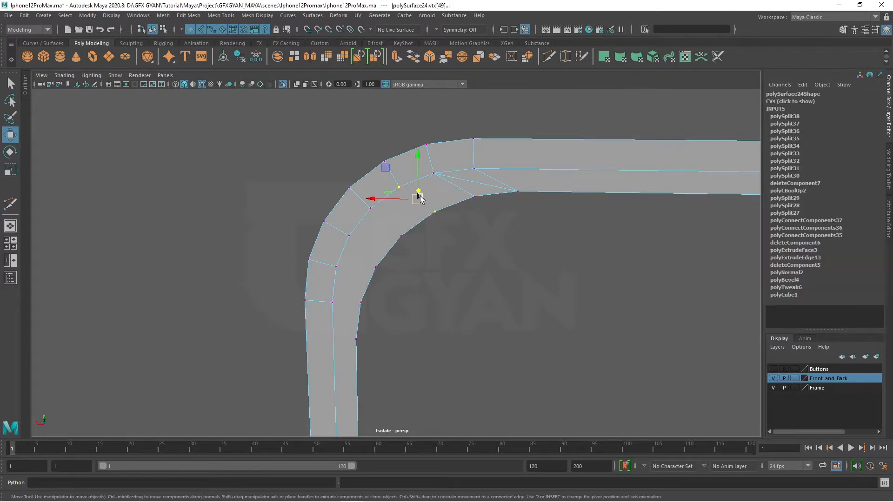
{"action": "right_click_drag", "start_coordinate": [435, 191], "coordinate": [375, 244]}
{"action": "left_click_drag", "start_coordinate": [330, 298], "coordinate": [359, 351]}
{"action": "right_click_drag", "start_coordinate": [354, 302], "coordinate": [352, 356], "text": "shift"}
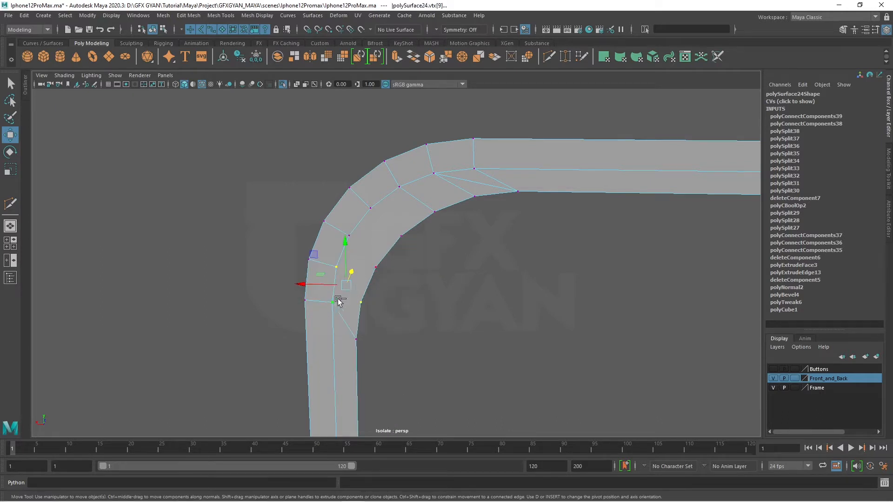
{"action": "right_click_drag", "start_coordinate": [351, 263], "coordinate": [351, 317], "text": "shift"}
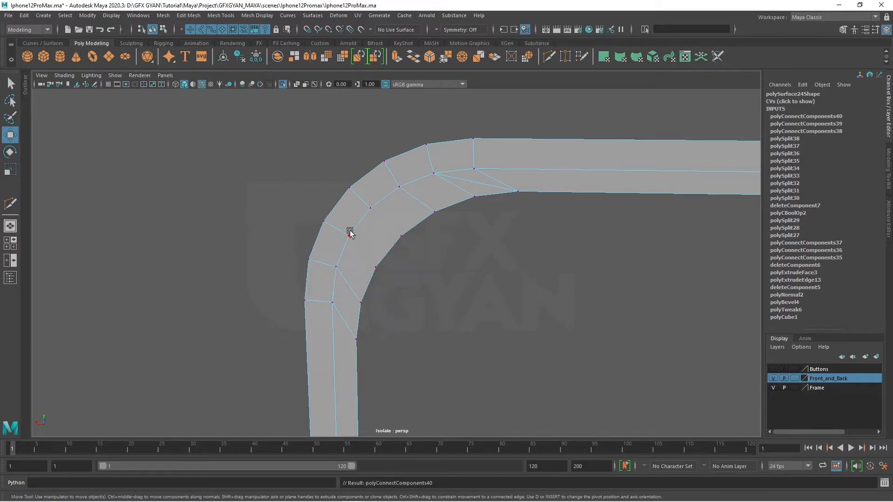
{"action": "left_click_drag", "start_coordinate": [349, 230], "coordinate": [368, 260]}
{"action": "right_click_drag", "start_coordinate": [366, 242], "coordinate": [374, 300], "text": "shift"}
{"action": "left_click_drag", "start_coordinate": [367, 204], "coordinate": [406, 251]}
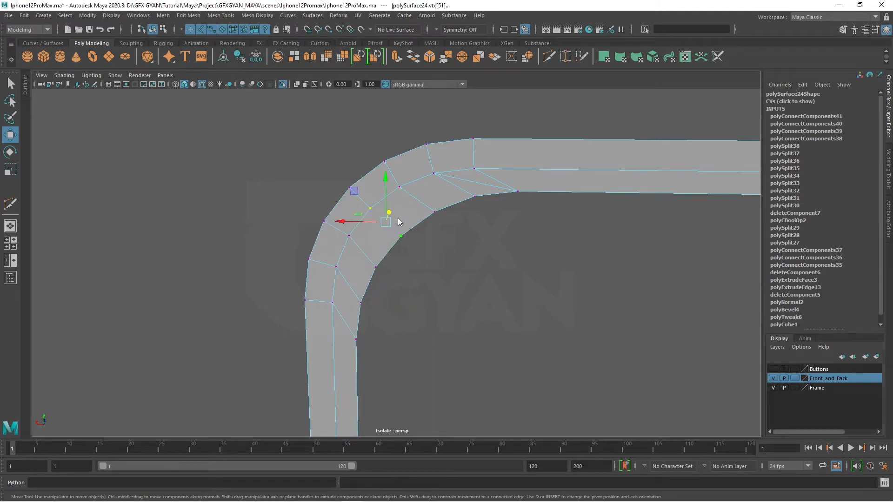
{"action": "right_click_drag", "start_coordinate": [398, 217], "coordinate": [401, 265], "text": "shift"}
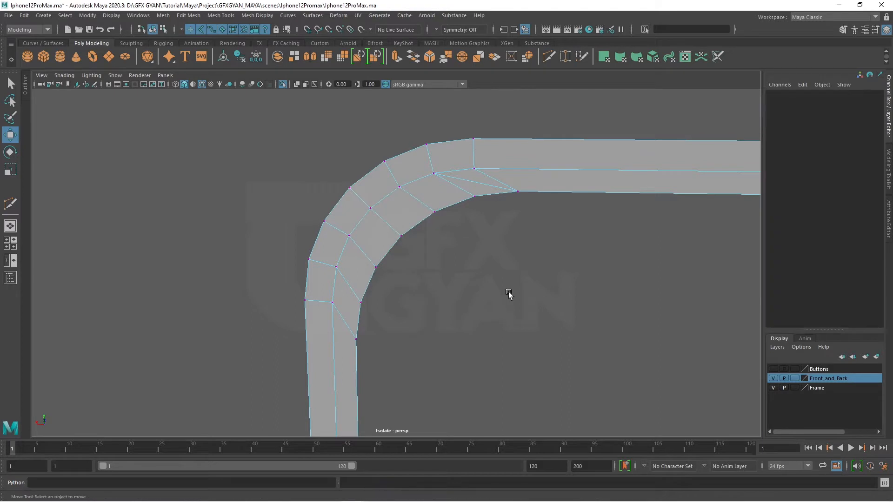
Switch the back panel to edge mode and select the extra diagonal edge beside the opening's upper-left corner
{"action": "right_click_drag", "start_coordinate": [497, 189], "coordinate": [500, 177]}
{"action": "left_click", "coordinate": [490, 186]}
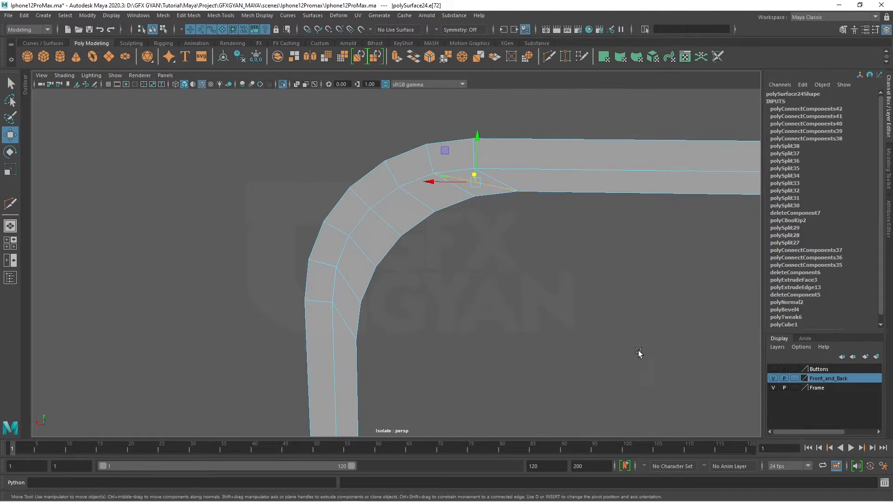
{"action": "left_click", "coordinate": [614, 350]}
Delete the long diagonal edge running from the bottom of the camera opening to the panel's lower-left corner
{"action": "left_click_drag", "start_coordinate": [614, 350], "coordinate": [501, 277], "text": "alt"}
{"action": "scroll", "coordinate": [516, 267], "scroll_direction": "down", "scroll_amount": 3}
{"action": "middle_click_drag", "start_coordinate": [516, 266], "coordinate": [518, 200], "text": "alt"}
{"action": "left_click_drag", "start_coordinate": [518, 199], "coordinate": [492, 244], "text": "alt"}
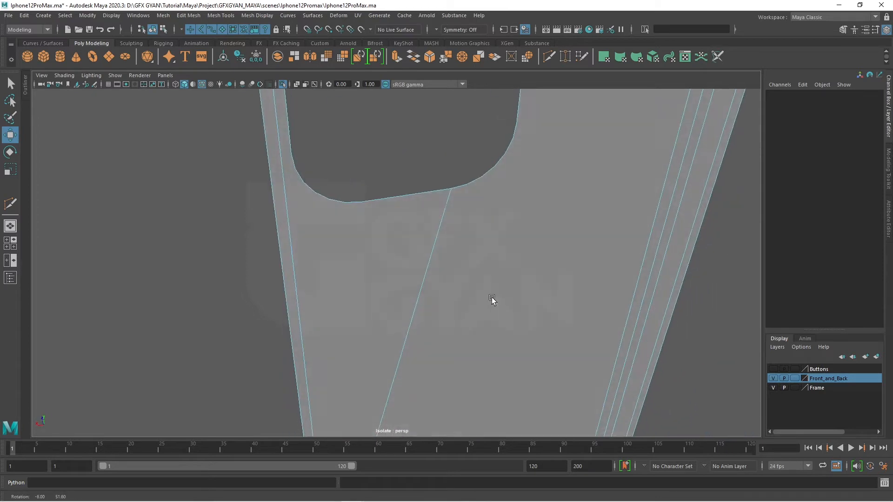
{"action": "scroll", "coordinate": [367, 200], "scroll_direction": "up", "scroll_amount": 4}
{"action": "scroll", "coordinate": [411, 325], "scroll_direction": "down", "scroll_amount": 2}
{"action": "middle_click_drag", "start_coordinate": [410, 324], "coordinate": [403, 219], "text": "alt"}
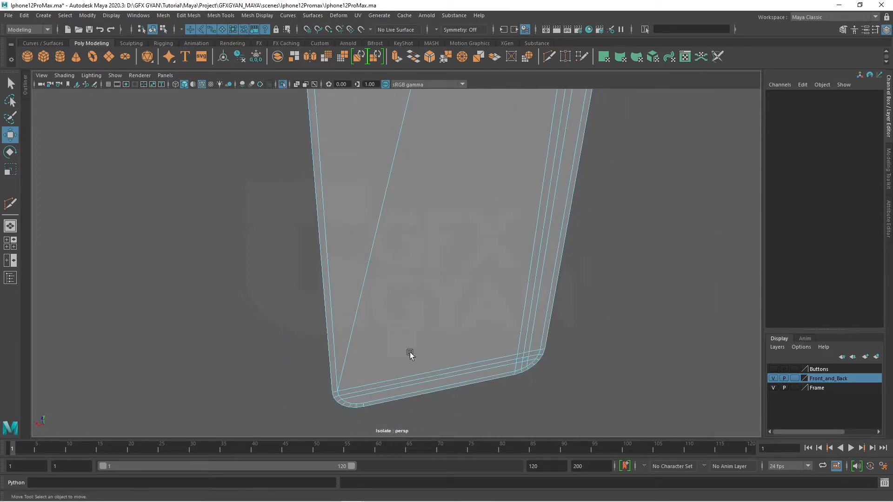
{"action": "middle_click_drag", "start_coordinate": [411, 355], "coordinate": [409, 406], "text": "alt"}
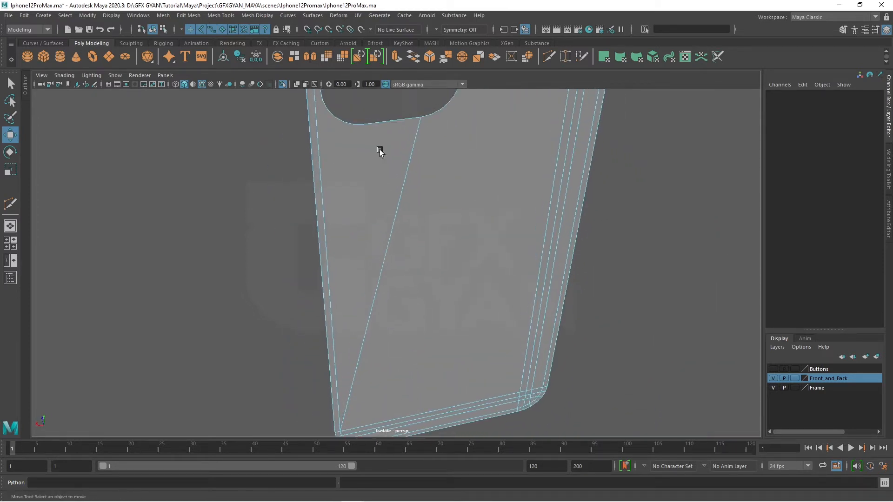
{"action": "left_click", "coordinate": [419, 122]}
{"action": "key", "text": "Delete"}
Cut a lengthwise edge from the lower-left curve of the camera opening down to the panel's bottom border
{"action": "left_click", "coordinate": [548, 58]}
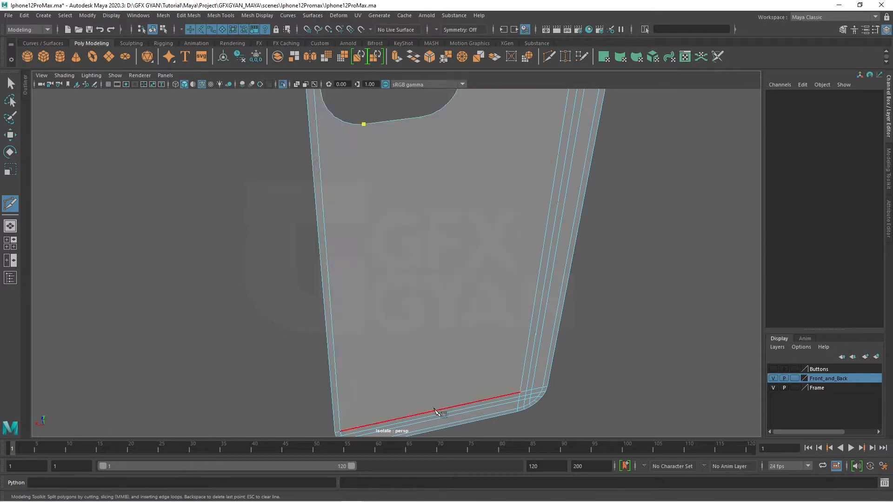
{"action": "middle_click_drag", "start_coordinate": [434, 413], "coordinate": [435, 313], "text": "alt"}
{"action": "right_click_drag", "start_coordinate": [435, 313], "coordinate": [384, 331], "text": "alt"}
{"action": "left_click", "coordinate": [384, 331]}
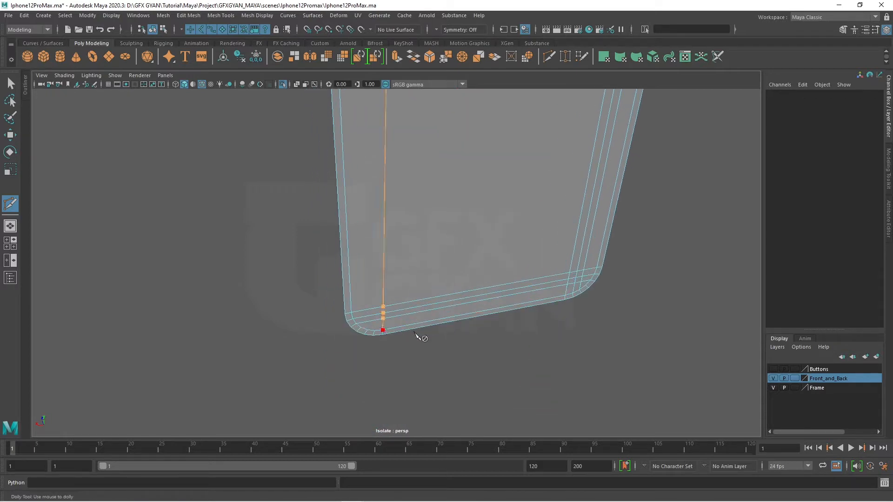
{"action": "middle_click_drag", "start_coordinate": [418, 338], "coordinate": [449, 285], "text": "alt"}
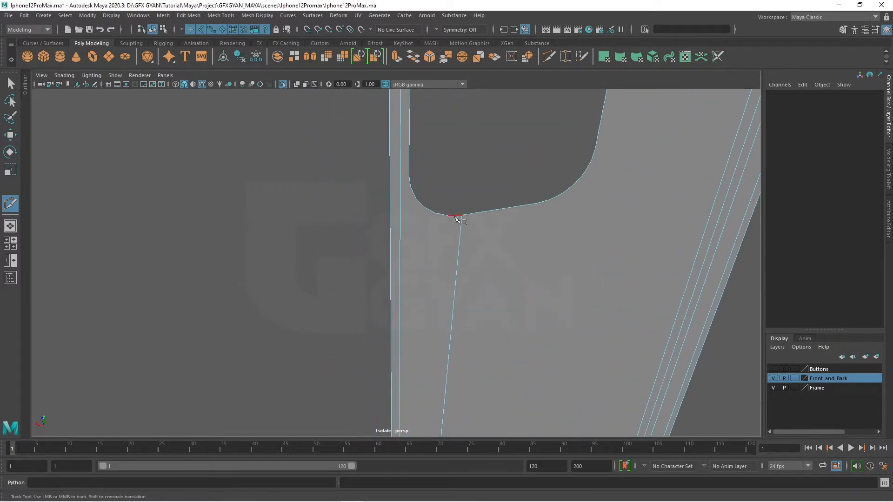
Switch the back panel to vertex mode to expose the vertices along the camera opening's lower edge
{"action": "left_click", "coordinate": [537, 204]}
{"action": "right_click", "coordinate": [537, 223]}
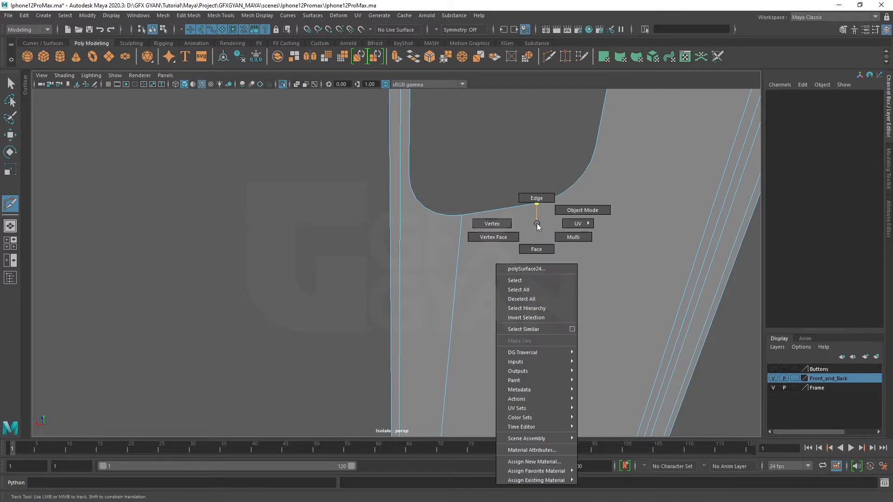
{"action": "left_click", "coordinate": [492, 224]}
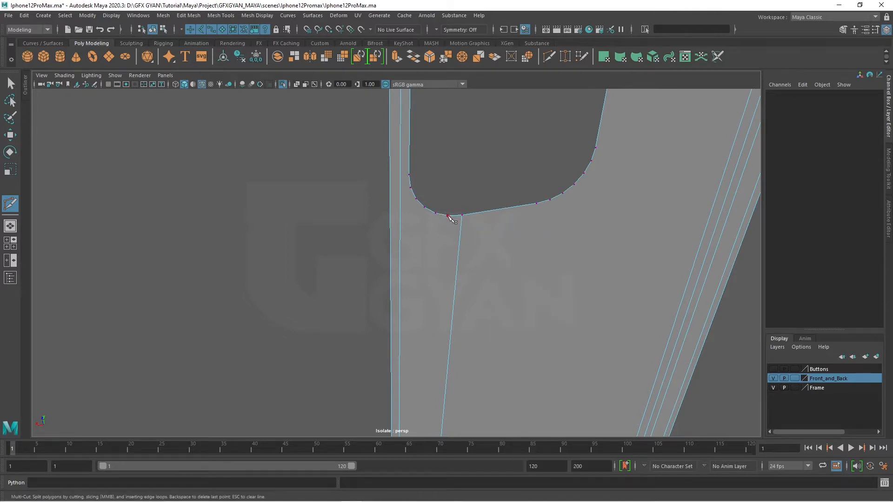
Cut a second lengthwise edge from the next vertex on the opening's lower-left curve down to the panel's bottom border
{"action": "middle_click_drag", "start_coordinate": [478, 361], "coordinate": [428, 363], "text": "alt"}
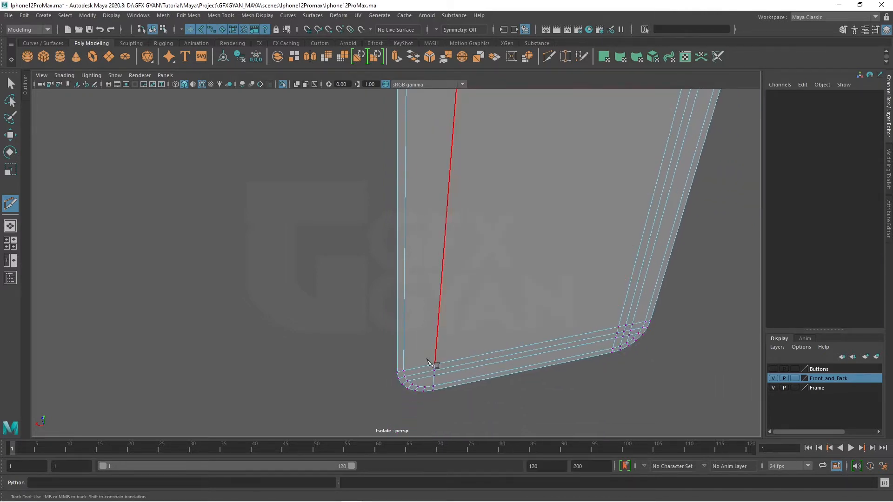
{"action": "left_click", "coordinate": [426, 387]}
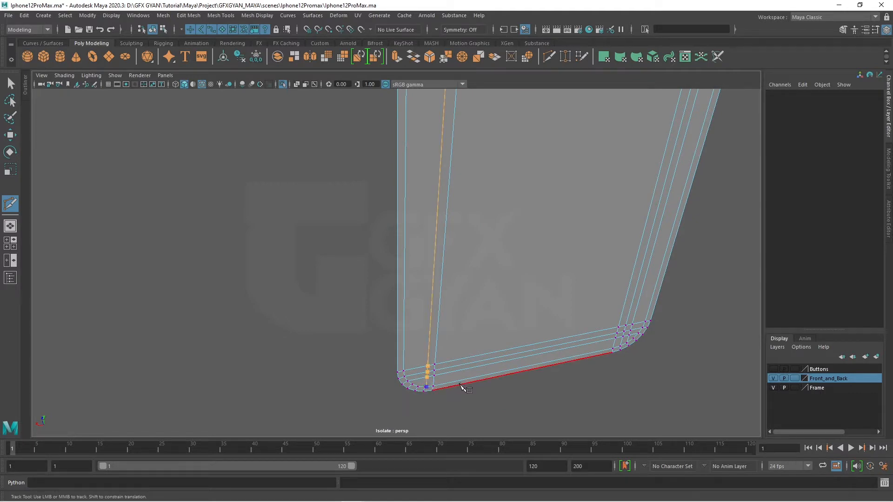
{"action": "key", "text": "ctrl+z"}
{"action": "key", "text": "ctrl+z"}
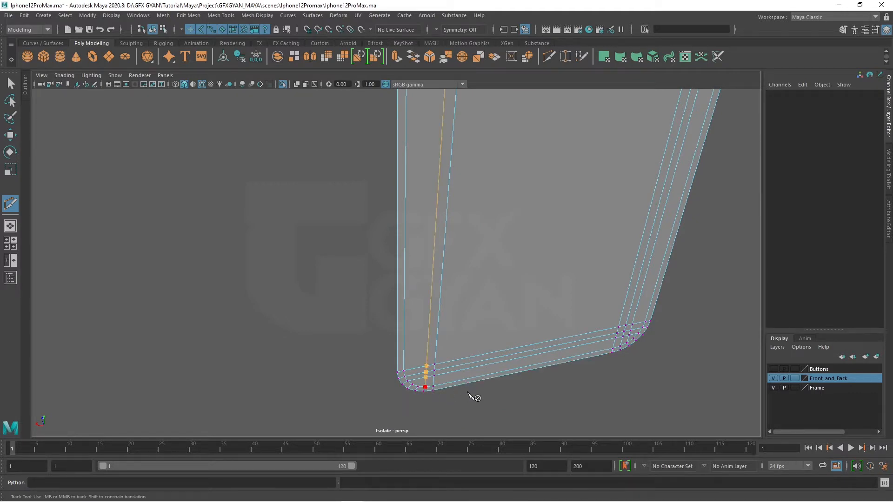
{"action": "left_click", "coordinate": [486, 383], "text": "ctrl"}
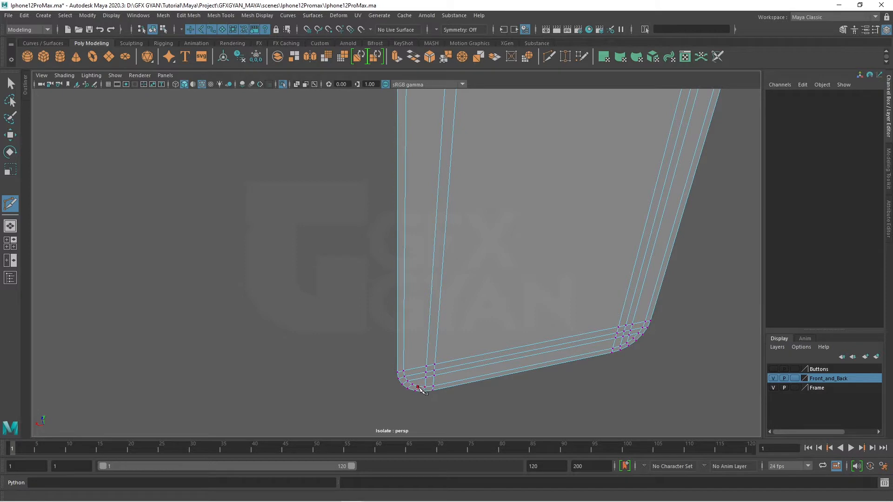
Cut a third lengthwise edge beside the previous two, from the adjacent lower-left curve vertex to the rounded bottom corner
{"action": "middle_click_drag", "start_coordinate": [492, 298], "coordinate": [500, 409], "text": "alt"}
{"action": "middle_click_drag", "start_coordinate": [462, 283], "coordinate": [469, 420], "text": "alt"}
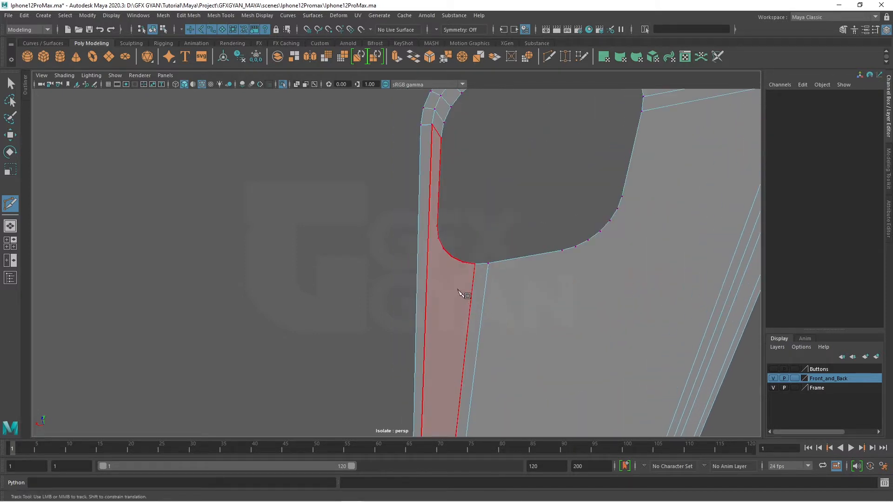
{"action": "left_click", "coordinate": [462, 266]}
{"action": "right_click_drag", "start_coordinate": [463, 267], "coordinate": [534, 359], "text": "alt"}
{"action": "right_click", "coordinate": [533, 393]}
{"action": "middle_click_drag", "start_coordinate": [504, 352], "coordinate": [473, 421], "text": "alt"}
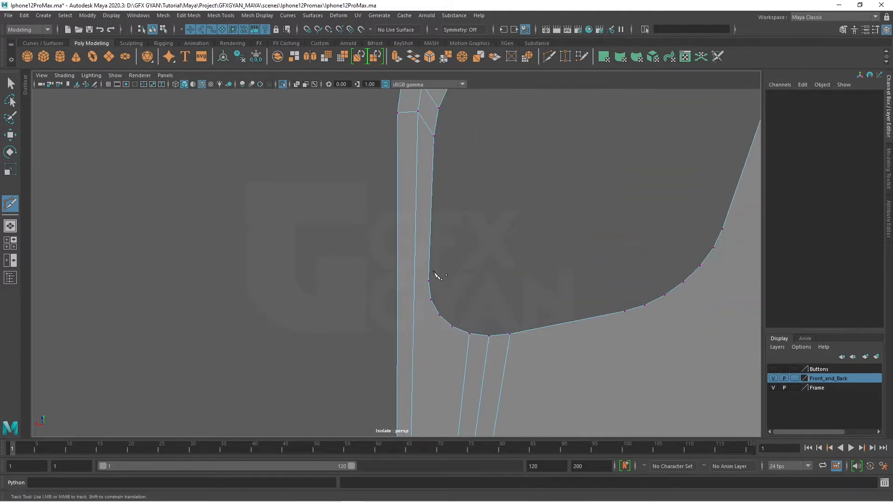
Cut three short crosswise edges from consecutive vertices at the opening's lower-left curve to the panel's left border
{"action": "left_click", "coordinate": [398, 280]}
{"action": "key", "text": "Return"}
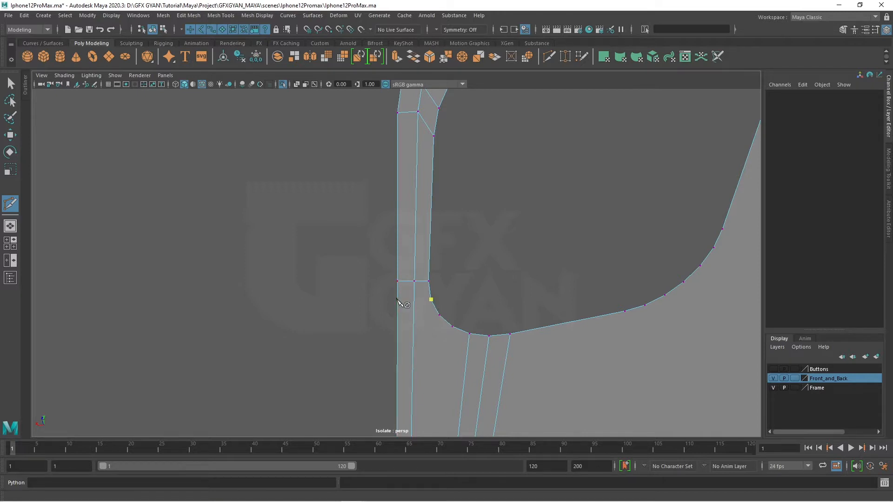
{"action": "left_click", "coordinate": [398, 300]}
{"action": "key", "text": "Return"}
{"action": "left_click", "coordinate": [438, 315]}
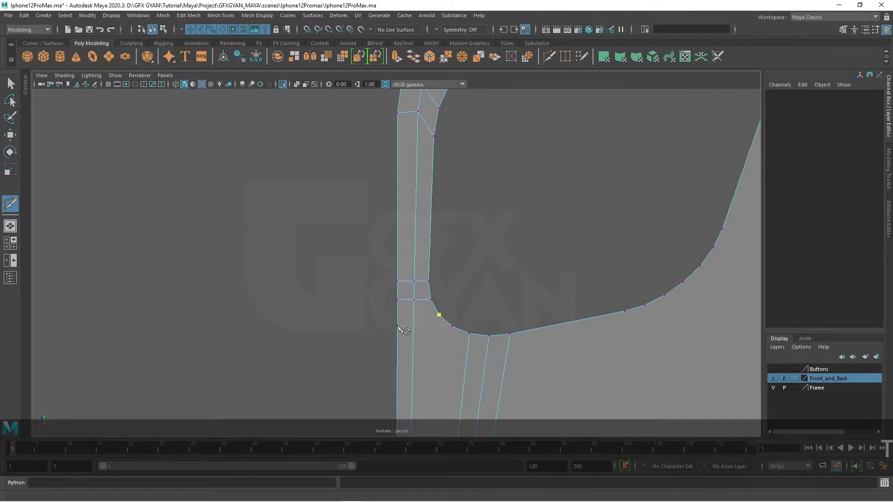
{"action": "scroll", "coordinate": [485, 341], "scroll_direction": "down", "scroll_amount": 3}
{"action": "left_click", "coordinate": [468, 306]}
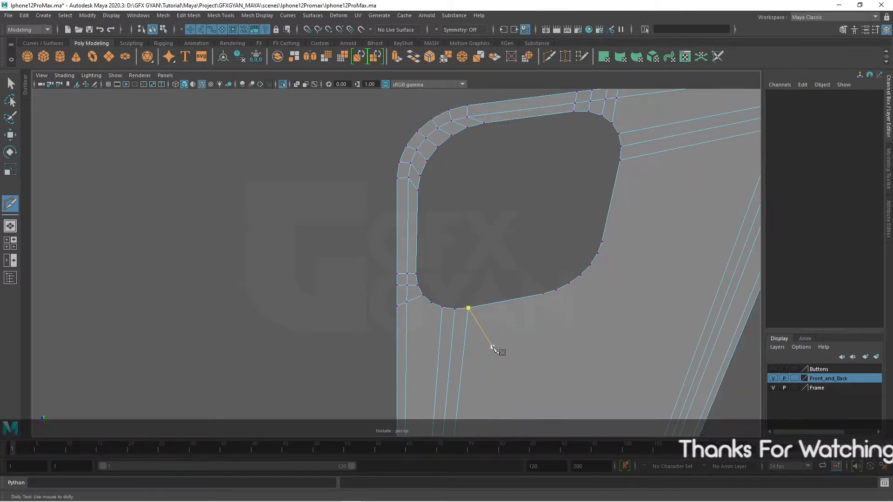
{"action": "key", "text": "ctrl+z"}
{"action": "left_click", "coordinate": [542, 293]}
{"action": "key", "text": "ctrl+z"}
{"action": "left_click_drag", "start_coordinate": [524, 392], "coordinate": [469, 334], "text": "alt"}
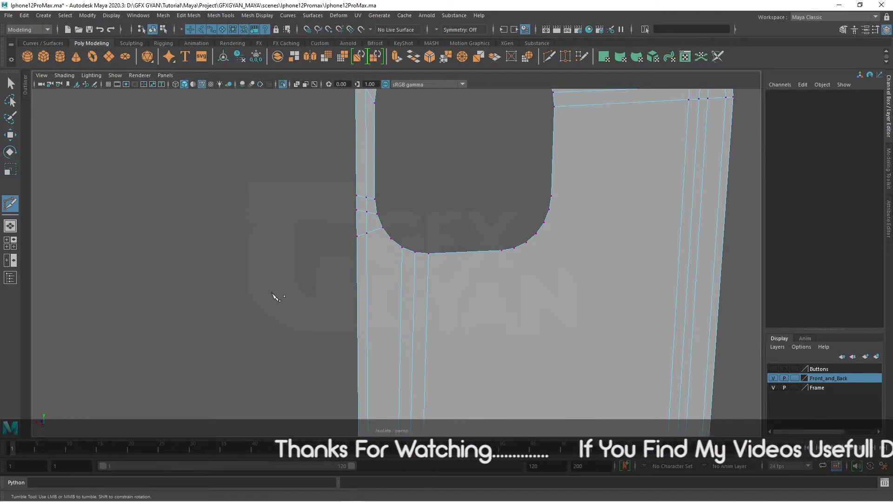
{"action": "left_click", "coordinate": [536, 233]}
{"action": "key", "text": "ctrl+z"}
In the back view, slice the panel straight across its width just below the camera opening, and return to the perspective view
{"action": "key", "text": "space"}
{"action": "key", "text": "space"}
{"action": "middle_click_drag", "start_coordinate": [606, 380], "coordinate": [542, 270], "text": "alt"}
{"action": "scroll", "coordinate": [561, 331], "scroll_direction": "down", "scroll_amount": 5}
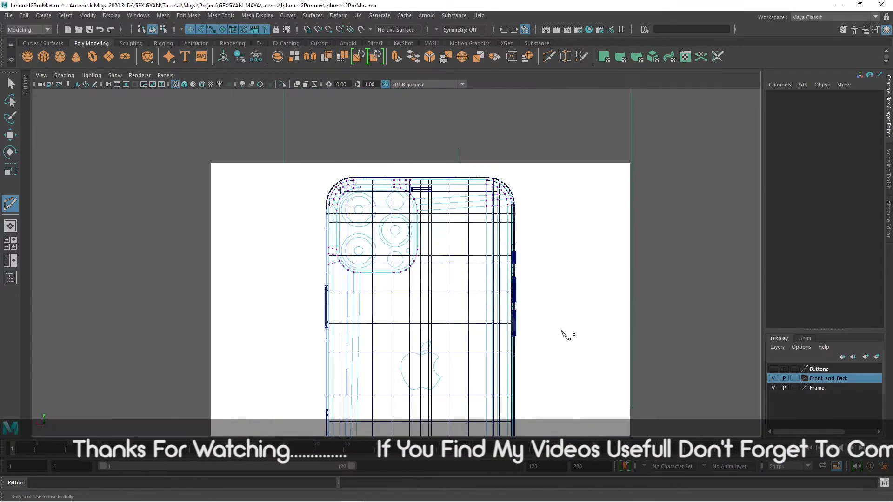
{"action": "scroll", "coordinate": [512, 321], "scroll_direction": "up", "scroll_amount": 2}
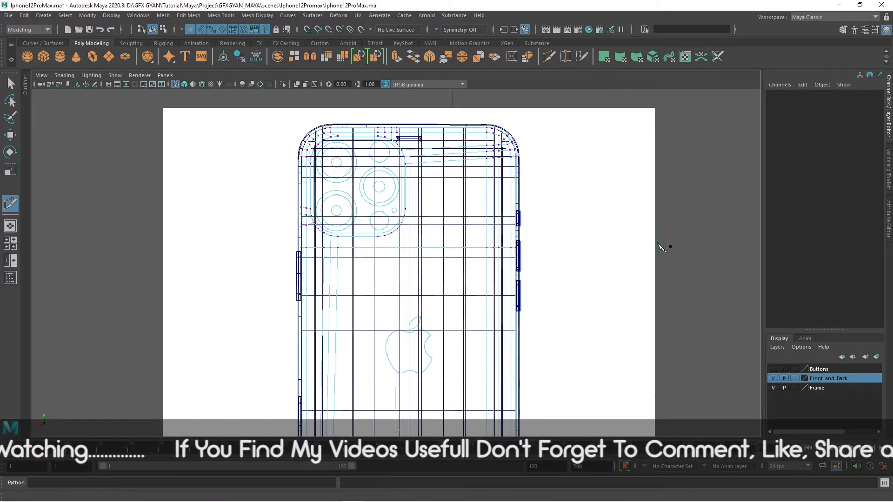
{"action": "key", "text": "space"}
{"action": "key", "text": "space"}
{"action": "mouse_move", "coordinate": [494, 292]}
{"action": "left_mouse_down", "text": "alt"}
{"action": "mouse_move", "coordinate": [561, 289]}
{"action": "mouse_move", "coordinate": [493, 307]}
{"action": "left_mouse_up", "text": "alt"}
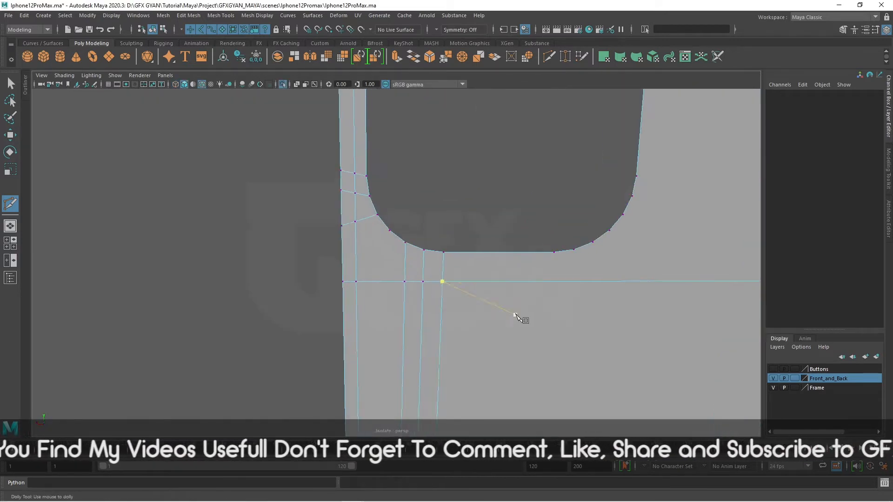
In the back view, slice the panel vertically along its full length just right of the camera opening, and return to perspective
{"action": "middle_click_drag", "start_coordinate": [538, 314], "coordinate": [389, 335], "text": "alt"}
{"action": "scroll", "coordinate": [391, 335], "scroll_direction": "down", "scroll_amount": 2}
{"action": "middle_click_drag", "start_coordinate": [572, 354], "coordinate": [479, 354], "text": "alt"}
{"action": "scroll", "coordinate": [481, 352], "scroll_direction": "down", "scroll_amount": 3}
{"action": "middle_click_drag", "start_coordinate": [429, 242], "coordinate": [444, 149], "text": "alt"}
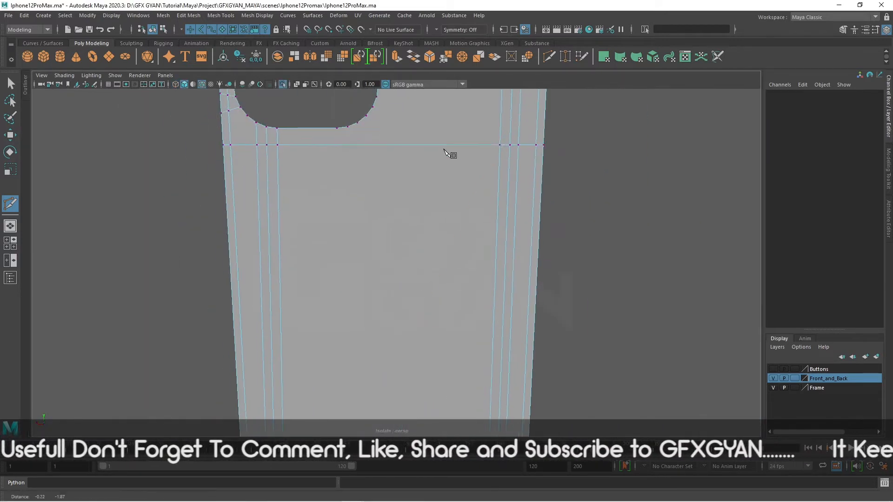
{"action": "key", "text": "space"}
{"action": "left_click_drag", "start_coordinate": [472, 325], "coordinate": [498, 310]}
{"action": "middle_click_drag", "start_coordinate": [492, 332], "coordinate": [494, 311], "text": "alt"}
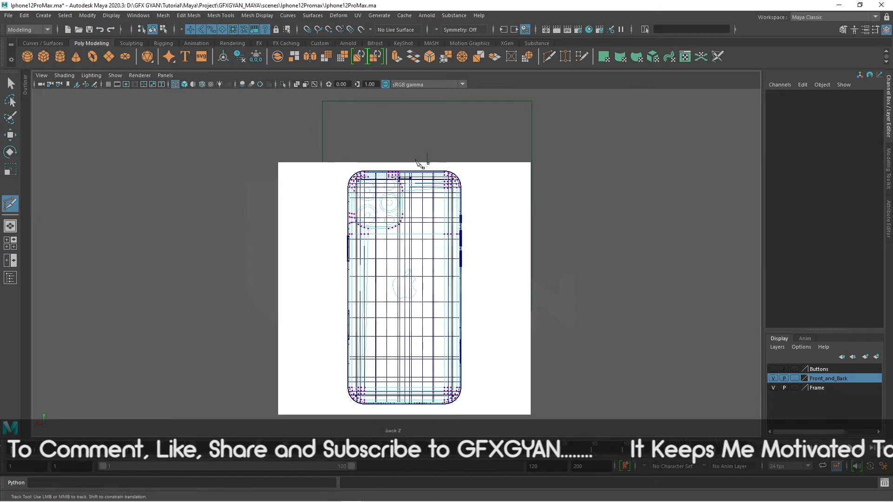
{"action": "left_click_drag", "start_coordinate": [423, 426], "coordinate": [423, 426], "text": "shift"}
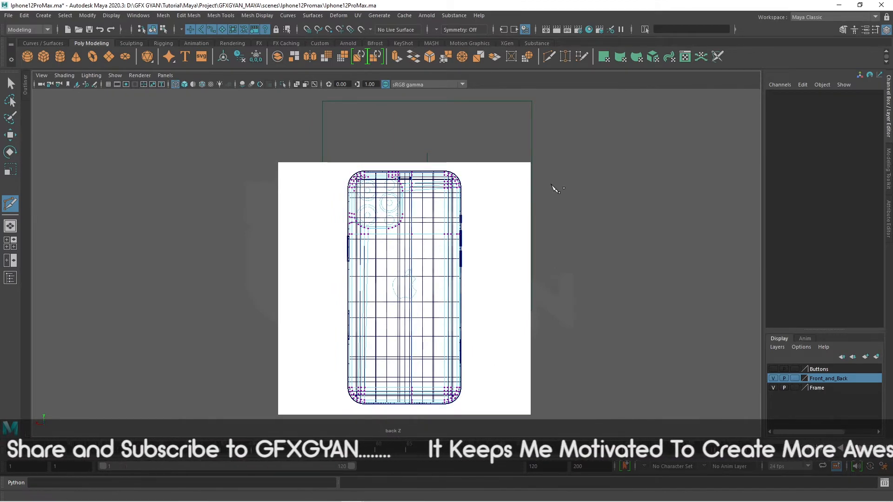
{"action": "key", "text": "space"}
{"action": "key", "text": "space"}
{"action": "left_click_drag", "start_coordinate": [569, 192], "coordinate": [553, 239], "text": "alt"}
{"action": "middle_click_drag", "start_coordinate": [449, 166], "coordinate": [496, 326], "text": "alt"}
{"action": "left_click_drag", "start_coordinate": [496, 326], "coordinate": [477, 322], "text": "alt"}
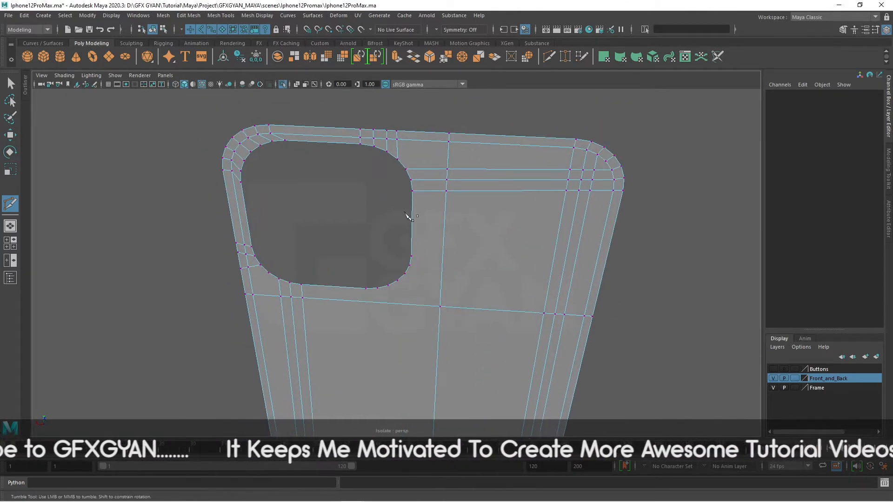
{"action": "left_click_drag", "start_coordinate": [422, 278], "coordinate": [438, 313], "text": "alt"}
{"action": "scroll", "coordinate": [436, 314], "scroll_direction": "up", "scroll_amount": 3}
{"action": "scroll", "coordinate": [468, 322], "scroll_direction": "down", "scroll_amount": 3}
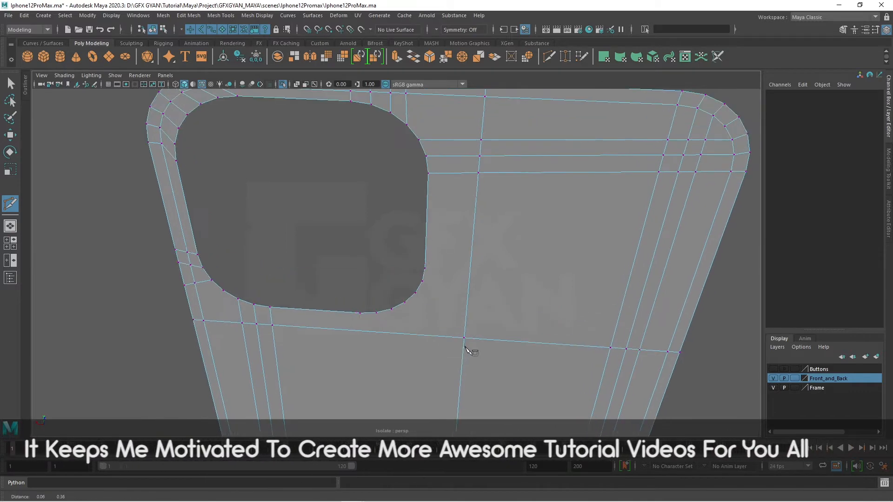
{"action": "middle_click_drag", "start_coordinate": [470, 352], "coordinate": [458, 335], "text": "alt"}
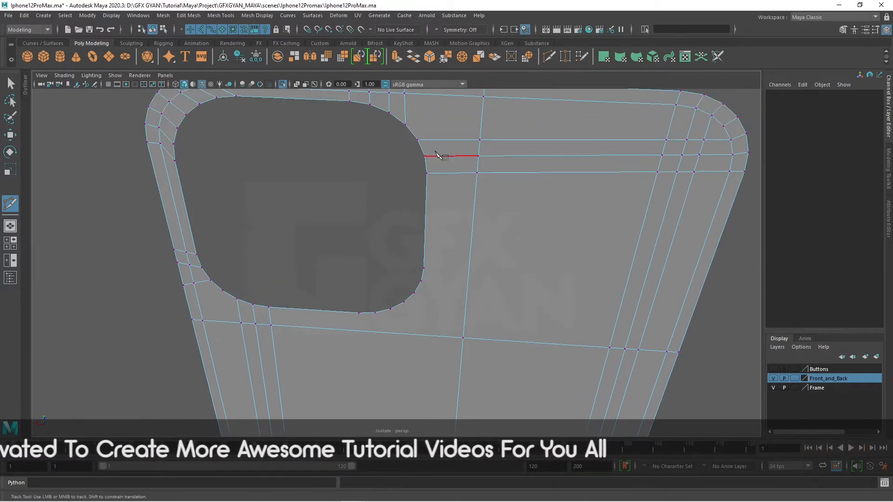
{"action": "scroll", "coordinate": [442, 157], "scroll_direction": "down", "scroll_amount": 3}
{"action": "middle_click_drag", "start_coordinate": [442, 149], "coordinate": [454, 189], "text": "alt"}
{"action": "middle_click_drag", "start_coordinate": [602, 339], "coordinate": [580, 299], "text": "alt"}
{"action": "middle_click_drag", "start_coordinate": [508, 344], "coordinate": [507, 314], "text": "alt"}
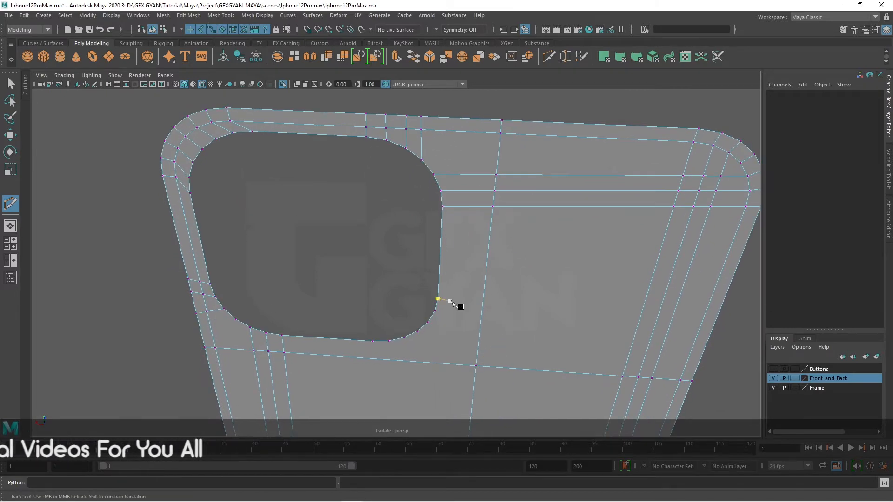
{"action": "middle_click_drag", "start_coordinate": [487, 393], "coordinate": [477, 351], "text": "alt"}
{"action": "scroll", "coordinate": [475, 344], "scroll_direction": "up", "scroll_amount": 2}
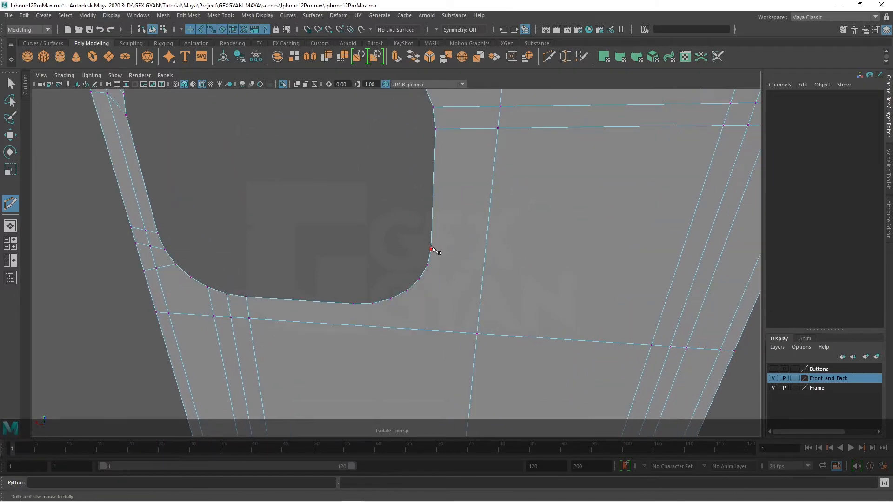
{"action": "key", "text": "ctrl+z"}
Insert three crosswise edges from the vertical slice to the panel's right border, level with the opening's lower-right curve vertices
{"action": "middle_click_drag", "start_coordinate": [579, 343], "coordinate": [496, 329], "text": "alt"}
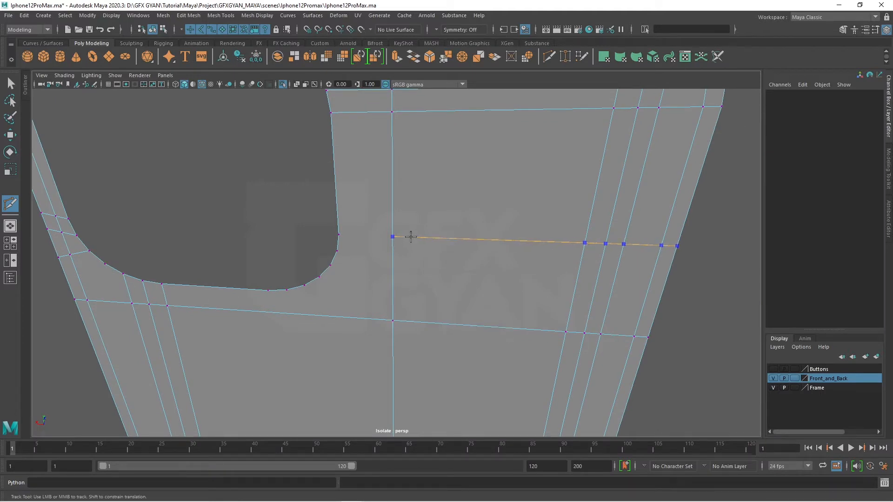
{"action": "left_click", "coordinate": [410, 237], "text": "ctrl"}
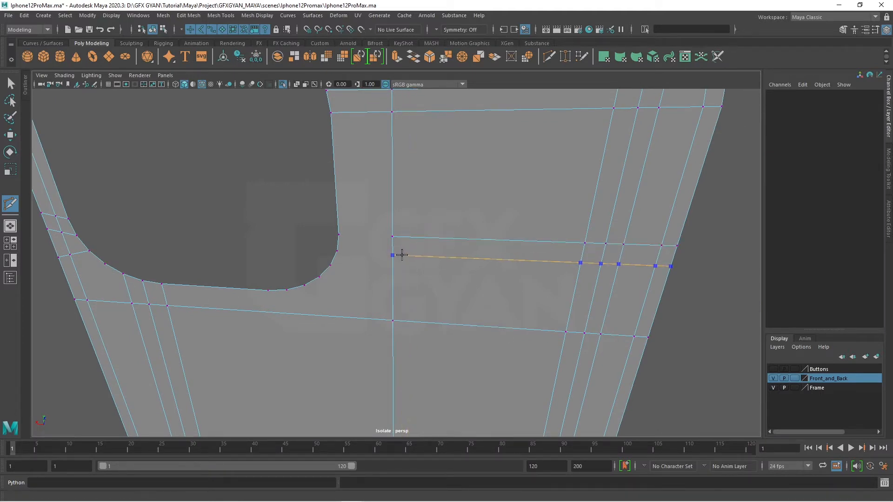
{"action": "left_click", "coordinate": [402, 254], "text": "ctrl"}
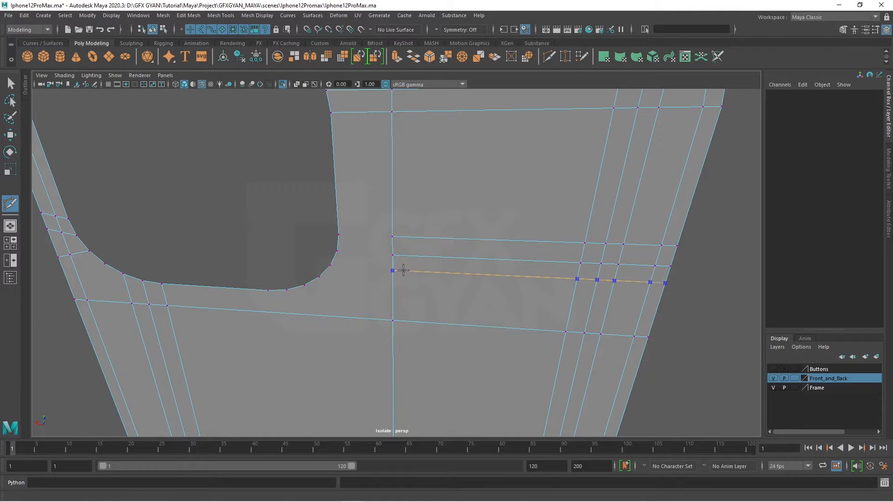
{"action": "left_click", "coordinate": [404, 270], "text": "ctrl"}
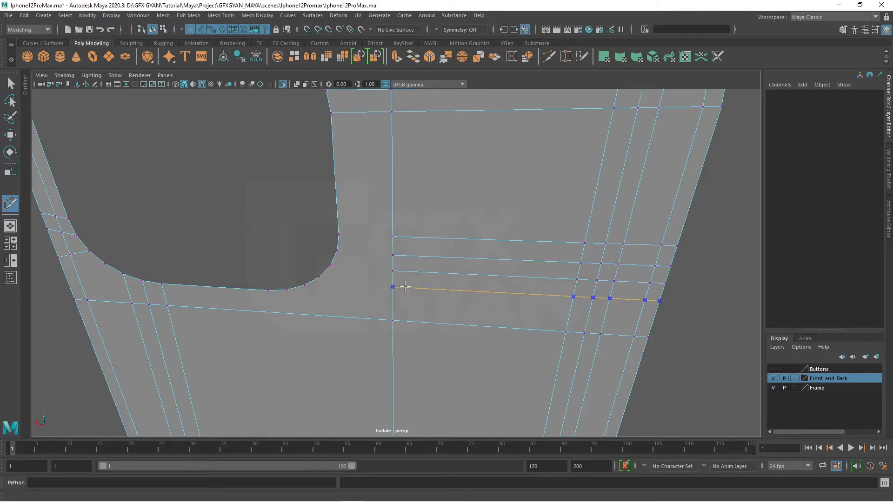
Connect three vertices on the opening's lower-right curve to the ends of the three crosswise edges at the vertical slice
{"action": "left_click", "coordinate": [339, 236]}
{"action": "key", "text": "Return"}
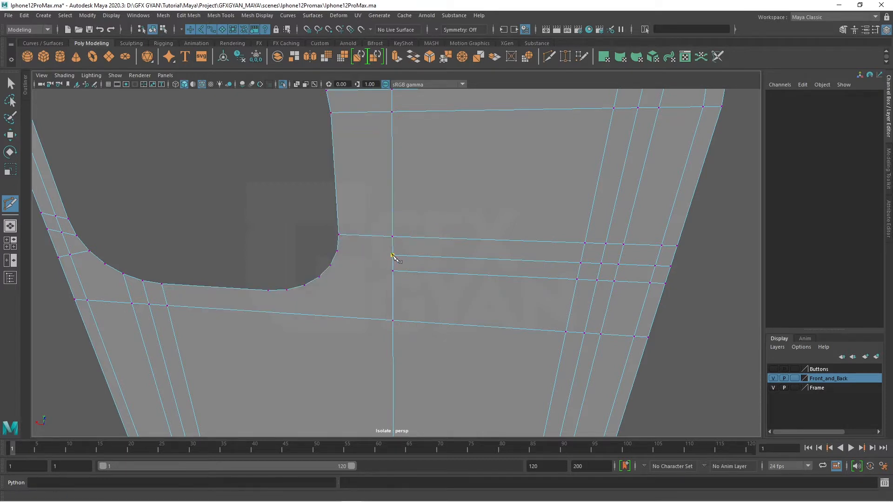
{"action": "left_click", "coordinate": [337, 251]}
{"action": "key", "text": "Return"}
{"action": "left_click", "coordinate": [330, 266]}
{"action": "key", "text": "Return"}
Cut a diagonal edge from the crossing of the two slices to the next vertex on the opening's lower-right curve
{"action": "left_click", "coordinate": [393, 320]}
{"action": "left_click", "coordinate": [320, 277]}
{"action": "key", "text": "Return"}
Cut a diagonal edge from the opening's lower-left curve vertex to the crossing of the crosswise slice and inner left border edge
{"action": "right_click_drag", "start_coordinate": [581, 297], "coordinate": [512, 320], "text": "alt"}
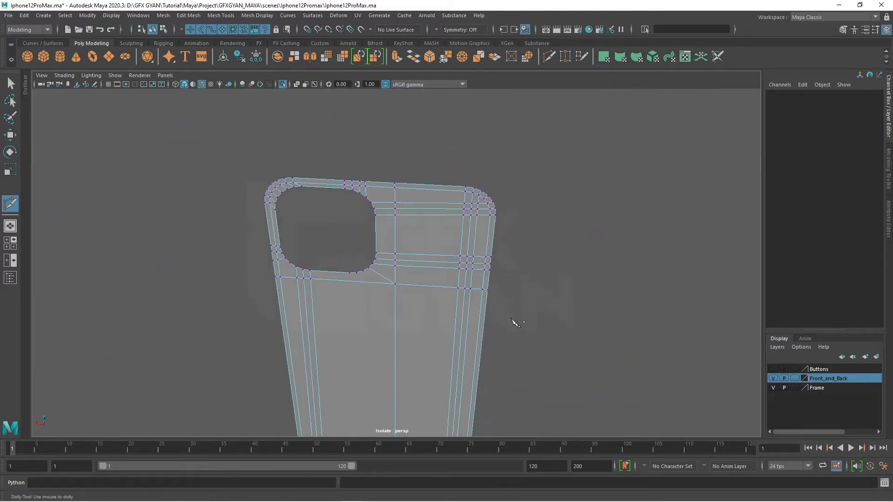
{"action": "middle_click_drag", "start_coordinate": [481, 351], "coordinate": [519, 292], "text": "alt"}
{"action": "right_click_drag", "start_coordinate": [409, 321], "coordinate": [464, 341], "text": "alt"}
{"action": "middle_click_drag", "start_coordinate": [317, 251], "coordinate": [413, 311], "text": "alt"}
{"action": "right_click_drag", "start_coordinate": [405, 311], "coordinate": [453, 323], "text": "alt"}
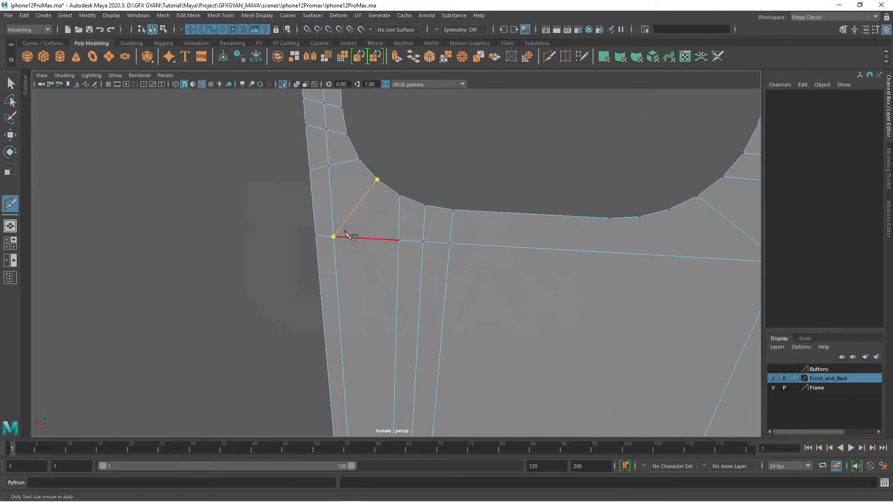
{"action": "key", "text": "Return"}
Cut a lengthwise edge from the opening's lower-right curve, beside the diagonal's vertex, down to the panel's bottom border
{"action": "right_click_drag", "start_coordinate": [486, 267], "coordinate": [434, 270], "text": "alt"}
{"action": "right_click_drag", "start_coordinate": [553, 288], "coordinate": [502, 298], "text": "alt"}
{"action": "left_click_drag", "start_coordinate": [505, 298], "coordinate": [474, 299], "text": "alt"}
{"action": "left_click", "coordinate": [498, 275]}
{"action": "middle_click_drag", "start_coordinate": [487, 305], "coordinate": [465, 315], "text": "alt"}
{"action": "right_click_drag", "start_coordinate": [461, 312], "coordinate": [471, 309], "text": "alt"}
{"action": "middle_click_drag", "start_coordinate": [472, 309], "coordinate": [429, 262], "text": "alt"}
{"action": "right_click_drag", "start_coordinate": [422, 262], "coordinate": [424, 269], "text": "alt"}
{"action": "middle_click_drag", "start_coordinate": [446, 281], "coordinate": [444, 275], "text": "alt"}
{"action": "right_click_drag", "start_coordinate": [445, 276], "coordinate": [401, 279], "text": "alt"}
{"action": "middle_click_drag", "start_coordinate": [465, 321], "coordinate": [478, 68], "text": "alt"}
{"action": "left_click", "coordinate": [461, 325]}
{"action": "middle_click_drag", "start_coordinate": [436, 207], "coordinate": [439, 295], "text": "alt"}
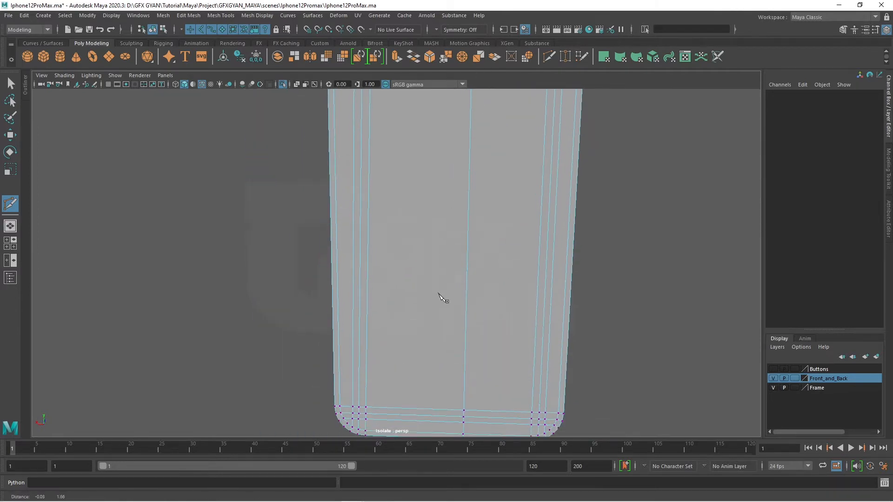
{"action": "right_click_drag", "start_coordinate": [435, 276], "coordinate": [425, 240], "text": "alt"}
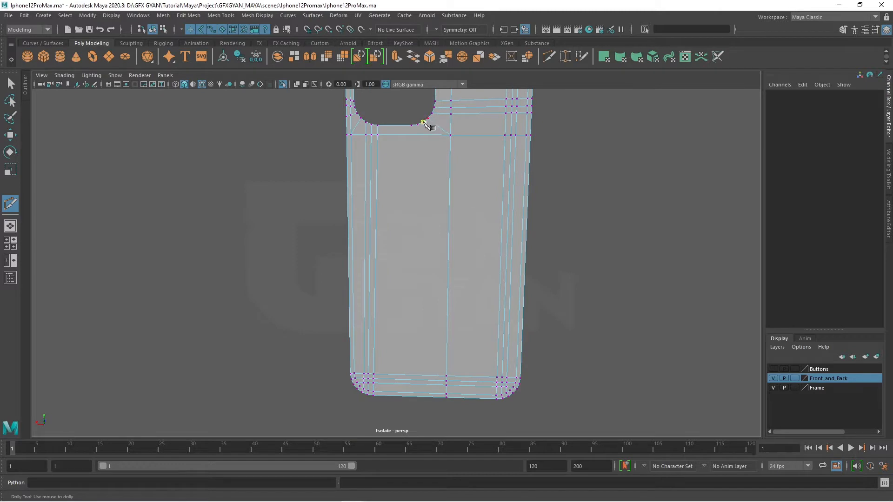
{"action": "left_click", "coordinate": [424, 396]}
{"action": "key", "text": "Return"}
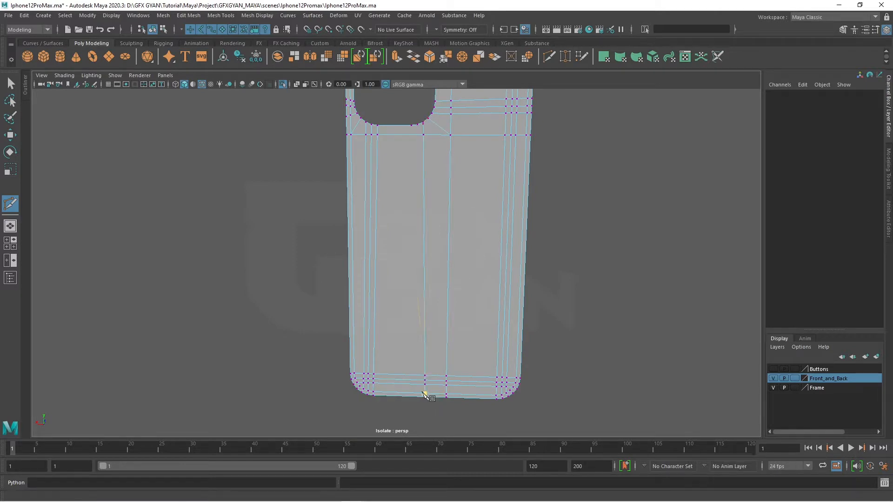
Cut two more lengthwise edges from the remaining lower-right curve vertices of the opening to the panel's bottom border
{"action": "left_click", "coordinate": [417, 124]}
{"action": "left_click", "coordinate": [417, 395]}
{"action": "key", "text": "Return"}
{"action": "left_click", "coordinate": [447, 375]}
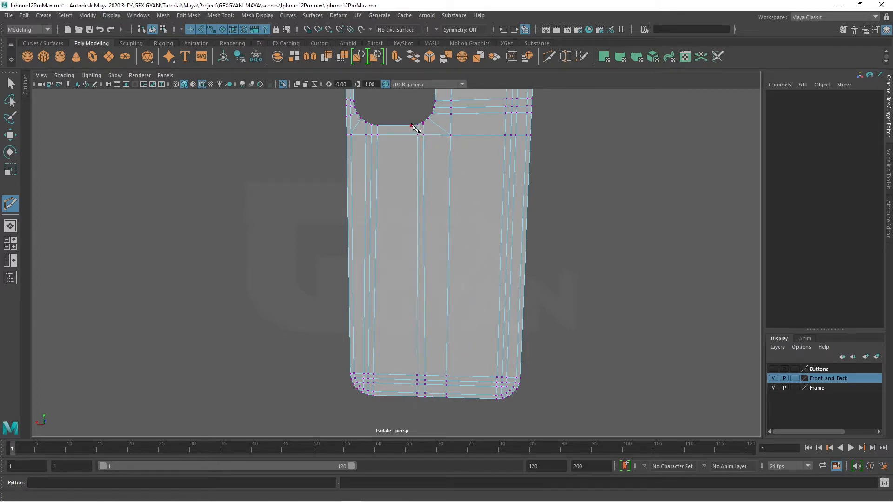
{"action": "left_click", "coordinate": [409, 395]}
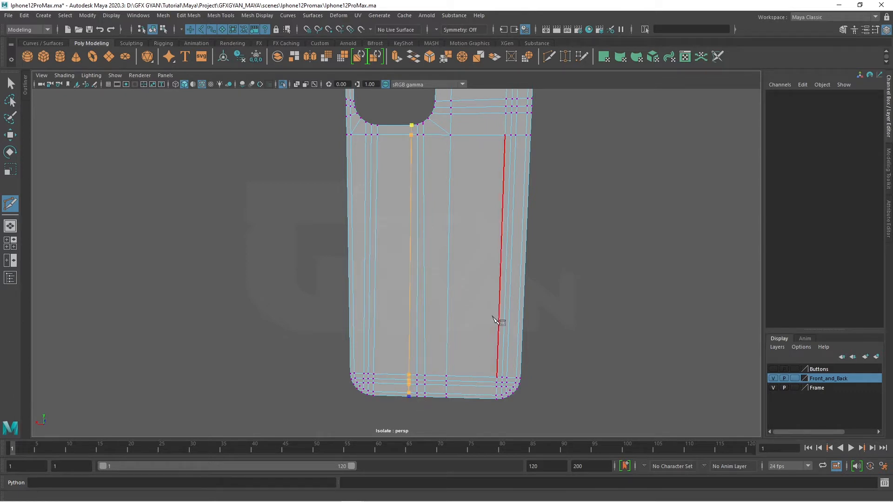
{"action": "key", "text": "Return"}
Delete the stray vertex on the lengthwise edge just below the camera opening's lower-right curve
{"action": "middle_click_drag", "start_coordinate": [510, 345], "coordinate": [492, 470], "text": "alt"}
{"action": "scroll", "coordinate": [455, 409], "scroll_direction": "up", "scroll_amount": 5}
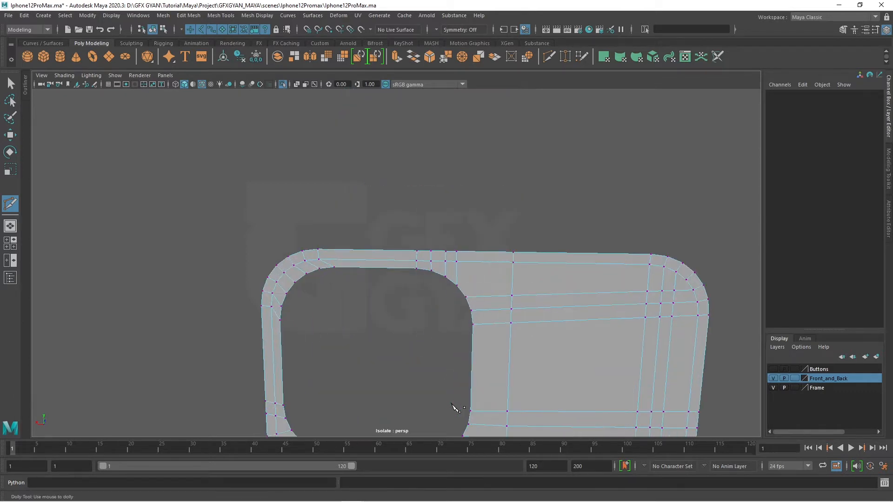
{"action": "middle_click_drag", "start_coordinate": [454, 409], "coordinate": [460, 288], "text": "alt"}
{"action": "scroll", "coordinate": [471, 342], "scroll_direction": "up", "scroll_amount": 4}
{"action": "scroll", "coordinate": [558, 303], "scroll_direction": "up", "scroll_amount": 3}
{"action": "key", "text": "w"}
{"action": "left_click", "coordinate": [558, 248]}
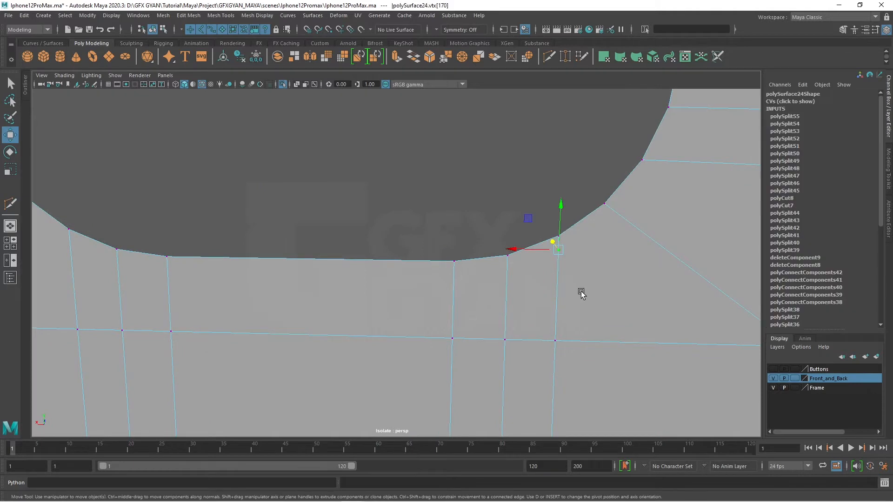
{"action": "left_click", "coordinate": [581, 293]}
{"action": "scroll", "coordinate": [591, 320], "scroll_direction": "down", "scroll_amount": 8}
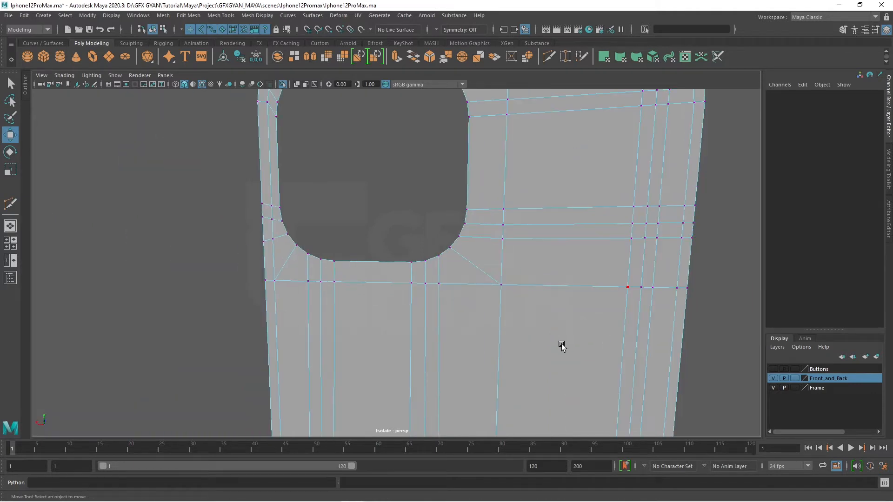
{"action": "middle_click_drag", "start_coordinate": [562, 345], "coordinate": [483, 381], "text": "alt"}
Select the whole back panel object and delete its construction history
{"action": "right_click_drag", "start_coordinate": [428, 198], "coordinate": [487, 162]}
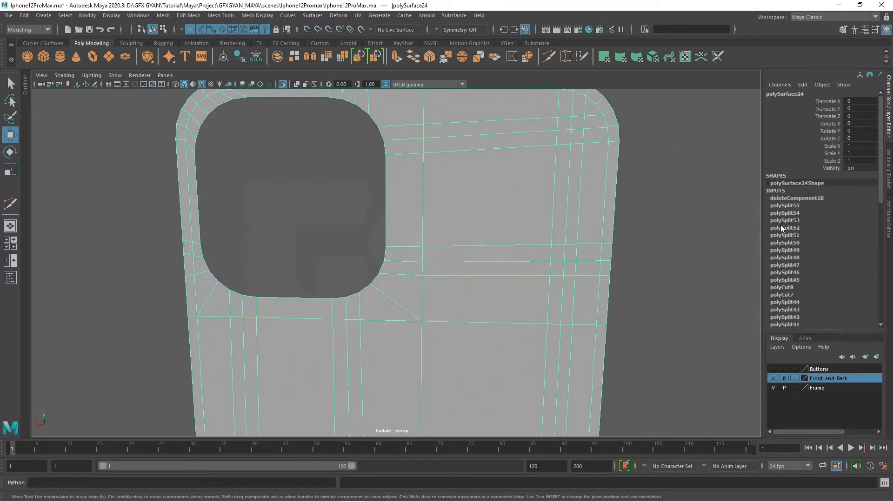
{"action": "scroll", "coordinate": [780, 227], "scroll_direction": "down", "scroll_amount": 10}
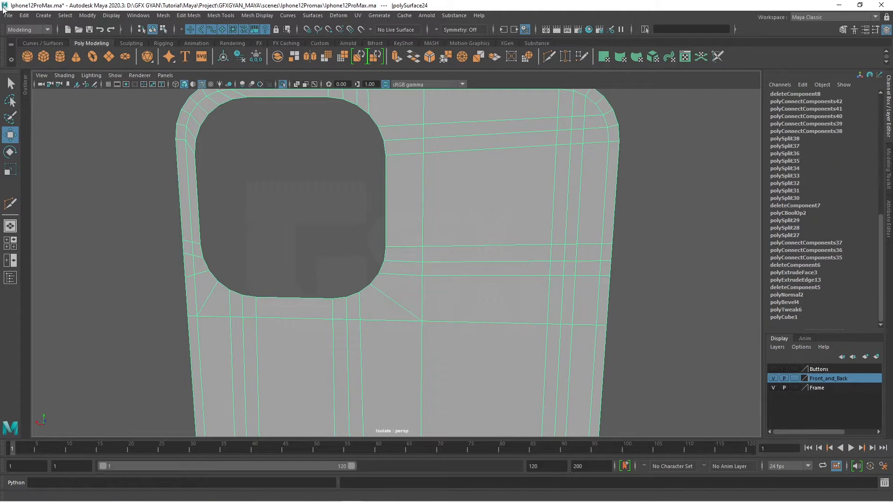
{"action": "left_click", "coordinate": [27, 16]}
{"action": "mouse_move", "coordinate": [87, 126]}
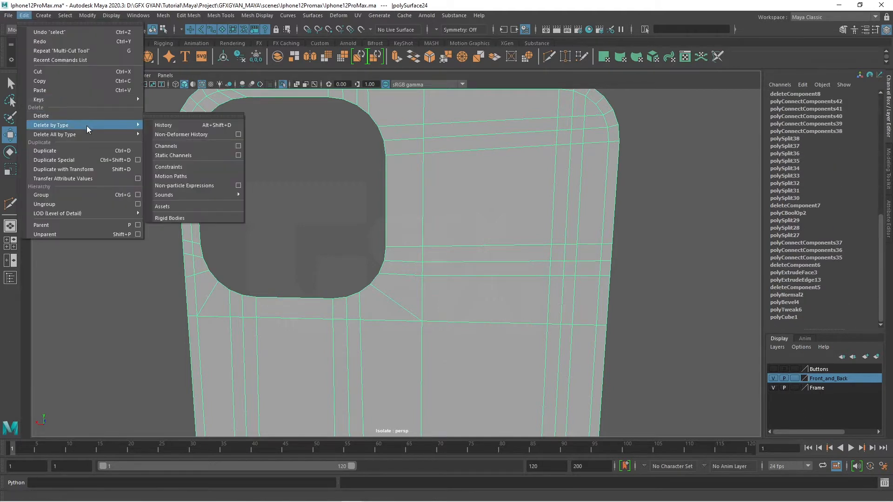
{"action": "left_click", "coordinate": [213, 124]}
Switch the back panel to smooth preview and examine the edge flow around the camera opening
{"action": "scroll", "coordinate": [440, 290], "scroll_direction": "down", "scroll_amount": 7}
{"action": "left_click_drag", "start_coordinate": [449, 293], "coordinate": [524, 318], "text": "alt"}
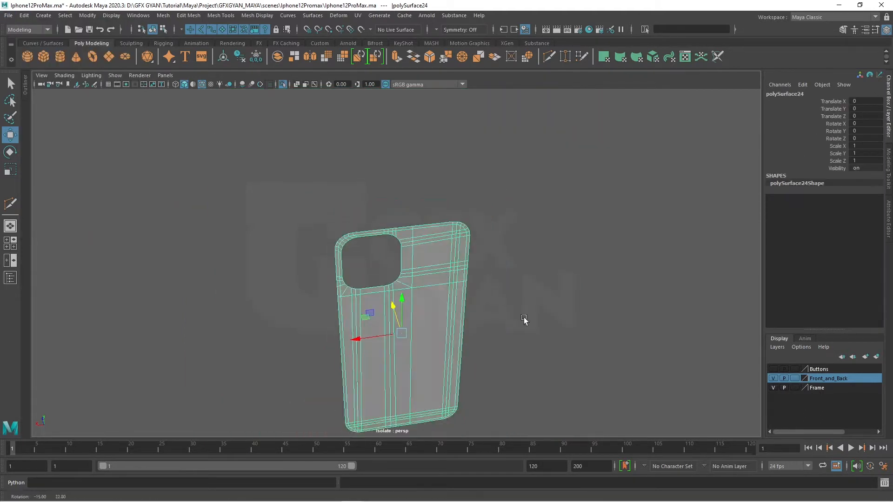
{"action": "middle_click_drag", "start_coordinate": [500, 314], "coordinate": [521, 265], "text": "alt"}
{"action": "scroll", "coordinate": [521, 264], "scroll_direction": "up", "scroll_amount": 3}
{"action": "left_click_drag", "start_coordinate": [520, 265], "coordinate": [478, 293], "text": "alt"}
{"action": "middle_click_drag", "start_coordinate": [460, 290], "coordinate": [441, 330], "text": "alt"}
{"action": "scroll", "coordinate": [440, 330], "scroll_direction": "up", "scroll_amount": 3}
{"action": "left_click_drag", "start_coordinate": [441, 331], "coordinate": [482, 308], "text": "alt"}
{"action": "key", "text": "3"}
{"action": "left_click", "coordinate": [621, 246]}
{"action": "scroll", "coordinate": [624, 281], "scroll_direction": "down", "scroll_amount": 7}
{"action": "left_click_drag", "start_coordinate": [618, 296], "coordinate": [455, 256], "text": "alt"}
{"action": "scroll", "coordinate": [454, 256], "scroll_direction": "up", "scroll_amount": 8}
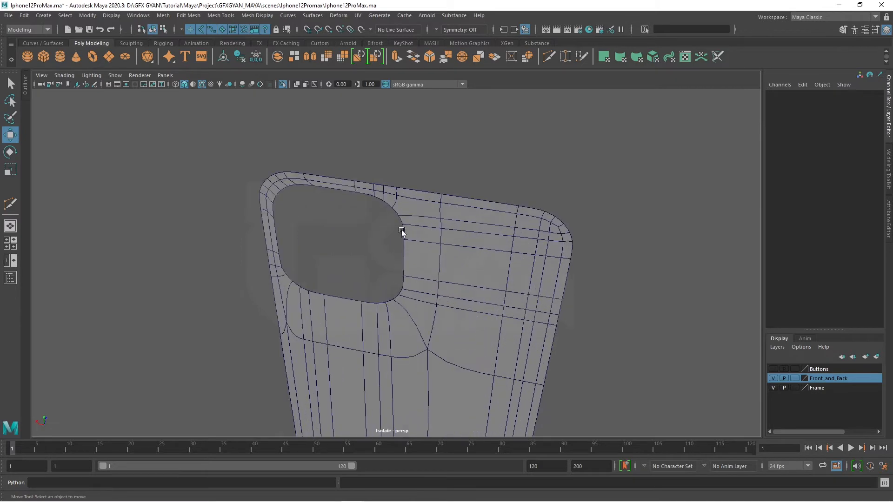
{"action": "scroll", "coordinate": [369, 239], "scroll_direction": "down", "scroll_amount": 8}
{"action": "mouse_move", "coordinate": [368, 239]}
{"action": "left_mouse_down", "text": "alt"}
{"action": "mouse_move", "coordinate": [458, 278]}
{"action": "mouse_move", "coordinate": [588, 269]}
{"action": "mouse_move", "coordinate": [431, 254]}
{"action": "mouse_move", "coordinate": [363, 232]}
{"action": "left_mouse_up", "text": "alt"}
Hide the wireframe overlay, end the panel's isolation, and examine the smoothed camera opening on the whole phone
{"action": "left_click", "coordinate": [201, 84]}
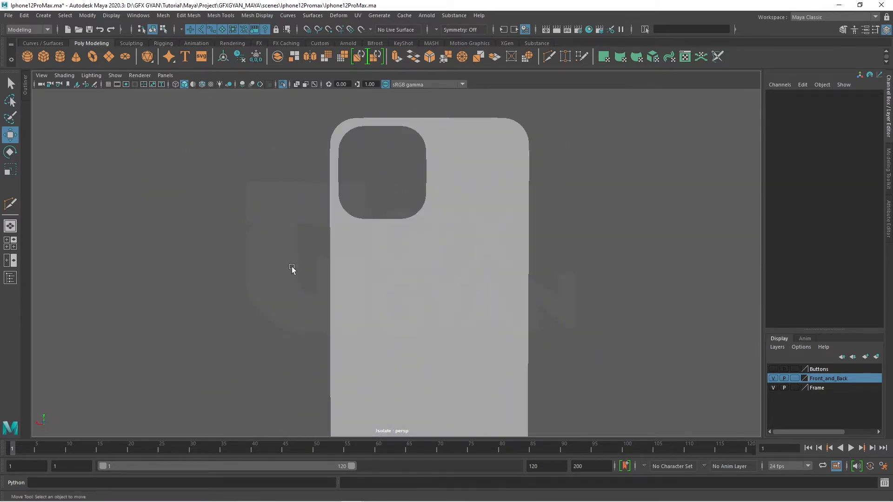
{"action": "mouse_move", "coordinate": [292, 266]}
{"action": "left_mouse_down", "text": "alt"}
{"action": "mouse_move", "coordinate": [464, 325]}
{"action": "mouse_move", "coordinate": [468, 291]}
{"action": "left_mouse_up", "text": "alt"}
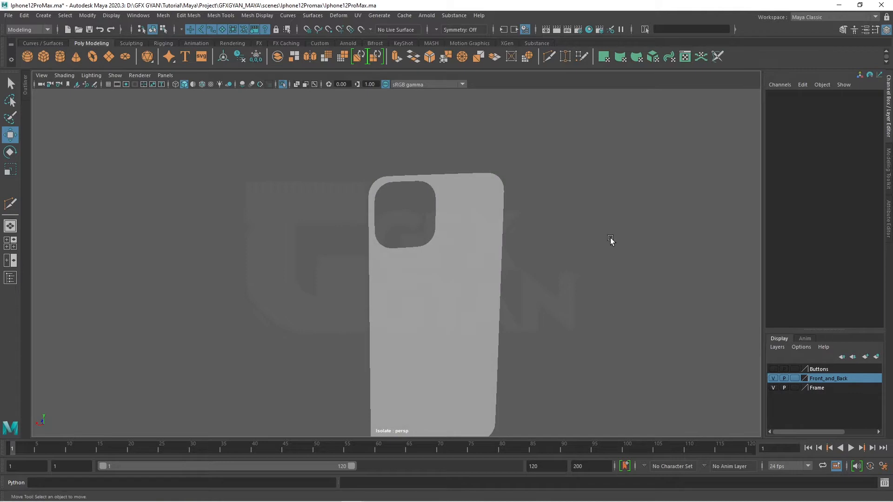
{"action": "key", "text": "ctrl+1"}
{"action": "left_click_drag", "start_coordinate": [605, 235], "coordinate": [562, 290], "text": "alt"}
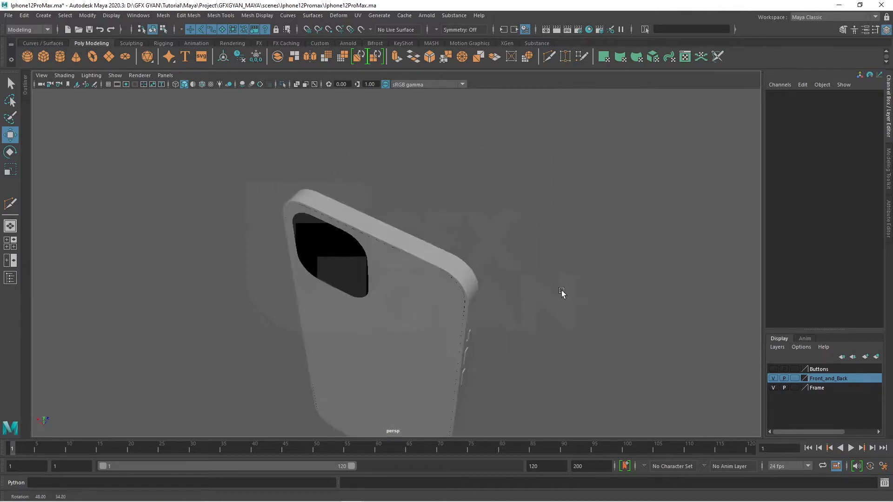
{"action": "scroll", "coordinate": [453, 298], "scroll_direction": "up", "scroll_amount": 4}
{"action": "left_click_drag", "start_coordinate": [453, 299], "coordinate": [520, 280], "text": "alt"}
{"action": "left_click", "coordinate": [506, 283]}
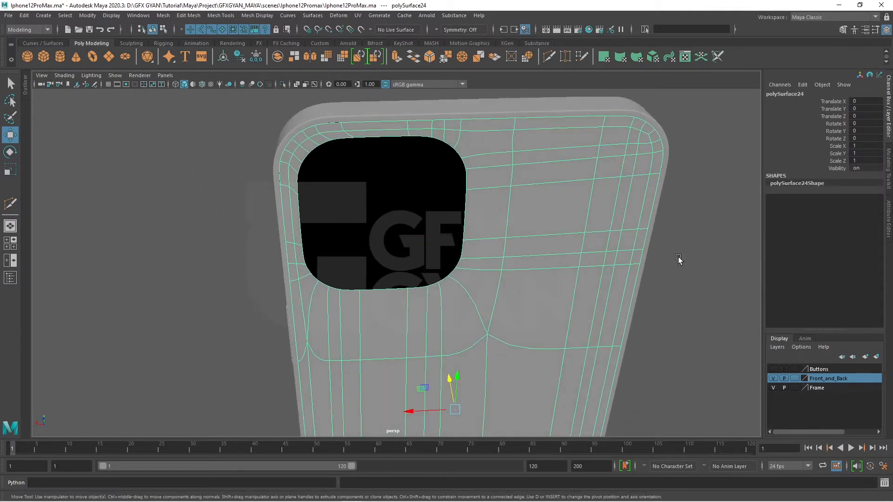
{"action": "left_click", "coordinate": [678, 261]}
{"action": "left_click_drag", "start_coordinate": [677, 262], "coordinate": [489, 231], "text": "alt"}
{"action": "left_click", "coordinate": [489, 232]}
Return the back panel to unsmoothed, isolated display and select the camera opening's whole border edge loop
{"action": "key", "text": "1"}
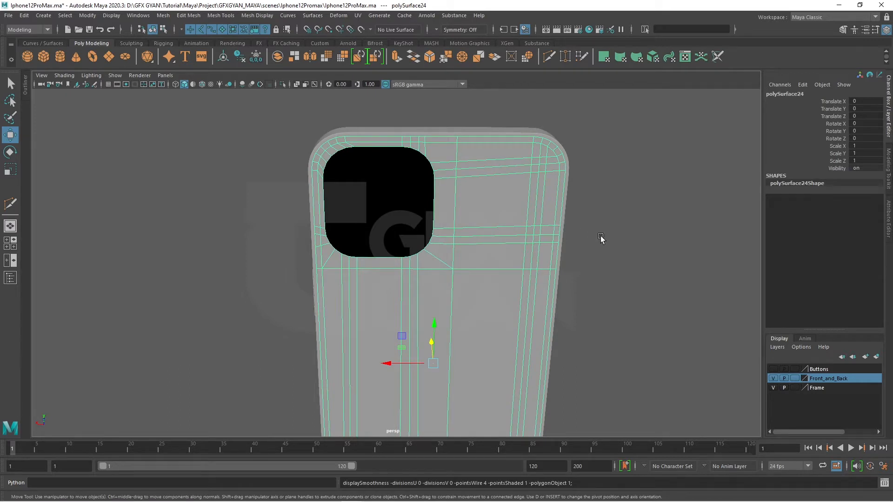
{"action": "key", "text": "ctrl+1"}
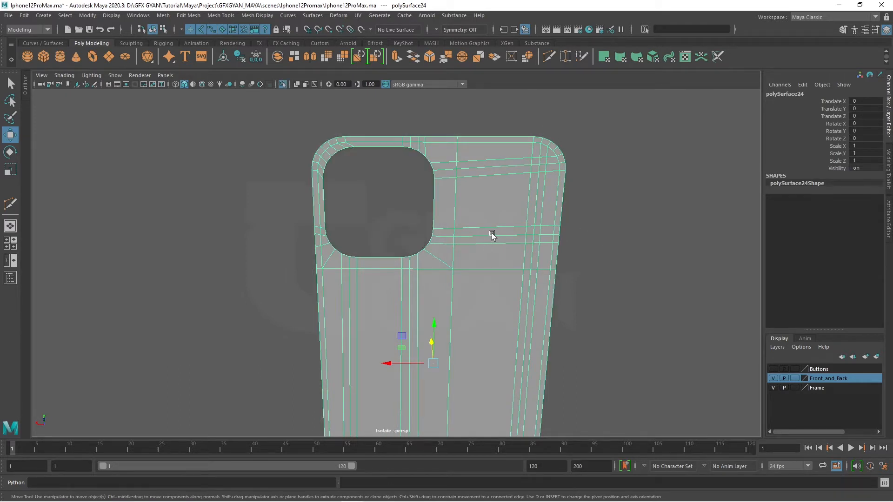
{"action": "scroll", "coordinate": [432, 232], "scroll_direction": "up", "scroll_amount": 4}
{"action": "middle_click_drag", "start_coordinate": [425, 231], "coordinate": [433, 269], "text": "alt"}
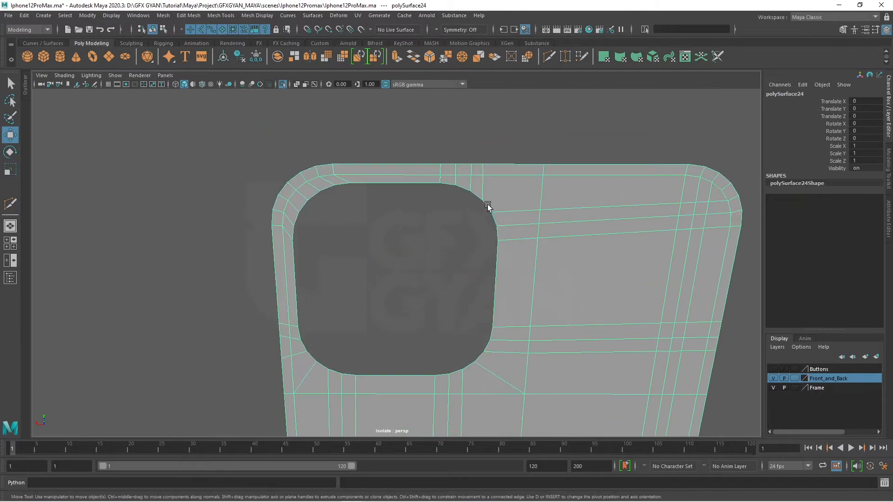
{"action": "right_click_drag", "start_coordinate": [487, 205], "coordinate": [484, 181]}
{"action": "left_click", "coordinate": [486, 207]}
{"action": "double_click", "coordinate": [487, 208]}
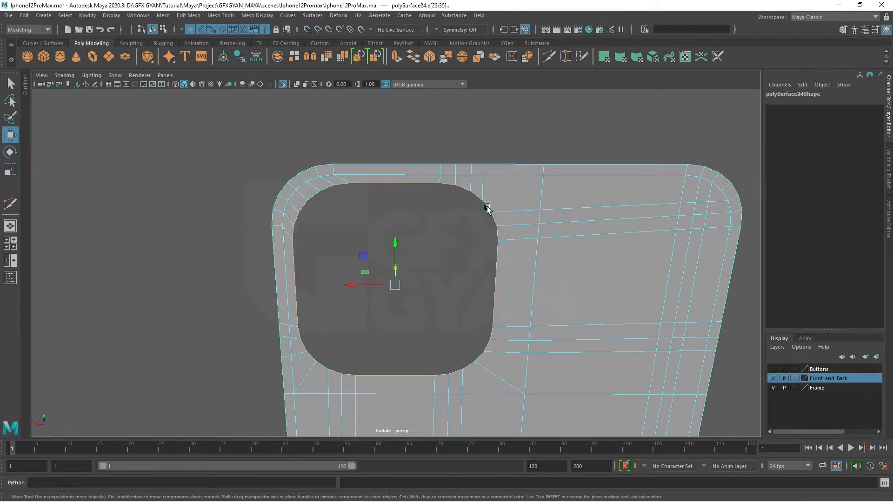
Extrude the camera opening's border edges inward by about 0.052, comparing with the camera outline in the back view
{"action": "key", "text": "space"}
{"action": "key", "text": "space"}
{"action": "key", "text": "space"}
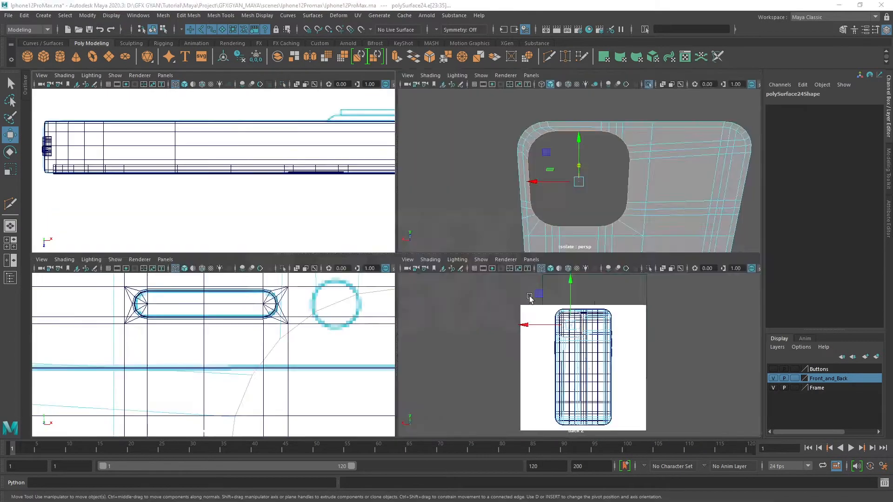
{"action": "key", "text": "space"}
{"action": "key", "text": "f"}
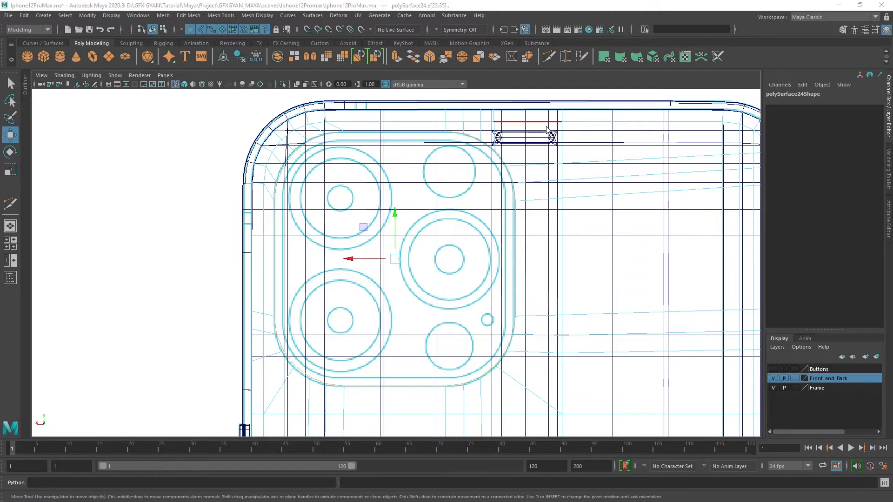
{"action": "key", "text": "space"}
{"action": "key", "text": "space"}
{"action": "scroll", "coordinate": [521, 231], "scroll_direction": "up", "scroll_amount": 2}
{"action": "mouse_move", "coordinate": [529, 175]}
{"action": "left_mouse_down", "text": "alt"}
{"action": "mouse_move", "coordinate": [520, 231]}
{"action": "mouse_move", "coordinate": [496, 248]}
{"action": "left_mouse_up", "text": "alt"}
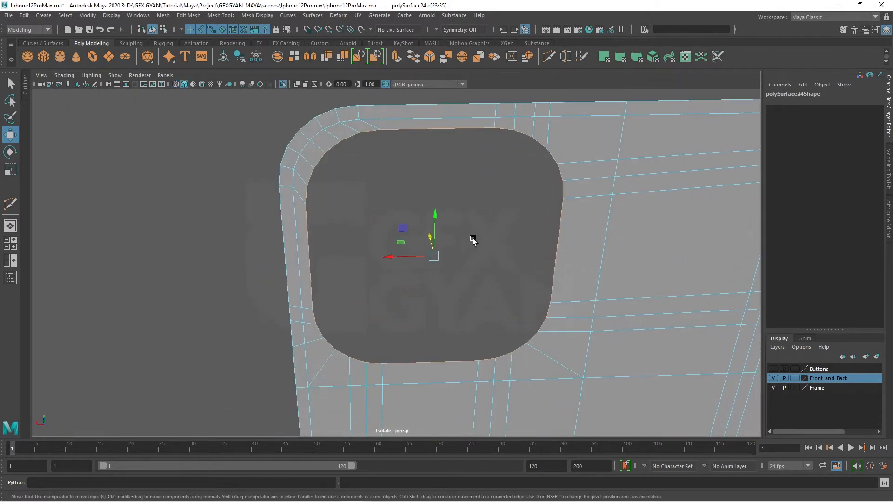
{"action": "left_click", "coordinate": [397, 58]}
{"action": "left_click_drag", "start_coordinate": [502, 327], "coordinate": [470, 353]}
{"action": "key", "text": "space"}
{"action": "key", "text": "space"}
{"action": "key", "text": "space"}
{"action": "key", "text": "space"}
Extrude the opening's inner border edges out from the panel with Local Translate Z 0.0539, matching the bump height in the reference
{"action": "mouse_move", "coordinate": [616, 181]}
{"action": "left_mouse_down", "text": "alt"}
{"action": "mouse_move", "coordinate": [570, 244]}
{"action": "mouse_move", "coordinate": [549, 295]}
{"action": "left_mouse_up", "text": "alt"}
{"action": "middle_click_drag", "start_coordinate": [549, 295], "coordinate": [523, 229], "text": "alt"}
{"action": "scroll", "coordinate": [523, 228], "scroll_direction": "up", "scroll_amount": 2}
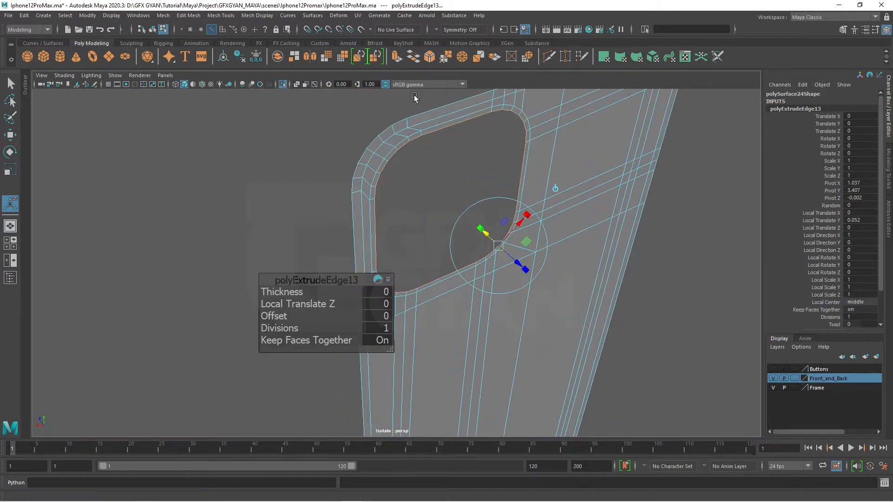
{"action": "left_click", "coordinate": [396, 57]}
{"action": "left_click_drag", "start_coordinate": [513, 261], "coordinate": [520, 266]}
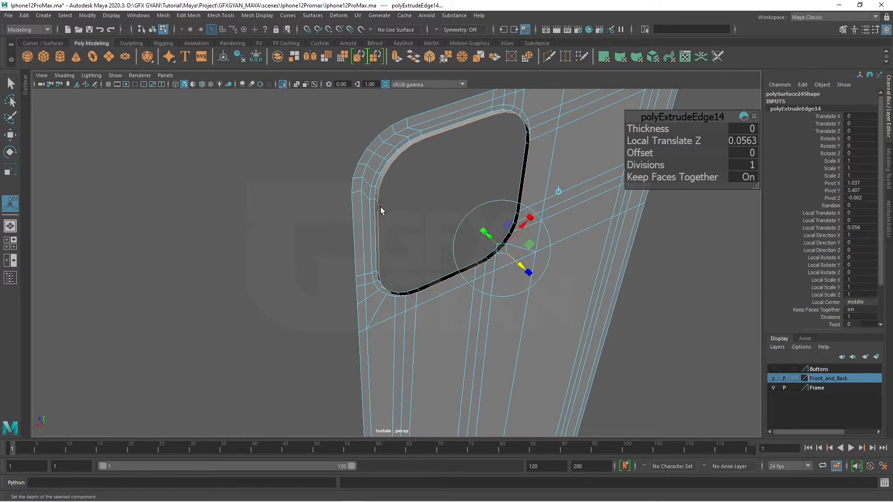
{"action": "key", "text": "space"}
{"action": "key", "text": "space"}
{"action": "middle_click_drag", "start_coordinate": [484, 263], "coordinate": [258, 335], "text": "alt"}
{"action": "right_click_drag", "start_coordinate": [395, 316], "coordinate": [507, 297], "text": "alt"}
{"action": "left_click_drag", "start_coordinate": [452, 168], "coordinate": [452, 172]}
{"action": "scroll", "coordinate": [423, 219], "scroll_direction": "up", "scroll_amount": 4}
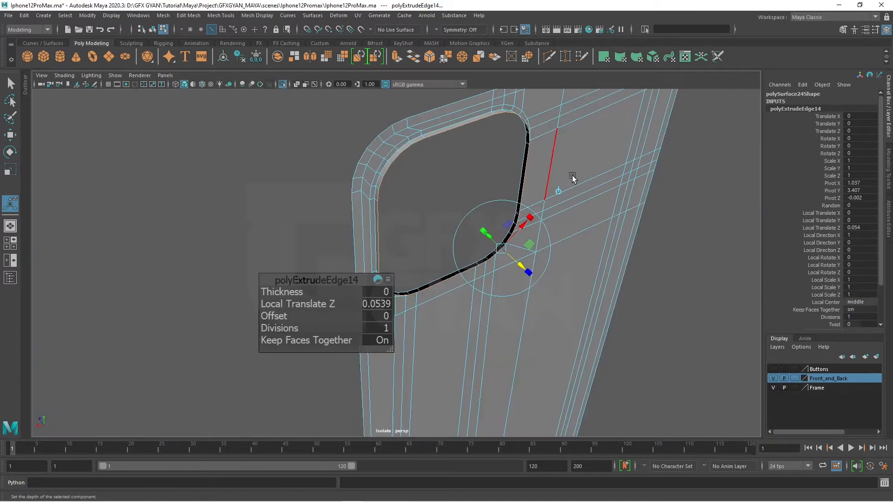
Raise the lower edge loop of the extruded rim and scale it slightly outward to follow the reference's sloped profile
{"action": "left_click_drag", "start_coordinate": [567, 175], "coordinate": [417, 220], "text": "alt"}
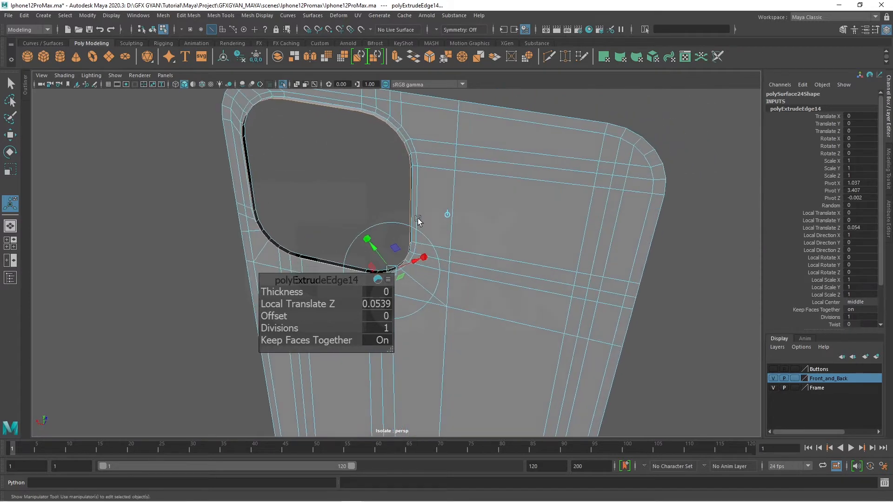
{"action": "left_click", "coordinate": [401, 134]}
{"action": "key", "text": "f"}
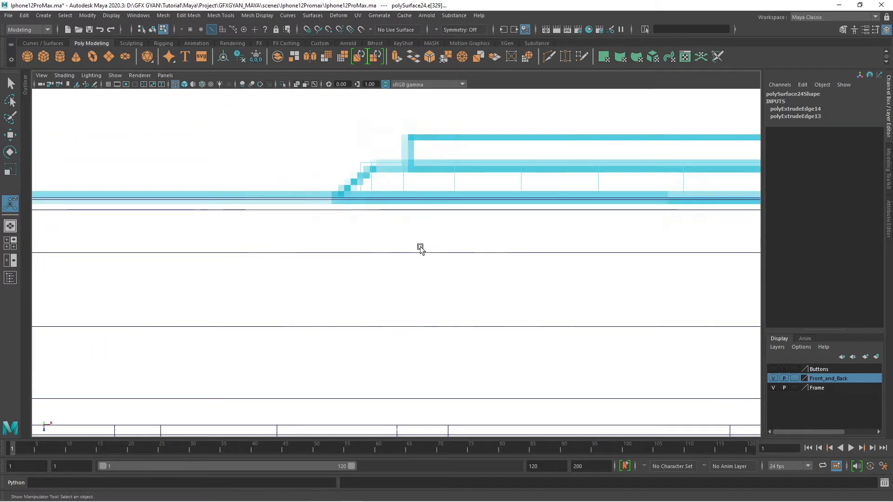
{"action": "middle_click_drag", "start_coordinate": [420, 249], "coordinate": [225, 303], "text": "alt"}
{"action": "key", "text": "w"}
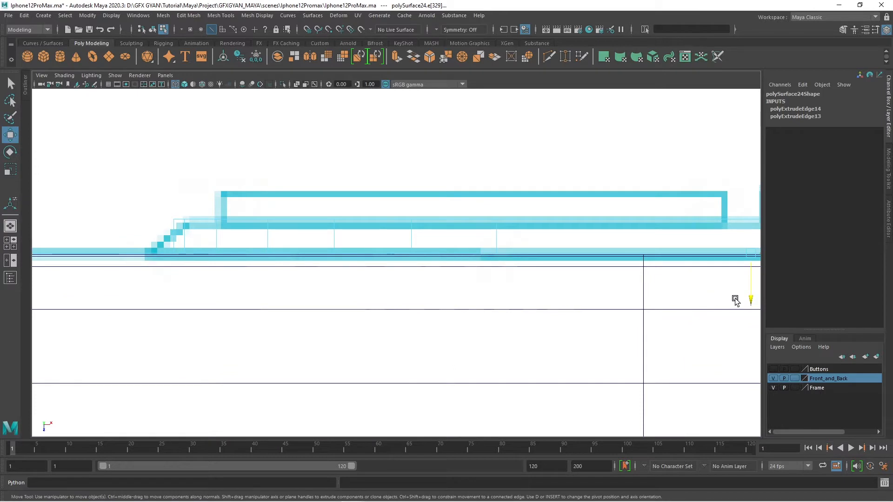
{"action": "left_click_drag", "start_coordinate": [748, 299], "coordinate": [747, 284]}
{"action": "key", "text": "r"}
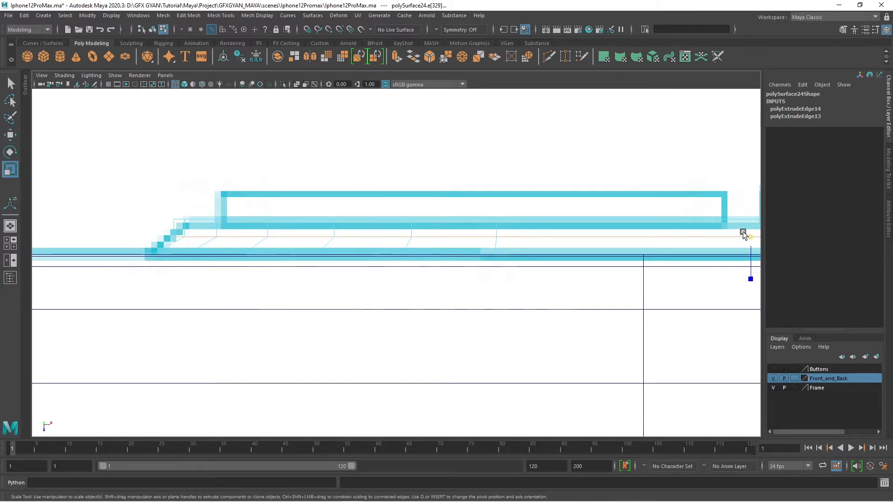
{"action": "left_click_drag", "start_coordinate": [751, 232], "coordinate": [752, 235]}
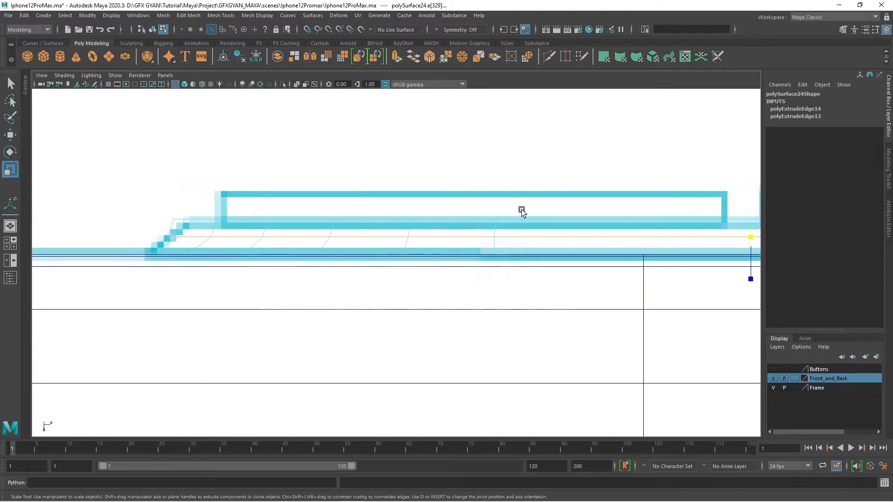
{"action": "left_click", "coordinate": [643, 259]}
{"action": "middle_click_drag", "start_coordinate": [775, 248], "coordinate": [650, 264], "text": "alt"}
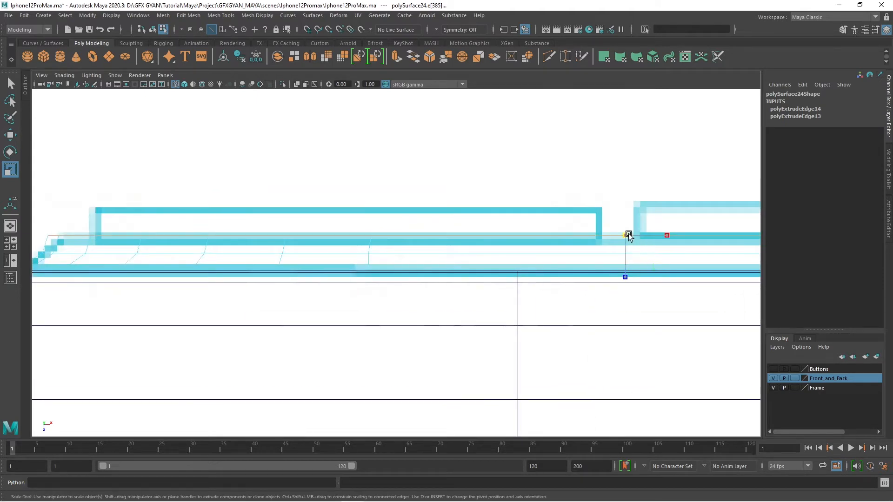
{"action": "key", "text": "space"}
Examine the raised camera rim from several angles, comparing its smooth preview with the unsmoothed mesh
{"action": "left_click_drag", "start_coordinate": [591, 215], "coordinate": [366, 237], "text": "alt"}
{"action": "right_click_drag", "start_coordinate": [366, 237], "coordinate": [435, 209]}
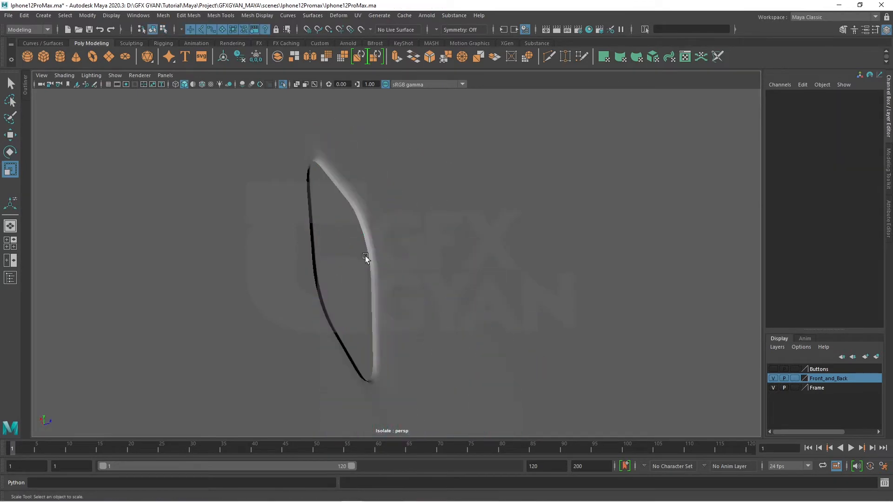
{"action": "left_click", "coordinate": [409, 245]}
{"action": "left_click", "coordinate": [567, 247]}
{"action": "left_click_drag", "start_coordinate": [568, 247], "coordinate": [347, 292], "text": "alt"}
{"action": "left_click", "coordinate": [464, 270]}
{"action": "left_click_drag", "start_coordinate": [465, 270], "coordinate": [446, 254], "text": "alt"}
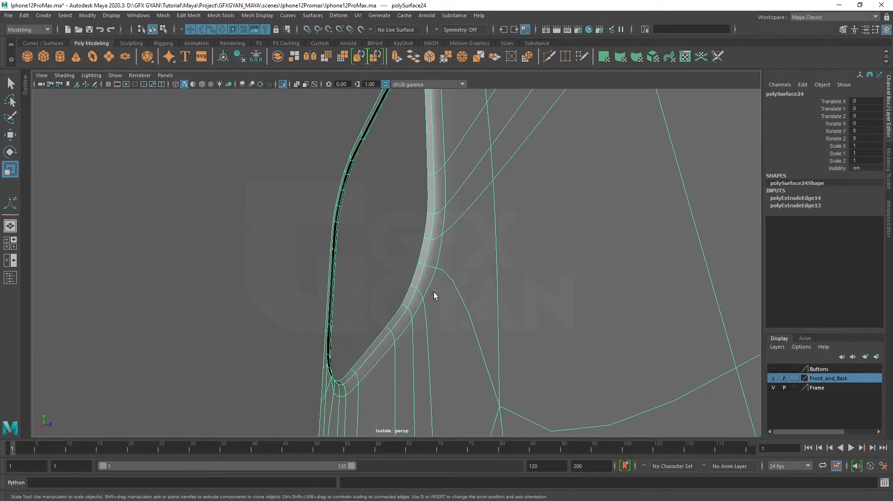
{"action": "left_click_drag", "start_coordinate": [420, 310], "coordinate": [456, 255], "text": "alt"}
{"action": "key", "text": "1"}
{"action": "scroll", "coordinate": [464, 260], "scroll_direction": "up", "scroll_amount": 5}
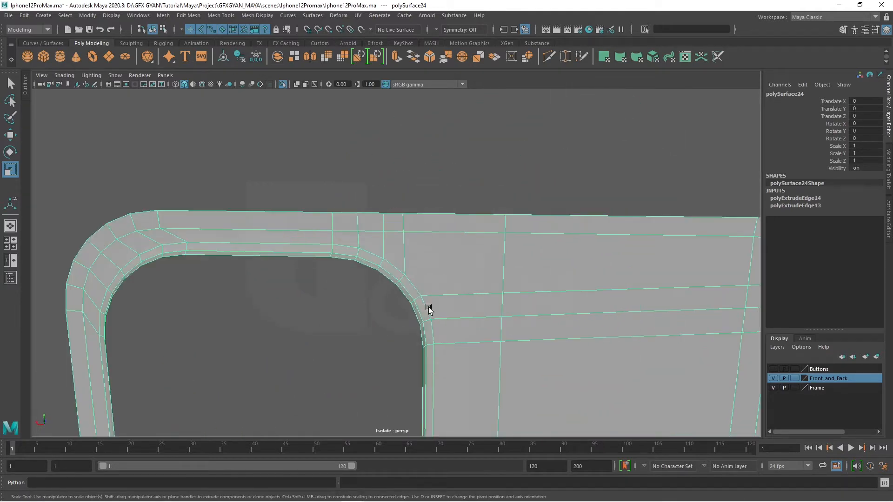
{"action": "key", "text": "3"}
{"action": "key", "text": "1"}
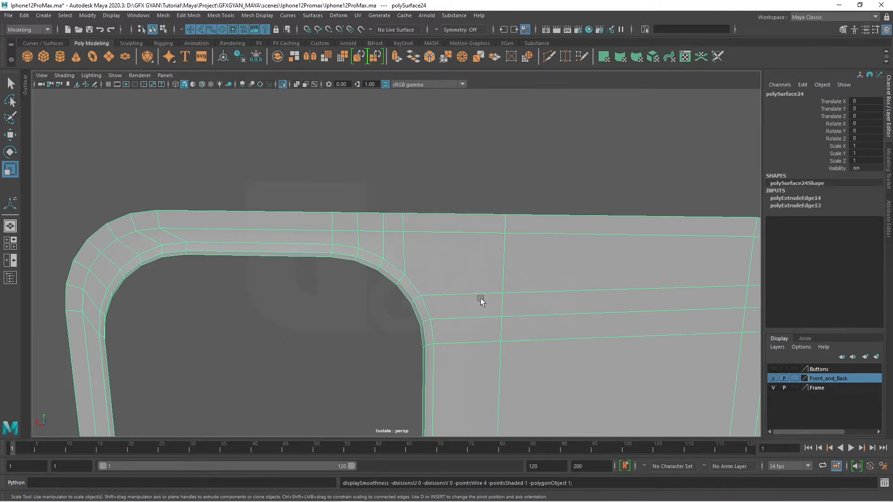
Examine the many-sided face beside the opening's upper-right curve by selecting its corner vertices
{"action": "middle_click_drag", "start_coordinate": [493, 263], "coordinate": [478, 245], "text": "alt"}
{"action": "right_click_drag", "start_coordinate": [488, 214], "coordinate": [447, 213]}
{"action": "left_click", "coordinate": [485, 267], "text": "shift"}
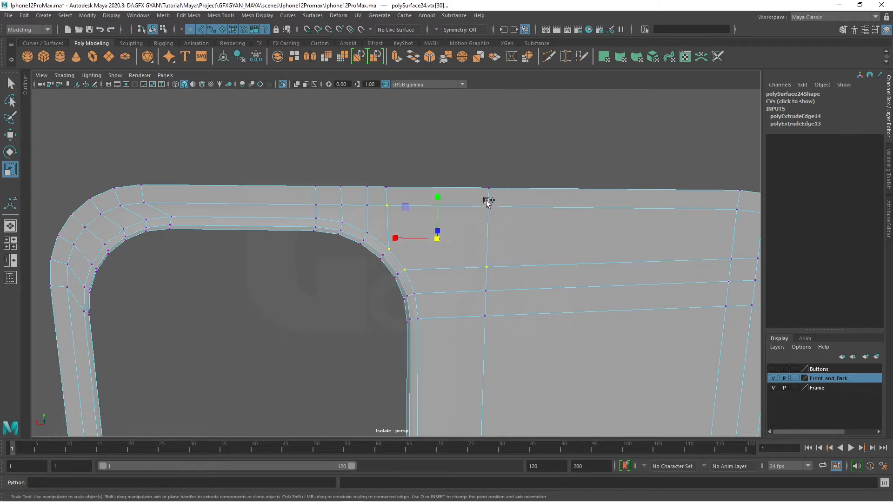
{"action": "left_click", "coordinate": [490, 207], "text": "shift"}
{"action": "scroll", "coordinate": [546, 272], "scroll_direction": "down", "scroll_amount": 7}
{"action": "middle_click_drag", "start_coordinate": [539, 357], "coordinate": [587, 338], "text": "alt"}
{"action": "scroll", "coordinate": [545, 283], "scroll_direction": "up", "scroll_amount": 2}
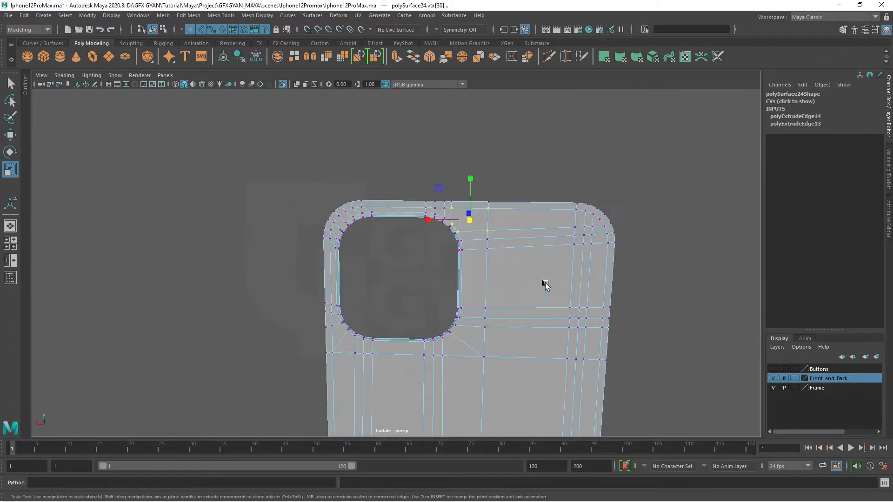
{"action": "scroll", "coordinate": [545, 284], "scroll_direction": "up", "scroll_amount": 3}
{"action": "middle_click_drag", "start_coordinate": [545, 284], "coordinate": [428, 301], "text": "alt"}
{"action": "scroll", "coordinate": [448, 305], "scroll_direction": "up", "scroll_amount": 2}
{"action": "left_click", "coordinate": [471, 135]}
{"action": "middle_click_drag", "start_coordinate": [471, 136], "coordinate": [475, 166], "text": "alt"}
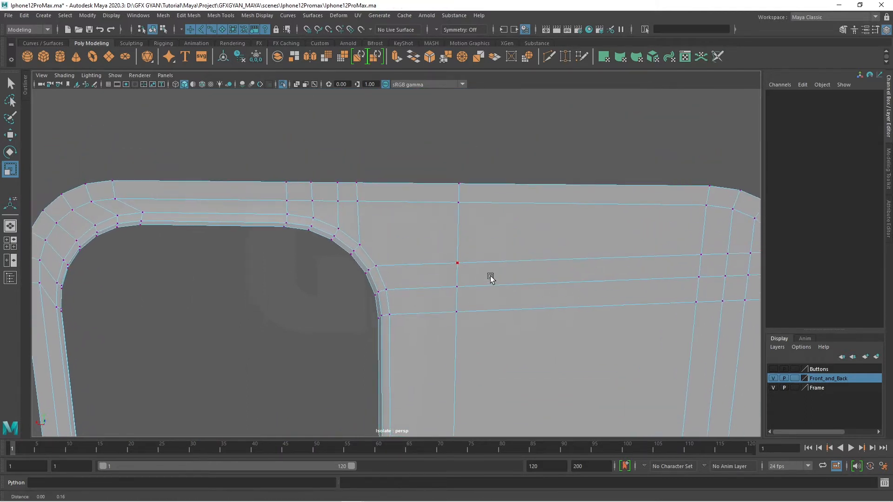
Cut an edge from the opening's upper-right curve to the nearby upper edge intersection and delete the redundant vertical edge beside it
{"action": "middle_click_drag", "start_coordinate": [408, 261], "coordinate": [416, 297], "text": "alt"}
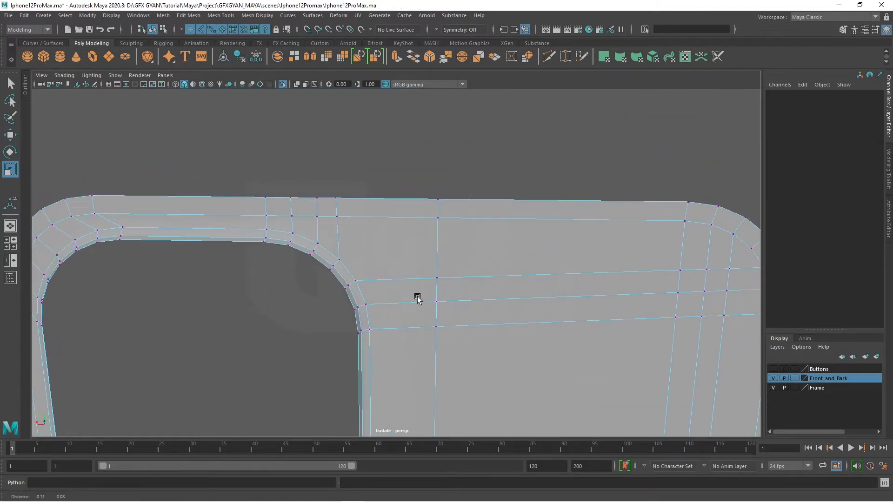
{"action": "left_click", "coordinate": [545, 60]}
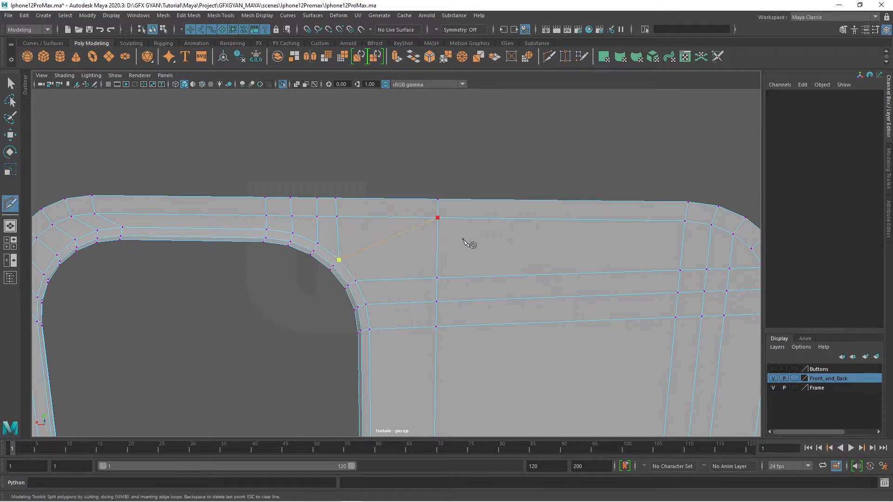
{"action": "key", "text": "w"}
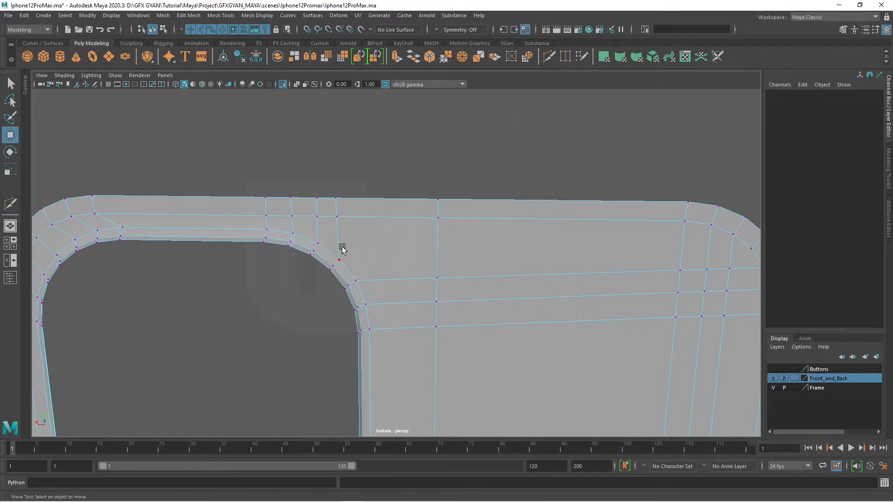
{"action": "right_click_drag", "start_coordinate": [339, 234], "coordinate": [339, 170]}
{"action": "double_click", "coordinate": [338, 236]}
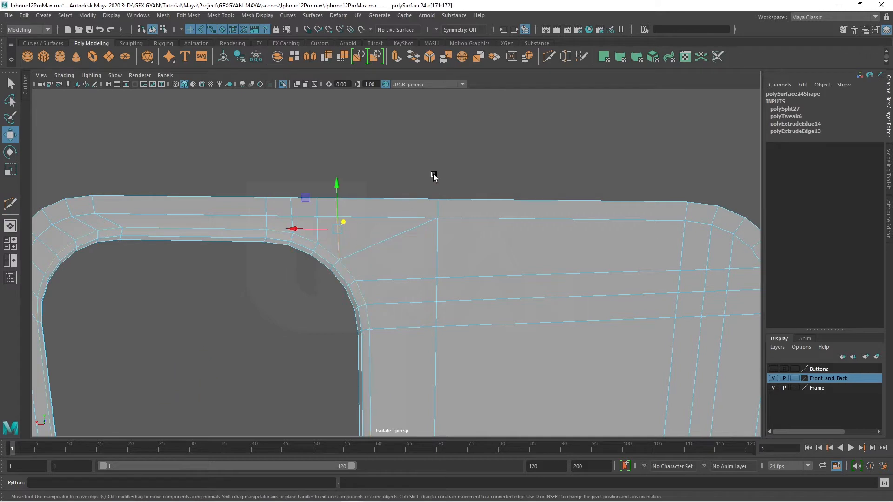
{"action": "key", "text": "Delete"}
{"action": "scroll", "coordinate": [313, 239], "scroll_direction": "down", "scroll_amount": 3}
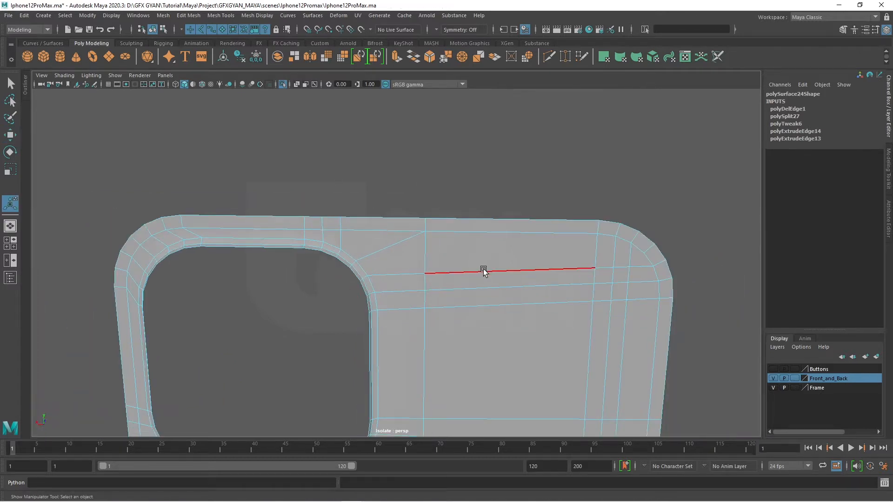
Examine the back panel's edge flow around the camera opening, comparing the smooth preview with the unsmoothed mesh
{"action": "key", "text": "3"}
{"action": "scroll", "coordinate": [415, 307], "scroll_direction": "down", "scroll_amount": 3}
{"action": "key", "text": "1"}
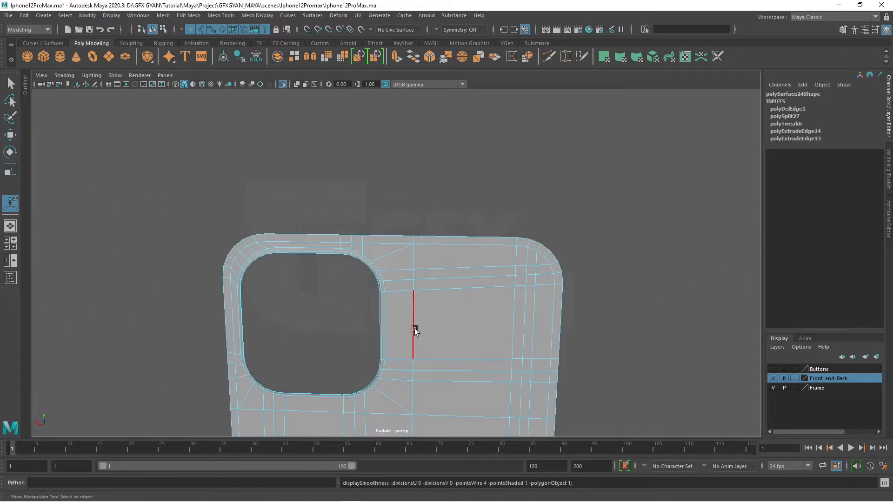
{"action": "middle_click_drag", "start_coordinate": [415, 330], "coordinate": [424, 239], "text": "alt"}
{"action": "scroll", "coordinate": [424, 239], "scroll_direction": "down", "scroll_amount": 1}
{"action": "scroll", "coordinate": [424, 239], "scroll_direction": "down", "scroll_amount": 2}
{"action": "middle_click_drag", "start_coordinate": [424, 284], "coordinate": [431, 163], "text": "alt"}
{"action": "scroll", "coordinate": [430, 163], "scroll_direction": "down", "scroll_amount": 3}
{"action": "middle_click_drag", "start_coordinate": [431, 213], "coordinate": [433, 298], "text": "alt"}
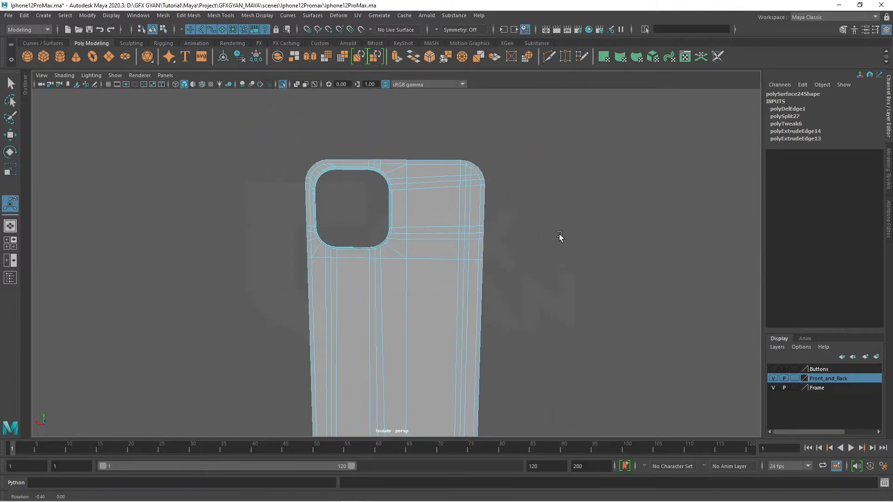
{"action": "scroll", "coordinate": [559, 237], "scroll_direction": "up", "scroll_amount": 5}
{"action": "left_click_drag", "start_coordinate": [503, 251], "coordinate": [430, 245], "text": "alt"}
{"action": "scroll", "coordinate": [470, 296], "scroll_direction": "up", "scroll_amount": 3}
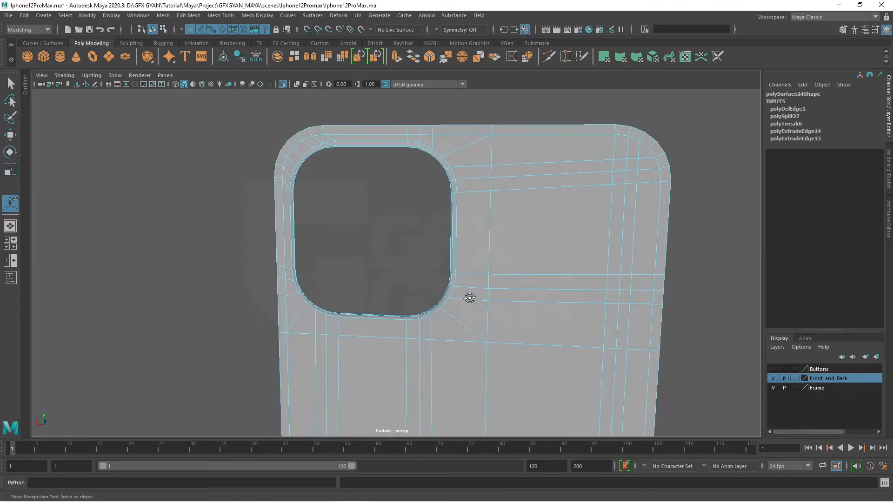
Start a polygon pipe centred on the blueprint's upper-left lens, matching its base to the outer circle with a radius of about 0.414
{"action": "key", "text": "space"}
{"action": "key", "text": "space"}
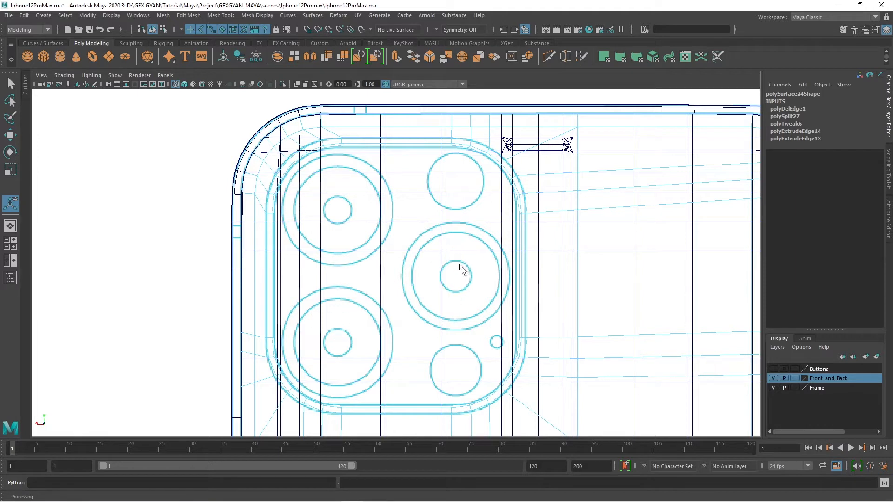
{"action": "scroll", "coordinate": [466, 259], "scroll_direction": "up", "scroll_amount": 1}
{"action": "middle_click_drag", "start_coordinate": [467, 260], "coordinate": [577, 292], "text": "alt"}
{"action": "scroll", "coordinate": [549, 284], "scroll_direction": "up", "scroll_amount": 1}
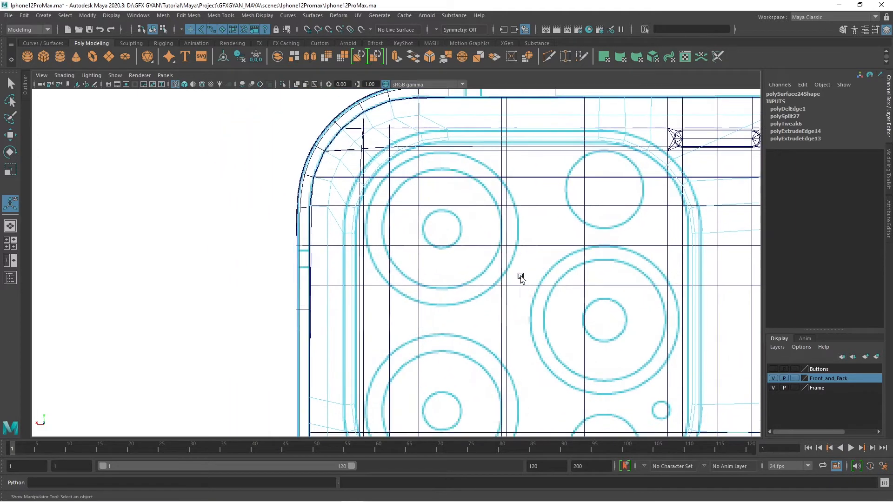
{"action": "middle_click_drag", "start_coordinate": [428, 194], "coordinate": [399, 211], "text": "alt"}
{"action": "scroll", "coordinate": [509, 256], "scroll_direction": "up", "scroll_amount": 1}
{"action": "middle_click_drag", "start_coordinate": [508, 255], "coordinate": [458, 251], "text": "alt"}
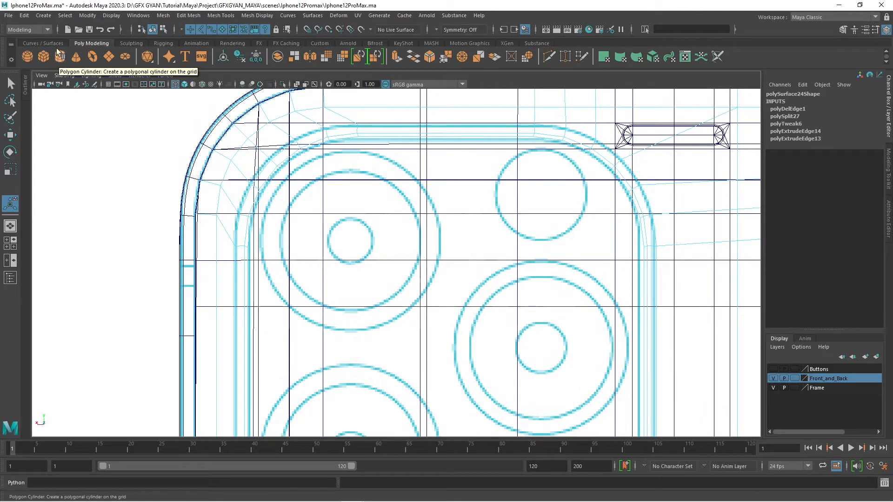
{"action": "left_click", "coordinate": [44, 15]}
{"action": "mouse_move", "coordinate": [68, 48]}
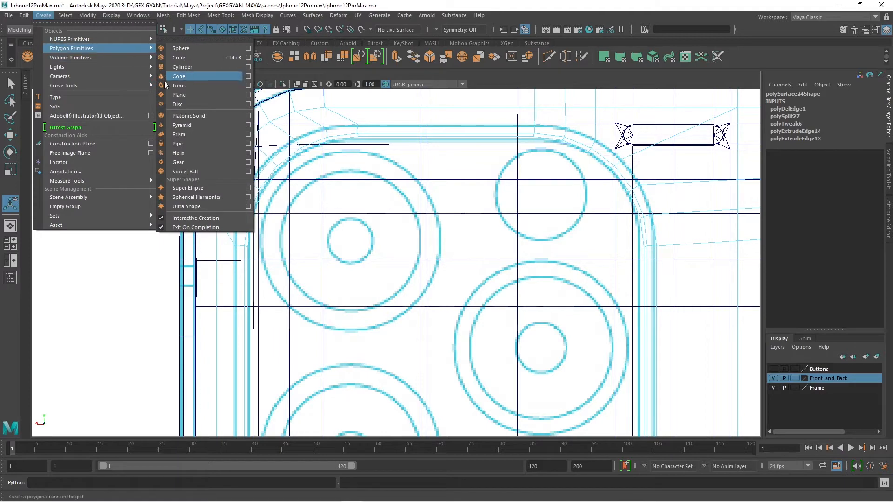
{"action": "left_click", "coordinate": [179, 144]}
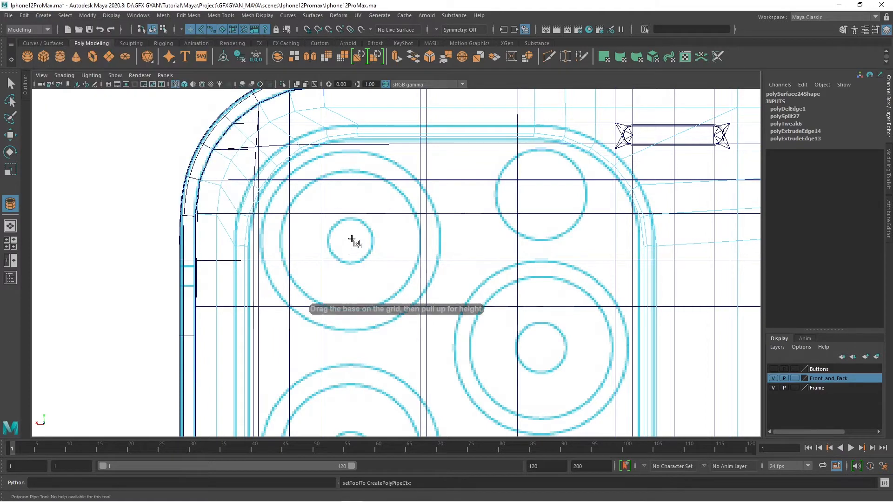
{"action": "left_click_drag", "start_coordinate": [352, 241], "coordinate": [434, 269]}
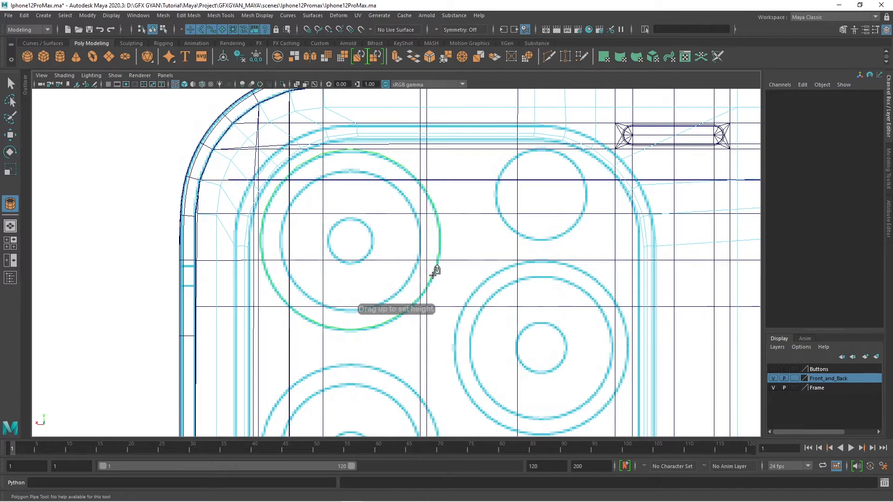
Give the pipe a height of about 0.604 and a thickness of about 0.09, matching its inner wall to the lens's second circle
{"action": "key", "text": "space"}
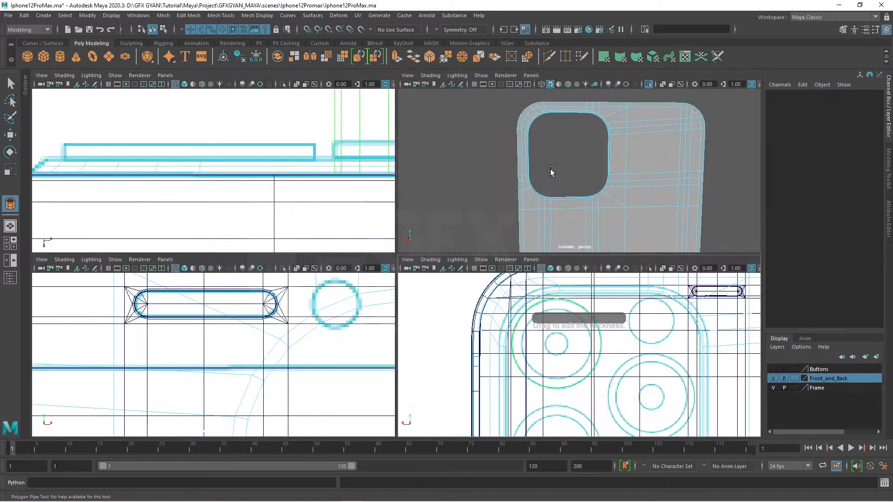
{"action": "key", "text": "space"}
{"action": "key", "text": "space"}
{"action": "key", "text": "space"}
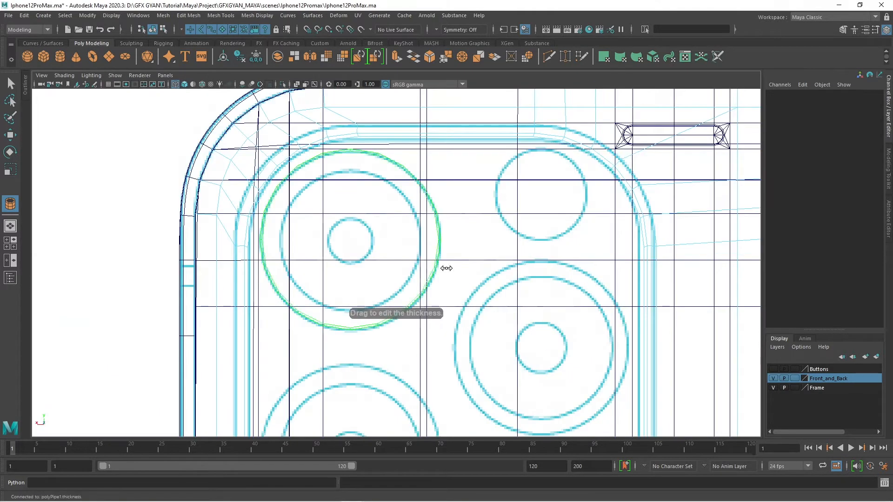
{"action": "key", "text": "w"}
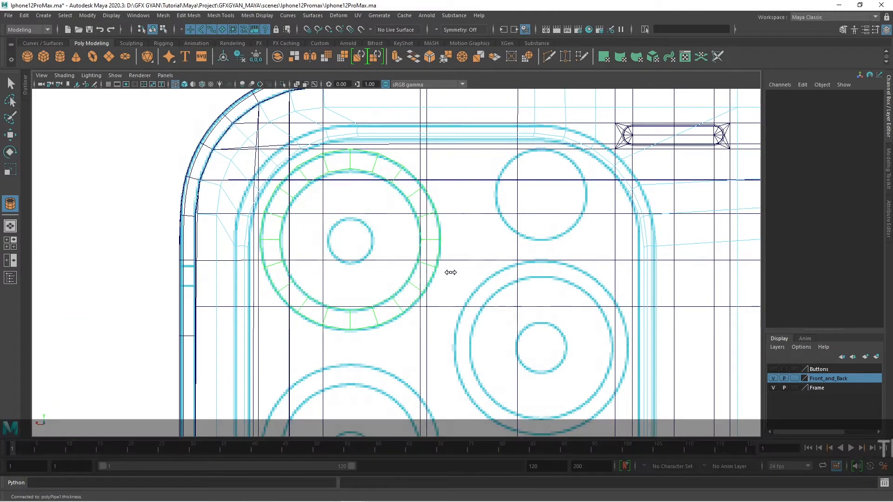
{"action": "middle_click_drag", "start_coordinate": [471, 319], "coordinate": [470, 272], "text": "alt"}
{"action": "scroll", "coordinate": [466, 243], "scroll_direction": "down", "scroll_amount": 6}
{"action": "scroll", "coordinate": [468, 241], "scroll_direction": "up", "scroll_amount": 5}
{"action": "scroll", "coordinate": [450, 250], "scroll_direction": "up", "scroll_amount": 1}
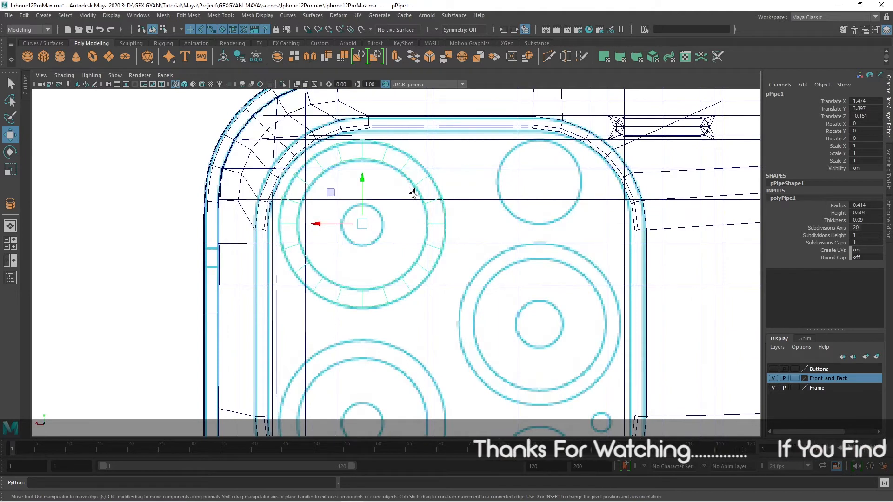
Exit the isolated view and move the lens pipe outward through the camera opening to Translate Z 0.106
{"action": "key", "text": "space"}
{"action": "key", "text": "space"}
{"action": "left_click_drag", "start_coordinate": [565, 215], "coordinate": [510, 213], "text": "alt"}
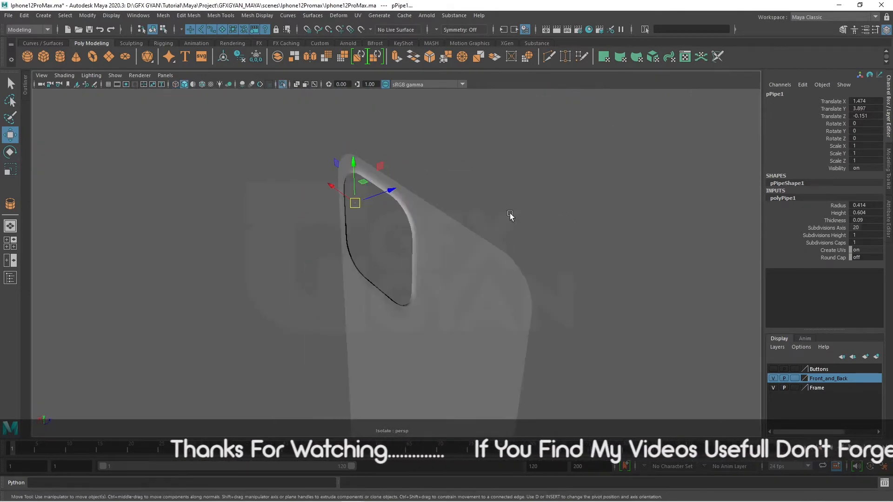
{"action": "left_click", "coordinate": [283, 85]}
{"action": "left_click_drag", "start_coordinate": [389, 190], "coordinate": [476, 205]}
{"action": "left_click_drag", "start_coordinate": [470, 249], "coordinate": [339, 258], "text": "alt"}
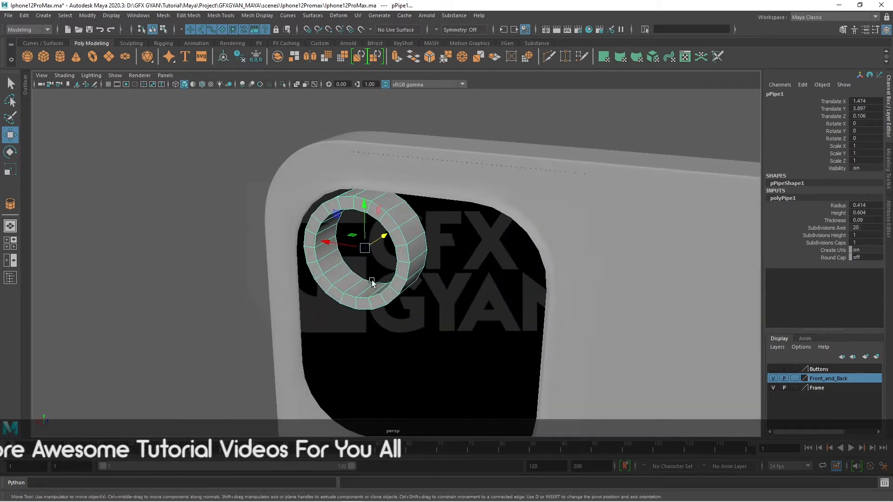
Compare the lens pipe with the blueprint circles and the camera lens rings in the iPhone reference photo in Photos
{"action": "key", "text": "space"}
{"action": "key", "text": "space"}
{"action": "key", "text": "space"}
{"action": "key", "text": "space"}
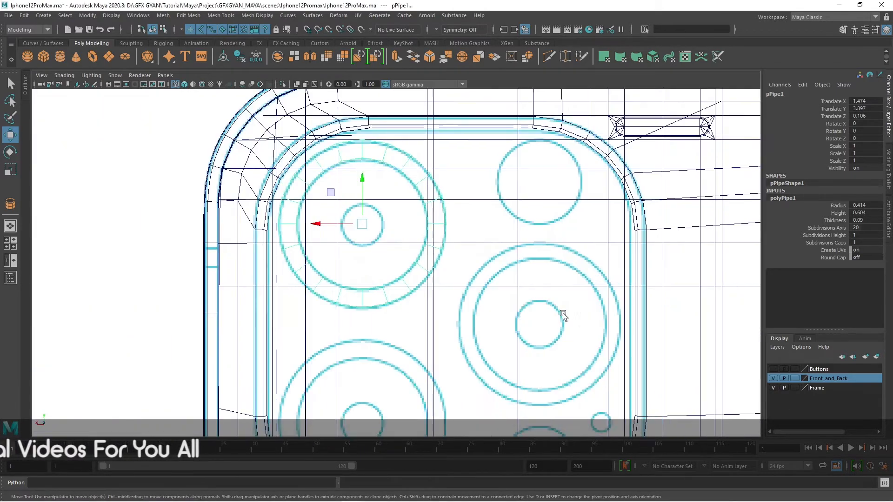
{"action": "middle_click_drag", "start_coordinate": [396, 176], "coordinate": [384, 226], "text": "alt"}
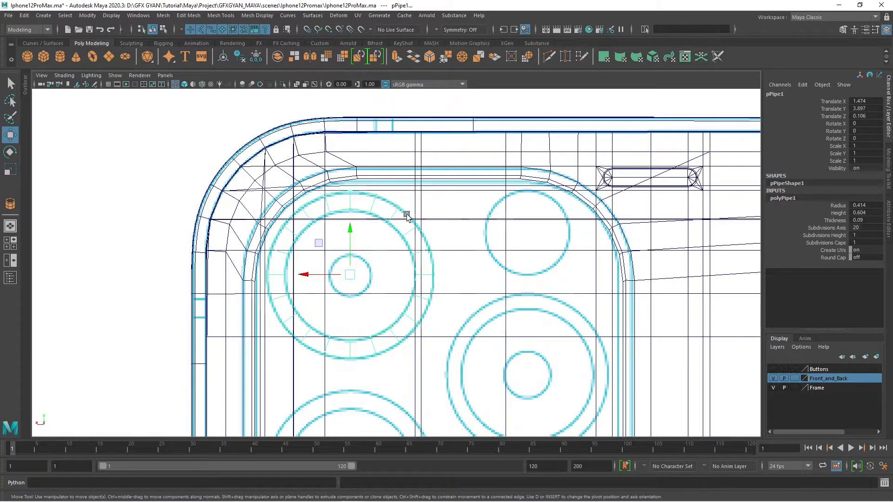
{"action": "key", "text": "alt+Tab"}
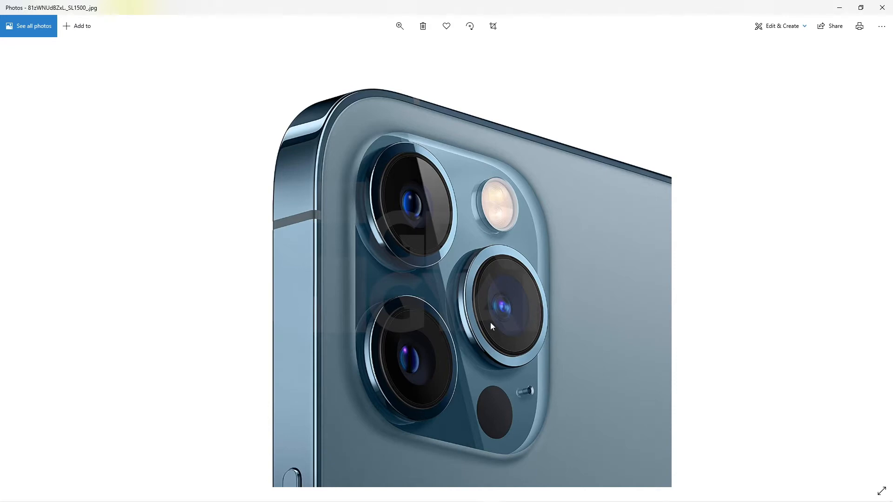
{"action": "key", "text": "alt+Tab"}
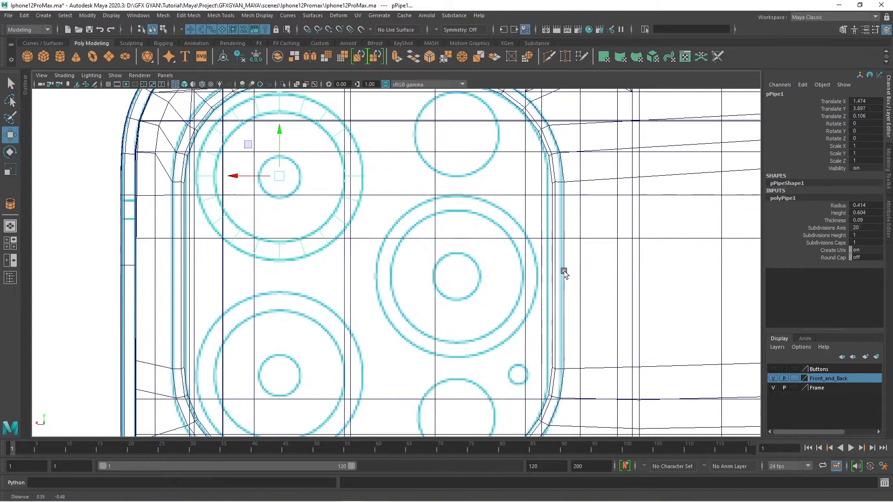
{"action": "middle_click_drag", "start_coordinate": [563, 271], "coordinate": [580, 308], "text": "alt"}
{"action": "scroll", "coordinate": [511, 293], "scroll_direction": "down", "scroll_amount": 6}
{"action": "scroll", "coordinate": [469, 290], "scroll_direction": "up", "scroll_amount": 3}
{"action": "scroll", "coordinate": [468, 290], "scroll_direction": "up", "scroll_amount": 5}
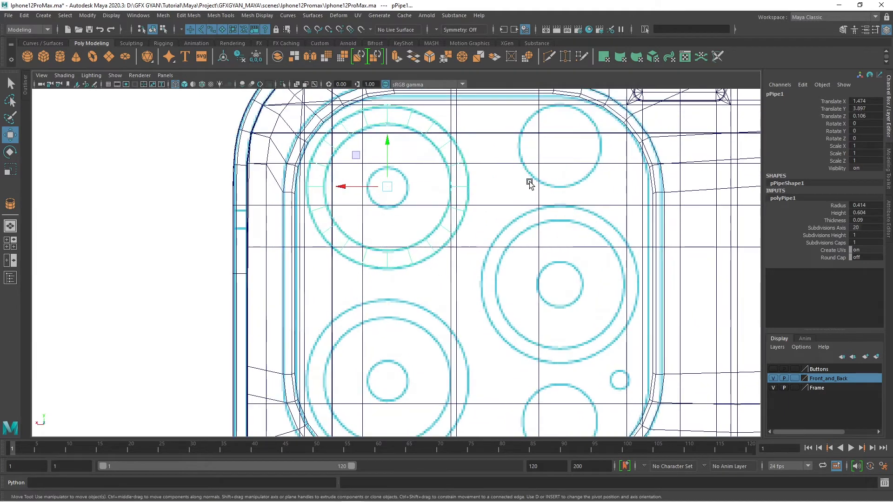
Remove the pipe and create a polygon cylinder on the upper-left lens, about 0.406 in radius and 0.343 high, matching the outer circle
{"action": "left_click", "coordinate": [438, 217]}
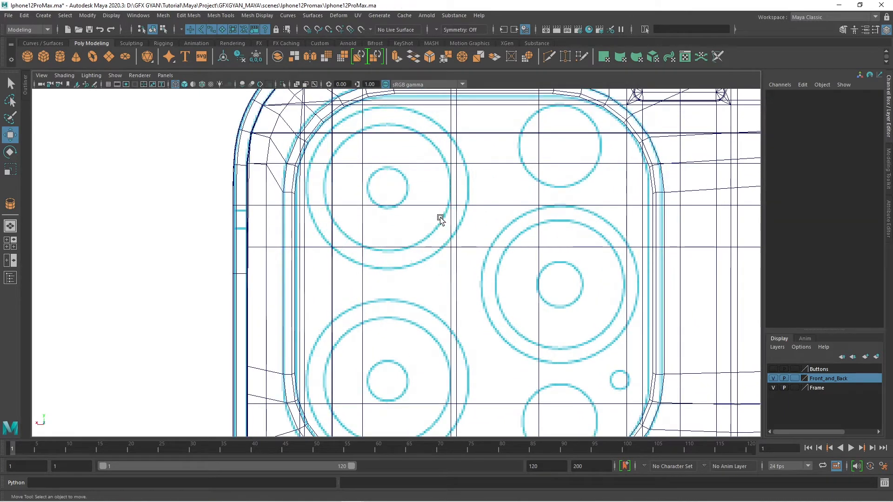
{"action": "middle_click_drag", "start_coordinate": [440, 219], "coordinate": [415, 263], "text": "alt"}
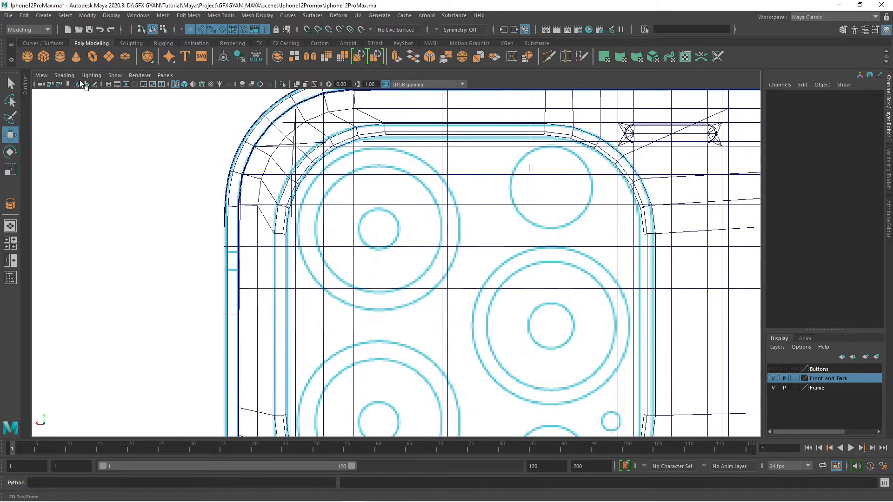
{"action": "left_click", "coordinate": [59, 57]}
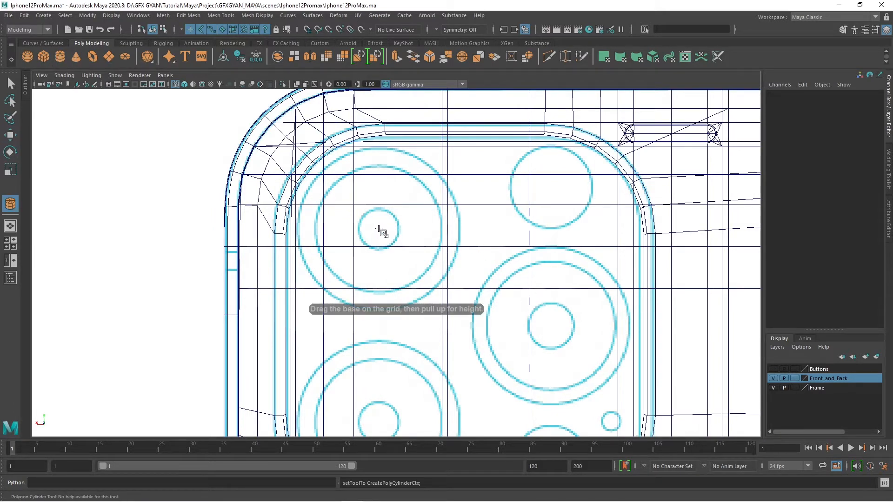
{"action": "left_click_drag", "start_coordinate": [379, 229], "coordinate": [480, 199]}
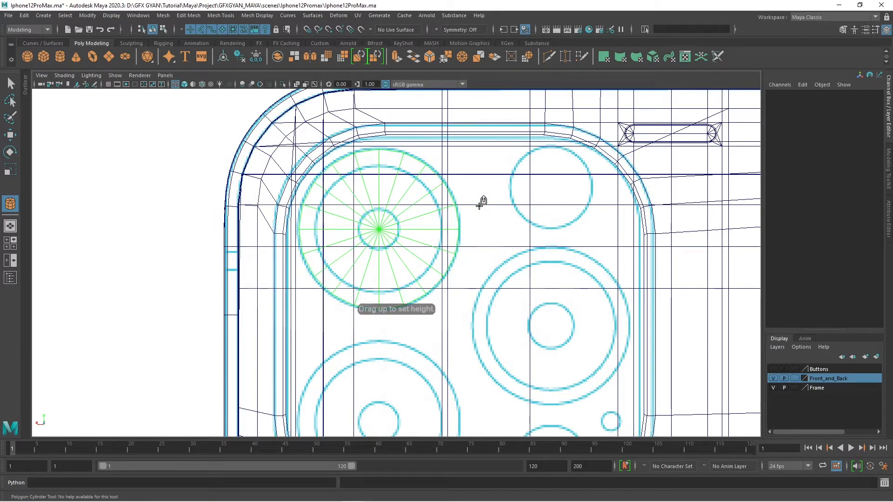
{"action": "key", "text": "w"}
Set the lens cylinder's Subdivisions Axis to 12
{"action": "key", "text": "space"}
{"action": "key", "text": "space"}
{"action": "left_click_drag", "start_coordinate": [562, 295], "coordinate": [614, 300], "text": "alt"}
{"action": "left_click_drag", "start_coordinate": [525, 357], "coordinate": [494, 306], "text": "alt"}
{"action": "left_click", "coordinate": [821, 221]}
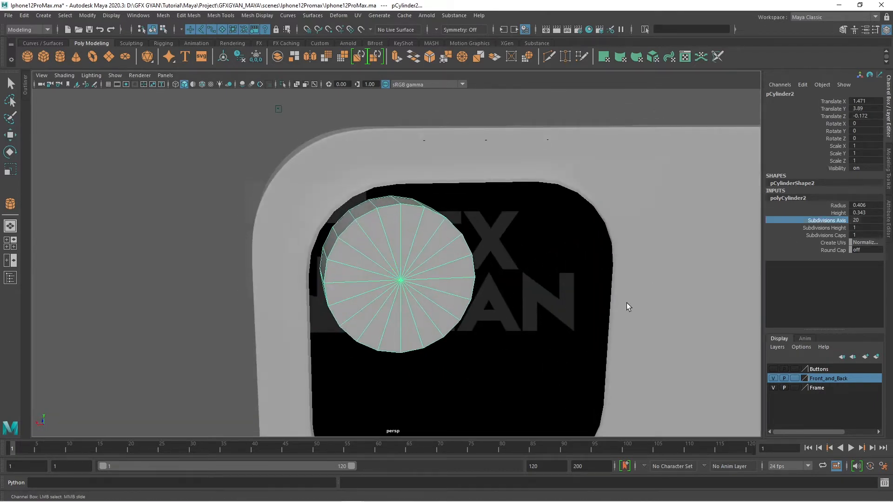
{"action": "middle_click_drag", "start_coordinate": [628, 307], "coordinate": [586, 297]}
{"action": "left_click_drag", "start_coordinate": [586, 297], "coordinate": [564, 311], "text": "alt"}
Compare the cylinder's outline and spacing from the camera rim with the blueprint's upper-left lens circle
{"action": "key", "text": "space"}
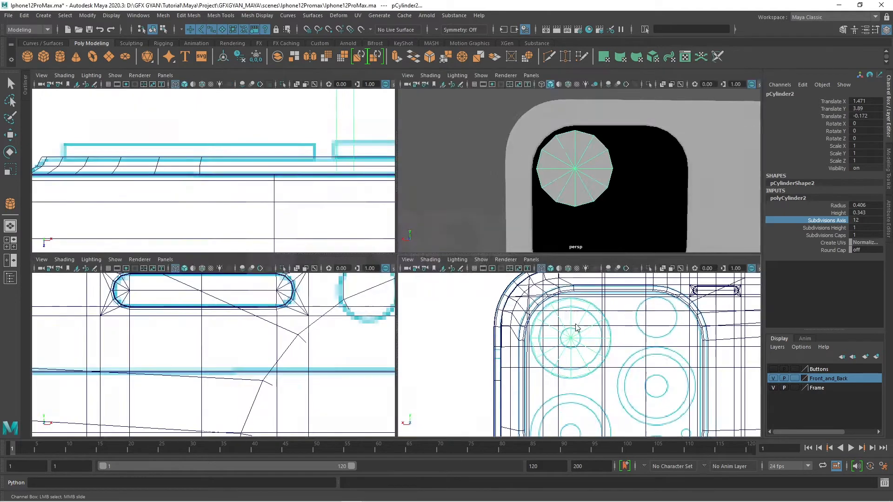
{"action": "key", "text": "space"}
{"action": "middle_click_drag", "start_coordinate": [532, 339], "coordinate": [429, 306], "text": "alt"}
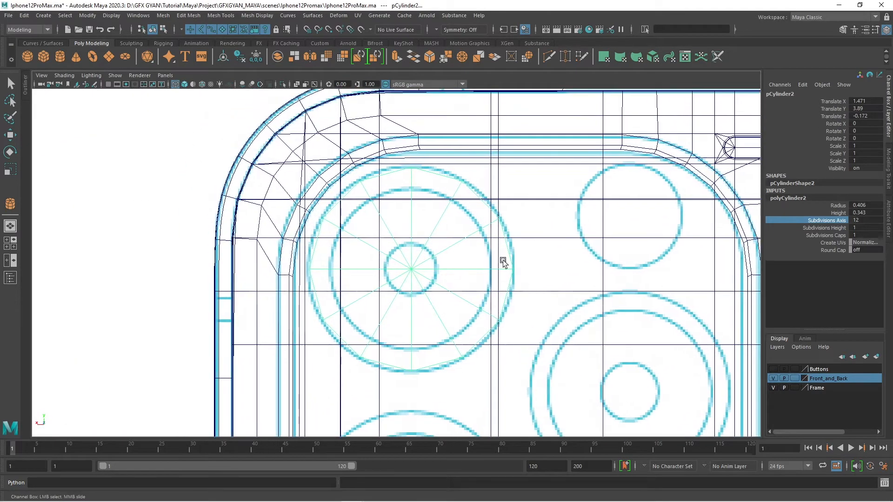
{"action": "scroll", "coordinate": [372, 190], "scroll_direction": "up", "scroll_amount": 5}
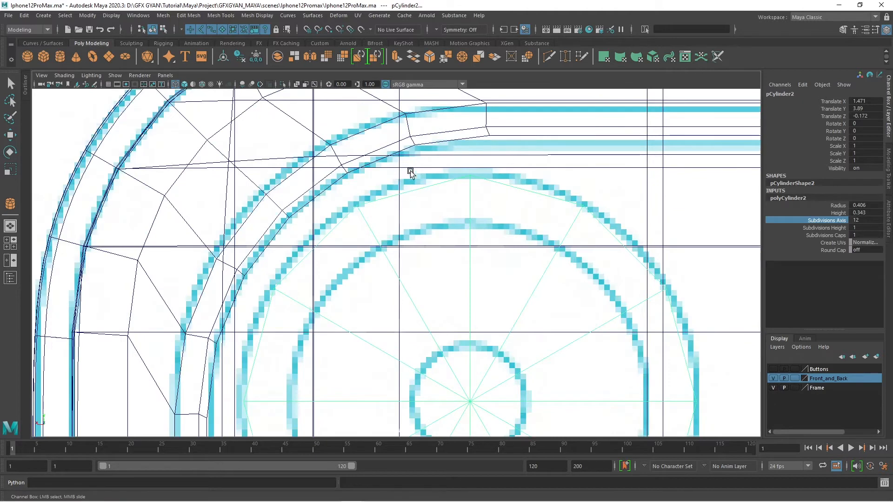
{"action": "middle_click_drag", "start_coordinate": [309, 236], "coordinate": [451, 133], "text": "alt"}
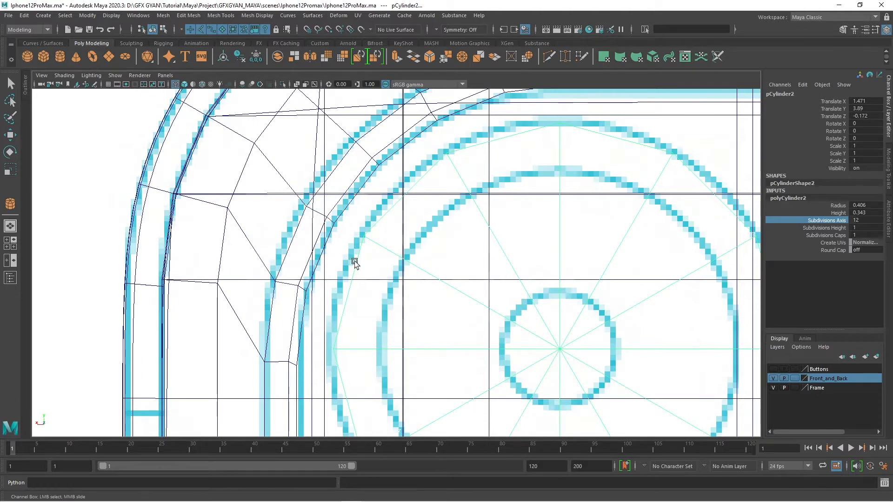
{"action": "middle_click_drag", "start_coordinate": [356, 260], "coordinate": [360, 271], "text": "alt"}
{"action": "middle_click_drag", "start_coordinate": [450, 249], "coordinate": [499, 168], "text": "alt"}
{"action": "key", "text": "space"}
{"action": "key", "text": "space"}
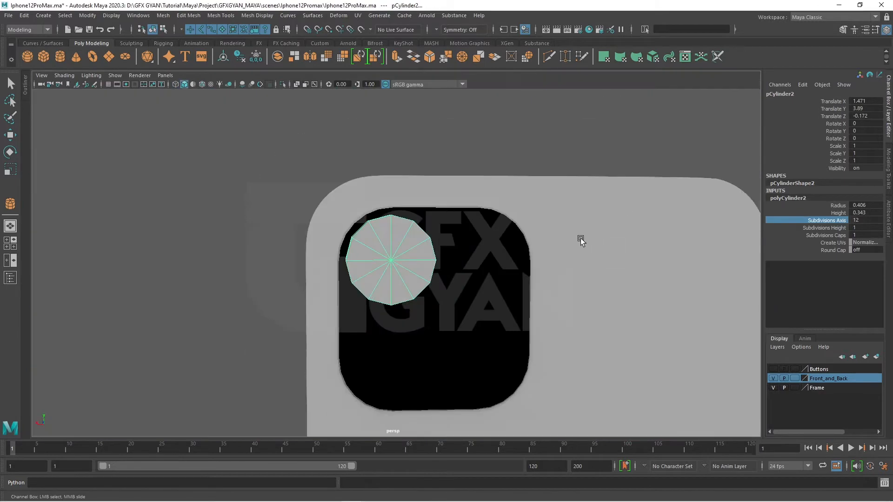
Examine the 12-sided lens cylinder against the camera opening and the blueprint's lens circles in the perspective and back views
{"action": "left_click_drag", "start_coordinate": [580, 239], "coordinate": [442, 262], "text": "alt"}
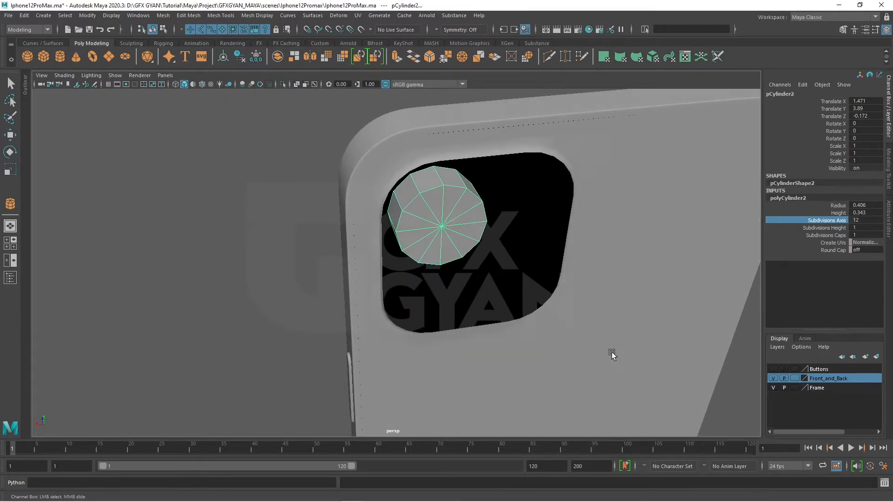
{"action": "key", "text": "space"}
{"action": "key", "text": "space"}
{"action": "scroll", "coordinate": [546, 341], "scroll_direction": "down", "scroll_amount": 5}
{"action": "scroll", "coordinate": [525, 258], "scroll_direction": "up", "scroll_amount": 2}
{"action": "scroll", "coordinate": [454, 296], "scroll_direction": "up", "scroll_amount": 2}
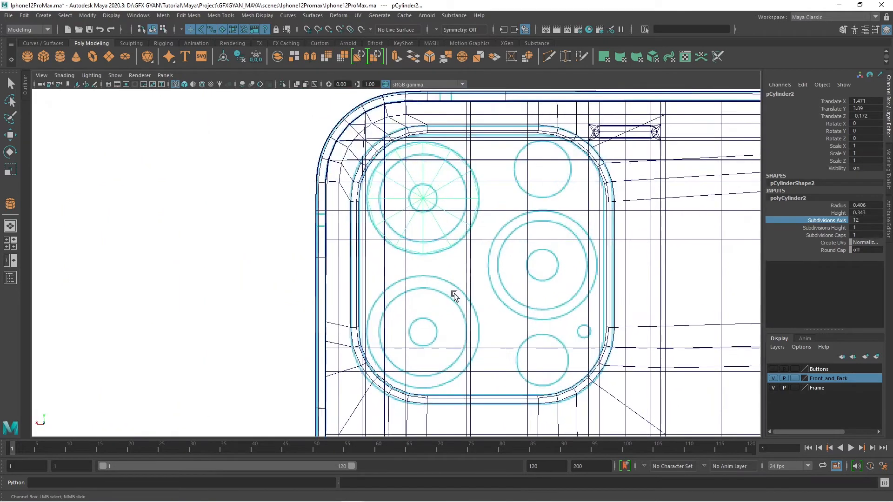
{"action": "scroll", "coordinate": [433, 227], "scroll_direction": "up", "scroll_amount": 4}
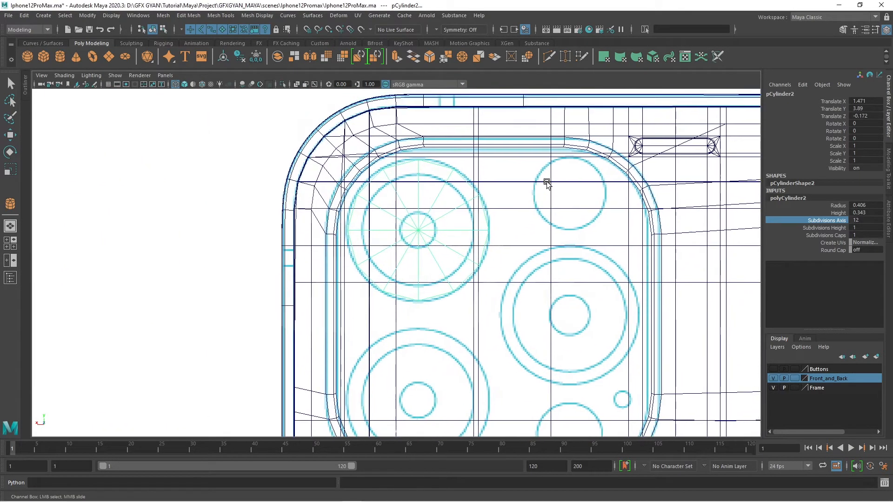
{"action": "key", "text": "space"}
{"action": "key", "text": "space"}
Delete both end-cap faces of the upper-left lens cylinder, keeping its side wall
{"action": "scroll", "coordinate": [562, 205], "scroll_direction": "up", "scroll_amount": 3}
{"action": "right_click", "coordinate": [440, 197]}
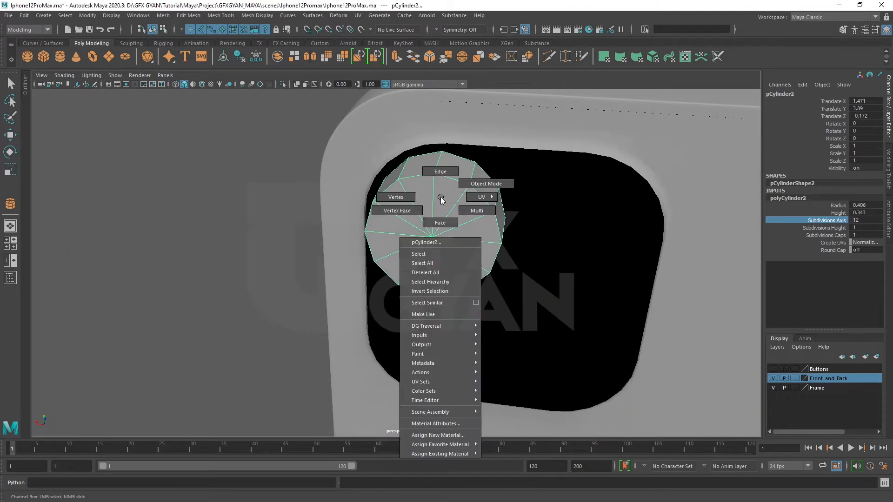
{"action": "left_click", "coordinate": [439, 223]}
{"action": "key", "text": "space"}
{"action": "key", "text": "space"}
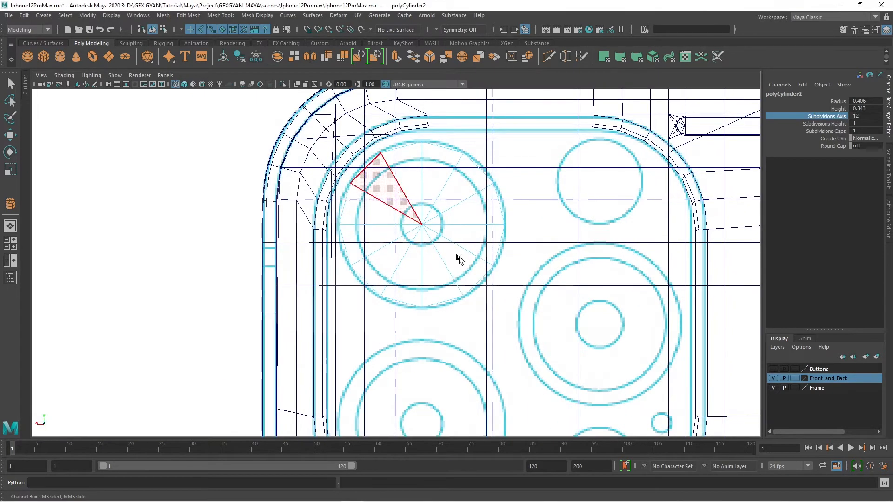
{"action": "left_click_drag", "start_coordinate": [387, 190], "coordinate": [460, 259]}
{"action": "key", "text": "Delete"}
{"action": "key", "text": "space"}
{"action": "key", "text": "space"}
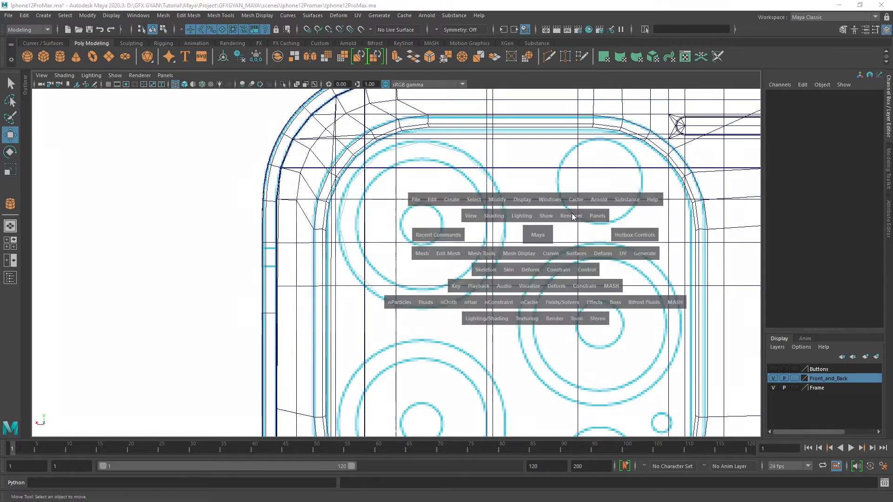
Extrude the open cylinder's outer edge loop inward as a narrow lip with a Local Translate Z of 0.0252
{"action": "right_click_drag", "start_coordinate": [412, 181], "coordinate": [401, 175]}
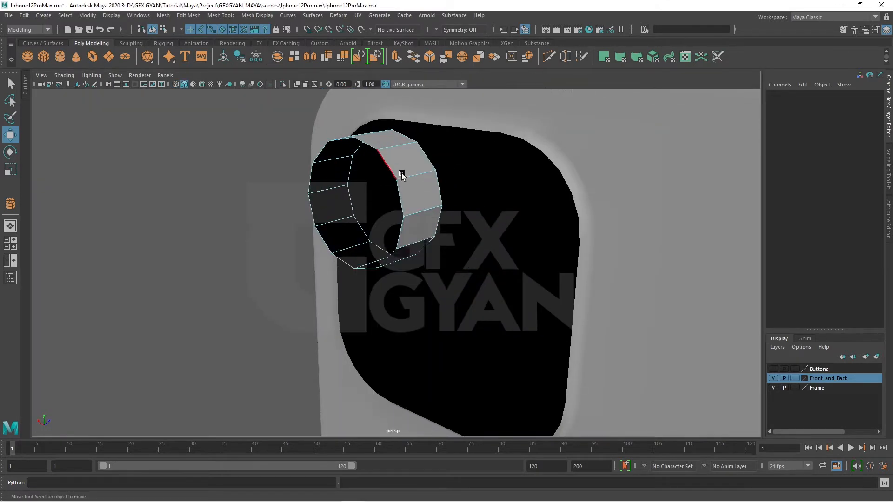
{"action": "double_click", "coordinate": [385, 164]}
{"action": "left_click_drag", "start_coordinate": [385, 163], "coordinate": [418, 95], "text": "alt"}
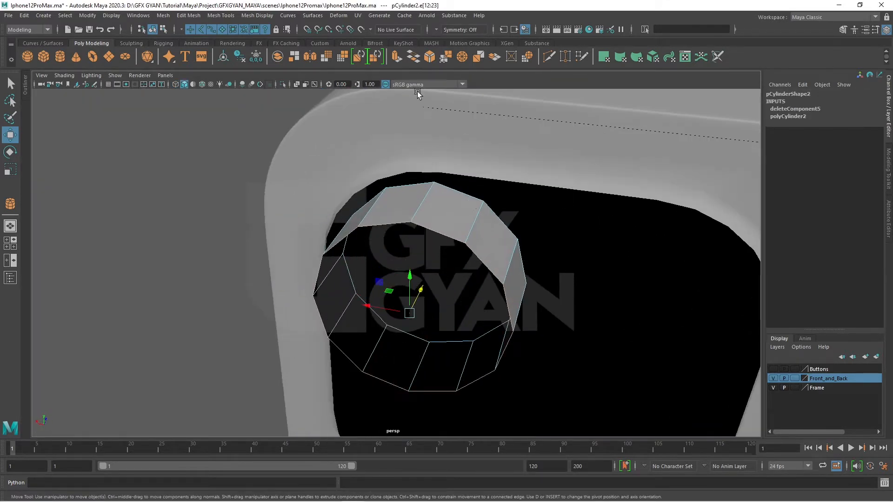
{"action": "left_click", "coordinate": [398, 59]}
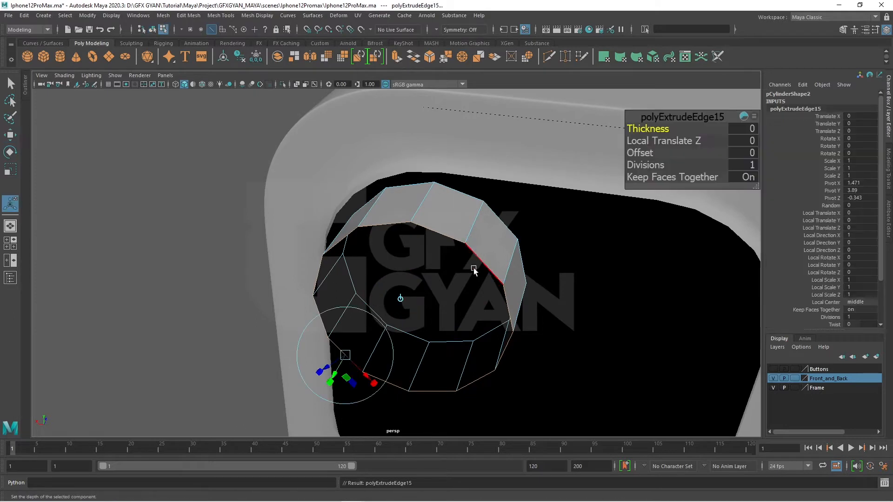
{"action": "left_click_drag", "start_coordinate": [409, 299], "coordinate": [423, 288], "text": "alt"}
{"action": "left_click_drag", "start_coordinate": [382, 341], "coordinate": [378, 331]}
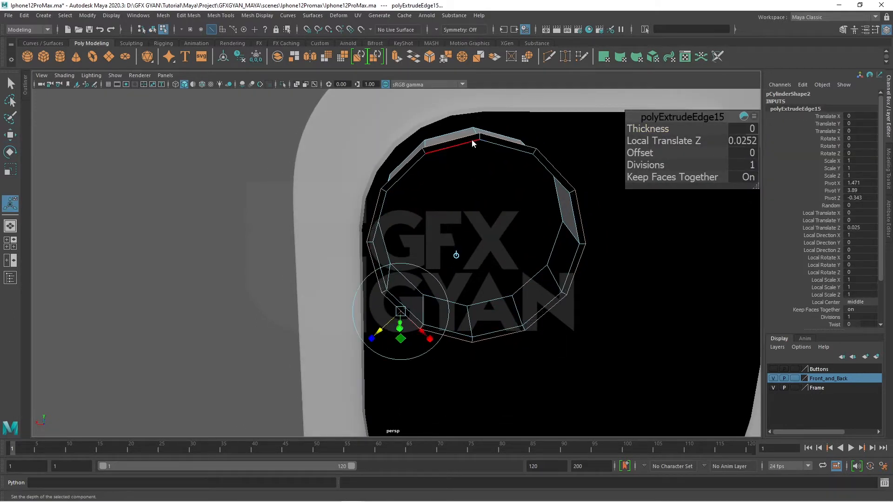
{"action": "key", "text": "q"}
{"action": "key", "text": "F8"}
Delete the cylinder's side-wall faces, keeping only the thin extruded ring
{"action": "left_click_drag", "start_coordinate": [480, 136], "coordinate": [428, 165], "text": "alt"}
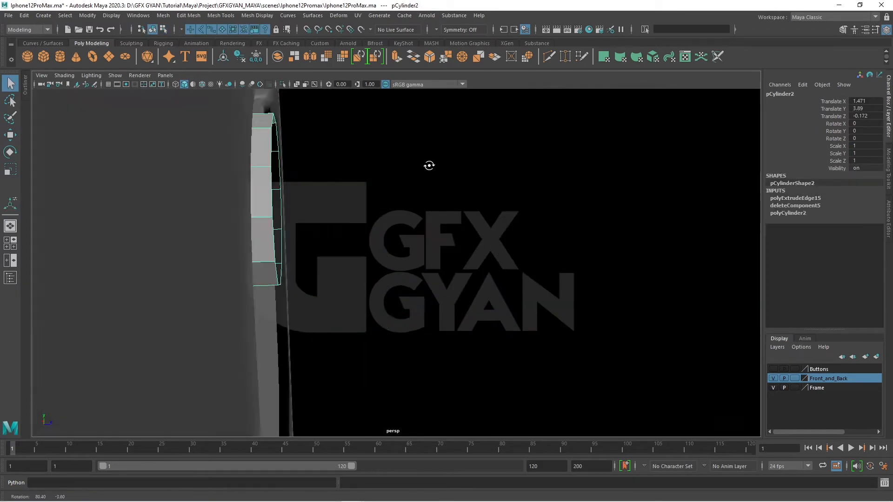
{"action": "key", "text": "f"}
{"action": "right_click_drag", "start_coordinate": [376, 189], "coordinate": [381, 204]}
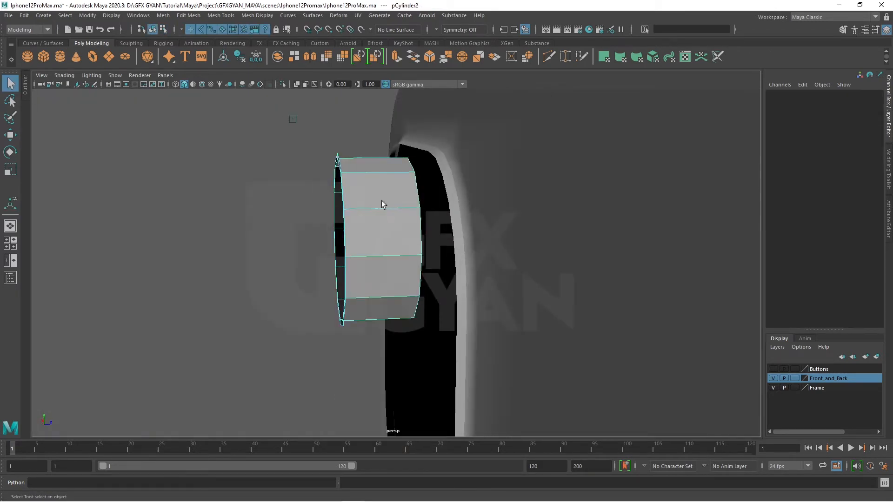
{"action": "left_click_drag", "start_coordinate": [382, 158], "coordinate": [432, 386]}
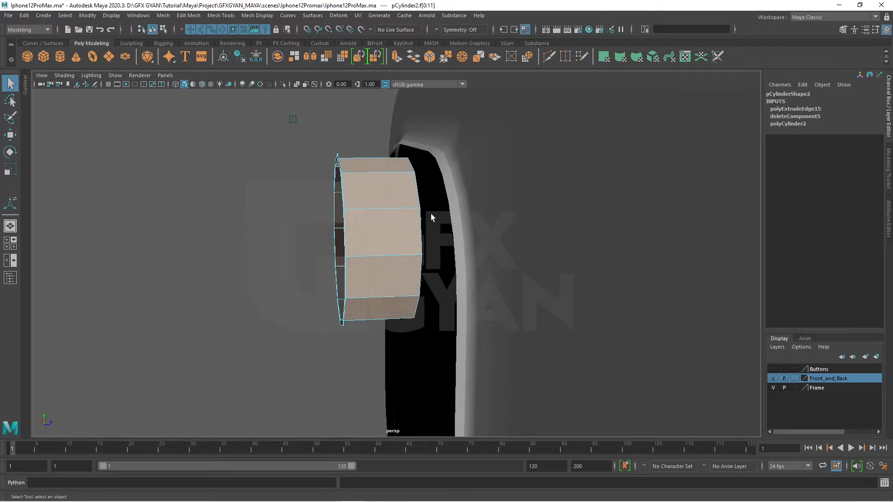
{"action": "key", "text": "Delete"}
{"action": "left_click_drag", "start_coordinate": [404, 263], "coordinate": [468, 271], "text": "alt"}
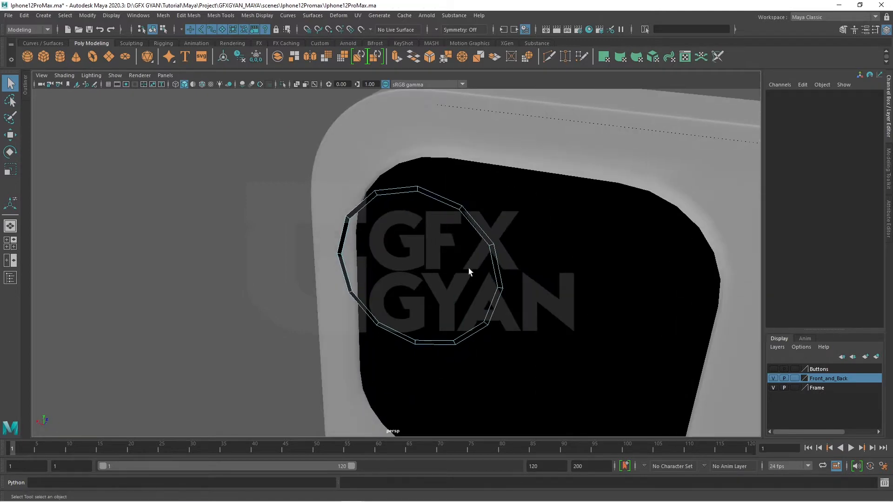
Reverse the normals of the lens ring so its faces point outward, and return to object mode
{"action": "right_click_drag", "start_coordinate": [453, 204], "coordinate": [494, 191]}
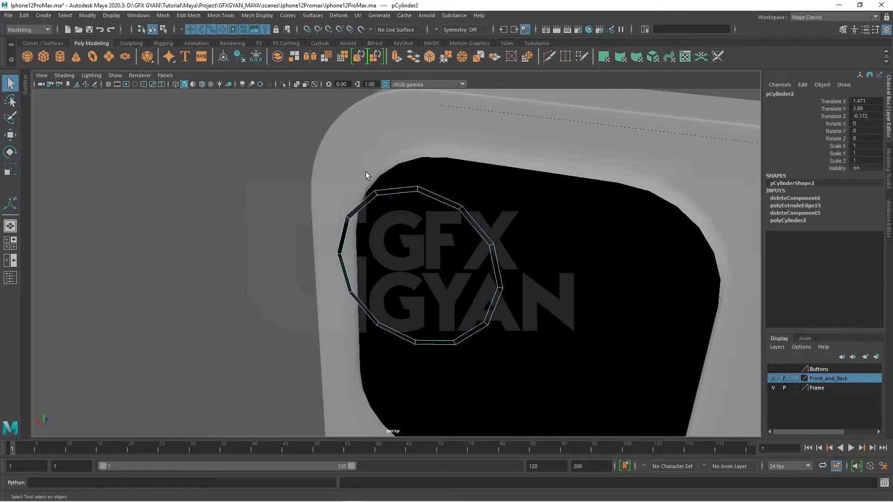
{"action": "left_click", "coordinate": [221, 15]}
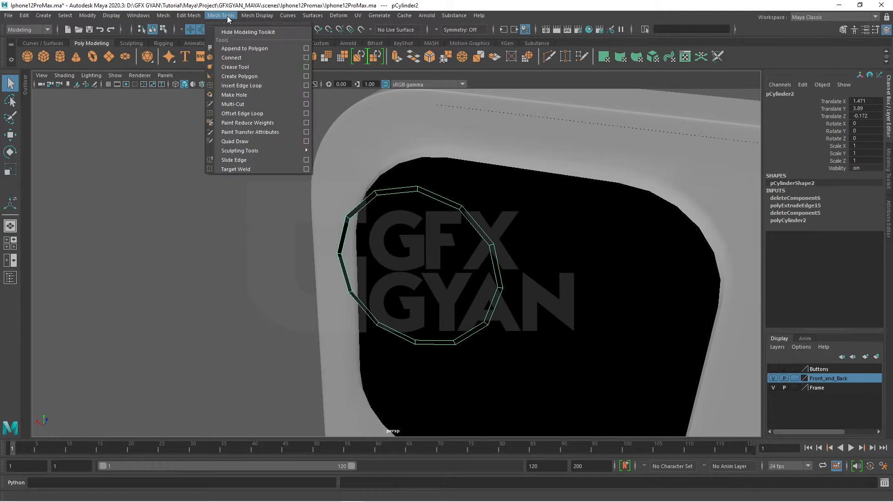
{"action": "mouse_move", "coordinate": [251, 16]}
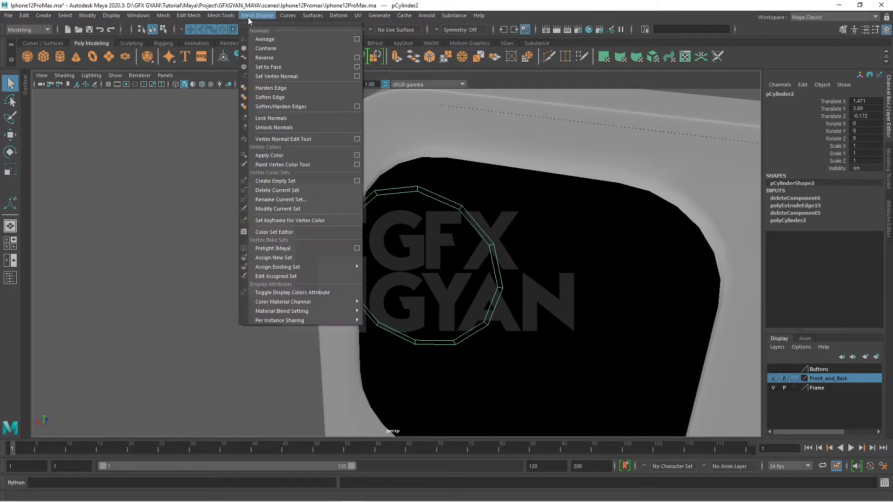
{"action": "left_click", "coordinate": [269, 57]}
{"action": "left_click_drag", "start_coordinate": [254, 316], "coordinate": [403, 262], "text": "alt"}
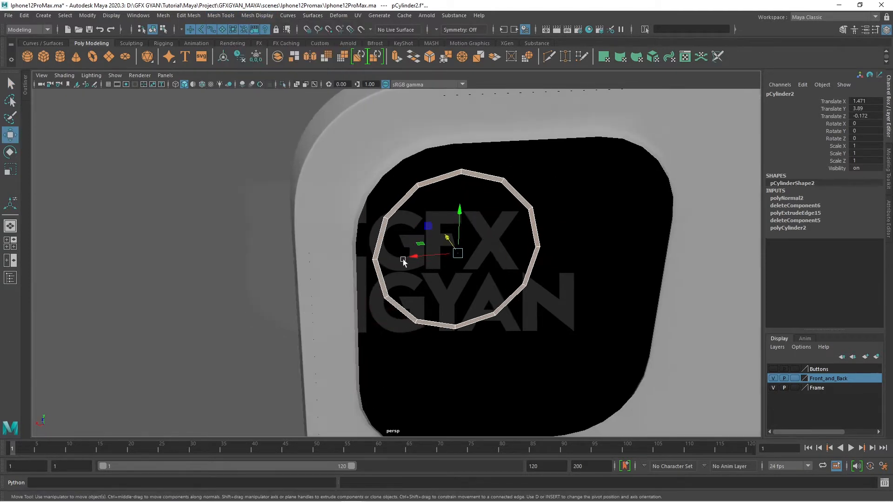
{"action": "right_click_drag", "start_coordinate": [441, 180], "coordinate": [488, 162]}
{"action": "left_click", "coordinate": [224, 199]}
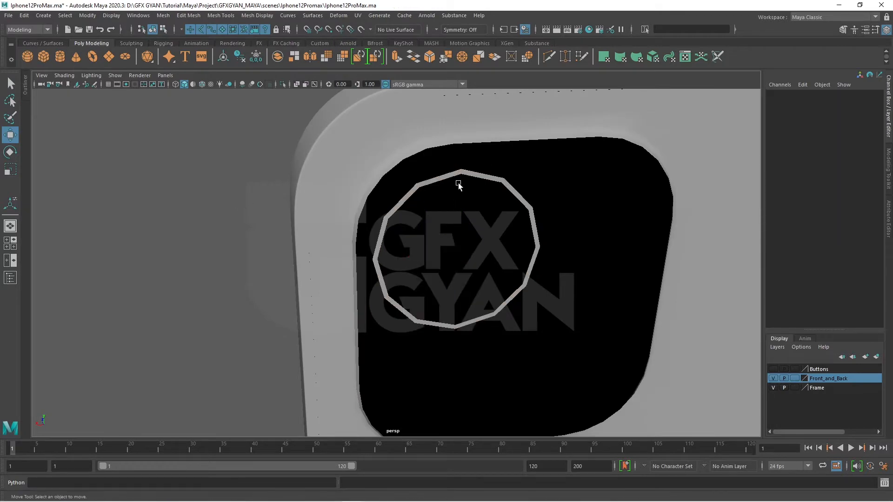
Center the pivot on the lens ring
{"action": "left_click", "coordinate": [459, 174]}
{"action": "left_click_drag", "start_coordinate": [472, 266], "coordinate": [461, 288], "text": "alt"}
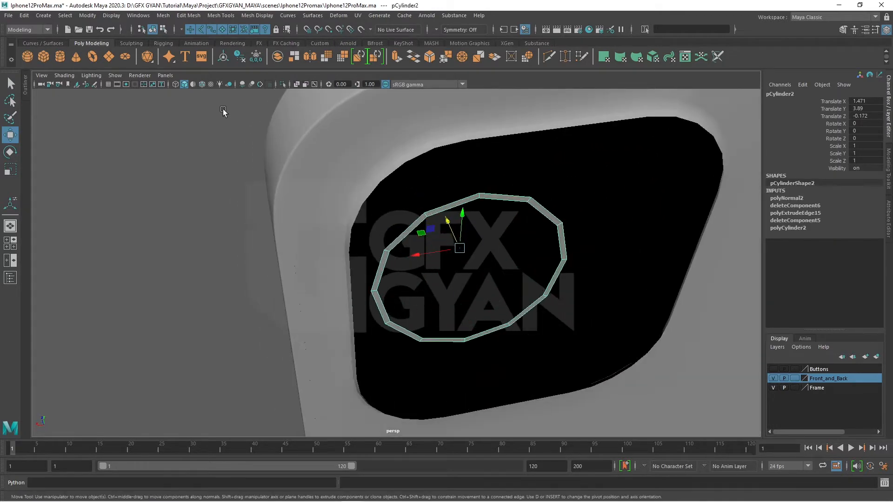
{"action": "left_click", "coordinate": [87, 15]}
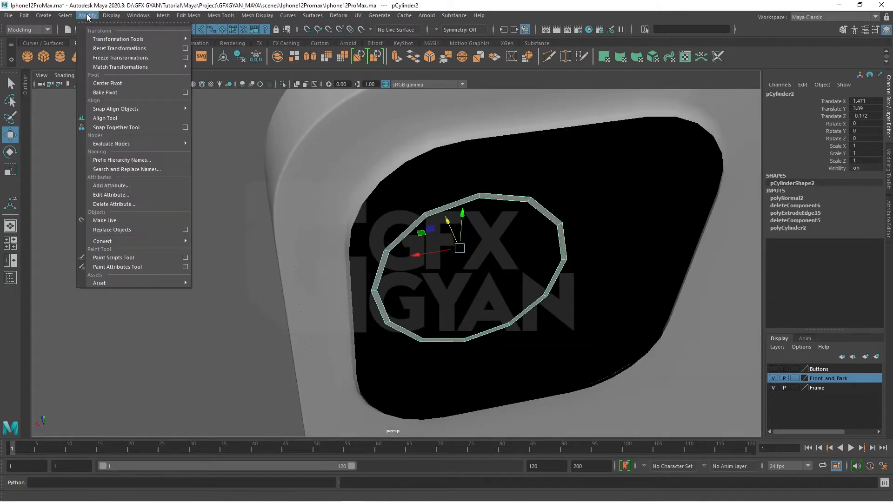
{"action": "left_click", "coordinate": [110, 86]}
{"action": "mouse_move", "coordinate": [536, 301]}
{"action": "left_mouse_down", "text": "alt"}
{"action": "mouse_move", "coordinate": [472, 282]}
{"action": "mouse_move", "coordinate": [545, 307]}
{"action": "left_mouse_up", "text": "alt"}
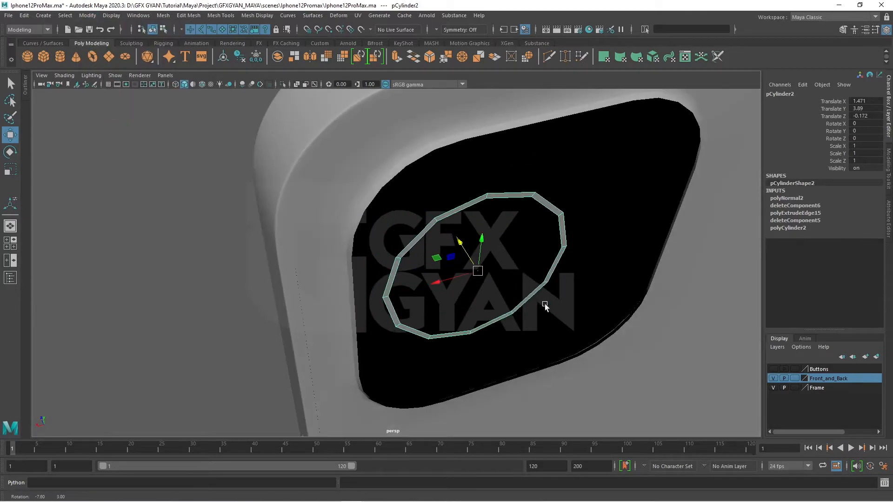
Move the ring in depth in the top view onto the camera bump's surface, at Translate Z 0.116
{"action": "key", "text": "space"}
{"action": "key", "text": "space"}
{"action": "middle_click_drag", "start_coordinate": [457, 300], "coordinate": [269, 324], "text": "alt"}
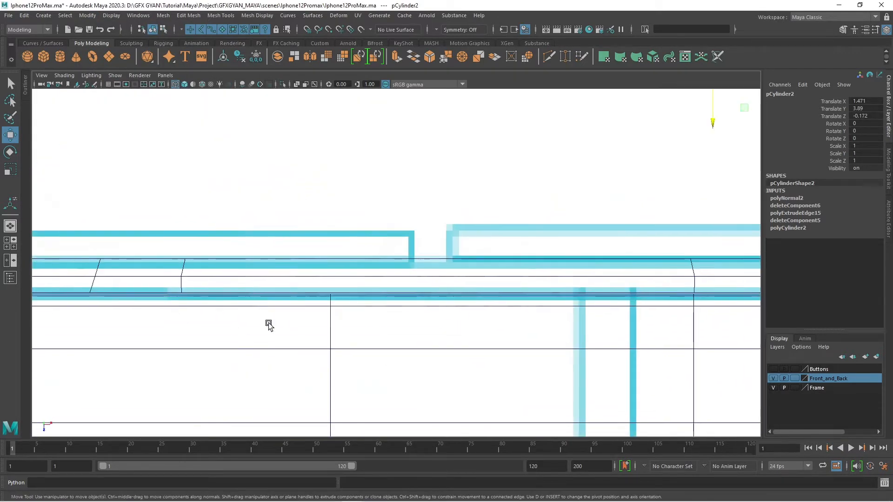
{"action": "scroll", "coordinate": [524, 334], "scroll_direction": "down", "scroll_amount": 8}
{"action": "scroll", "coordinate": [470, 388], "scroll_direction": "up", "scroll_amount": 8}
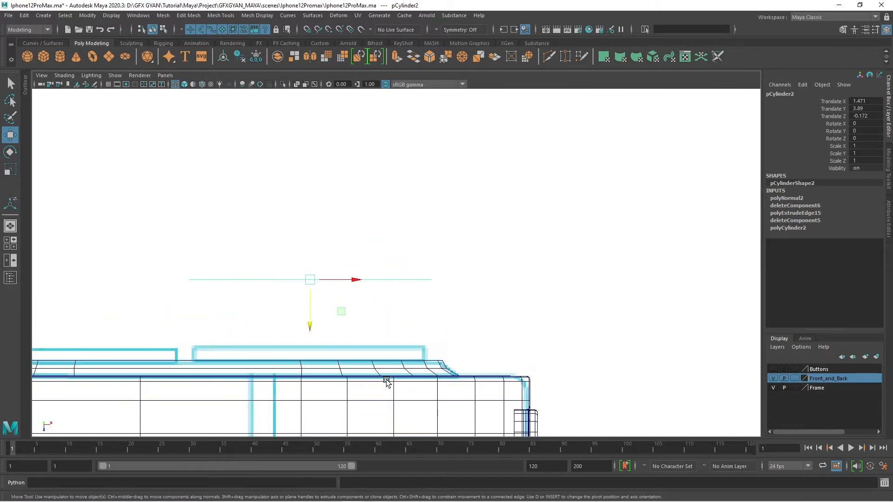
{"action": "left_click_drag", "start_coordinate": [309, 326], "coordinate": [299, 408]}
{"action": "scroll", "coordinate": [313, 408], "scroll_direction": "up", "scroll_amount": 5}
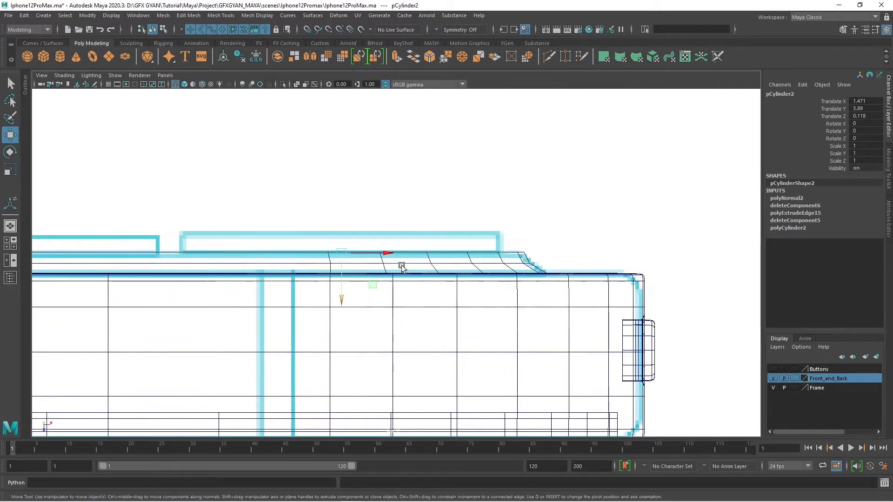
{"action": "scroll", "coordinate": [320, 337], "scroll_direction": "up", "scroll_amount": 1}
{"action": "left_click_drag", "start_coordinate": [284, 290], "coordinate": [283, 287]}
{"action": "key", "text": "space"}
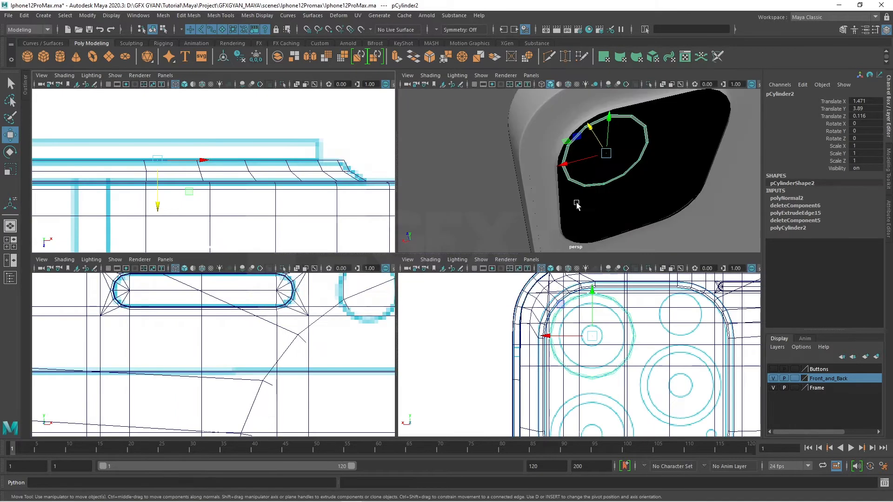
{"action": "key", "text": "space"}
{"action": "left_click", "coordinate": [395, 365]}
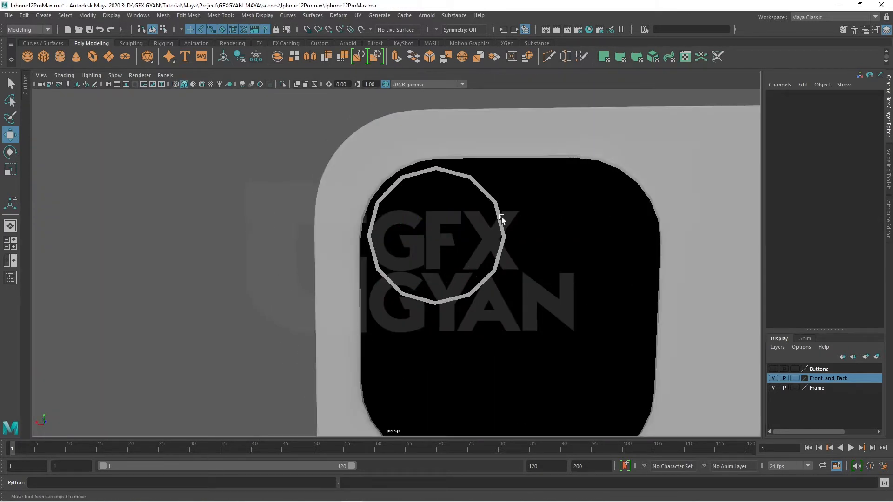
Duplicate the ring onto the lower-left lens at Translate Y 2.916 and the middle-right lens at X 0.603, Y 3.396
{"action": "left_click", "coordinate": [502, 218]}
{"action": "key", "text": "space"}
{"action": "key", "text": "space"}
{"action": "middle_click_drag", "start_coordinate": [487, 304], "coordinate": [491, 259], "text": "alt"}
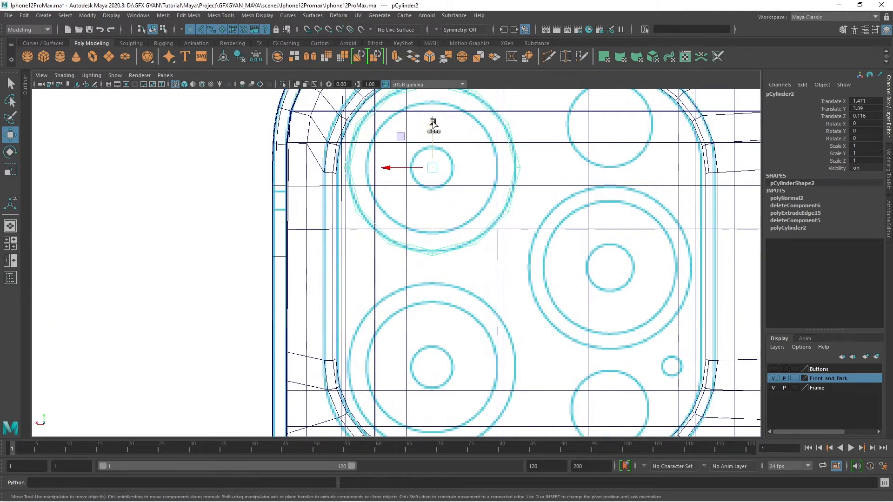
{"action": "left_click_drag", "start_coordinate": [433, 122], "coordinate": [438, 322], "text": "shift"}
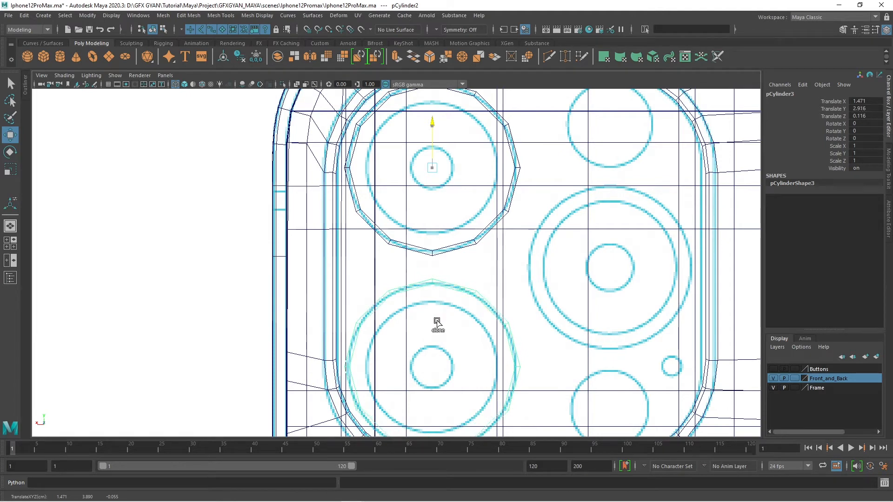
{"action": "left_click_drag", "start_coordinate": [436, 322], "coordinate": [436, 321], "text": "shift"}
{"action": "middle_click_drag", "start_coordinate": [493, 333], "coordinate": [399, 243], "text": "alt"}
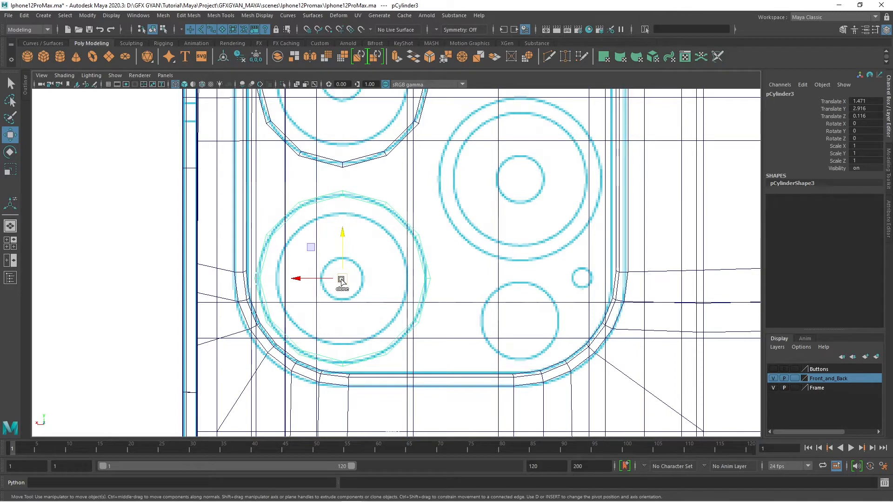
{"action": "mouse_move", "coordinate": [342, 280]}
{"action": "left_mouse_down", "text": "shift"}
{"action": "mouse_move", "coordinate": [504, 176]}
{"action": "mouse_move", "coordinate": [526, 180]}
{"action": "mouse_move", "coordinate": [519, 181]}
{"action": "left_mouse_up", "text": "shift"}
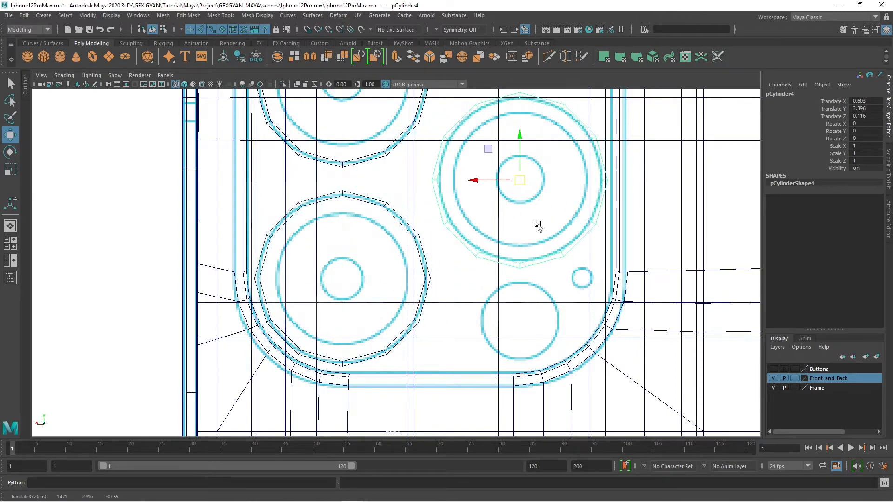
Duplicate the ring onto the upper-right flash circle at X 0.594, Y 4.116 and scale the copy uniformly to 0.499
{"action": "mouse_move", "coordinate": [564, 249]}
{"action": "middle_mouse_down", "text": "alt"}
{"action": "mouse_move", "coordinate": [448, 269]}
{"action": "mouse_move", "coordinate": [411, 301]}
{"action": "middle_mouse_up", "text": "alt"}
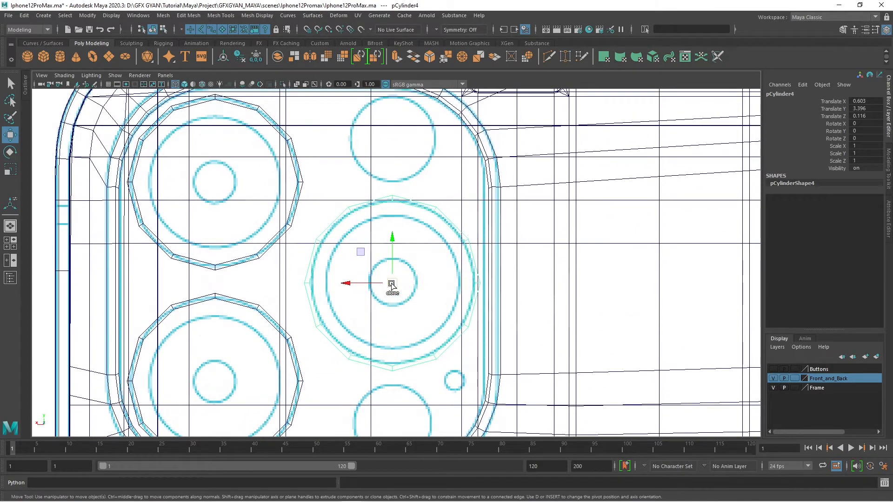
{"action": "left_click_drag", "start_coordinate": [391, 285], "coordinate": [394, 136], "text": "shift"}
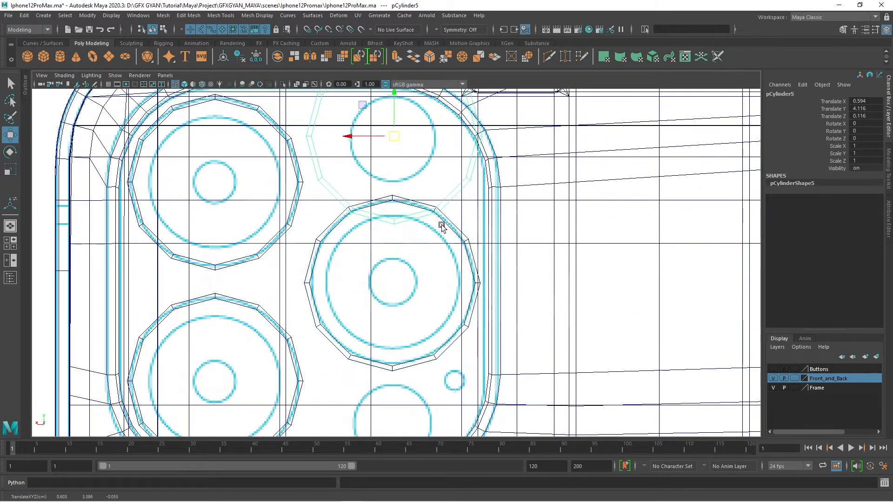
{"action": "middle_click_drag", "start_coordinate": [441, 226], "coordinate": [446, 284], "text": "alt"}
{"action": "key", "text": "r"}
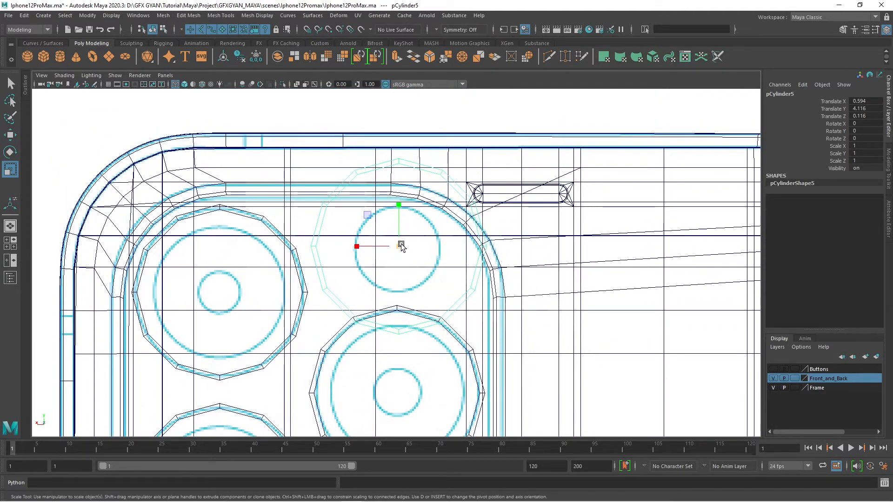
{"action": "left_click_drag", "start_coordinate": [399, 246], "coordinate": [338, 299]}
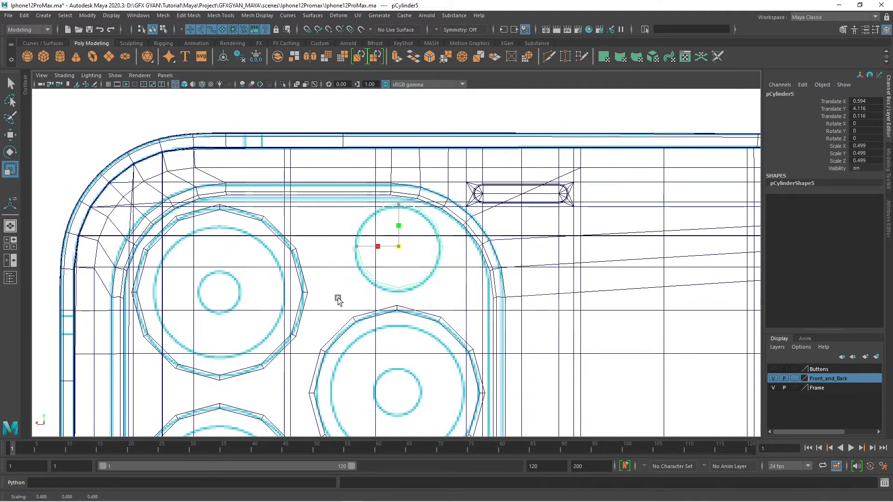
Nudge the upper-right ring copy to line up with the flash circle, at Translate X 0.599, Y 4.109
{"action": "key", "text": "w"}
{"action": "left_click_drag", "start_coordinate": [400, 202], "coordinate": [399, 205]}
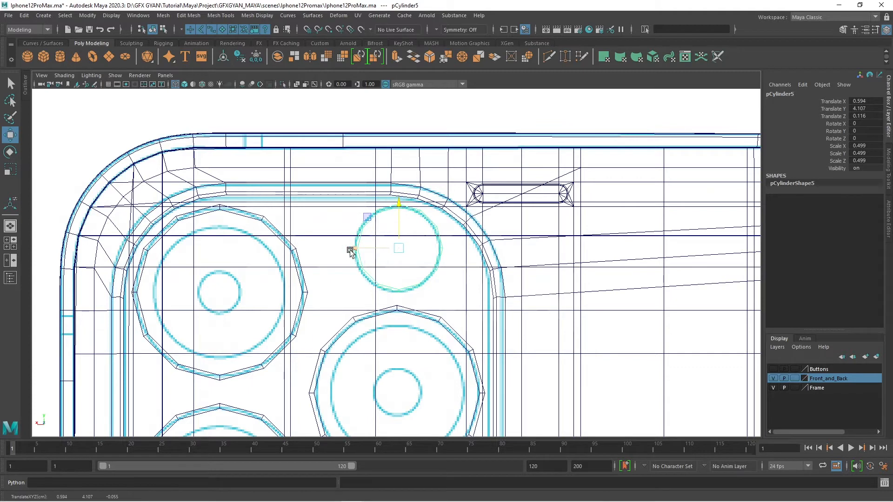
{"action": "left_click_drag", "start_coordinate": [348, 249], "coordinate": [346, 249]}
{"action": "left_click_drag", "start_coordinate": [400, 207], "coordinate": [399, 208]}
Duplicate the small ring onto the lower-right circle at Translate X 0.605, Y 2.705 and scale the copy uniformly to 0.479
{"action": "middle_click_drag", "start_coordinate": [396, 208], "coordinate": [390, 99], "text": "alt"}
{"action": "left_click_drag", "start_coordinate": [390, 99], "coordinate": [390, 386], "text": "shift"}
{"action": "middle_click_drag", "start_coordinate": [391, 388], "coordinate": [374, 242], "text": "alt"}
{"action": "right_click_drag", "start_coordinate": [375, 244], "coordinate": [391, 303], "text": "alt"}
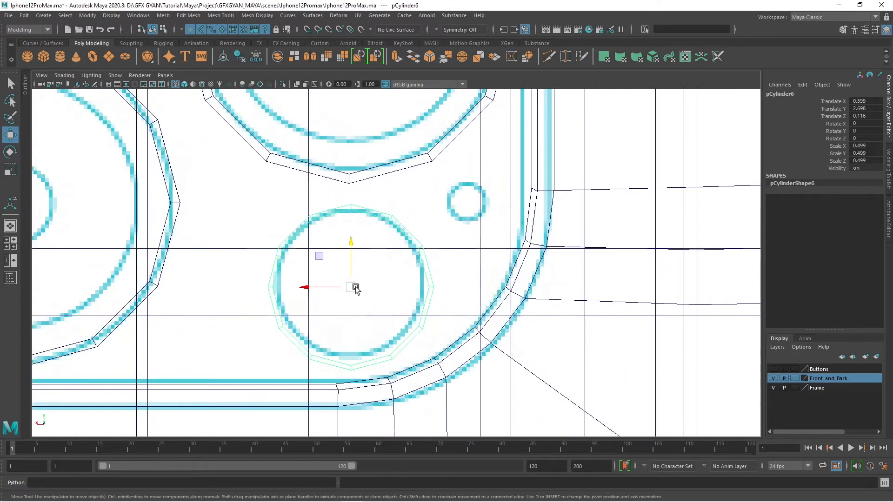
{"action": "left_click_drag", "start_coordinate": [356, 288], "coordinate": [343, 289]}
{"action": "key", "text": "r"}
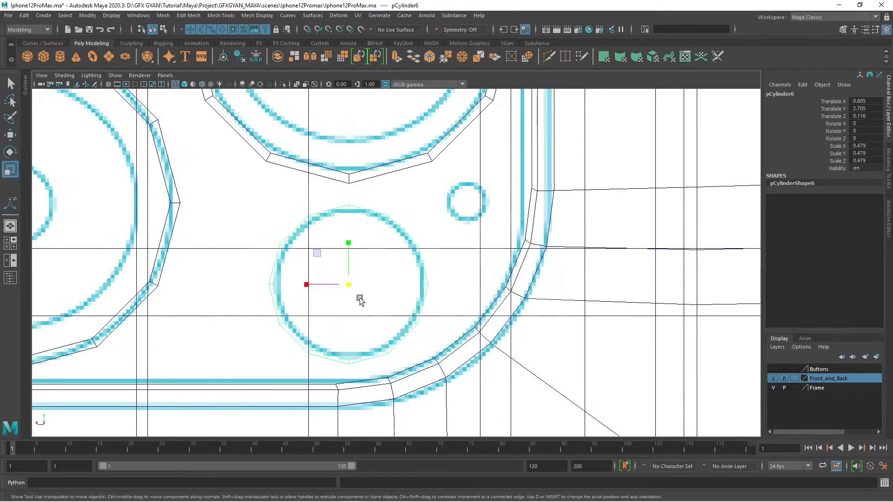
{"action": "key", "text": "w"}
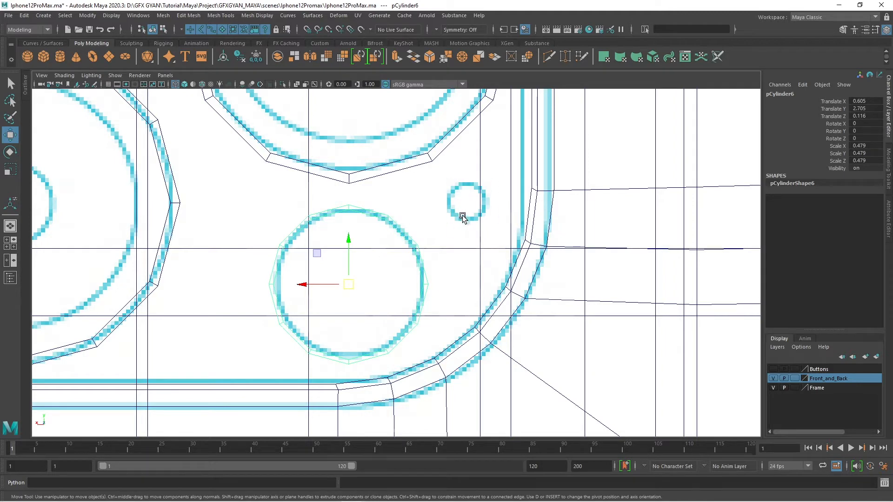
Isolate all five camera rings in the shaded perspective view
{"action": "scroll", "coordinate": [360, 285], "scroll_direction": "down", "scroll_amount": 5}
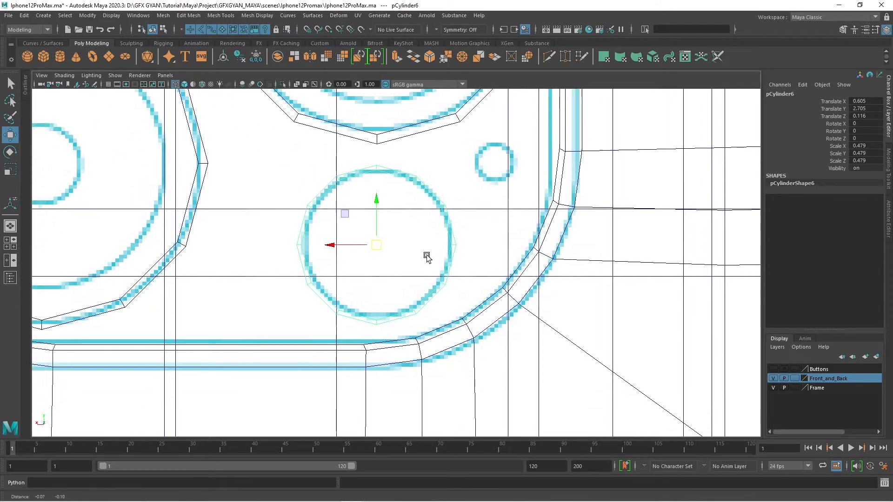
{"action": "key", "text": "5"}
{"action": "scroll", "coordinate": [583, 247], "scroll_direction": "down", "scroll_amount": 5}
{"action": "left_click_drag", "start_coordinate": [583, 247], "coordinate": [582, 286], "text": "alt"}
{"action": "middle_click_drag", "start_coordinate": [650, 322], "coordinate": [620, 291], "text": "alt"}
{"action": "scroll", "coordinate": [620, 289], "scroll_direction": "up", "scroll_amount": 4}
{"action": "left_click_drag", "start_coordinate": [446, 319], "coordinate": [476, 297], "text": "alt"}
{"action": "left_click", "coordinate": [409, 272], "text": "shift"}
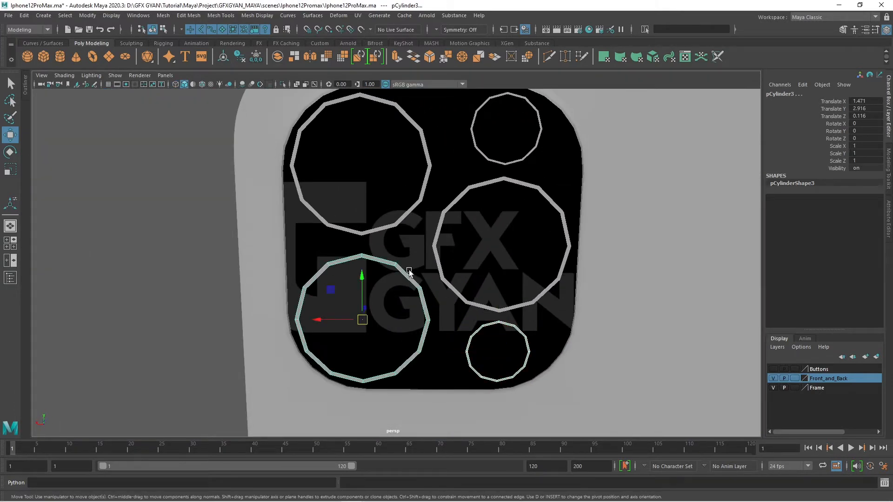
{"action": "left_click", "coordinate": [440, 221], "text": "shift"}
{"action": "left_click", "coordinate": [424, 191], "text": "shift"}
{"action": "left_click", "coordinate": [474, 148]}
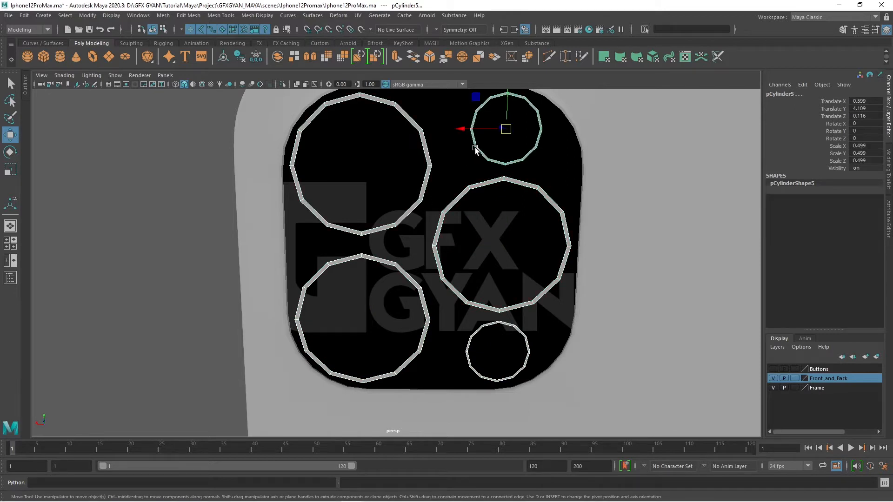
{"action": "key", "text": "ctrl+1"}
{"action": "left_click", "coordinate": [632, 285]}
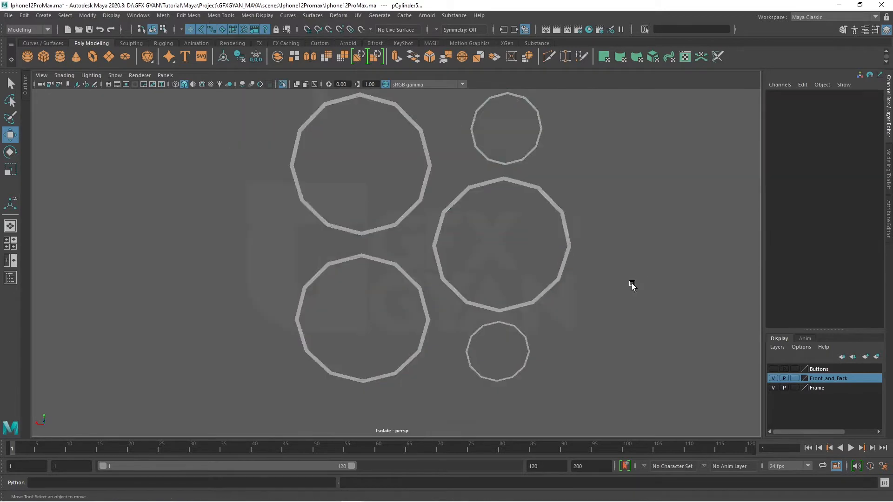
Combine the five isolated rings into a single mesh
{"action": "left_click_drag", "start_coordinate": [632, 285], "coordinate": [534, 296], "text": "alt"}
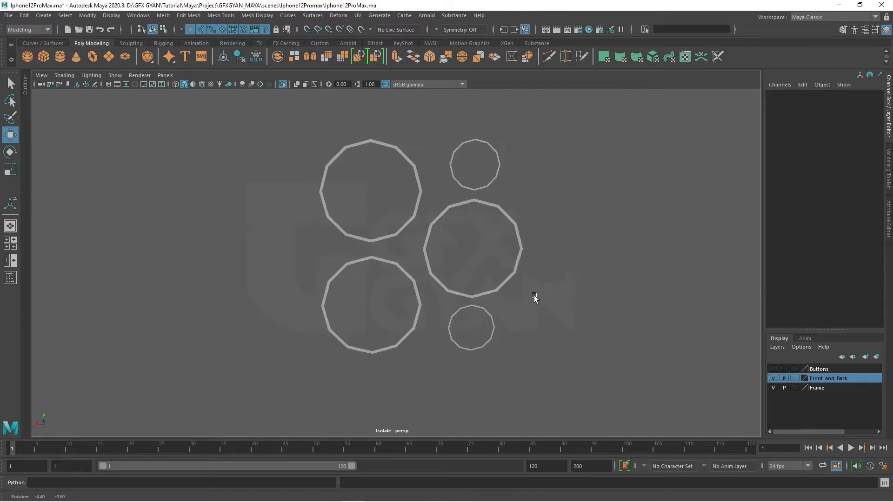
{"action": "middle_click_drag", "start_coordinate": [498, 284], "coordinate": [495, 323], "text": "alt"}
{"action": "scroll", "coordinate": [495, 323], "scroll_direction": "up", "scroll_amount": 3}
{"action": "scroll", "coordinate": [475, 307], "scroll_direction": "down", "scroll_amount": 3}
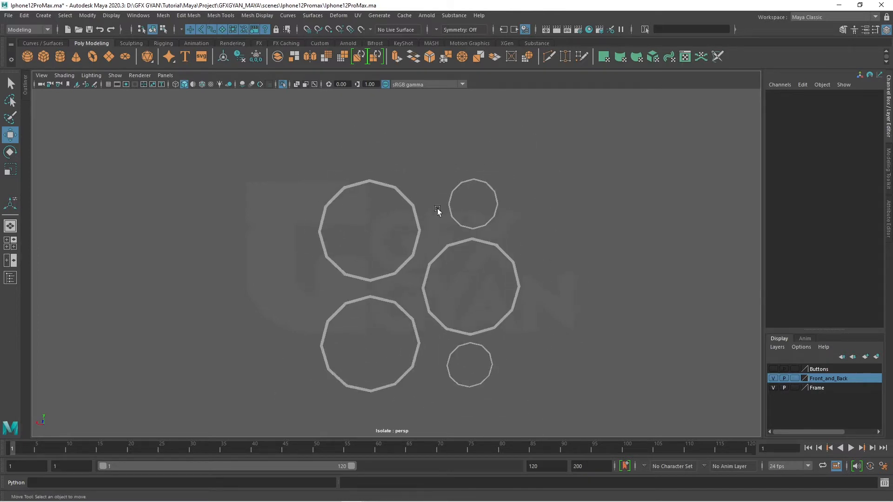
{"action": "left_click_drag", "start_coordinate": [554, 164], "coordinate": [304, 398]}
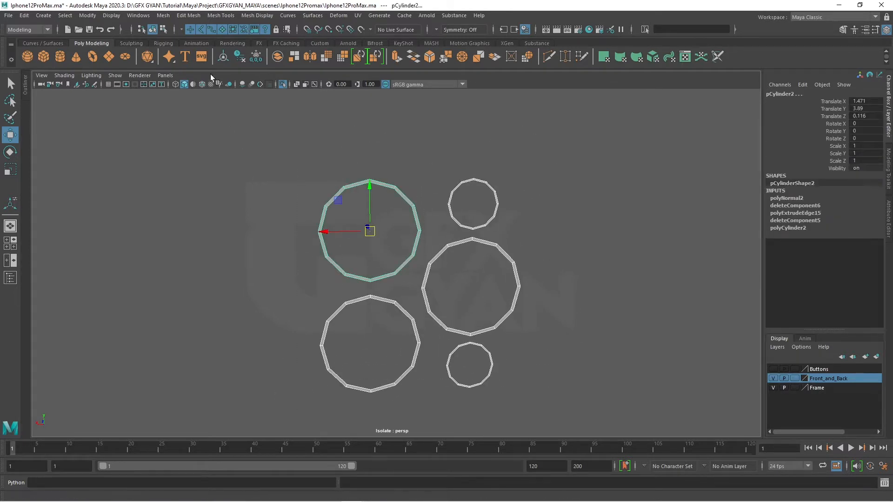
{"action": "left_click", "coordinate": [162, 15]}
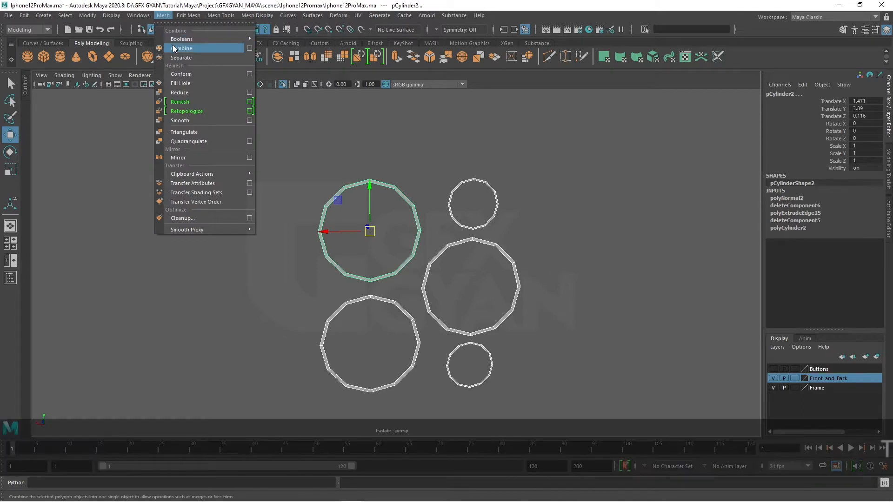
{"action": "left_click", "coordinate": [175, 48]}
{"action": "left_click", "coordinate": [549, 310]}
Bridge the two pairs of facing outer edges between the upper-left and lower-left lens rings
{"action": "scroll", "coordinate": [494, 389], "scroll_direction": "up", "scroll_amount": 5}
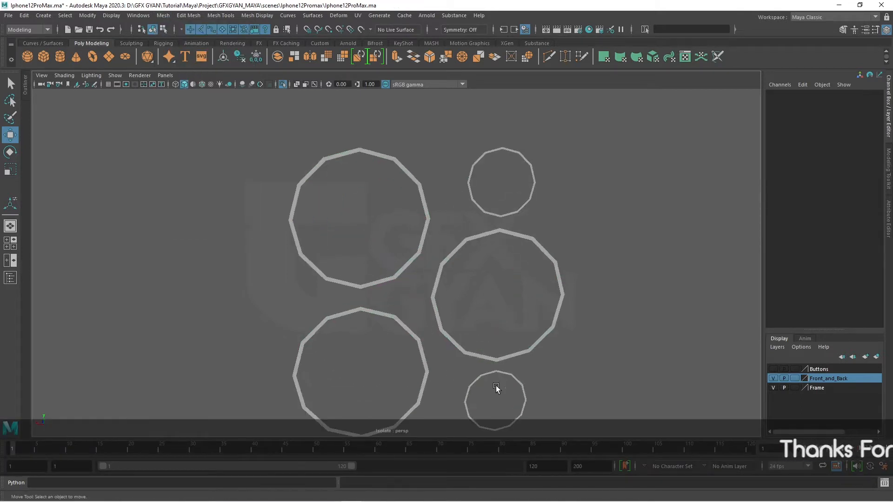
{"action": "left_click", "coordinate": [392, 213]}
{"action": "right_click_drag", "start_coordinate": [392, 213], "coordinate": [394, 185]}
{"action": "left_click", "coordinate": [415, 211]}
{"action": "left_click", "coordinate": [405, 259], "text": "shift"}
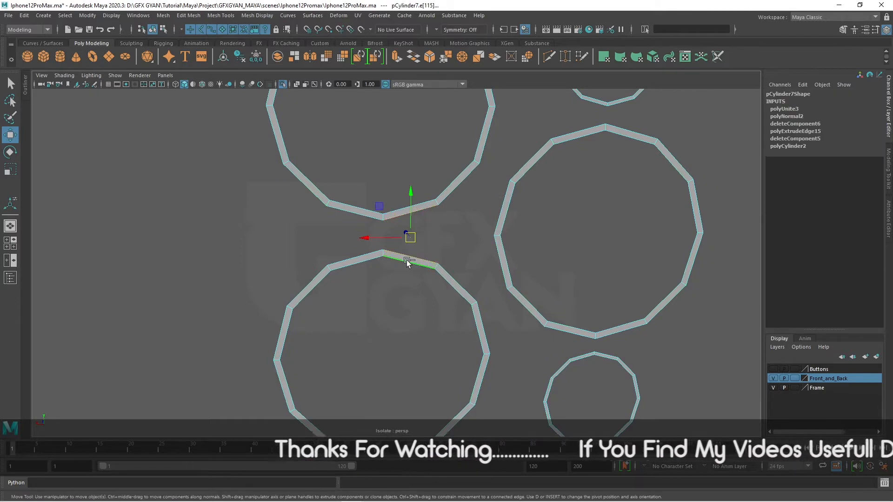
{"action": "middle_click_drag", "start_coordinate": [408, 233], "coordinate": [408, 313], "text": "alt"}
{"action": "left_click", "coordinate": [413, 58]}
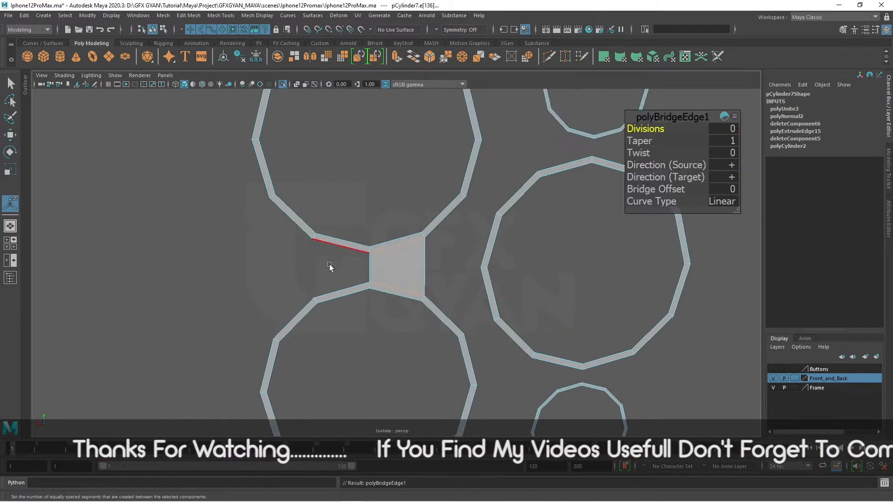
{"action": "left_click", "coordinate": [361, 287], "text": "shift"}
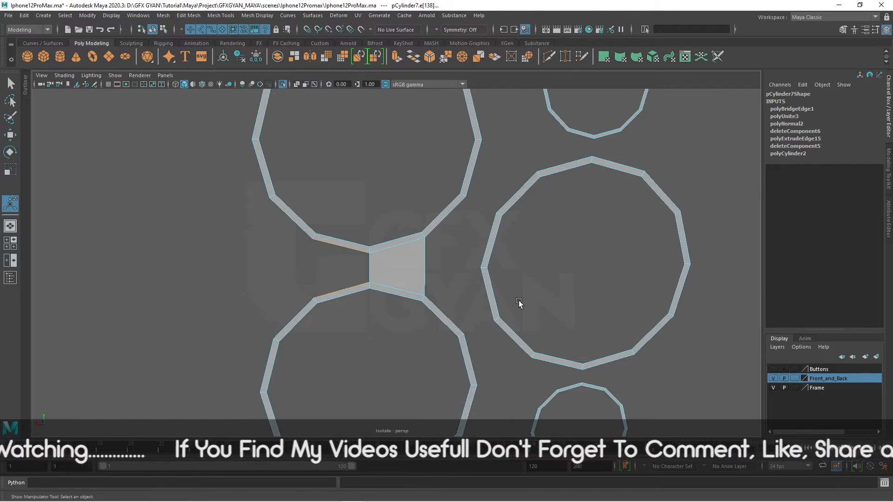
{"action": "key", "text": "g"}
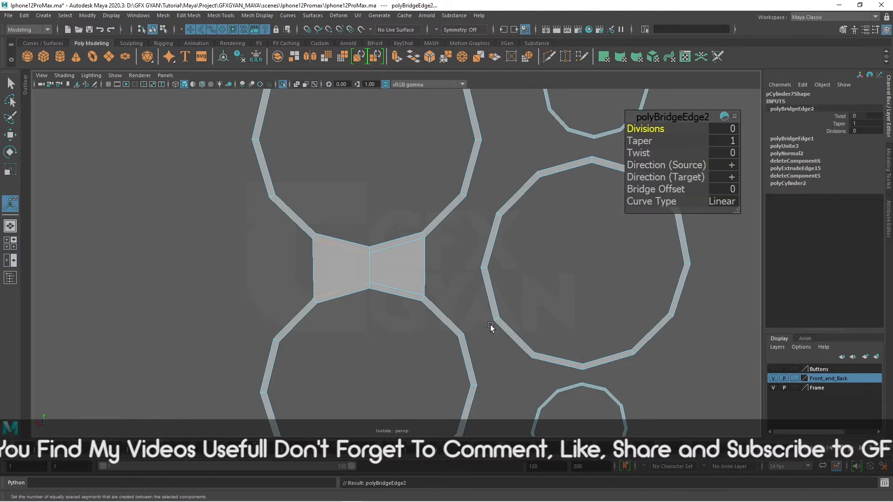
Bridge two adjacent pairs of facing edges between the upper-left and middle-right lens rings
{"action": "middle_click_drag", "start_coordinate": [488, 324], "coordinate": [478, 358], "text": "alt"}
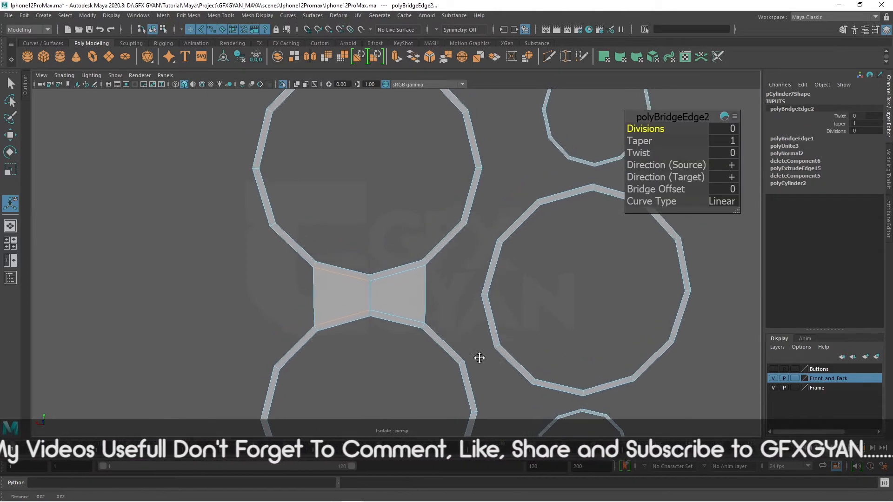
{"action": "left_click", "coordinate": [438, 256]}
{"action": "key", "text": "g"}
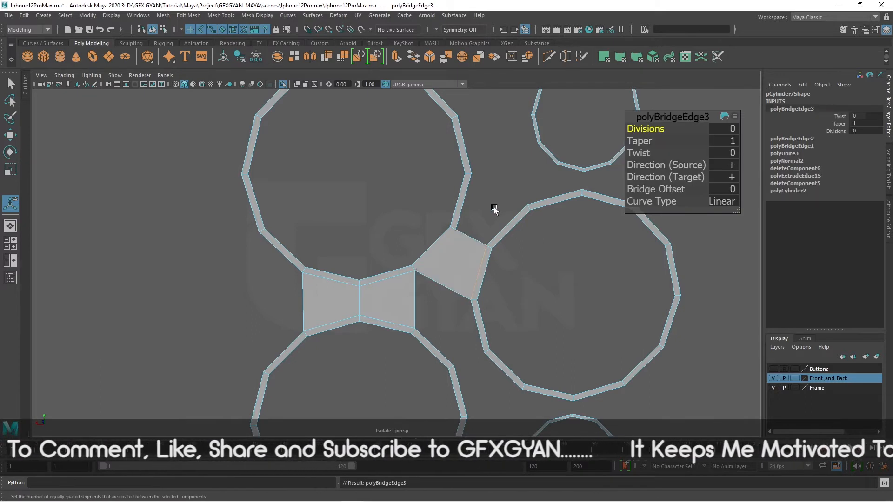
{"action": "left_click", "coordinate": [489, 215]}
{"action": "key", "text": "g"}
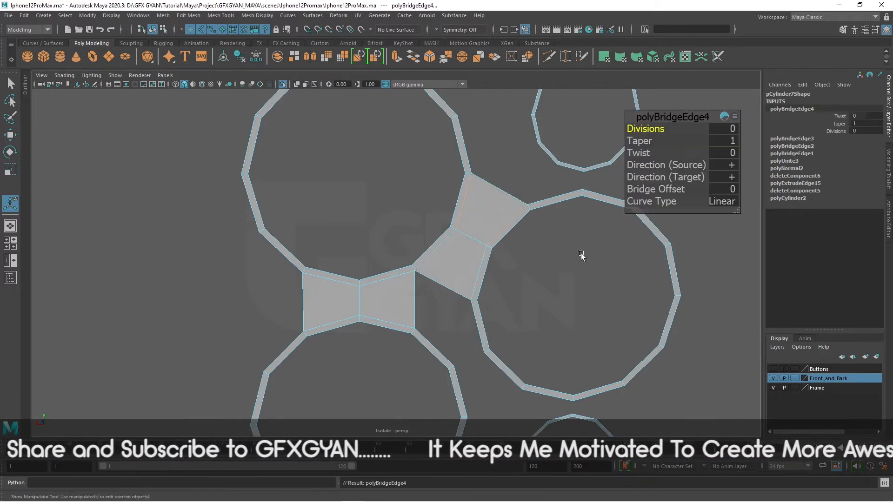
Bridge two adjacent pairs of facing edges between the lower-left and middle-right lens rings
{"action": "left_click", "coordinate": [478, 316]}
{"action": "left_click", "coordinate": [428, 342], "text": "shift"}
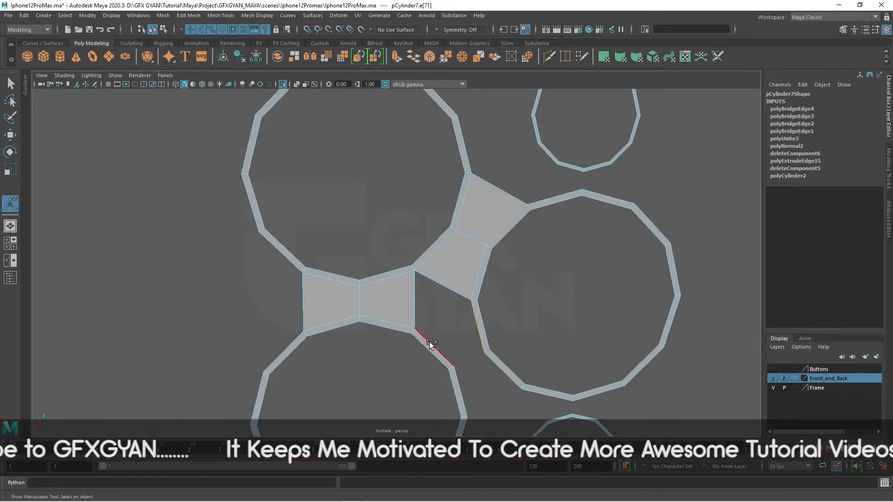
{"action": "middle_click_drag", "start_coordinate": [487, 399], "coordinate": [473, 333], "text": "alt"}
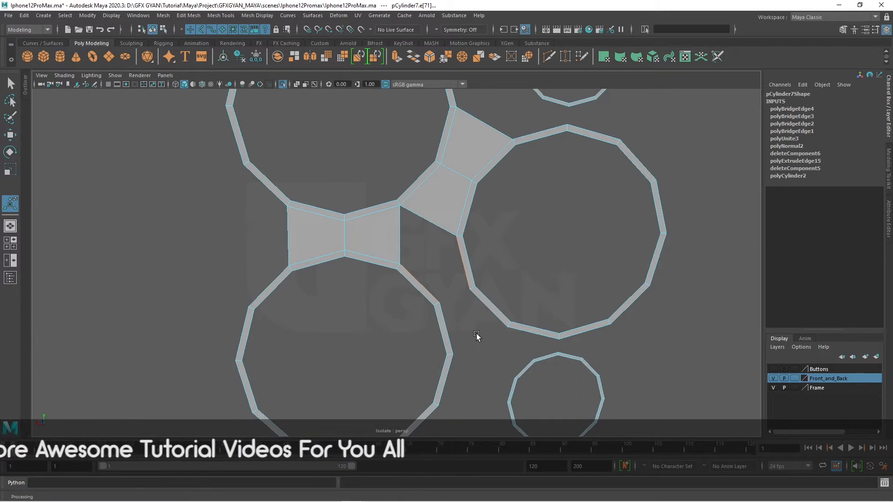
{"action": "key", "text": "g"}
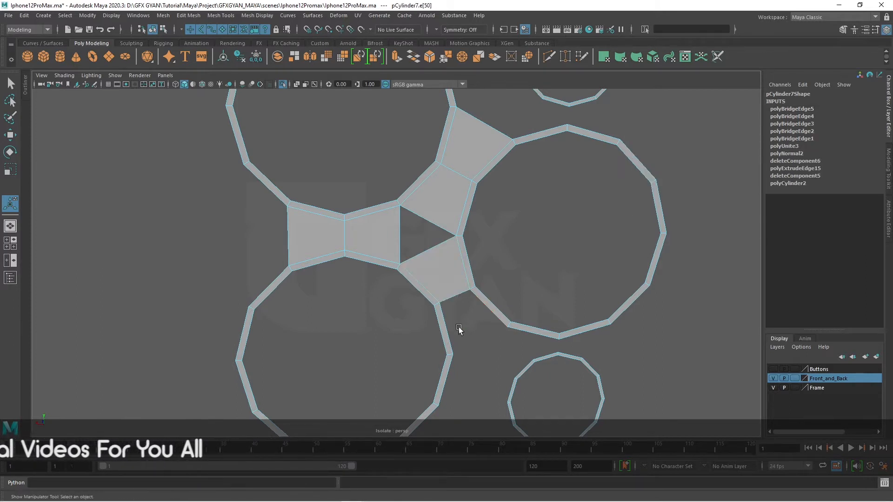
{"action": "left_click", "coordinate": [444, 328], "text": "shift"}
{"action": "key", "text": "g"}
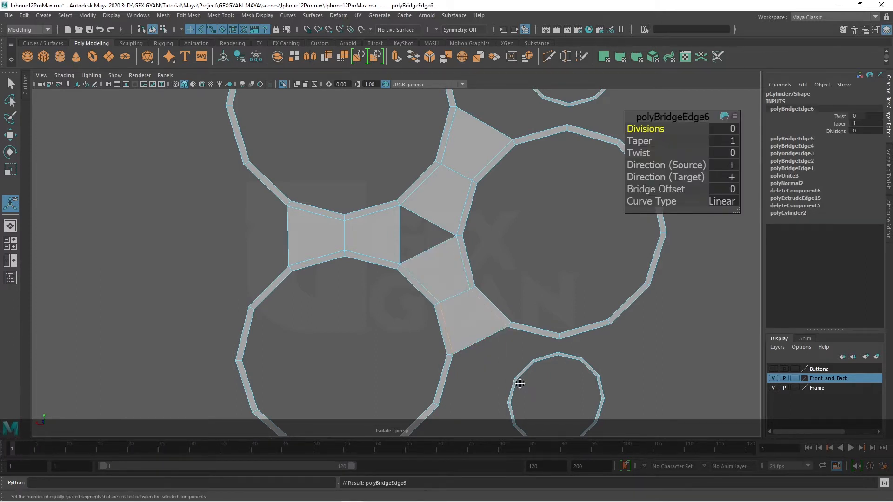
Bridge the two lowest outer edges of the middle-right ring to the top edges of the small lower-right ring
{"action": "scroll", "coordinate": [519, 383], "scroll_direction": "up", "scroll_amount": 3}
{"action": "middle_click_drag", "start_coordinate": [520, 383], "coordinate": [461, 255], "text": "alt"}
{"action": "left_click", "coordinate": [460, 212]}
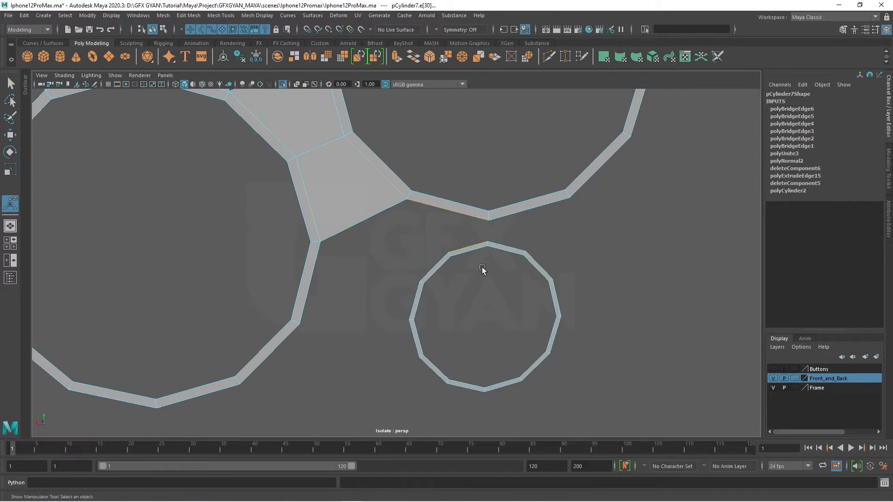
{"action": "key", "text": "g"}
{"action": "left_click", "coordinate": [515, 209]}
{"action": "left_click", "coordinate": [507, 248], "text": "shift"}
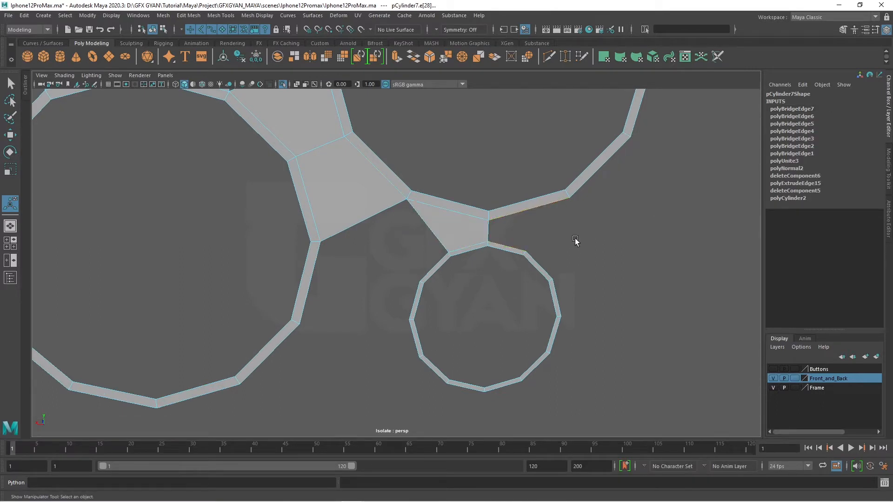
{"action": "key", "text": "g"}
Bridge two adjacent pairs of facing edges between the lower-left lens ring and the small lower-right ring
{"action": "scroll", "coordinate": [592, 279], "scroll_direction": "down", "scroll_amount": 3}
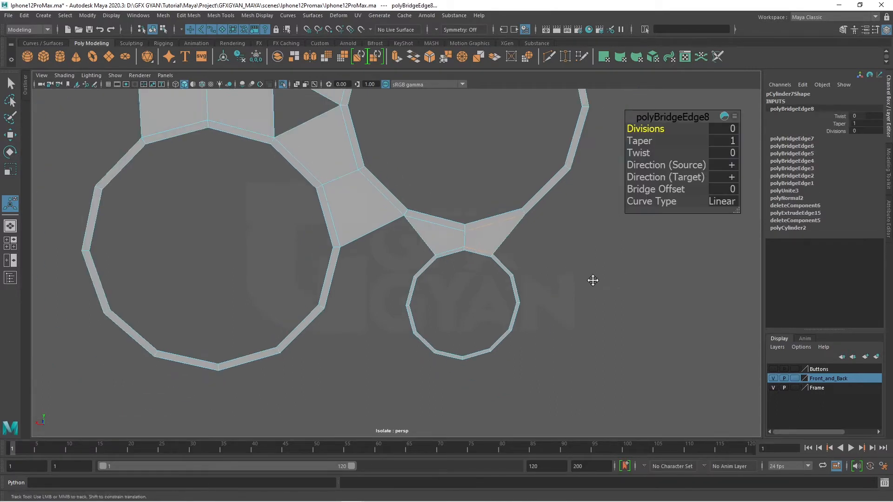
{"action": "scroll", "coordinate": [493, 329], "scroll_direction": "up", "scroll_amount": 2}
{"action": "middle_click_drag", "start_coordinate": [493, 329], "coordinate": [510, 324], "text": "alt"}
{"action": "left_click", "coordinate": [438, 293]}
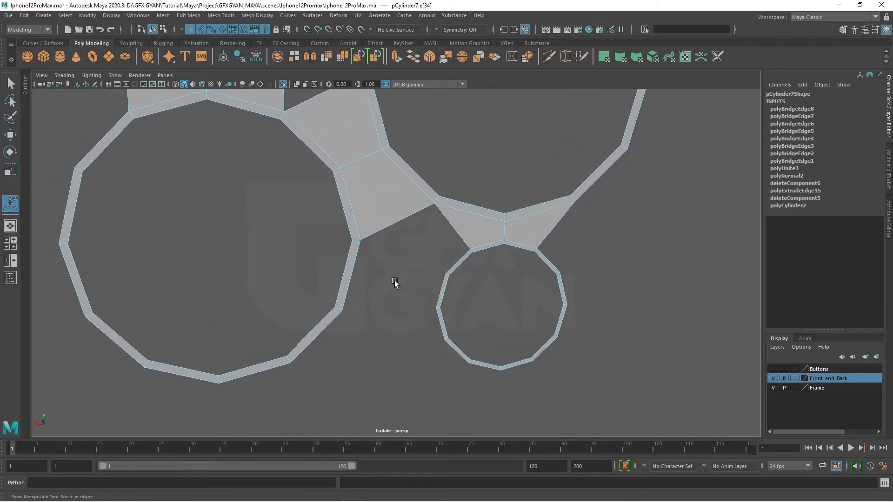
{"action": "left_click", "coordinate": [349, 272], "text": "shift"}
{"action": "key", "text": "g"}
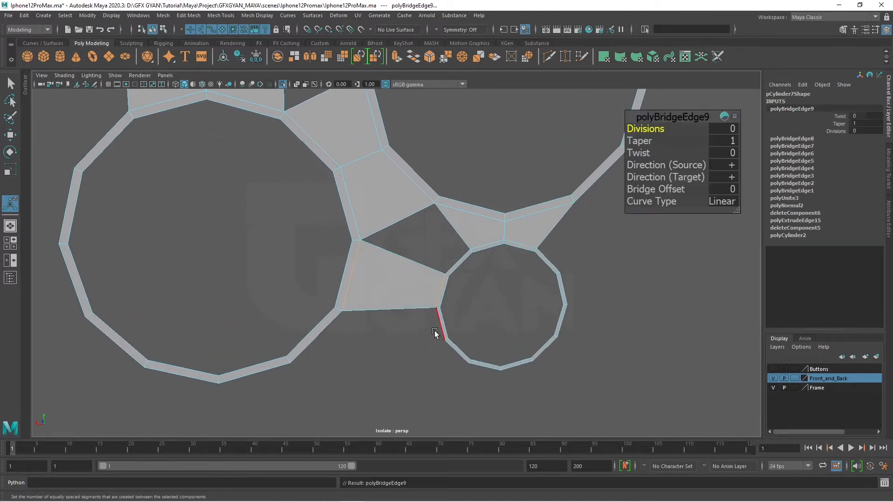
{"action": "left_click", "coordinate": [440, 320]}
{"action": "left_click", "coordinate": [340, 329], "text": "shift"}
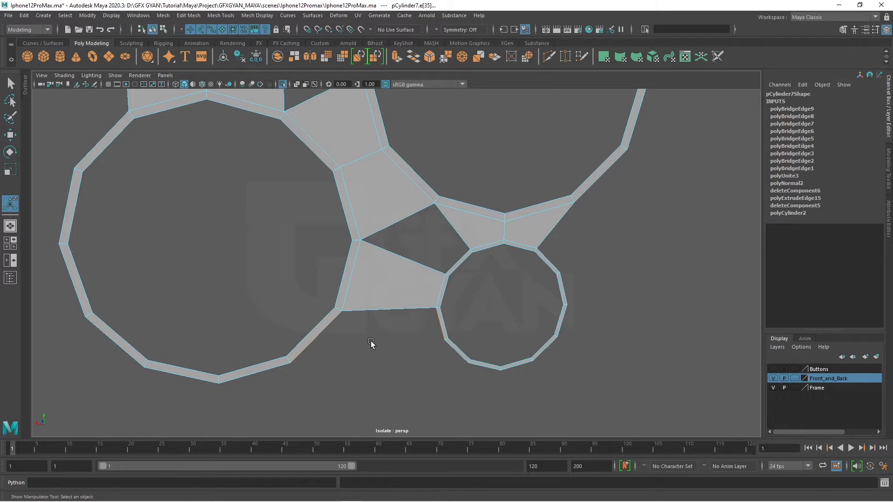
{"action": "key", "text": "g"}
{"action": "scroll", "coordinate": [370, 341], "scroll_direction": "down", "scroll_amount": 3}
{"action": "scroll", "coordinate": [390, 351], "scroll_direction": "up", "scroll_amount": 3}
{"action": "scroll", "coordinate": [436, 316], "scroll_direction": "up", "scroll_amount": 5}
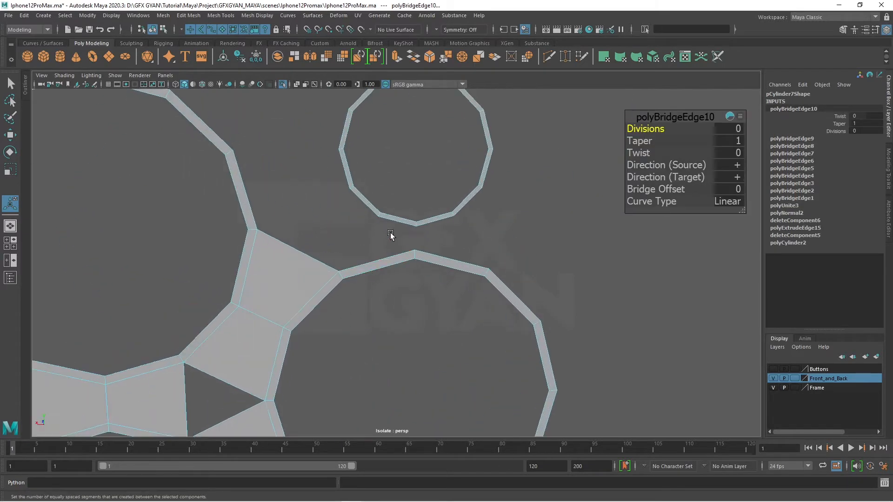
Bridge two neighbouring edge pairs between the upper small ring and the large right ring
{"action": "left_click", "coordinate": [380, 251]}
{"action": "key", "text": "g"}
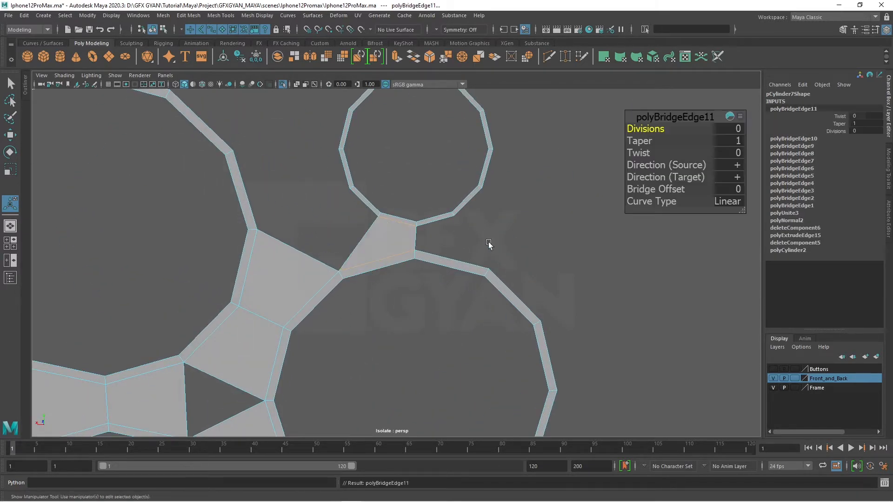
{"action": "left_click", "coordinate": [441, 245]}
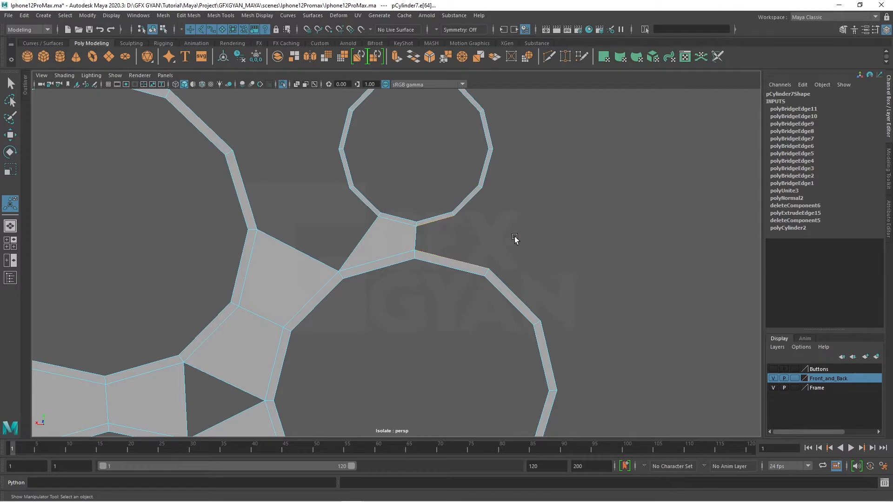
{"action": "key", "text": "g"}
{"action": "scroll", "coordinate": [536, 260], "scroll_direction": "down", "scroll_amount": 3}
{"action": "left_click", "coordinate": [466, 273]}
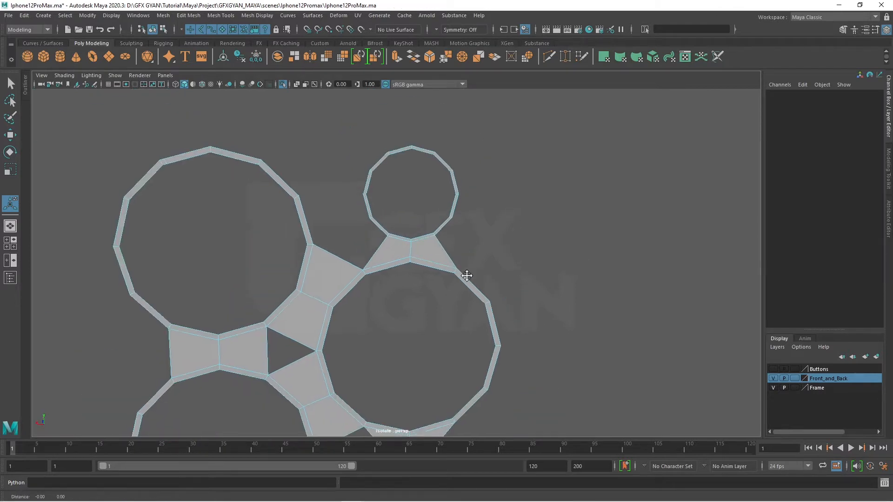
Bridge two neighbouring edge pairs between the upper small ring and the upper-left large ring
{"action": "scroll", "coordinate": [423, 263], "scroll_direction": "up", "scroll_amount": 3}
{"action": "left_click", "coordinate": [415, 230]}
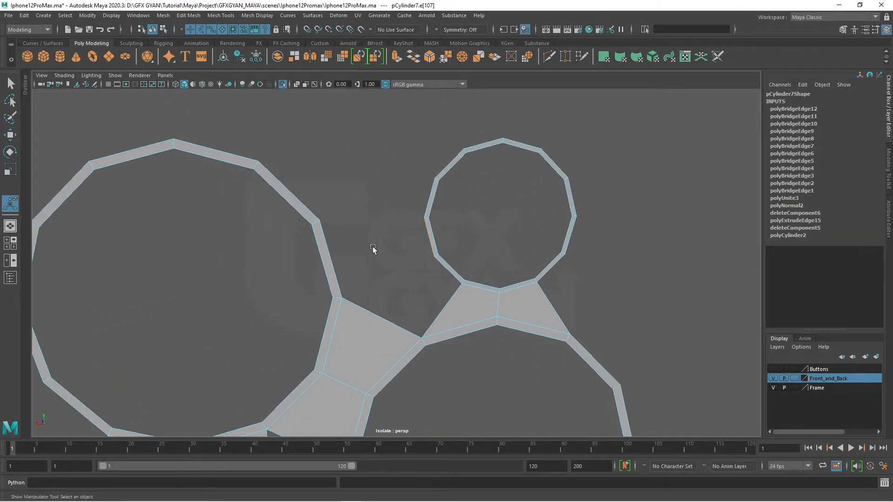
{"action": "left_click", "coordinate": [339, 257], "text": "shift"}
{"action": "key", "text": "g"}
{"action": "left_click", "coordinate": [428, 195]}
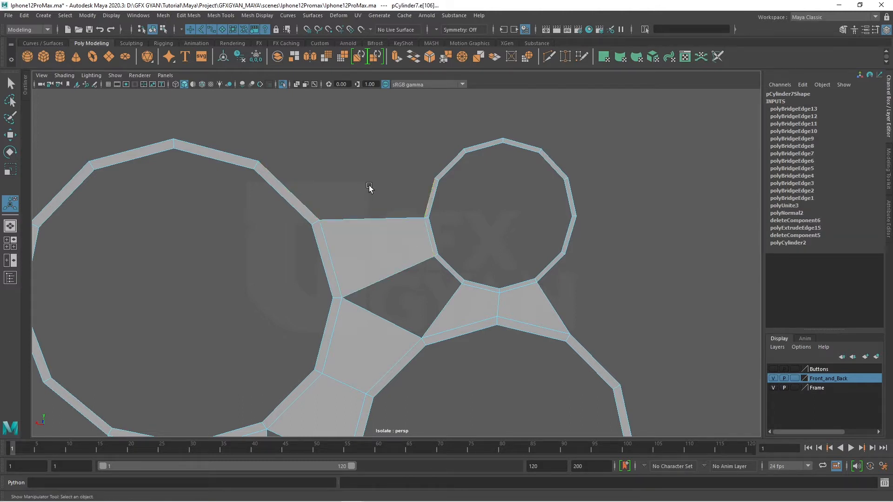
{"action": "key", "text": "g"}
{"action": "scroll", "coordinate": [443, 303], "scroll_direction": "down", "scroll_amount": 5}
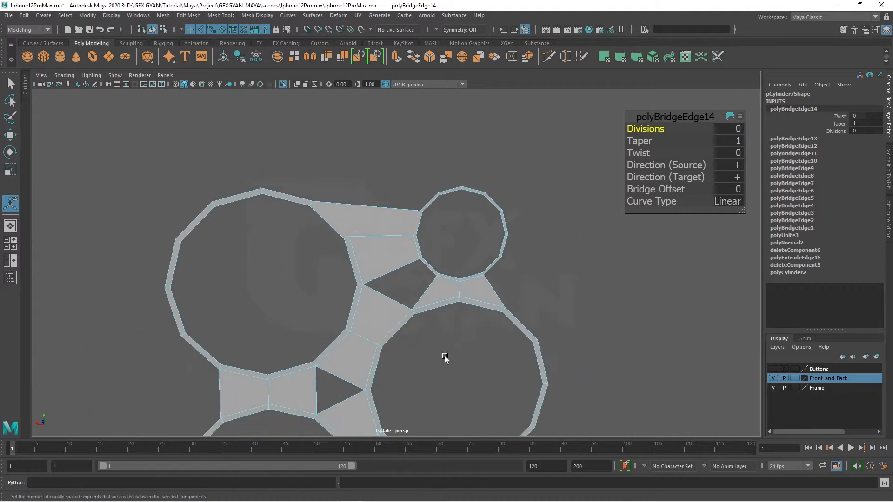
Close the four-sided gap beside the lower small ring by bridging its outer edge to the opposite border edge of the gap
{"action": "middle_click_drag", "start_coordinate": [442, 303], "coordinate": [424, 231], "text": "alt"}
{"action": "scroll", "coordinate": [378, 225], "scroll_direction": "up", "scroll_amount": 6}
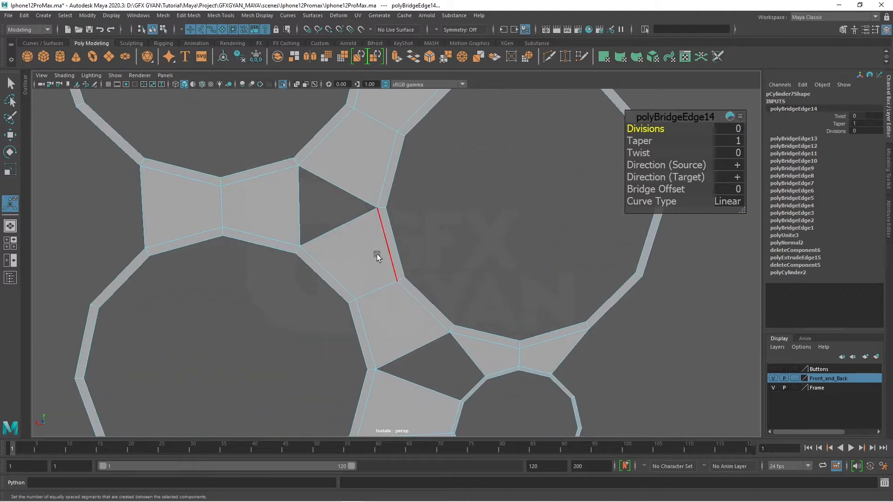
{"action": "middle_click_drag", "start_coordinate": [376, 254], "coordinate": [319, 309], "text": "alt"}
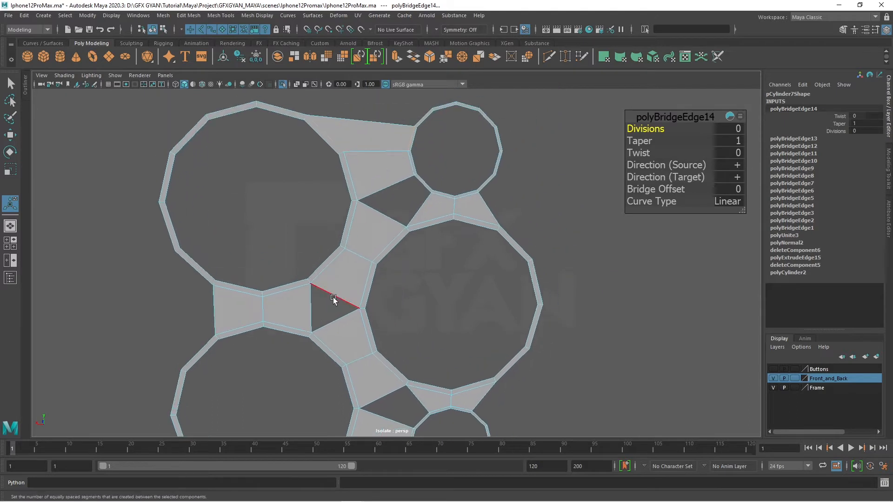
{"action": "scroll", "coordinate": [333, 299], "scroll_direction": "down", "scroll_amount": 3}
{"action": "middle_click_drag", "start_coordinate": [370, 235], "coordinate": [388, 247], "text": "alt"}
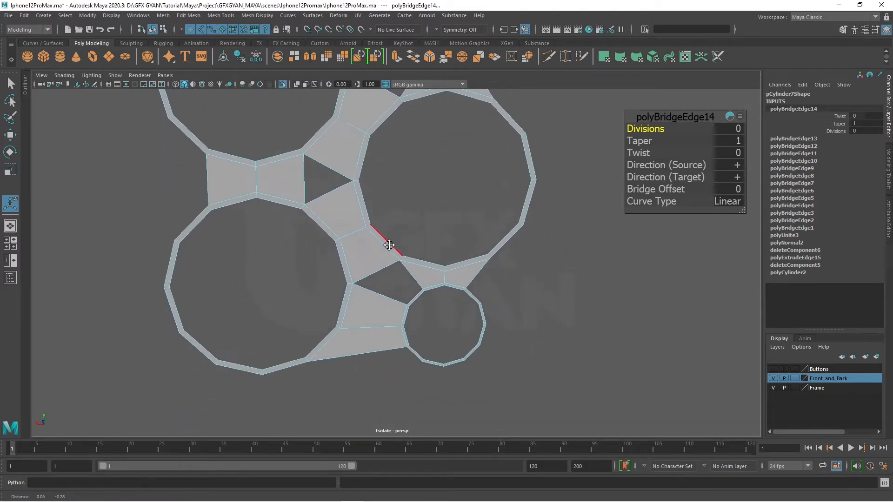
{"action": "scroll", "coordinate": [405, 274], "scroll_direction": "up", "scroll_amount": 4}
{"action": "scroll", "coordinate": [422, 300], "scroll_direction": "up", "scroll_amount": 1}
{"action": "left_click", "coordinate": [371, 269]}
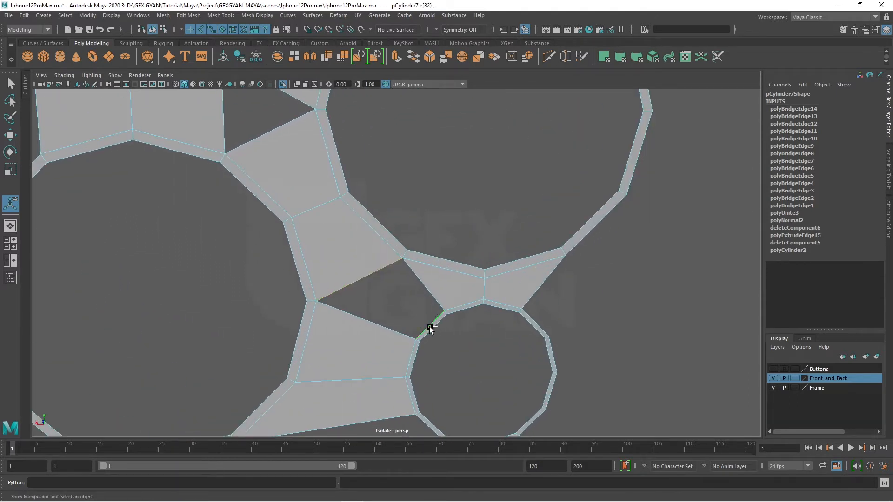
{"action": "key", "text": "g"}
{"action": "middle_click_drag", "start_coordinate": [467, 126], "coordinate": [467, 407], "text": "alt"}
{"action": "left_click", "coordinate": [356, 264]}
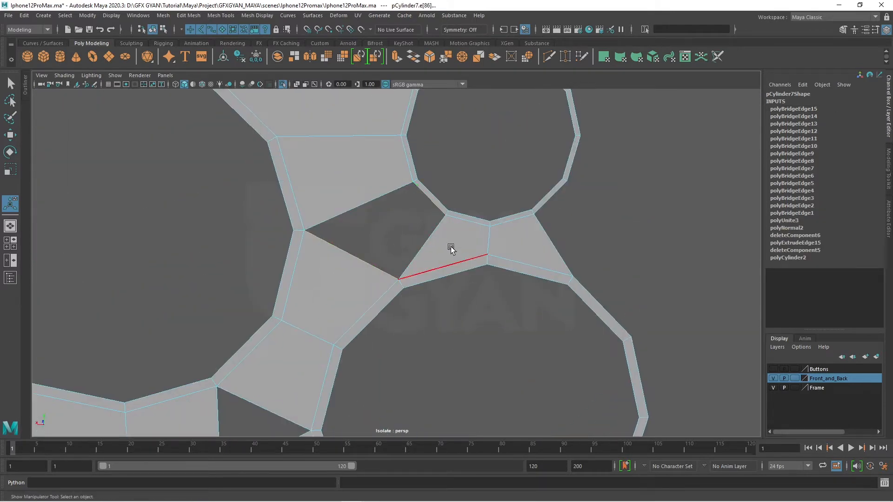
{"action": "left_click", "coordinate": [164, 15]}
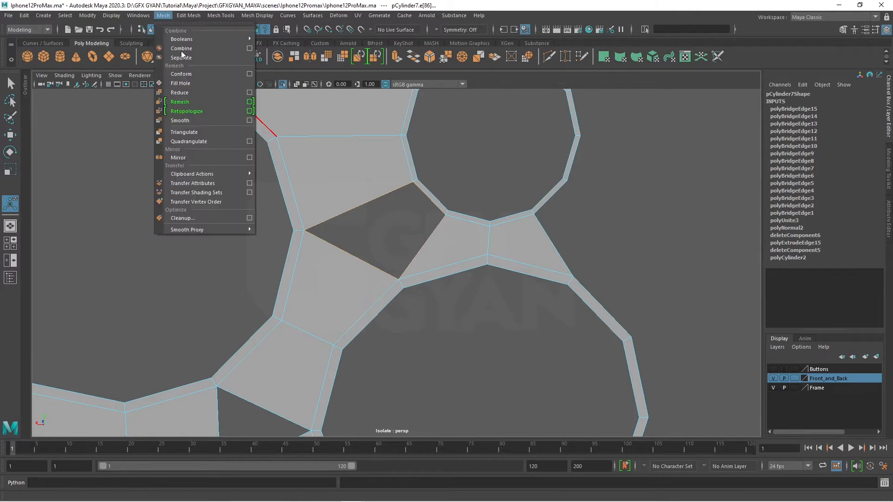
{"action": "left_click", "coordinate": [188, 85]}
{"action": "key", "text": "ctrl+z"}
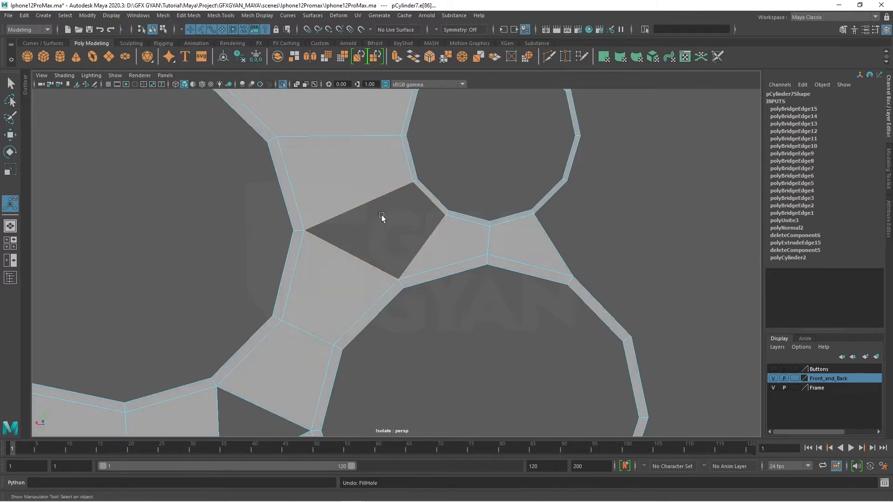
Fill the four-sided hole between the upper-left, right and upper small rings with Fill Hole, and return to object mode
{"action": "left_click", "coordinate": [415, 194]}
{"action": "double_click", "coordinate": [349, 208]}
{"action": "left_click", "coordinate": [166, 15]}
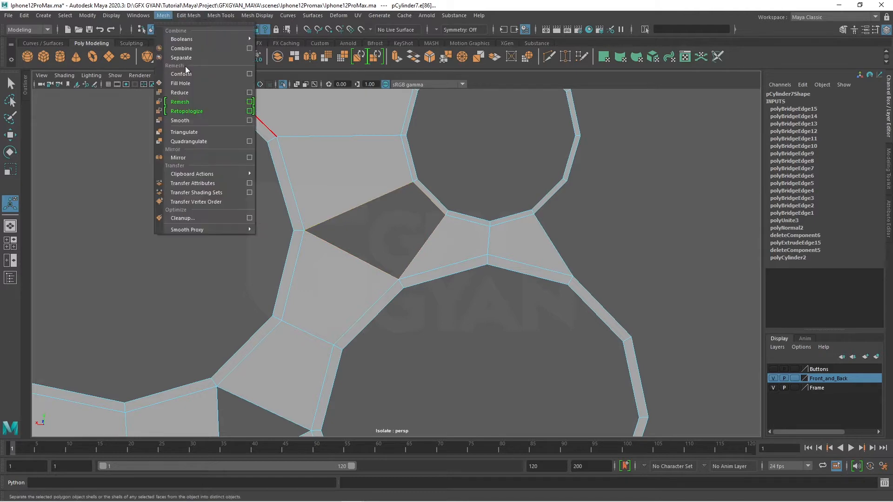
{"action": "left_click", "coordinate": [190, 78]}
{"action": "scroll", "coordinate": [409, 244], "scroll_direction": "down", "scroll_amount": 5}
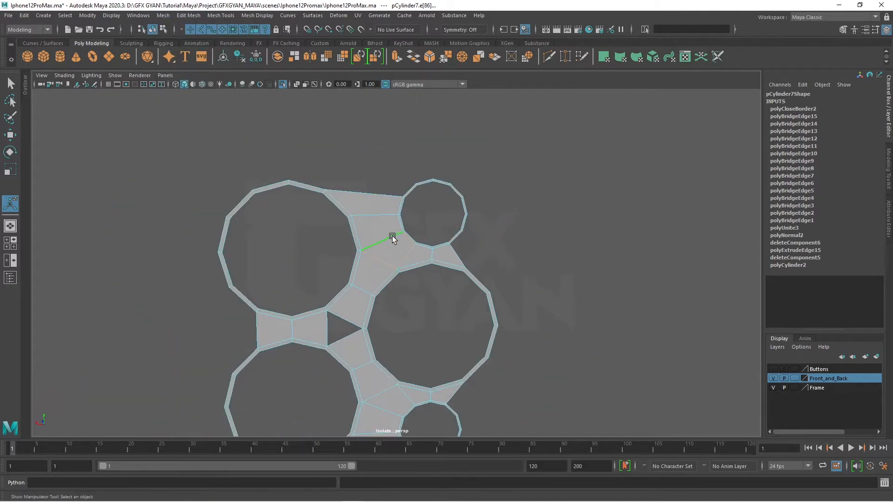
{"action": "right_click_drag", "start_coordinate": [392, 236], "coordinate": [433, 223]}
{"action": "key", "text": "q"}
Select the border edges of the triangular hole between the three large rings and close it with Fill Hole
{"action": "scroll", "coordinate": [409, 279], "scroll_direction": "up", "scroll_amount": 3}
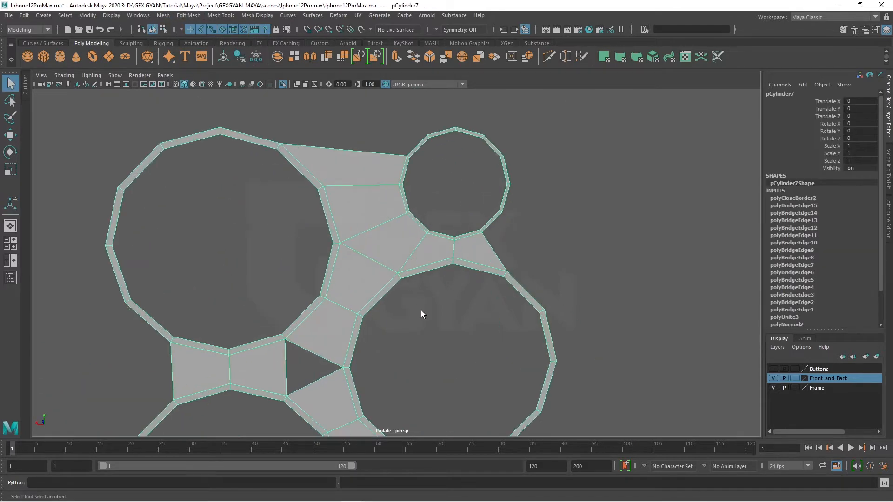
{"action": "scroll", "coordinate": [421, 288], "scroll_direction": "up", "scroll_amount": 2}
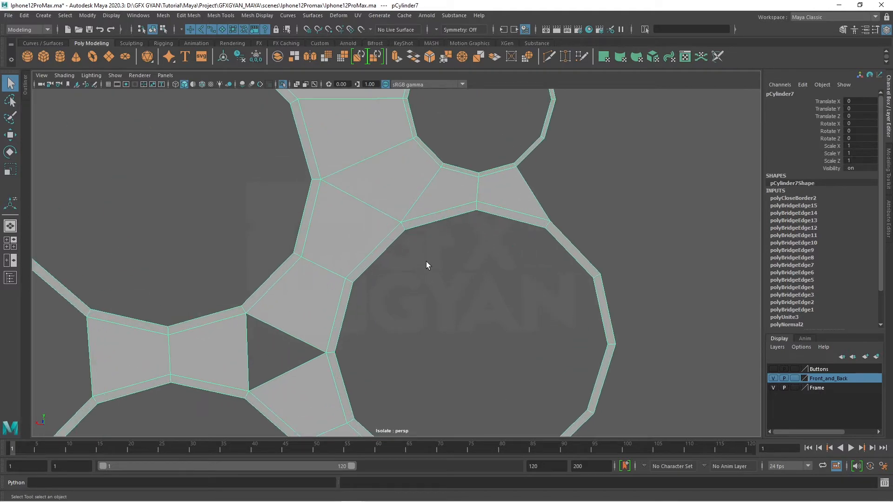
{"action": "scroll", "coordinate": [406, 207], "scroll_direction": "down", "scroll_amount": 3}
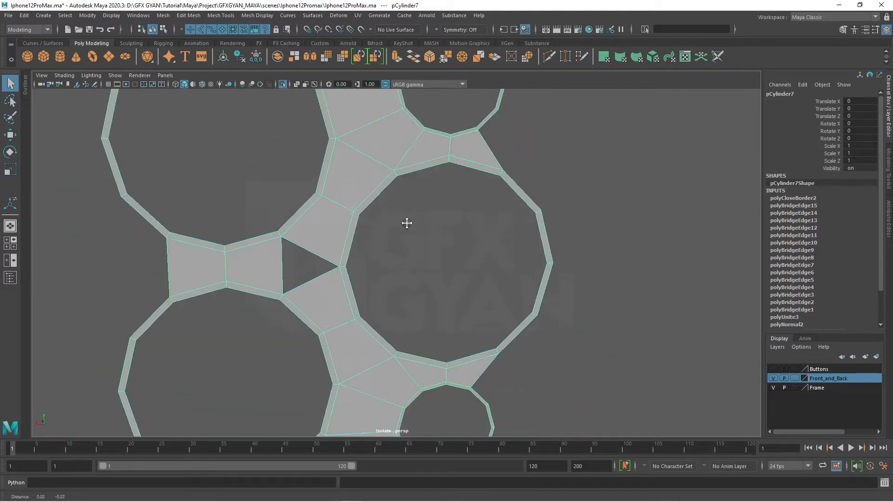
{"action": "scroll", "coordinate": [371, 253], "scroll_direction": "up", "scroll_amount": 4}
{"action": "right_click_drag", "start_coordinate": [336, 214], "coordinate": [335, 187]}
{"action": "left_click", "coordinate": [319, 174]}
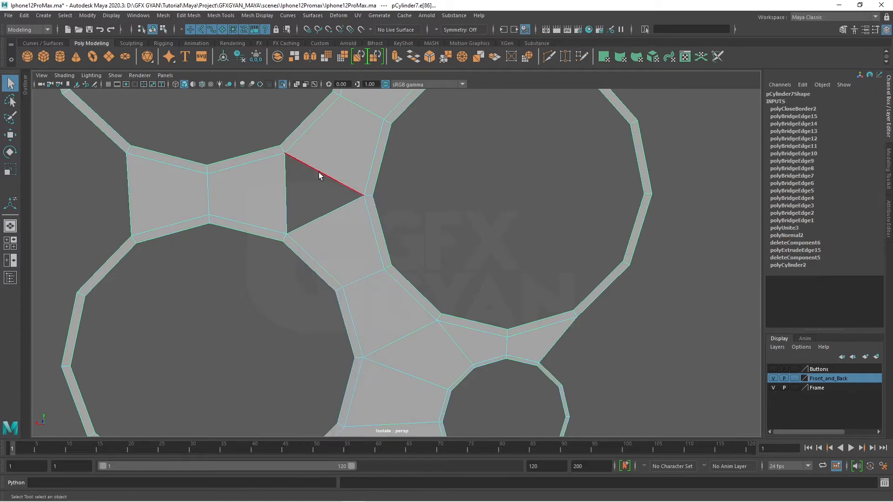
{"action": "left_click", "coordinate": [167, 16]}
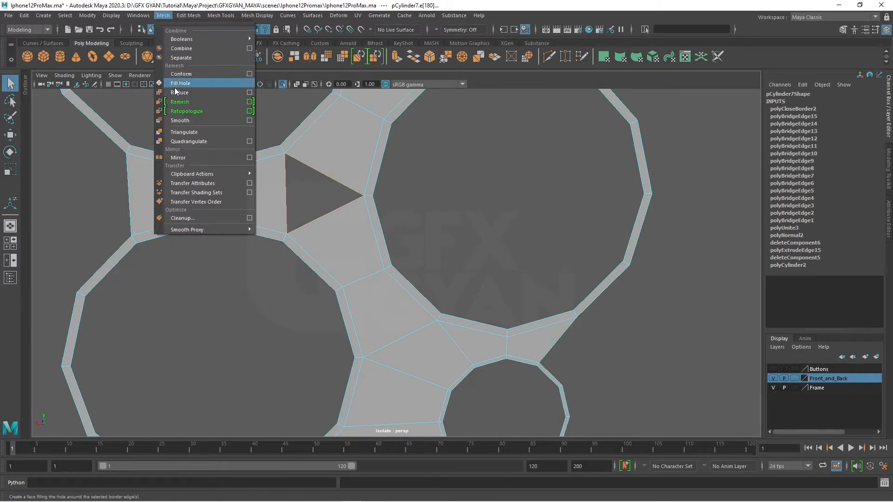
{"action": "left_click", "coordinate": [195, 91]}
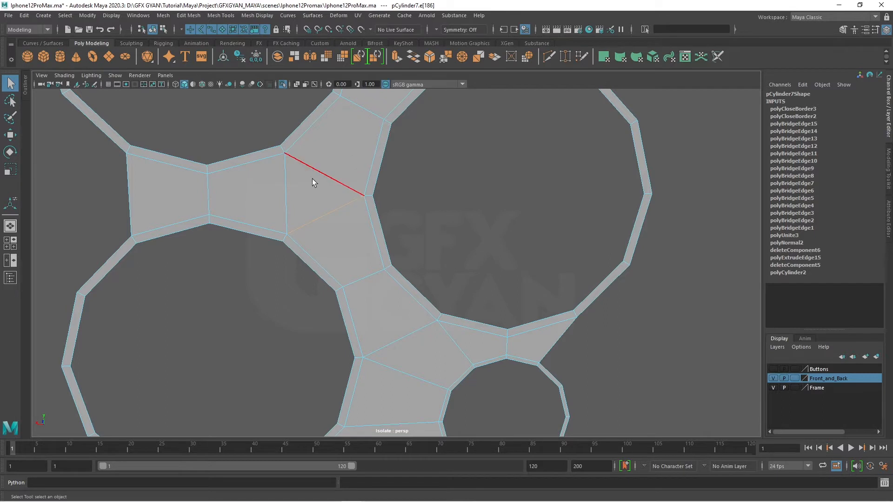
Try smoothing the whole ring mesh with one division and undo it
{"action": "scroll", "coordinate": [334, 214], "scroll_direction": "down", "scroll_amount": 3}
{"action": "middle_click_drag", "start_coordinate": [405, 188], "coordinate": [400, 256], "text": "alt"}
{"action": "scroll", "coordinate": [381, 310], "scroll_direction": "down", "scroll_amount": 3}
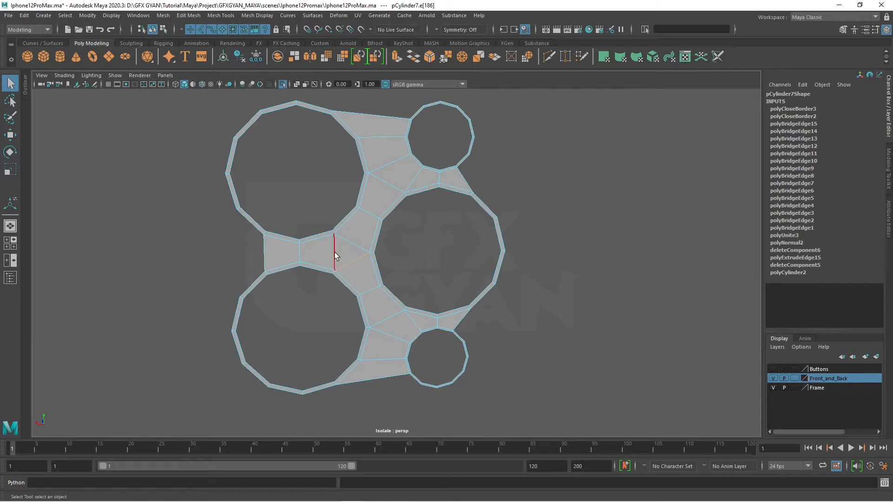
{"action": "scroll", "coordinate": [335, 246], "scroll_direction": "up", "scroll_amount": 2}
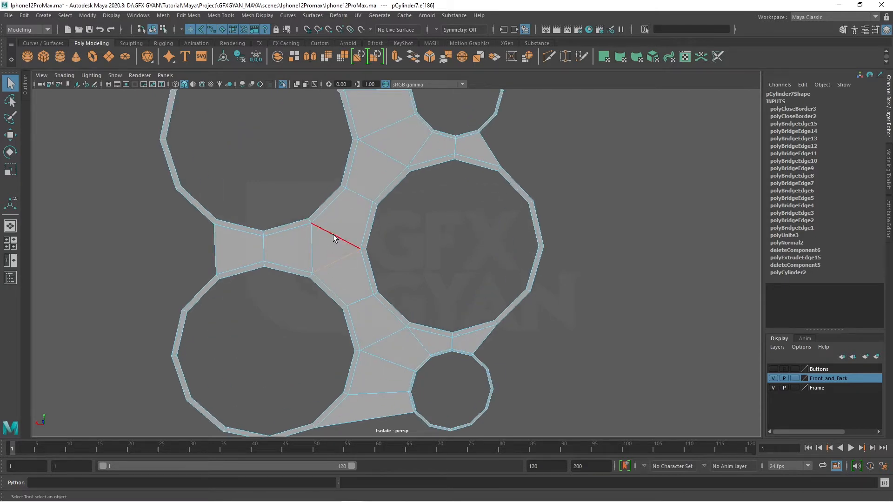
{"action": "right_click_drag", "start_coordinate": [333, 235], "coordinate": [352, 207]}
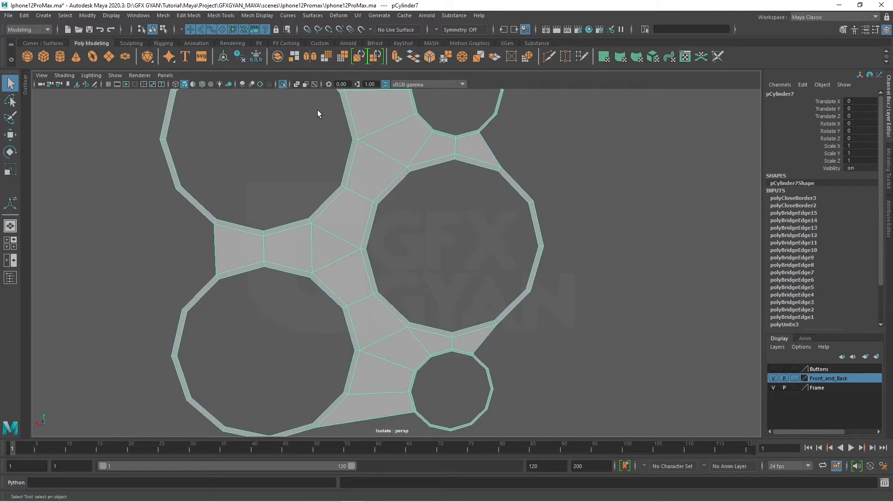
{"action": "left_click", "coordinate": [321, 57]}
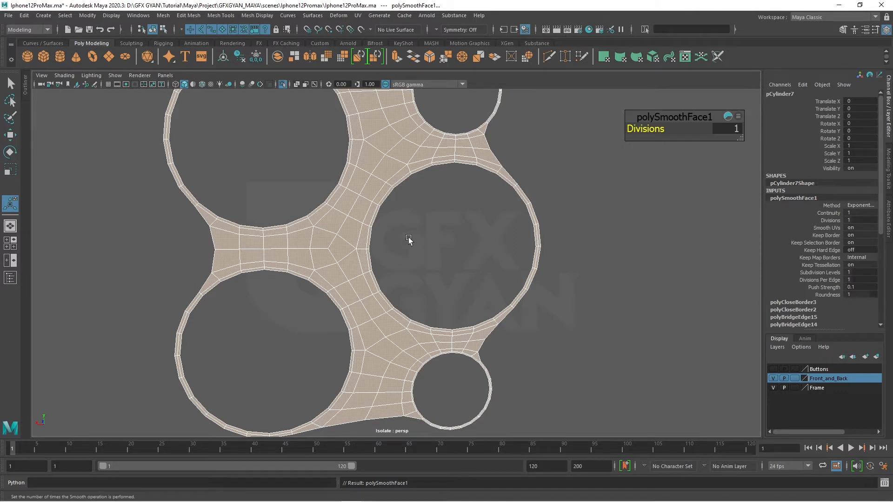
{"action": "scroll", "coordinate": [441, 279], "scroll_direction": "down", "scroll_amount": 2}
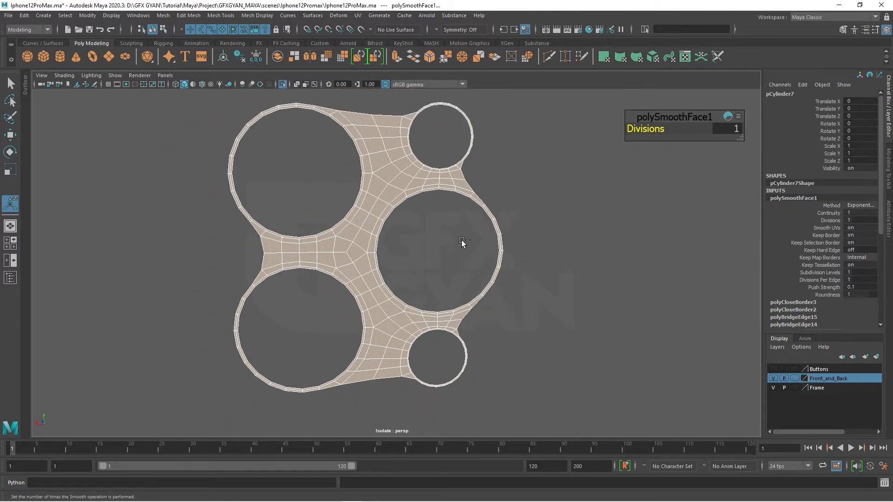
{"action": "key", "text": "ctrl+z"}
Bridge the facing outer-left edges of the two left large rings to extend the connection between them
{"action": "left_click_drag", "start_coordinate": [438, 209], "coordinate": [420, 205], "text": "alt"}
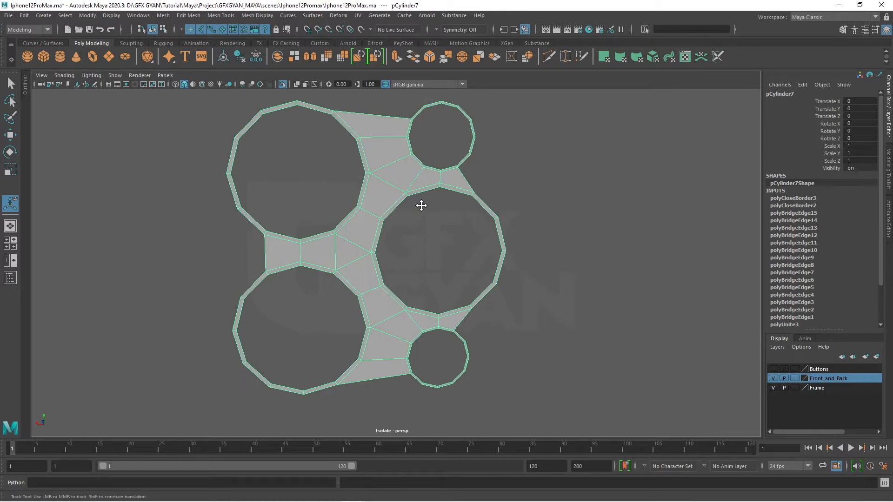
{"action": "middle_click_drag", "start_coordinate": [420, 206], "coordinate": [472, 132], "text": "alt"}
{"action": "scroll", "coordinate": [257, 199], "scroll_direction": "up", "scroll_amount": 2}
{"action": "middle_click_drag", "start_coordinate": [257, 199], "coordinate": [307, 262], "text": "alt"}
{"action": "right_click_drag", "start_coordinate": [327, 192], "coordinate": [331, 173]}
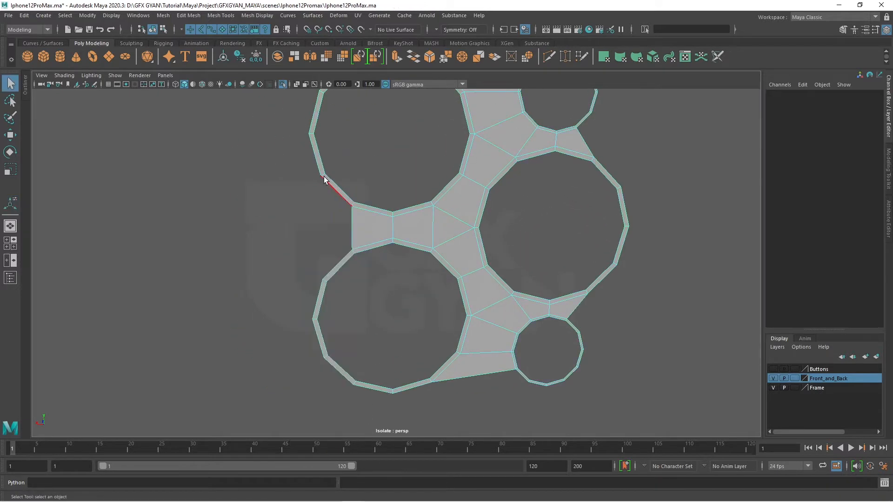
{"action": "left_click", "coordinate": [327, 182]}
{"action": "left_click", "coordinate": [331, 270], "text": "shift"}
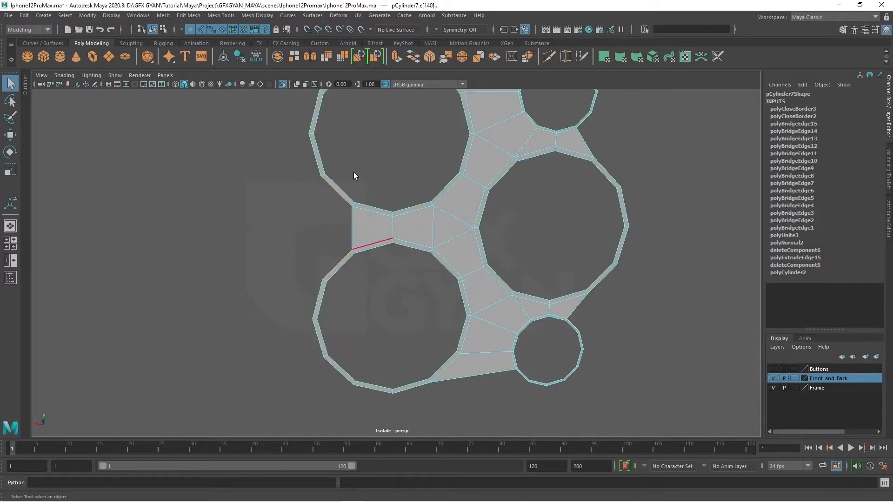
{"action": "left_click", "coordinate": [413, 58]}
{"action": "left_click", "coordinate": [403, 313]}
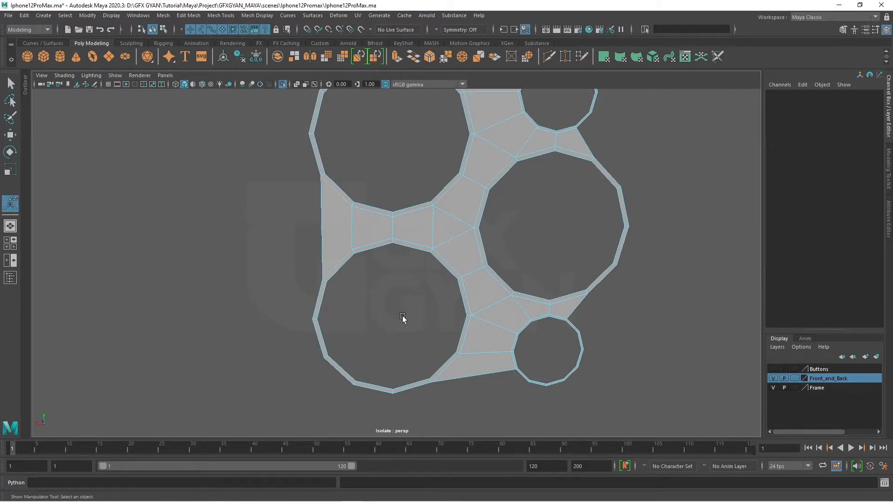
Leave the isolated view to show the whole phone model, and turn on wireframe on shaded
{"action": "middle_click_drag", "start_coordinate": [402, 313], "coordinate": [331, 338], "text": "alt"}
{"action": "scroll", "coordinate": [364, 322], "scroll_direction": "down", "scroll_amount": 3}
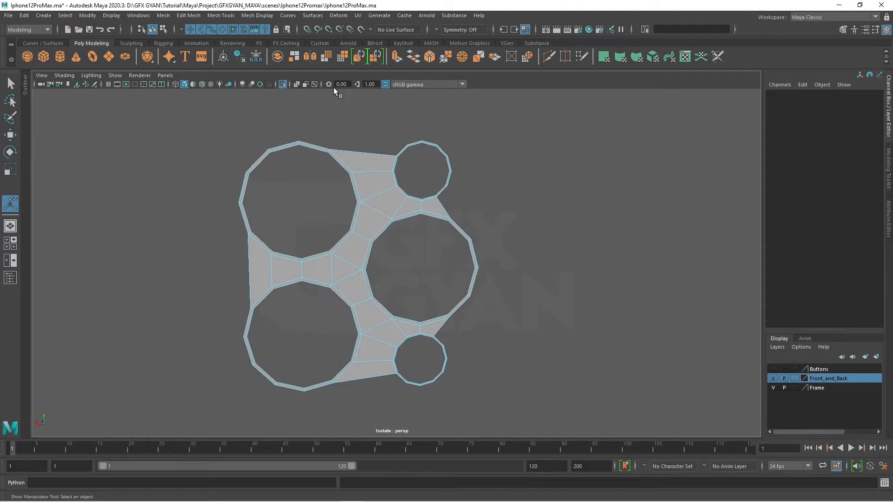
{"action": "left_click", "coordinate": [278, 84]}
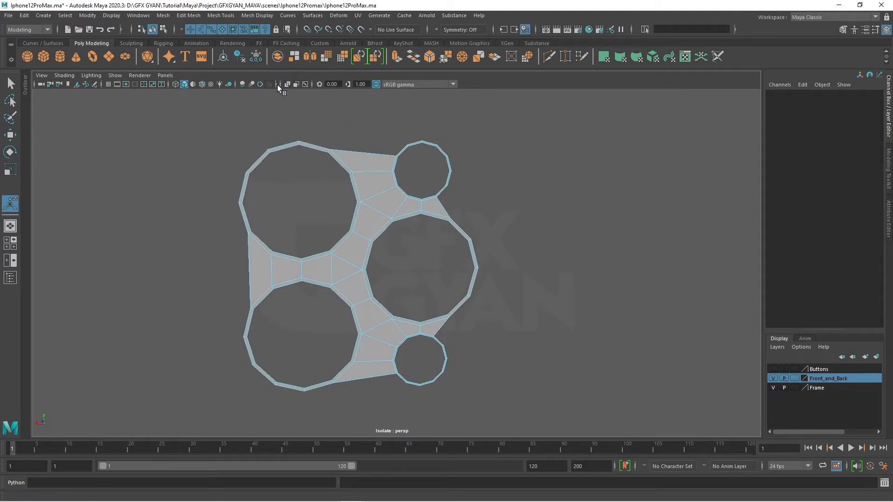
{"action": "left_click", "coordinate": [276, 84]}
{"action": "left_click", "coordinate": [283, 84]}
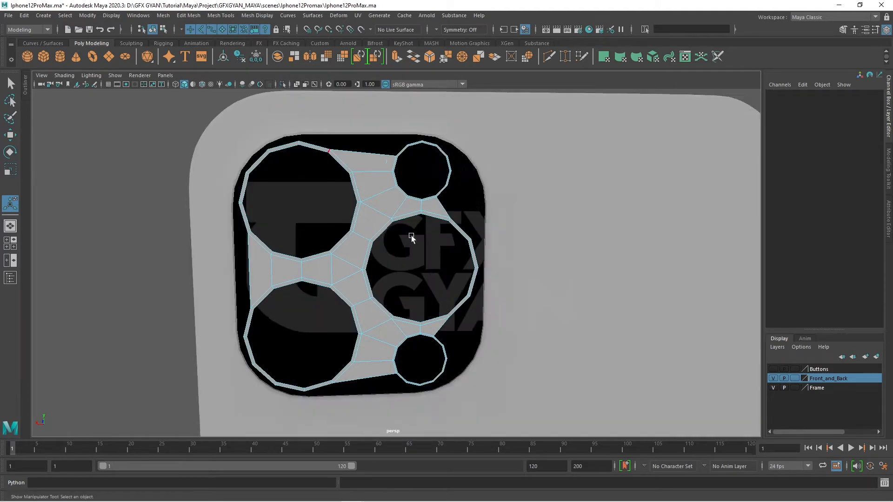
{"action": "middle_click_drag", "start_coordinate": [401, 197], "coordinate": [404, 254], "text": "alt"}
{"action": "left_click_drag", "start_coordinate": [404, 254], "coordinate": [251, 131], "text": "alt"}
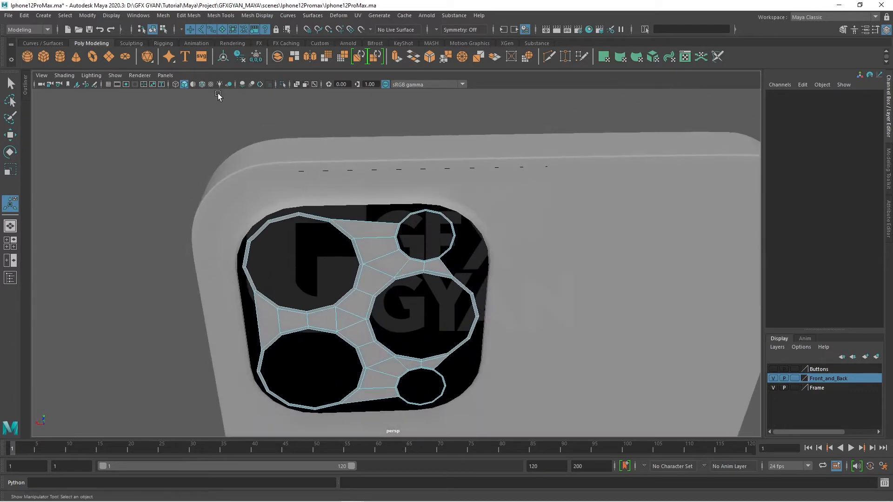
{"action": "left_click", "coordinate": [202, 84]}
{"action": "left_click_drag", "start_coordinate": [538, 329], "coordinate": [532, 280], "text": "alt"}
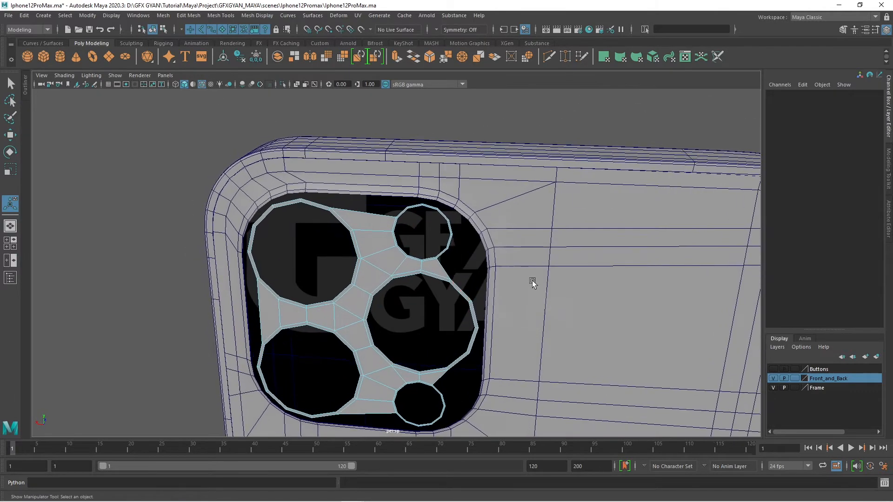
Isolate the lens ring mesh together with the phone's back panel, and clear the selection
{"action": "left_click", "coordinate": [506, 199]}
{"action": "left_click", "coordinate": [389, 249]}
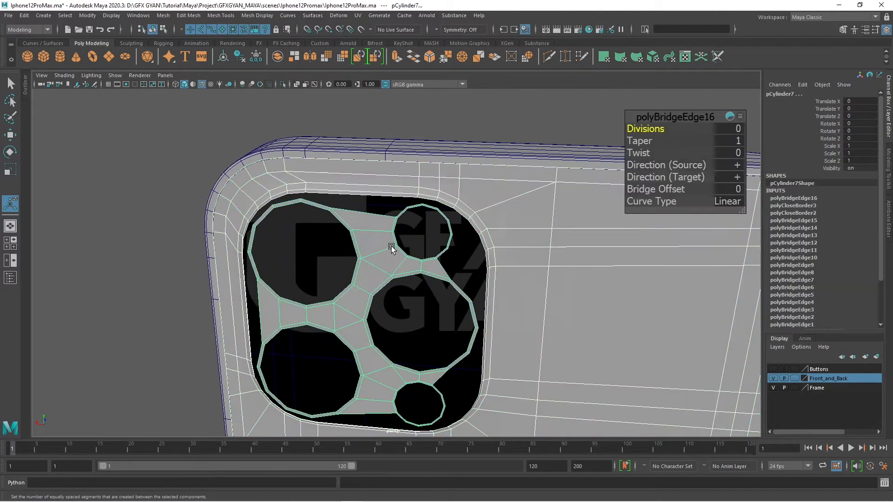
{"action": "key", "text": "ctrl+1"}
{"action": "scroll", "coordinate": [401, 245], "scroll_direction": "down", "scroll_amount": 3}
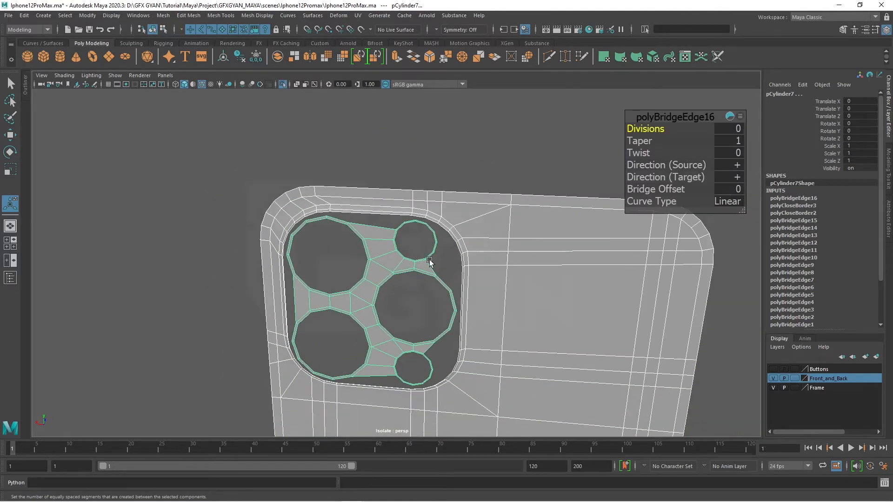
{"action": "left_click", "coordinate": [440, 223]}
{"action": "mouse_move", "coordinate": [441, 223]}
{"action": "left_mouse_down", "text": "alt"}
{"action": "mouse_move", "coordinate": [532, 208]}
{"action": "mouse_move", "coordinate": [450, 228]}
{"action": "left_mouse_up", "text": "alt"}
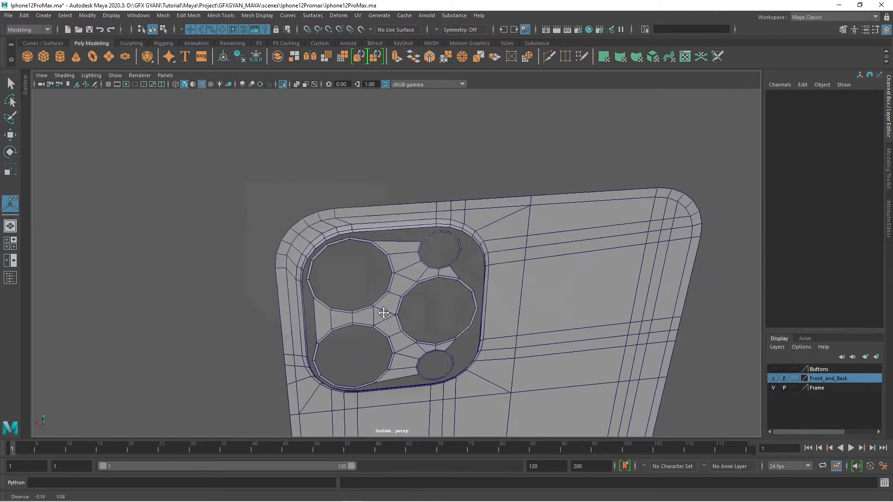
Select both the back panel and the lens ring mesh, and combine them into one mesh
{"action": "scroll", "coordinate": [380, 313], "scroll_direction": "up", "scroll_amount": 4}
{"action": "left_click_drag", "start_coordinate": [419, 314], "coordinate": [431, 200], "text": "alt"}
{"action": "left_click_drag", "start_coordinate": [442, 162], "coordinate": [471, 272]}
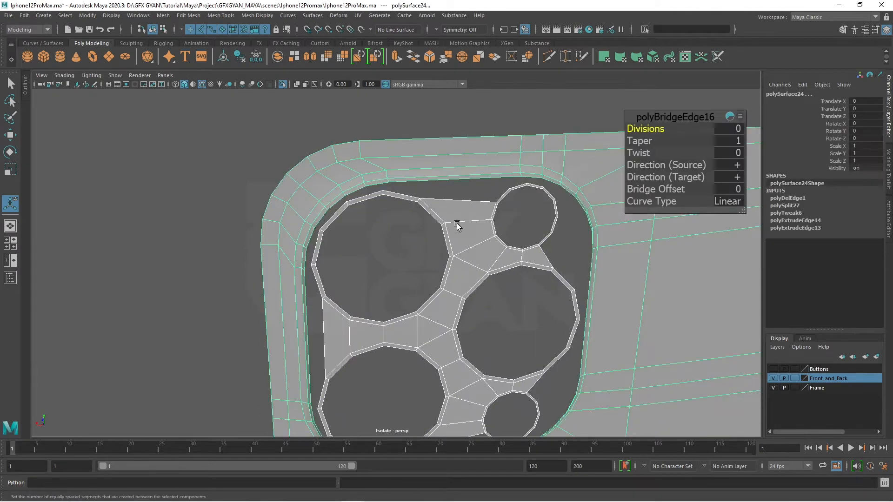
{"action": "left_click", "coordinate": [161, 15]}
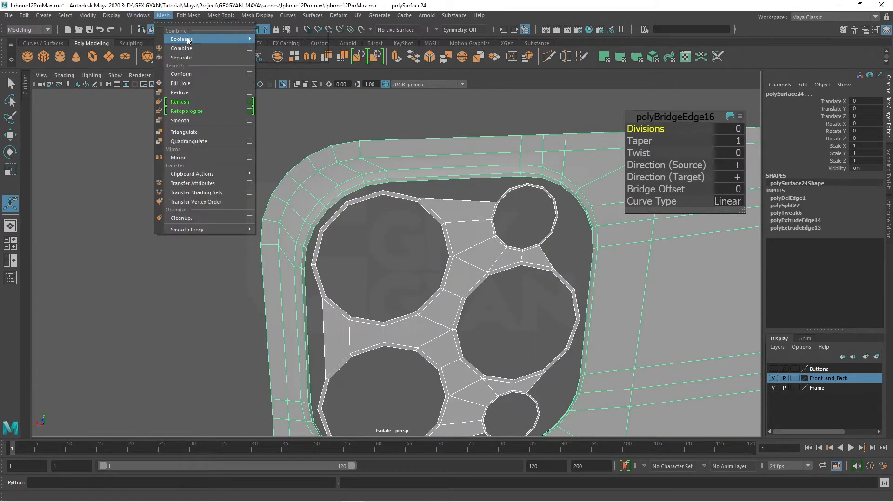
{"action": "left_click", "coordinate": [186, 49]}
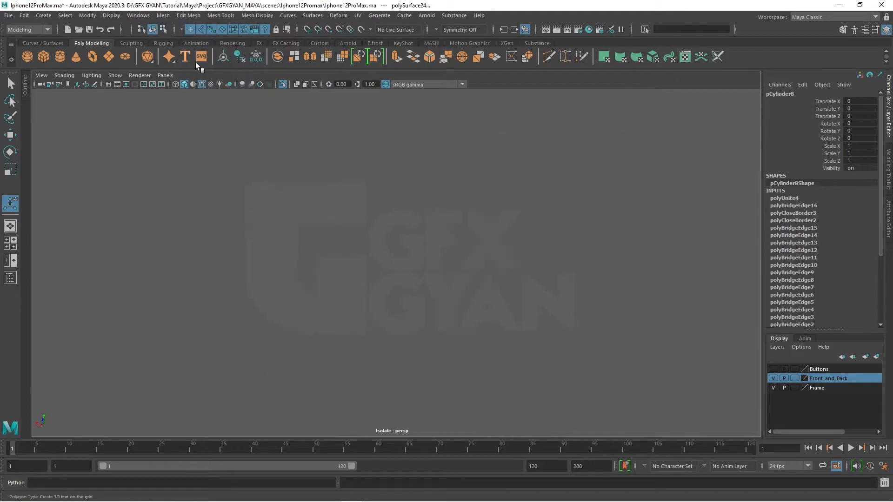
Select the inner border edge loop of the camera cutout and extrude it
{"action": "middle_click_drag", "start_coordinate": [460, 242], "coordinate": [443, 249], "text": "alt"}
{"action": "left_click_drag", "start_coordinate": [443, 249], "coordinate": [596, 209], "text": "alt"}
{"action": "right_click_drag", "start_coordinate": [621, 168], "coordinate": [621, 138]}
{"action": "double_click", "coordinate": [568, 216]}
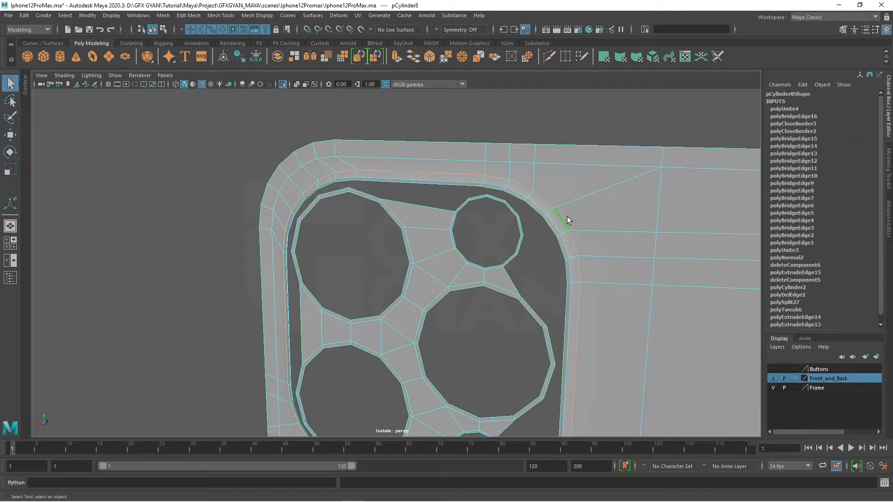
{"action": "left_click_drag", "start_coordinate": [565, 274], "coordinate": [580, 250], "text": "alt"}
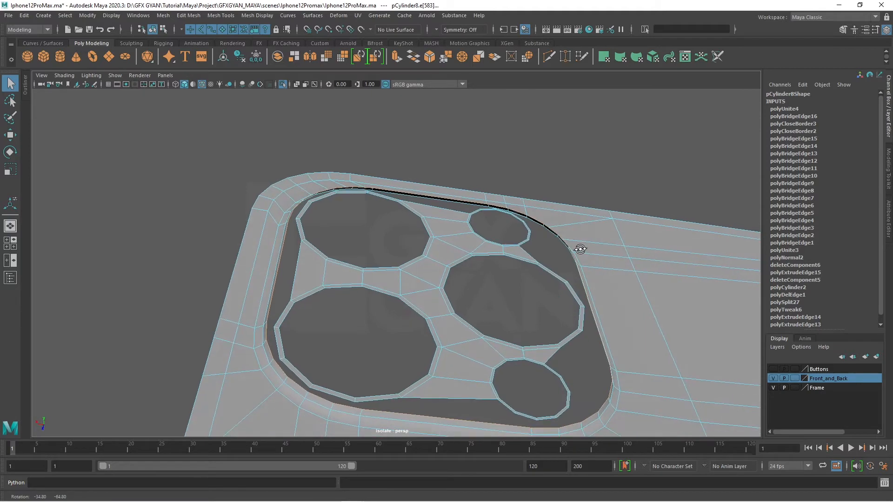
{"action": "left_click", "coordinate": [396, 57]}
{"action": "scroll", "coordinate": [514, 311], "scroll_direction": "up", "scroll_amount": 5}
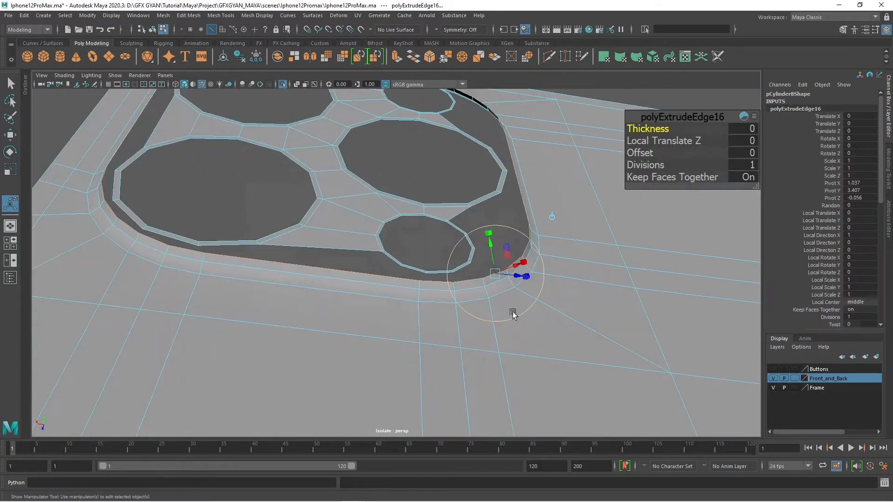
Try an extrusion offset of 0.02 and a local Z translation of -0.02, undoing each
{"action": "left_click", "coordinate": [639, 155]}
{"action": "middle_click_drag", "start_coordinate": [639, 155], "coordinate": [643, 154]}
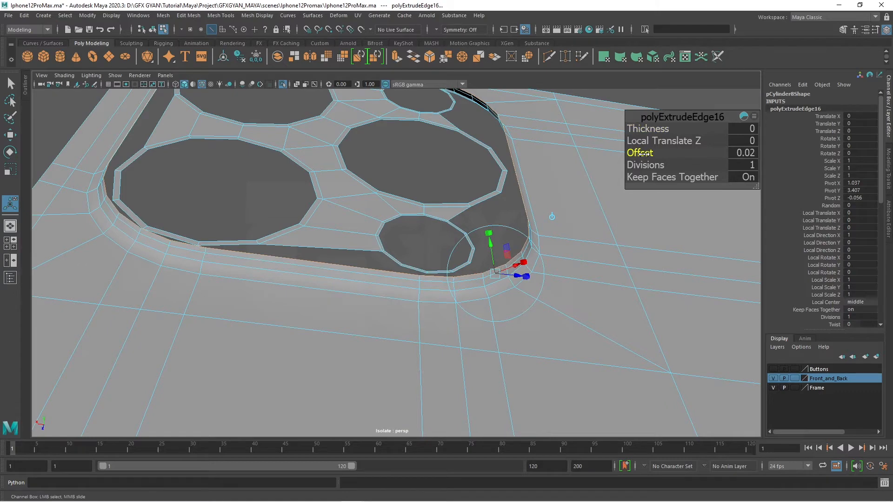
{"action": "key", "text": "ctrl+z"}
{"action": "left_click_drag", "start_coordinate": [646, 140], "coordinate": [647, 139]}
{"action": "left_click_drag", "start_coordinate": [479, 279], "coordinate": [299, 265], "text": "alt"}
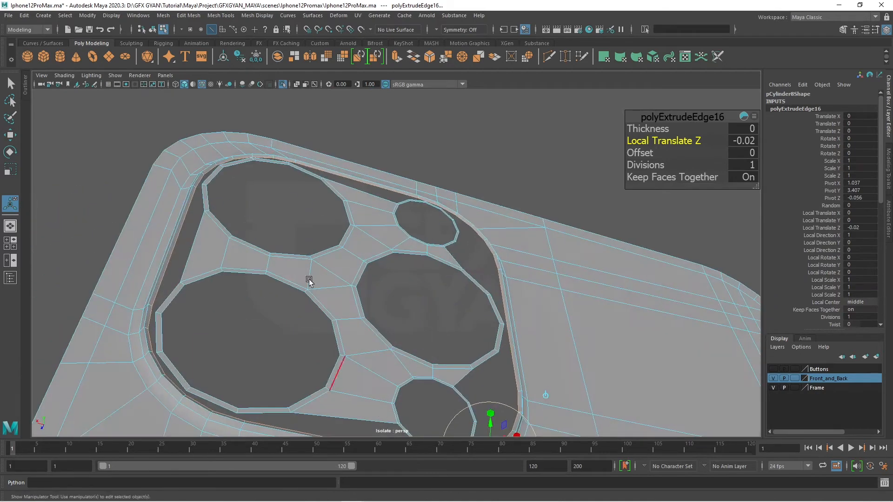
{"action": "key", "text": "ctrl+z"}
{"action": "left_click_drag", "start_coordinate": [376, 302], "coordinate": [405, 292], "text": "alt"}
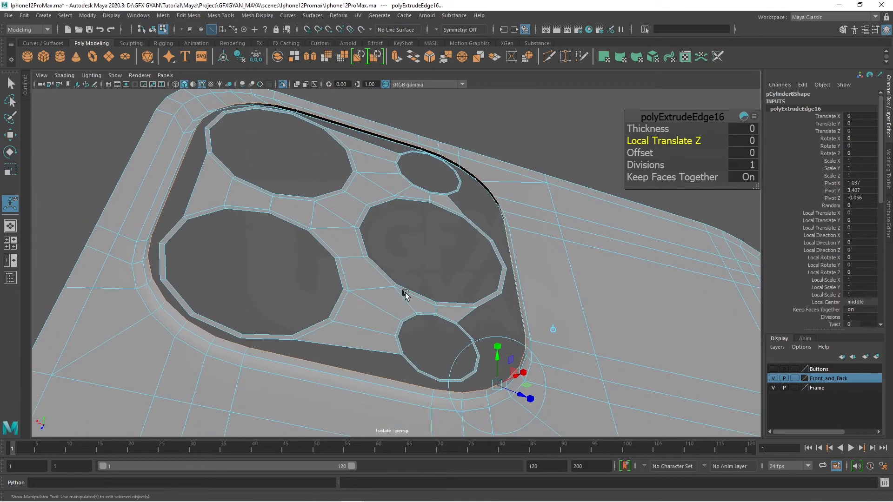
Scale the extruded cutout border slightly inward about its centre, using world axes
{"action": "left_click", "coordinate": [553, 329]}
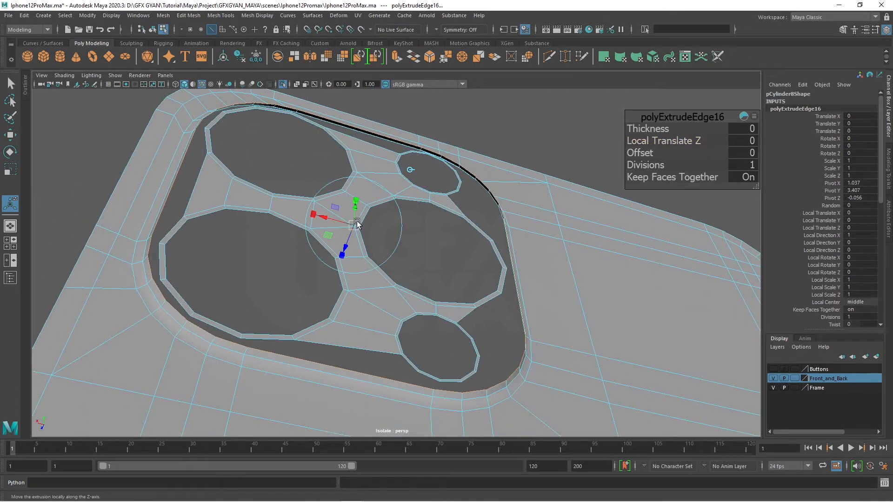
{"action": "key", "text": "r"}
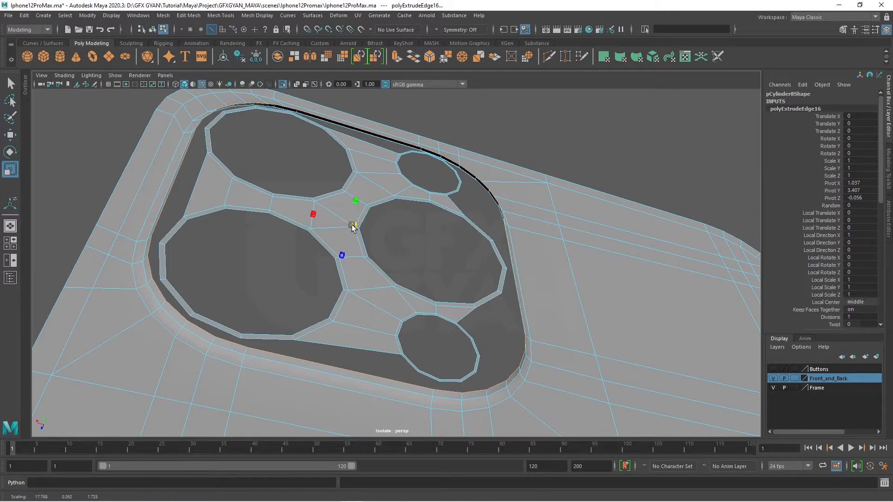
{"action": "left_click_drag", "start_coordinate": [353, 226], "coordinate": [350, 227]}
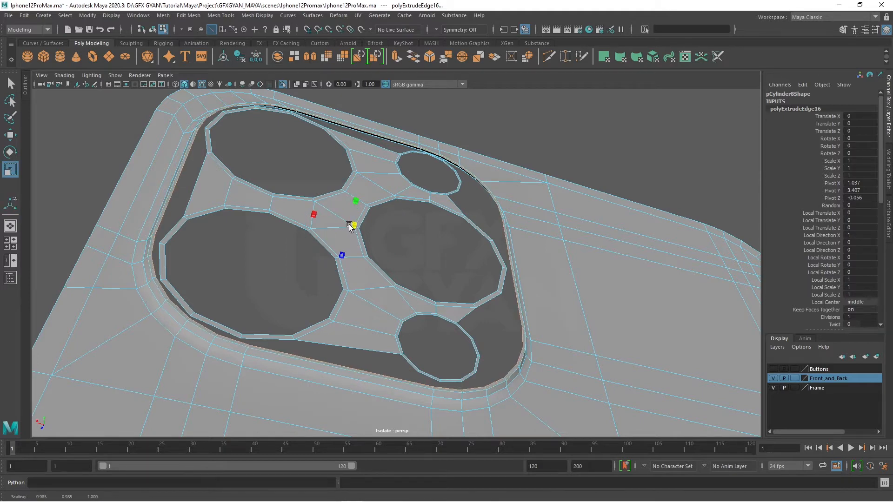
{"action": "mouse_move", "coordinate": [481, 295]}
{"action": "left_mouse_down", "text": "alt"}
{"action": "mouse_move", "coordinate": [463, 268]}
{"action": "mouse_move", "coordinate": [473, 296]}
{"action": "left_mouse_up", "text": "alt"}
{"action": "left_click_drag", "start_coordinate": [354, 229], "coordinate": [354, 230]}
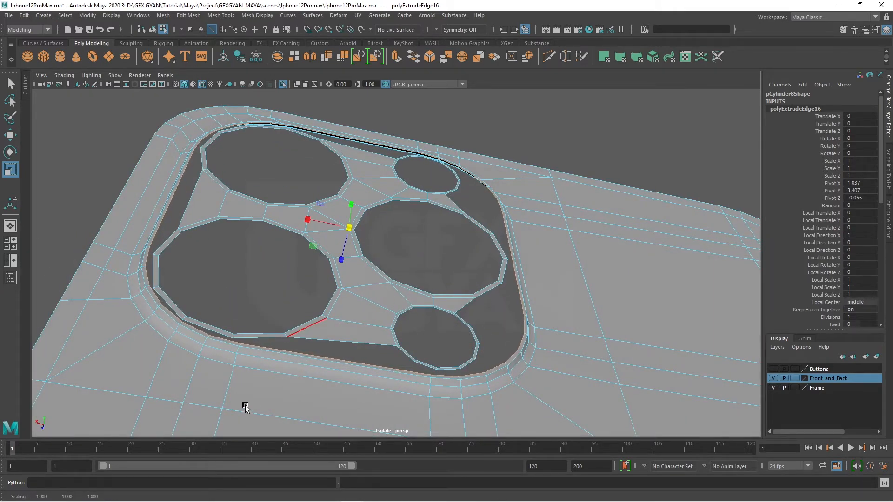
Inspect the extruded border around the lower corners of the camera cutout, and return to object mode
{"action": "scroll", "coordinate": [269, 350], "scroll_direction": "up", "scroll_amount": 4}
{"action": "scroll", "coordinate": [588, 401], "scroll_direction": "down", "scroll_amount": 5}
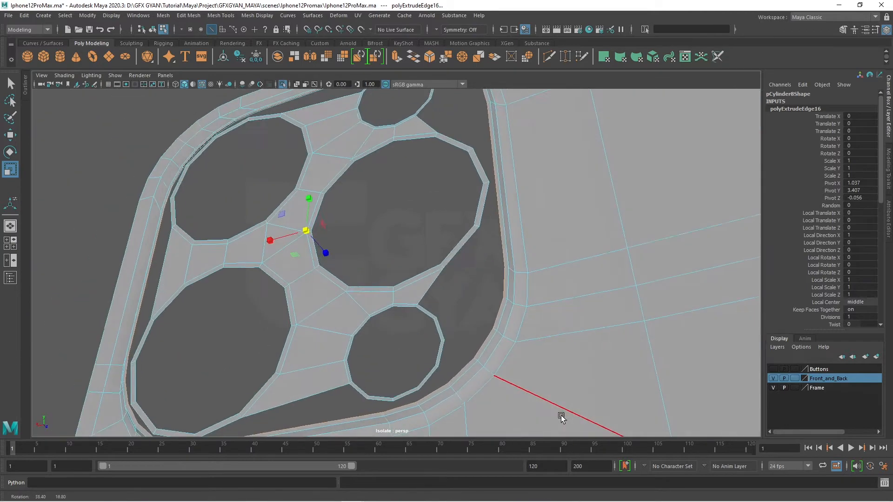
{"action": "scroll", "coordinate": [524, 275], "scroll_direction": "up", "scroll_amount": 4}
{"action": "left_click_drag", "start_coordinate": [524, 274], "coordinate": [542, 287], "text": "alt"}
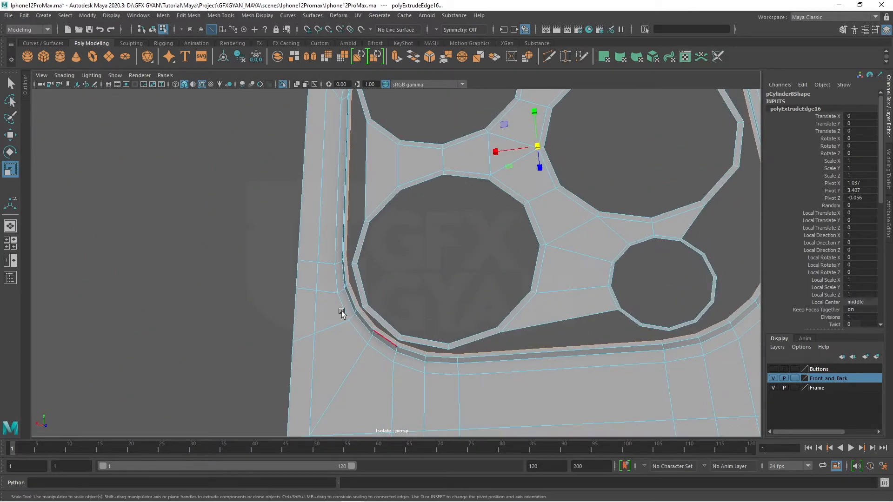
{"action": "scroll", "coordinate": [369, 348], "scroll_direction": "up", "scroll_amount": 3}
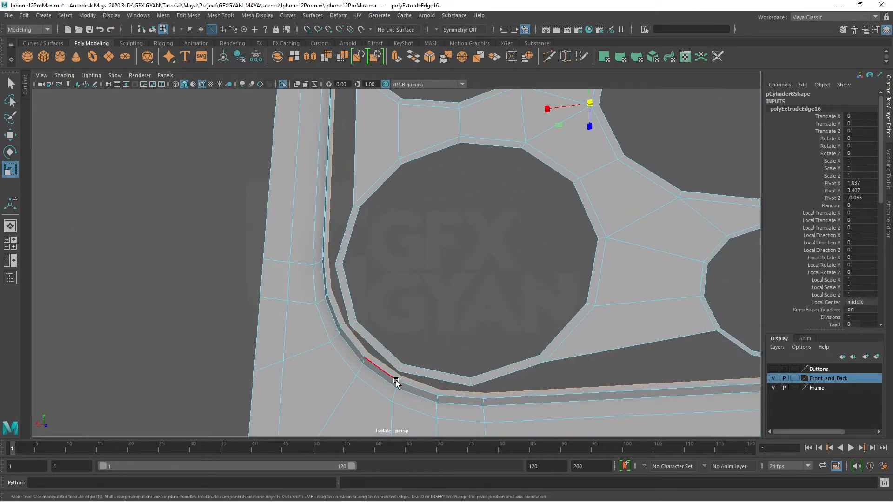
{"action": "scroll", "coordinate": [419, 374], "scroll_direction": "down", "scroll_amount": 2}
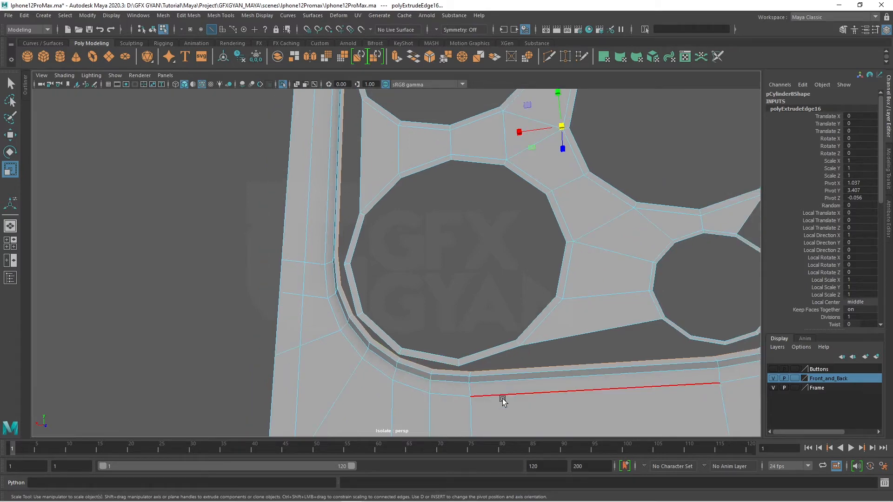
{"action": "middle_click_drag", "start_coordinate": [500, 398], "coordinate": [473, 343], "text": "alt"}
{"action": "right_click_drag", "start_coordinate": [553, 197], "coordinate": [584, 178]}
{"action": "scroll", "coordinate": [484, 296], "scroll_direction": "down", "scroll_amount": 3}
{"action": "scroll", "coordinate": [484, 298], "scroll_direction": "down", "scroll_amount": 4}
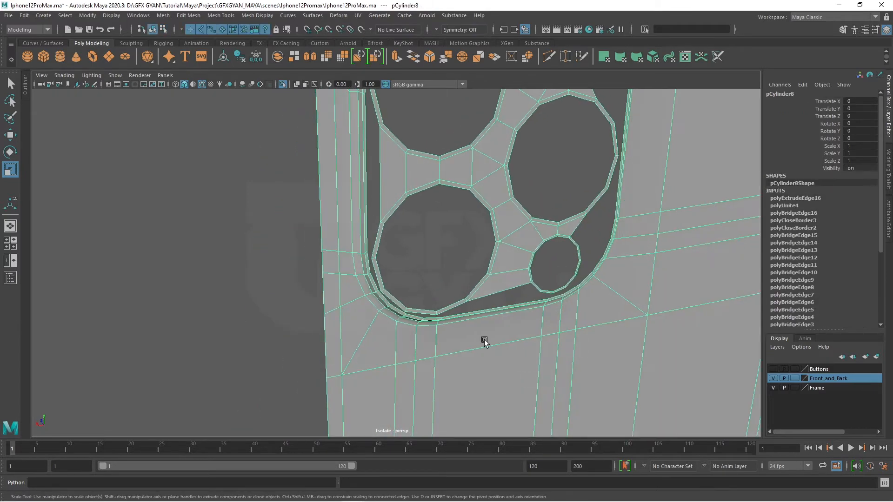
Examine the gap between the extruded cutout border and the large left rings from close up
{"action": "scroll", "coordinate": [424, 370], "scroll_direction": "up", "scroll_amount": 5}
{"action": "middle_click_drag", "start_coordinate": [393, 385], "coordinate": [431, 298], "text": "alt"}
{"action": "scroll", "coordinate": [420, 320], "scroll_direction": "up", "scroll_amount": 3}
{"action": "left_click_drag", "start_coordinate": [446, 345], "coordinate": [456, 329], "text": "alt"}
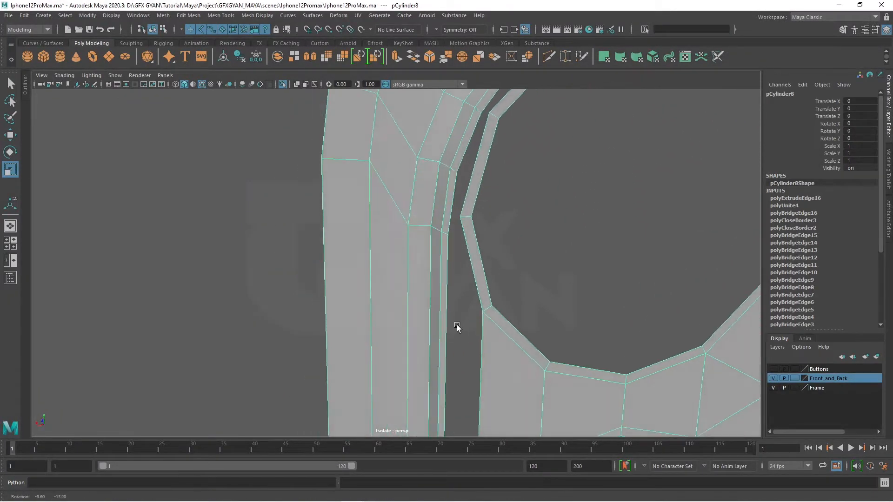
{"action": "middle_click_drag", "start_coordinate": [460, 323], "coordinate": [423, 402], "text": "alt"}
{"action": "middle_click_drag", "start_coordinate": [429, 300], "coordinate": [423, 324], "text": "alt"}
{"action": "mouse_move", "coordinate": [423, 324]}
{"action": "left_mouse_down", "text": "alt"}
{"action": "mouse_move", "coordinate": [432, 333]}
{"action": "mouse_move", "coordinate": [436, 320]}
{"action": "left_mouse_up", "text": "alt"}
{"action": "middle_click_drag", "start_coordinate": [436, 320], "coordinate": [480, 216], "text": "alt"}
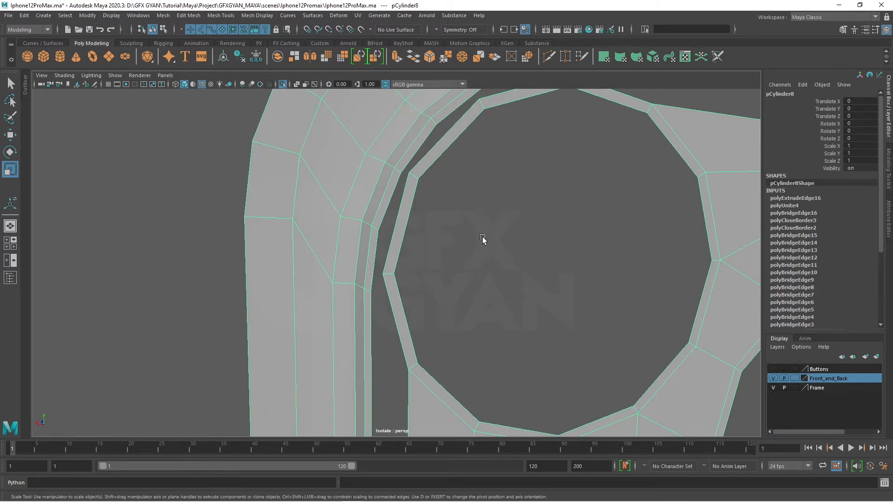
{"action": "scroll", "coordinate": [481, 236], "scroll_direction": "down", "scroll_amount": 8}
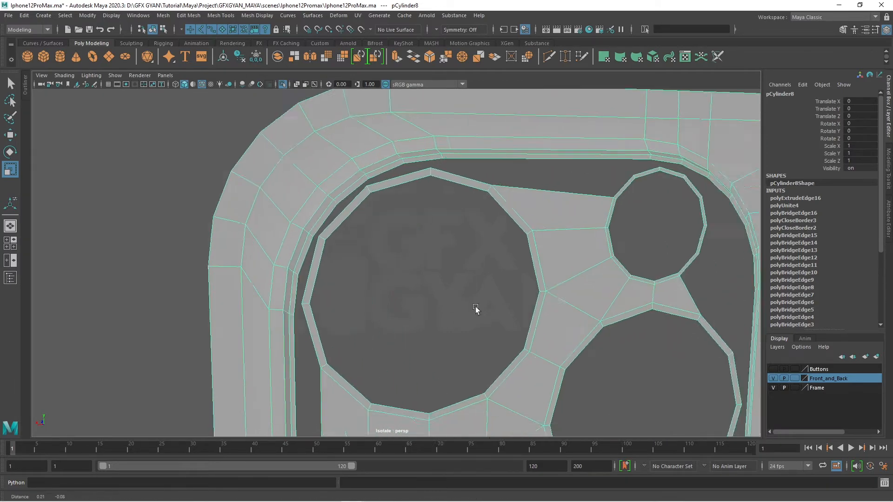
{"action": "key", "text": "q"}
{"action": "scroll", "coordinate": [532, 292], "scroll_direction": "down", "scroll_amount": 3}
{"action": "scroll", "coordinate": [354, 312], "scroll_direction": "up", "scroll_amount": 3}
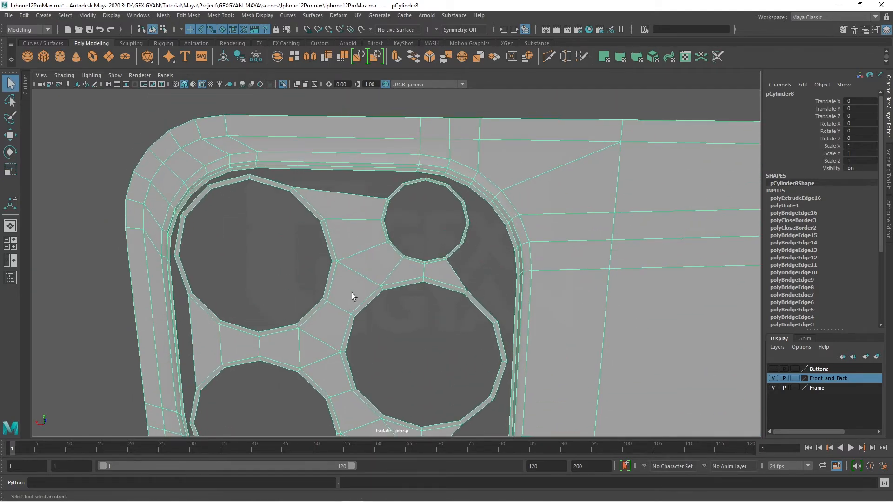
{"action": "left_click_drag", "start_coordinate": [351, 292], "coordinate": [371, 232], "text": "alt"}
{"action": "scroll", "coordinate": [378, 226], "scroll_direction": "up", "scroll_amount": 3}
{"action": "middle_click_drag", "start_coordinate": [378, 225], "coordinate": [434, 201], "text": "alt"}
Bridge the ring mesh's outer edge between the two left large rings to the facing straight edge of the cutout border
{"action": "right_click", "coordinate": [294, 152]}
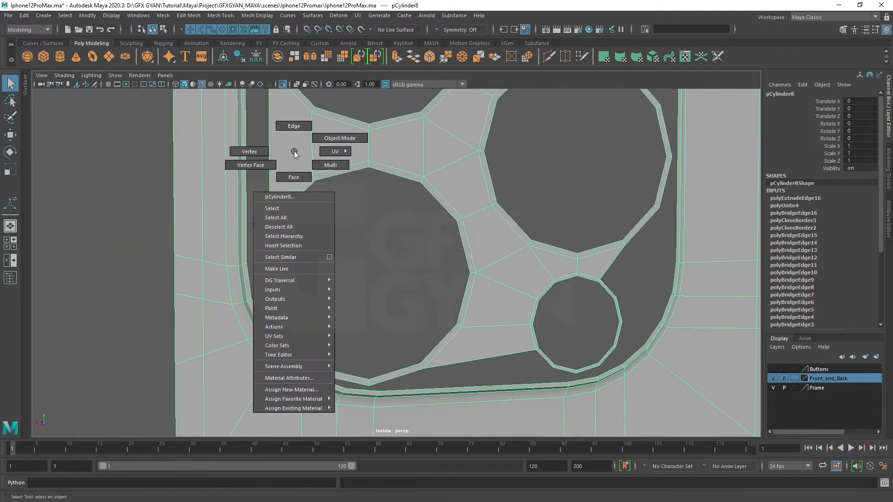
{"action": "right_click_drag", "start_coordinate": [294, 151], "coordinate": [295, 128]}
{"action": "middle_click_drag", "start_coordinate": [298, 173], "coordinate": [358, 281], "text": "alt"}
{"action": "left_click_drag", "start_coordinate": [359, 281], "coordinate": [298, 271], "text": "alt"}
{"action": "middle_click_drag", "start_coordinate": [526, 308], "coordinate": [352, 297], "text": "alt"}
{"action": "scroll", "coordinate": [372, 293], "scroll_direction": "down", "scroll_amount": 2}
{"action": "left_click_drag", "start_coordinate": [388, 287], "coordinate": [299, 267], "text": "alt"}
{"action": "middle_click_drag", "start_coordinate": [299, 267], "coordinate": [405, 279], "text": "alt"}
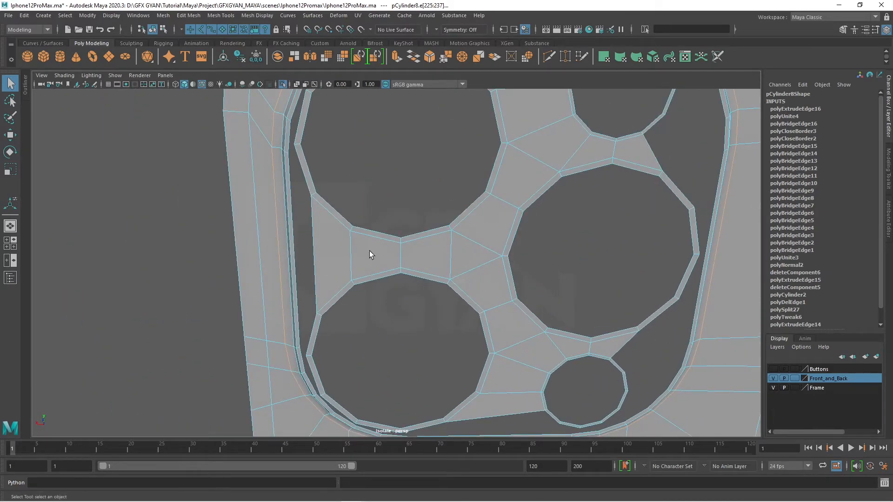
{"action": "left_click_drag", "start_coordinate": [369, 251], "coordinate": [298, 324], "text": "alt"}
{"action": "scroll", "coordinate": [390, 291], "scroll_direction": "down", "scroll_amount": 5}
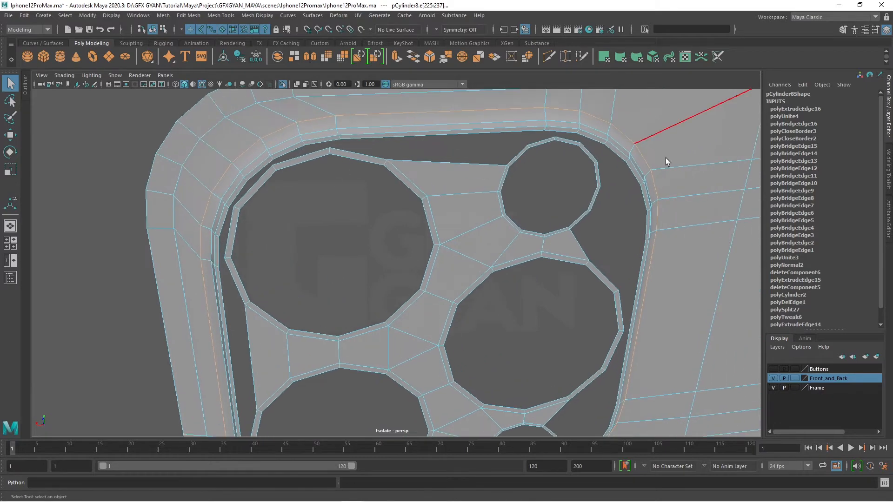
{"action": "scroll", "coordinate": [390, 249], "scroll_direction": "up", "scroll_amount": 5}
{"action": "middle_click_drag", "start_coordinate": [389, 250], "coordinate": [455, 256], "text": "alt"}
{"action": "left_click", "coordinate": [369, 216], "text": "shift"}
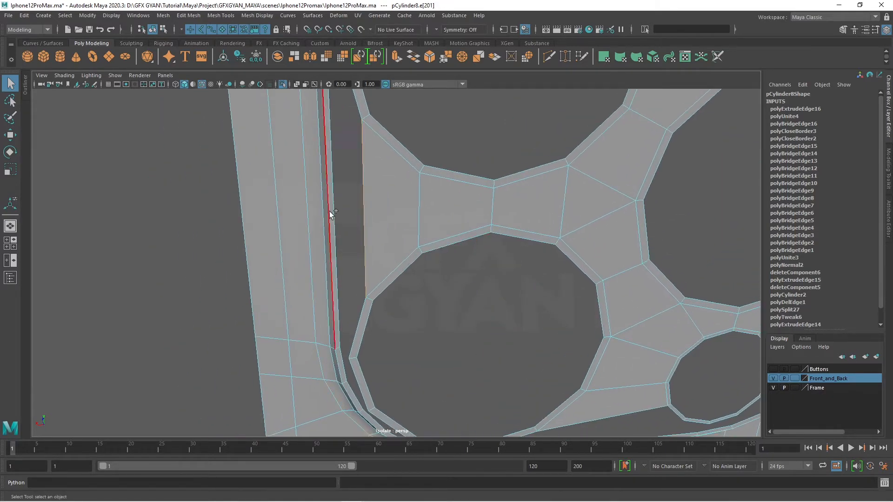
{"action": "scroll", "coordinate": [404, 240], "scroll_direction": "down", "scroll_amount": 2}
{"action": "middle_click_drag", "start_coordinate": [404, 241], "coordinate": [452, 299], "text": "alt"}
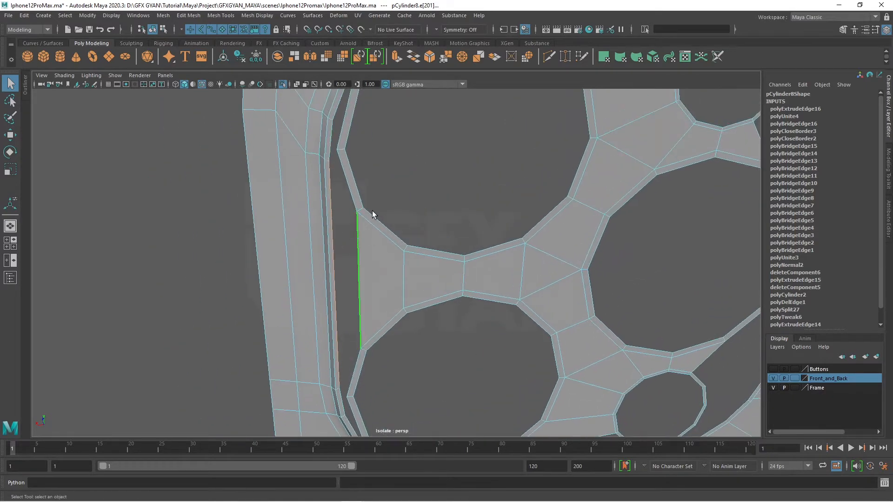
{"action": "left_click", "coordinate": [163, 15]}
{"action": "mouse_move", "coordinate": [188, 15]}
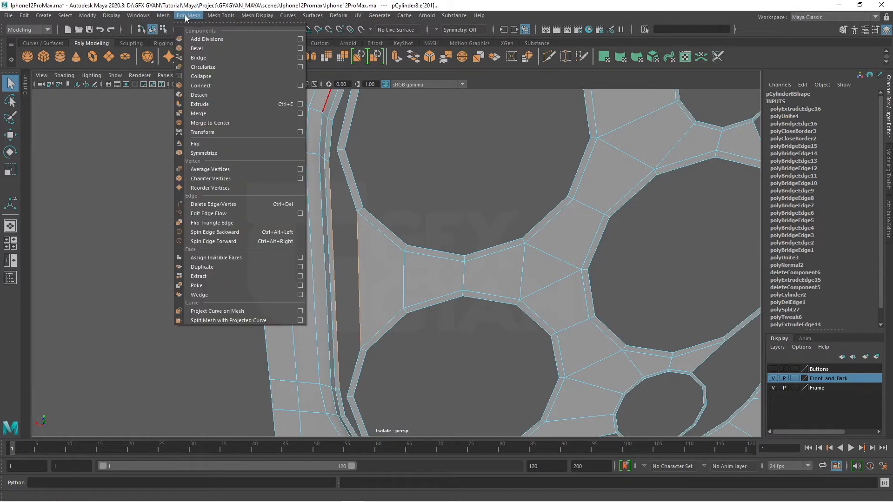
{"action": "left_click", "coordinate": [213, 60]}
Insert two edge loops across the upper cutout border, between the upper large ring and the upper small ring
{"action": "middle_click_drag", "start_coordinate": [540, 309], "coordinate": [197, 235], "text": "alt"}
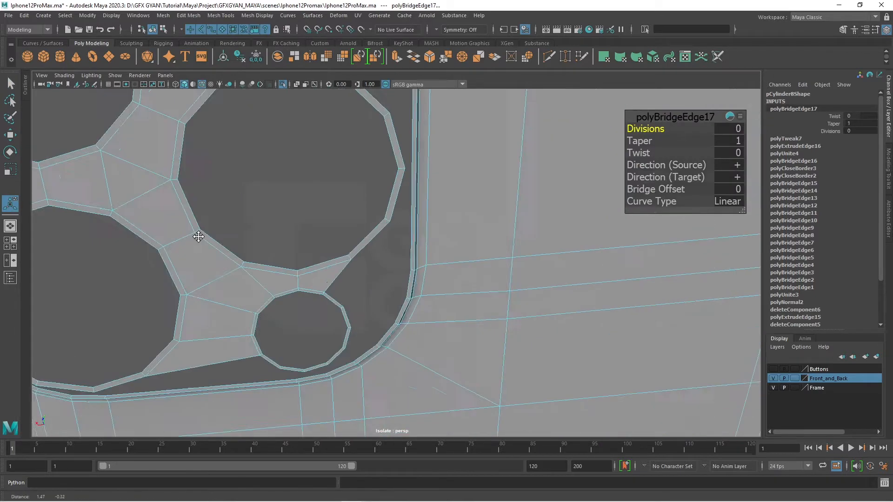
{"action": "scroll", "coordinate": [333, 256], "scroll_direction": "down", "scroll_amount": 3}
{"action": "middle_click_drag", "start_coordinate": [333, 255], "coordinate": [352, 372], "text": "alt"}
{"action": "middle_click_drag", "start_coordinate": [285, 301], "coordinate": [291, 318], "text": "alt"}
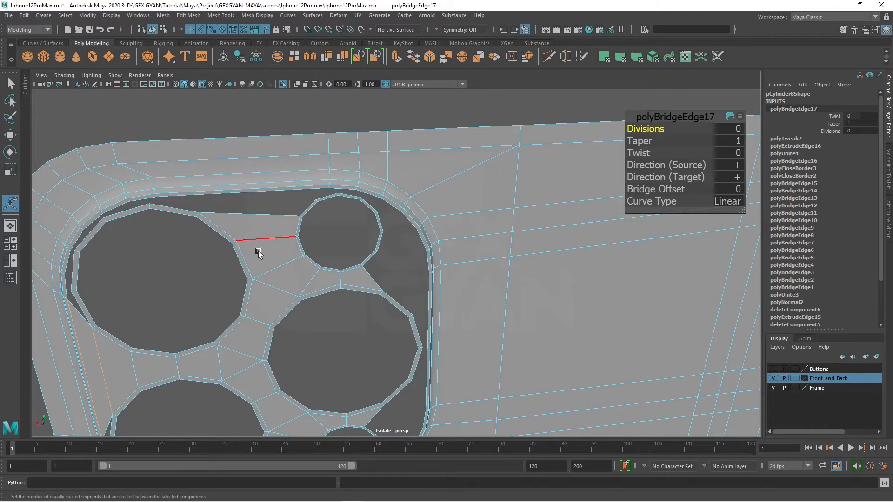
{"action": "middle_click_drag", "start_coordinate": [263, 244], "coordinate": [275, 275], "text": "alt"}
{"action": "scroll", "coordinate": [275, 275], "scroll_direction": "up", "scroll_amount": 3}
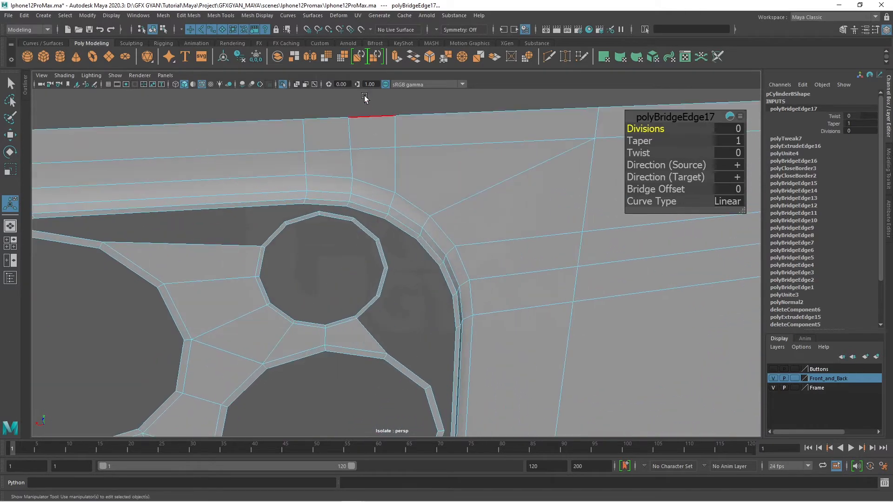
{"action": "left_click", "coordinate": [552, 58]}
{"action": "middle_click_drag", "start_coordinate": [238, 220], "coordinate": [403, 255], "text": "alt"}
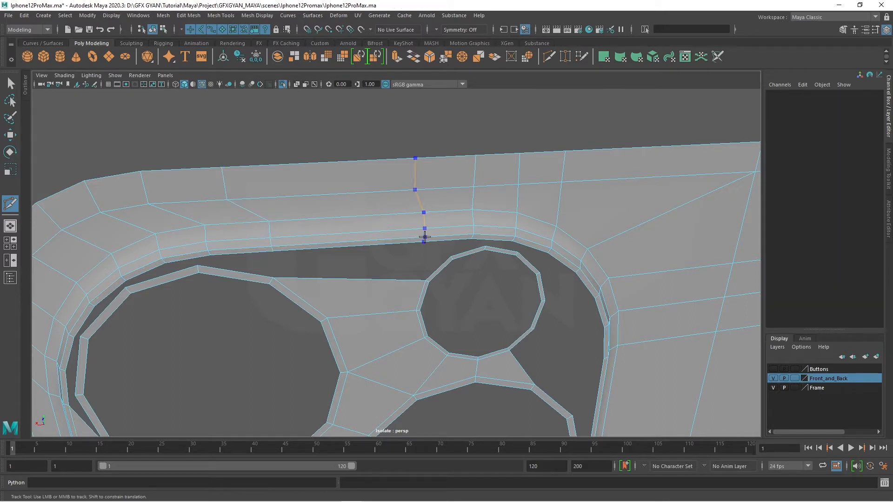
Bridge the outer edge of the strip joining the upper large and small rings to the facing edge of the cutout border
{"action": "key", "text": "w"}
{"action": "left_click", "coordinate": [366, 246]}
{"action": "left_click", "coordinate": [360, 278], "text": "shift"}
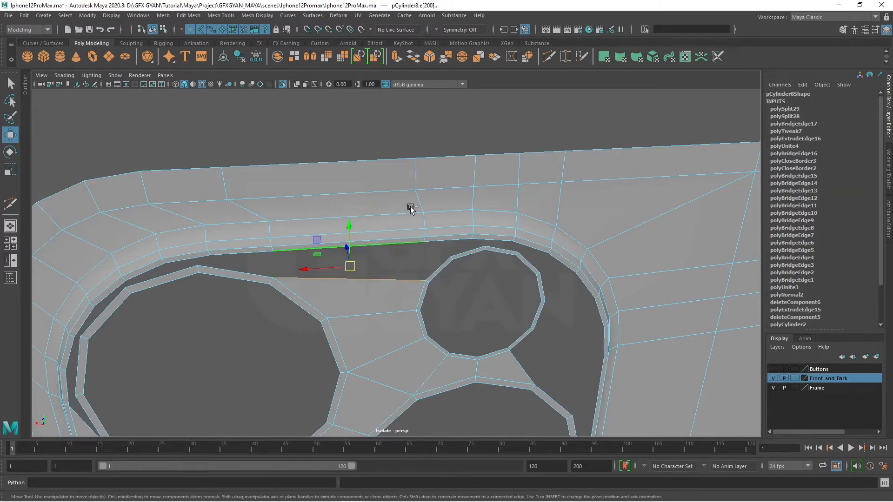
{"action": "left_click", "coordinate": [413, 57]}
Insert three edge loops across the back panel and the right cutout border, beside the right large ring
{"action": "left_click_drag", "start_coordinate": [412, 315], "coordinate": [378, 252], "text": "alt"}
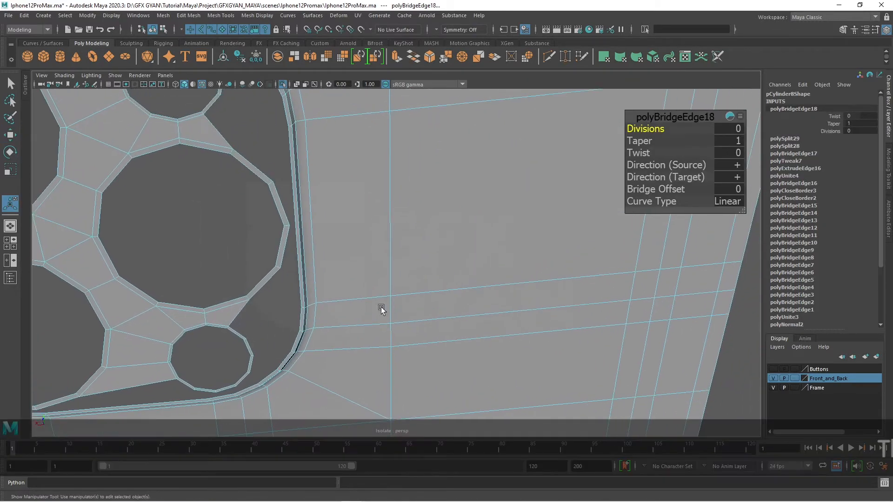
{"action": "left_click", "coordinate": [549, 56]}
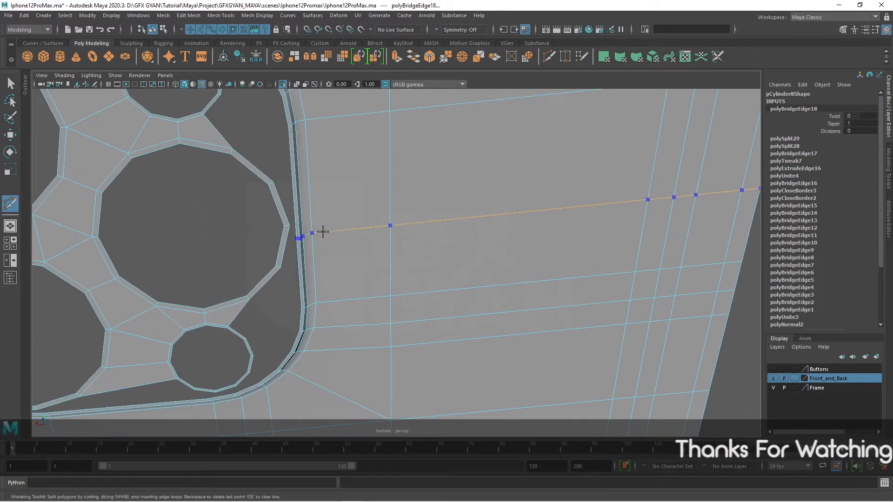
{"action": "left_click", "coordinate": [327, 217], "text": "ctrl"}
{"action": "left_click_drag", "start_coordinate": [327, 216], "coordinate": [350, 290], "text": "alt"}
{"action": "key", "text": "w"}
{"action": "left_click", "coordinate": [344, 288]}
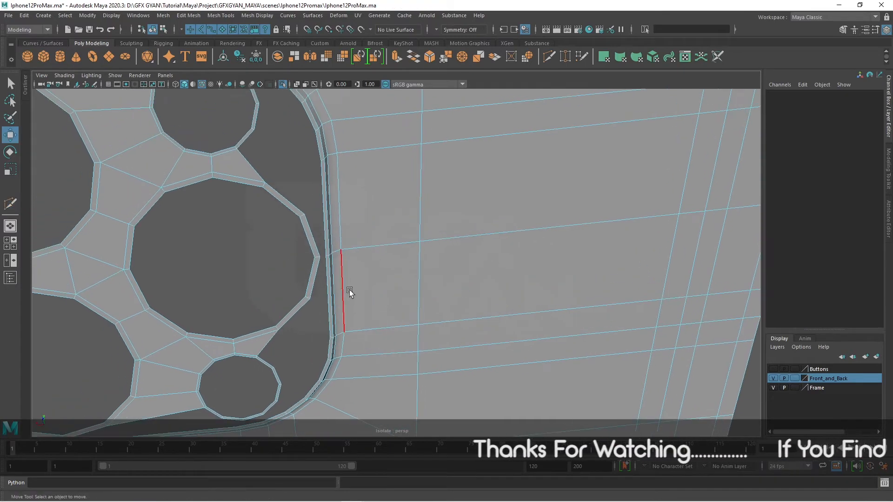
{"action": "left_click", "coordinate": [343, 245]}
{"action": "left_click", "coordinate": [508, 101]}
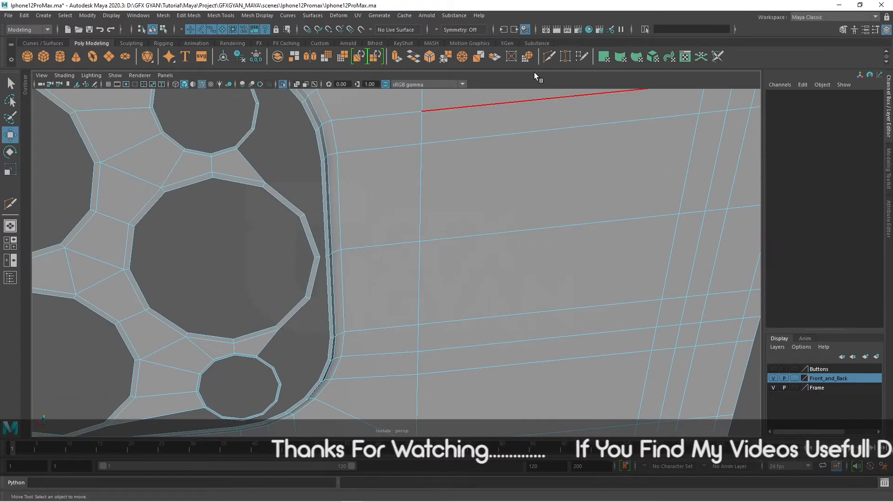
{"action": "key", "text": "ctrl+shift+x"}
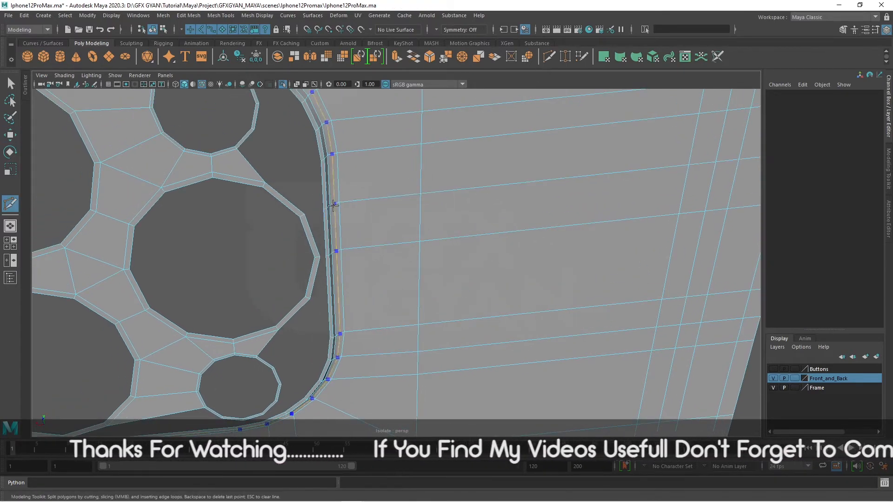
{"action": "left_click", "coordinate": [333, 302], "text": "ctrl"}
{"action": "key", "text": "w"}
Bridge the right large ring's two outermost edges to the facing edges of the right cutout border
{"action": "scroll", "coordinate": [326, 302], "scroll_direction": "up", "scroll_amount": 3}
{"action": "left_click", "coordinate": [326, 303]}
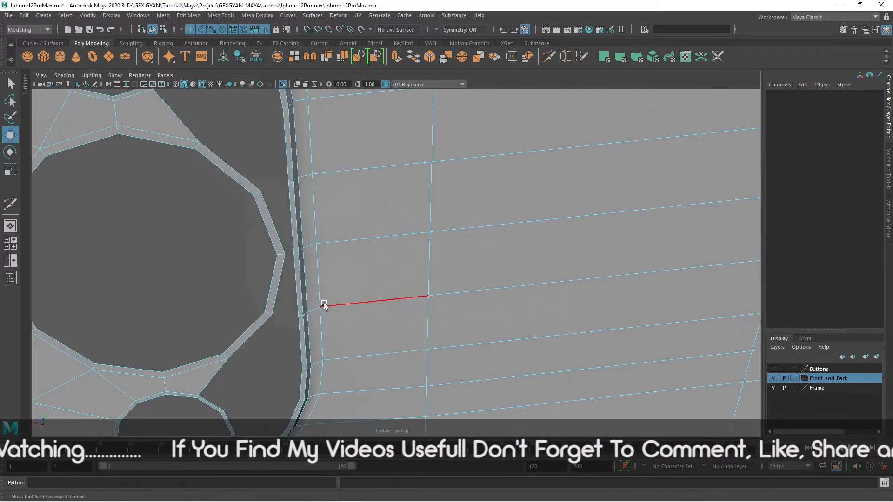
{"action": "left_click", "coordinate": [293, 284]}
{"action": "left_click", "coordinate": [292, 284]}
{"action": "left_click", "coordinate": [276, 294], "text": "shift"}
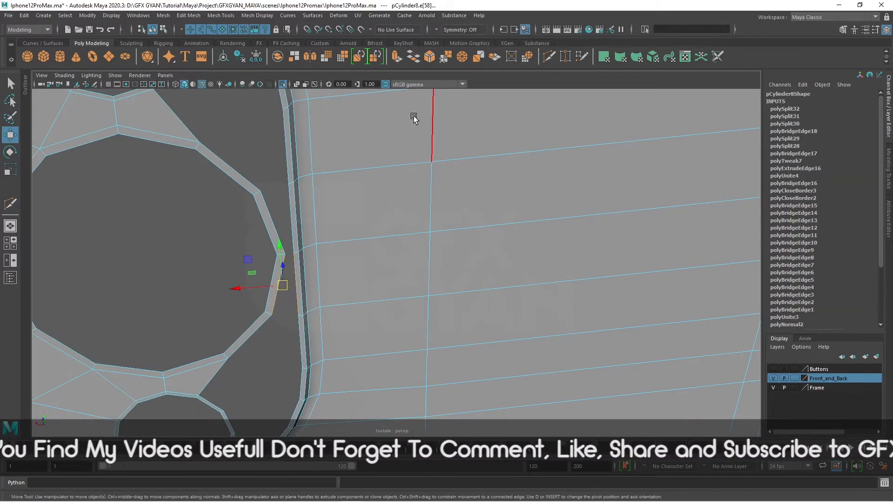
{"action": "left_click", "coordinate": [413, 57]}
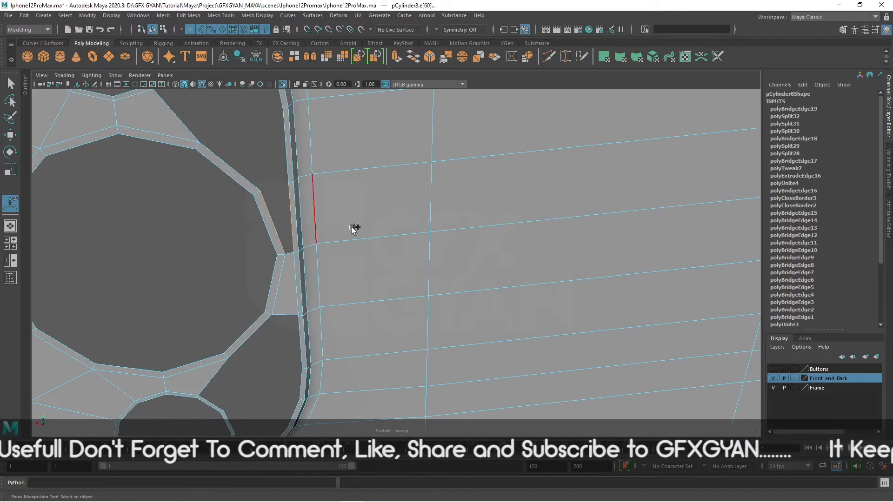
{"action": "left_click", "coordinate": [380, 229]}
{"action": "key", "text": "g"}
Bridge the right large ring's diagonal edges above and below the existing bridges to the straight right cutout border
{"action": "middle_click_drag", "start_coordinate": [379, 236], "coordinate": [450, 325], "text": "alt"}
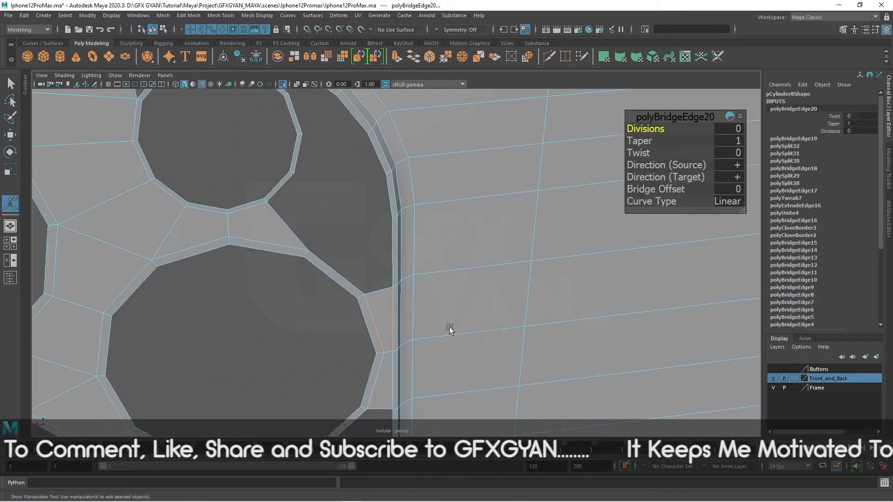
{"action": "left_click", "coordinate": [335, 275]}
{"action": "left_click", "coordinate": [387, 250], "text": "shift"}
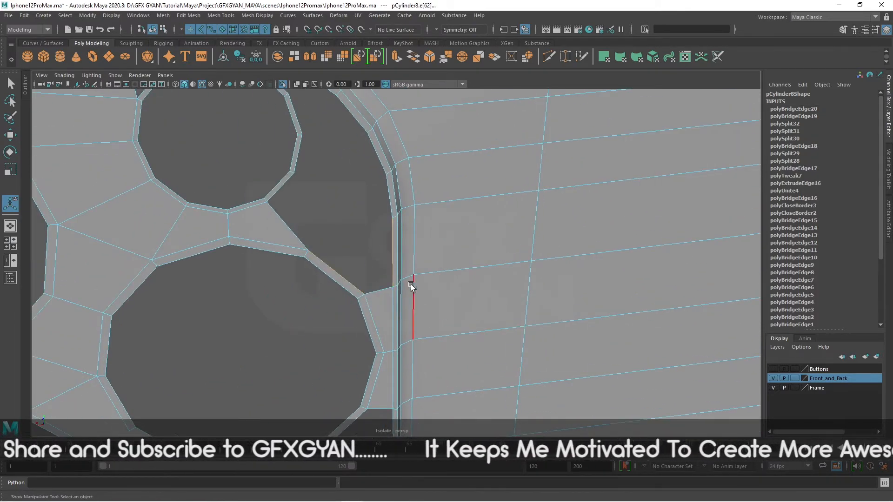
{"action": "key", "text": "g"}
{"action": "middle_click_drag", "start_coordinate": [425, 354], "coordinate": [345, 252], "text": "alt"}
{"action": "left_click", "coordinate": [346, 252]}
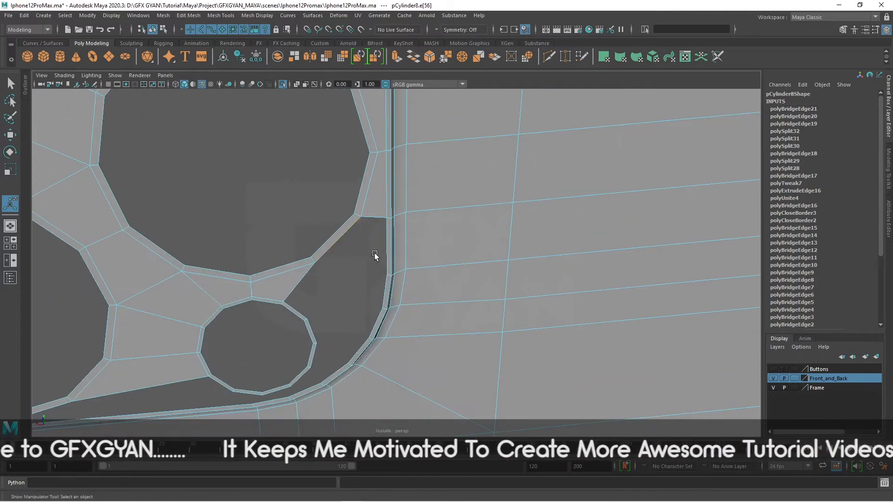
{"action": "left_click", "coordinate": [382, 251], "text": "shift"}
{"action": "key", "text": "g"}
Bridge three neighbouring outer edges of the lower small ring to the facing edges of the cutout's rounded corner
{"action": "middle_click_drag", "start_coordinate": [422, 274], "coordinate": [475, 280], "text": "alt"}
{"action": "scroll", "coordinate": [475, 280], "scroll_direction": "up", "scroll_amount": 3}
{"action": "left_click", "coordinate": [368, 320]}
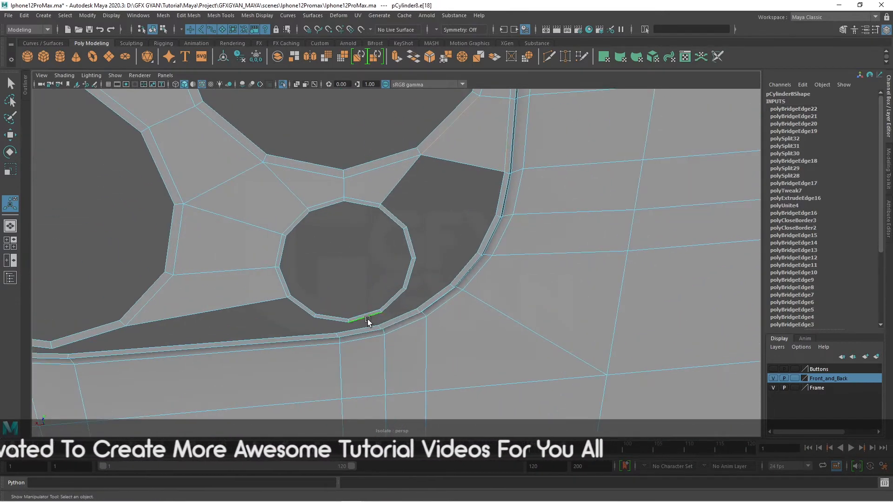
{"action": "left_click", "coordinate": [411, 326], "text": "shift"}
{"action": "key", "text": "g"}
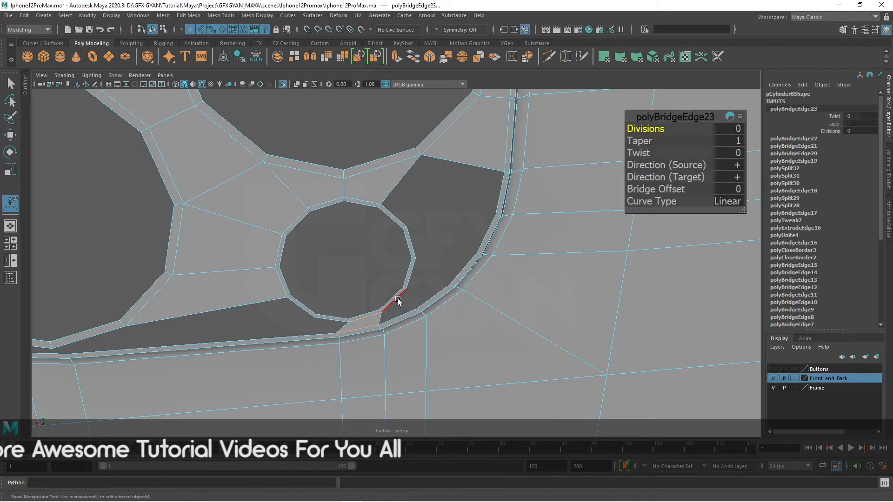
{"action": "left_click", "coordinate": [401, 313]}
{"action": "left_click", "coordinate": [443, 327], "text": "shift"}
{"action": "key", "text": "g"}
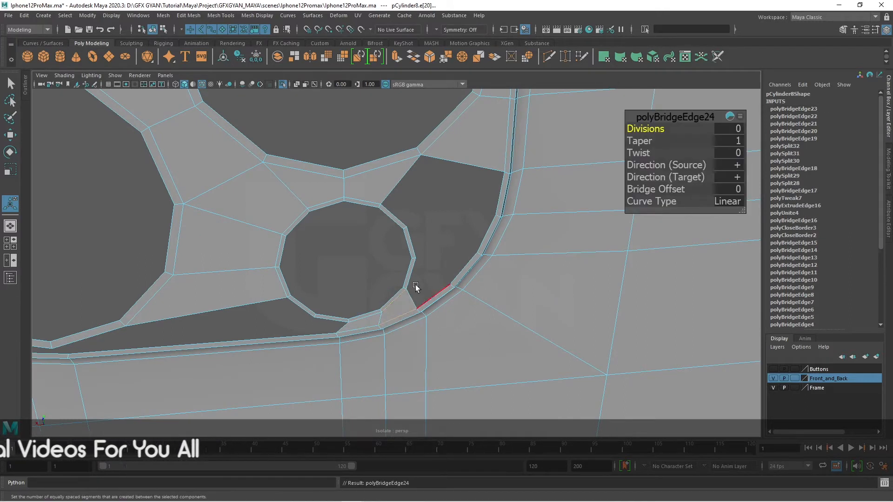
{"action": "left_click", "coordinate": [420, 279]}
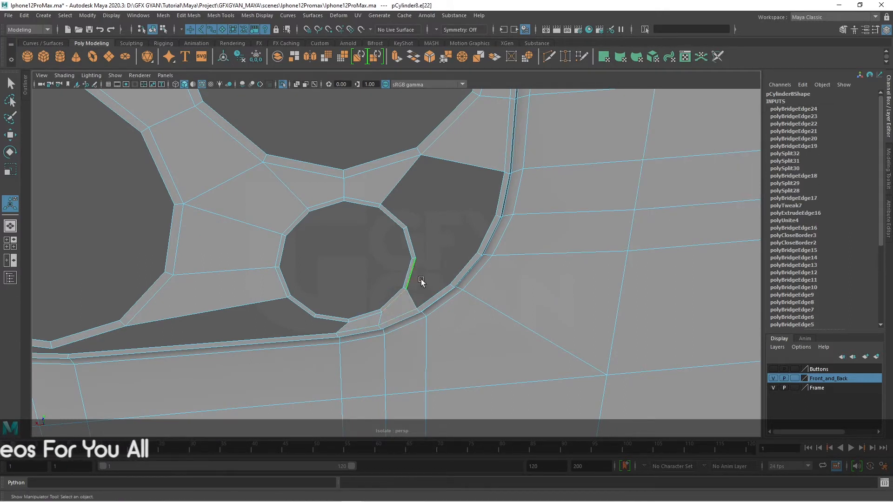
{"action": "left_click", "coordinate": [467, 326], "text": "shift"}
{"action": "key", "text": "g"}
Insert two edge loops through the panel and lower cutout border, between the lower large ring and the lower small ring
{"action": "left_click_drag", "start_coordinate": [468, 319], "coordinate": [485, 291], "text": "alt"}
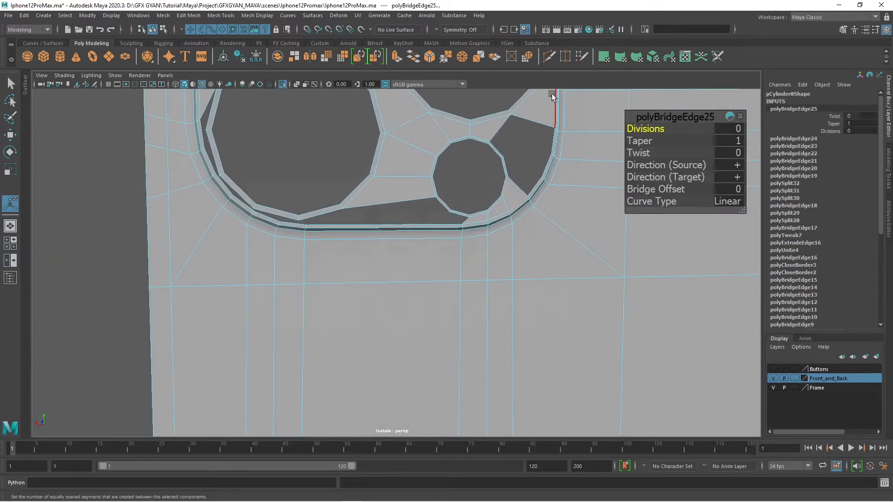
{"action": "left_click", "coordinate": [549, 57]}
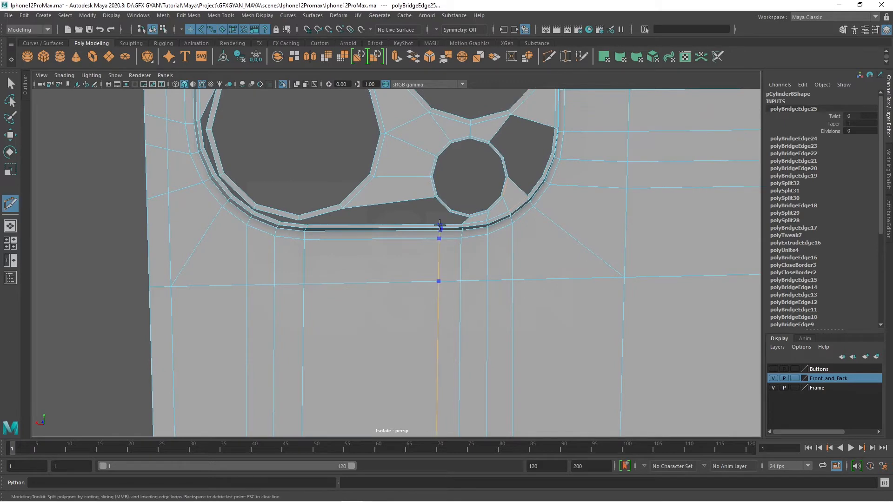
{"action": "left_click", "coordinate": [337, 227], "text": "ctrl"}
{"action": "scroll", "coordinate": [399, 269], "scroll_direction": "up", "scroll_amount": 3}
{"action": "middle_click_drag", "start_coordinate": [399, 270], "coordinate": [393, 336], "text": "alt"}
Bridge the lower edge of the strip between the lower large and small rings to the straight lower cutout border
{"action": "key", "text": "w"}
{"action": "left_click", "coordinate": [375, 277]}
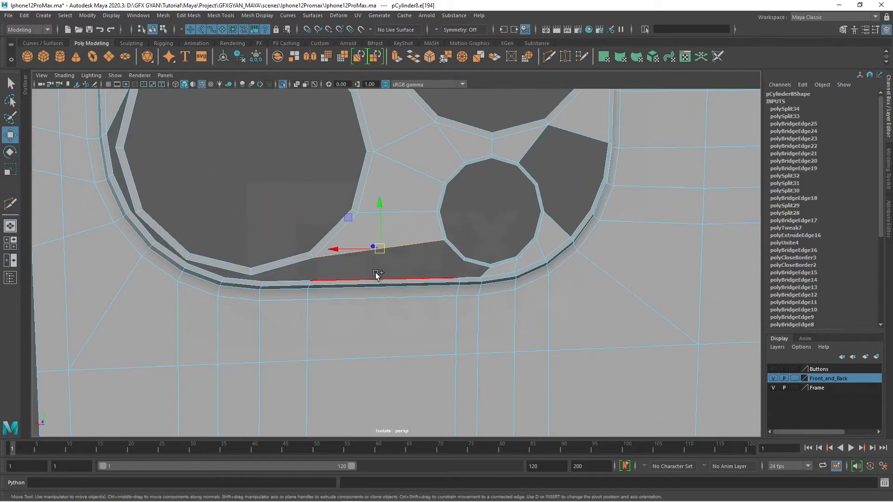
{"action": "key", "text": "g"}
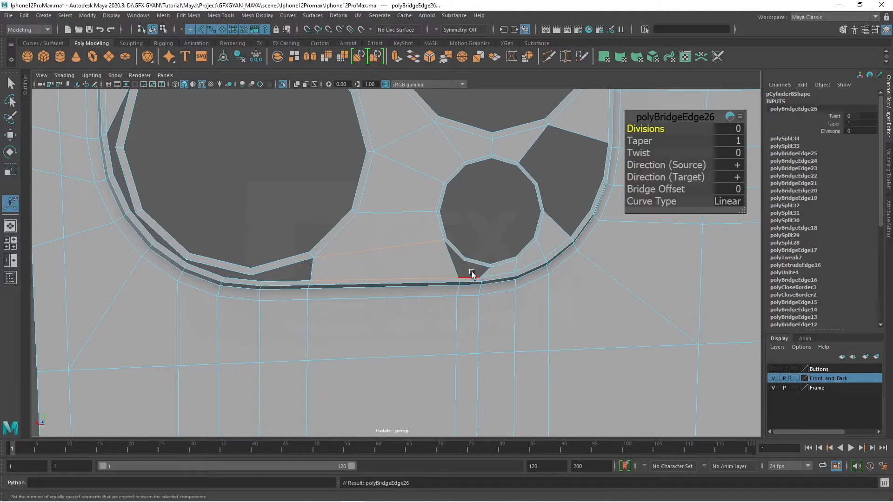
Bridge the lower small ring's unconnected bottom edge to the short cutout border edge beneath it
{"action": "scroll", "coordinate": [452, 335], "scroll_direction": "up", "scroll_amount": 3}
{"action": "middle_click_drag", "start_coordinate": [453, 336], "coordinate": [448, 352], "text": "alt"}
{"action": "left_click", "coordinate": [495, 283]}
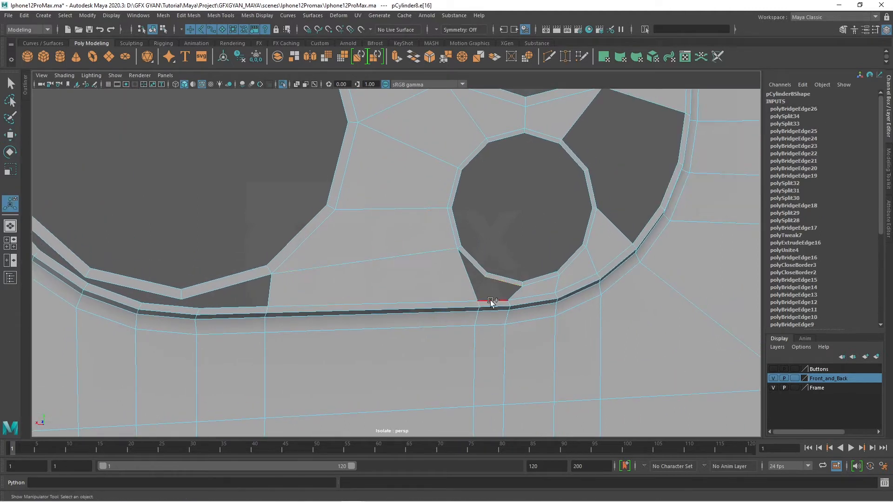
{"action": "left_click", "coordinate": [516, 93], "text": "shift"}
{"action": "left_click", "coordinate": [411, 59]}
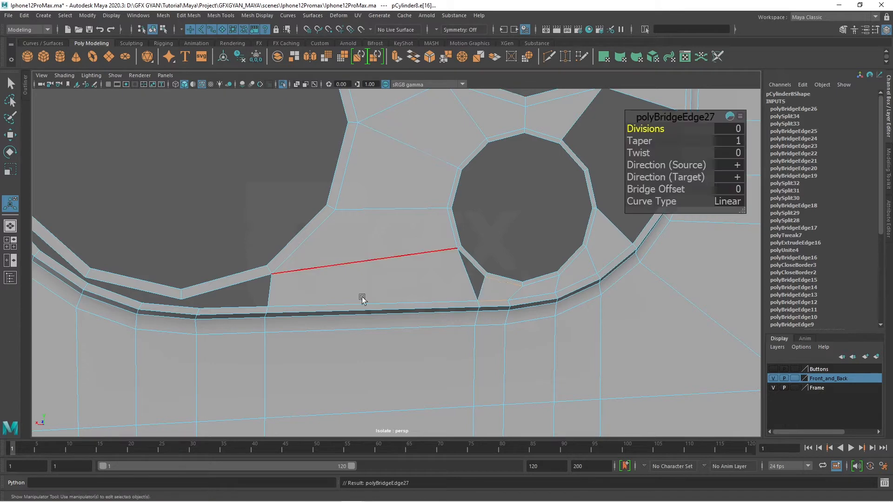
Bridge the lower large ring's bottom edge beside the new strip to the facing edge of the lower cutout border
{"action": "middle_click_drag", "start_coordinate": [315, 343], "coordinate": [438, 316], "text": "alt"}
{"action": "scroll", "coordinate": [439, 316], "scroll_direction": "up", "scroll_amount": 2}
{"action": "left_click", "coordinate": [345, 257]}
{"action": "left_click", "coordinate": [374, 284], "text": "shift"}
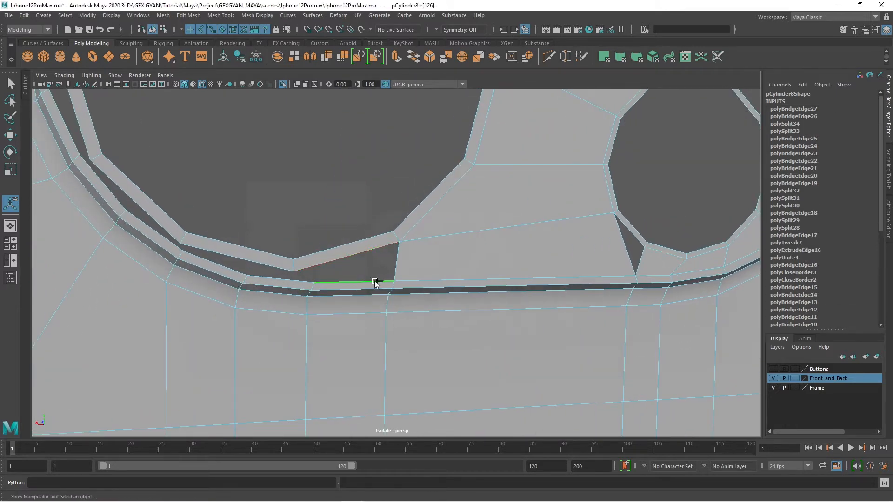
{"action": "left_click", "coordinate": [412, 60]}
Bridge the upper small ring's top edge to the last straight edge of the upper cutout border
{"action": "middle_click_drag", "start_coordinate": [388, 346], "coordinate": [512, 345], "text": "alt"}
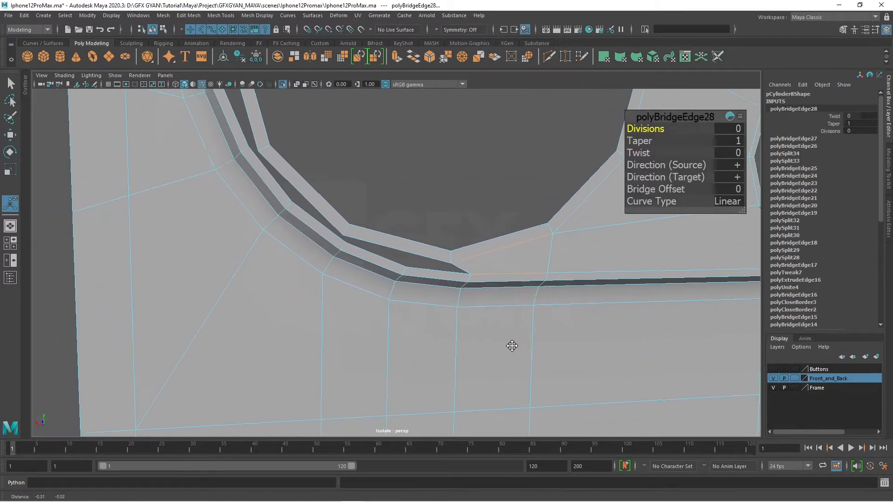
{"action": "left_click_drag", "start_coordinate": [512, 344], "coordinate": [470, 355], "text": "alt"}
{"action": "middle_click_drag", "start_coordinate": [467, 354], "coordinate": [446, 418], "text": "alt"}
{"action": "scroll", "coordinate": [485, 293], "scroll_direction": "down", "scroll_amount": 4}
{"action": "middle_click_drag", "start_coordinate": [529, 177], "coordinate": [424, 400], "text": "alt"}
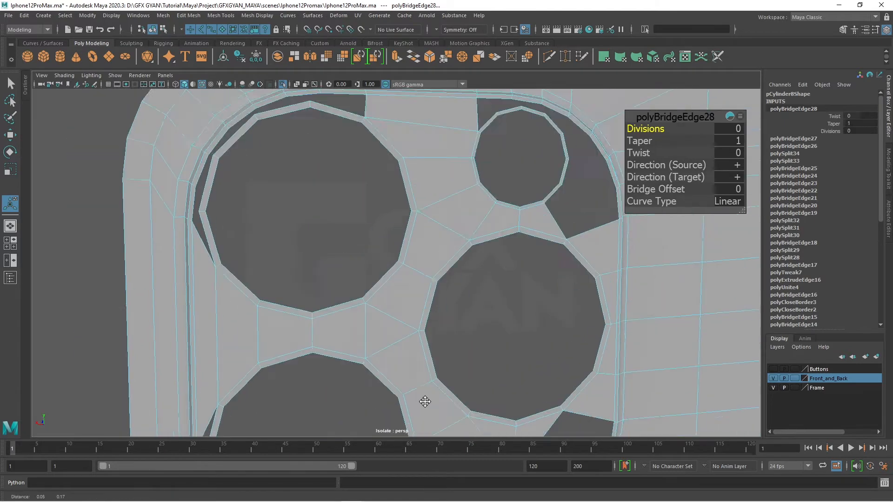
{"action": "scroll", "coordinate": [434, 344], "scroll_direction": "down", "scroll_amount": 3}
{"action": "middle_click_drag", "start_coordinate": [443, 308], "coordinate": [393, 330], "text": "alt"}
{"action": "scroll", "coordinate": [359, 310], "scroll_direction": "up", "scroll_amount": 8}
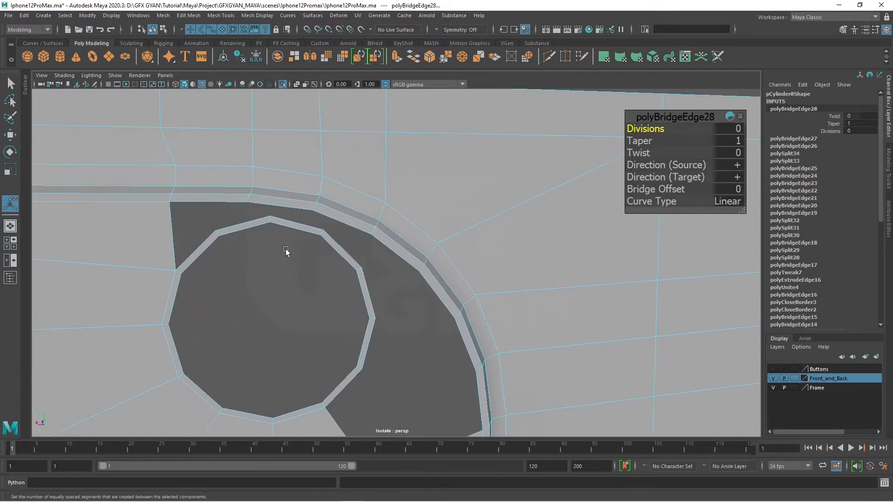
{"action": "left_click", "coordinate": [249, 217]}
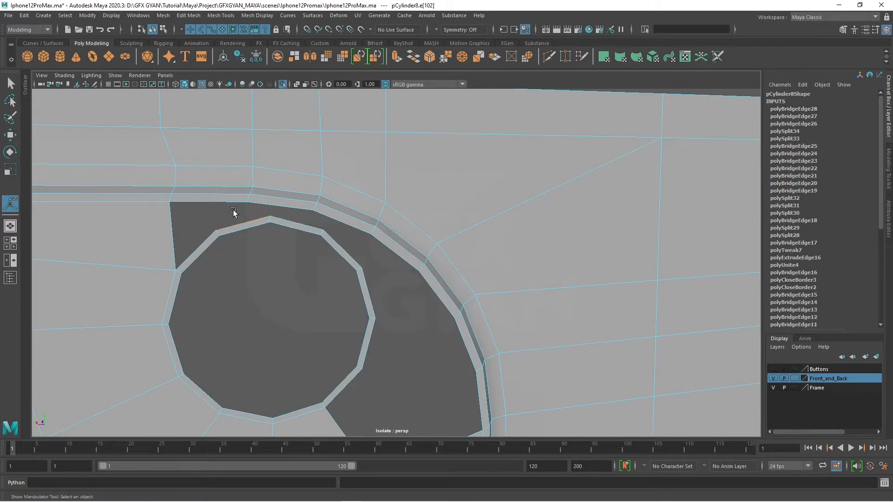
{"action": "left_click", "coordinate": [413, 57]}
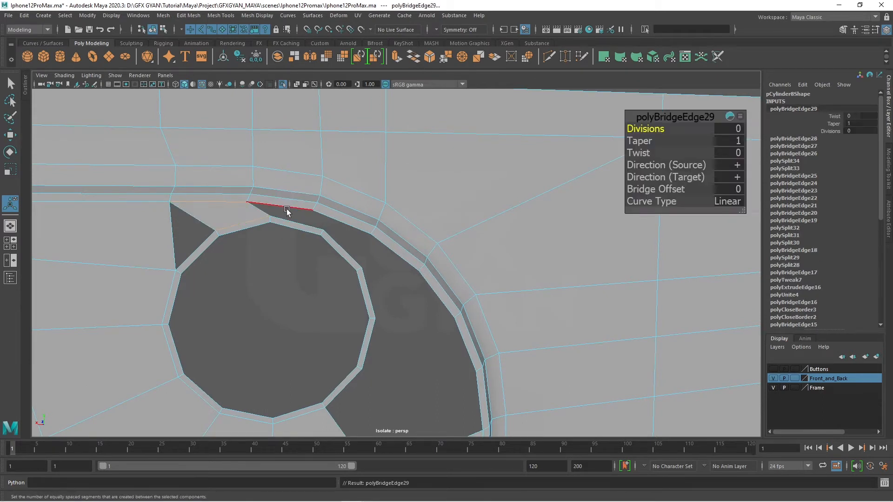
Bridge the next three outer edges of the upper small ring to the facing edges of the cutout's rounded corner
{"action": "left_click", "coordinate": [339, 244], "text": "shift"}
{"action": "key", "text": "g"}
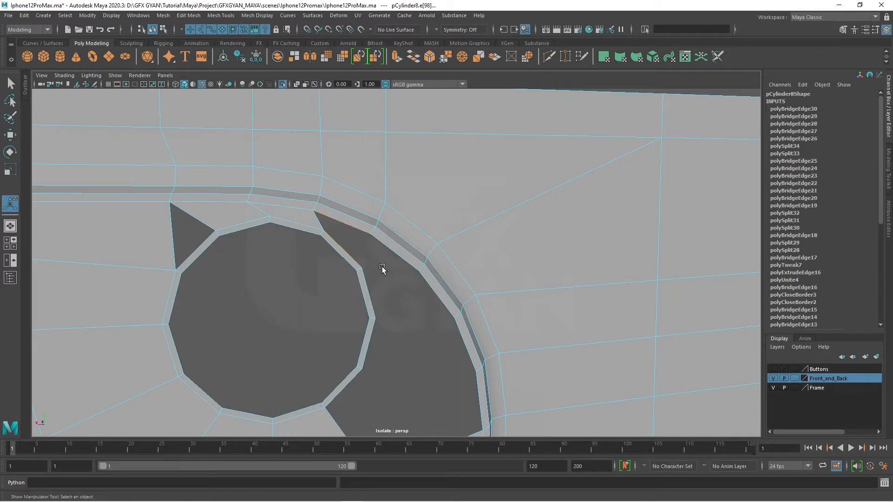
{"action": "key", "text": "g"}
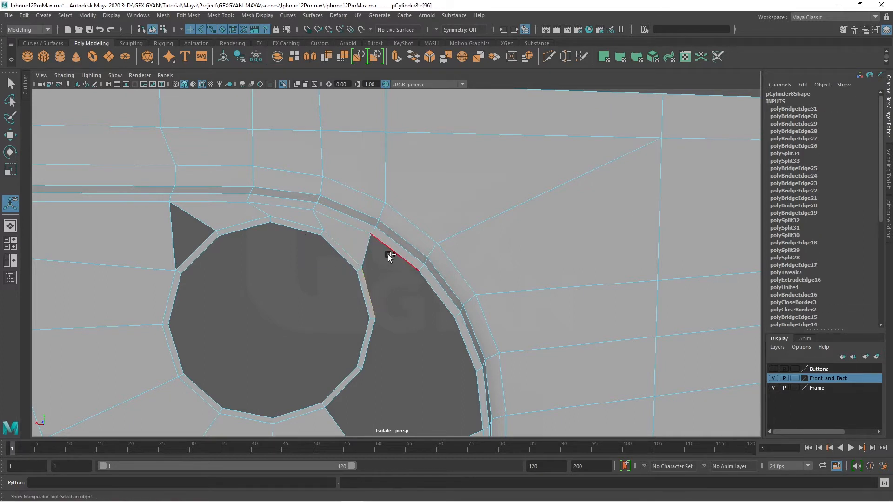
{"action": "key", "text": "g"}
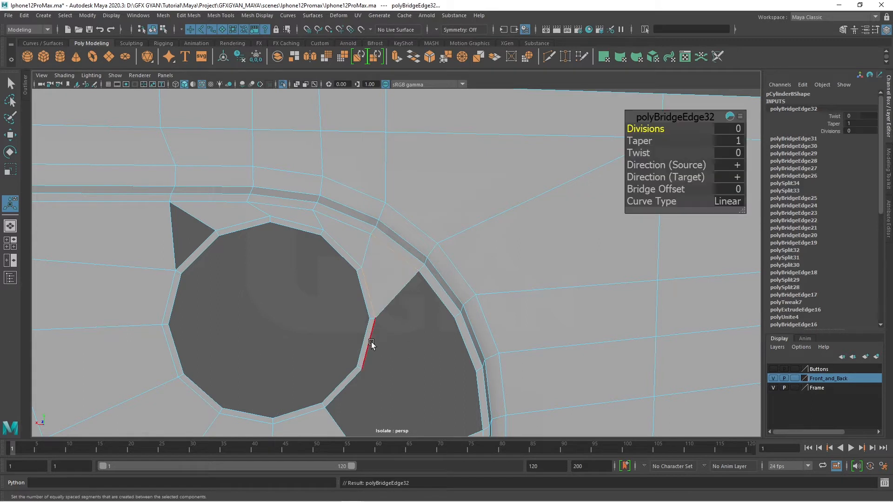
Bridge the upper small ring's next outer edge to the rounded corner border, and its lower outer edge to the strip edge facing it
{"action": "key", "text": "g"}
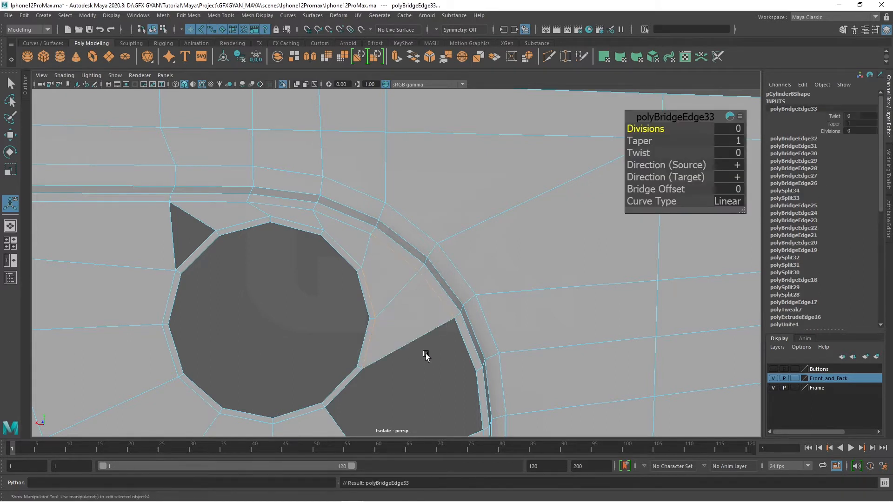
{"action": "middle_click_drag", "start_coordinate": [429, 354], "coordinate": [398, 318], "text": "alt"}
{"action": "left_click", "coordinate": [350, 307]}
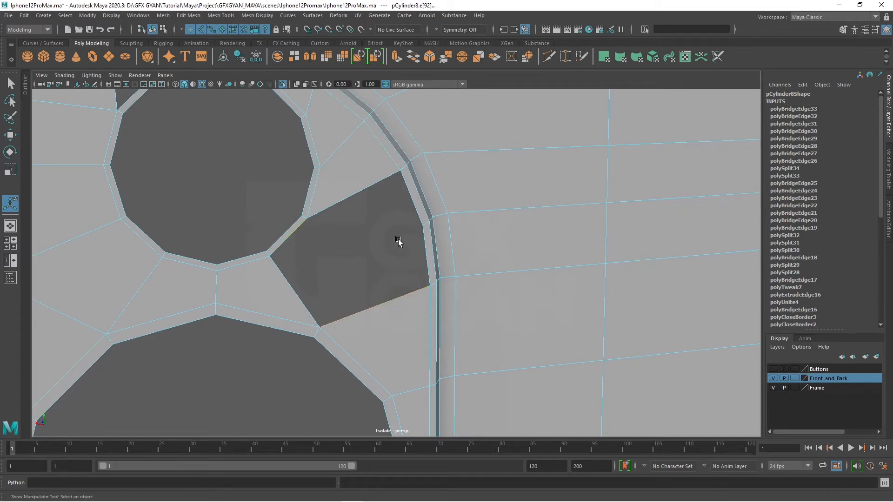
{"action": "left_click", "coordinate": [414, 59]}
{"action": "middle_click_drag", "start_coordinate": [421, 264], "coordinate": [418, 349], "text": "alt"}
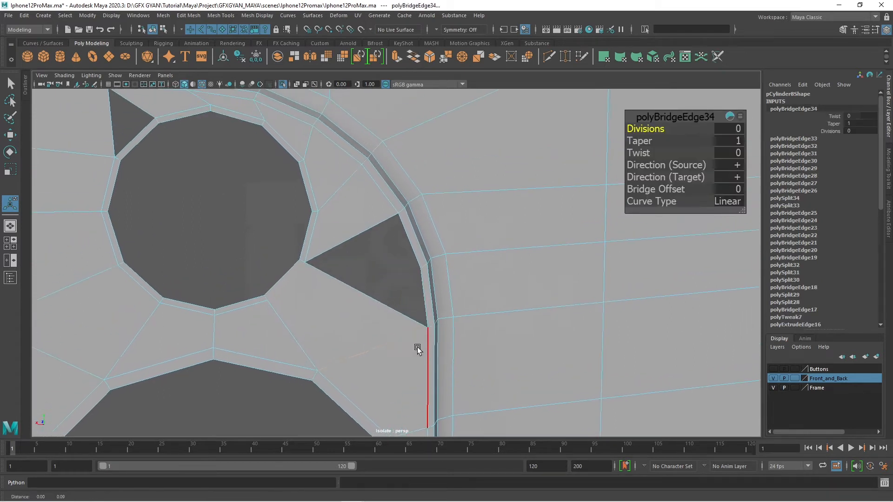
Fill the triangular hole between the upper small ring and the cutout's rounded corner
{"action": "left_click", "coordinate": [395, 310]}
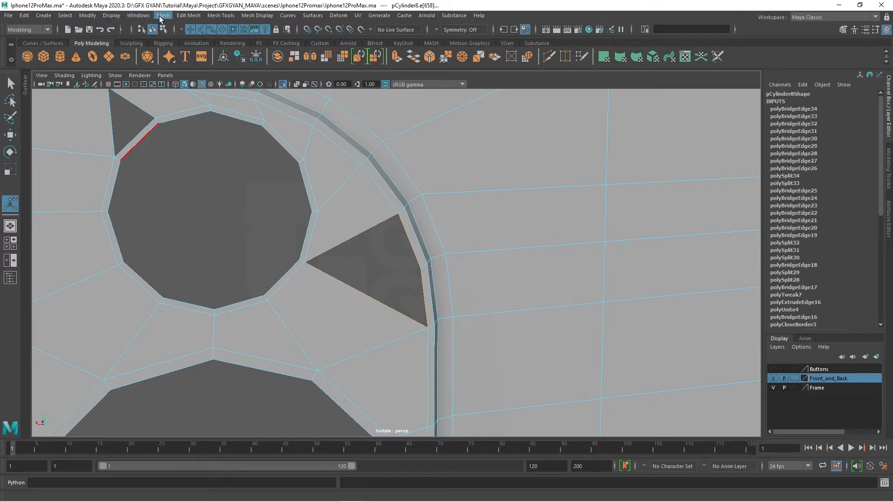
{"action": "left_click", "coordinate": [163, 16]}
{"action": "left_click", "coordinate": [195, 83]}
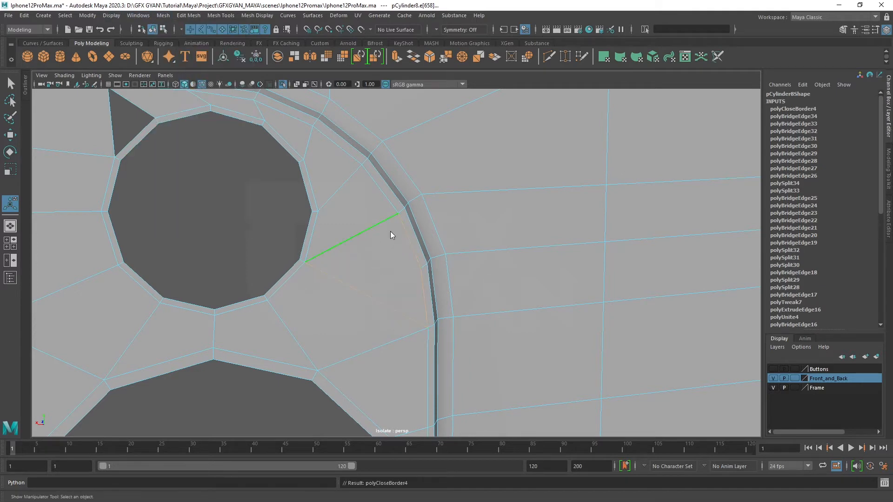
Switch the back panel to object mode with smooth preview and save the scene
{"action": "right_click_drag", "start_coordinate": [390, 230], "coordinate": [415, 254]}
{"action": "key", "text": "3"}
{"action": "scroll", "coordinate": [409, 256], "scroll_direction": "down", "scroll_amount": 8}
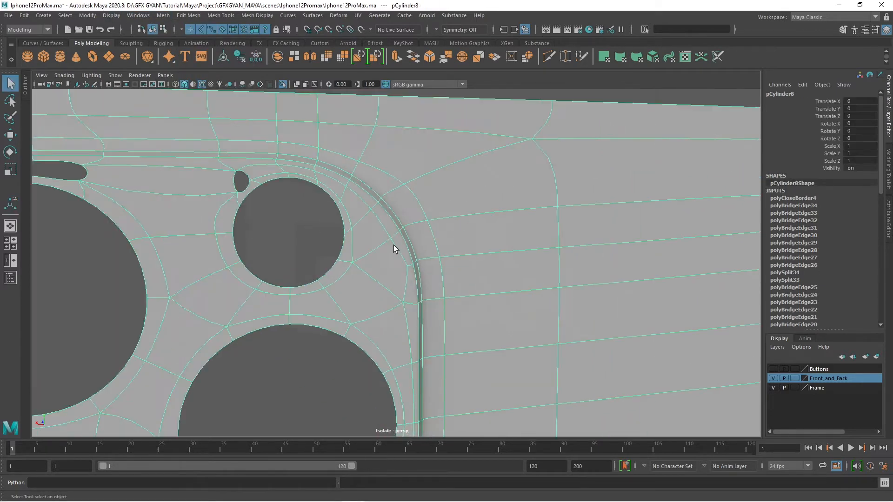
{"action": "left_click", "coordinate": [447, 160]}
{"action": "key", "text": "ctrl+s"}
Return the back panel to unsmoothed display and fill the small triangular hole above the upper small ring
{"action": "left_click_drag", "start_coordinate": [463, 236], "coordinate": [393, 269], "text": "alt"}
{"action": "left_click", "coordinate": [384, 284]}
{"action": "key", "text": "1"}
{"action": "scroll", "coordinate": [381, 331], "scroll_direction": "up", "scroll_amount": 10}
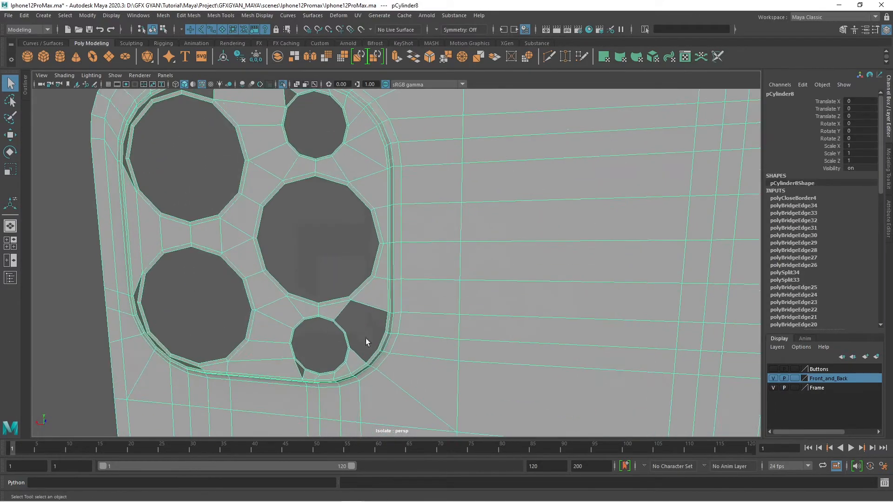
{"action": "middle_click_drag", "start_coordinate": [398, 272], "coordinate": [411, 290], "text": "alt"}
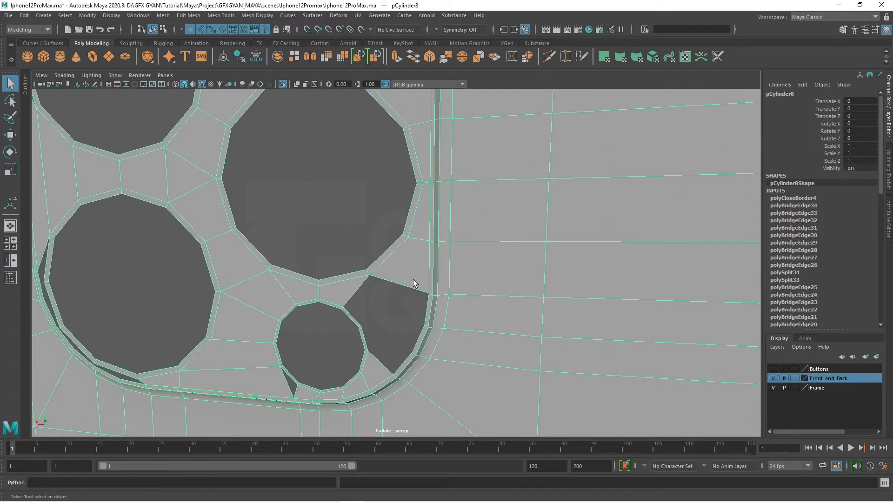
{"action": "middle_click_drag", "start_coordinate": [331, 243], "coordinate": [426, 496], "text": "alt"}
{"action": "scroll", "coordinate": [425, 328], "scroll_direction": "up", "scroll_amount": 5}
{"action": "key", "text": "F10"}
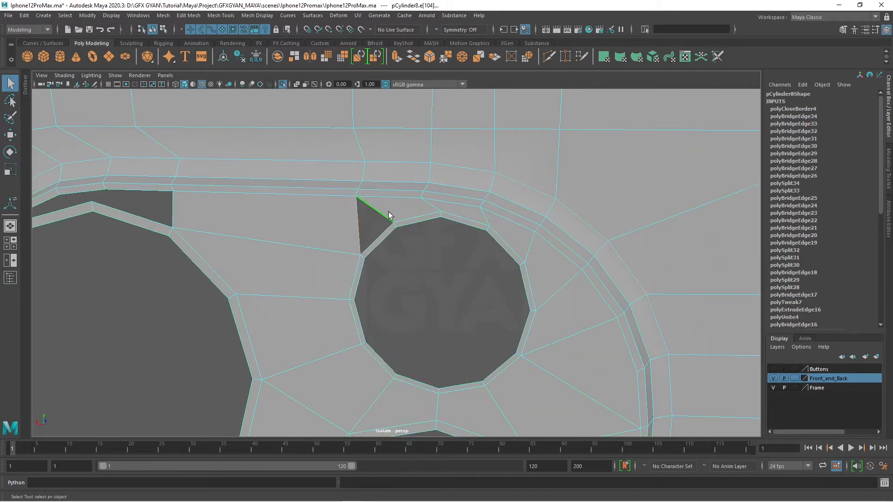
{"action": "left_click", "coordinate": [163, 15]}
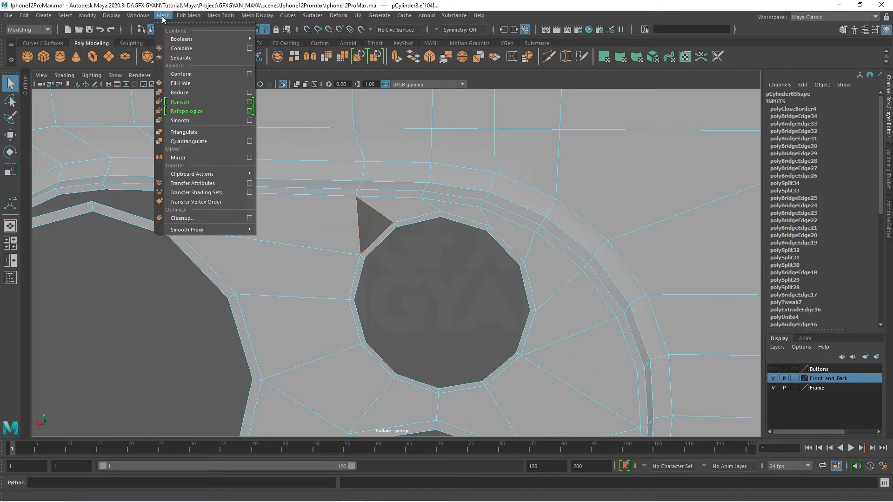
{"action": "left_click", "coordinate": [192, 84]}
Fill the long curved hole between the upper large ring and the cutout's rounded corner
{"action": "middle_click_drag", "start_coordinate": [315, 322], "coordinate": [655, 304], "text": "alt"}
{"action": "left_click", "coordinate": [464, 188]}
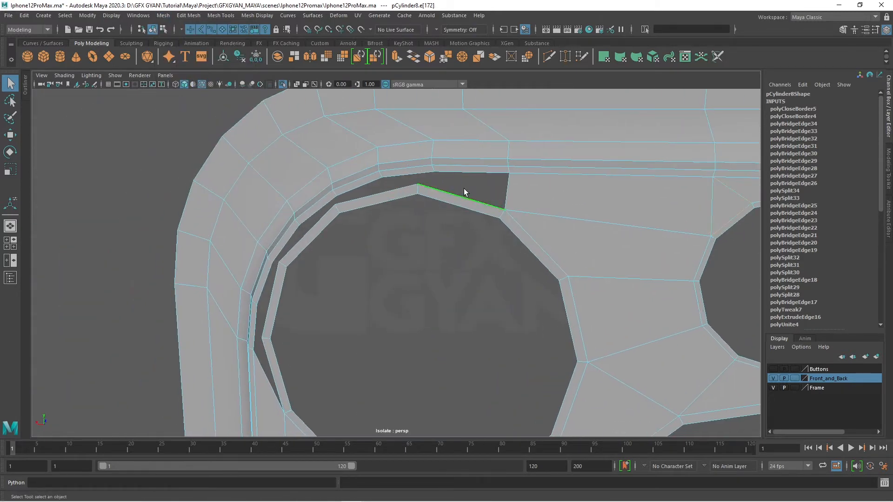
{"action": "double_click", "coordinate": [464, 188]}
{"action": "middle_click_drag", "start_coordinate": [406, 340], "coordinate": [407, 309], "text": "alt"}
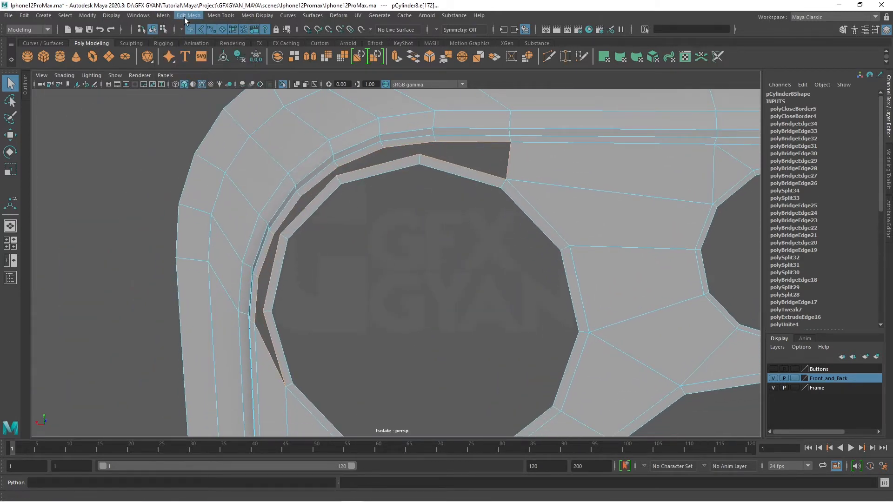
{"action": "left_click", "coordinate": [165, 16]}
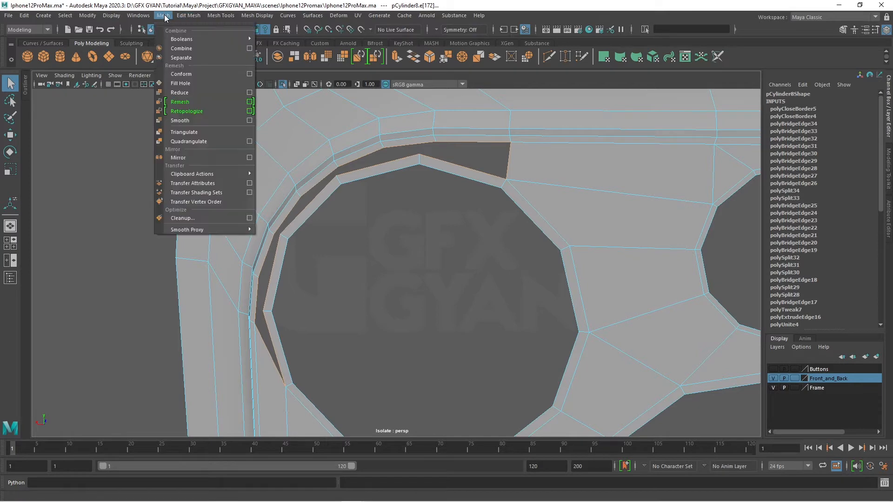
{"action": "left_click", "coordinate": [189, 84]}
{"action": "middle_click_drag", "start_coordinate": [398, 260], "coordinate": [381, 333], "text": "alt"}
{"action": "scroll", "coordinate": [380, 333], "scroll_direction": "up", "scroll_amount": 1}
{"action": "scroll", "coordinate": [381, 333], "scroll_direction": "up", "scroll_amount": 1}
{"action": "left_click", "coordinate": [453, 332]}
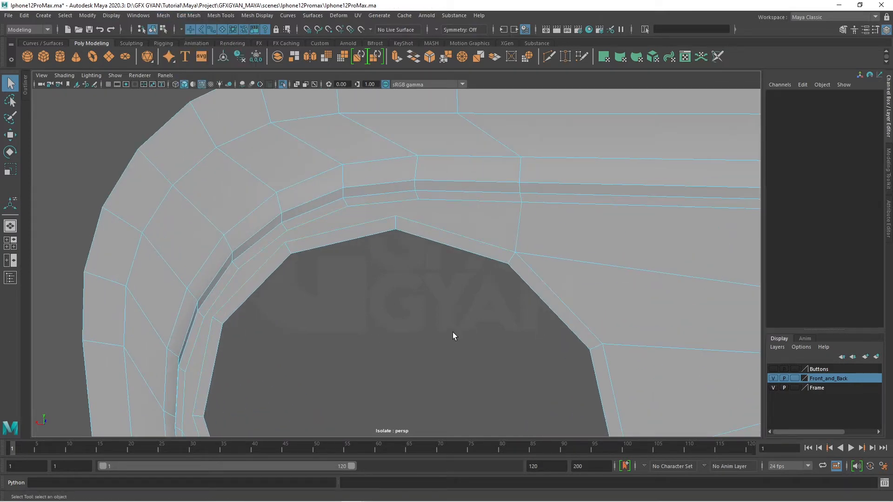
Cut edges from the upper large ring's topmost vertex to the two nearest cutout border vertices with Multi-Cut
{"action": "middle_click_drag", "start_coordinate": [426, 306], "coordinate": [413, 336], "text": "alt"}
{"action": "scroll", "coordinate": [412, 336], "scroll_direction": "up", "scroll_amount": 2}
{"action": "left_click", "coordinate": [548, 56]}
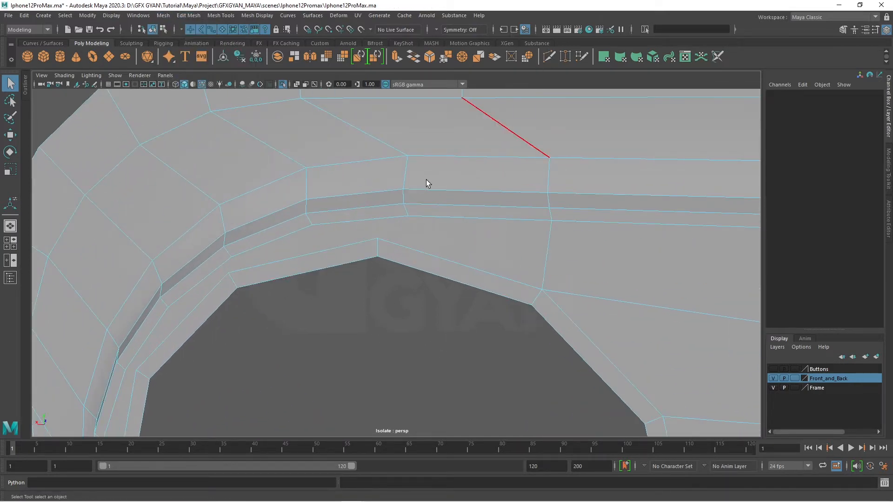
{"action": "left_click", "coordinate": [409, 216]}
{"action": "left_click", "coordinate": [379, 239]}
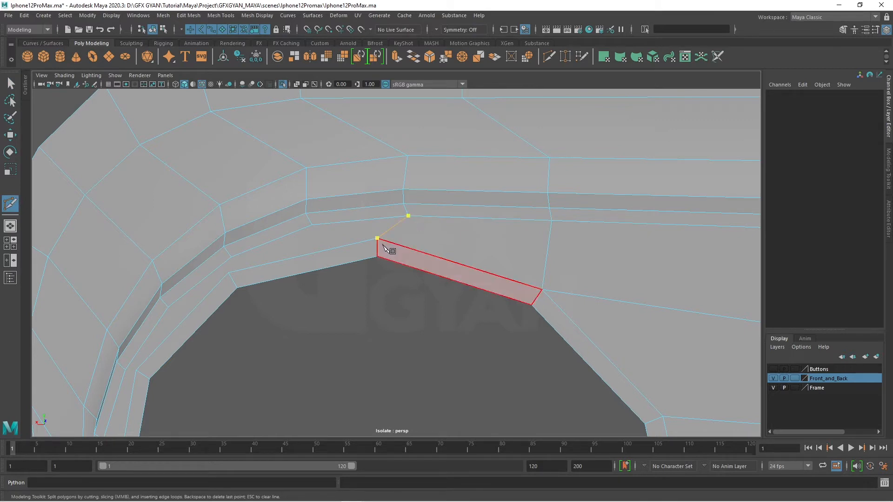
{"action": "right_click", "coordinate": [381, 242]}
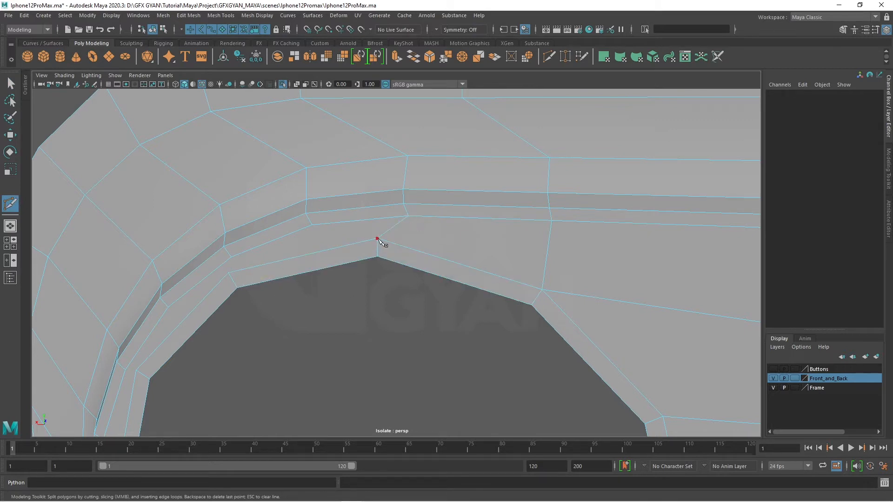
{"action": "left_click", "coordinate": [377, 239]}
{"action": "left_click", "coordinate": [311, 225]}
{"action": "right_click", "coordinate": [309, 232]}
Cut the remaining connecting edges between the upper large ring's vertices and the rounded corner border with Multi-Cut
{"action": "middle_click_drag", "start_coordinate": [269, 343], "coordinate": [362, 271], "text": "alt"}
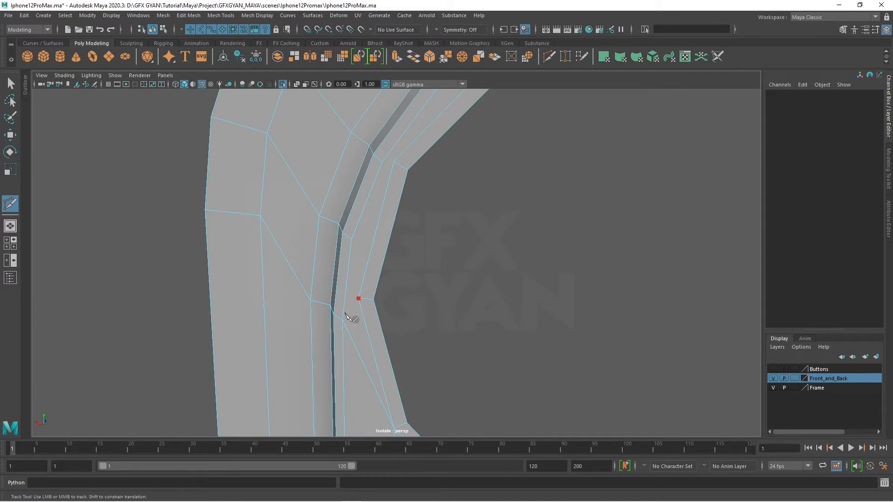
{"action": "key", "text": "Return"}
{"action": "left_click", "coordinate": [394, 161]}
{"action": "middle_click_drag", "start_coordinate": [385, 166], "coordinate": [469, 303], "text": "alt"}
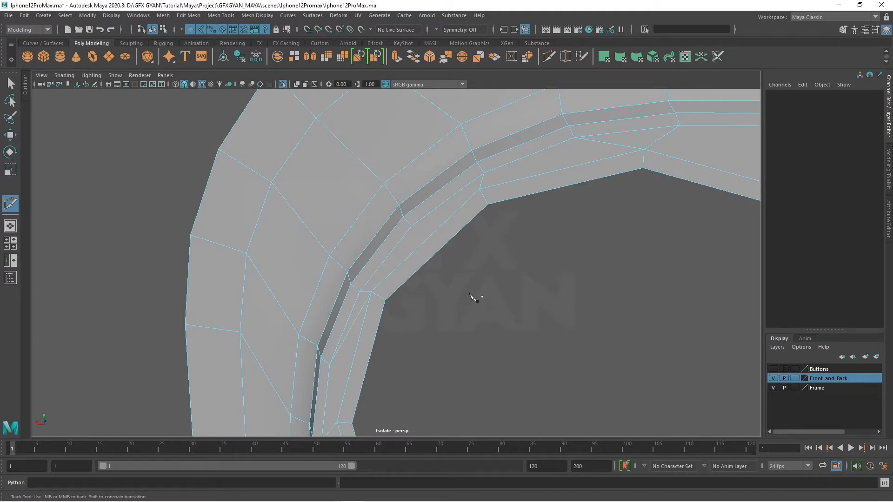
{"action": "middle_click_drag", "start_coordinate": [492, 235], "coordinate": [469, 322], "text": "alt"}
{"action": "left_click", "coordinate": [388, 315]}
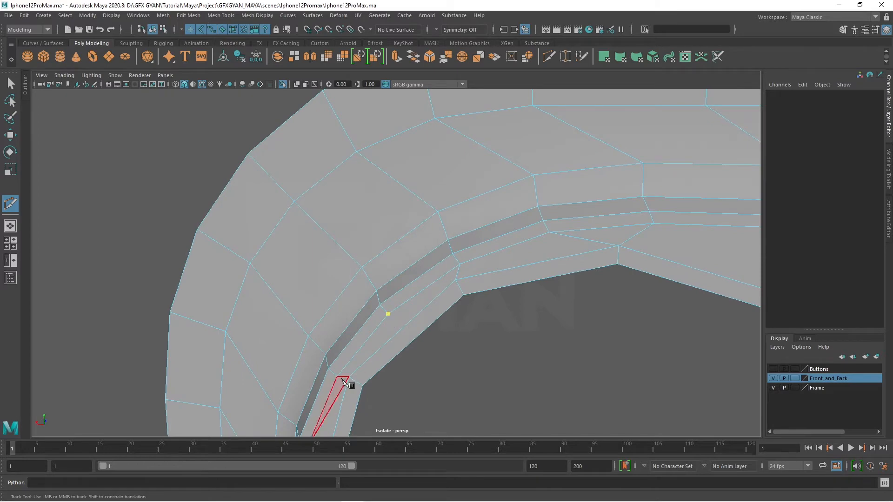
{"action": "right_click", "coordinate": [475, 333]}
Examine the camera area's surface in smooth preview with the shaded wireframe hidden, and restore the unsmoothed display
{"action": "scroll", "coordinate": [513, 295], "scroll_direction": "down", "scroll_amount": 6}
{"action": "middle_click_drag", "start_coordinate": [512, 294], "coordinate": [426, 217], "text": "alt"}
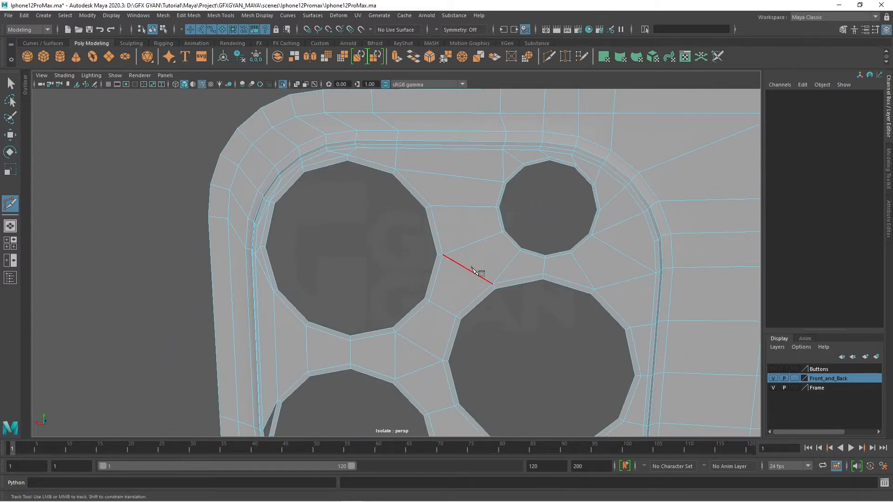
{"action": "key", "text": "3"}
{"action": "key", "text": "w"}
{"action": "right_click_drag", "start_coordinate": [409, 160], "coordinate": [456, 145]}
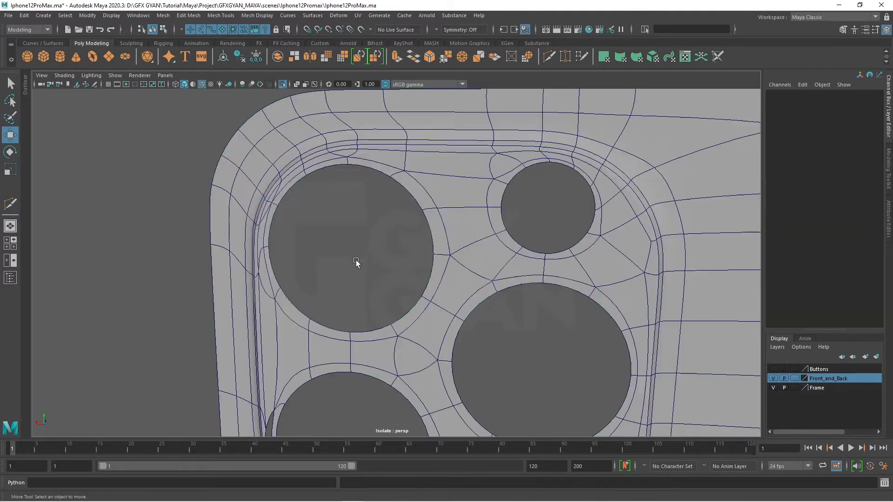
{"action": "left_click_drag", "start_coordinate": [355, 262], "coordinate": [409, 265], "text": "alt"}
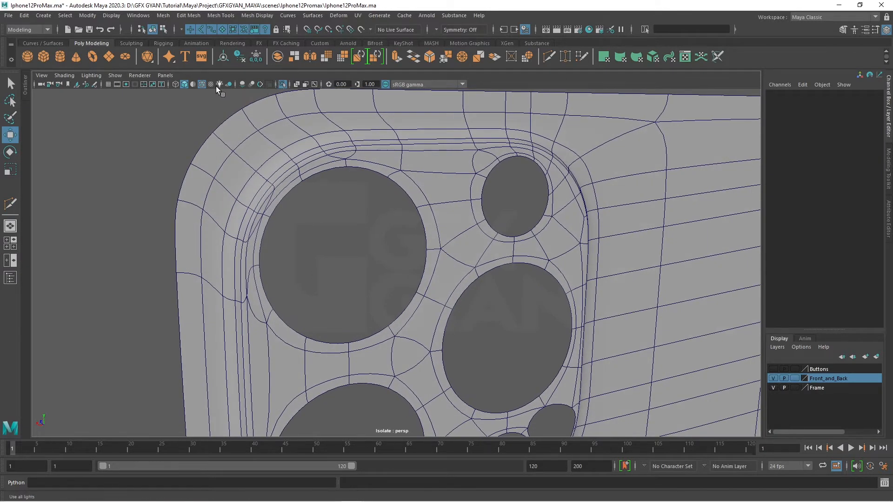
{"action": "left_click", "coordinate": [203, 84]}
{"action": "mouse_move", "coordinate": [295, 251]}
{"action": "left_mouse_down", "text": "alt"}
{"action": "mouse_move", "coordinate": [289, 269]}
{"action": "mouse_move", "coordinate": [338, 253]}
{"action": "mouse_move", "coordinate": [348, 174]}
{"action": "left_mouse_up", "text": "alt"}
{"action": "left_click_drag", "start_coordinate": [382, 227], "coordinate": [530, 259], "text": "alt"}
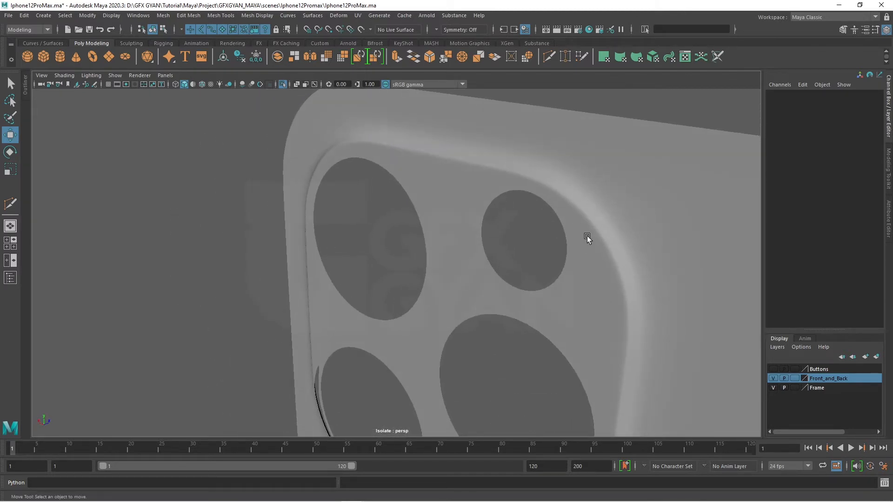
{"action": "left_click_drag", "start_coordinate": [621, 300], "coordinate": [531, 296], "text": "alt"}
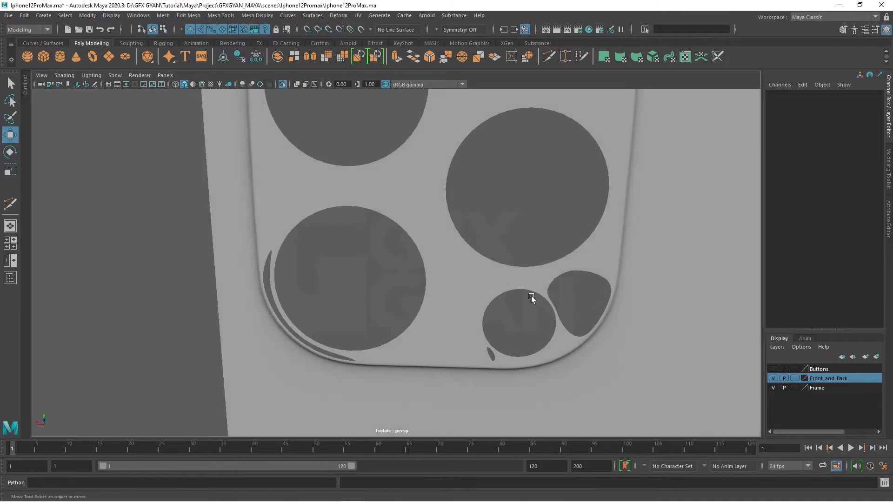
{"action": "left_click_drag", "start_coordinate": [437, 230], "coordinate": [401, 153], "text": "alt"}
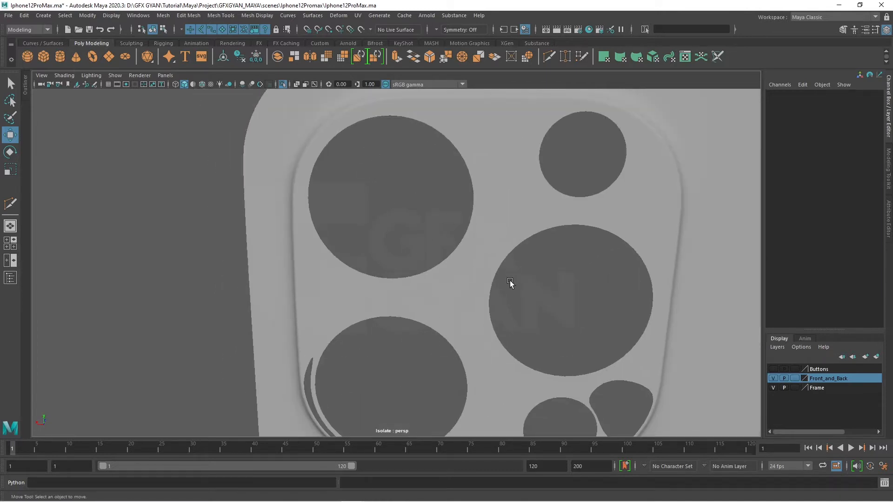
{"action": "left_click_drag", "start_coordinate": [510, 280], "coordinate": [417, 198], "text": "alt"}
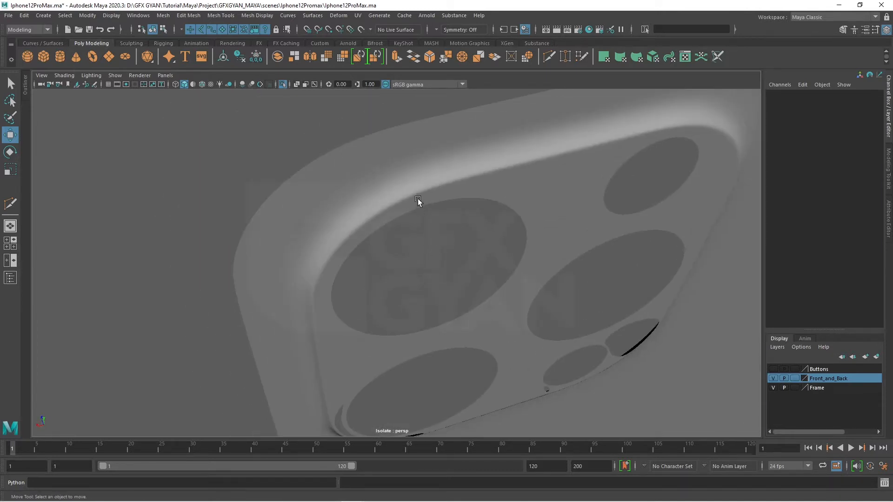
{"action": "left_click", "coordinate": [344, 236]}
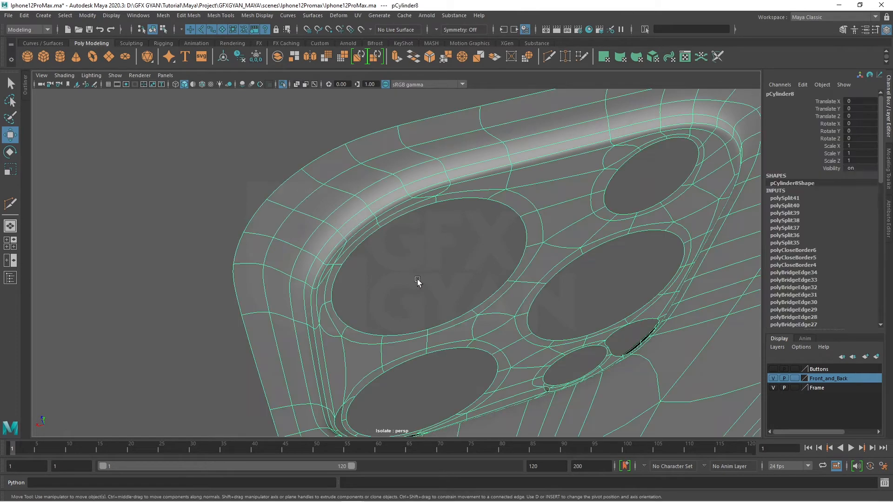
{"action": "key", "text": "1"}
Try to smooth the back panel mesh with 1 division and undo it
{"action": "left_click_drag", "start_coordinate": [373, 277], "coordinate": [350, 279], "text": "alt"}
{"action": "right_click_drag", "start_coordinate": [391, 221], "coordinate": [419, 221], "text": "alt"}
{"action": "middle_click_drag", "start_coordinate": [443, 174], "coordinate": [464, 226], "text": "alt"}
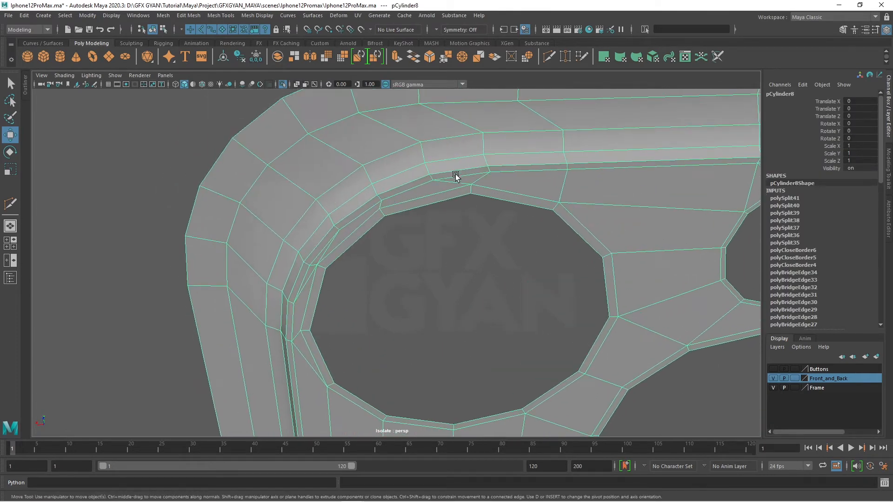
{"action": "left_click", "coordinate": [327, 57]}
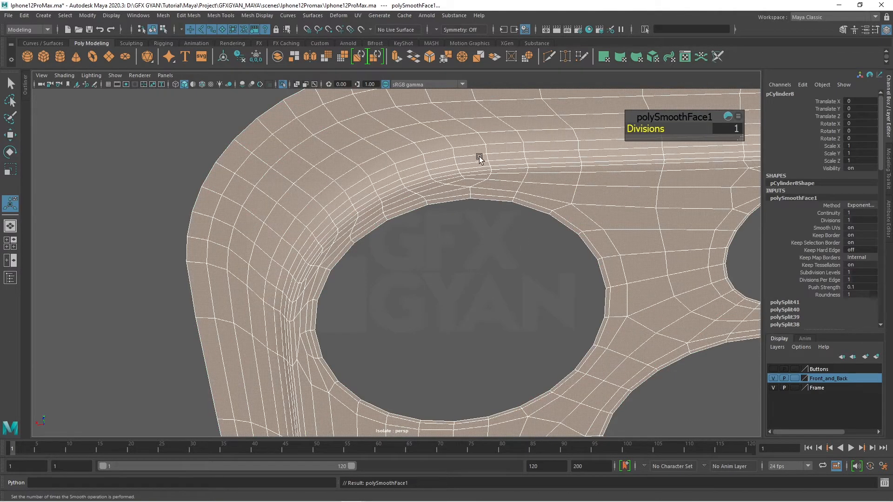
{"action": "key", "text": "ctrl+z"}
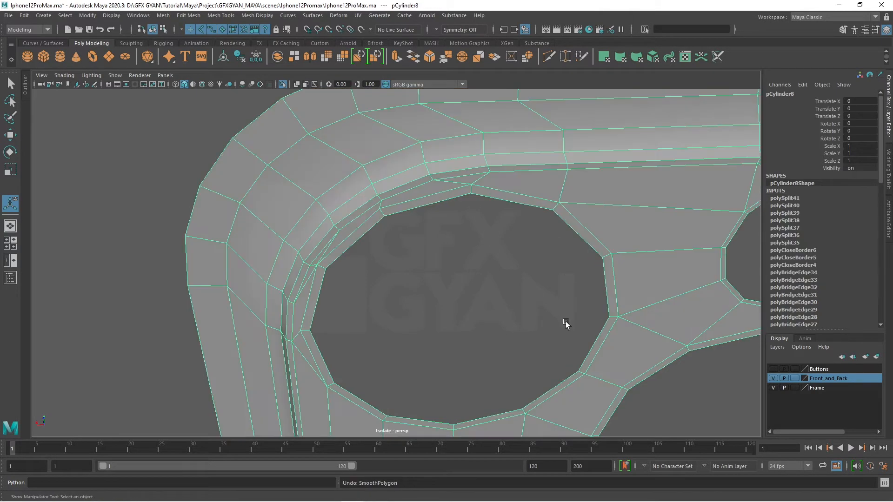
Fill the long curved hole between the lower large ring and the cutout's rounded corner
{"action": "middle_click_drag", "start_coordinate": [565, 324], "coordinate": [523, 180], "text": "alt"}
{"action": "scroll", "coordinate": [530, 295], "scroll_direction": "down", "scroll_amount": 3}
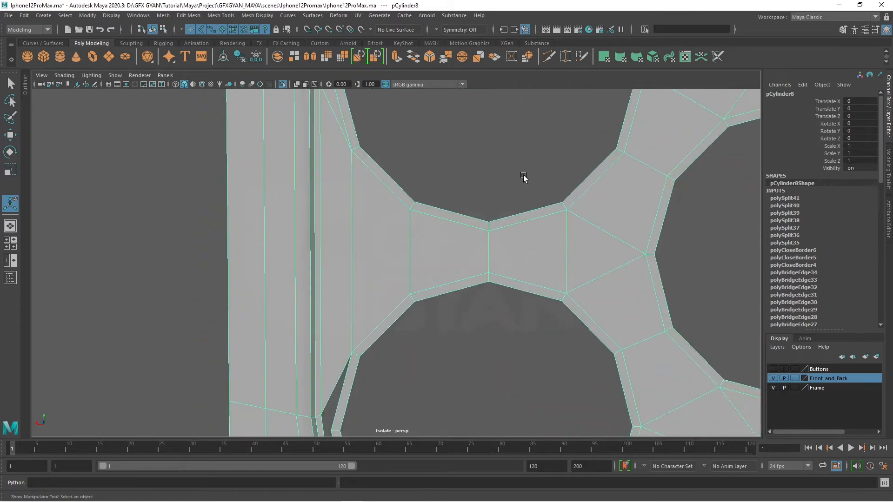
{"action": "middle_click_drag", "start_coordinate": [489, 230], "coordinate": [455, 238], "text": "alt"}
{"action": "scroll", "coordinate": [467, 310], "scroll_direction": "down", "scroll_amount": 2}
{"action": "scroll", "coordinate": [486, 305], "scroll_direction": "up", "scroll_amount": 3}
{"action": "scroll", "coordinate": [465, 269], "scroll_direction": "up", "scroll_amount": 1}
{"action": "right_click_drag", "start_coordinate": [474, 243], "coordinate": [474, 207]}
{"action": "left_click", "coordinate": [500, 301]}
{"action": "scroll", "coordinate": [453, 313], "scroll_direction": "down", "scroll_amount": 3}
{"action": "scroll", "coordinate": [405, 233], "scroll_direction": "down", "scroll_amount": 2}
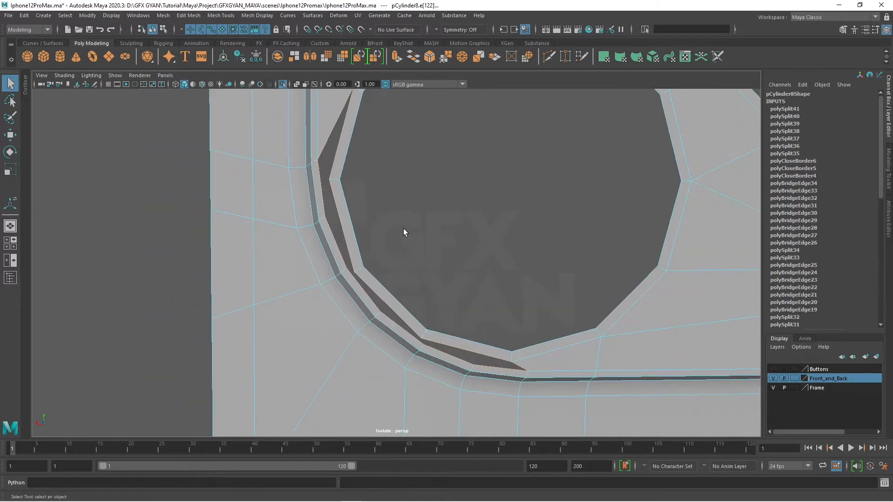
{"action": "left_click", "coordinate": [188, 17]}
{"action": "mouse_move", "coordinate": [169, 17]}
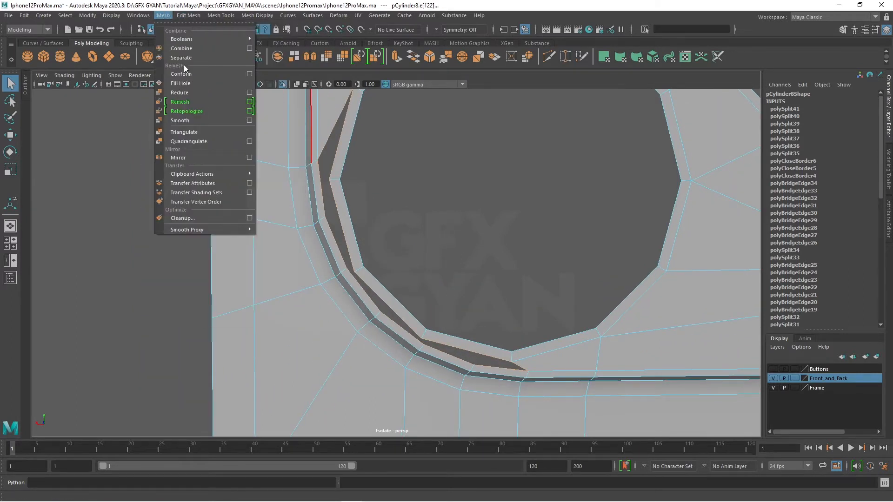
{"action": "left_click", "coordinate": [180, 83]}
{"action": "scroll", "coordinate": [375, 259], "scroll_direction": "up", "scroll_amount": 4}
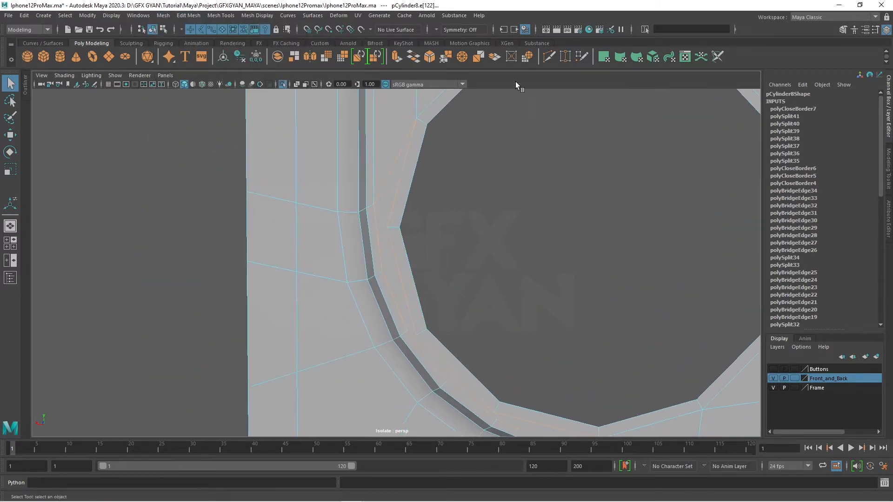
Cut connecting edges with Multi-Cut across the filled strip between the lower large ring and the cutout's rounded corner
{"action": "left_click", "coordinate": [550, 56]}
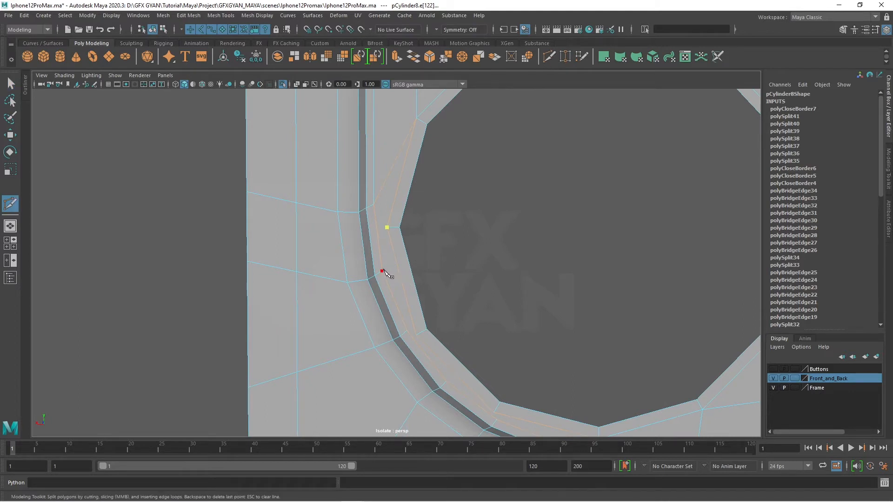
{"action": "key", "text": "Return"}
{"action": "middle_click_drag", "start_coordinate": [524, 281], "coordinate": [403, 263], "text": "alt"}
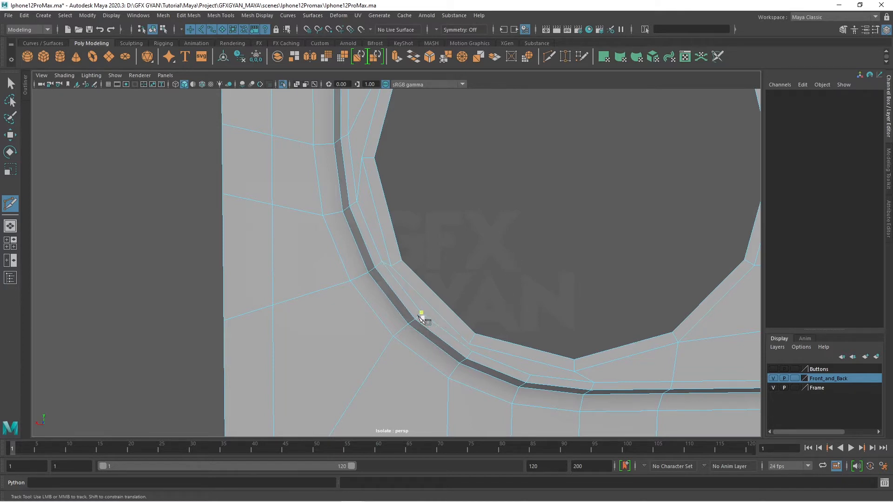
{"action": "left_click", "coordinate": [468, 344]}
{"action": "left_click", "coordinate": [471, 350]}
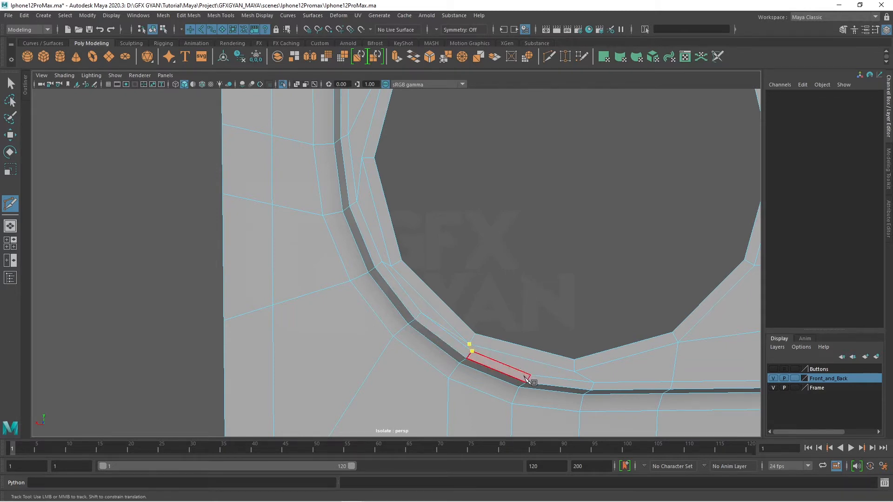
{"action": "left_click", "coordinate": [526, 380]}
{"action": "left_click", "coordinate": [530, 375]}
Examine the camera area in smooth preview from several angles, with and without the mesh wireframe, and restore the unsmoothed display
{"action": "scroll", "coordinate": [630, 367], "scroll_direction": "down", "scroll_amount": 5}
{"action": "scroll", "coordinate": [663, 343], "scroll_direction": "up", "scroll_amount": 2}
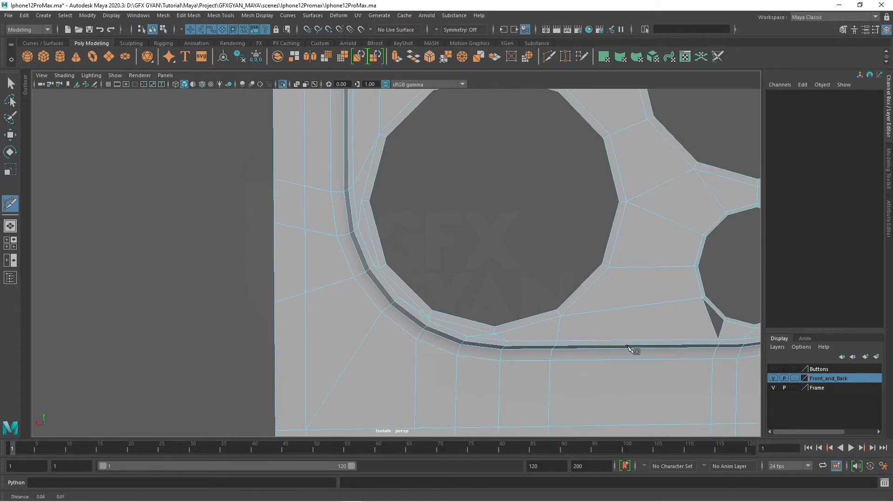
{"action": "middle_click_drag", "start_coordinate": [628, 347], "coordinate": [598, 345], "text": "alt"}
{"action": "scroll", "coordinate": [603, 348], "scroll_direction": "down", "scroll_amount": 4}
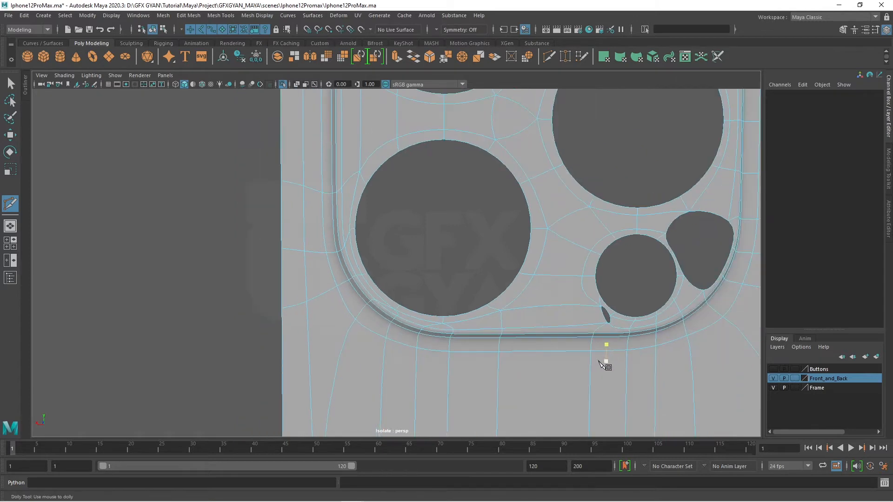
{"action": "middle_click_drag", "start_coordinate": [550, 228], "coordinate": [501, 265], "text": "alt"}
{"action": "key", "text": "w"}
{"action": "right_click_drag", "start_coordinate": [470, 201], "coordinate": [516, 187]}
{"action": "scroll", "coordinate": [599, 234], "scroll_direction": "down", "scroll_amount": 3}
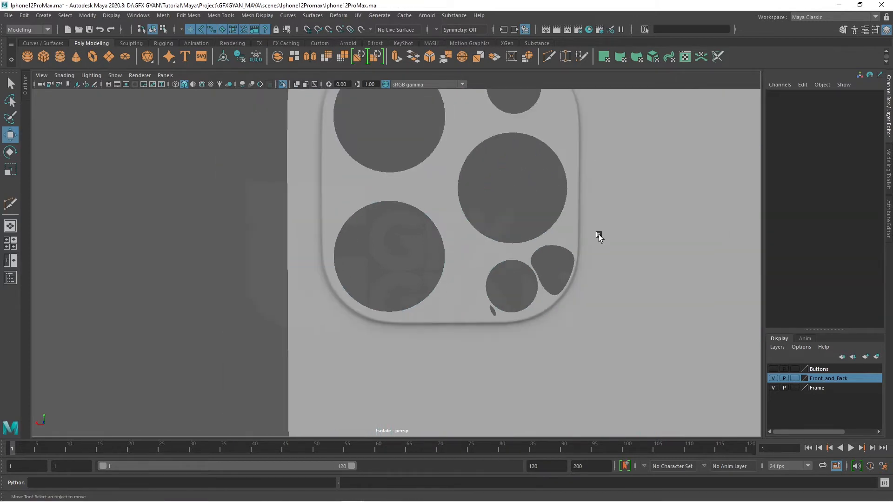
{"action": "left_click_drag", "start_coordinate": [599, 234], "coordinate": [628, 193], "text": "alt"}
{"action": "scroll", "coordinate": [301, 243], "scroll_direction": "up", "scroll_amount": 2}
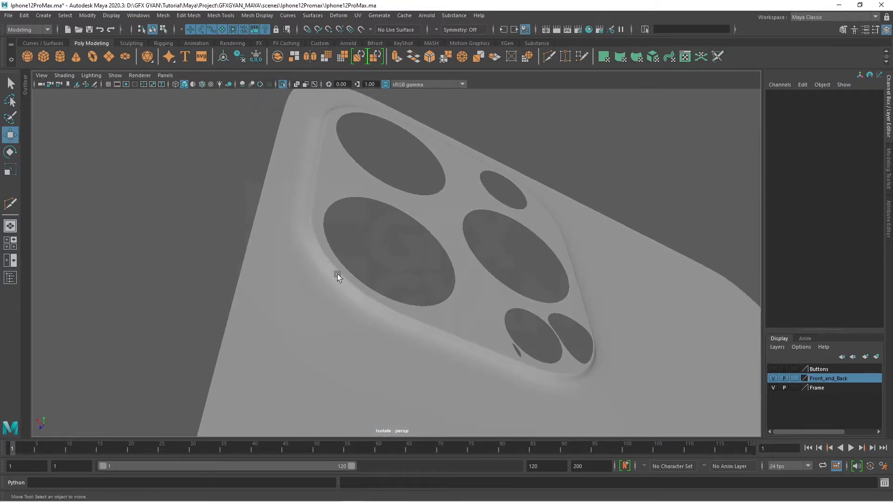
{"action": "left_click_drag", "start_coordinate": [337, 275], "coordinate": [336, 334], "text": "alt"}
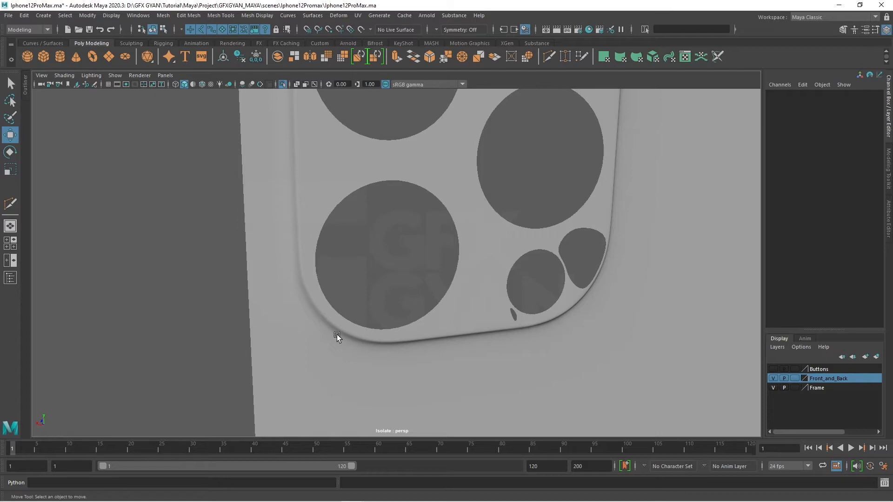
{"action": "left_click", "coordinate": [470, 213]}
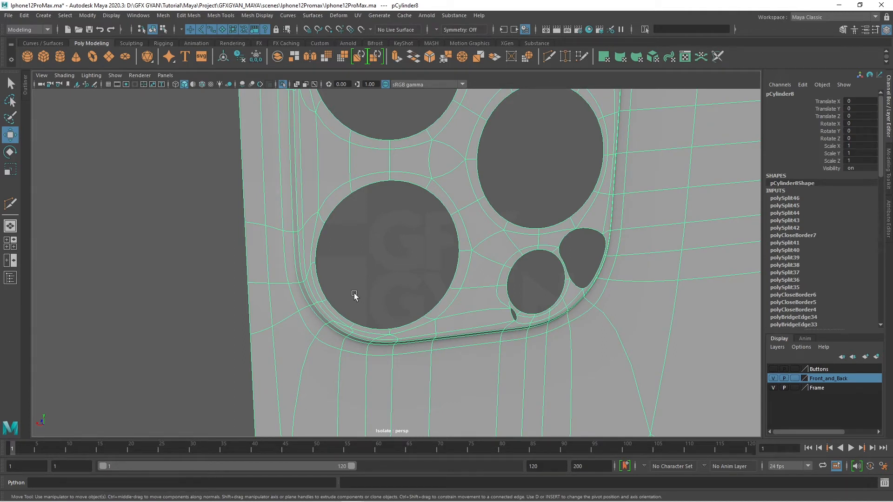
{"action": "left_click_drag", "start_coordinate": [564, 343], "coordinate": [510, 321], "text": "alt"}
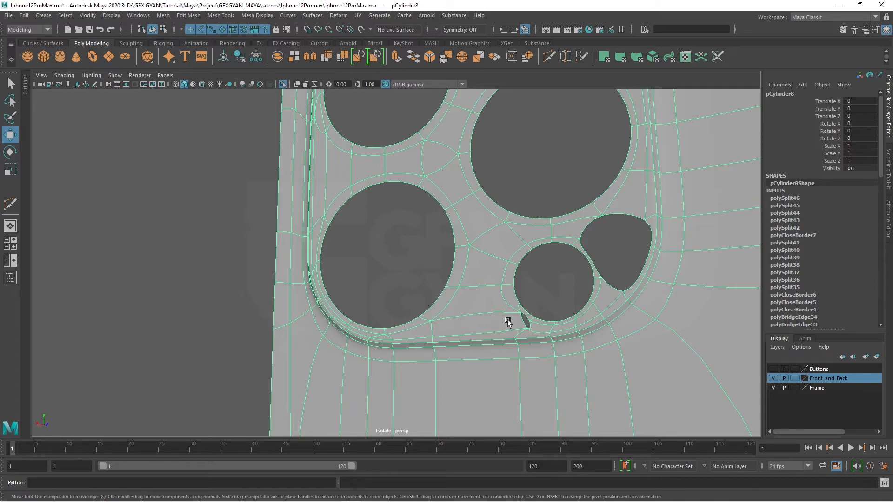
{"action": "middle_click_drag", "start_coordinate": [498, 221], "coordinate": [463, 324], "text": "alt"}
{"action": "left_click_drag", "start_coordinate": [463, 324], "coordinate": [480, 352], "text": "alt"}
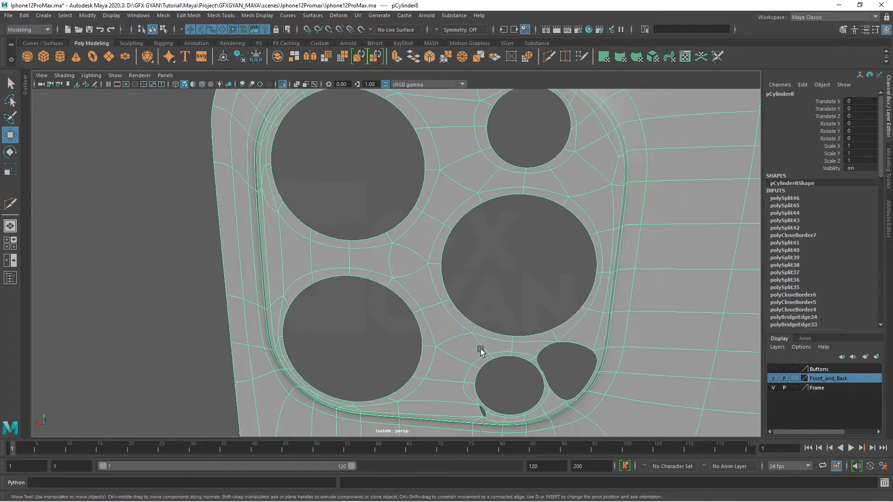
{"action": "scroll", "coordinate": [522, 354], "scroll_direction": "down", "scroll_amount": 3}
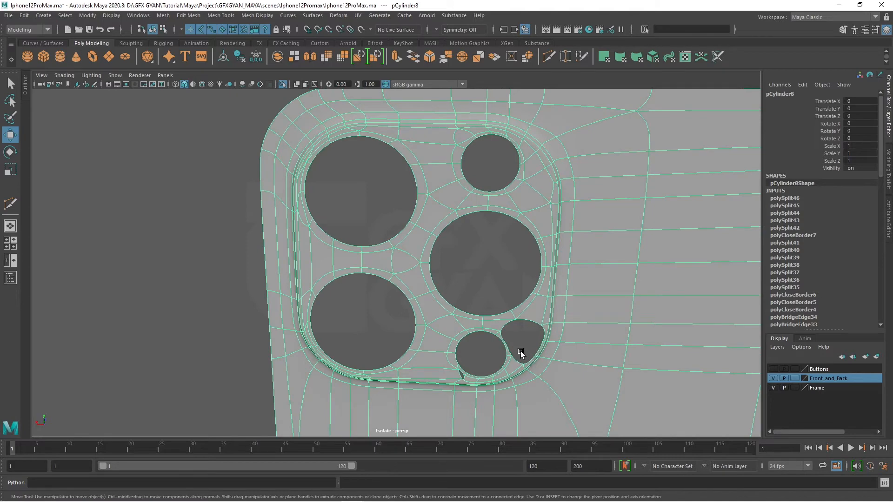
{"action": "key", "text": "1"}
Fill the small triangular hole between the lower small ring and the cutout's bottom border
{"action": "scroll", "coordinate": [498, 326], "scroll_direction": "up", "scroll_amount": 5}
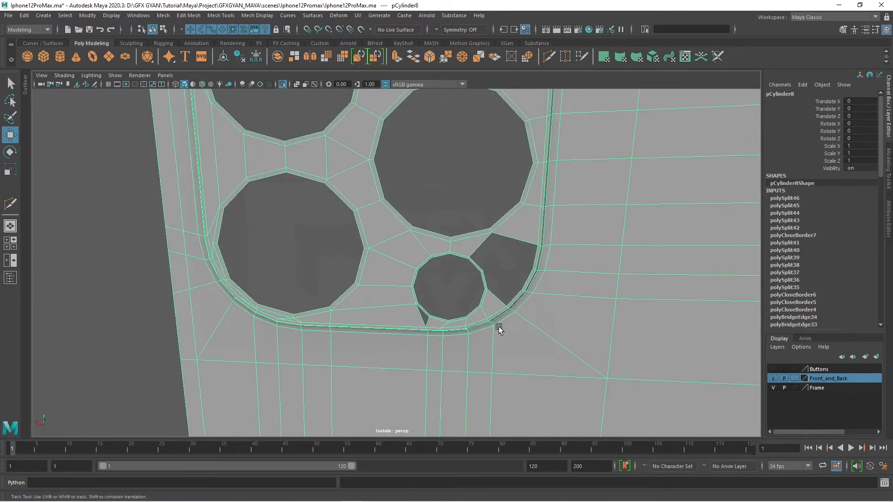
{"action": "scroll", "coordinate": [445, 305], "scroll_direction": "down", "scroll_amount": 1}
{"action": "left_click", "coordinate": [379, 238]}
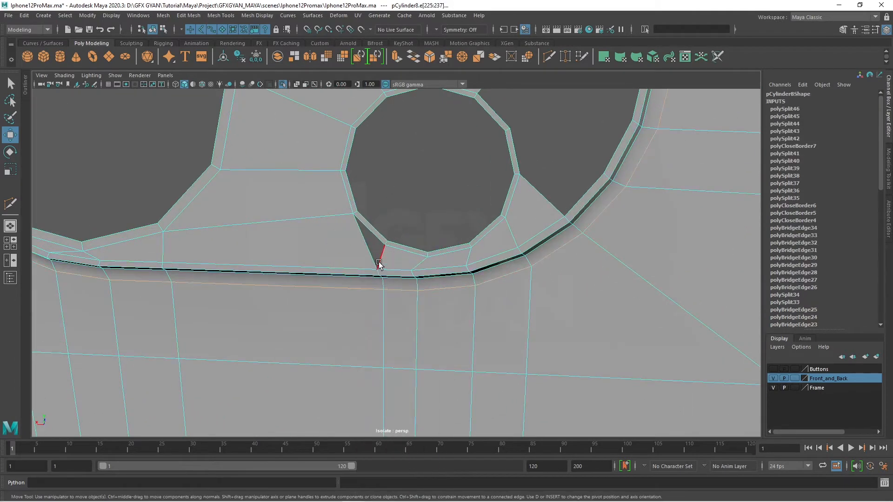
{"action": "scroll", "coordinate": [449, 301], "scroll_direction": "up", "scroll_amount": 2}
{"action": "middle_click_drag", "start_coordinate": [449, 301], "coordinate": [589, 302], "text": "alt"}
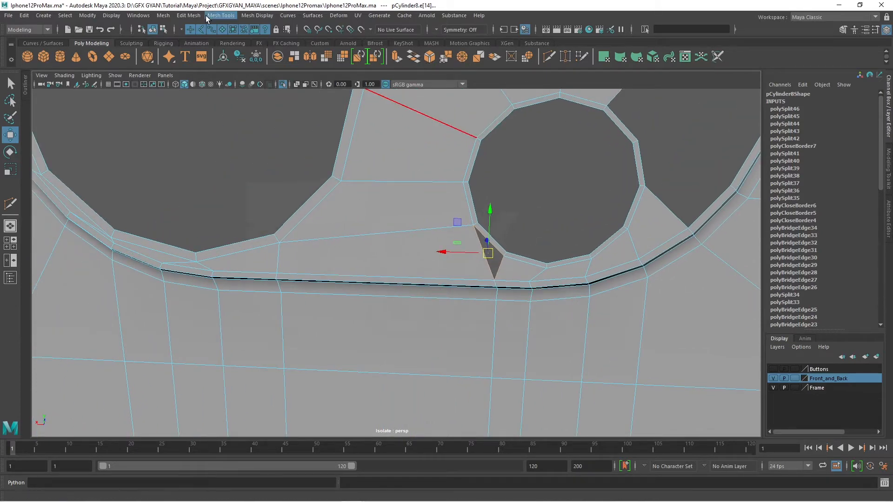
{"action": "left_click", "coordinate": [163, 15]}
Fill the large hole between the lower small ring and the cutout's rounded corner
{"action": "middle_click_drag", "start_coordinate": [616, 329], "coordinate": [436, 296], "text": "alt"}
{"action": "scroll", "coordinate": [524, 293], "scroll_direction": "down", "scroll_amount": 1}
{"action": "double_click", "coordinate": [439, 258]}
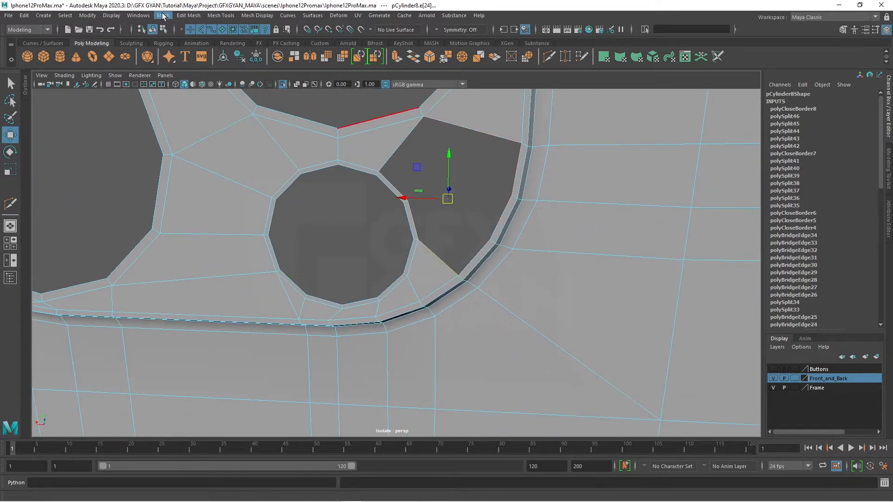
{"action": "left_click", "coordinate": [162, 16]}
{"action": "left_click", "coordinate": [194, 83]}
Cut a lengthwise edge with Multi-Cut through the faces between the lower large ring and the lower small ring, along the bottom border
{"action": "middle_click_drag", "start_coordinate": [470, 296], "coordinate": [469, 221], "text": "alt"}
{"action": "left_click", "coordinate": [346, 271]}
{"action": "scroll", "coordinate": [347, 271], "scroll_direction": "down", "scroll_amount": 1}
{"action": "scroll", "coordinate": [488, 242], "scroll_direction": "up", "scroll_amount": 1}
{"action": "middle_click_drag", "start_coordinate": [480, 315], "coordinate": [606, 319], "text": "alt"}
{"action": "scroll", "coordinate": [604, 319], "scroll_direction": "up", "scroll_amount": 1}
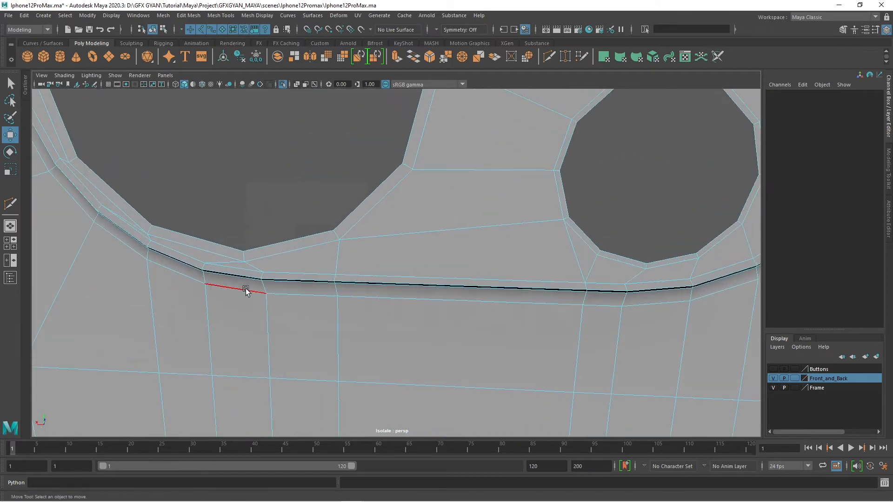
{"action": "middle_click_drag", "start_coordinate": [554, 295], "coordinate": [516, 303], "text": "alt"}
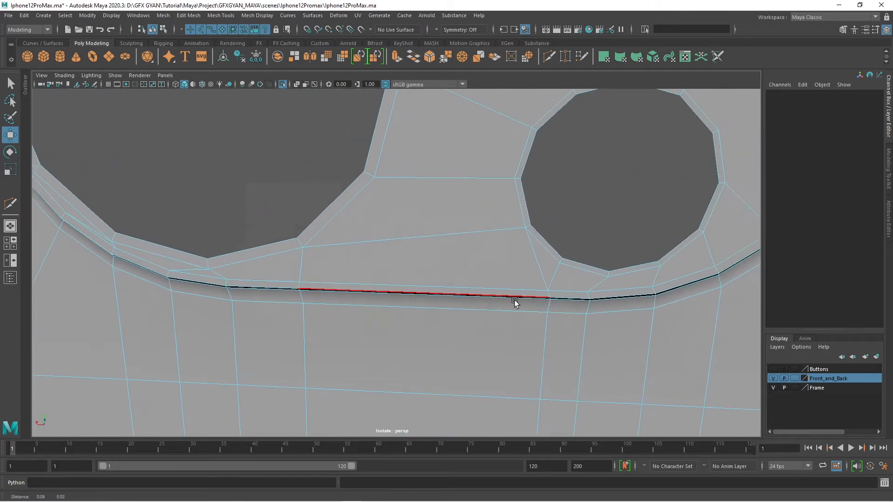
{"action": "left_click", "coordinate": [547, 57]}
{"action": "left_click", "coordinate": [217, 274]}
{"action": "left_click", "coordinate": [301, 265]}
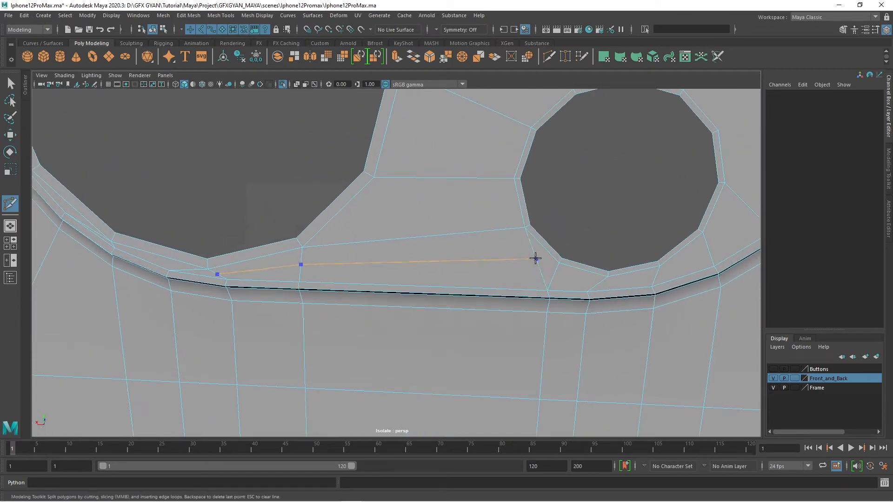
{"action": "left_click", "coordinate": [536, 258]}
{"action": "right_click", "coordinate": [546, 274]}
Move the end vertices of the new lengthwise cut to even out the faces, and check the bottom border in smooth preview
{"action": "key", "text": "w"}
{"action": "left_click", "coordinate": [535, 255]}
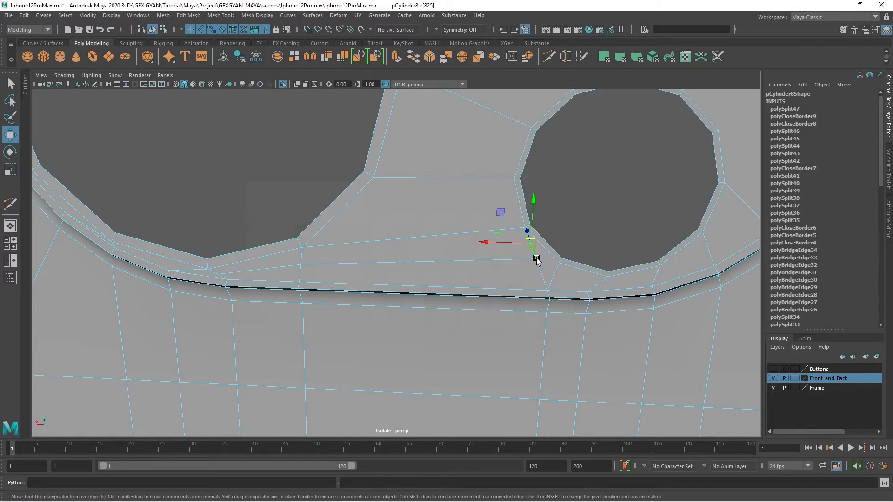
{"action": "left_click", "coordinate": [536, 258]}
{"action": "left_click_drag", "start_coordinate": [489, 258], "coordinate": [474, 258]}
{"action": "left_click", "coordinate": [233, 275]}
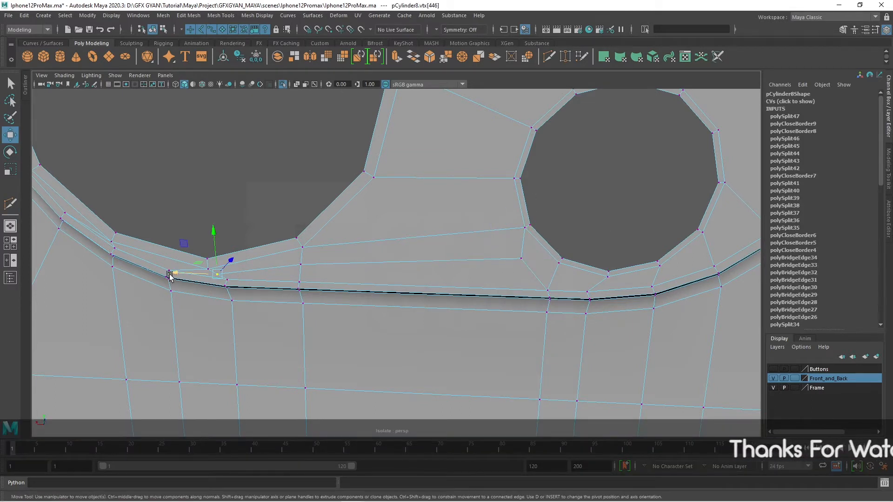
{"action": "left_click_drag", "start_coordinate": [232, 238], "coordinate": [228, 232]}
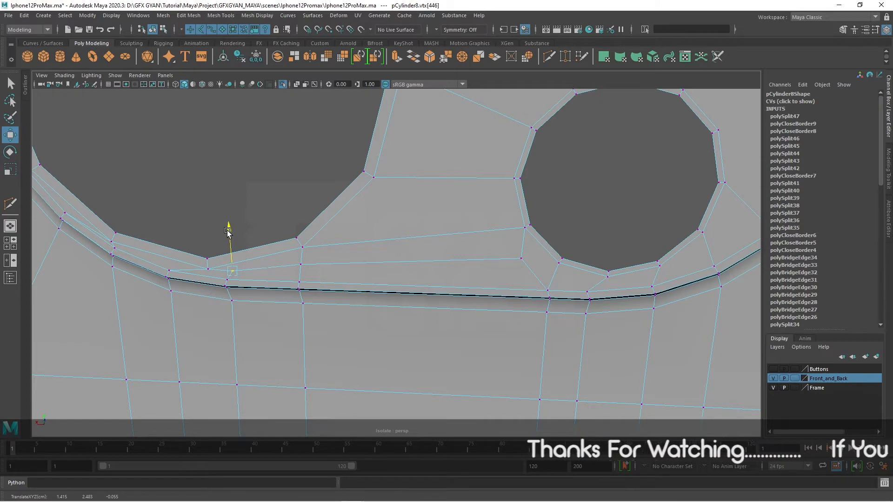
{"action": "key", "text": "3"}
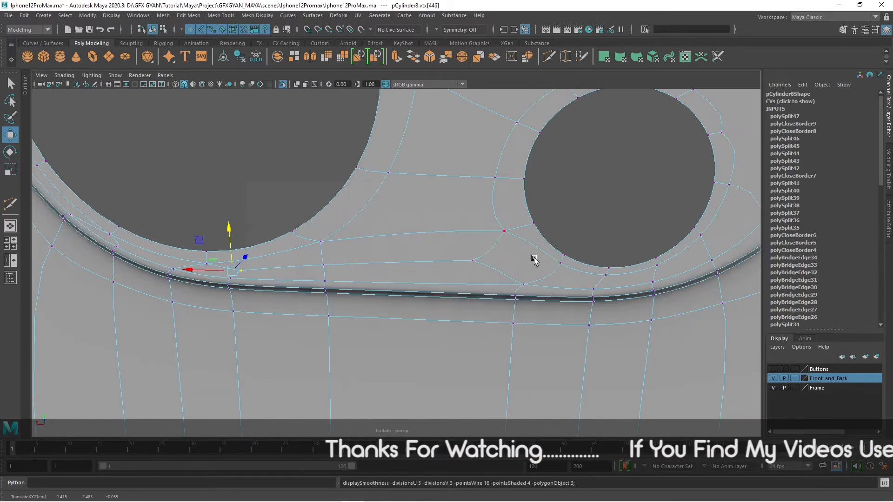
{"action": "scroll", "coordinate": [534, 260], "scroll_direction": "down", "scroll_amount": 10}
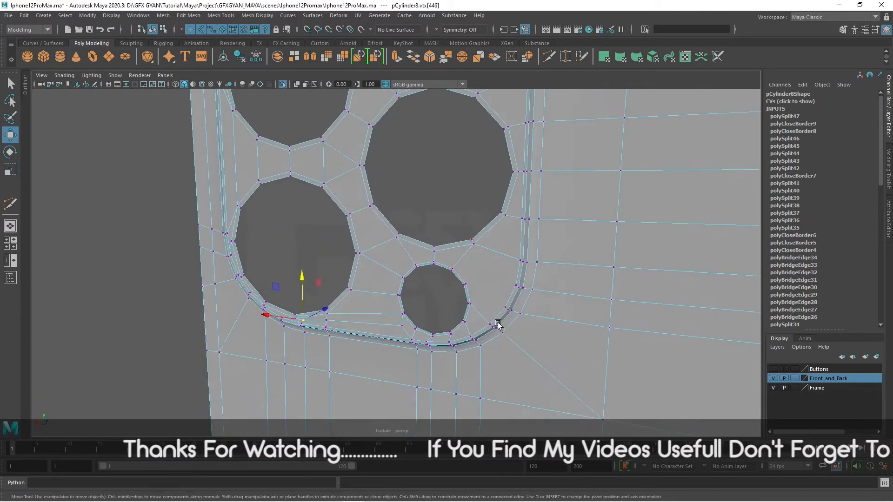
Cut two edges with Multi-Cut from the lower small ring's outer vertex to the rounded corner border across the filled face
{"action": "scroll", "coordinate": [498, 324], "scroll_direction": "up", "scroll_amount": 3}
{"action": "middle_click_drag", "start_coordinate": [497, 324], "coordinate": [461, 278], "text": "alt"}
{"action": "scroll", "coordinate": [462, 351], "scroll_direction": "down", "scroll_amount": 3}
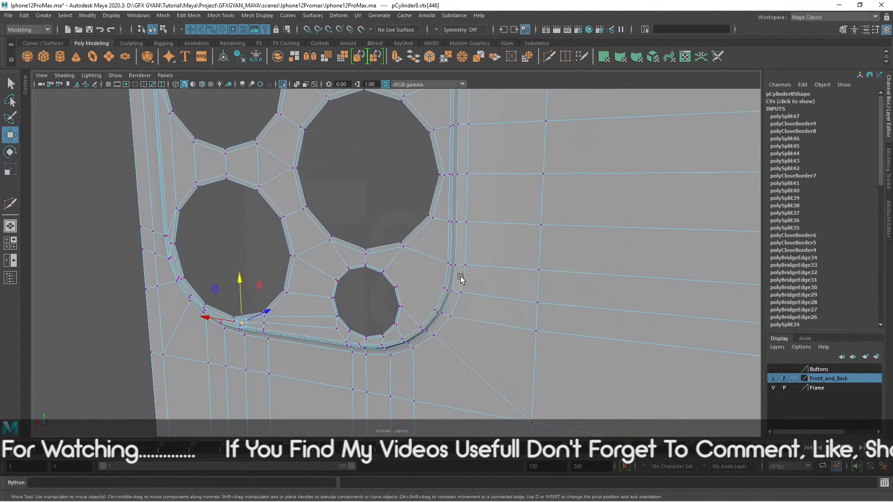
{"action": "scroll", "coordinate": [461, 278], "scroll_direction": "up", "scroll_amount": 3}
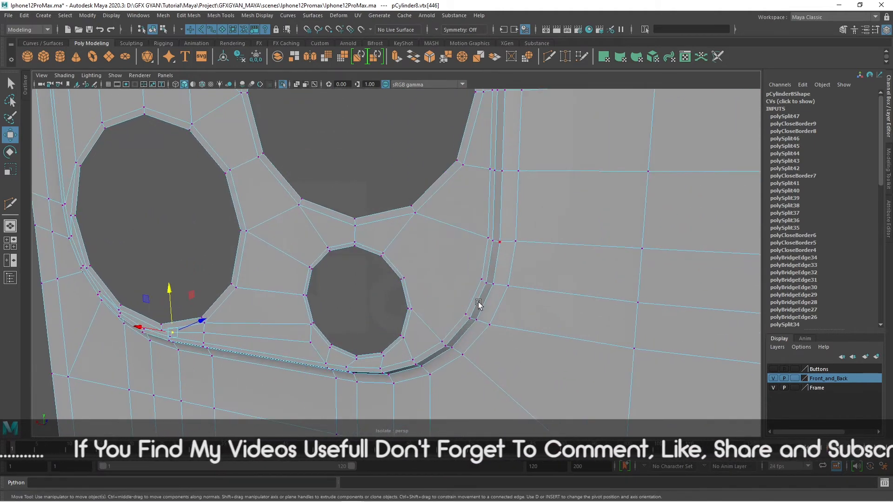
{"action": "scroll", "coordinate": [479, 305], "scroll_direction": "up", "scroll_amount": 2}
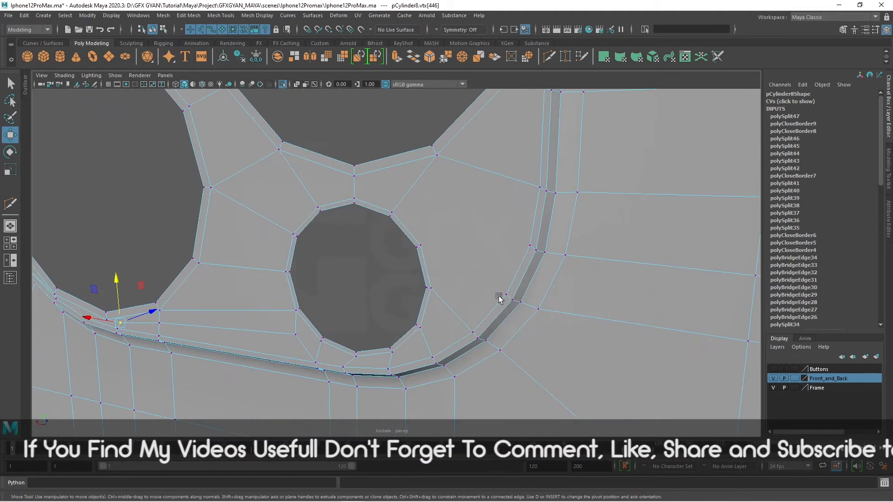
{"action": "key", "text": "ctrl+shift+x"}
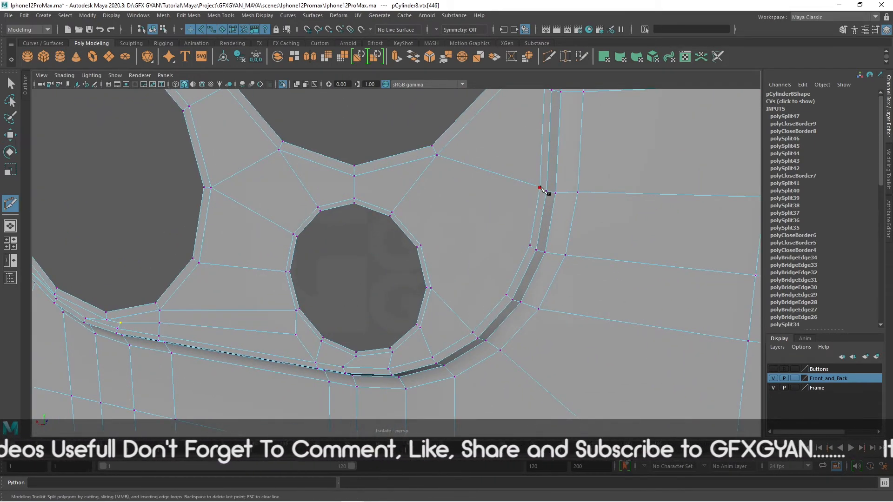
{"action": "right_click", "coordinate": [448, 240]}
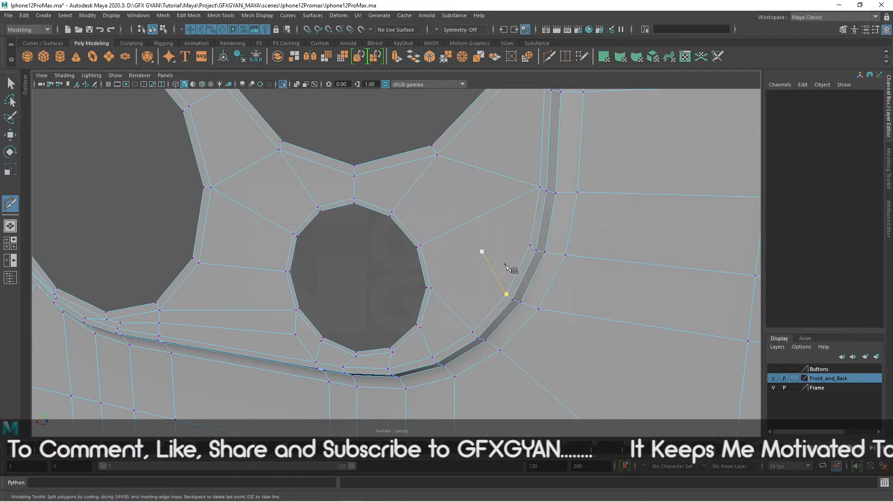
{"action": "left_click", "coordinate": [506, 294]}
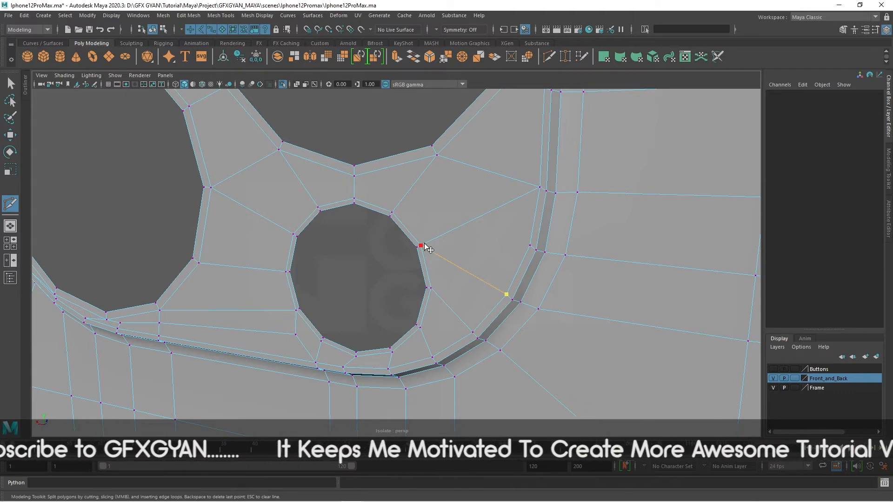
{"action": "right_click", "coordinate": [424, 244]}
{"action": "left_click", "coordinate": [473, 333]}
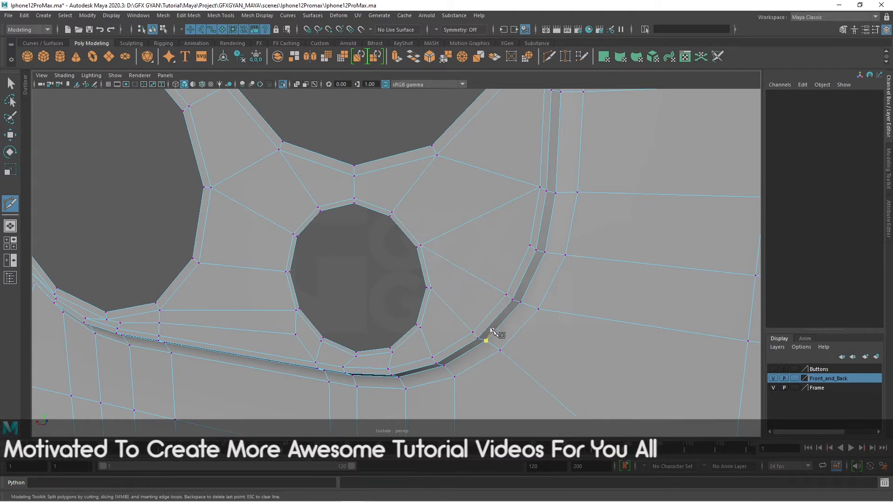
Examine the whole camera area in smooth preview, restore the unsmoothed display, and inspect the upper rings
{"action": "key", "text": "3"}
{"action": "scroll", "coordinate": [558, 280], "scroll_direction": "down", "scroll_amount": 7}
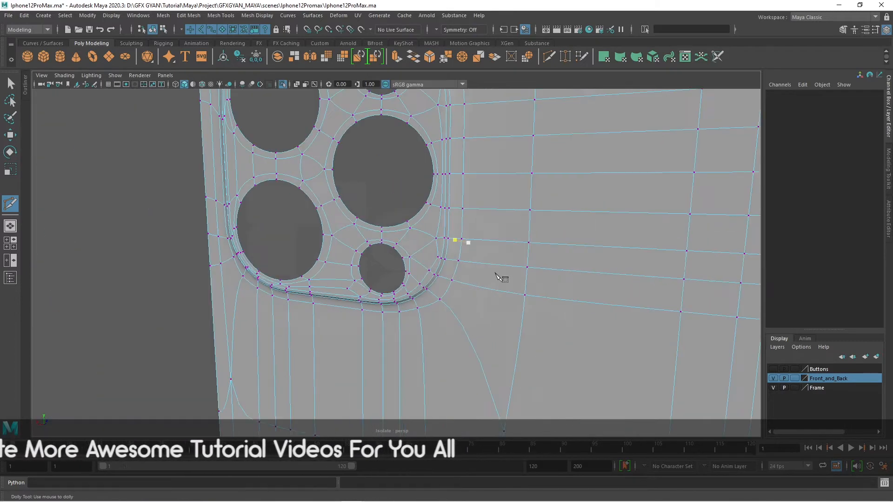
{"action": "scroll", "coordinate": [486, 359], "scroll_direction": "down", "scroll_amount": 5}
{"action": "key", "text": "w"}
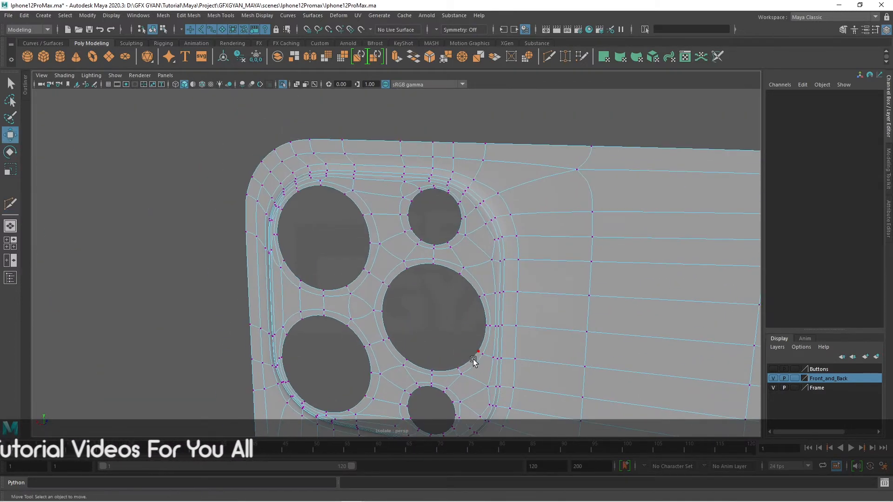
{"action": "key", "text": "1"}
{"action": "scroll", "coordinate": [465, 289], "scroll_direction": "up", "scroll_amount": 6}
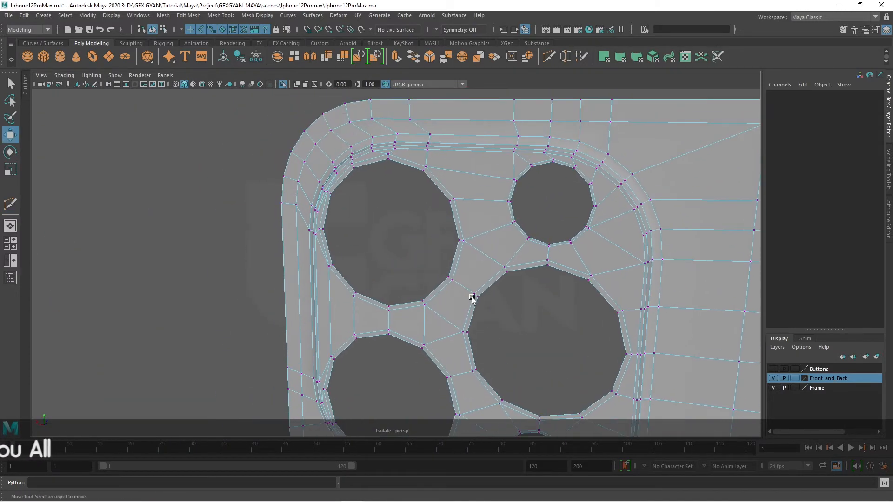
{"action": "scroll", "coordinate": [423, 312], "scroll_direction": "up", "scroll_amount": 2}
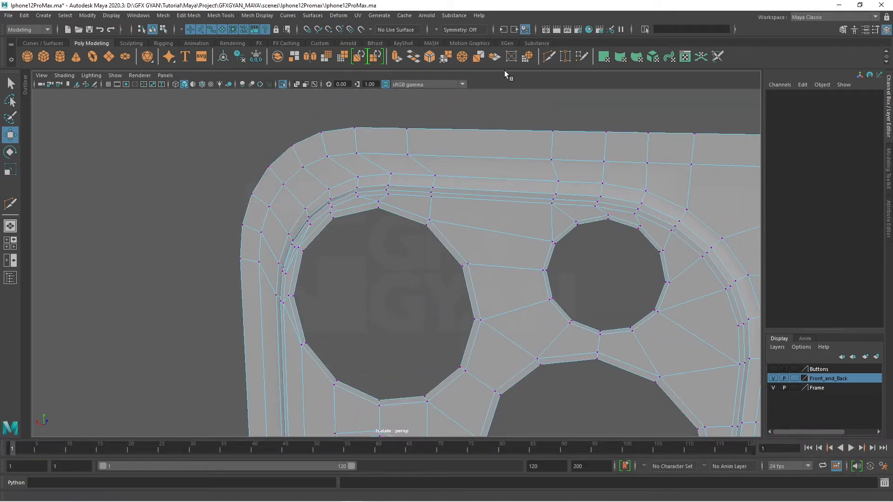
Cut a lengthwise edge with Multi-Cut through the faces between the upper large ring and the upper small ring, along the top border
{"action": "left_click", "coordinate": [548, 56]}
{"action": "left_click", "coordinate": [382, 198]}
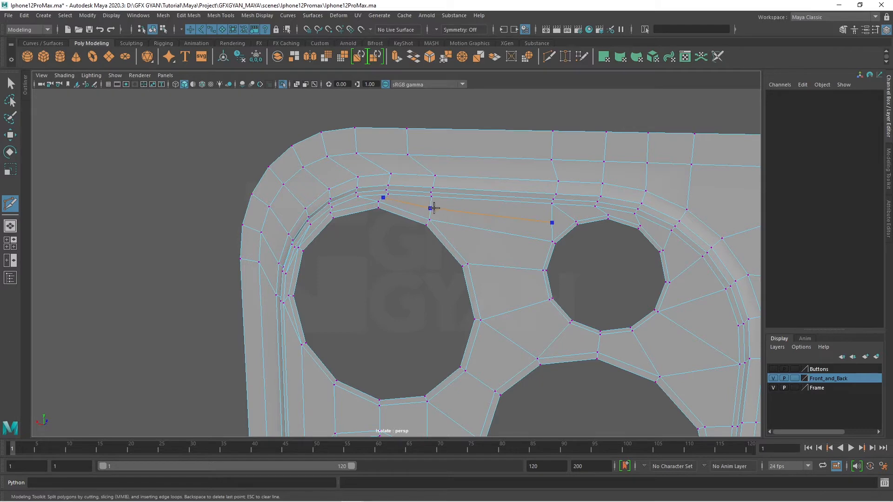
{"action": "key", "text": "Return"}
Move the end vertices of the upper lengthwise cut sideways to even out the surrounding faces
{"action": "key", "text": "w"}
{"action": "scroll", "coordinate": [384, 199], "scroll_direction": "up", "scroll_amount": 2}
{"action": "left_click", "coordinate": [374, 162]}
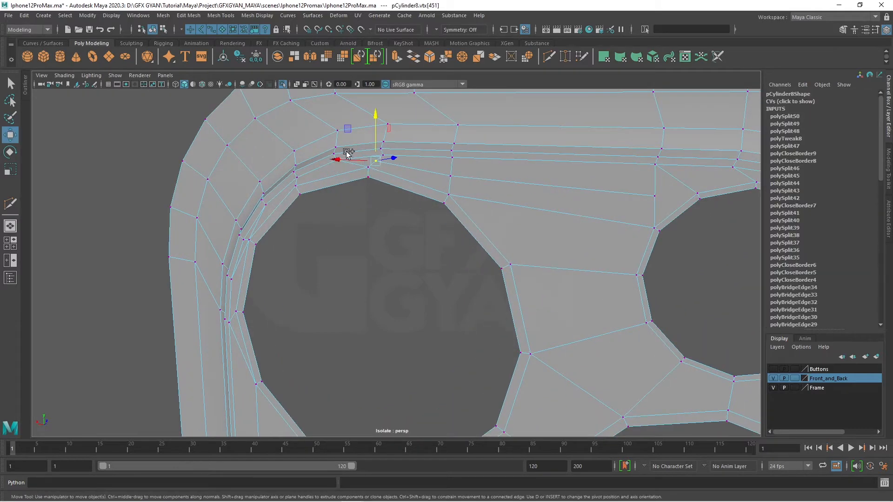
{"action": "left_click_drag", "start_coordinate": [334, 157], "coordinate": [342, 159]}
{"action": "left_click", "coordinate": [653, 195]}
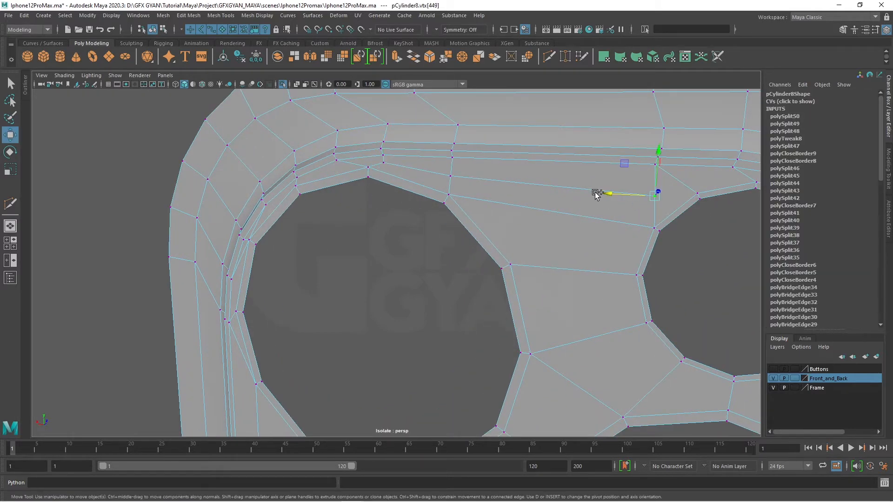
{"action": "left_click_drag", "start_coordinate": [606, 192], "coordinate": [584, 189]}
{"action": "scroll", "coordinate": [650, 305], "scroll_direction": "down", "scroll_amount": 5}
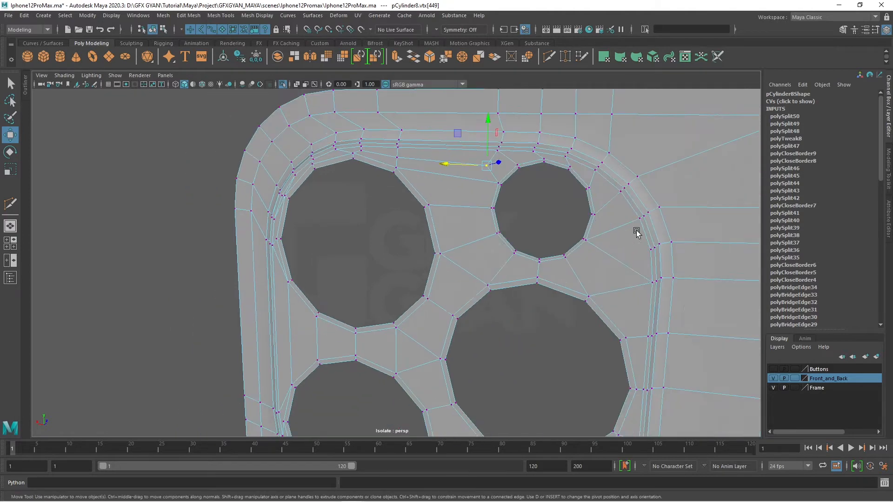
Return to object mode, examine the camera panel in smooth preview, and restore the unsmoothed display
{"action": "right_click_drag", "start_coordinate": [591, 166], "coordinate": [665, 135]}
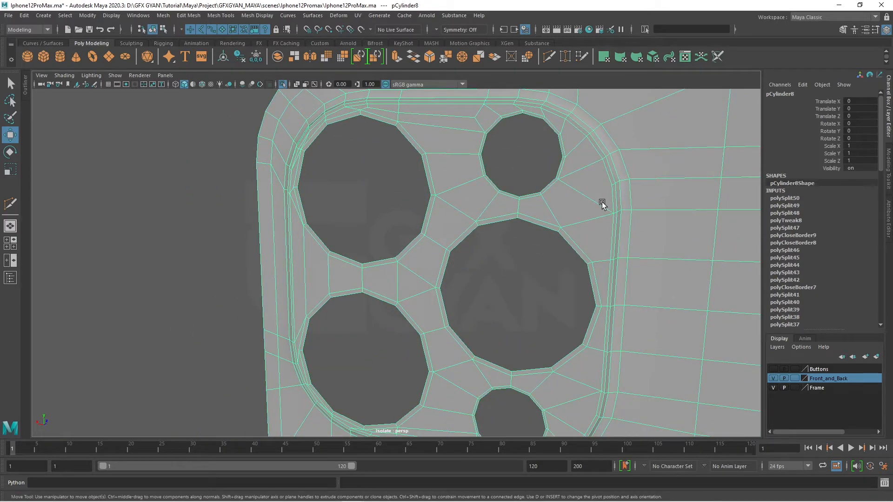
{"action": "key", "text": "3"}
{"action": "left_click", "coordinate": [529, 301]}
{"action": "scroll", "coordinate": [539, 308], "scroll_direction": "down", "scroll_amount": 5}
{"action": "left_click_drag", "start_coordinate": [539, 309], "coordinate": [484, 318], "text": "alt"}
{"action": "scroll", "coordinate": [484, 318], "scroll_direction": "up", "scroll_amount": 3}
{"action": "left_click", "coordinate": [505, 305]}
{"action": "key", "text": "1"}
Create a polygon cylinder over the small reference circle beside the lower small ring, about 0.059 in radius, and set its axis subdivisions to 6
{"action": "left_click_drag", "start_coordinate": [536, 348], "coordinate": [549, 367], "text": "alt"}
{"action": "middle_click_drag", "start_coordinate": [550, 367], "coordinate": [480, 302], "text": "alt"}
{"action": "scroll", "coordinate": [506, 259], "scroll_direction": "up", "scroll_amount": 3}
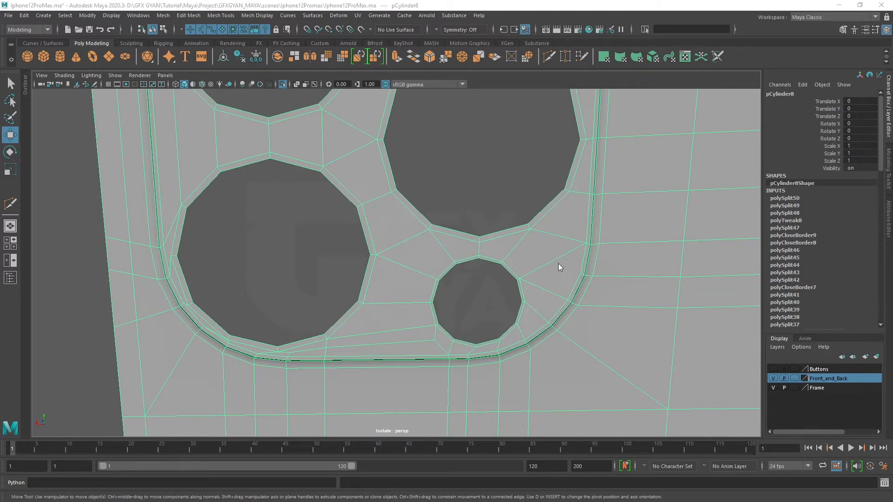
{"action": "key", "text": "space"}
{"action": "key", "text": "space"}
{"action": "scroll", "coordinate": [511, 303], "scroll_direction": "up", "scroll_amount": 3}
{"action": "scroll", "coordinate": [496, 285], "scroll_direction": "up", "scroll_amount": 2}
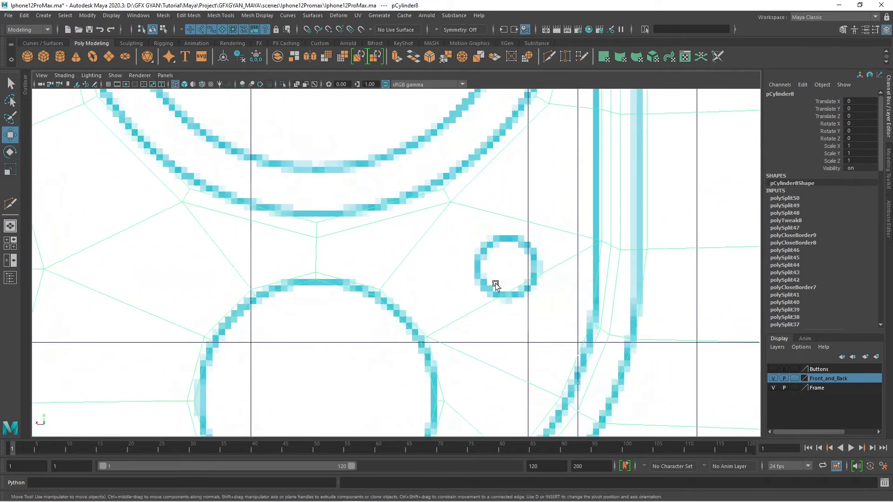
{"action": "scroll", "coordinate": [533, 297], "scroll_direction": "up", "scroll_amount": 1}
{"action": "middle_click_drag", "start_coordinate": [550, 330], "coordinate": [503, 292], "text": "alt"}
{"action": "scroll", "coordinate": [533, 251], "scroll_direction": "up", "scroll_amount": 1}
{"action": "middle_click_drag", "start_coordinate": [507, 234], "coordinate": [461, 251], "text": "alt"}
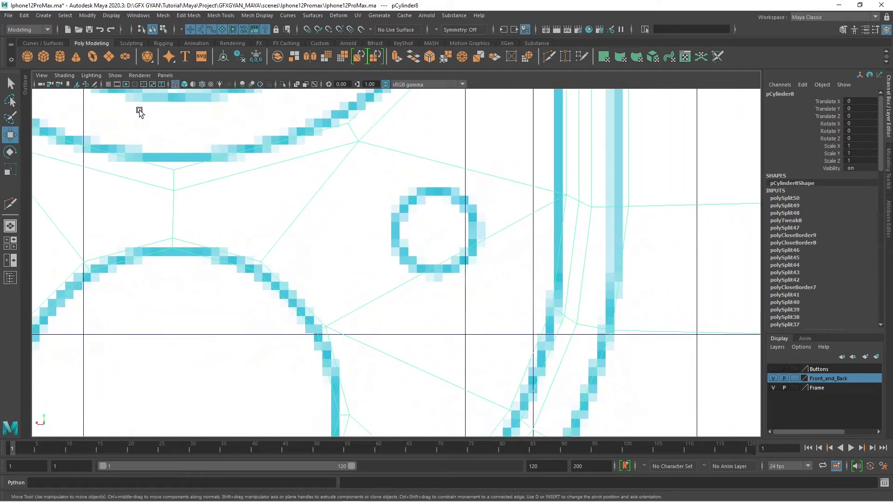
{"action": "left_click", "coordinate": [60, 57]}
{"action": "left_click_drag", "start_coordinate": [437, 234], "coordinate": [488, 247]}
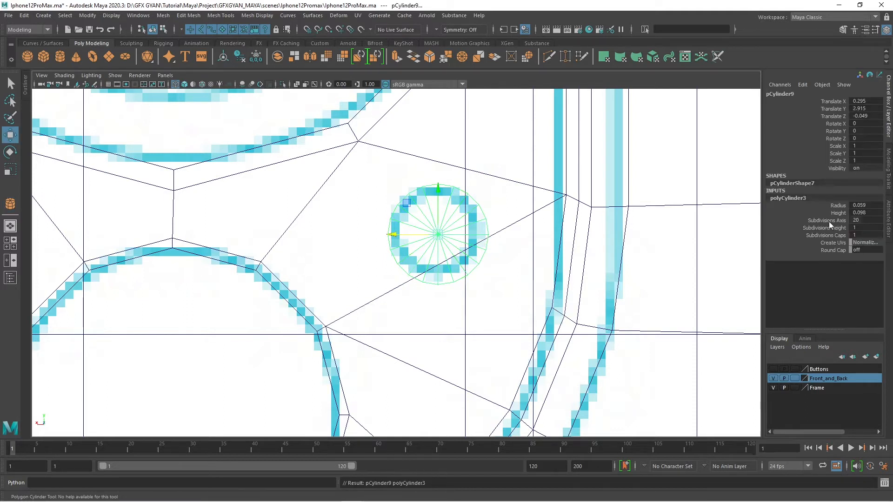
{"action": "left_click", "coordinate": [828, 220]}
{"action": "middle_click_drag", "start_coordinate": [574, 309], "coordinate": [296, 316]}
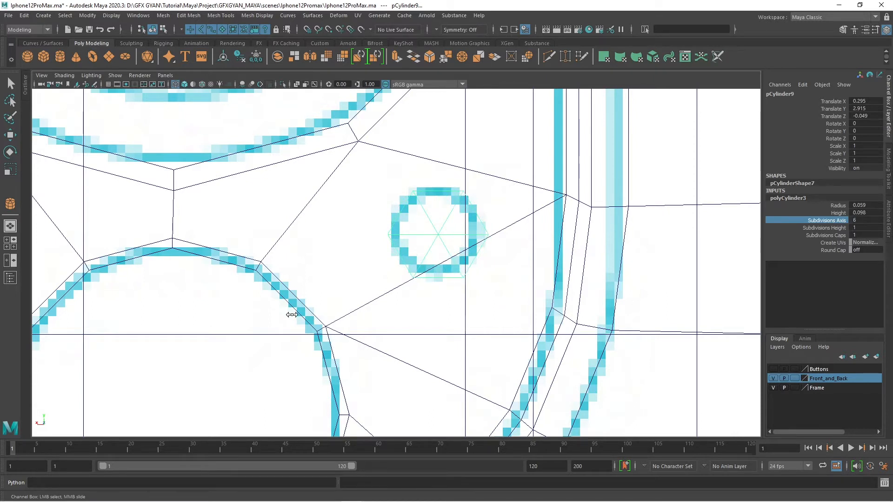
Turn off isolate select in the perspective view and inspect the new six-sided cylinder against the camera panel
{"action": "key", "text": "space"}
{"action": "key", "text": "space"}
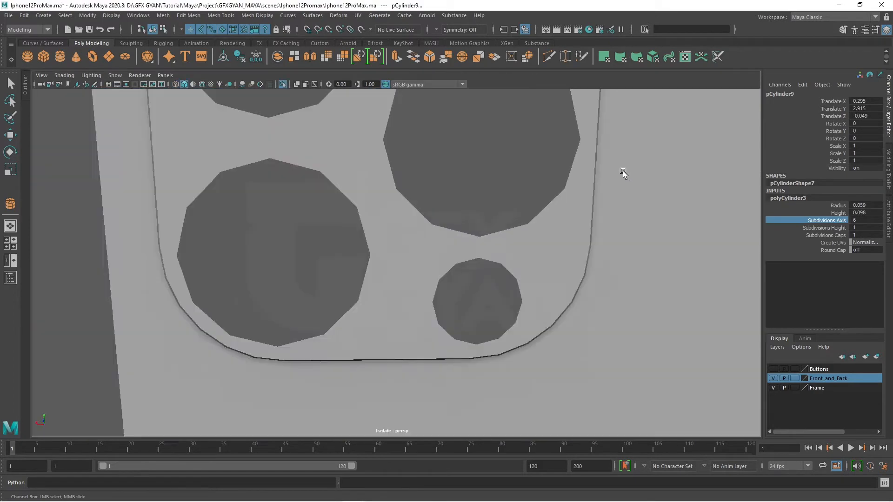
{"action": "left_click_drag", "start_coordinate": [623, 172], "coordinate": [595, 265], "text": "alt"}
{"action": "scroll", "coordinate": [595, 265], "scroll_direction": "down", "scroll_amount": 3}
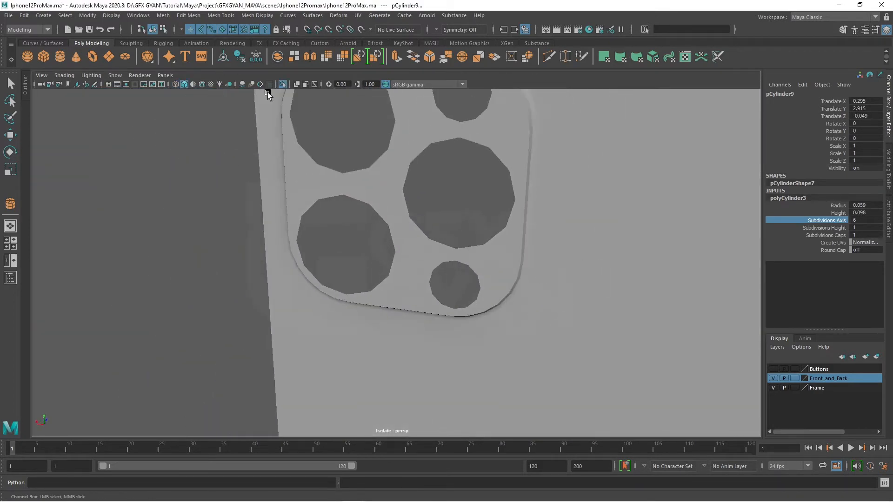
{"action": "left_click", "coordinate": [283, 85]}
{"action": "scroll", "coordinate": [529, 250], "scroll_direction": "down", "scroll_amount": 3}
{"action": "left_click_drag", "start_coordinate": [518, 287], "coordinate": [486, 279], "text": "alt"}
{"action": "scroll", "coordinate": [486, 282], "scroll_direction": "up", "scroll_amount": 3}
{"action": "middle_click_drag", "start_coordinate": [485, 281], "coordinate": [448, 297], "text": "alt"}
{"action": "scroll", "coordinate": [405, 218], "scroll_direction": "up", "scroll_amount": 3}
{"action": "scroll", "coordinate": [448, 297], "scroll_direction": "up", "scroll_amount": 4}
{"action": "left_click_drag", "start_coordinate": [461, 253], "coordinate": [470, 210], "text": "alt"}
Rotate the six-sided cylinder about 29.7 degrees around Z so that its corners face up and down
{"action": "key", "text": "w"}
{"action": "key", "text": "space"}
{"action": "key", "text": "space"}
{"action": "key", "text": "e"}
{"action": "left_click", "coordinate": [519, 258]}
{"action": "left_click", "coordinate": [477, 206]}
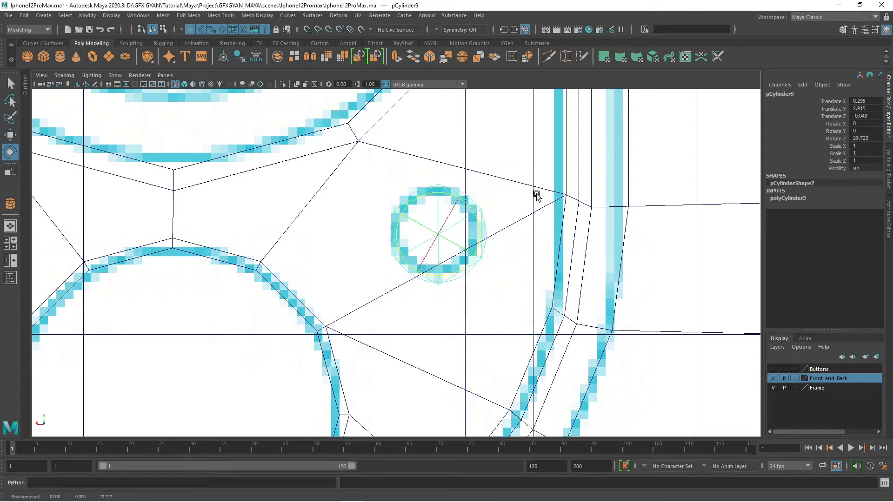
Subtract the six-sided cylinder from the camera panel with a Boolean Difference
{"action": "key", "text": "space"}
{"action": "key", "text": "space"}
{"action": "left_click_drag", "start_coordinate": [559, 163], "coordinate": [517, 249], "text": "alt"}
{"action": "left_click", "coordinate": [455, 267]}
{"action": "left_click", "coordinate": [388, 238], "text": "shift"}
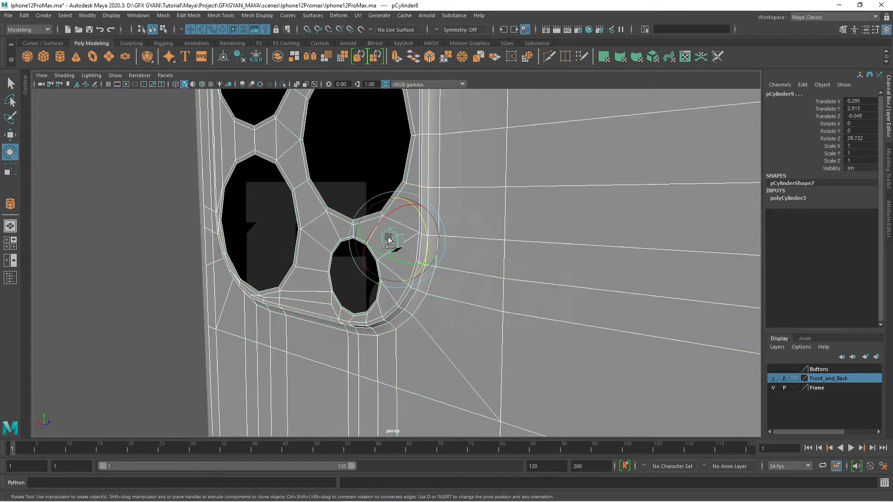
{"action": "left_click_drag", "start_coordinate": [388, 238], "coordinate": [549, 279], "text": "alt"}
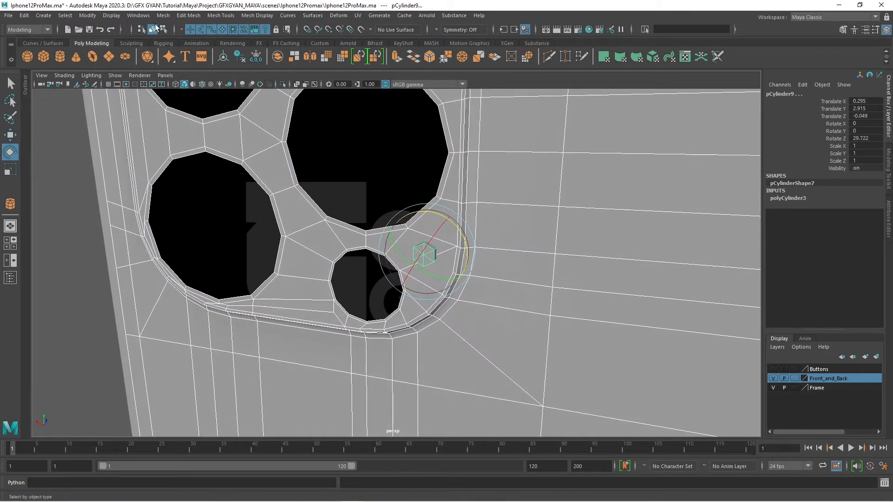
{"action": "left_click", "coordinate": [163, 16]}
{"action": "mouse_move", "coordinate": [195, 37]}
{"action": "left_click", "coordinate": [283, 48]}
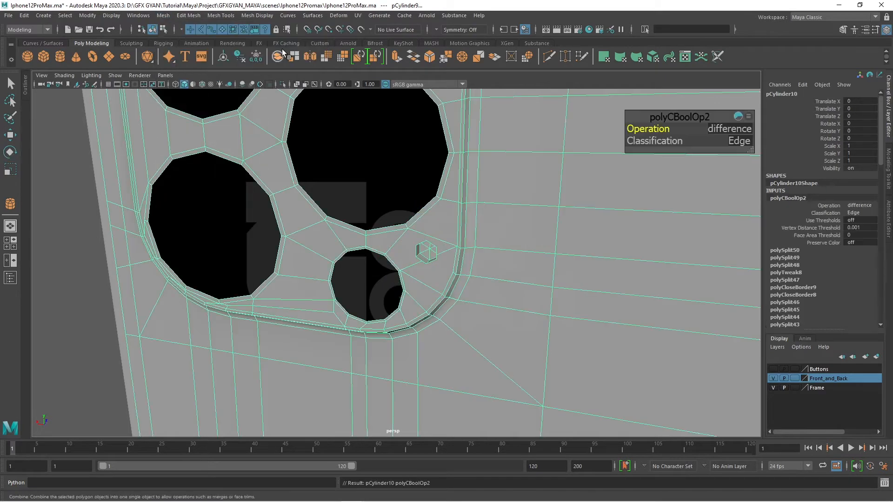
Isolate the resulting mesh and delete the leftover cylinder faces inside the hexagonal hole
{"action": "left_click_drag", "start_coordinate": [433, 249], "coordinate": [448, 233], "text": "alt"}
{"action": "left_click_drag", "start_coordinate": [448, 273], "coordinate": [372, 280], "text": "alt"}
{"action": "key", "text": "ctrl+1"}
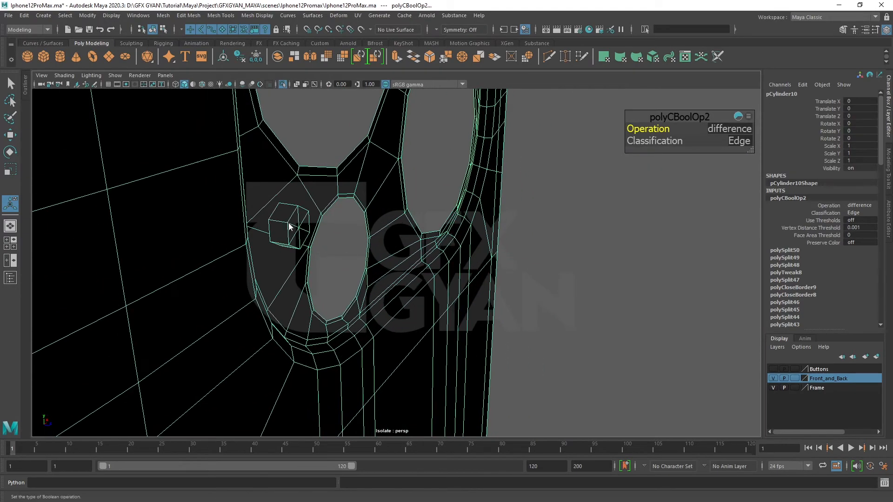
{"action": "right_click_drag", "start_coordinate": [289, 226], "coordinate": [287, 245]}
{"action": "left_click_drag", "start_coordinate": [291, 265], "coordinate": [444, 222], "text": "alt"}
{"action": "left_click_drag", "start_coordinate": [439, 188], "coordinate": [486, 244]}
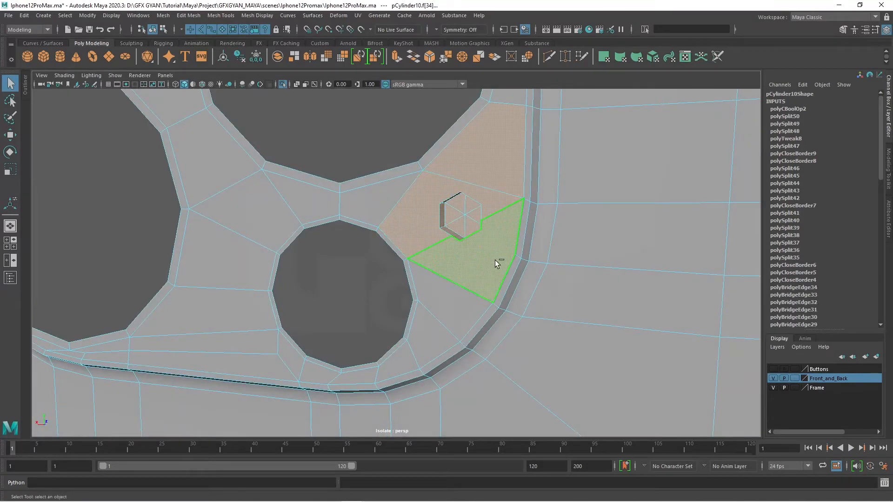
{"action": "left_click", "coordinate": [495, 261], "text": "ctrl"}
{"action": "left_click", "coordinate": [495, 201], "text": "ctrl"}
{"action": "left_click", "coordinate": [513, 154], "text": "ctrl"}
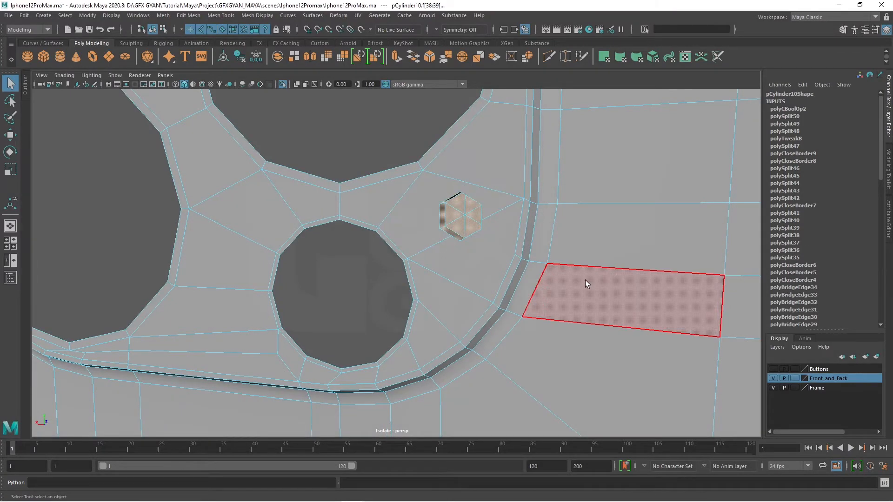
{"action": "key", "text": "Delete"}
Cut edges with Multi-Cut from the hexagonal hole's left and upper corners to the neighbouring ring and border vertices
{"action": "scroll", "coordinate": [585, 277], "scroll_direction": "down", "scroll_amount": 4}
{"action": "left_click_drag", "start_coordinate": [587, 269], "coordinate": [514, 288], "text": "alt"}
{"action": "scroll", "coordinate": [513, 288], "scroll_direction": "up", "scroll_amount": 6}
{"action": "middle_click_drag", "start_coordinate": [513, 288], "coordinate": [413, 271], "text": "alt"}
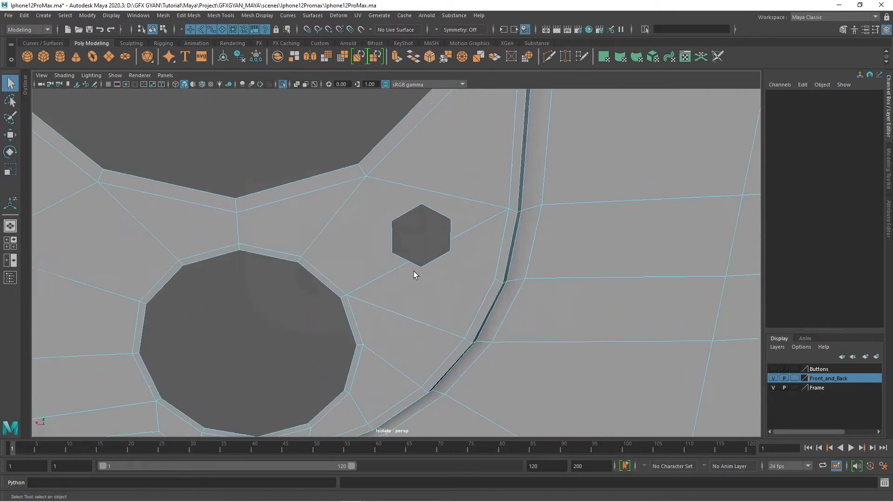
{"action": "scroll", "coordinate": [463, 283], "scroll_direction": "down", "scroll_amount": 3}
{"action": "scroll", "coordinate": [454, 291], "scroll_direction": "up", "scroll_amount": 4}
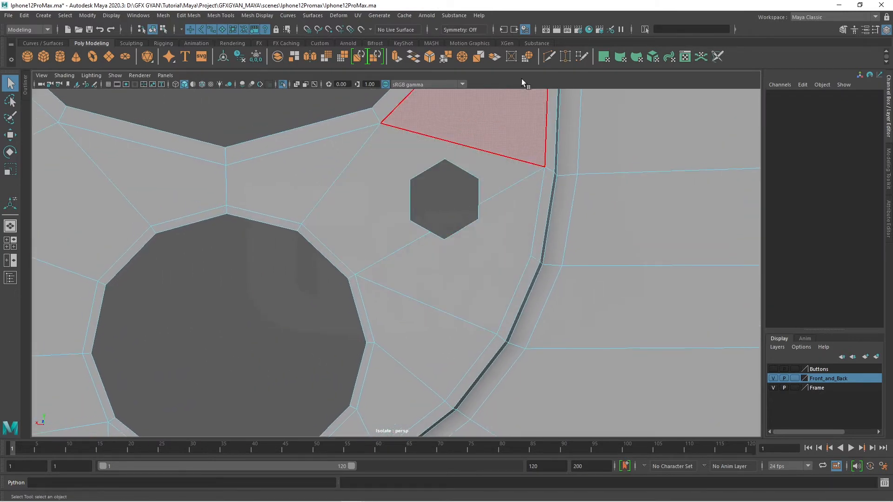
{"action": "right_click_drag", "start_coordinate": [448, 196], "coordinate": [411, 223], "text": "shift"}
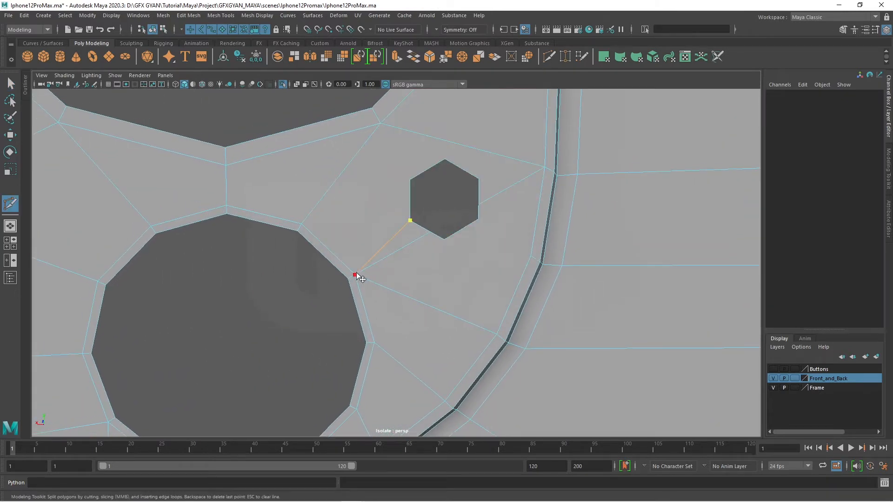
{"action": "left_click", "coordinate": [410, 180]}
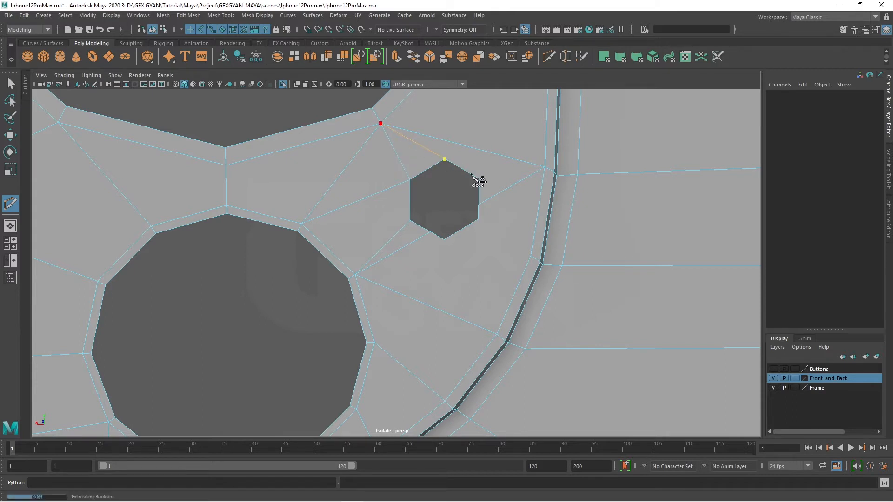
{"action": "left_click", "coordinate": [544, 167]}
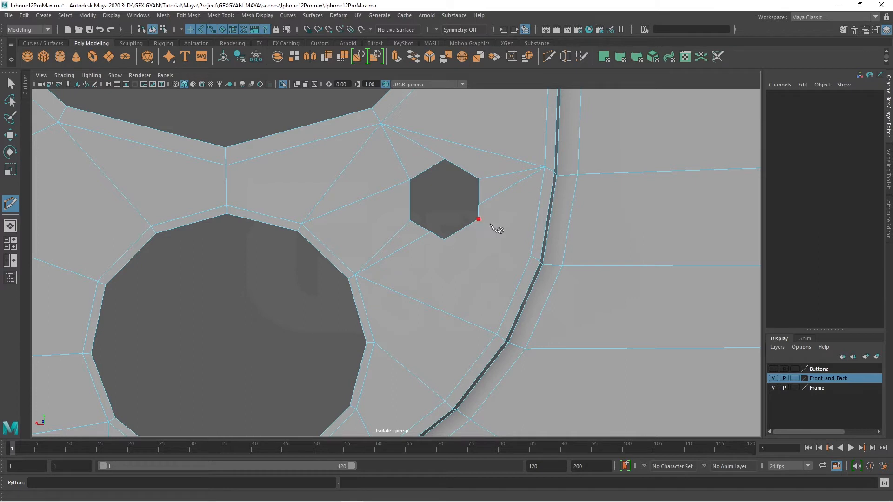
Cut edges with Multi-Cut from the hexagonal hole's lower right and bottom corners to the border and the lower small ring
{"action": "left_click", "coordinate": [478, 219]}
{"action": "left_click", "coordinate": [531, 256]}
{"action": "right_click", "coordinate": [531, 255]}
{"action": "left_click", "coordinate": [444, 239]}
{"action": "left_click", "coordinate": [355, 275]}
{"action": "key", "text": "w"}
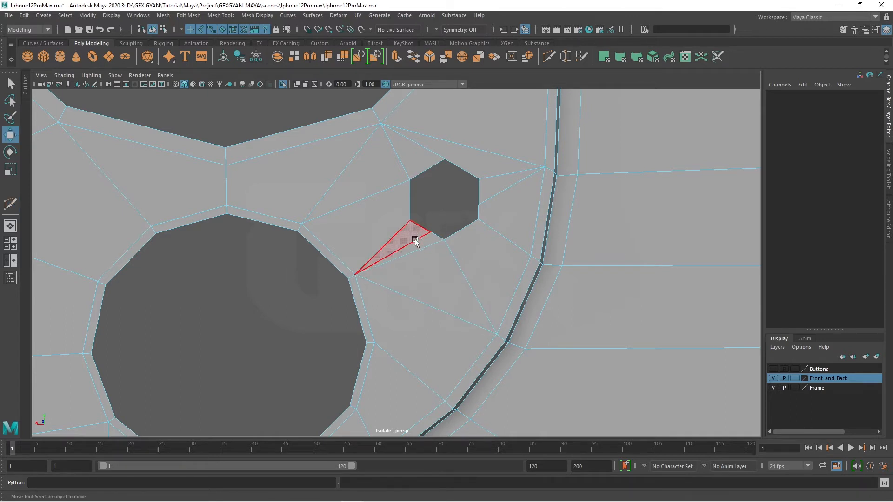
Delete the two old diagonal edges that meet the middle of the hexagonal hole's sides
{"action": "right_click_drag", "start_coordinate": [416, 238], "coordinate": [415, 212]}
{"action": "left_click", "coordinate": [410, 229]}
{"action": "left_click", "coordinate": [510, 195], "text": "shift"}
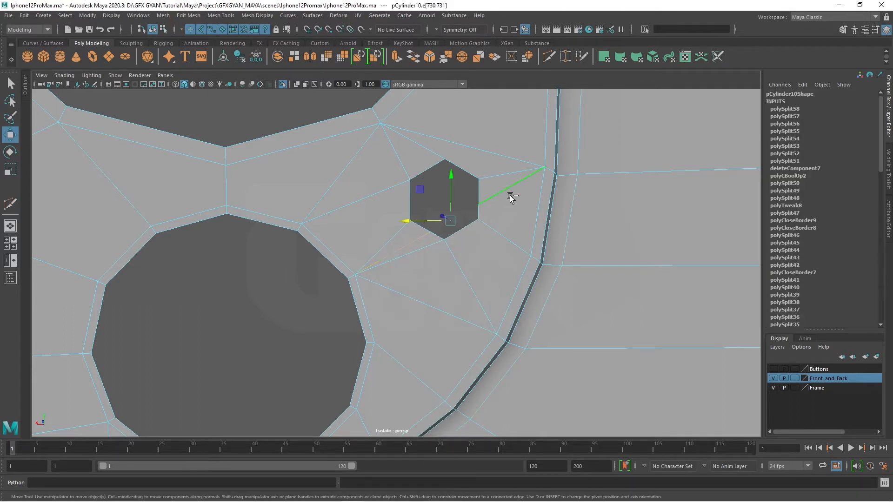
{"action": "left_click", "coordinate": [528, 223]}
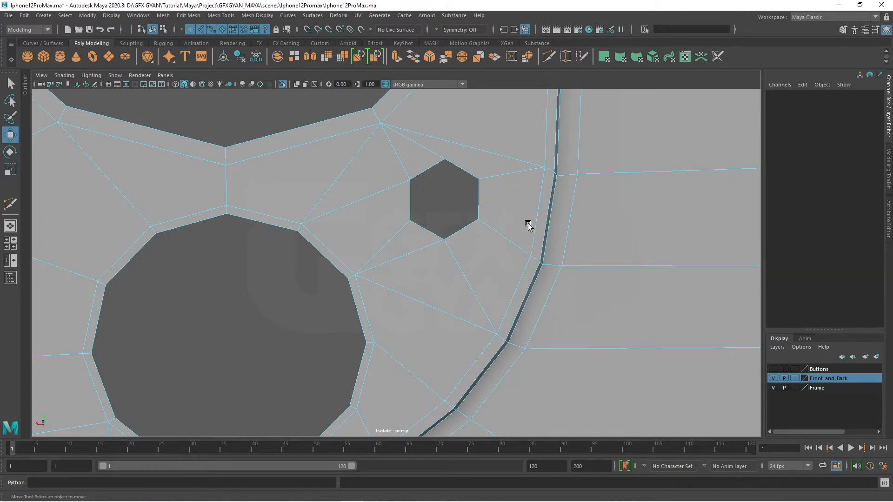
Extrude the hexagonal hole's border edges inward with an offset of 0.005
{"action": "left_click_drag", "start_coordinate": [523, 239], "coordinate": [484, 237], "text": "alt"}
{"action": "right_click_drag", "start_coordinate": [482, 228], "coordinate": [484, 231]}
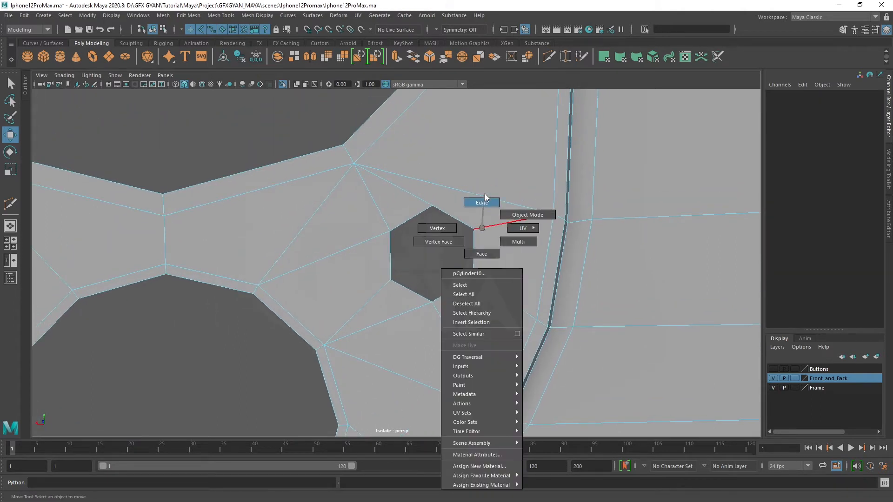
{"action": "right_click_drag", "start_coordinate": [485, 194], "coordinate": [484, 194]}
{"action": "left_click", "coordinate": [460, 218]}
{"action": "mouse_move", "coordinate": [487, 258]}
{"action": "left_mouse_down", "text": "alt"}
{"action": "mouse_move", "coordinate": [502, 269]}
{"action": "mouse_move", "coordinate": [498, 259]}
{"action": "left_mouse_up", "text": "alt"}
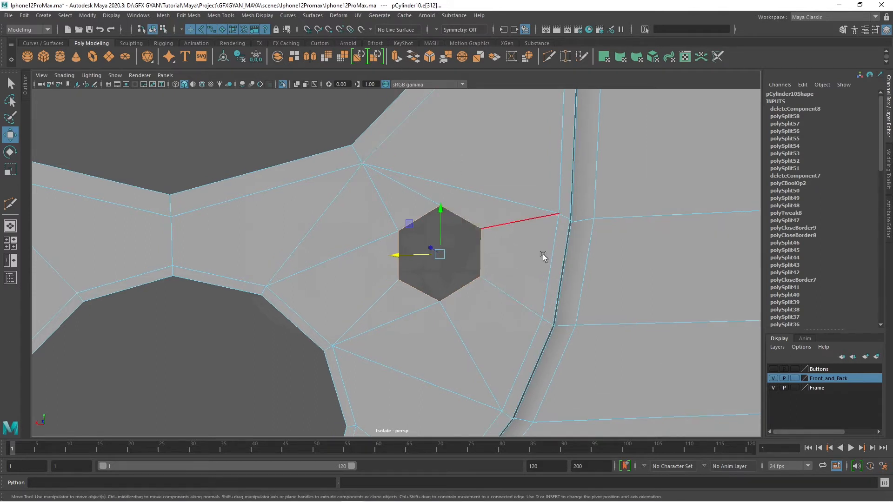
{"action": "key", "text": "ctrl+e"}
{"action": "mouse_move", "coordinate": [649, 153]}
{"action": "left_mouse_down"}
{"action": "mouse_move", "coordinate": [663, 153]}
{"action": "mouse_move", "coordinate": [647, 153]}
{"action": "mouse_move", "coordinate": [647, 166]}
{"action": "left_mouse_up"}
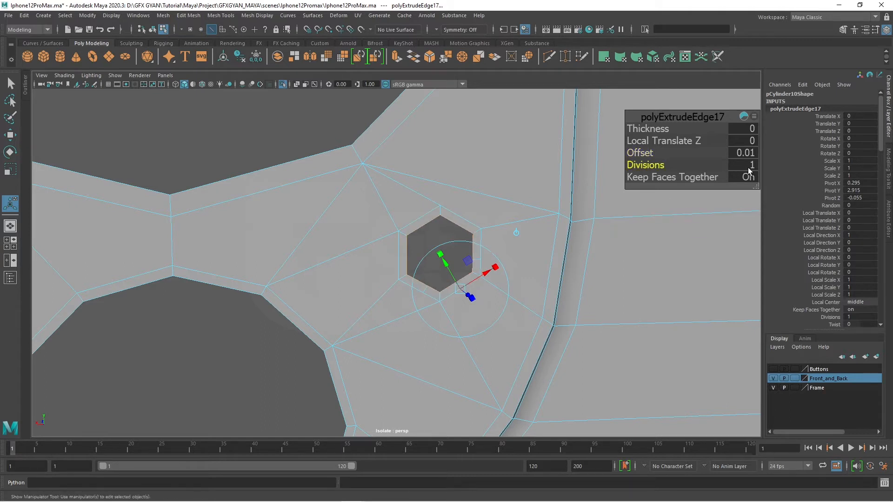
{"action": "left_click", "coordinate": [741, 164]}
{"action": "key", "text": "shift+Tab"}
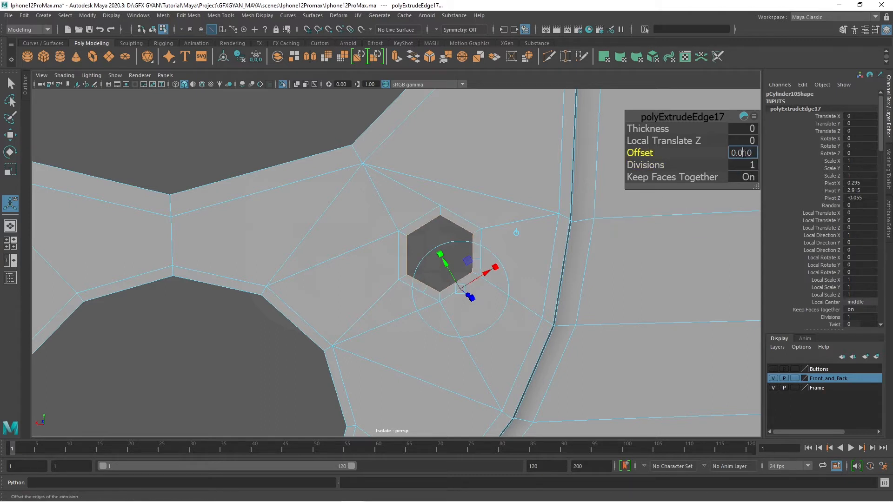
{"action": "key", "text": "Return"}
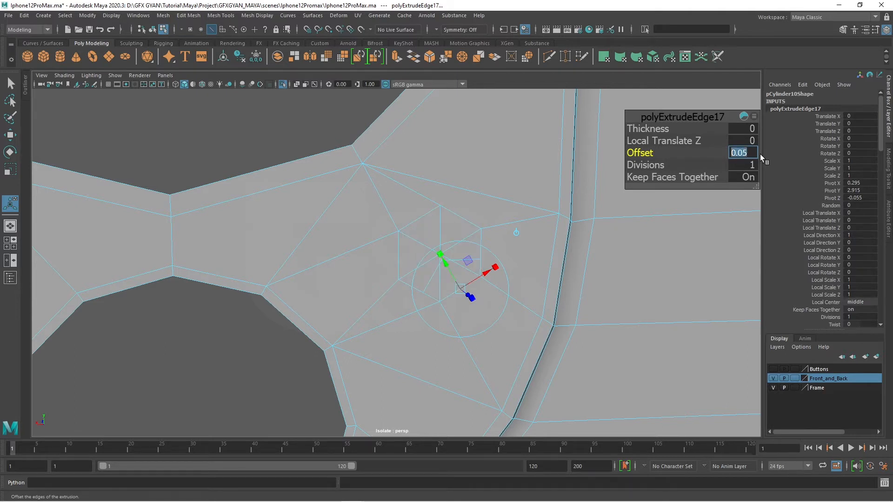
{"action": "type", "text": "5"}
{"action": "key", "text": "Return"}
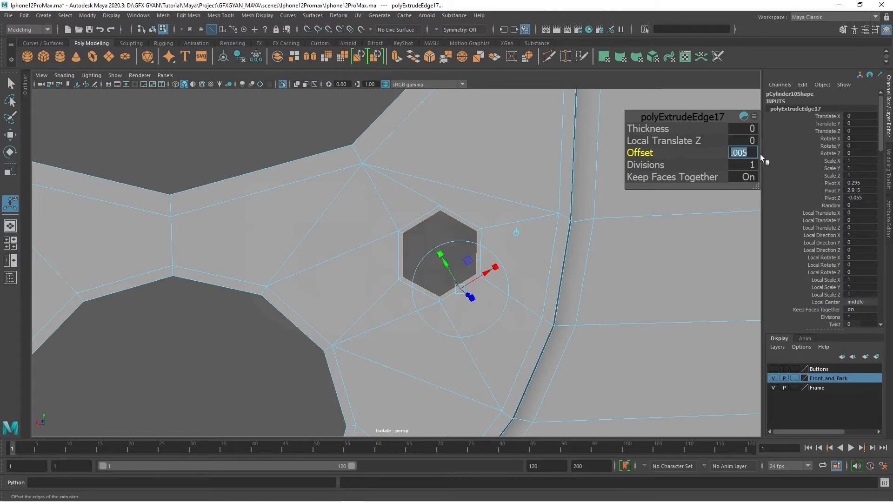
Delete the stray short edges crossing the middle of the sides in the hexagonal hole's extruded rim
{"action": "scroll", "coordinate": [511, 189], "scroll_direction": "up", "scroll_amount": 3}
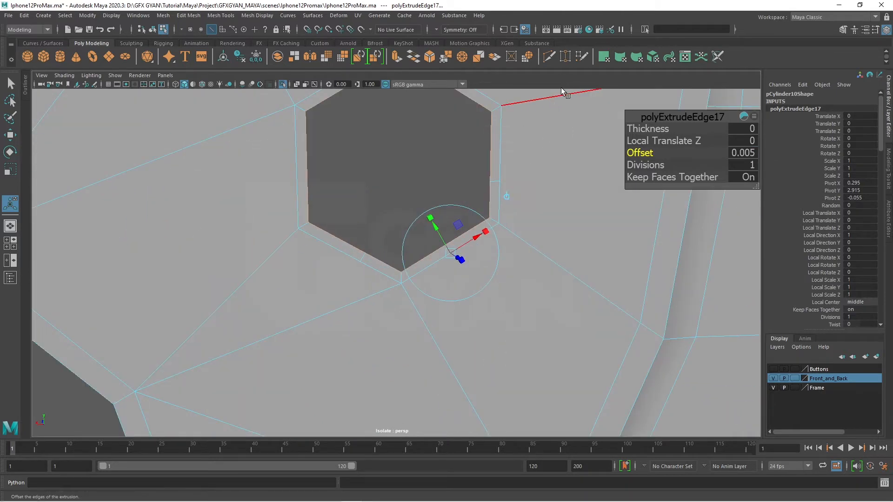
{"action": "key", "text": "q"}
{"action": "left_click", "coordinate": [442, 238]}
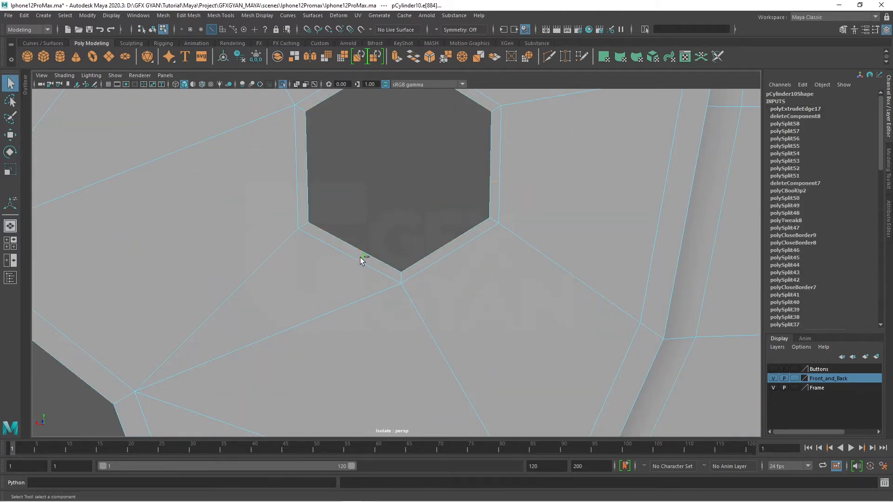
{"action": "key", "text": "Delete"}
{"action": "key", "text": "w"}
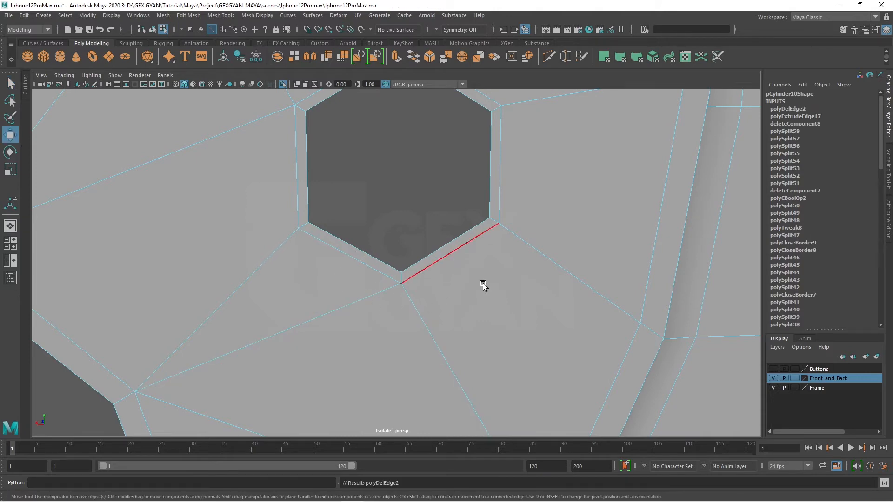
{"action": "scroll", "coordinate": [503, 282], "scroll_direction": "down", "scroll_amount": 6}
Preview the smoothed mesh around the small microphone hole and return it to unsmoothed display
{"action": "right_click_drag", "start_coordinate": [412, 244], "coordinate": [451, 219]}
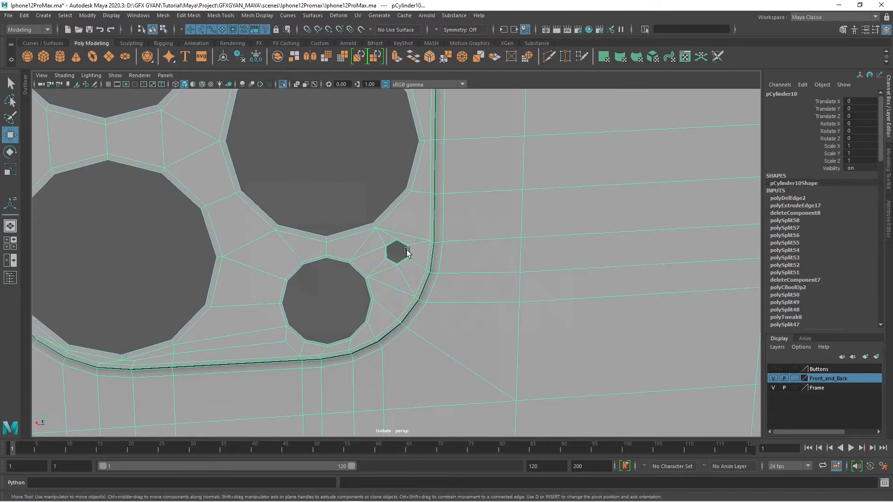
{"action": "scroll", "coordinate": [406, 250], "scroll_direction": "down", "scroll_amount": 5}
{"action": "left_click", "coordinate": [341, 309]}
{"action": "left_click_drag", "start_coordinate": [341, 309], "coordinate": [396, 293], "text": "alt"}
{"action": "scroll", "coordinate": [430, 294], "scroll_direction": "up", "scroll_amount": 4}
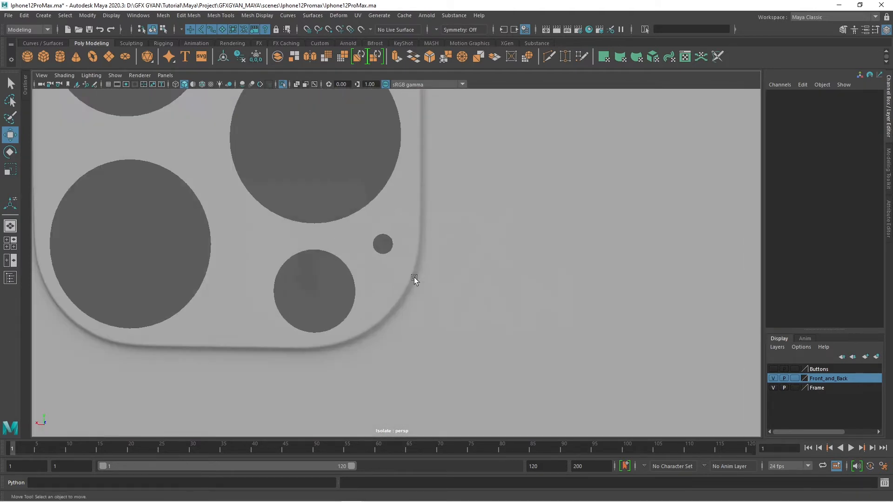
{"action": "left_click", "coordinate": [400, 269]}
{"action": "key", "text": "1"}
{"action": "scroll", "coordinate": [430, 294], "scroll_direction": "up", "scroll_amount": 5}
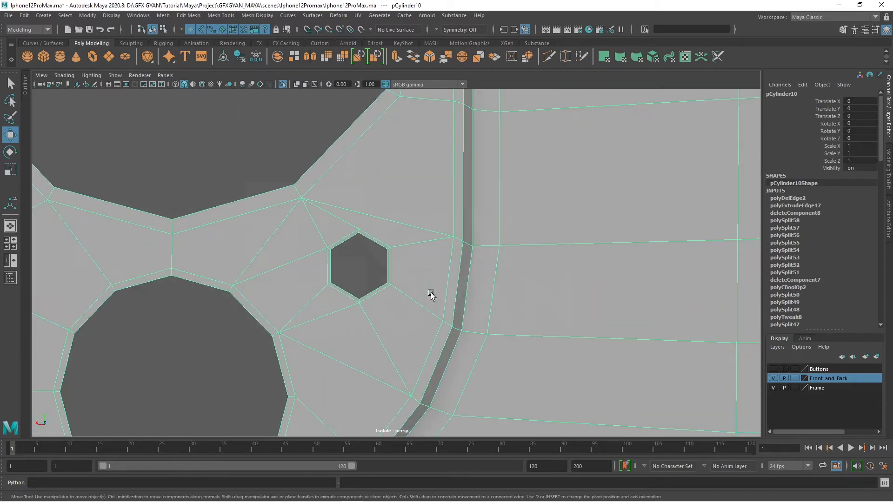
Compare the camera area with the reference photo of the phone's rear camera in Photos, and return to Maya
{"action": "scroll", "coordinate": [430, 293], "scroll_direction": "up", "scroll_amount": 3}
{"action": "middle_click_drag", "start_coordinate": [431, 294], "coordinate": [550, 249], "text": "alt"}
{"action": "scroll", "coordinate": [550, 248], "scroll_direction": "down", "scroll_amount": 4}
{"action": "scroll", "coordinate": [592, 263], "scroll_direction": "down", "scroll_amount": 6}
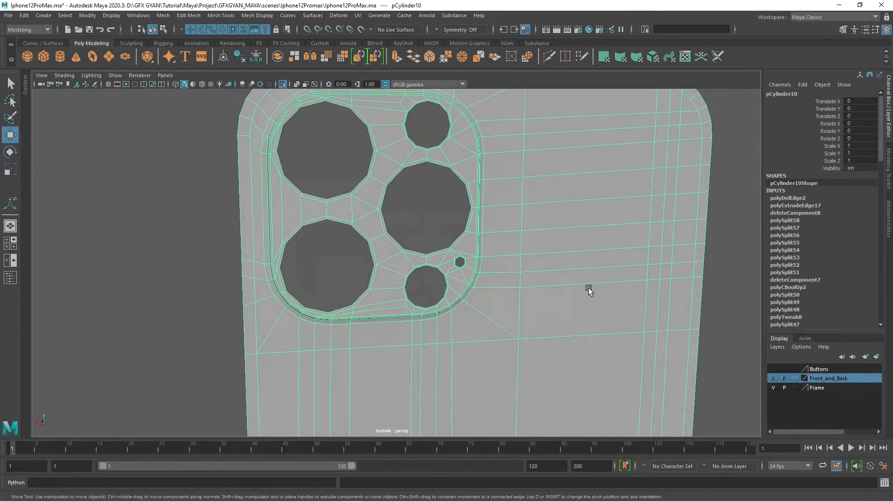
{"action": "key", "text": "alt+Tab"}
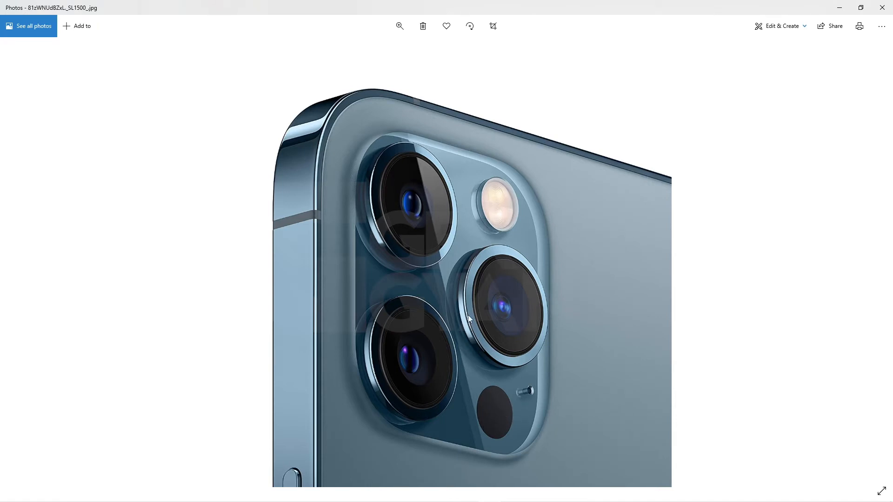
{"action": "key", "text": "alt+Tab"}
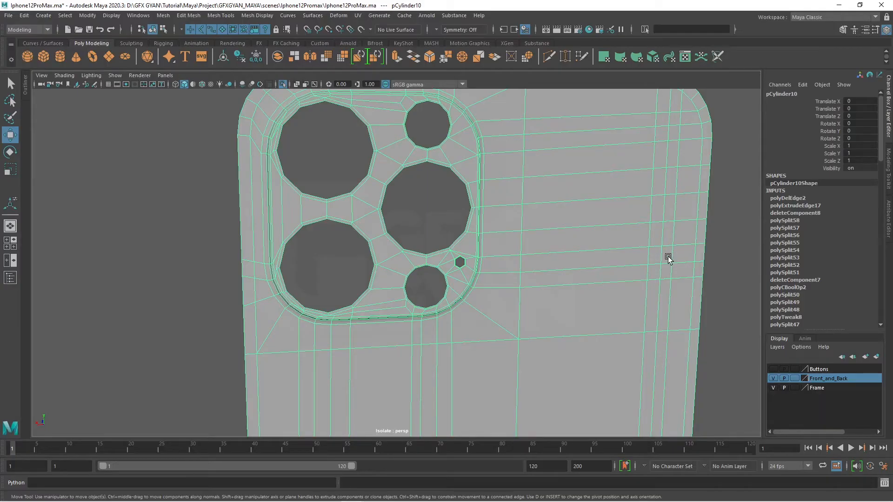
Extrude the border edges of all the camera-area holes into the body with a Local Translate Z of about -0.012
{"action": "left_click_drag", "start_coordinate": [584, 305], "coordinate": [509, 299], "text": "alt"}
{"action": "scroll", "coordinate": [560, 305], "scroll_direction": "up", "scroll_amount": 3}
{"action": "middle_click_drag", "start_coordinate": [508, 299], "coordinate": [527, 317], "text": "alt"}
{"action": "scroll", "coordinate": [540, 250], "scroll_direction": "down", "scroll_amount": 2}
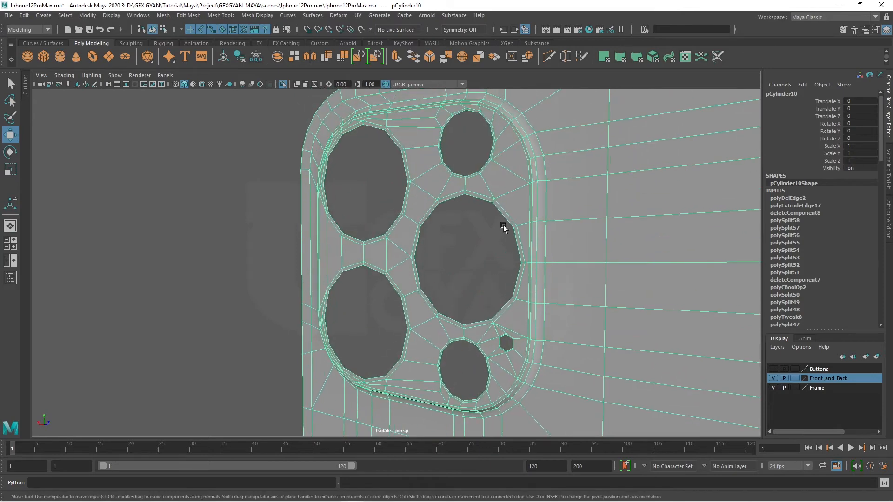
{"action": "right_click_drag", "start_coordinate": [510, 199], "coordinate": [521, 148]}
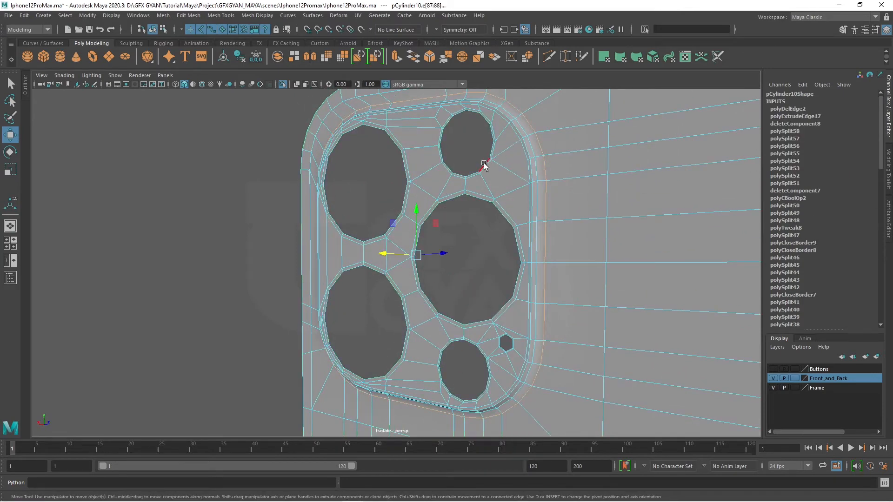
{"action": "left_click", "coordinate": [468, 204]}
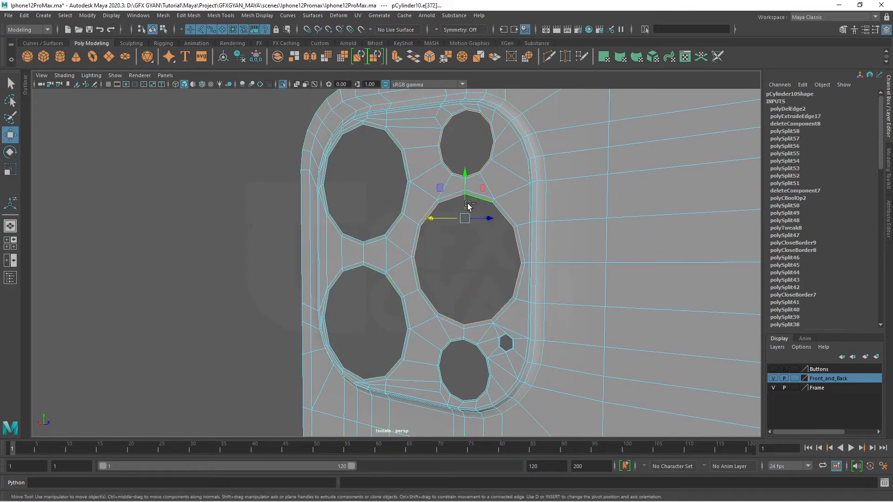
{"action": "left_click", "coordinate": [386, 227]}
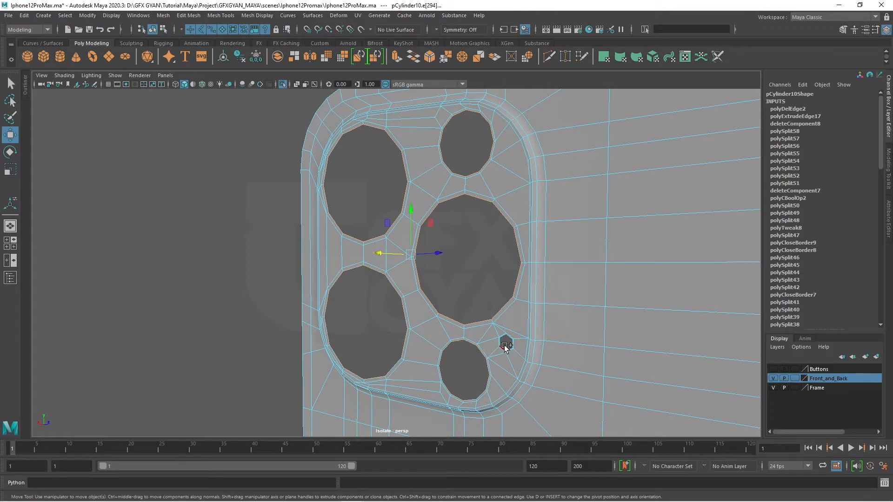
{"action": "left_click_drag", "start_coordinate": [506, 349], "coordinate": [517, 373], "text": "alt"}
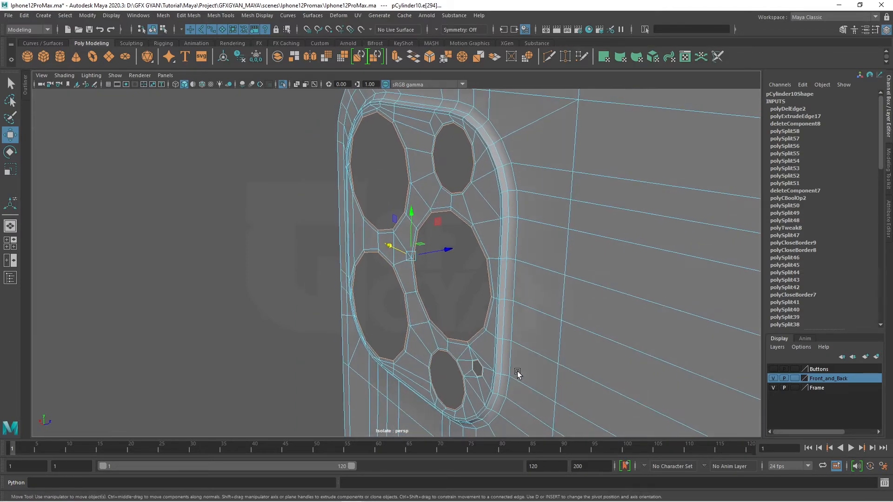
{"action": "left_click", "coordinate": [396, 56]}
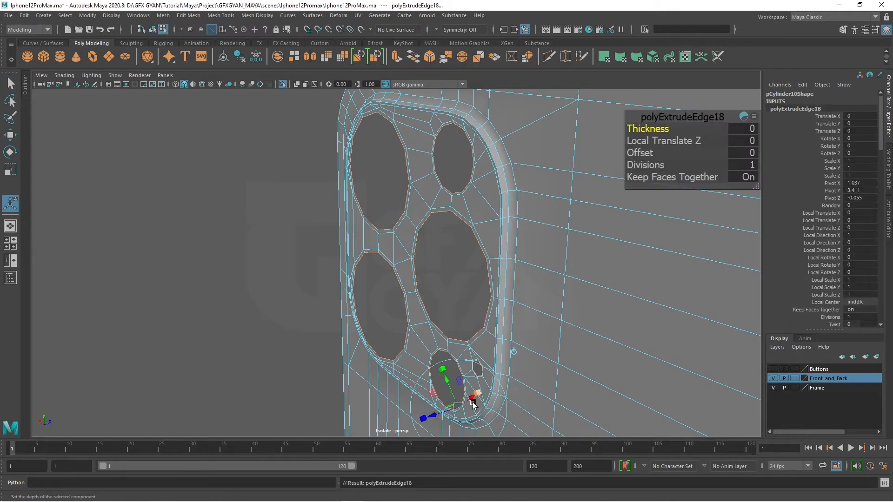
{"action": "left_click_drag", "start_coordinate": [433, 420], "coordinate": [428, 473]}
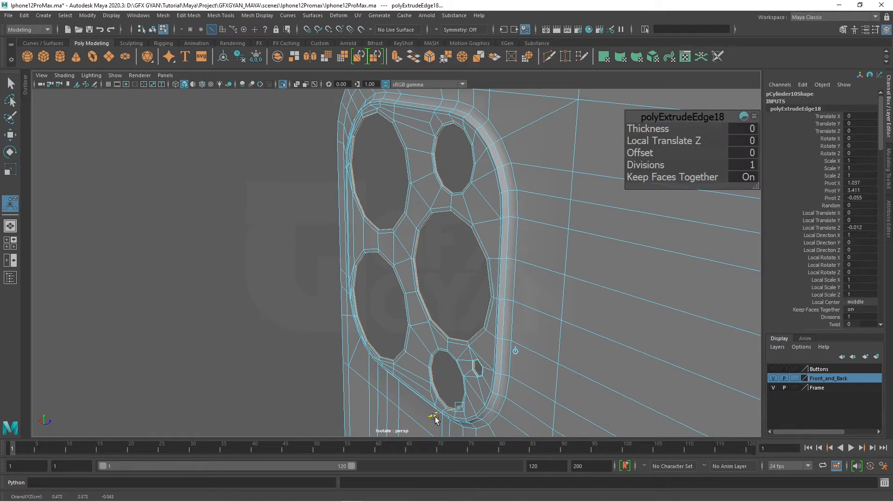
Extrude the same hole border edges a second time, deeper into the body, with a Local Translate Y of about 0.086
{"action": "left_click", "coordinate": [395, 57]}
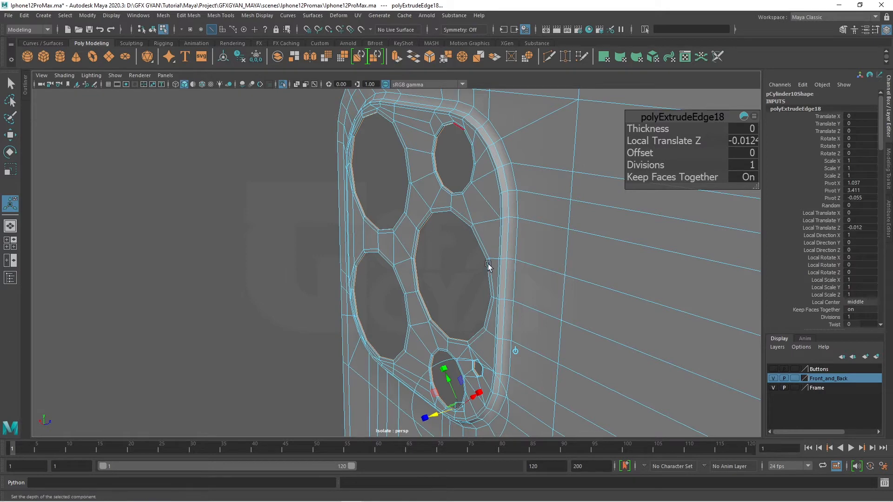
{"action": "left_click_drag", "start_coordinate": [494, 400], "coordinate": [515, 367], "text": "alt"}
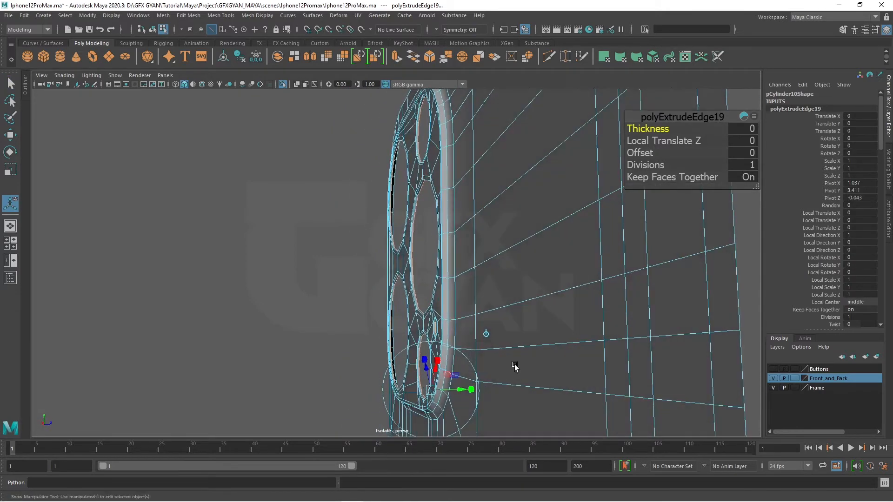
{"action": "left_click_drag", "start_coordinate": [461, 393], "coordinate": [485, 390]}
Scale the middle edge loop inside the hexagonal microphone hole down uniformly to about 0.82
{"action": "left_click_drag", "start_coordinate": [439, 323], "coordinate": [525, 303], "text": "alt"}
{"action": "scroll", "coordinate": [531, 325], "scroll_direction": "up", "scroll_amount": 1}
{"action": "scroll", "coordinate": [550, 283], "scroll_direction": "up", "scroll_amount": 6}
{"action": "middle_click_drag", "start_coordinate": [532, 332], "coordinate": [470, 291], "text": "alt"}
{"action": "scroll", "coordinate": [470, 291], "scroll_direction": "up", "scroll_amount": 2}
{"action": "left_click_drag", "start_coordinate": [470, 291], "coordinate": [434, 299], "text": "alt"}
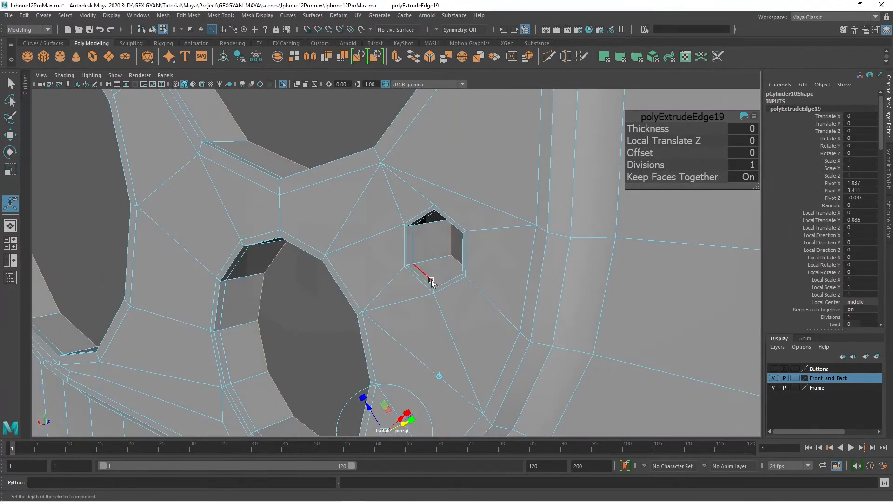
{"action": "double_click", "coordinate": [430, 279]}
{"action": "left_click_drag", "start_coordinate": [456, 260], "coordinate": [484, 278], "text": "alt"}
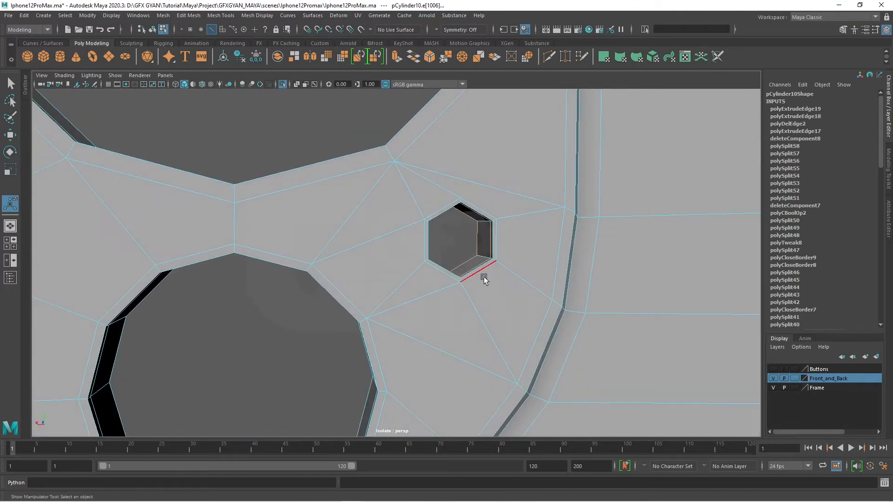
{"action": "key", "text": "r"}
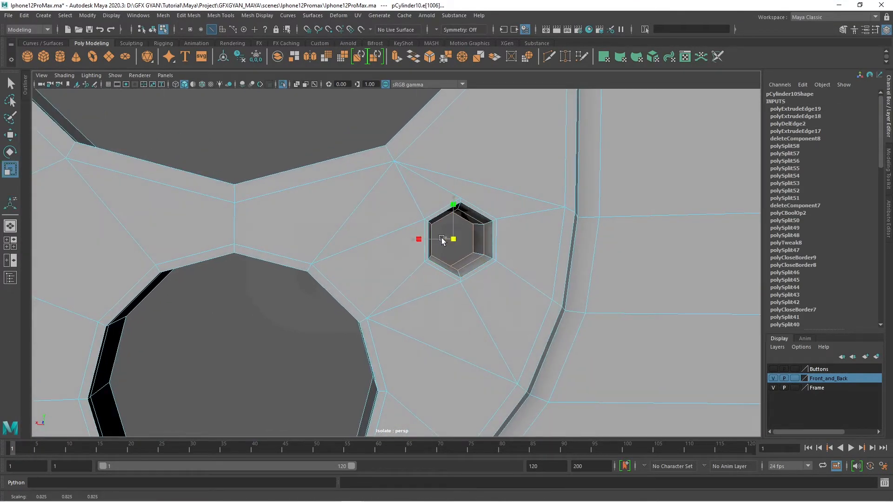
{"action": "left_click_drag", "start_coordinate": [446, 240], "coordinate": [473, 246], "text": "alt"}
{"action": "key", "text": "w"}
Bevel the scaled inner edge loop of the microphone hole with a fraction of 0.06
{"action": "left_click_drag", "start_coordinate": [474, 246], "coordinate": [484, 290], "text": "alt"}
{"action": "scroll", "coordinate": [483, 290], "scroll_direction": "up", "scroll_amount": 5}
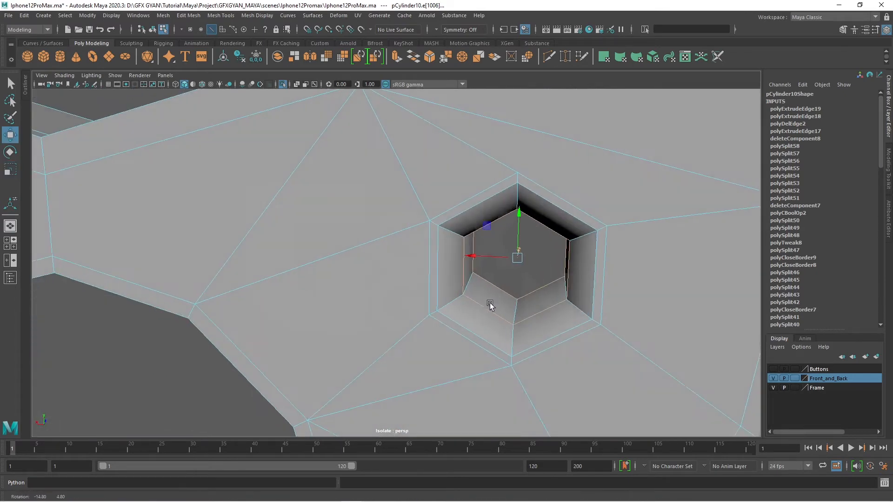
{"action": "left_click", "coordinate": [426, 59]}
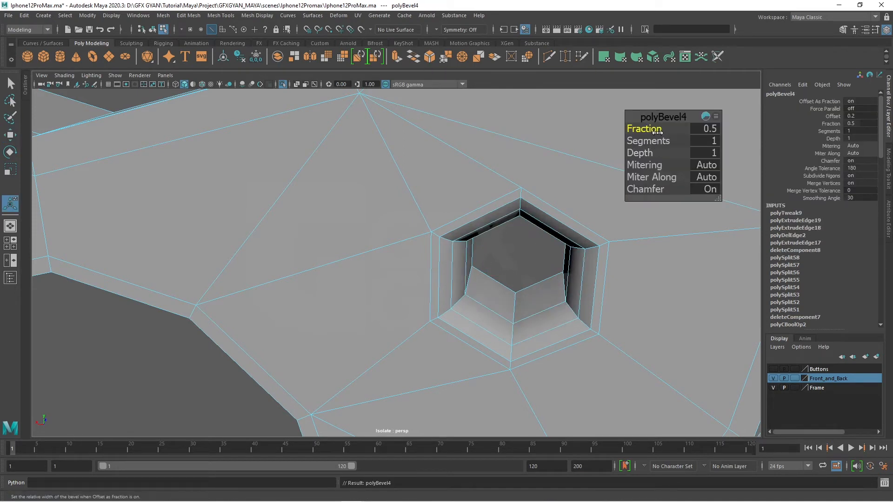
{"action": "mouse_move", "coordinate": [644, 129]}
{"action": "left_mouse_down"}
{"action": "mouse_move", "coordinate": [634, 131]}
{"action": "mouse_move", "coordinate": [641, 133]}
{"action": "left_mouse_up"}
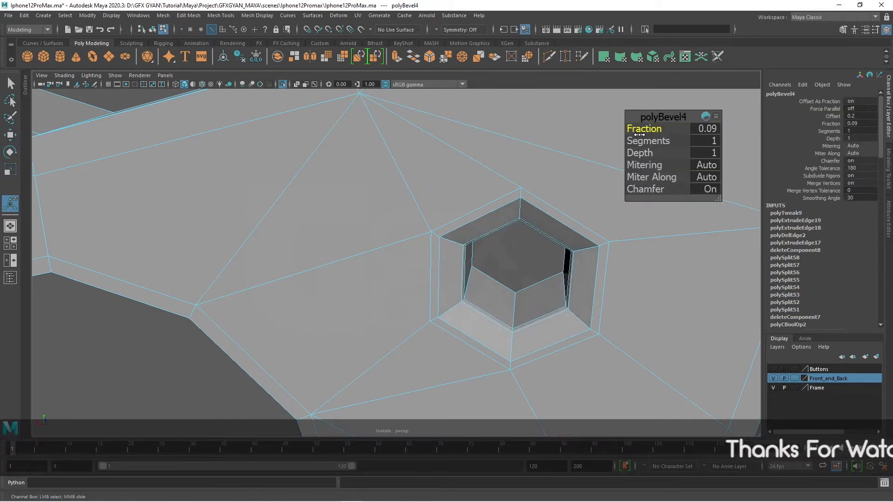
{"action": "right_click_drag", "start_coordinate": [552, 143], "coordinate": [638, 120]}
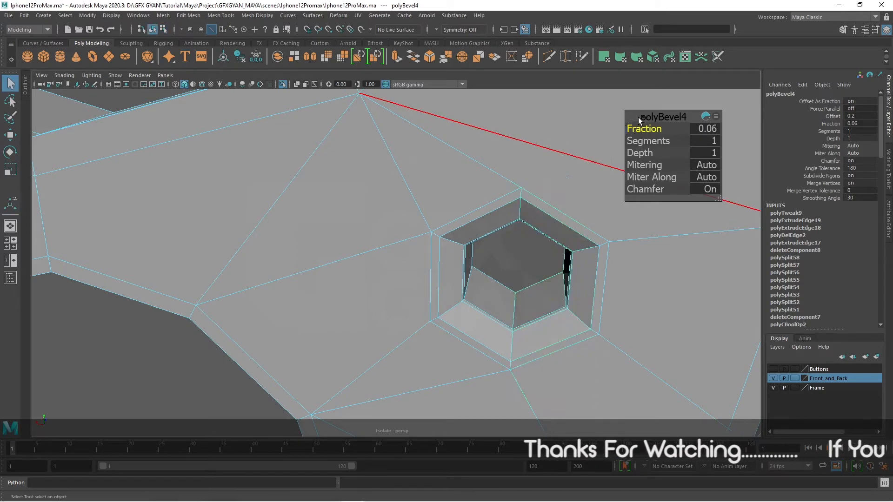
Examine the microphone hole's recess in smooth preview from several angles, and switch back to the unsmoothed mesh
{"action": "key", "text": "3"}
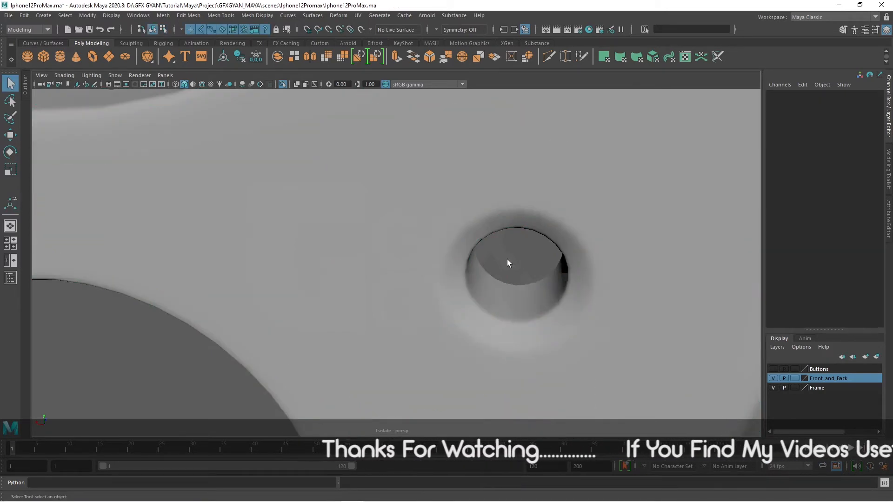
{"action": "left_click_drag", "start_coordinate": [507, 258], "coordinate": [604, 299], "text": "alt"}
{"action": "scroll", "coordinate": [462, 345], "scroll_direction": "up", "scroll_amount": 5}
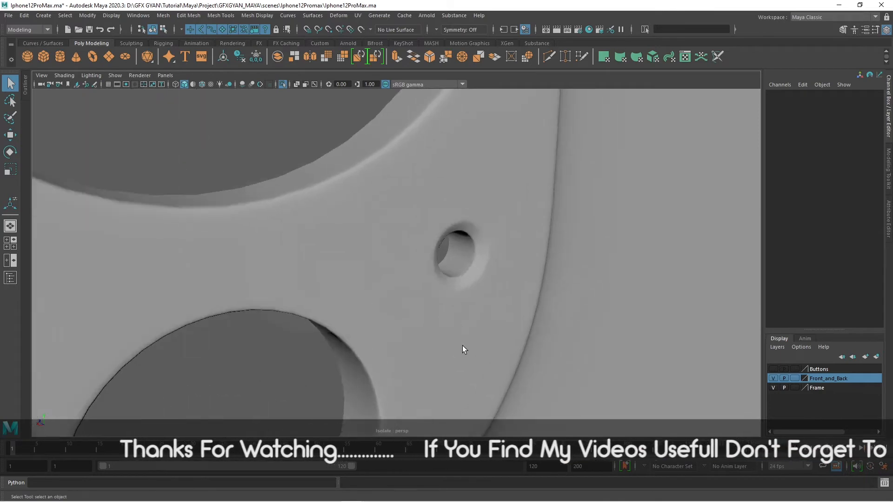
{"action": "left_click_drag", "start_coordinate": [462, 345], "coordinate": [443, 348], "text": "alt"}
{"action": "scroll", "coordinate": [443, 348], "scroll_direction": "up", "scroll_amount": 4}
{"action": "scroll", "coordinate": [486, 329], "scroll_direction": "down", "scroll_amount": 2}
{"action": "left_click", "coordinate": [467, 328]}
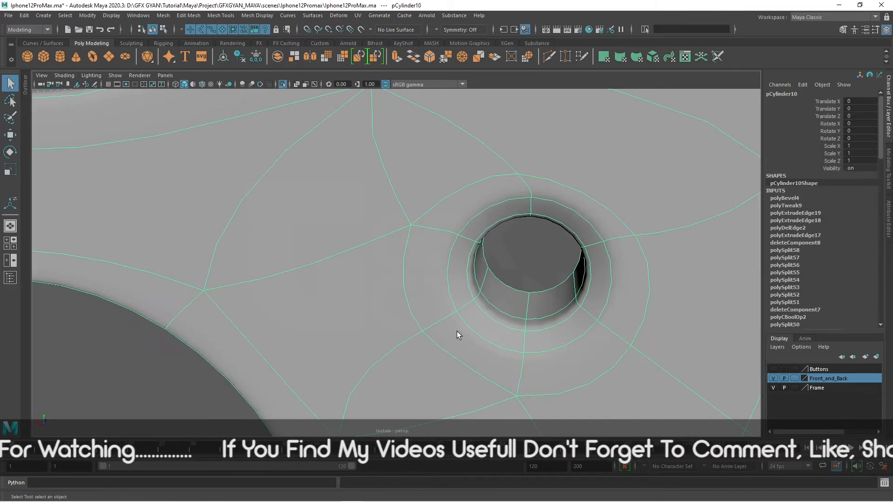
{"action": "key", "text": "1"}
Bevel the microphone hole's outer rim edge loop with a fraction of 0.06 and 2 segments
{"action": "scroll", "coordinate": [482, 126], "scroll_direction": "up", "scroll_amount": 3}
{"action": "right_click_drag", "start_coordinate": [428, 234], "coordinate": [435, 212]}
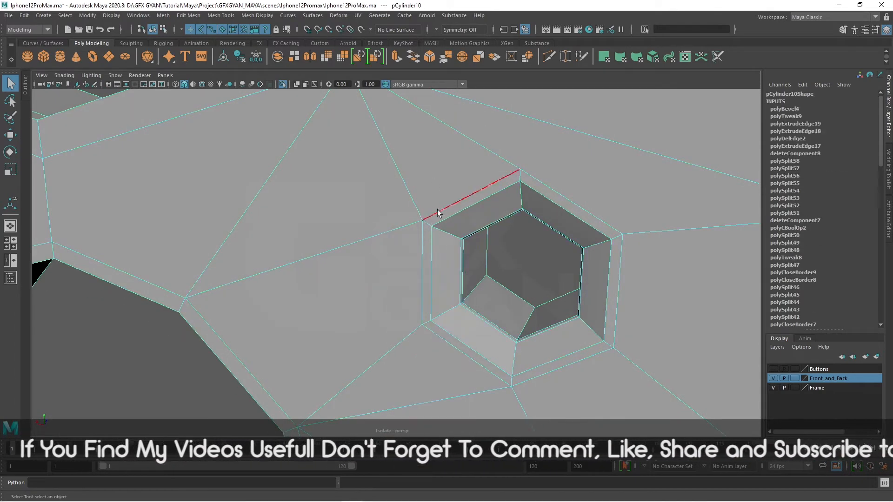
{"action": "double_click", "coordinate": [438, 223]}
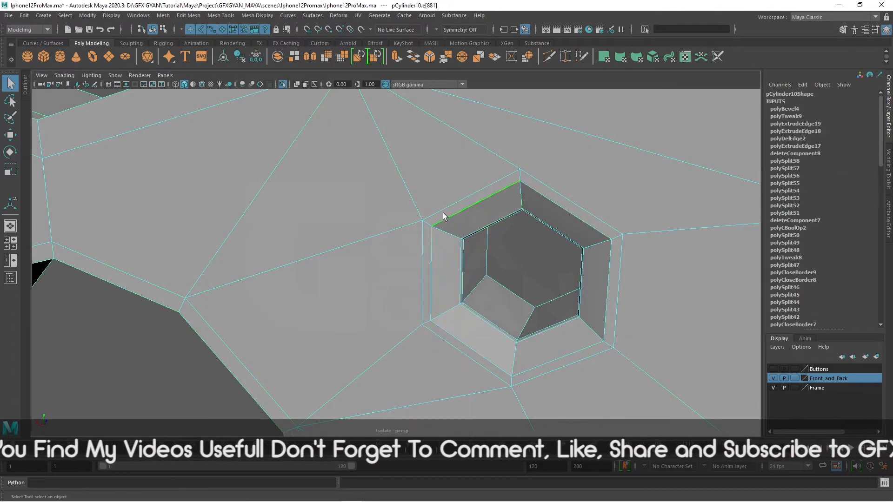
{"action": "left_click", "coordinate": [429, 57]}
{"action": "left_click_drag", "start_coordinate": [658, 129], "coordinate": [642, 129]}
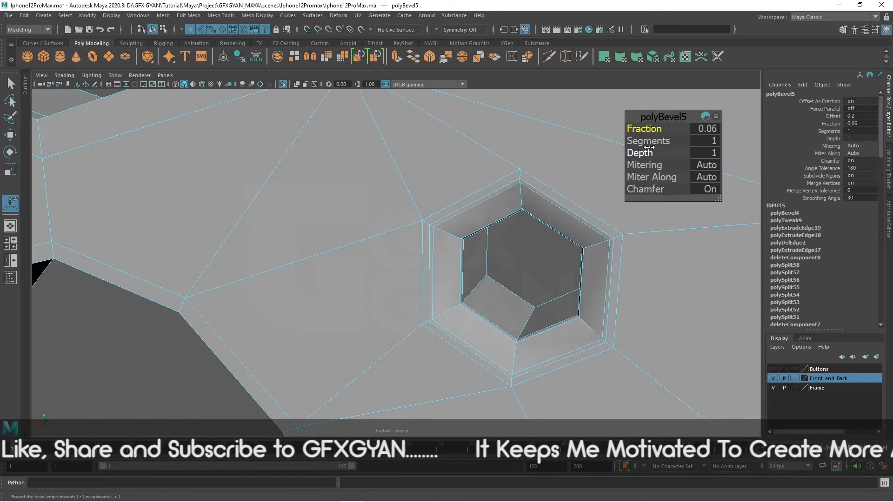
{"action": "mouse_move", "coordinate": [460, 314]}
{"action": "left_mouse_down", "text": "alt"}
{"action": "mouse_move", "coordinate": [443, 334]}
{"action": "mouse_move", "coordinate": [475, 315]}
{"action": "left_mouse_up", "text": "alt"}
{"action": "right_click_drag", "start_coordinate": [562, 191], "coordinate": [582, 182]}
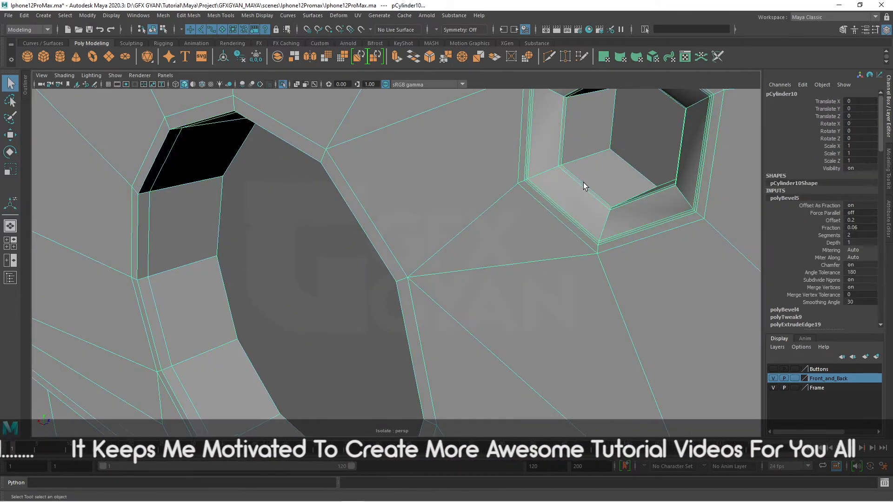
Turn on smooth preview for the back panel and inspect the whole camera area and its holes
{"action": "key", "text": "3"}
{"action": "left_click", "coordinate": [346, 298]}
{"action": "scroll", "coordinate": [347, 299], "scroll_direction": "down", "scroll_amount": 5}
{"action": "left_click_drag", "start_coordinate": [420, 311], "coordinate": [509, 292], "text": "alt"}
{"action": "scroll", "coordinate": [483, 309], "scroll_direction": "down", "scroll_amount": 6}
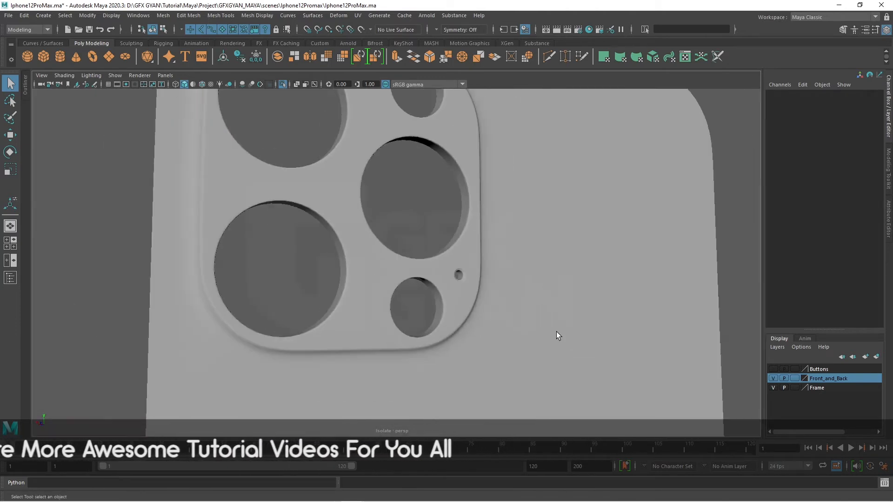
{"action": "left_click_drag", "start_coordinate": [556, 332], "coordinate": [400, 362], "text": "alt"}
{"action": "scroll", "coordinate": [506, 195], "scroll_direction": "down", "scroll_amount": 3}
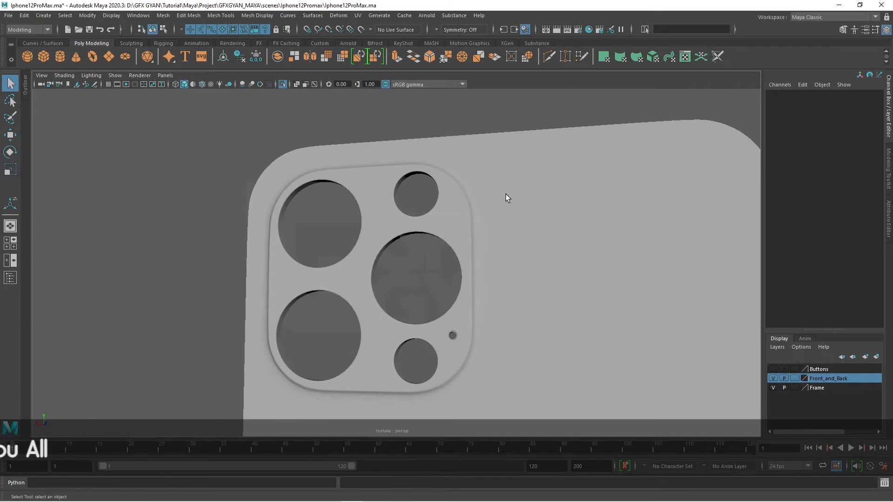
{"action": "left_click", "coordinate": [521, 218]}
{"action": "scroll", "coordinate": [524, 260], "scroll_direction": "down", "scroll_amount": 3}
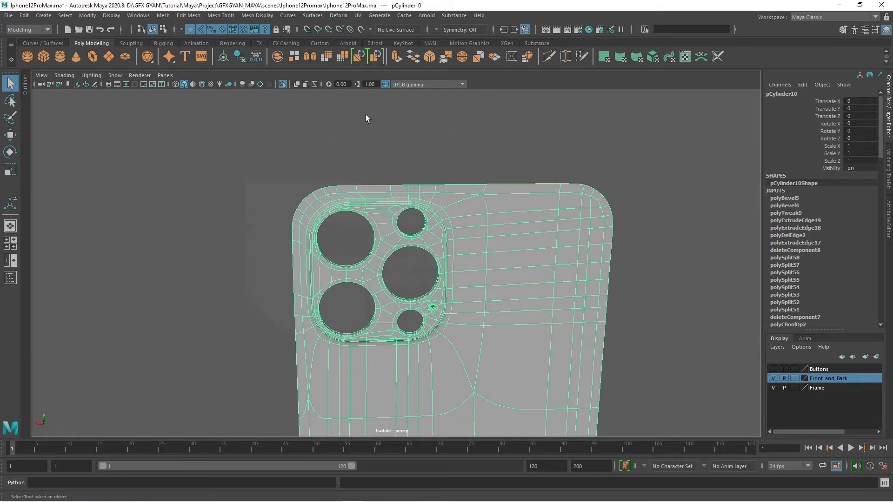
Bring back the full phone and examine the camera area of the back panel in smoothed and unsmoothed display
{"action": "left_click", "coordinate": [281, 84]}
{"action": "left_click", "coordinate": [212, 250]}
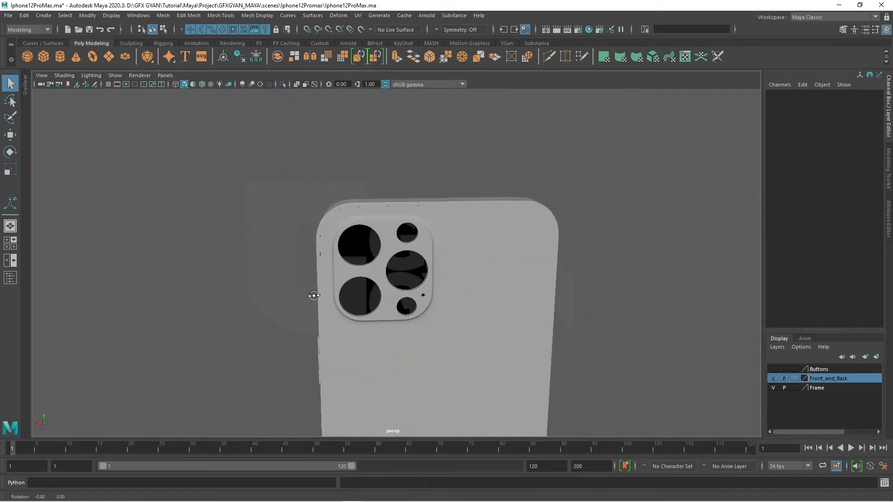
{"action": "left_click_drag", "start_coordinate": [313, 294], "coordinate": [396, 286], "text": "alt"}
{"action": "scroll", "coordinate": [339, 302], "scroll_direction": "up", "scroll_amount": 4}
{"action": "left_click", "coordinate": [259, 274]}
{"action": "scroll", "coordinate": [313, 302], "scroll_direction": "down", "scroll_amount": 3}
{"action": "middle_click_drag", "start_coordinate": [357, 308], "coordinate": [478, 273], "text": "alt"}
{"action": "scroll", "coordinate": [479, 273], "scroll_direction": "up", "scroll_amount": 6}
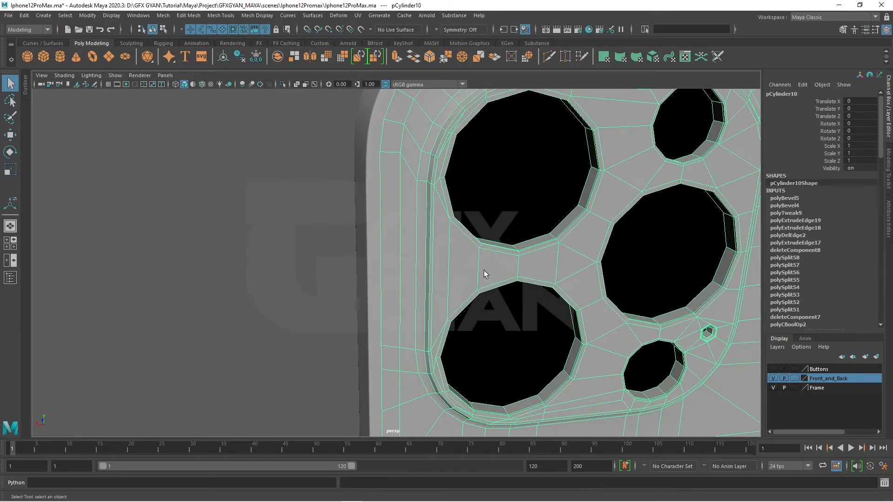
{"action": "key", "text": "3"}
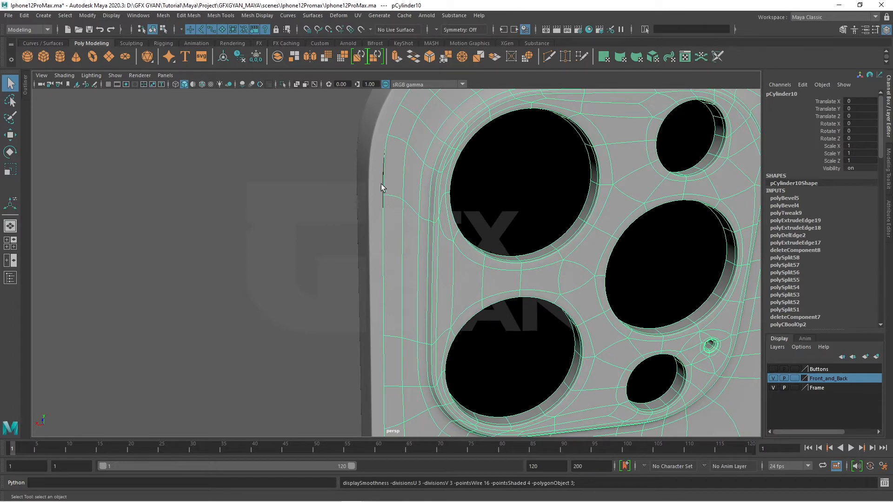
{"action": "key", "text": "1"}
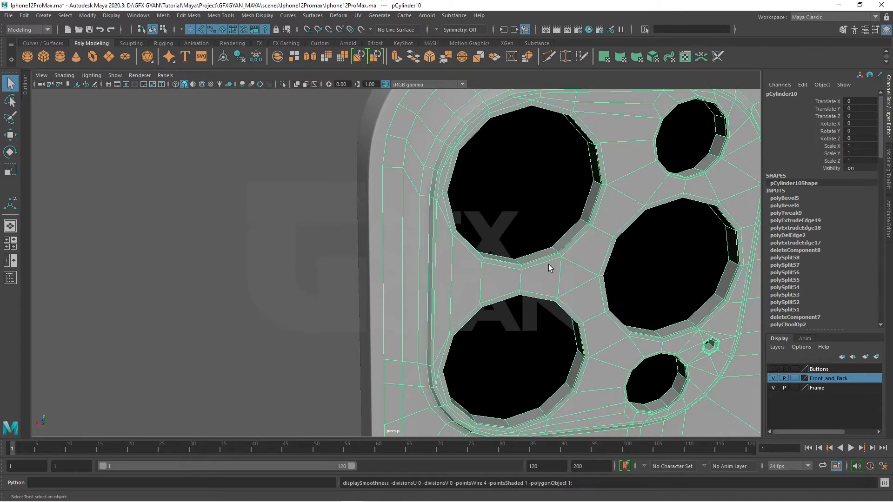
Insert a Multi-Cut edge loop running from the panel's side between the two large lens holes to the upper sensor hole, and preview it smoothed
{"action": "key", "text": "ctrl+shift+x"}
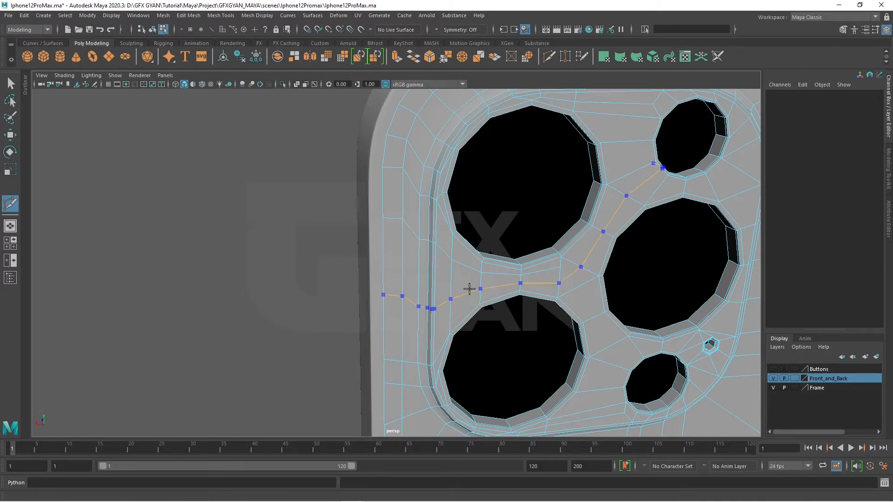
{"action": "key", "text": "3"}
{"action": "key", "text": "w"}
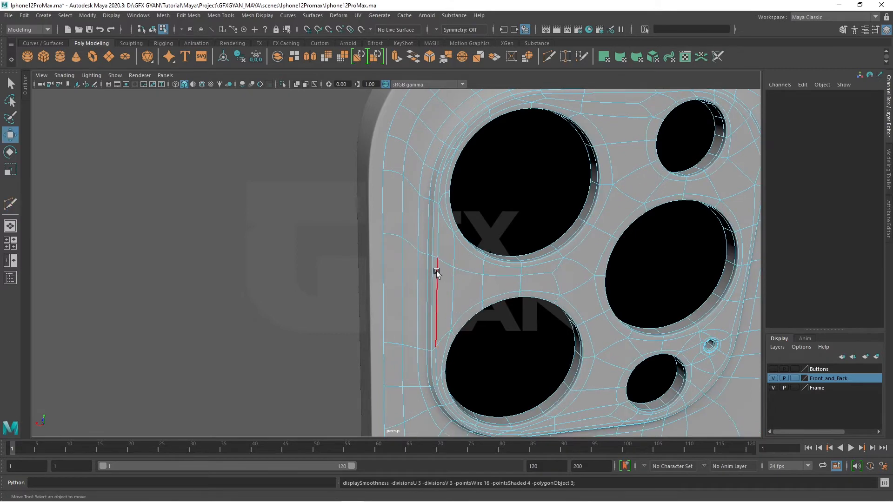
{"action": "right_click_drag", "start_coordinate": [418, 203], "coordinate": [483, 184]}
{"action": "left_click", "coordinate": [357, 292]}
{"action": "left_click_drag", "start_coordinate": [357, 292], "coordinate": [443, 246], "text": "alt"}
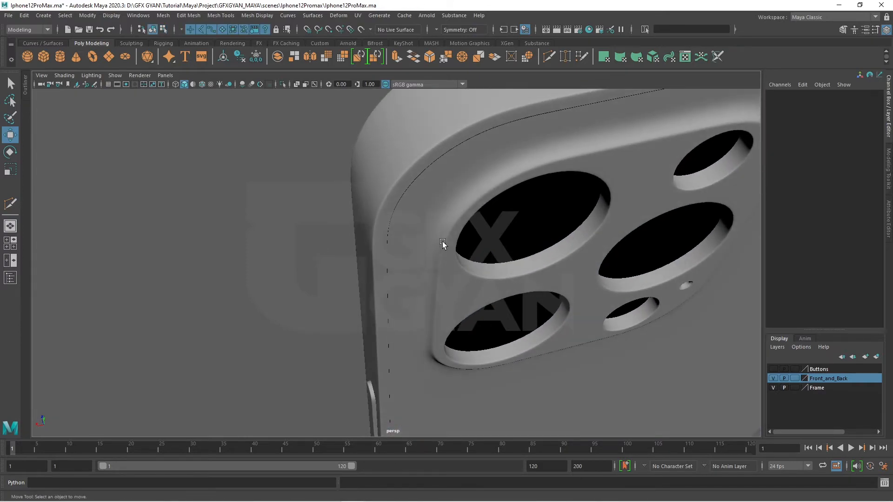
Isolate the back panel and return it to the unsmoothed mesh
{"action": "left_click", "coordinate": [444, 248]}
{"action": "scroll", "coordinate": [544, 332], "scroll_direction": "down", "scroll_amount": 5}
{"action": "left_click_drag", "start_coordinate": [545, 332], "coordinate": [478, 277], "text": "alt"}
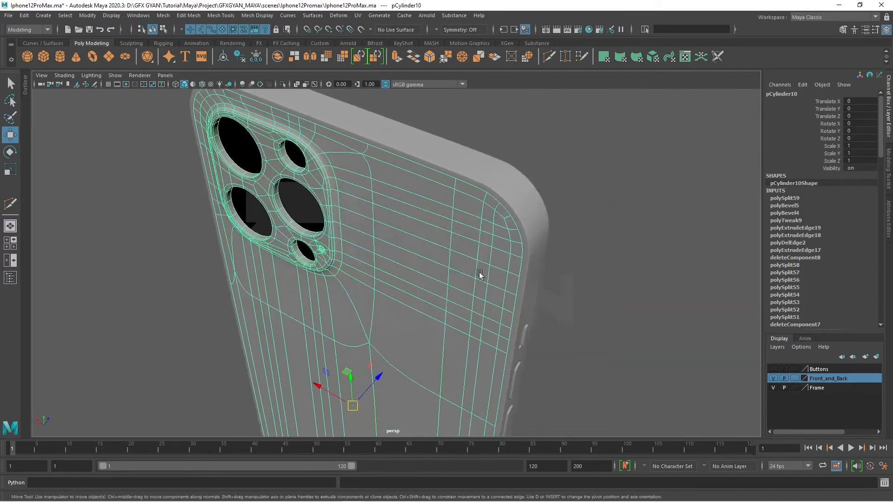
{"action": "scroll", "coordinate": [478, 277], "scroll_direction": "up", "scroll_amount": 5}
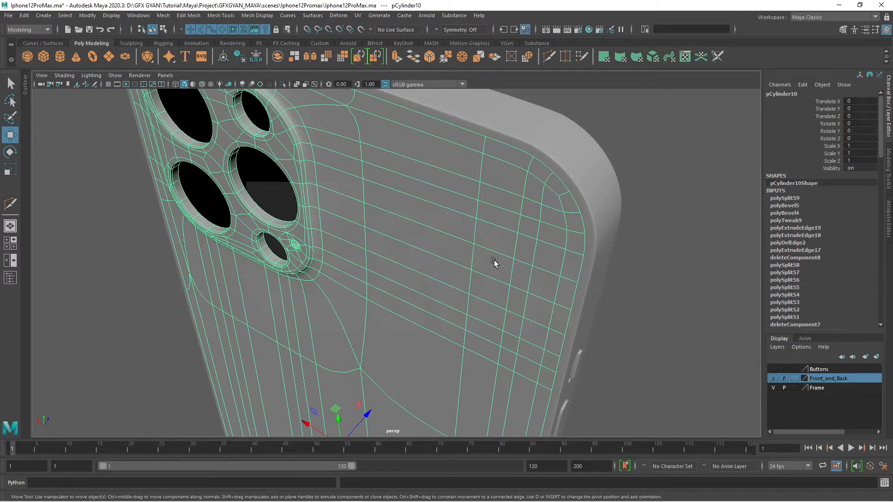
{"action": "key", "text": "ctrl+1"}
{"action": "key", "text": "1"}
Extrude the back panel's outer border edge loop with a Local Translate Z of about -0.037
{"action": "right_click_drag", "start_coordinate": [545, 187], "coordinate": [550, 162]}
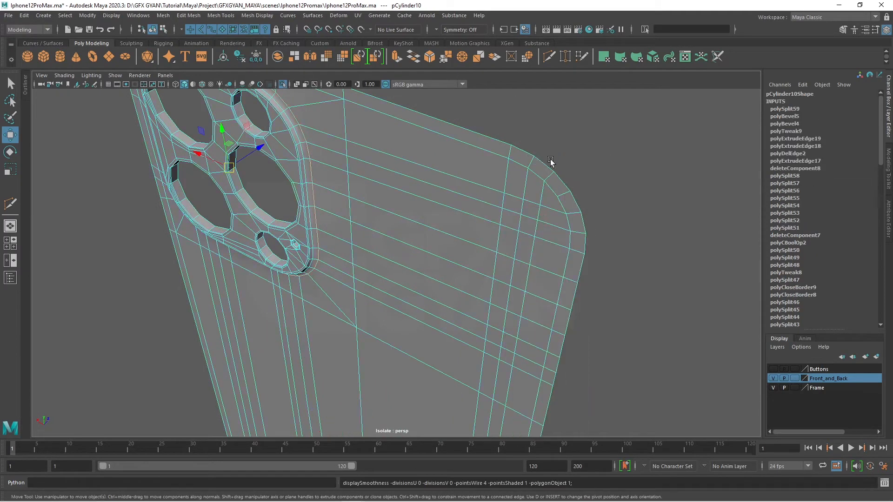
{"action": "double_click", "coordinate": [547, 167]}
{"action": "scroll", "coordinate": [504, 319], "scroll_direction": "down", "scroll_amount": 4}
{"action": "left_click_drag", "start_coordinate": [504, 319], "coordinate": [468, 299], "text": "alt"}
{"action": "middle_click_drag", "start_coordinate": [468, 299], "coordinate": [440, 284], "text": "alt"}
{"action": "scroll", "coordinate": [440, 283], "scroll_direction": "up", "scroll_amount": 4}
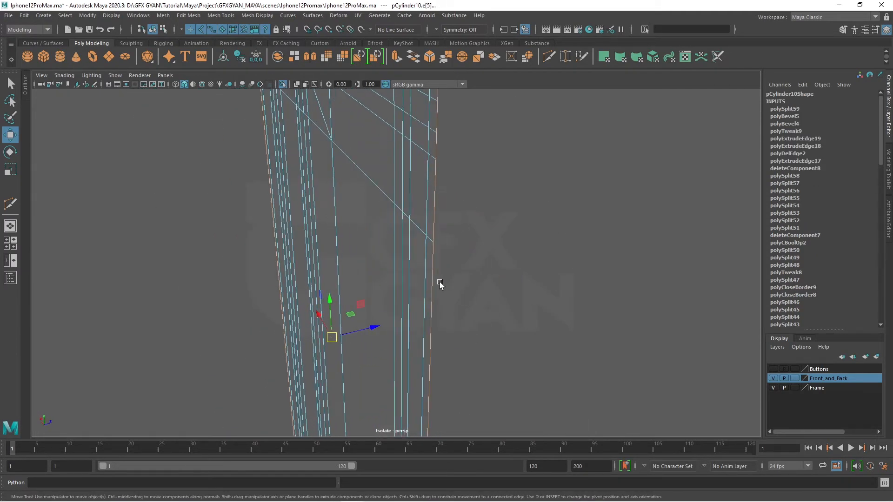
{"action": "scroll", "coordinate": [381, 346], "scroll_direction": "up", "scroll_amount": 2}
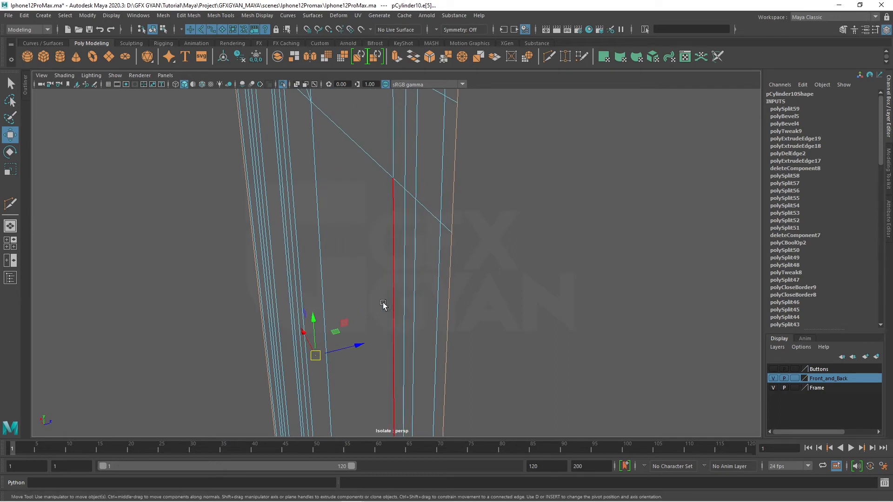
{"action": "key", "text": "ctrl+e"}
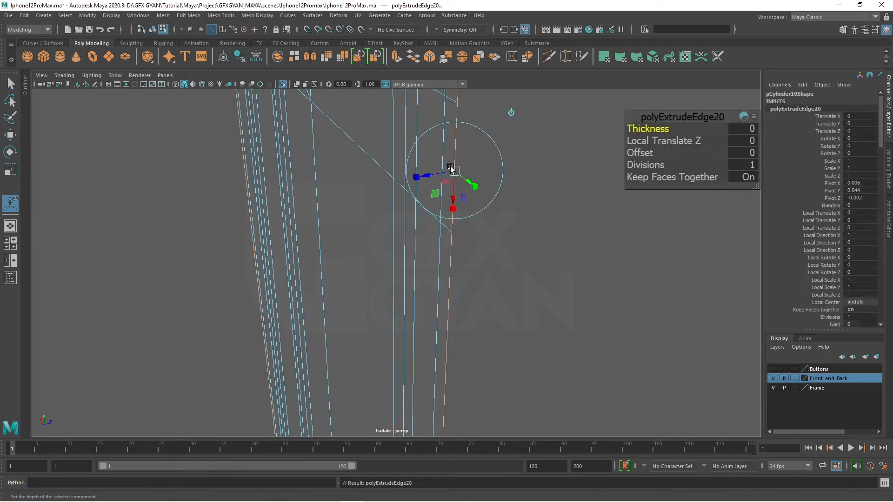
{"action": "mouse_move", "coordinate": [451, 168]}
{"action": "left_mouse_down"}
{"action": "mouse_move", "coordinate": [428, 178]}
{"action": "mouse_move", "coordinate": [437, 177]}
{"action": "left_mouse_up"}
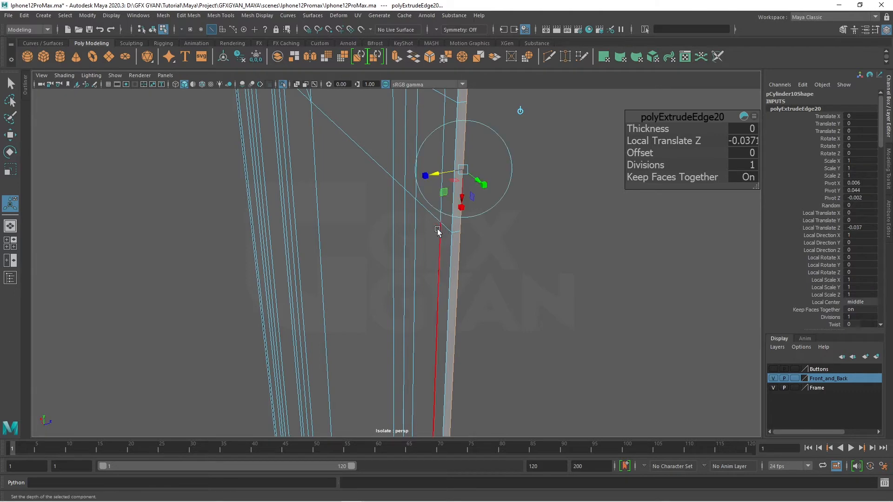
Bevel the outer rim edge loop of the back panel with a fraction of 0.28 and 2 segments
{"action": "scroll", "coordinate": [439, 234], "scroll_direction": "down", "scroll_amount": 4}
{"action": "middle_click_drag", "start_coordinate": [442, 238], "coordinate": [440, 372], "text": "alt"}
{"action": "right_click_drag", "start_coordinate": [407, 146], "coordinate": [415, 96]}
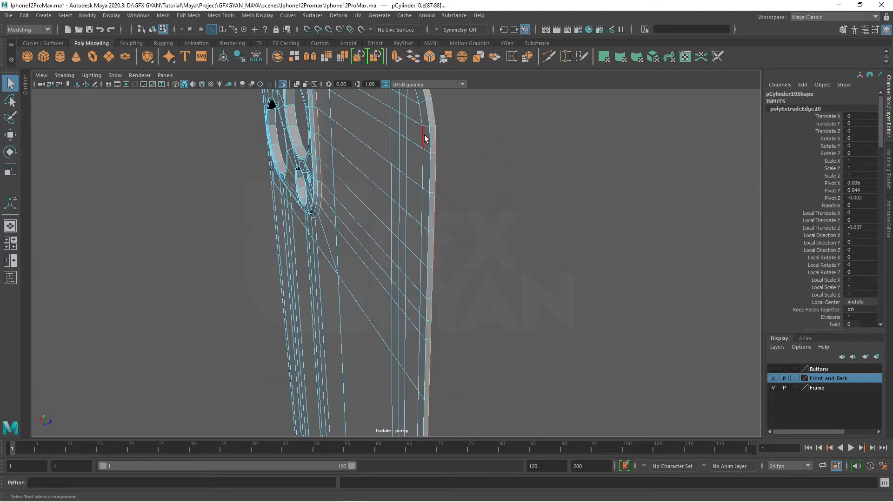
{"action": "left_click", "coordinate": [430, 136]}
{"action": "left_click_drag", "start_coordinate": [431, 136], "coordinate": [405, 258], "text": "alt"}
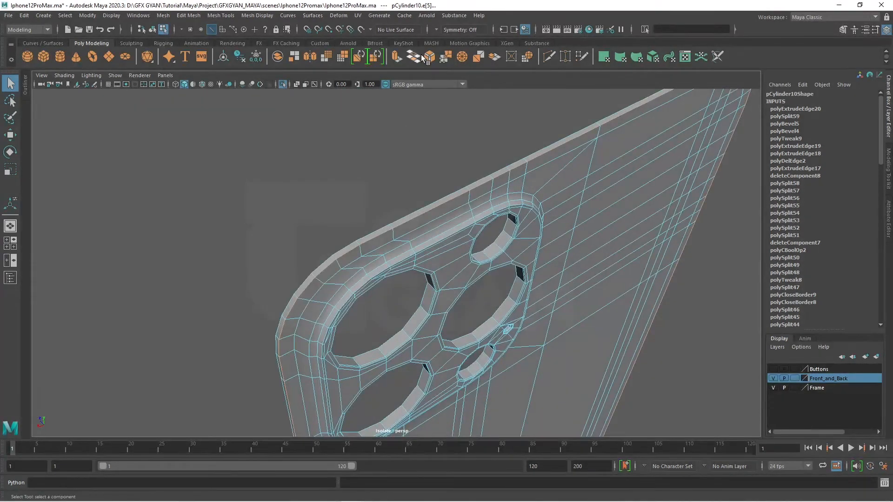
{"action": "left_click", "coordinate": [430, 58]}
{"action": "left_click_drag", "start_coordinate": [657, 141], "coordinate": [656, 130]}
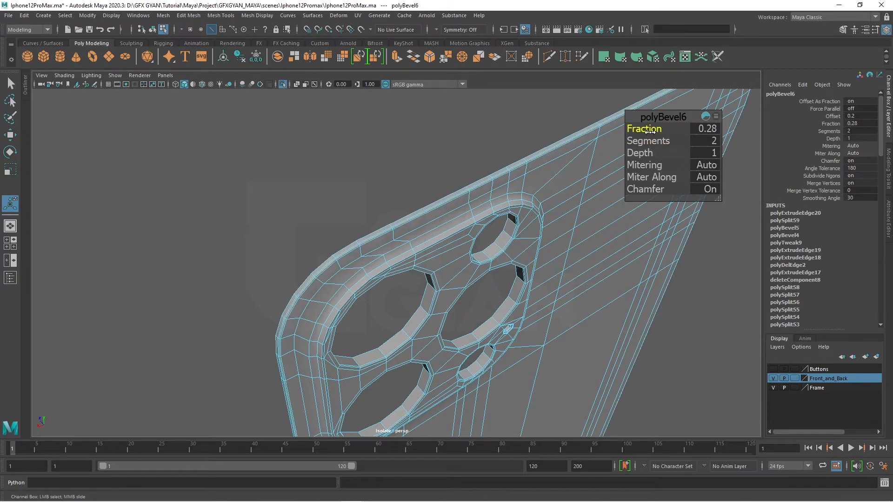
{"action": "right_click_drag", "start_coordinate": [587, 185], "coordinate": [593, 150]}
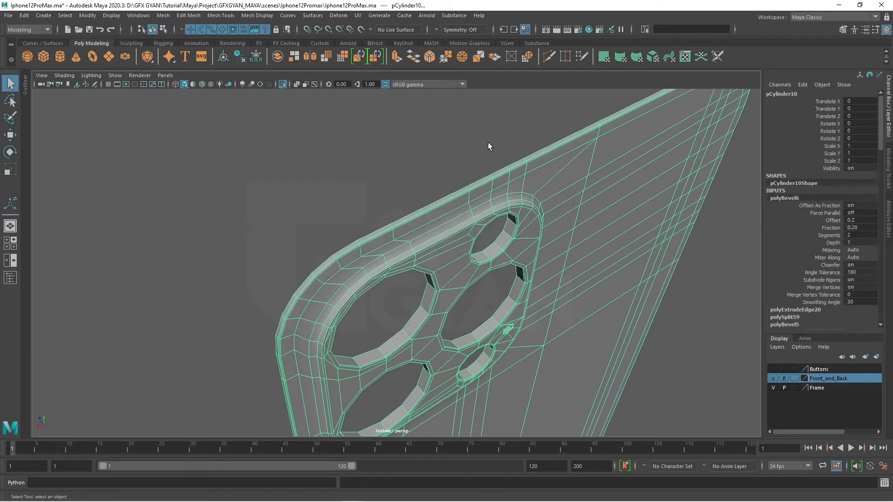
Show the whole phone with the back panel smoothed, and check the seam between panel and frame down to the lower corner
{"action": "left_click", "coordinate": [461, 130]}
{"action": "scroll", "coordinate": [427, 168], "scroll_direction": "down", "scroll_amount": 5}
{"action": "left_click_drag", "start_coordinate": [594, 225], "coordinate": [606, 273], "text": "alt"}
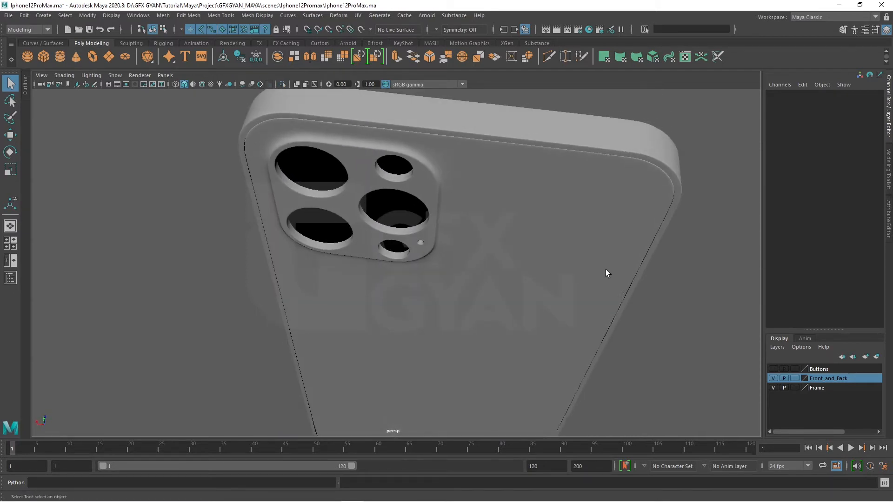
{"action": "left_click_drag", "start_coordinate": [526, 277], "coordinate": [491, 247], "text": "alt"}
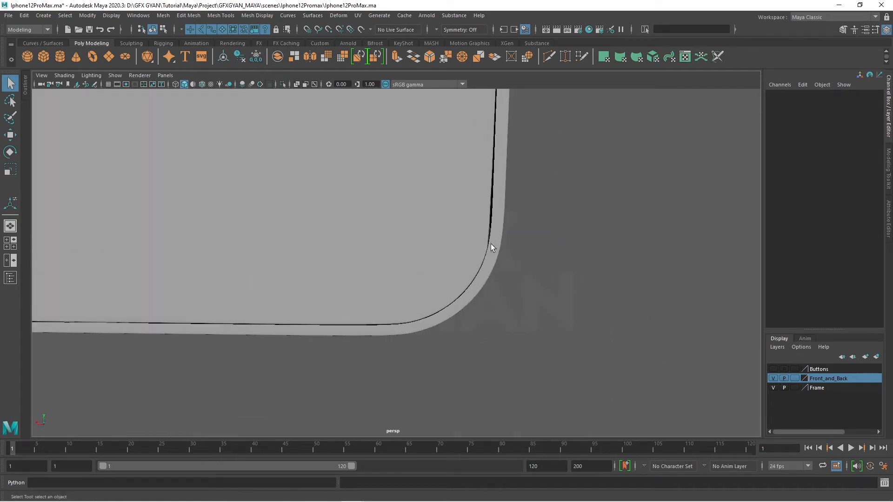
{"action": "left_click", "coordinate": [482, 198]}
{"action": "left_click", "coordinate": [501, 266]}
Insert horizontal edge loops near the back panel's lower end and a vertical loop along its length with Multi-Cut, and preview it smoothed
{"action": "left_click", "coordinate": [433, 183]}
{"action": "left_click_drag", "start_coordinate": [433, 183], "coordinate": [520, 246], "text": "alt"}
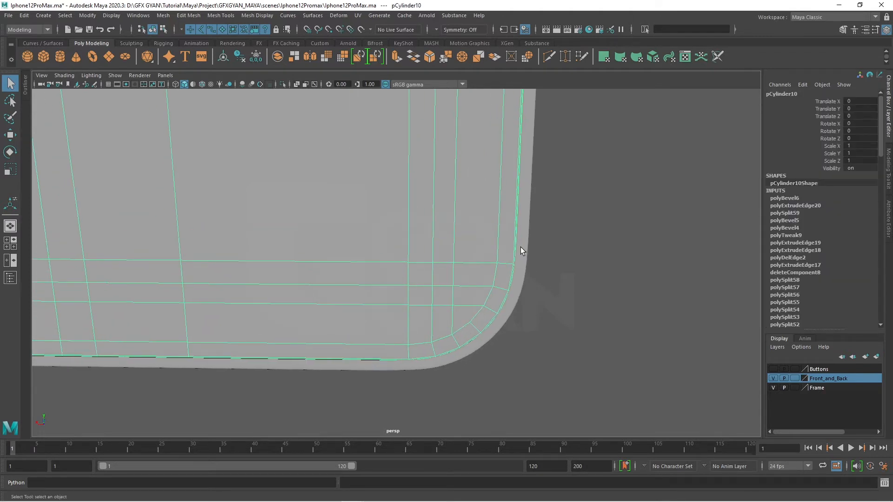
{"action": "left_click", "coordinate": [551, 54]}
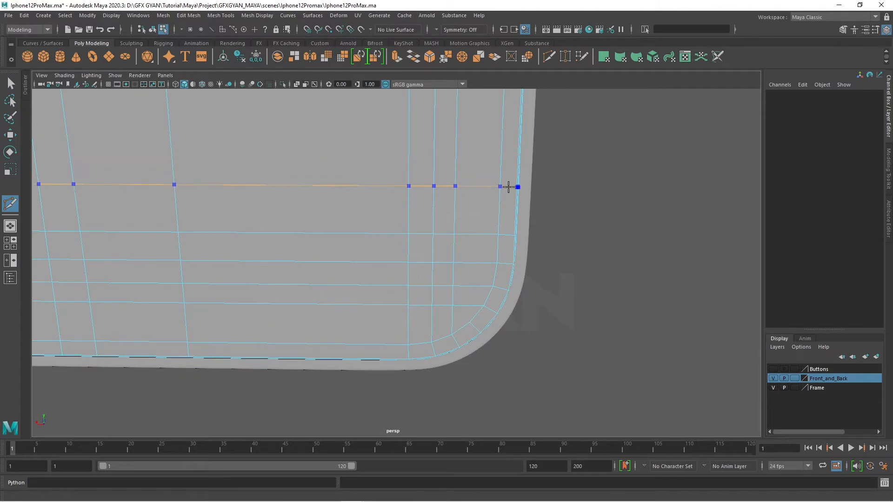
{"action": "right_click_drag", "start_coordinate": [500, 309], "coordinate": [524, 302], "text": "alt"}
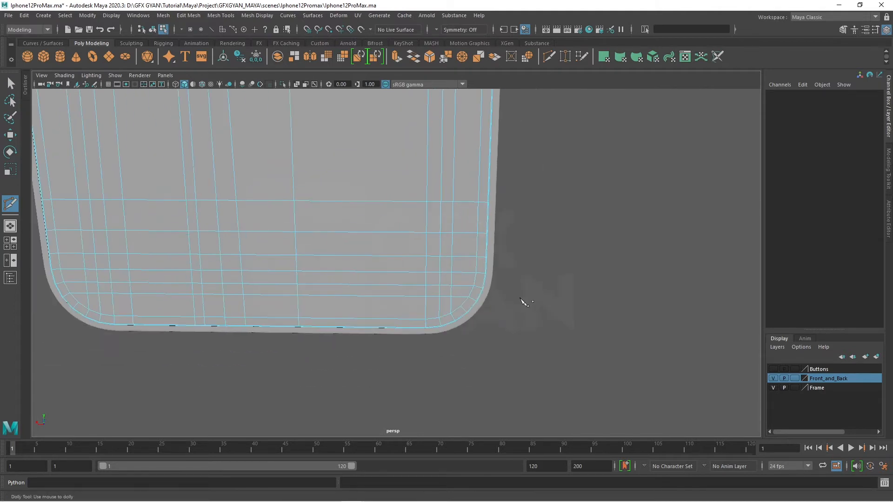
{"action": "middle_click_drag", "start_coordinate": [524, 302], "coordinate": [408, 296], "text": "alt"}
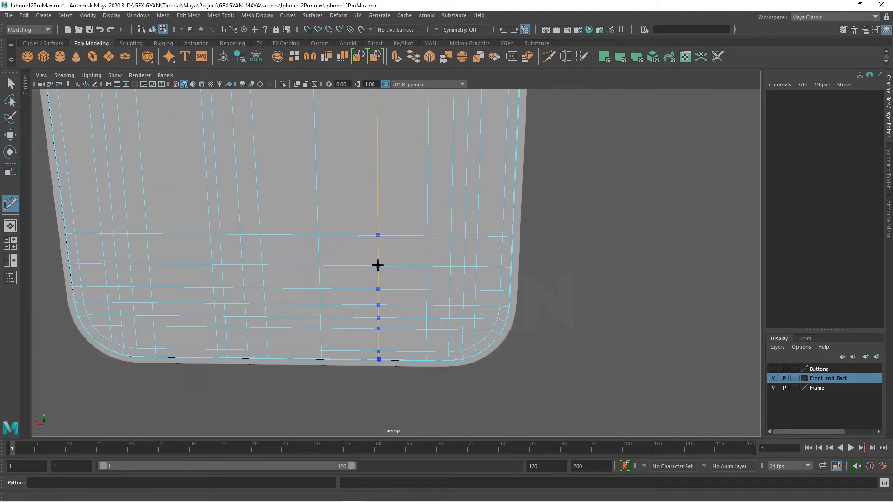
{"action": "left_click", "coordinate": [380, 265], "text": "ctrl"}
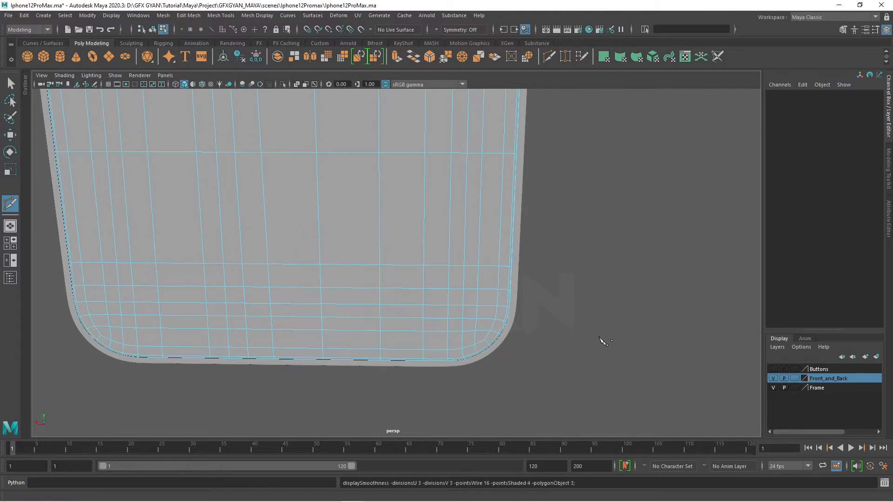
{"action": "key", "text": "w"}
{"action": "right_click_drag", "start_coordinate": [470, 231], "coordinate": [515, 223]}
{"action": "left_click", "coordinate": [592, 291]}
Insert spaced horizontal edge loops across the back panel between the camera area and the lower end, and smooth the preview
{"action": "left_click_drag", "start_coordinate": [592, 291], "coordinate": [568, 317], "text": "alt"}
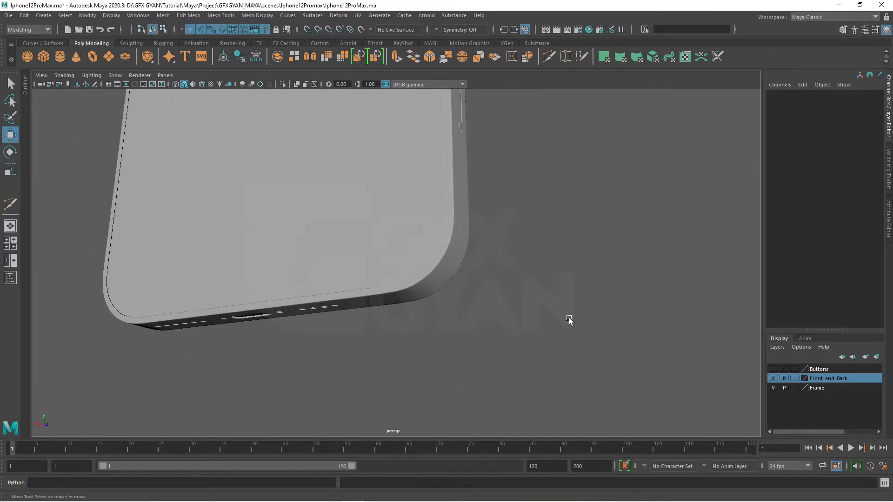
{"action": "left_click_drag", "start_coordinate": [461, 224], "coordinate": [442, 271], "text": "alt"}
{"action": "left_click", "coordinate": [448, 331]}
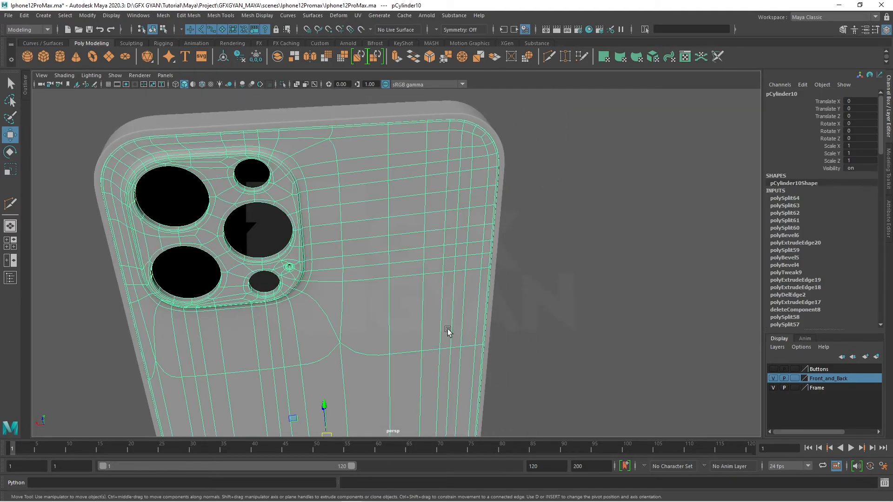
{"action": "left_click_drag", "start_coordinate": [453, 365], "coordinate": [446, 279], "text": "alt"}
{"action": "right_click_drag", "start_coordinate": [498, 216], "coordinate": [488, 233], "text": "shift"}
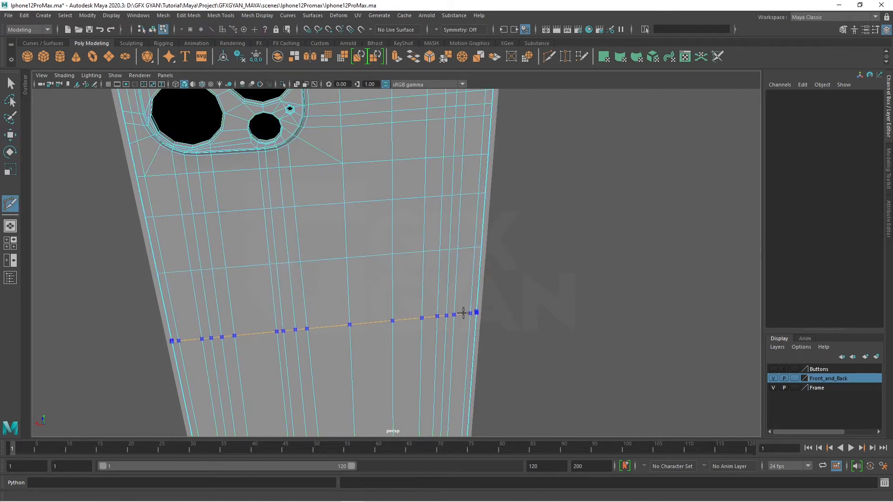
{"action": "middle_click_drag", "start_coordinate": [488, 403], "coordinate": [500, 214], "text": "alt"}
{"action": "left_click", "coordinate": [497, 212], "text": "ctrl"}
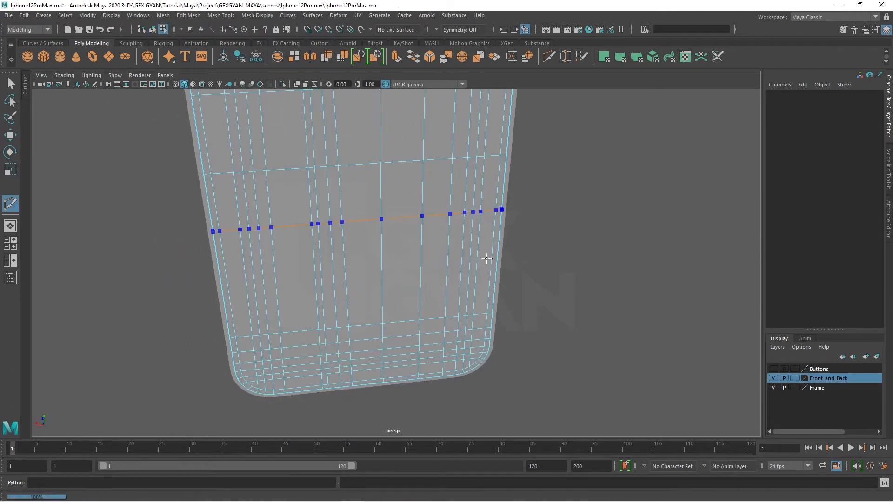
{"action": "left_click", "coordinate": [493, 265], "text": "ctrl"}
{"action": "key", "text": "w"}
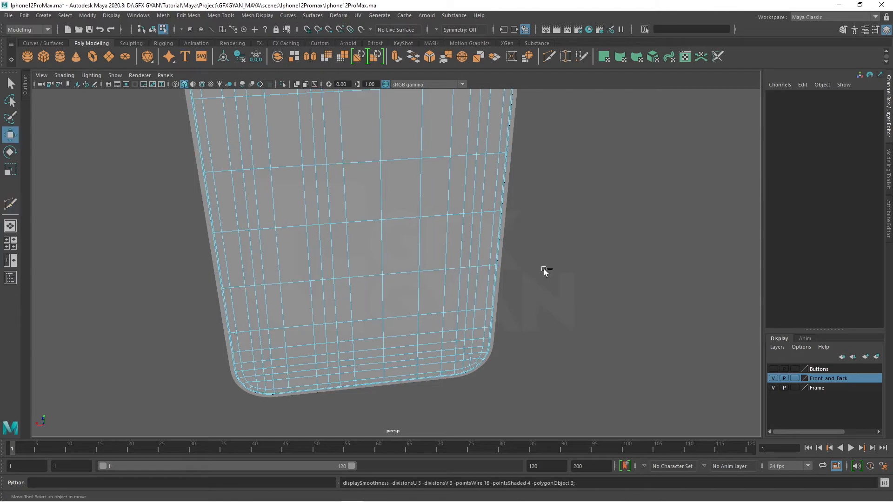
{"action": "key", "text": "F8"}
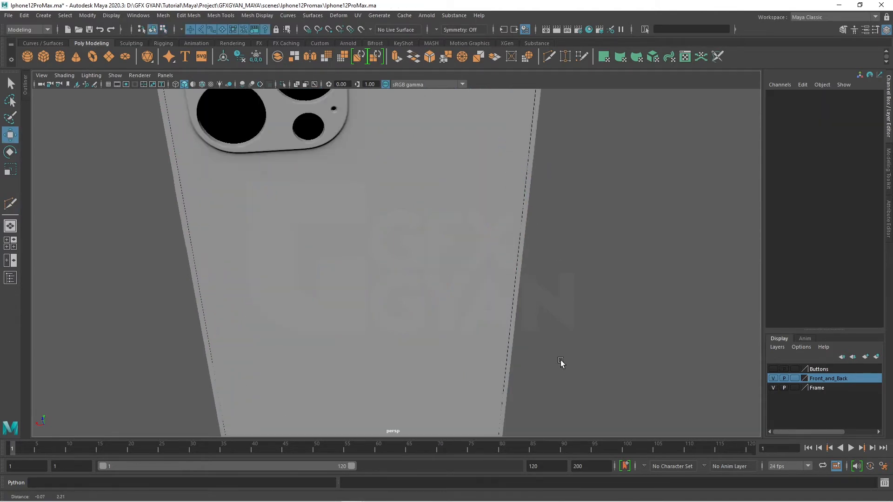
Inspect the smoothed back panel, its border seam and the camera area from several angles
{"action": "middle_click_drag", "start_coordinate": [561, 362], "coordinate": [561, 385], "text": "alt"}
{"action": "left_click", "coordinate": [470, 293]}
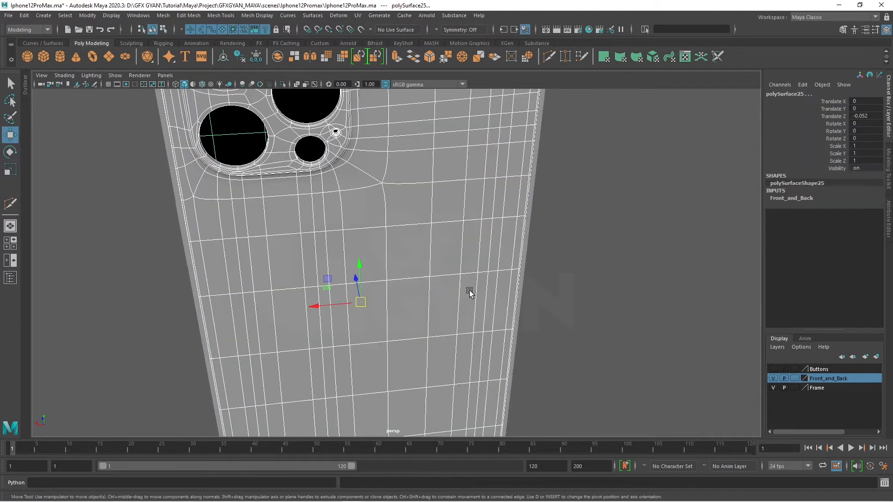
{"action": "scroll", "coordinate": [471, 292], "scroll_direction": "down", "scroll_amount": 2}
{"action": "left_click", "coordinate": [597, 261]}
{"action": "scroll", "coordinate": [564, 272], "scroll_direction": "down", "scroll_amount": 2}
{"action": "left_click_drag", "start_coordinate": [563, 273], "coordinate": [573, 289], "text": "alt"}
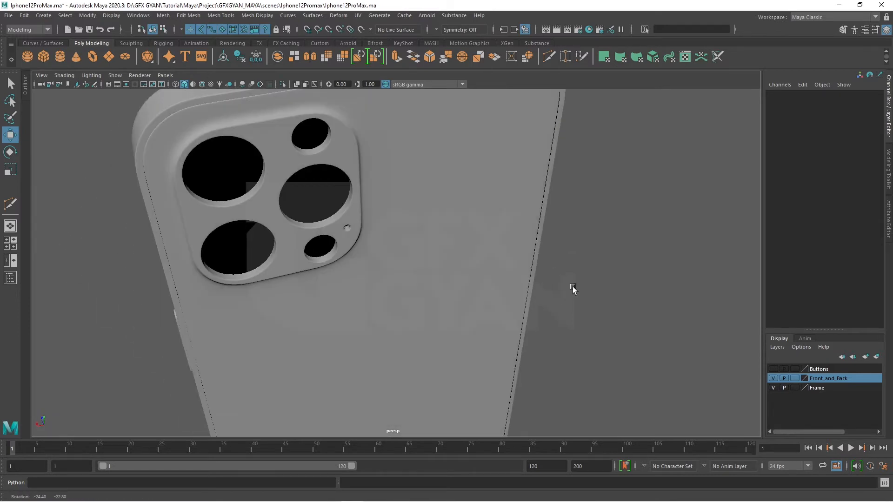
{"action": "left_click_drag", "start_coordinate": [518, 290], "coordinate": [413, 247], "text": "alt"}
{"action": "left_click_drag", "start_coordinate": [355, 246], "coordinate": [495, 301], "text": "alt"}
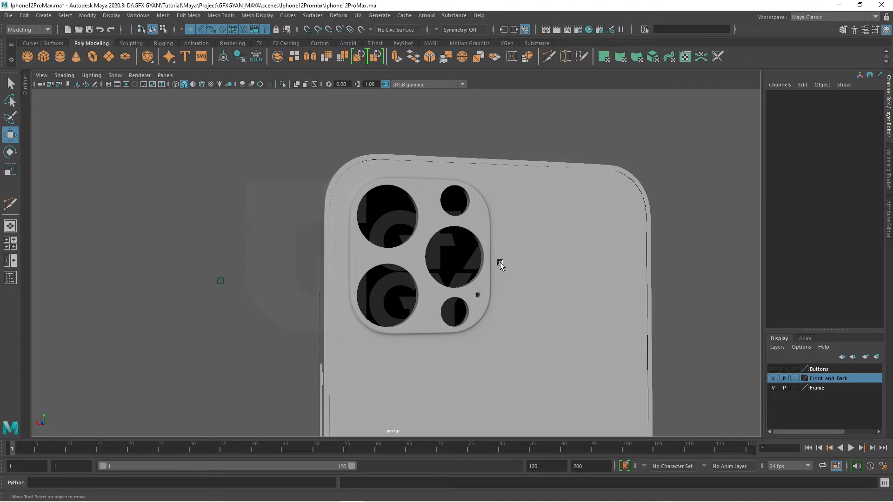
{"action": "left_click_drag", "start_coordinate": [498, 268], "coordinate": [495, 260], "text": "alt"}
{"action": "middle_click_drag", "start_coordinate": [494, 261], "coordinate": [552, 241], "text": "alt"}
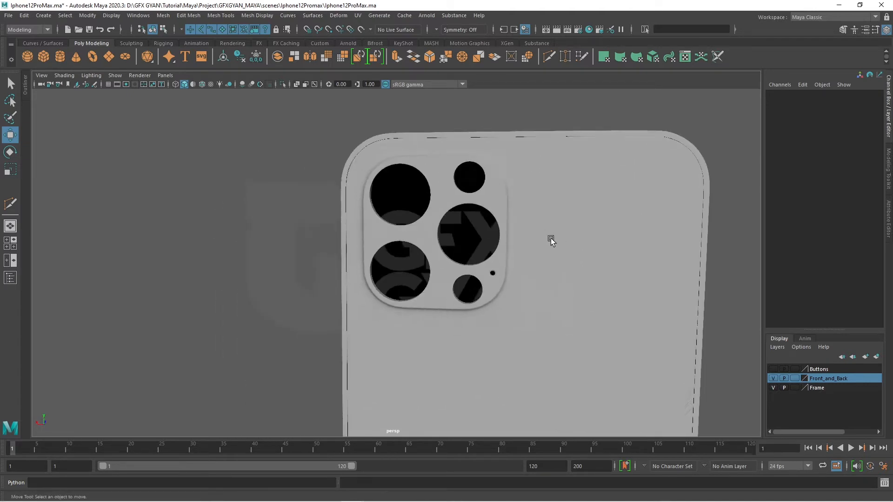
Examine the smoothed camera area, switch to the reference photo in Photos to study the lens rings, and return to Maya
{"action": "scroll", "coordinate": [498, 263], "scroll_direction": "up", "scroll_amount": 4}
{"action": "middle_click_drag", "start_coordinate": [570, 182], "coordinate": [557, 285], "text": "alt"}
{"action": "middle_click_drag", "start_coordinate": [335, 243], "coordinate": [415, 166], "text": "alt"}
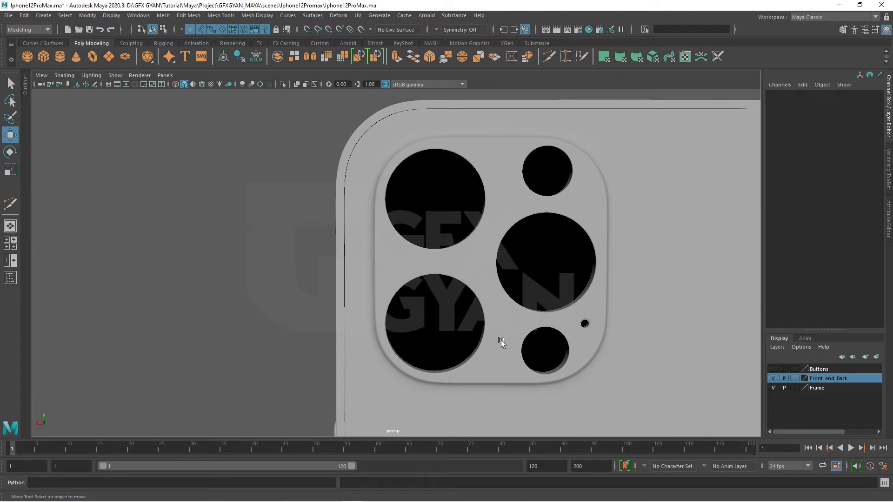
{"action": "key", "text": "alt+Tab"}
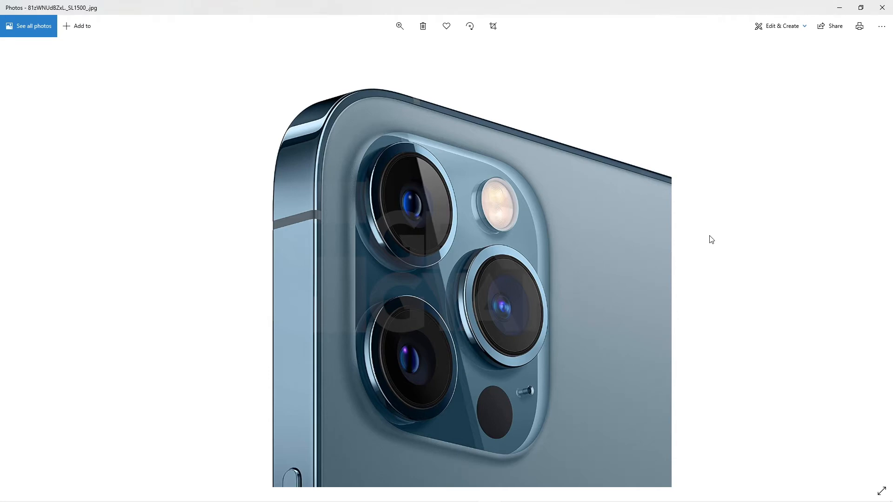
{"action": "key", "text": "alt+Tab"}
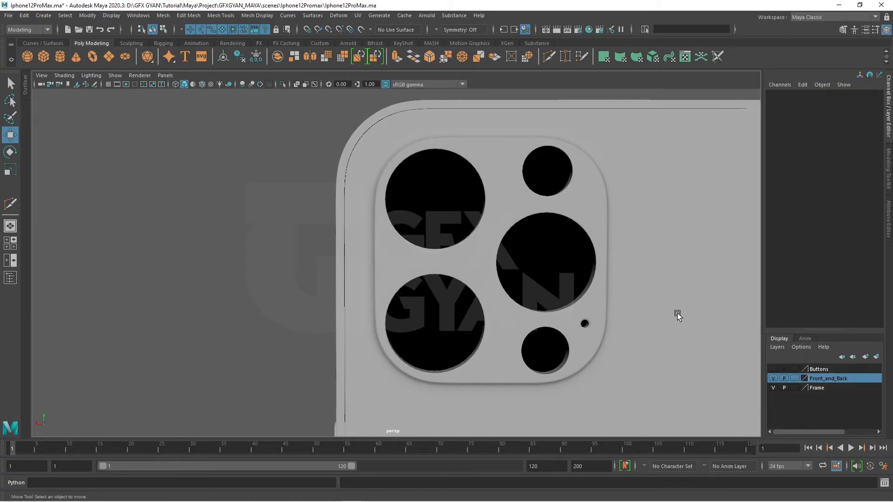
Show the camera area in the orthographic wireframe view over the reference image and turn off the back panel's smooth preview
{"action": "middle_click_drag", "start_coordinate": [677, 315], "coordinate": [641, 340], "text": "alt"}
{"action": "key", "text": "space"}
{"action": "scroll", "coordinate": [558, 345], "scroll_direction": "down", "scroll_amount": 12}
{"action": "key", "text": "space"}
{"action": "scroll", "coordinate": [640, 337], "scroll_direction": "up", "scroll_amount": 5}
{"action": "scroll", "coordinate": [641, 338], "scroll_direction": "up", "scroll_amount": 8}
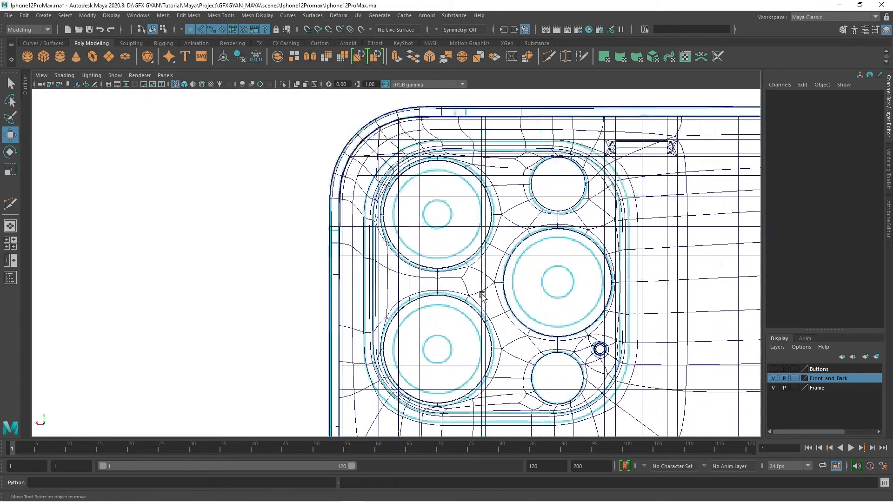
{"action": "left_click", "coordinate": [500, 214]}
{"action": "key", "text": "1"}
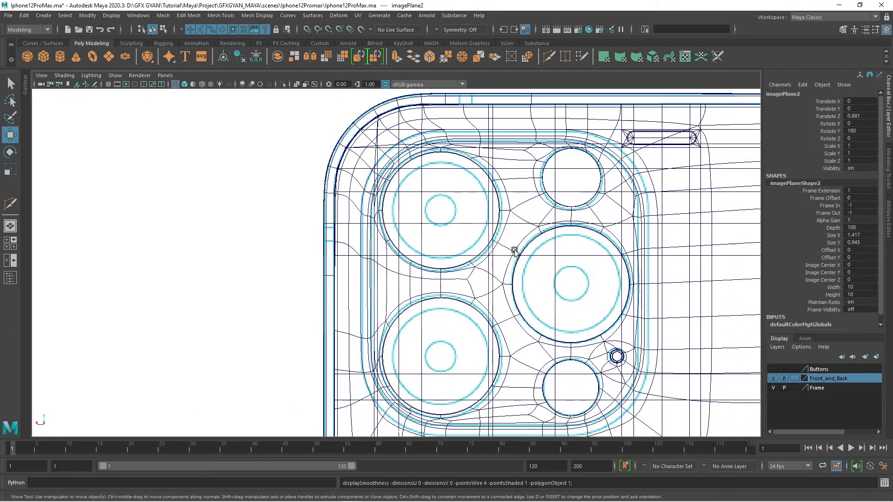
{"action": "left_click", "coordinate": [496, 228]}
{"action": "scroll", "coordinate": [514, 302], "scroll_direction": "up", "scroll_amount": 4}
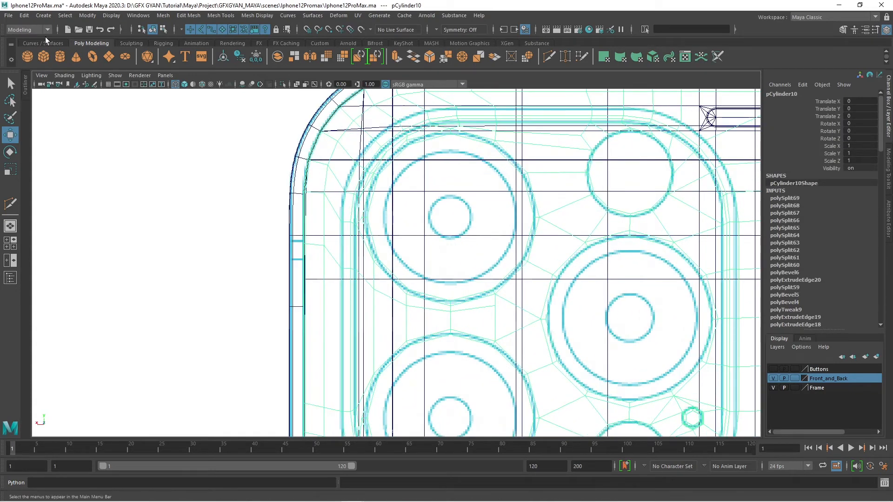
Create a polygon pipe over the upper-left lens circle, about 0.4 in radius, 0.32 high and 0.07 thick, with 12 axis subdivisions
{"action": "left_click", "coordinate": [47, 16]}
{"action": "mouse_move", "coordinate": [73, 39]}
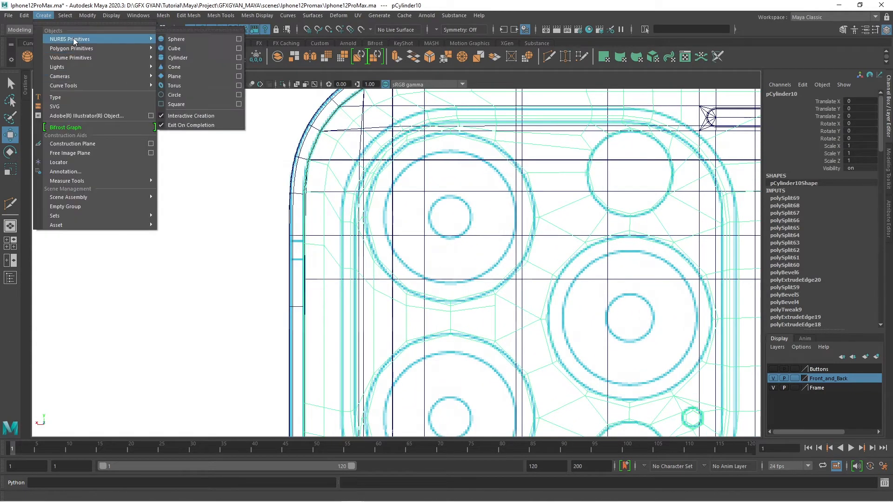
{"action": "left_click", "coordinate": [199, 143]}
{"action": "scroll", "coordinate": [495, 238], "scroll_direction": "up", "scroll_amount": 2}
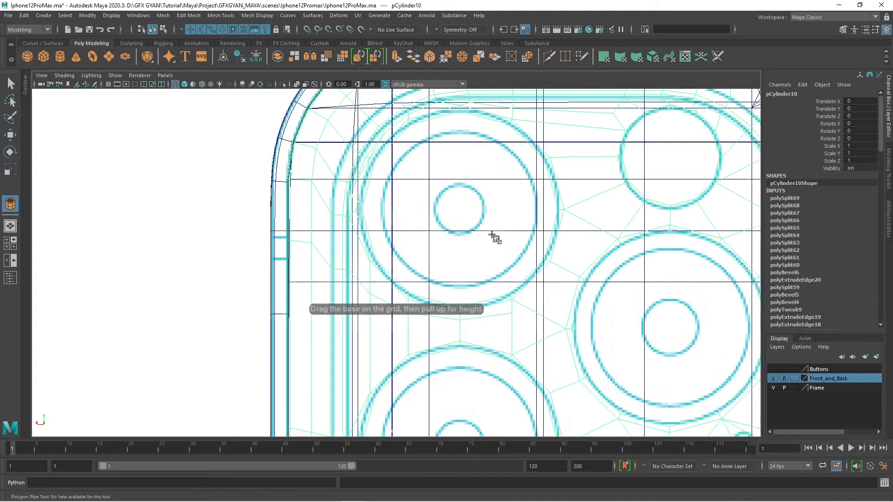
{"action": "left_click_drag", "start_coordinate": [460, 211], "coordinate": [529, 227]}
{"action": "left_click", "coordinate": [837, 228]}
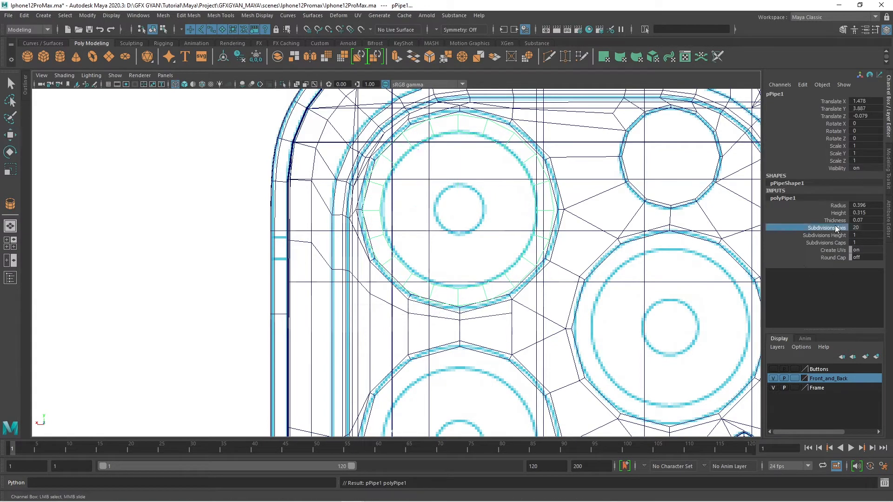
{"action": "left_click", "coordinate": [858, 227]}
{"action": "key", "text": "Return"}
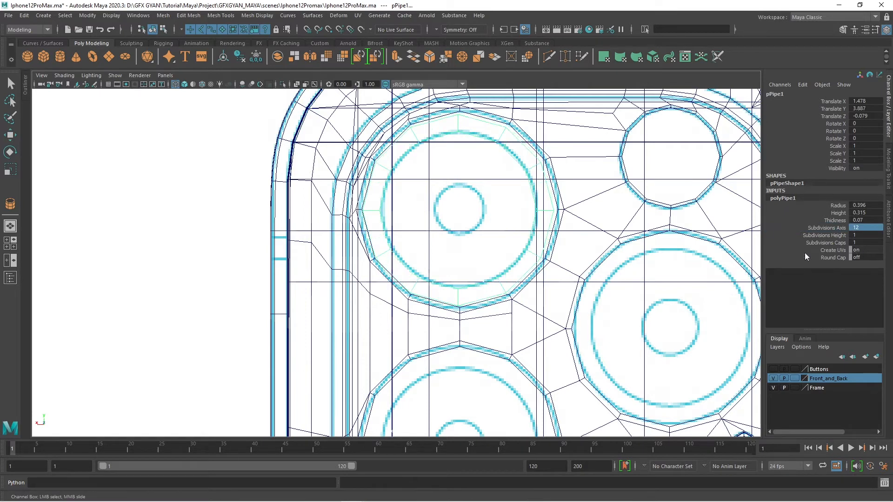
Move the pipe to X 1.47 and Y 3.891 to centre it in the upper-left lens hole
{"action": "scroll", "coordinate": [546, 213], "scroll_direction": "up", "scroll_amount": 5}
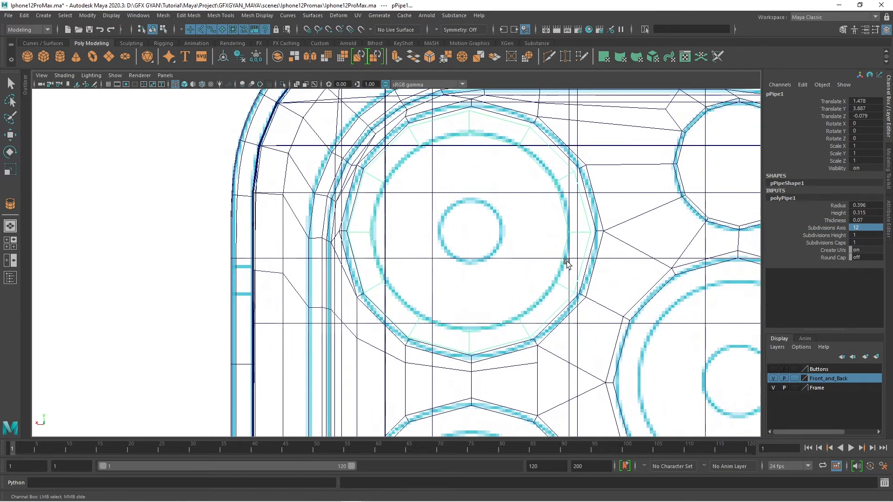
{"action": "scroll", "coordinate": [564, 265], "scroll_direction": "up", "scroll_amount": 1}
{"action": "key", "text": "w"}
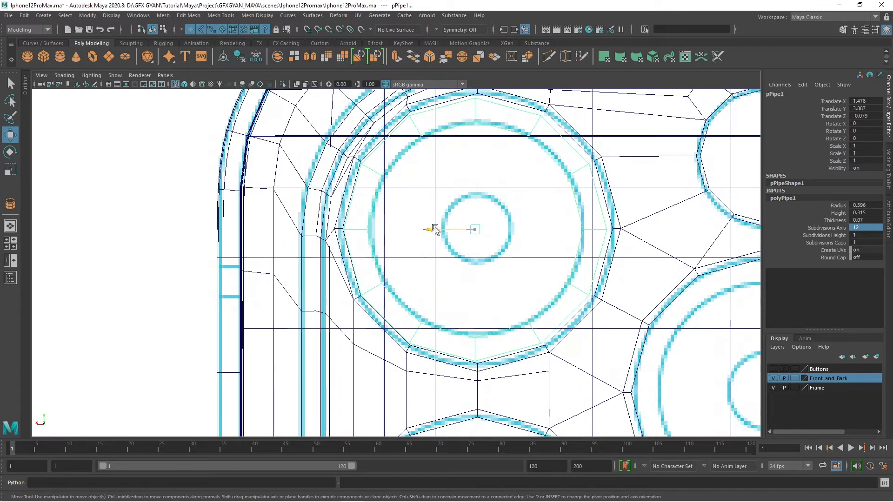
{"action": "left_click_drag", "start_coordinate": [428, 229], "coordinate": [436, 230]}
{"action": "left_click_drag", "start_coordinate": [475, 187], "coordinate": [475, 184]}
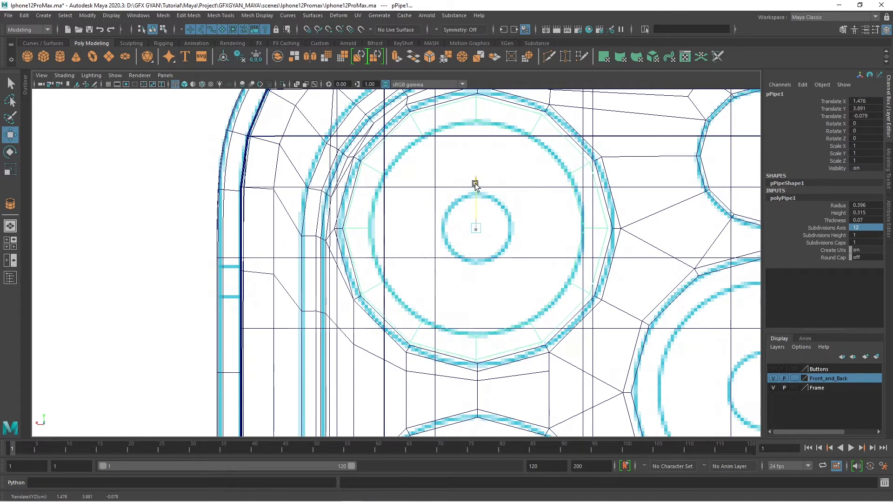
{"action": "left_click_drag", "start_coordinate": [435, 229], "coordinate": [433, 228]}
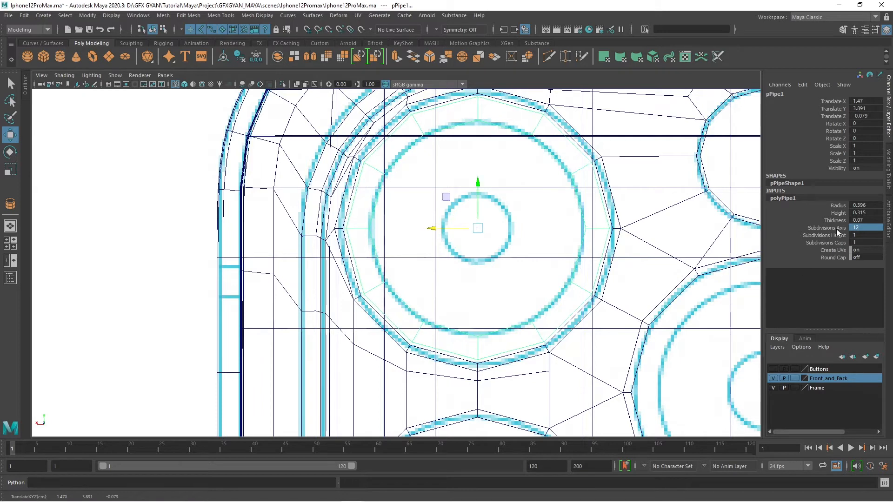
Try pipe radii of 0.386, 0.406 and 0.4 against the lens hole, and undo the last radius change
{"action": "left_click", "coordinate": [834, 206]}
{"action": "middle_click_drag", "start_coordinate": [705, 255], "coordinate": [704, 255]}
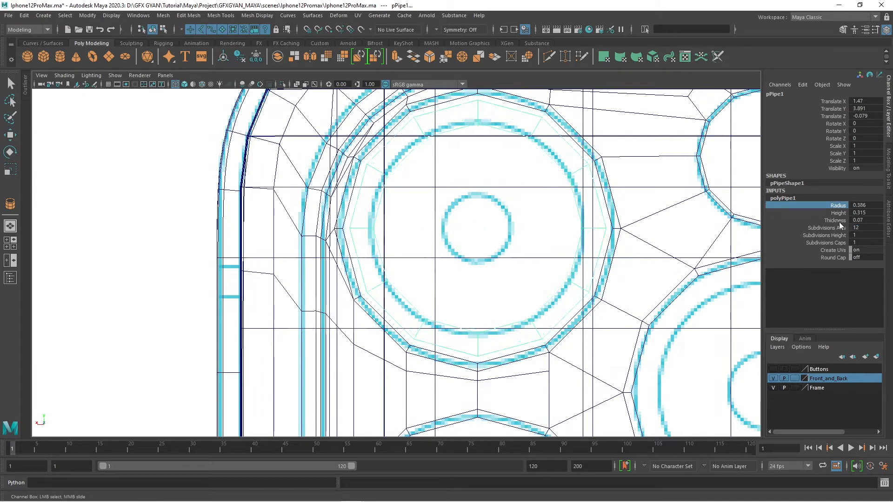
{"action": "middle_click_drag", "start_coordinate": [621, 243], "coordinate": [623, 242]}
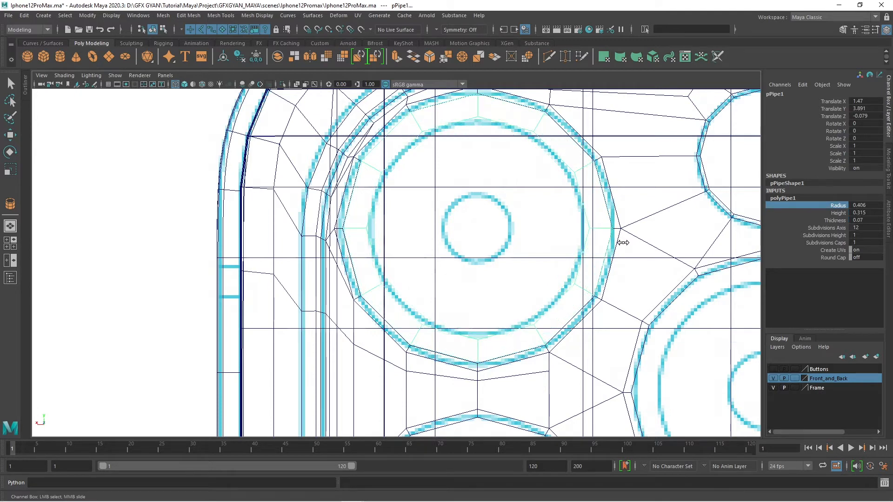
{"action": "left_click", "coordinate": [857, 204]}
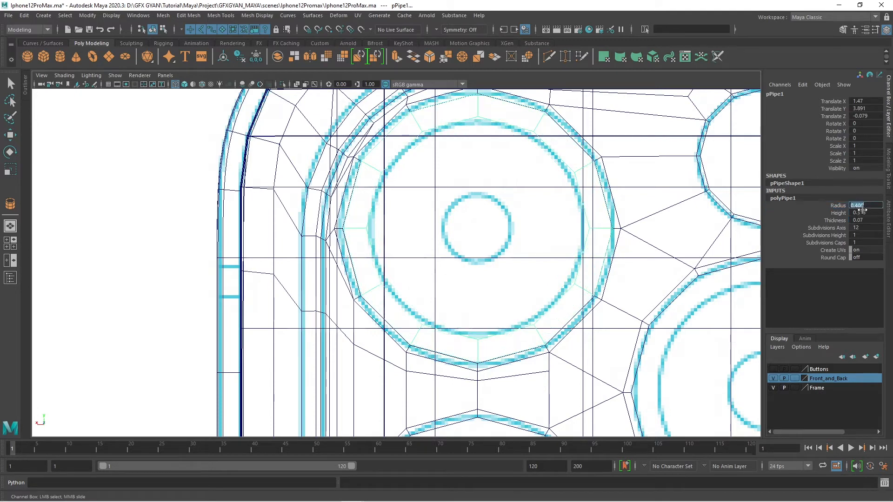
{"action": "type", "text": "0.4"}
{"action": "key", "text": "Return"}
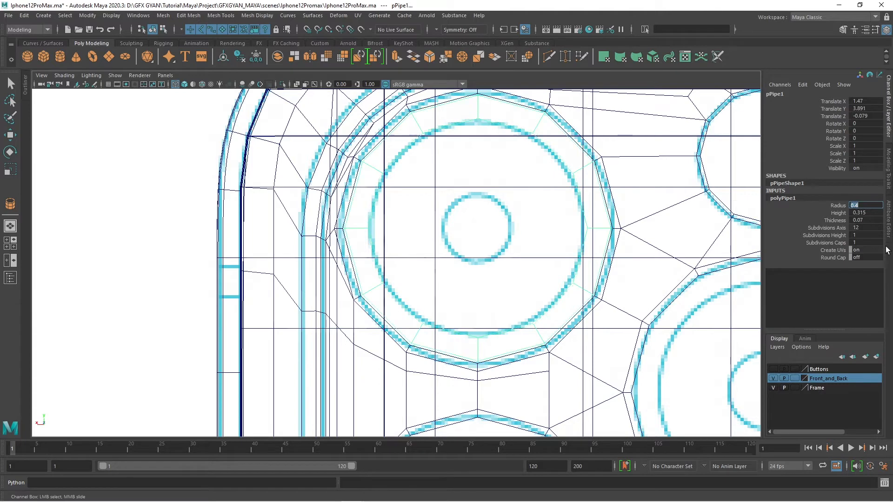
{"action": "left_click", "coordinate": [671, 161]}
{"action": "key", "text": "w"}
{"action": "key", "text": "ctrl+z"}
{"action": "key", "text": "ctrl+z"}
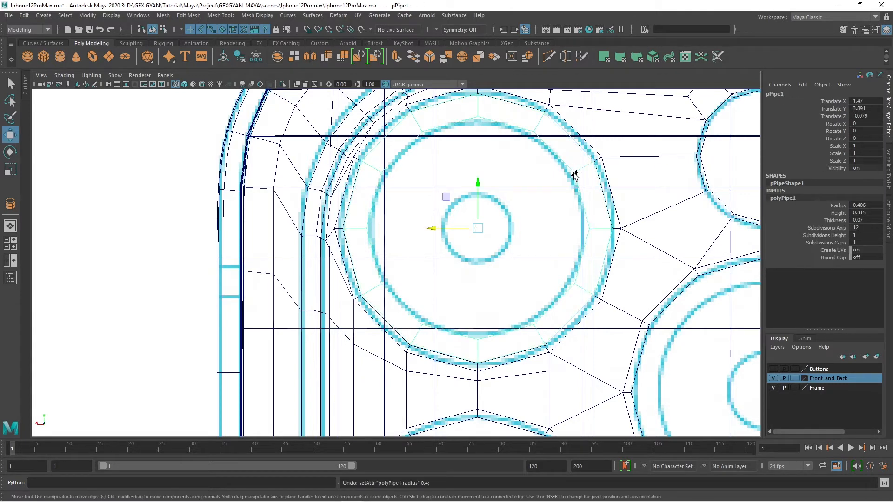
Reselect the pipe's creation settings and set its radius to 0.4
{"action": "left_click", "coordinate": [574, 173]}
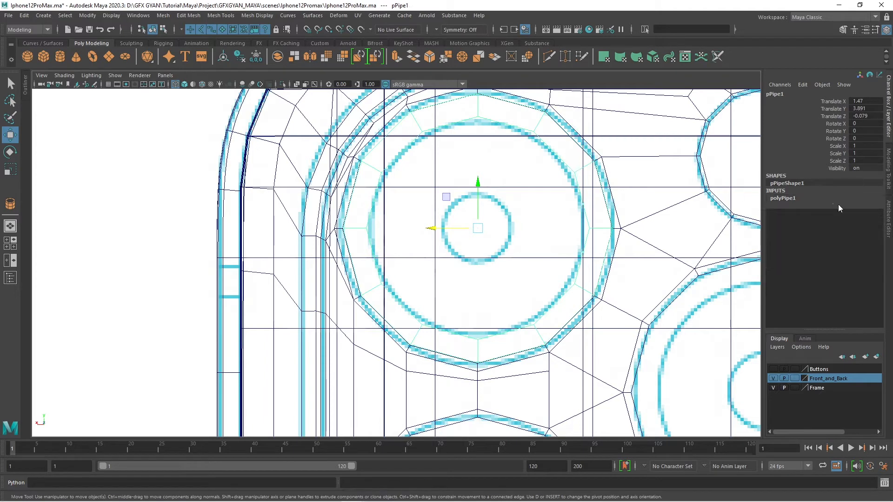
{"action": "left_click", "coordinate": [783, 198]}
{"action": "left_click", "coordinate": [874, 206]}
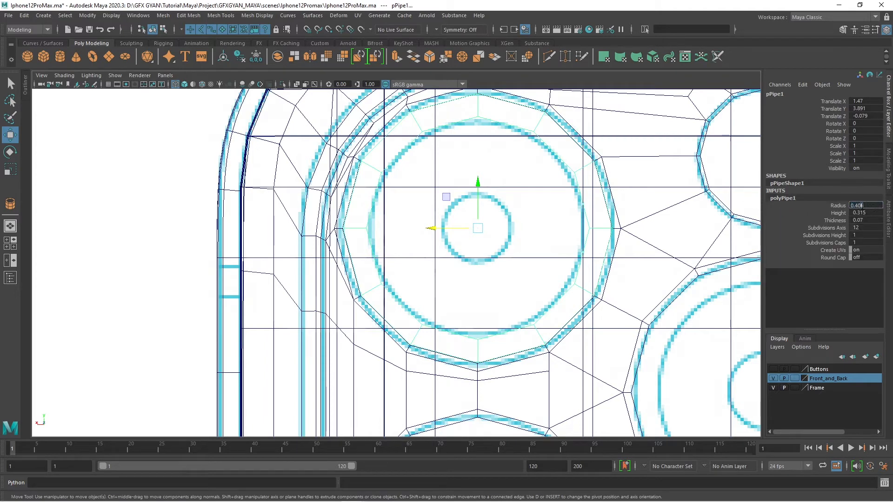
{"action": "type", "text": "0.400"}
{"action": "key", "text": "Return"}
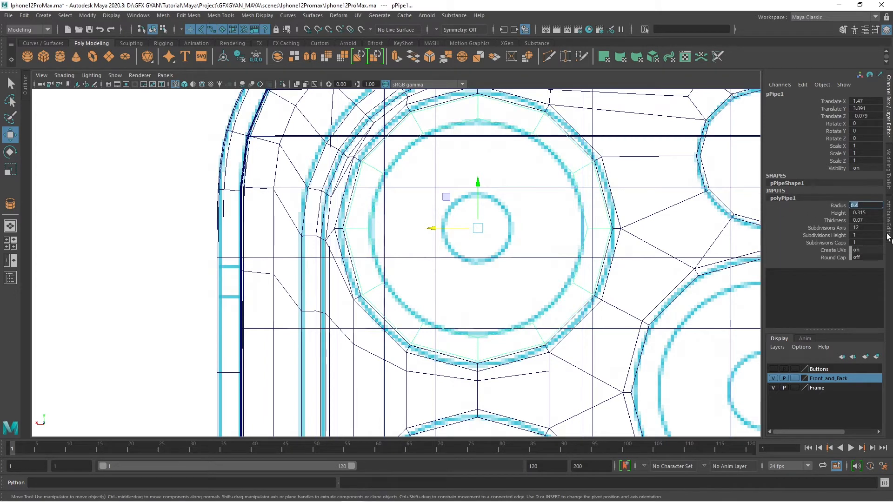
{"action": "left_click", "coordinate": [843, 206]}
Check how the pipe sits in the upper-left lens hole, comparing the shaded perspective view with the orthographic wireframe
{"action": "key", "text": "space"}
{"action": "key", "text": "space"}
{"action": "left_click_drag", "start_coordinate": [637, 232], "coordinate": [485, 283], "text": "alt"}
{"action": "scroll", "coordinate": [586, 277], "scroll_direction": "up", "scroll_amount": 4}
{"action": "key", "text": "w"}
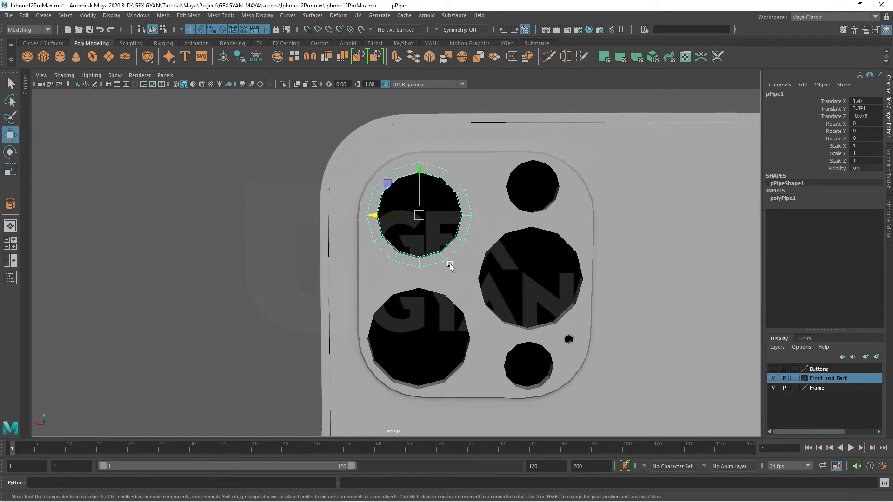
{"action": "key", "text": "space"}
{"action": "key", "text": "space"}
{"action": "scroll", "coordinate": [568, 279], "scroll_direction": "down", "scroll_amount": 6}
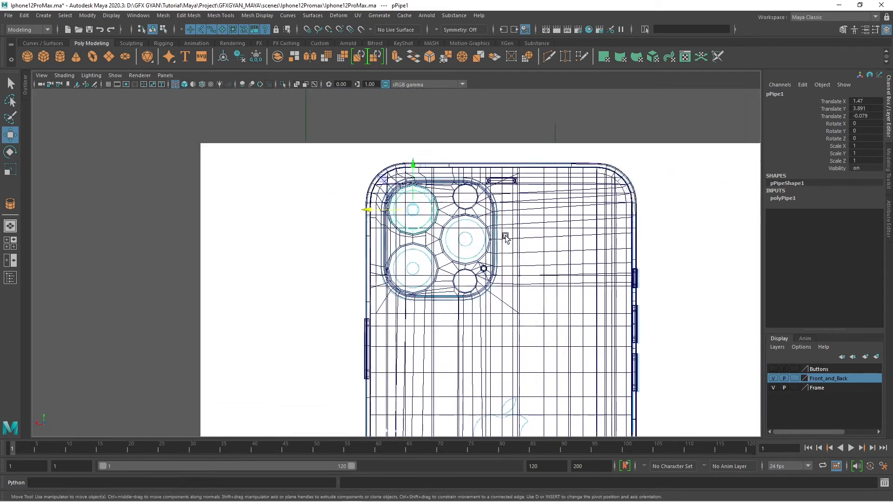
{"action": "scroll", "coordinate": [505, 237], "scroll_direction": "up", "scroll_amount": 6}
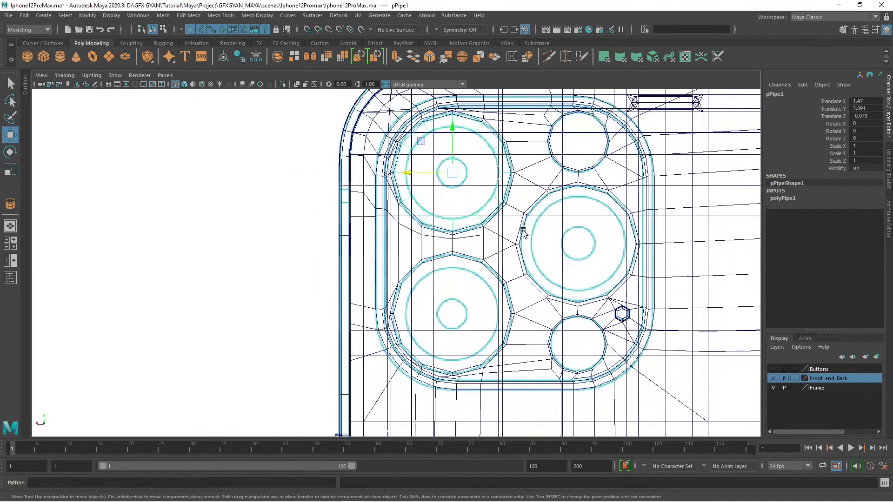
{"action": "key", "text": "space"}
{"action": "key", "text": "space"}
{"action": "left_click_drag", "start_coordinate": [550, 245], "coordinate": [468, 230], "text": "alt"}
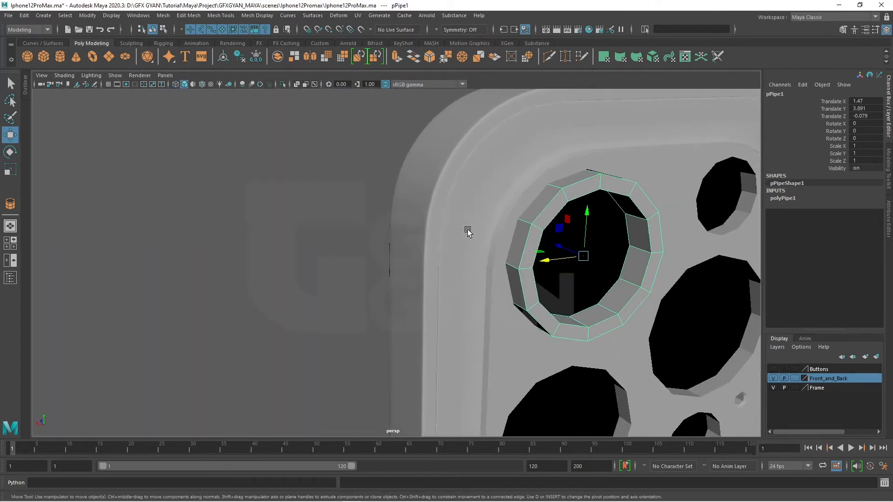
Turn on the smooth preview for the pipe and for the back panel
{"action": "key", "text": "3"}
{"action": "left_click", "coordinate": [344, 278]}
{"action": "left_click", "coordinate": [521, 175]}
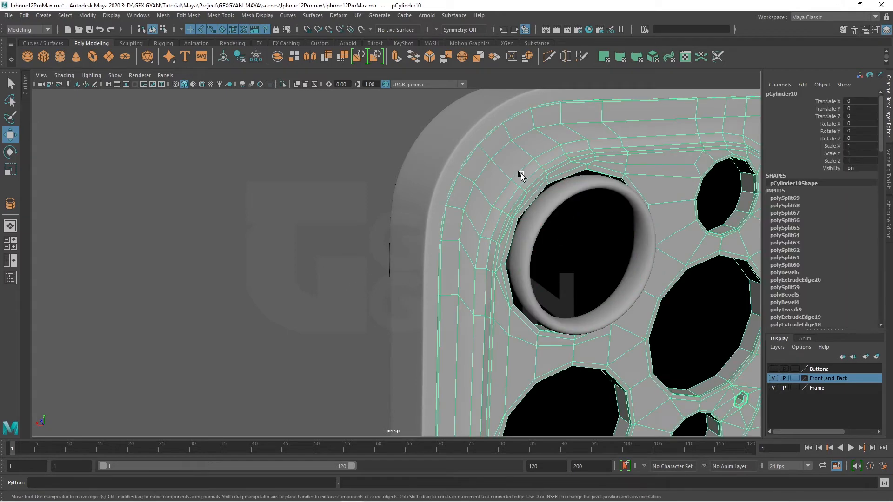
{"action": "key", "text": "3"}
{"action": "left_click", "coordinate": [330, 259]}
Unsmooth the pipe, select its inner and outer border edge loops, and bevel them with fraction 0.13 and 2 segments
{"action": "left_click_drag", "start_coordinate": [605, 262], "coordinate": [486, 181], "text": "alt"}
{"action": "left_click", "coordinate": [485, 180]}
{"action": "key", "text": "1"}
{"action": "right_click_drag", "start_coordinate": [485, 180], "coordinate": [484, 139]}
{"action": "double_click", "coordinate": [491, 191]}
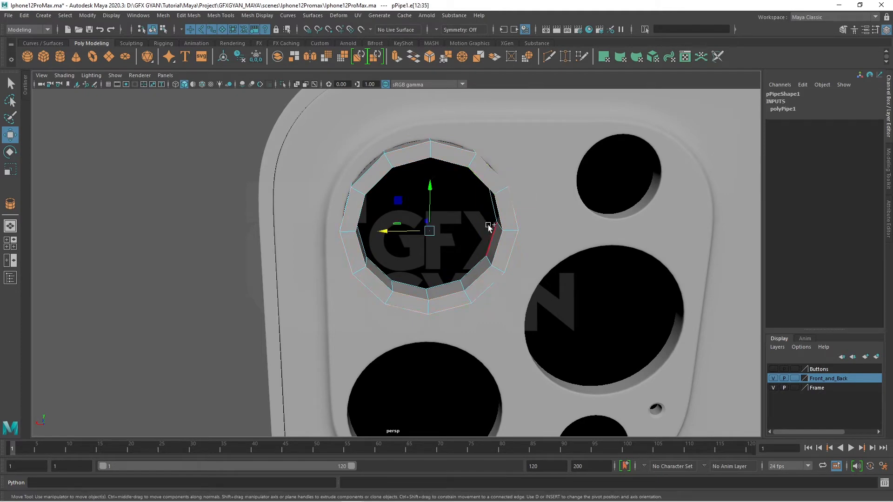
{"action": "left_click_drag", "start_coordinate": [547, 286], "coordinate": [536, 321], "text": "alt"}
{"action": "scroll", "coordinate": [512, 320], "scroll_direction": "up", "scroll_amount": 3}
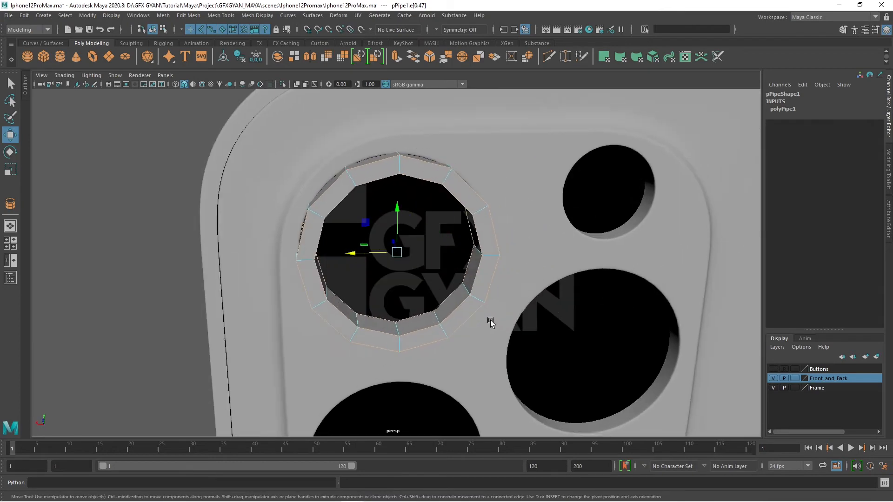
{"action": "left_click", "coordinate": [430, 56]}
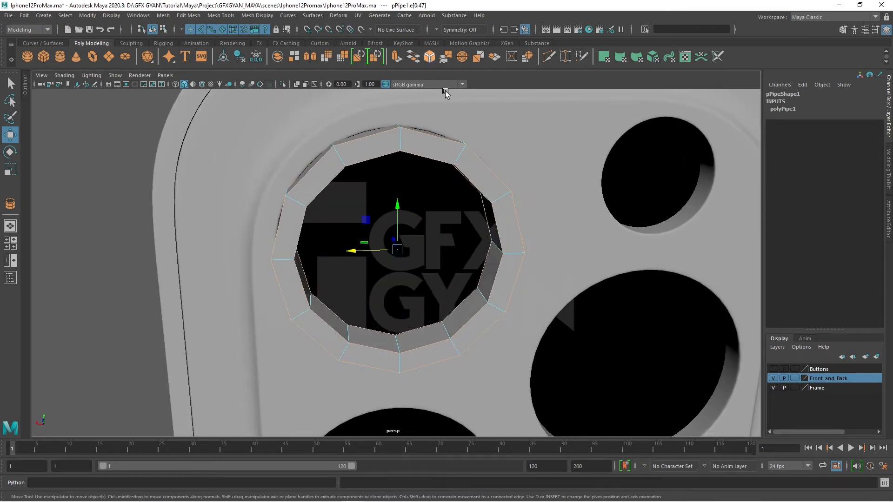
{"action": "mouse_move", "coordinate": [655, 143]}
{"action": "left_mouse_down"}
{"action": "mouse_move", "coordinate": [664, 142]}
{"action": "mouse_move", "coordinate": [640, 134]}
{"action": "left_mouse_up"}
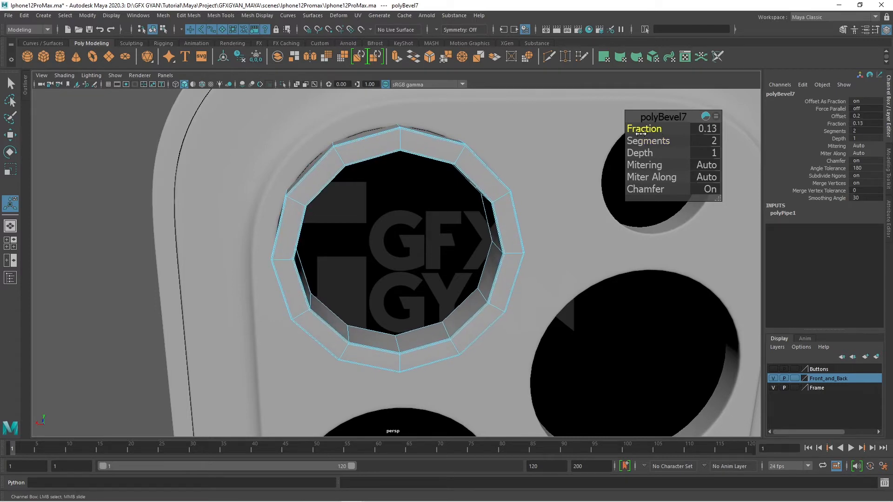
Return the bevelled pipe to object mode, preview it smoothed, and select the back panel
{"action": "right_click_drag", "start_coordinate": [454, 132], "coordinate": [455, 121]}
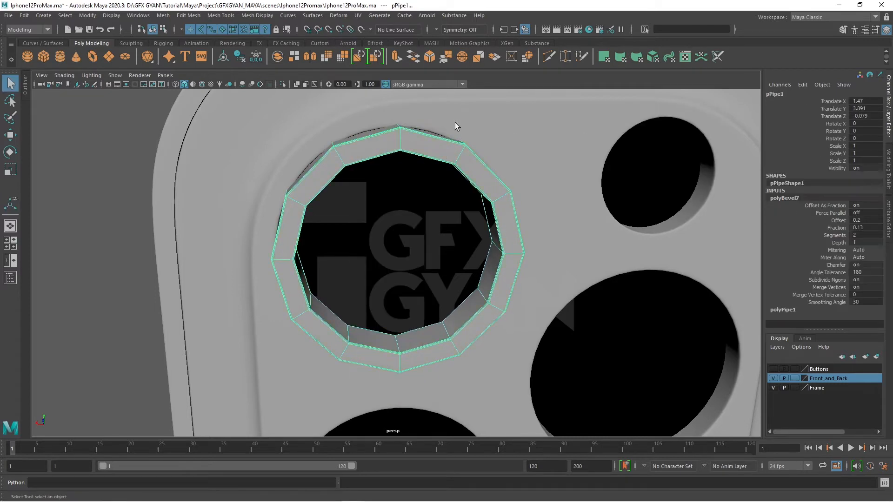
{"action": "key", "text": "q"}
{"action": "key", "text": "3"}
{"action": "left_click", "coordinate": [207, 232]}
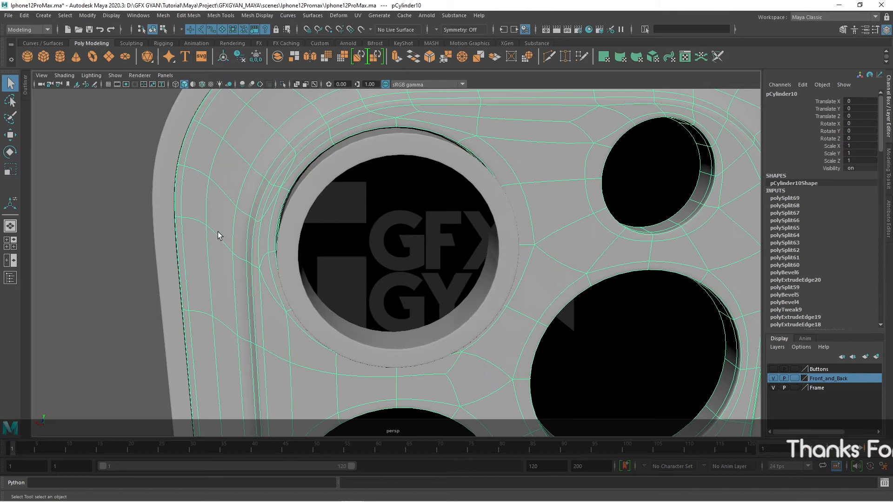
Examine how the ring fits around the upper-left camera hole from several angles
{"action": "left_click", "coordinate": [107, 195]}
{"action": "scroll", "coordinate": [499, 221], "scroll_direction": "down", "scroll_amount": 5}
{"action": "left_click_drag", "start_coordinate": [494, 223], "coordinate": [482, 192], "text": "alt"}
{"action": "middle_click_drag", "start_coordinate": [483, 192], "coordinate": [475, 281], "text": "alt"}
{"action": "scroll", "coordinate": [474, 283], "scroll_direction": "up", "scroll_amount": 3}
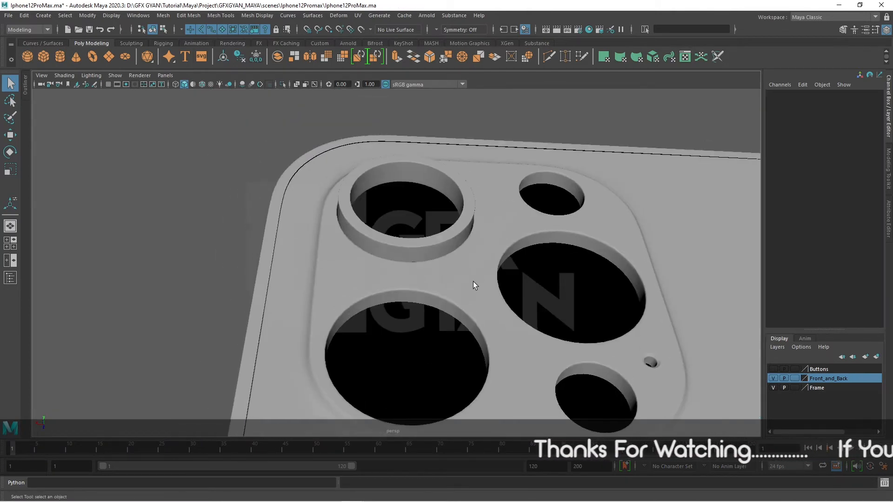
{"action": "left_click_drag", "start_coordinate": [470, 275], "coordinate": [505, 307], "text": "alt"}
{"action": "middle_click_drag", "start_coordinate": [502, 307], "coordinate": [460, 251], "text": "alt"}
{"action": "left_click_drag", "start_coordinate": [460, 251], "coordinate": [405, 246], "text": "alt"}
{"action": "left_click", "coordinate": [384, 194]}
{"action": "key", "text": "r"}
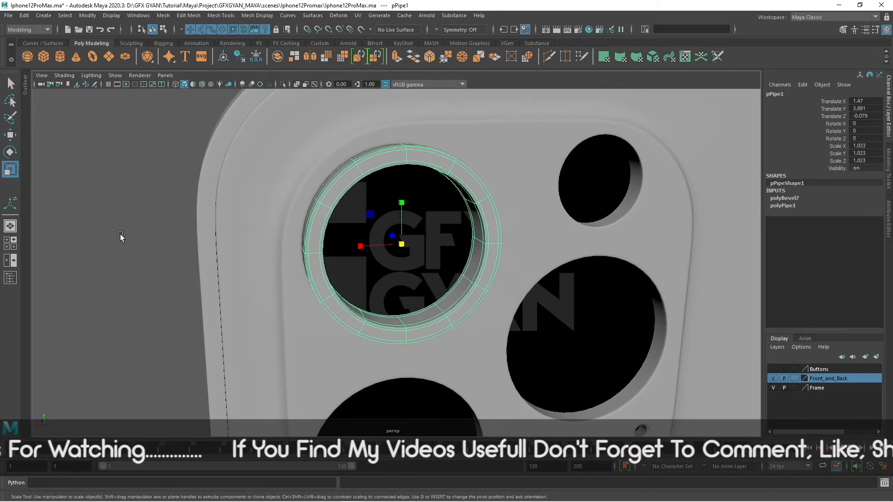
{"action": "left_click", "coordinate": [120, 235]}
{"action": "left_click_drag", "start_coordinate": [120, 235], "coordinate": [412, 228], "text": "alt"}
{"action": "left_click", "coordinate": [412, 228]}
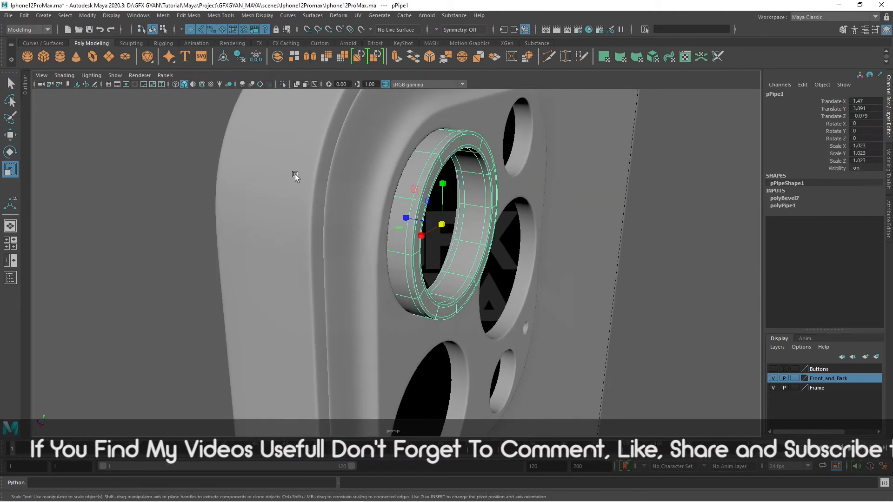
Lower the upper-left lens ring into the camera bump along Z, to a Translate Z of -0.03
{"action": "key", "text": "space"}
{"action": "key", "text": "space"}
{"action": "key", "text": "w"}
{"action": "middle_click_drag", "start_coordinate": [396, 233], "coordinate": [513, 257]}
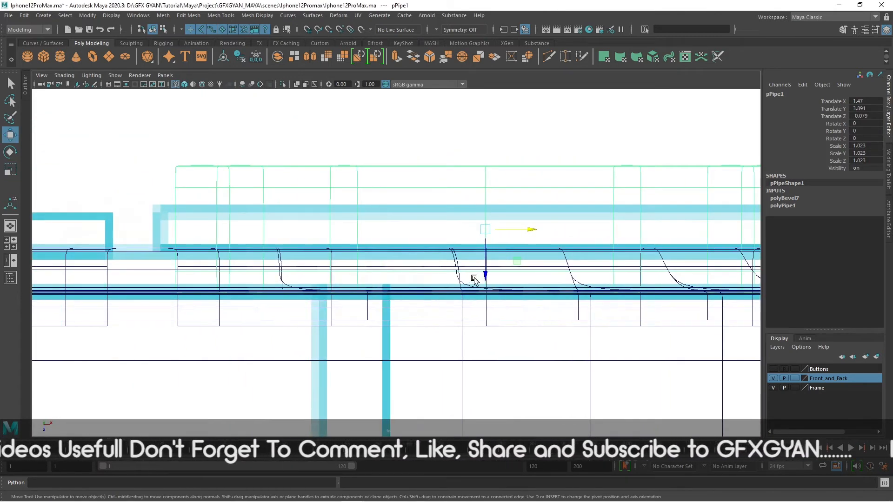
{"action": "left_click_drag", "start_coordinate": [483, 277], "coordinate": [482, 315]}
{"action": "middle_click_drag", "start_coordinate": [534, 344], "coordinate": [492, 304], "text": "alt"}
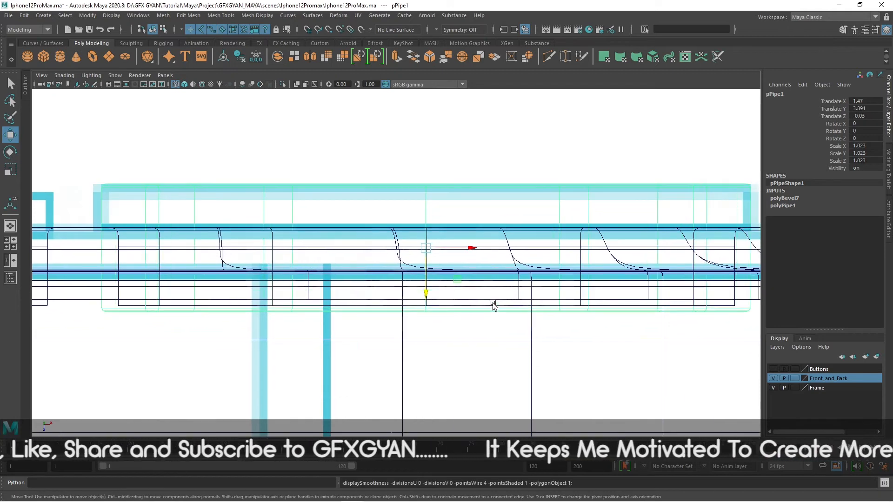
Select the vertices at the ring's buried end and move them along Z toward the camera bump surface to shorten the ring
{"action": "scroll", "coordinate": [527, 351], "scroll_direction": "down", "scroll_amount": 5}
{"action": "scroll", "coordinate": [488, 285], "scroll_direction": "up", "scroll_amount": 5}
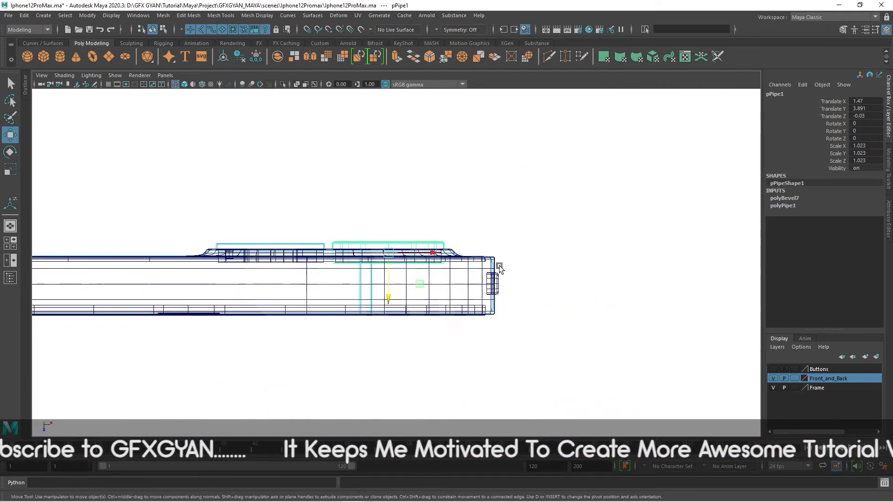
{"action": "right_click", "coordinate": [493, 186]}
{"action": "right_click", "coordinate": [454, 237]}
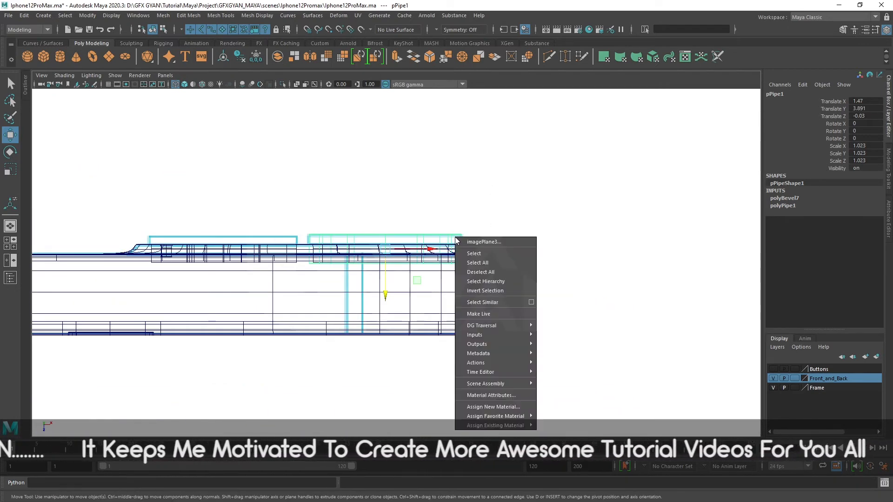
{"action": "right_click_drag", "start_coordinate": [454, 236], "coordinate": [410, 236]}
{"action": "left_click_drag", "start_coordinate": [299, 258], "coordinate": [492, 296]}
{"action": "scroll", "coordinate": [397, 310], "scroll_direction": "up", "scroll_amount": 1}
{"action": "scroll", "coordinate": [398, 312], "scroll_direction": "up", "scroll_amount": 1}
{"action": "left_click_drag", "start_coordinate": [381, 312], "coordinate": [380, 291]}
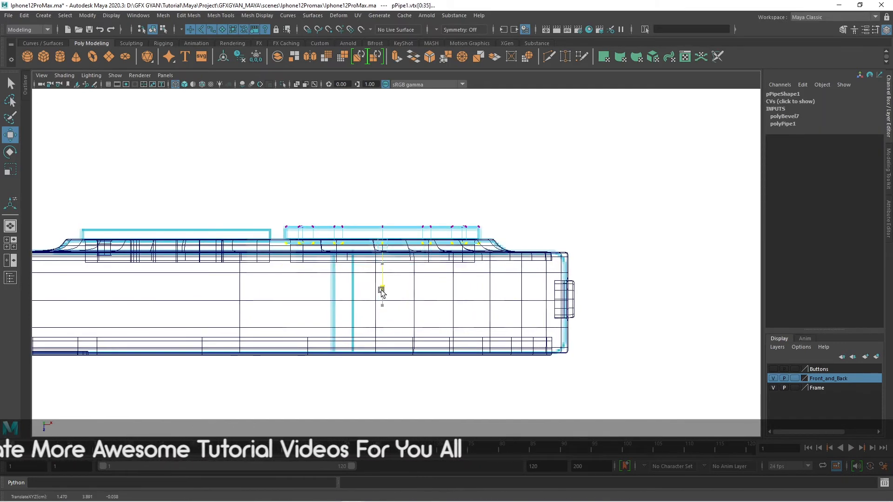
Return the shortened ring to object selection in the perspective view and turn on its smooth preview
{"action": "key", "text": "space"}
{"action": "key", "text": "space"}
{"action": "scroll", "coordinate": [568, 225], "scroll_direction": "up", "scroll_amount": 1}
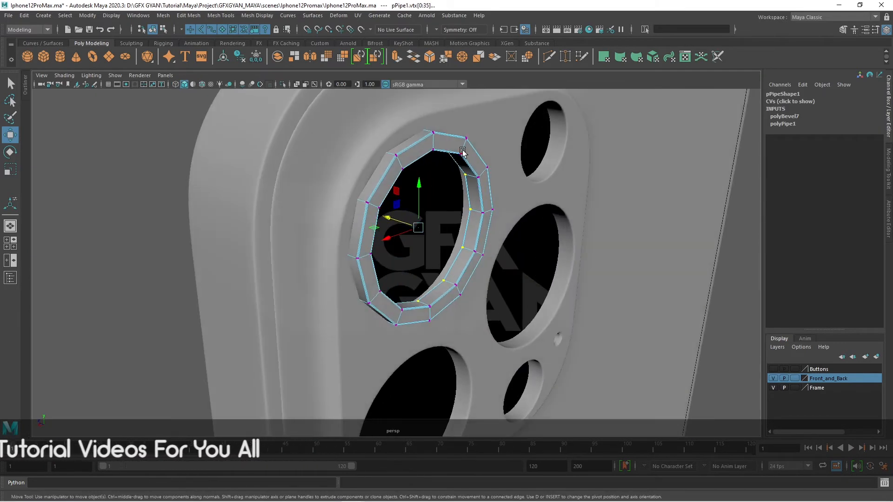
{"action": "right_click_drag", "start_coordinate": [463, 150], "coordinate": [515, 136]}
{"action": "key", "text": "3"}
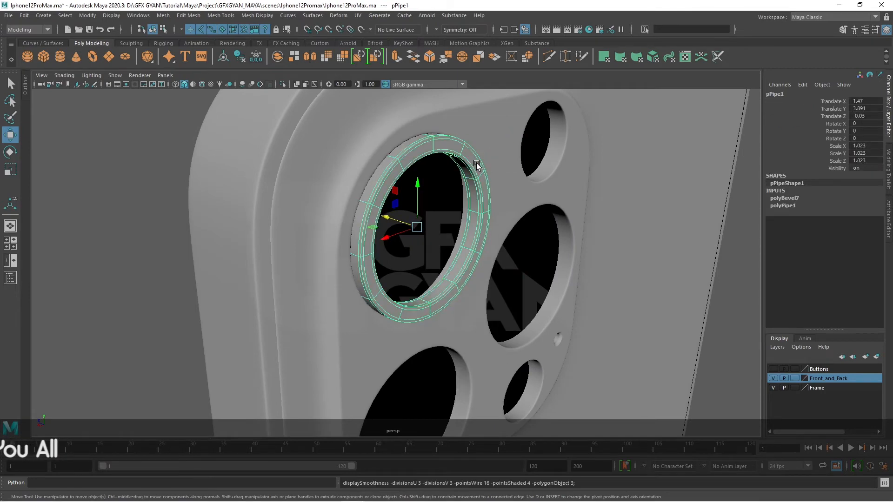
{"action": "scroll", "coordinate": [243, 335], "scroll_direction": "down", "scroll_amount": 5}
{"action": "left_click", "coordinate": [244, 334]}
{"action": "left_click_drag", "start_coordinate": [243, 335], "coordinate": [388, 245], "text": "alt"}
{"action": "left_click", "coordinate": [389, 241]}
Duplicate the upper-left lens ring straight down onto the lower-left camera hole in the back view
{"action": "key", "text": "4"}
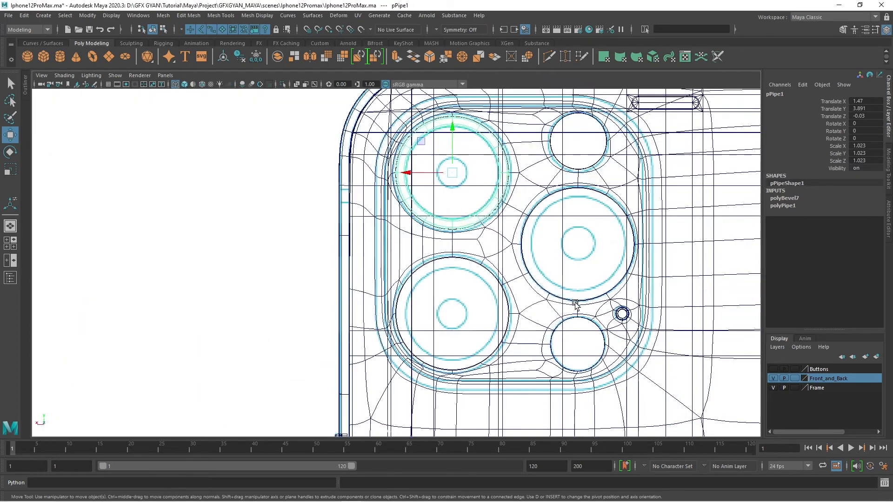
{"action": "scroll", "coordinate": [497, 207], "scroll_direction": "up", "scroll_amount": 1}
{"action": "left_click_drag", "start_coordinate": [467, 121], "coordinate": [460, 261], "text": "shift"}
Duplicate the ring onto the middle-right camera hole and align it at Translate X 0.602 and Y 3.396
{"action": "mouse_move", "coordinate": [417, 300]}
{"action": "left_mouse_down", "text": "shift"}
{"action": "mouse_move", "coordinate": [542, 313]}
{"action": "mouse_move", "coordinate": [596, 258]}
{"action": "mouse_move", "coordinate": [601, 194]}
{"action": "left_mouse_up", "text": "shift"}
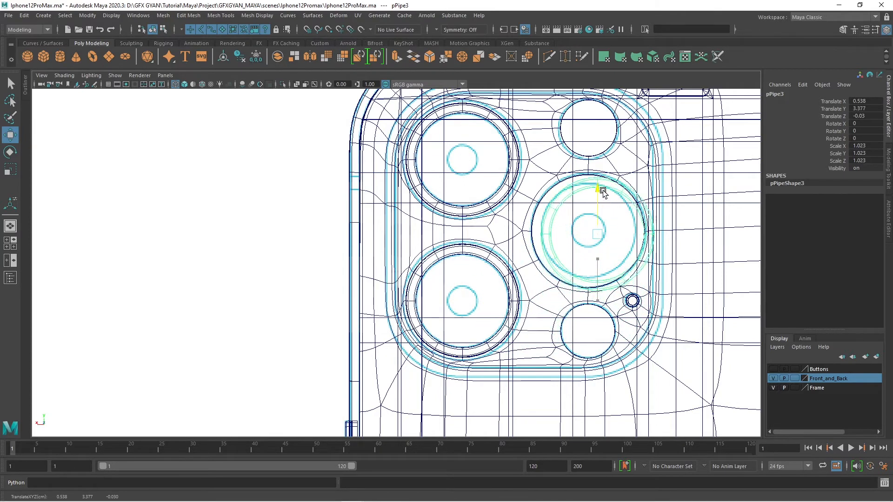
{"action": "left_click_drag", "start_coordinate": [559, 233], "coordinate": [553, 232]}
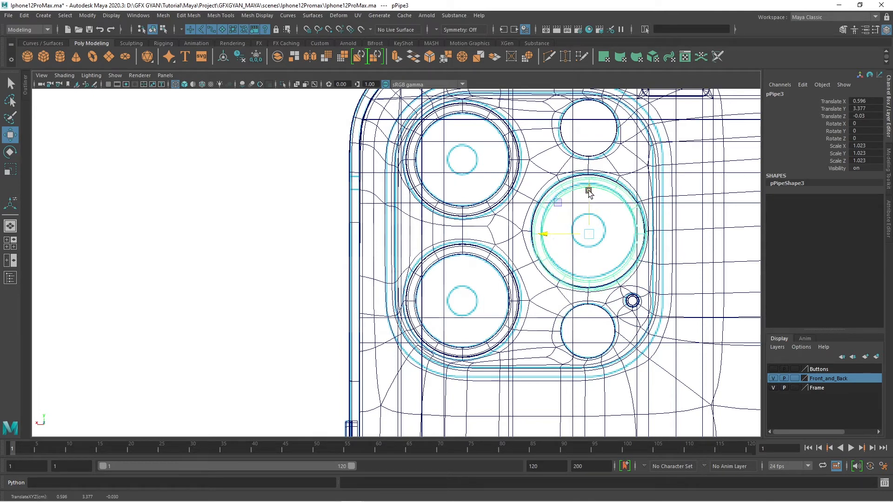
{"action": "left_click_drag", "start_coordinate": [588, 187], "coordinate": [586, 187]}
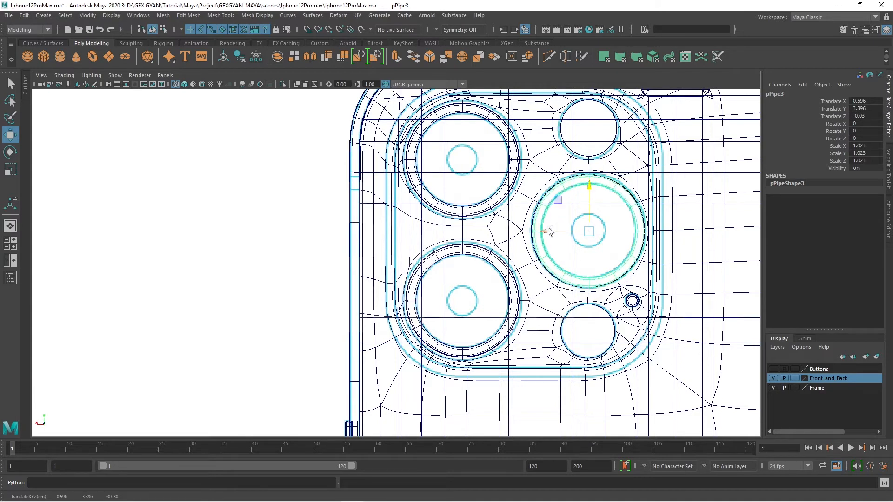
{"action": "left_click_drag", "start_coordinate": [548, 229], "coordinate": [546, 228]}
Examine the three lens rings and the camera bump's remaining holes from several angles in the perspective view
{"action": "key", "text": "space"}
{"action": "key", "text": "space"}
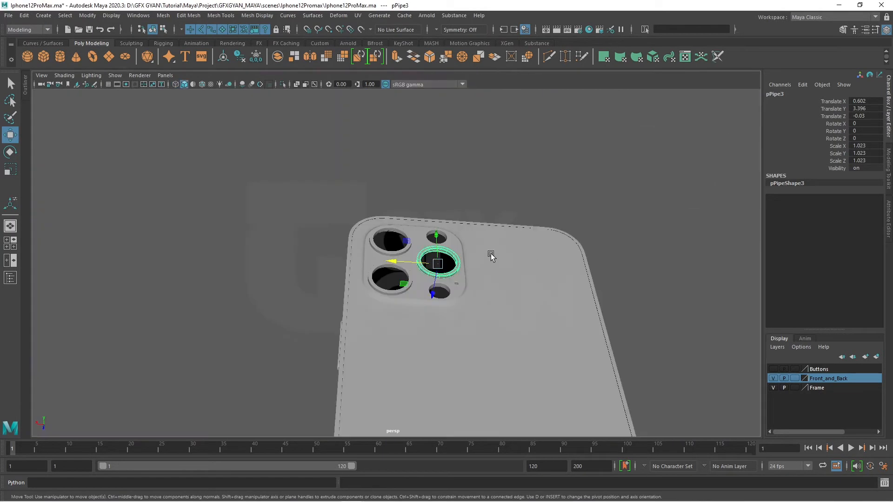
{"action": "left_click", "coordinate": [554, 169]}
{"action": "left_click_drag", "start_coordinate": [554, 170], "coordinate": [640, 259], "text": "alt"}
{"action": "left_click", "coordinate": [552, 299]}
{"action": "scroll", "coordinate": [596, 278], "scroll_direction": "down", "scroll_amount": 4}
{"action": "scroll", "coordinate": [604, 293], "scroll_direction": "up", "scroll_amount": 5}
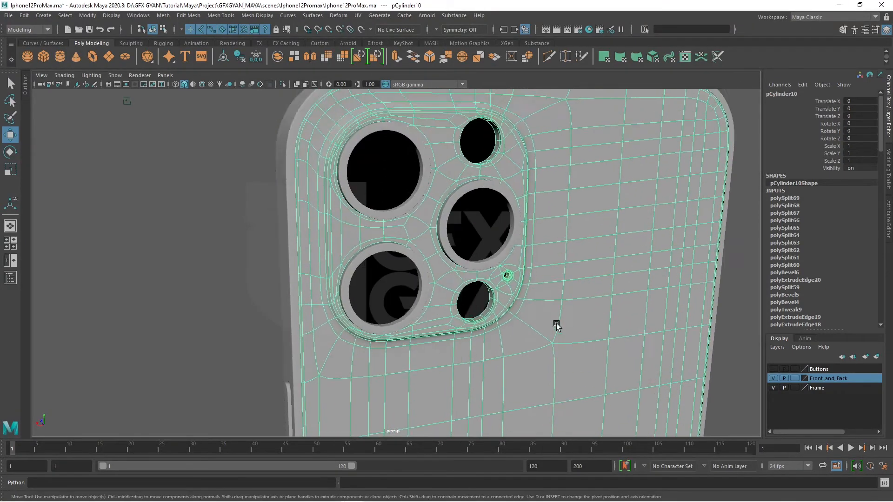
{"action": "left_click_drag", "start_coordinate": [557, 324], "coordinate": [528, 294], "text": "alt"}
{"action": "scroll", "coordinate": [528, 293], "scroll_direction": "up", "scroll_amount": 3}
{"action": "left_click", "coordinate": [231, 274]}
{"action": "scroll", "coordinate": [442, 253], "scroll_direction": "down", "scroll_amount": 5}
{"action": "left_click_drag", "start_coordinate": [442, 253], "coordinate": [416, 300], "text": "alt"}
{"action": "scroll", "coordinate": [415, 300], "scroll_direction": "up", "scroll_amount": 3}
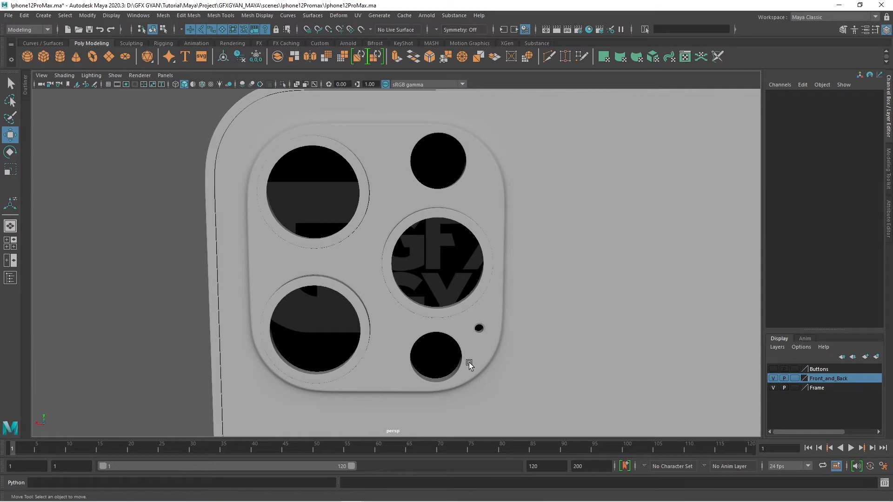
{"action": "scroll", "coordinate": [468, 361], "scroll_direction": "up", "scroll_amount": 3}
{"action": "left_click_drag", "start_coordinate": [469, 361], "coordinate": [421, 331], "text": "alt"}
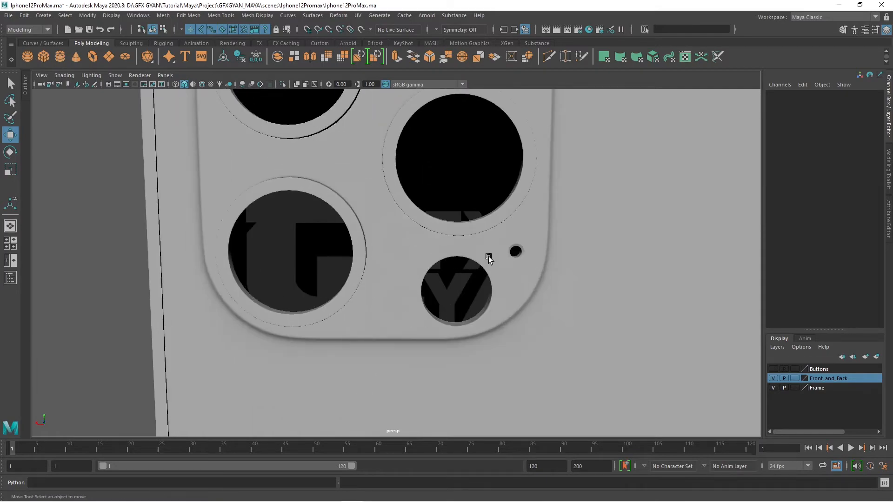
{"action": "left_click_drag", "start_coordinate": [488, 259], "coordinate": [514, 285], "text": "alt"}
Compare the small lower camera hole with the reference image and inspect its unsmoothed rim
{"action": "key", "text": "space"}
{"action": "key", "text": "space"}
{"action": "scroll", "coordinate": [648, 331], "scroll_direction": "up", "scroll_amount": 5}
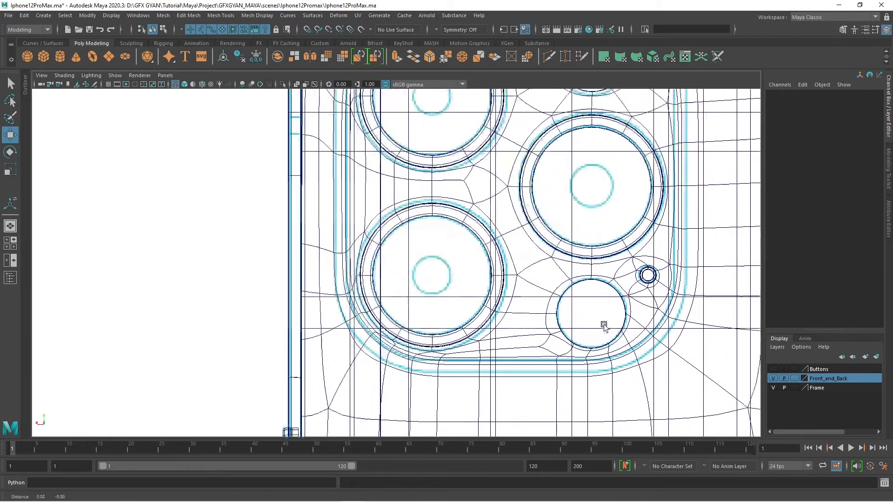
{"action": "left_click", "coordinate": [520, 238]}
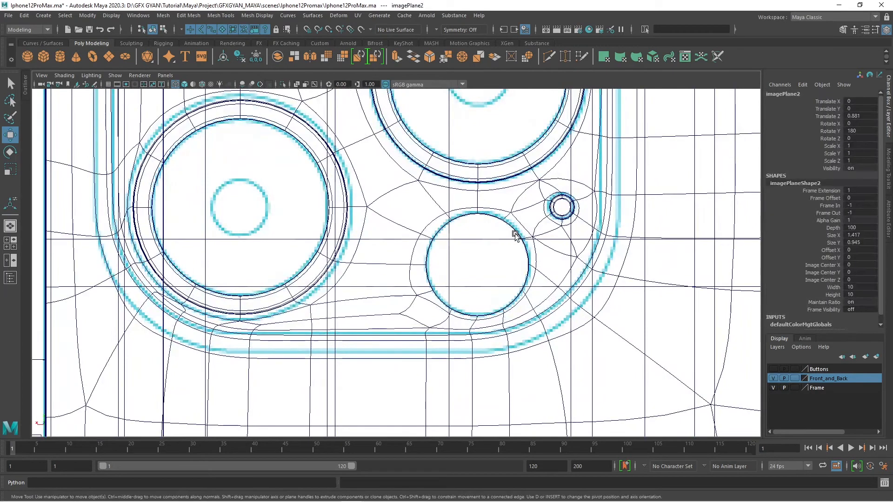
{"action": "scroll", "coordinate": [543, 274], "scroll_direction": "up", "scroll_amount": 1}
{"action": "middle_click_drag", "start_coordinate": [547, 297], "coordinate": [470, 314], "text": "alt"}
{"action": "key", "text": "space"}
{"action": "key", "text": "space"}
{"action": "left_click_drag", "start_coordinate": [604, 200], "coordinate": [604, 241], "text": "alt"}
{"action": "scroll", "coordinate": [512, 292], "scroll_direction": "up", "scroll_amount": 3}
{"action": "middle_click_drag", "start_coordinate": [506, 298], "coordinate": [490, 291], "text": "alt"}
{"action": "left_click_drag", "start_coordinate": [489, 289], "coordinate": [432, 285], "text": "alt"}
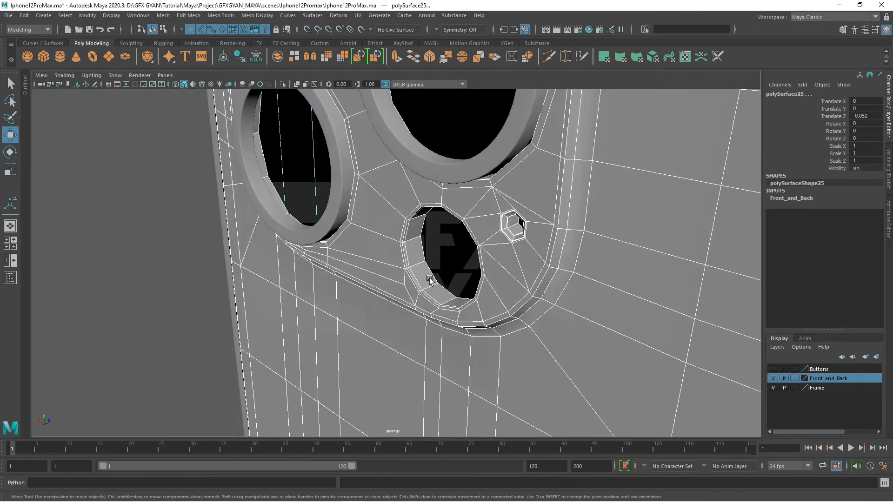
Select the narrow face loop inside the small lower hole's rim and duplicate it as a separate mesh
{"action": "middle_click_drag", "start_coordinate": [433, 284], "coordinate": [431, 251], "text": "alt"}
{"action": "scroll", "coordinate": [431, 250], "scroll_direction": "up", "scroll_amount": 4}
{"action": "left_click_drag", "start_coordinate": [431, 250], "coordinate": [449, 269], "text": "alt"}
{"action": "scroll", "coordinate": [444, 282], "scroll_direction": "up", "scroll_amount": 2}
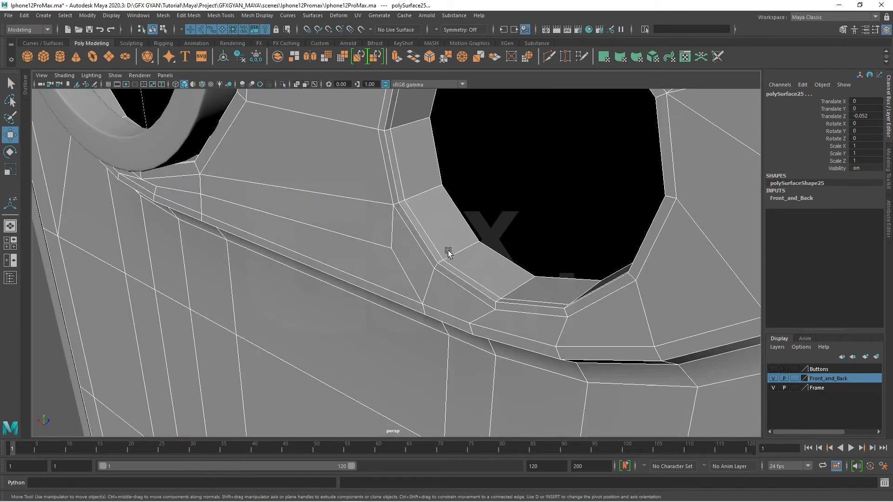
{"action": "mouse_move", "coordinate": [449, 249]}
{"action": "right_mouse_down"}
{"action": "mouse_move", "coordinate": [450, 260]}
{"action": "mouse_move", "coordinate": [437, 252]}
{"action": "right_mouse_up"}
{"action": "left_click", "coordinate": [436, 251]}
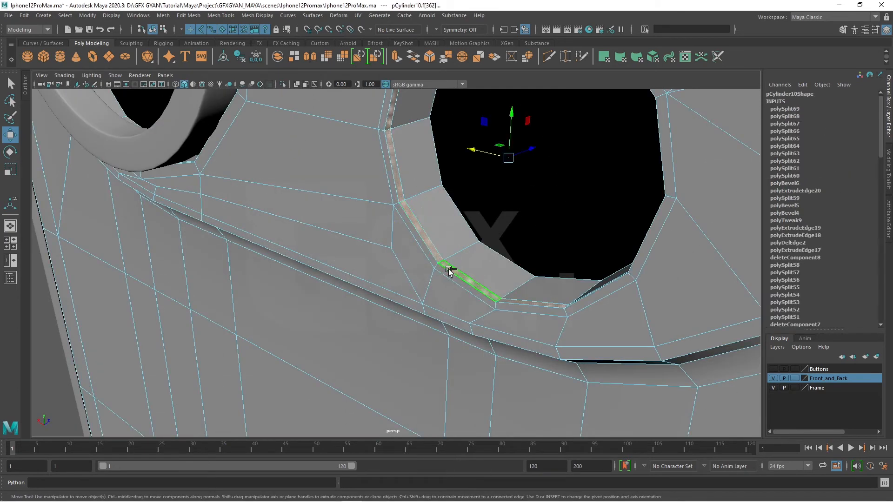
{"action": "double_click", "coordinate": [448, 270]}
{"action": "key", "text": "f"}
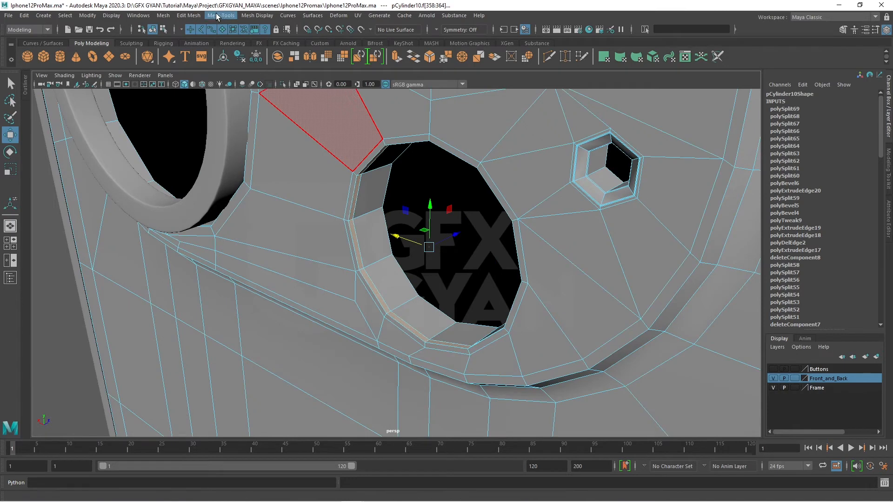
{"action": "left_click", "coordinate": [189, 15]}
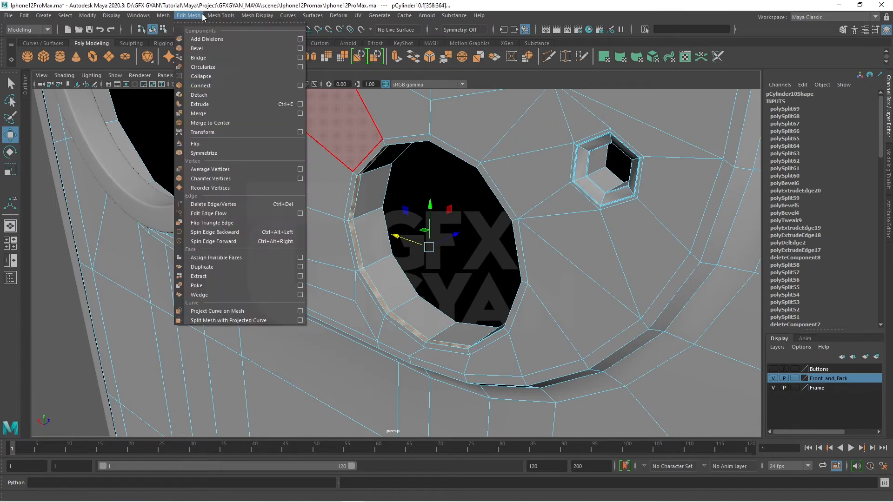
{"action": "left_click", "coordinate": [221, 268]}
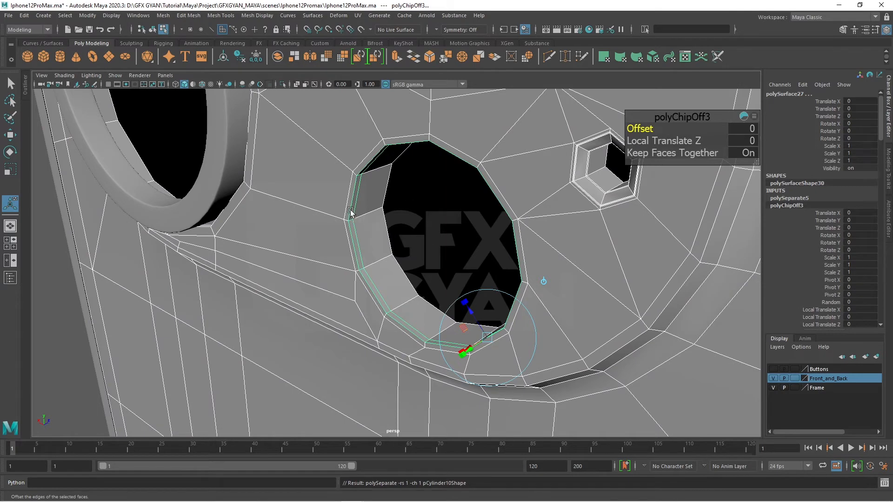
{"action": "right_click_drag", "start_coordinate": [363, 186], "coordinate": [355, 196]}
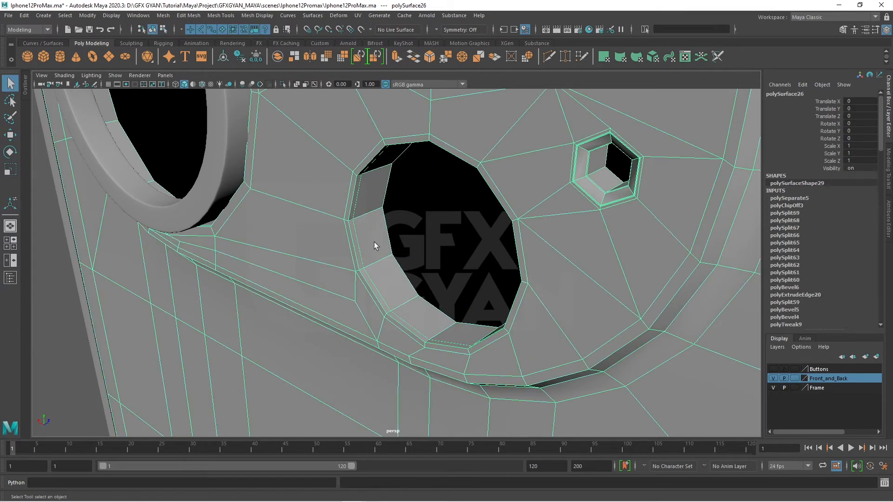
Select the duplicated rim strip of the small lower hole as an object
{"action": "key", "text": "w"}
{"action": "scroll", "coordinate": [389, 238], "scroll_direction": "down", "scroll_amount": 5}
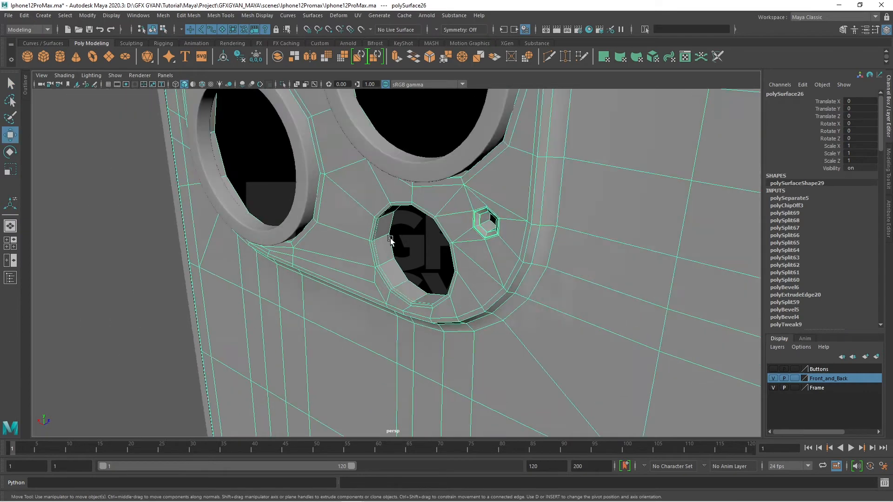
{"action": "left_click", "coordinate": [164, 321]}
{"action": "left_click", "coordinate": [385, 272]}
{"action": "scroll", "coordinate": [418, 264], "scroll_direction": "up", "scroll_amount": 5}
{"action": "left_click_drag", "start_coordinate": [422, 279], "coordinate": [434, 281], "text": "alt"}
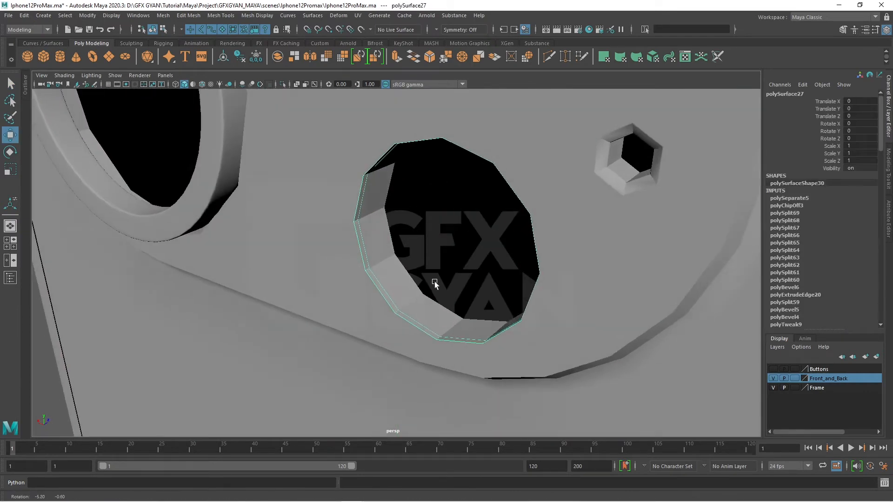
{"action": "scroll", "coordinate": [435, 281], "scroll_direction": "up", "scroll_amount": 2}
{"action": "middle_click_drag", "start_coordinate": [434, 282], "coordinate": [401, 291], "text": "alt"}
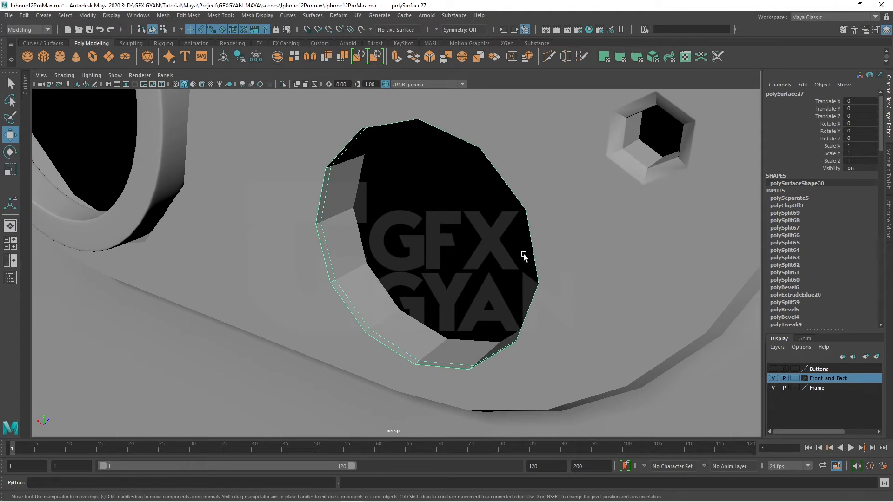
Try to extrude the duplicated rim strip inward with a Local Translate Z of 0.012
{"action": "key", "text": "ctrl+e"}
{"action": "left_click_drag", "start_coordinate": [480, 334], "coordinate": [475, 325]}
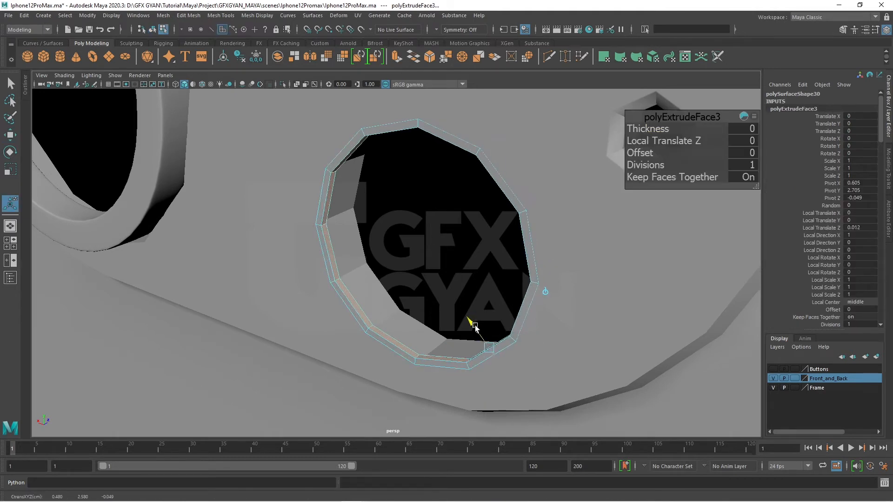
{"action": "key", "text": "ctrl+z"}
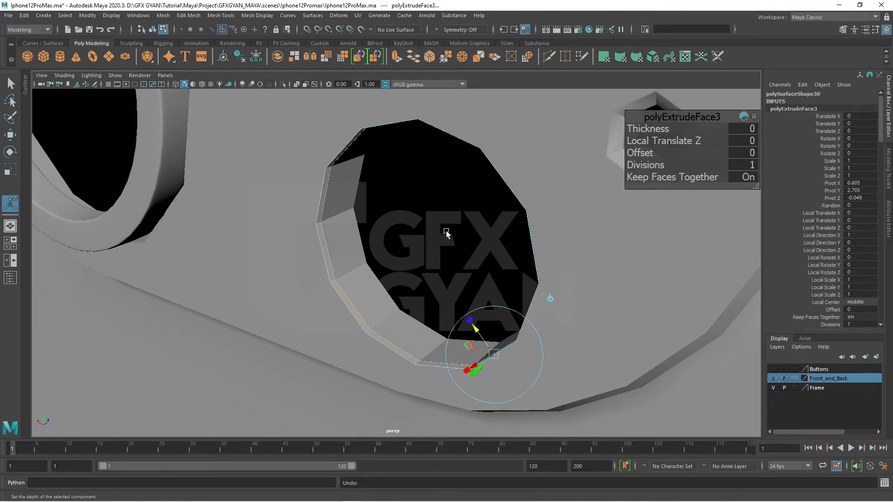
{"action": "key", "text": "q"}
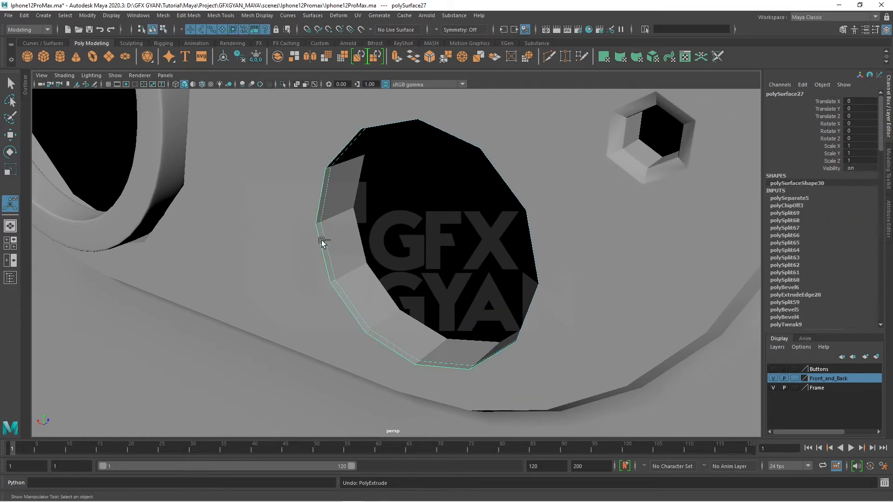
Select the border edge loop of the small lower hole's duplicated rim strip and close it with Fill Hole
{"action": "right_click_drag", "start_coordinate": [322, 241], "coordinate": [367, 219]}
{"action": "mouse_move", "coordinate": [355, 271]}
{"action": "left_mouse_down", "text": "alt"}
{"action": "mouse_move", "coordinate": [389, 279]}
{"action": "mouse_move", "coordinate": [389, 253]}
{"action": "mouse_move", "coordinate": [367, 278]}
{"action": "left_mouse_up", "text": "alt"}
{"action": "scroll", "coordinate": [387, 260], "scroll_direction": "up", "scroll_amount": 3}
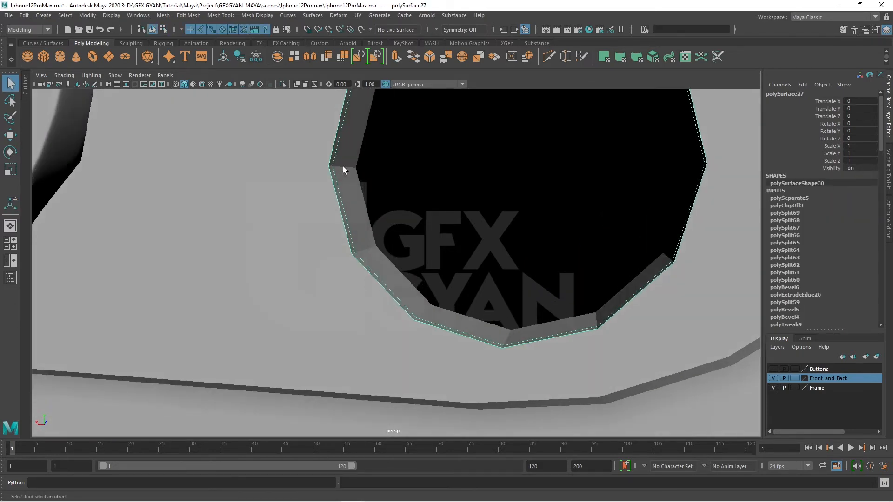
{"action": "right_click_drag", "start_coordinate": [338, 192], "coordinate": [341, 157]}
{"action": "double_click", "coordinate": [329, 190]}
{"action": "scroll", "coordinate": [459, 282], "scroll_direction": "down", "scroll_amount": 4}
{"action": "middle_click_drag", "start_coordinate": [476, 284], "coordinate": [446, 307], "text": "alt"}
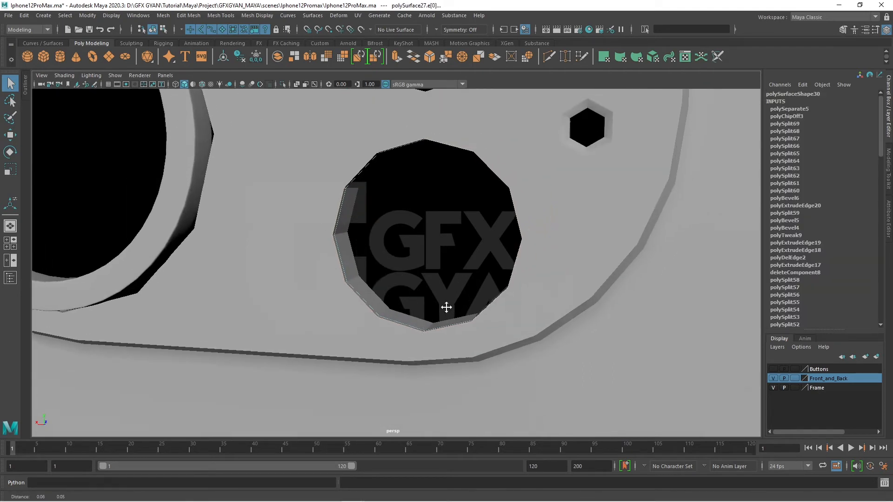
{"action": "left_click", "coordinate": [163, 16]}
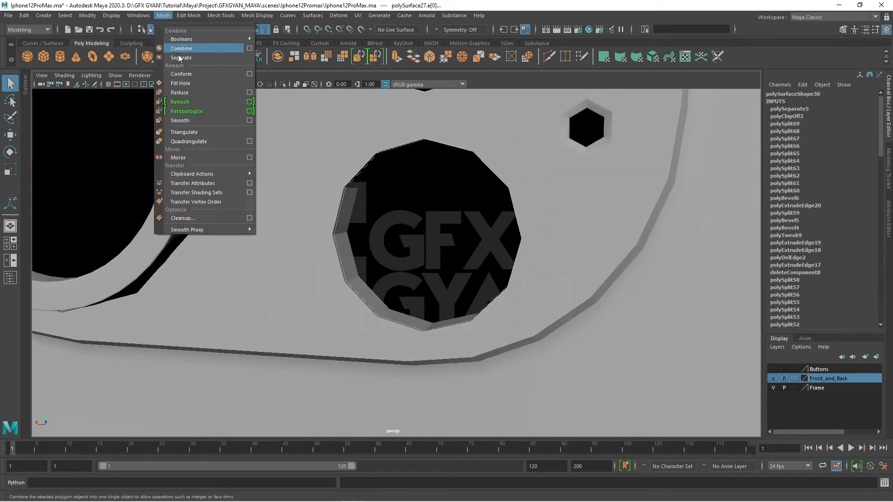
{"action": "left_click", "coordinate": [180, 83]}
{"action": "key", "text": "w"}
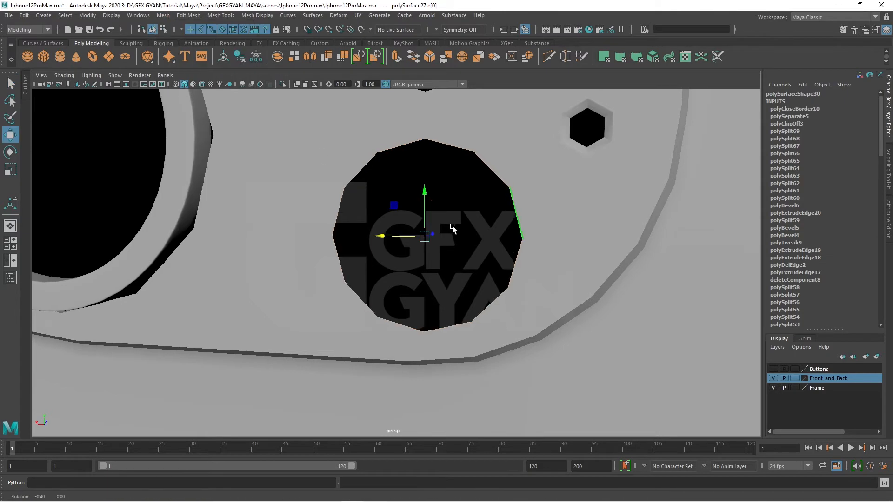
Reverse the normals of the filled cap mesh in the small lower hole
{"action": "left_click_drag", "start_coordinate": [451, 229], "coordinate": [460, 232], "text": "alt"}
{"action": "right_click_drag", "start_coordinate": [487, 204], "coordinate": [521, 191]}
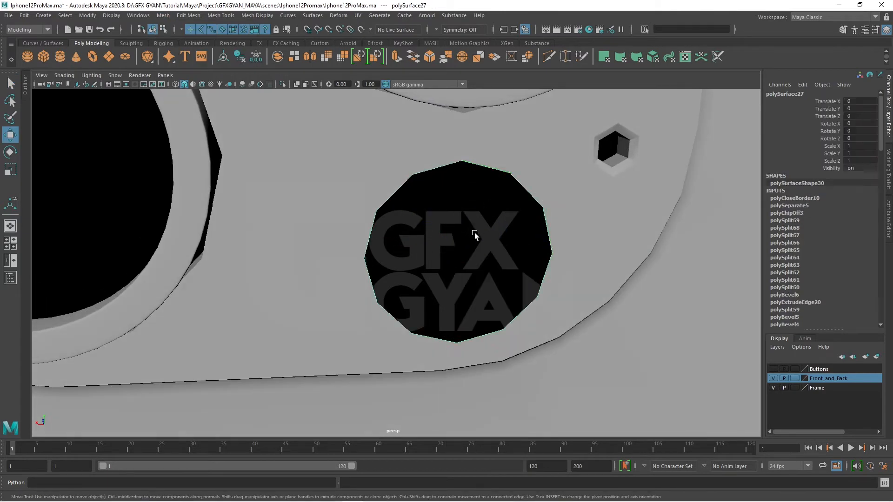
{"action": "left_click_drag", "start_coordinate": [474, 236], "coordinate": [433, 251], "text": "alt"}
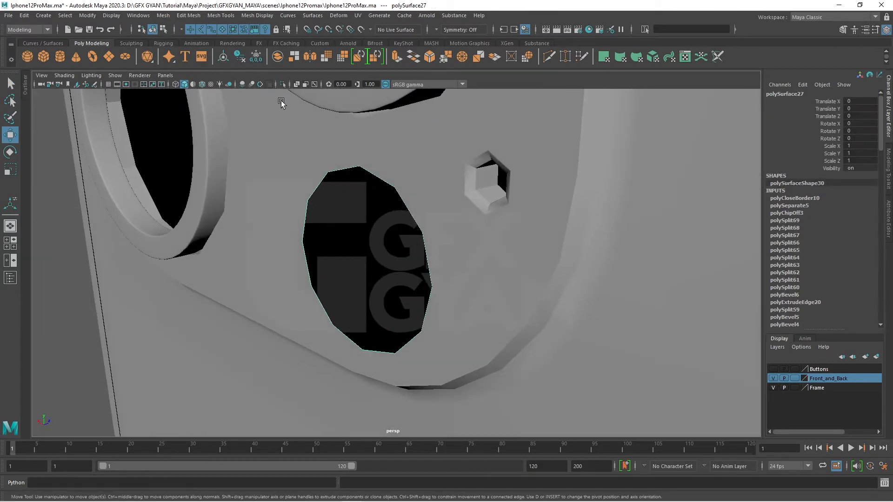
{"action": "left_click", "coordinate": [249, 16]}
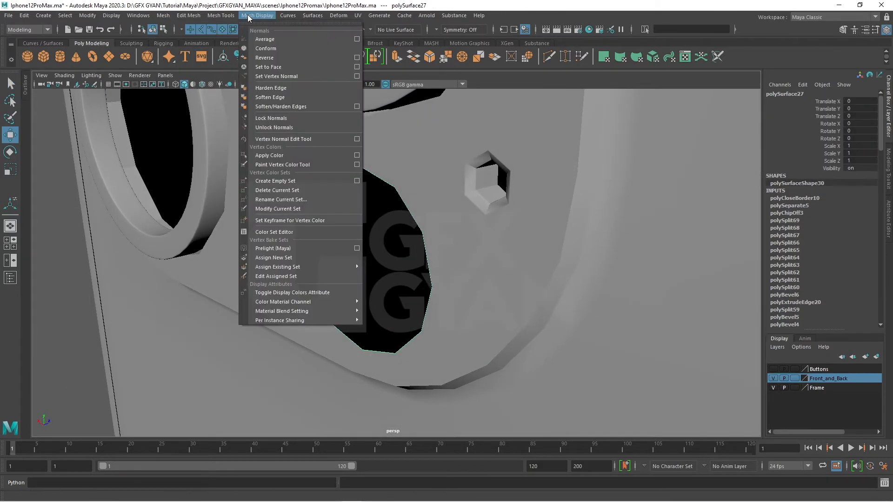
{"action": "left_click", "coordinate": [269, 59]}
{"action": "left_click_drag", "start_coordinate": [382, 296], "coordinate": [490, 199], "text": "alt"}
Extrude the cap's large front face inward with an Offset of 0.05
{"action": "right_click_drag", "start_coordinate": [490, 198], "coordinate": [485, 223]}
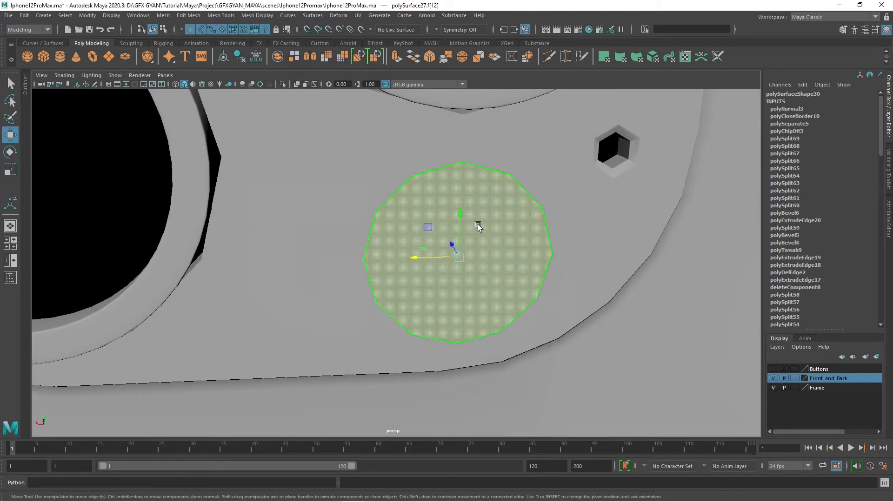
{"action": "middle_click_drag", "start_coordinate": [510, 298], "coordinate": [486, 301], "text": "alt"}
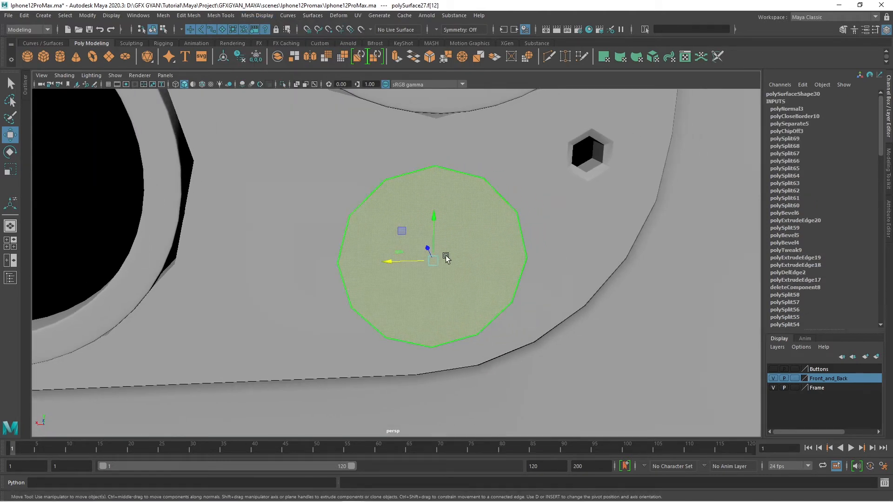
{"action": "left_click", "coordinate": [400, 61]}
{"action": "left_click_drag", "start_coordinate": [643, 154], "coordinate": [649, 155]}
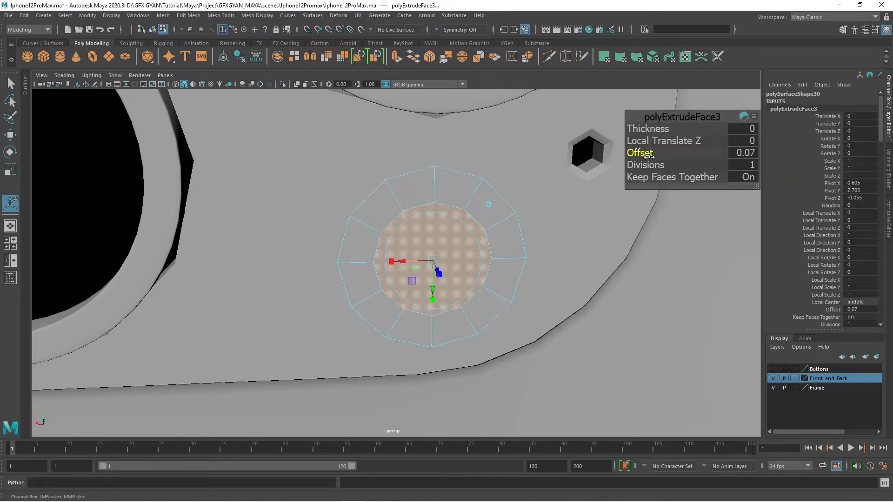
{"action": "scroll", "coordinate": [471, 288], "scroll_direction": "up", "scroll_amount": 2}
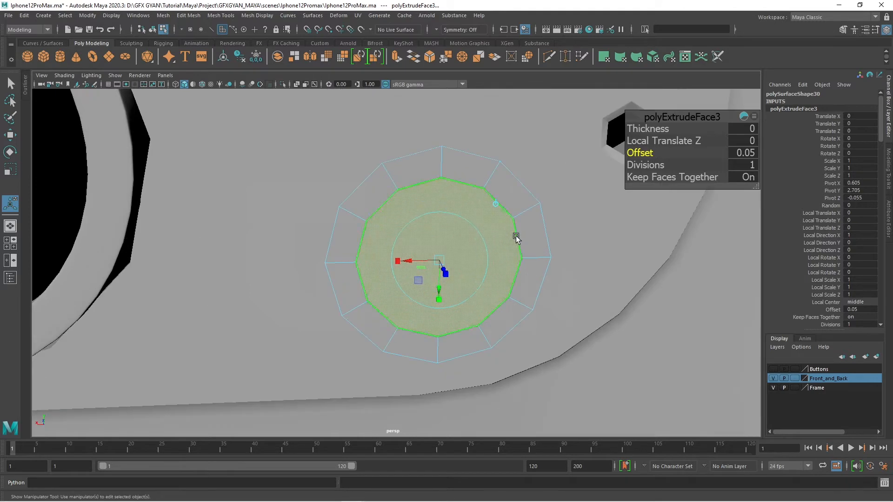
{"action": "right_click_drag", "start_coordinate": [517, 227], "coordinate": [543, 215]}
Connect three opposite pairs of the cap's inner-ring vertices with horizontal edges across the central face
{"action": "right_click_drag", "start_coordinate": [446, 207], "coordinate": [445, 237]}
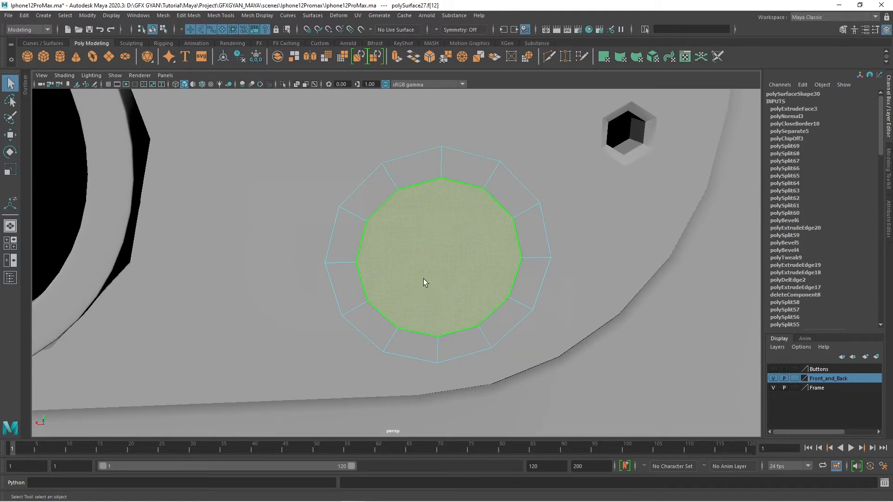
{"action": "right_click_drag", "start_coordinate": [444, 182], "coordinate": [399, 184]}
{"action": "left_click", "coordinate": [366, 221]}
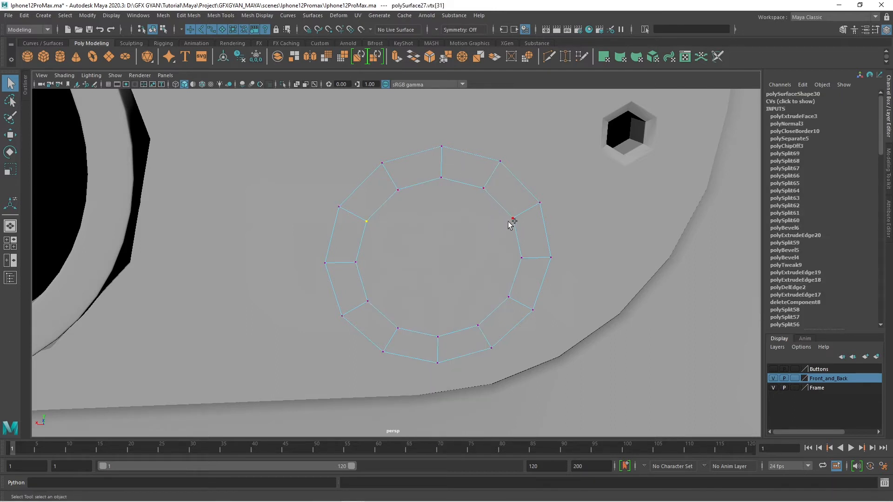
{"action": "right_click_drag", "start_coordinate": [467, 219], "coordinate": [459, 274], "text": "shift"}
{"action": "key", "text": "w"}
{"action": "left_click", "coordinate": [357, 262]}
{"action": "right_click_drag", "start_coordinate": [503, 243], "coordinate": [502, 300], "text": "shift"}
{"action": "left_click", "coordinate": [367, 301]}
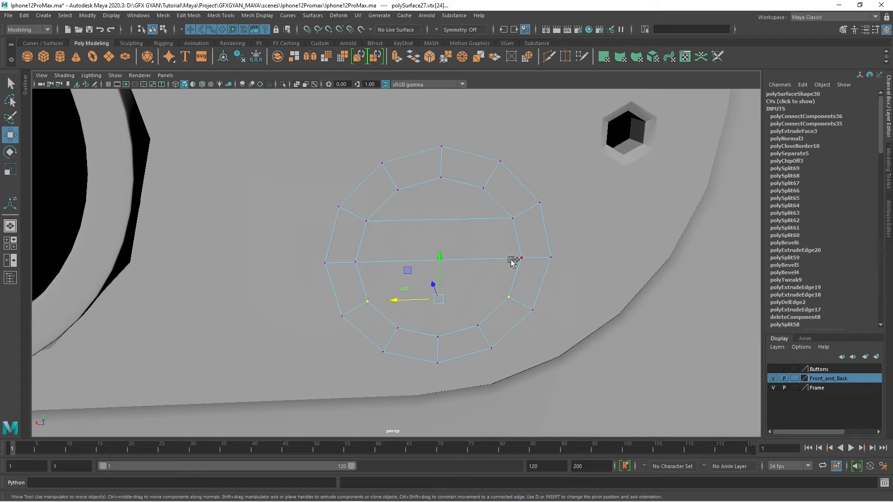
{"action": "right_click_drag", "start_coordinate": [511, 260], "coordinate": [510, 316], "text": "shift"}
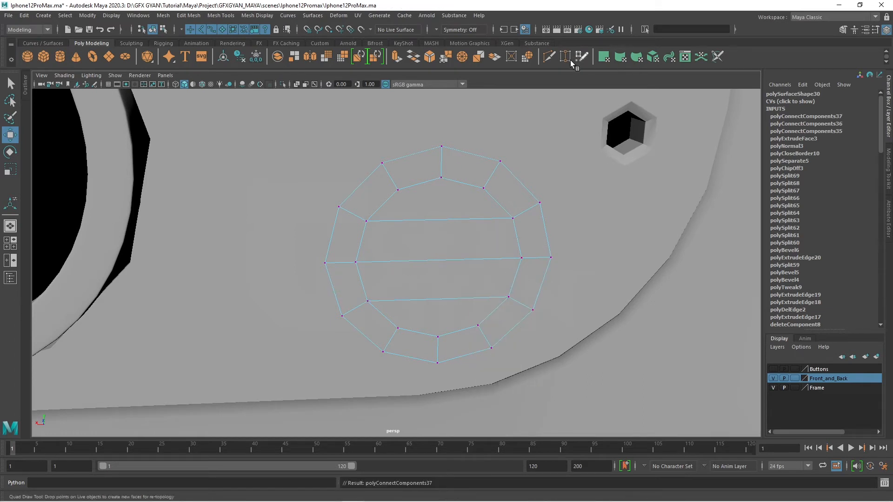
Cut a vertical edge from the inner ring's top vertex to its bottom vertex, crossing the three horizontal edges
{"action": "left_click", "coordinate": [549, 56]}
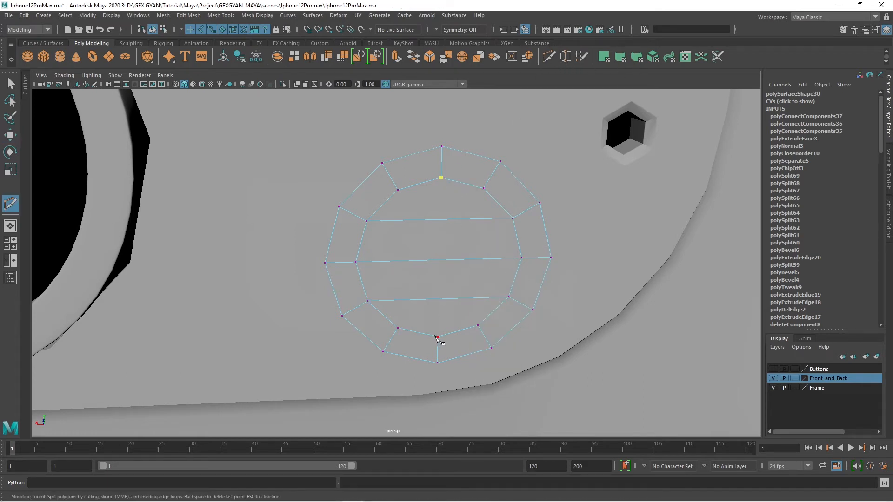
{"action": "key", "text": "Return"}
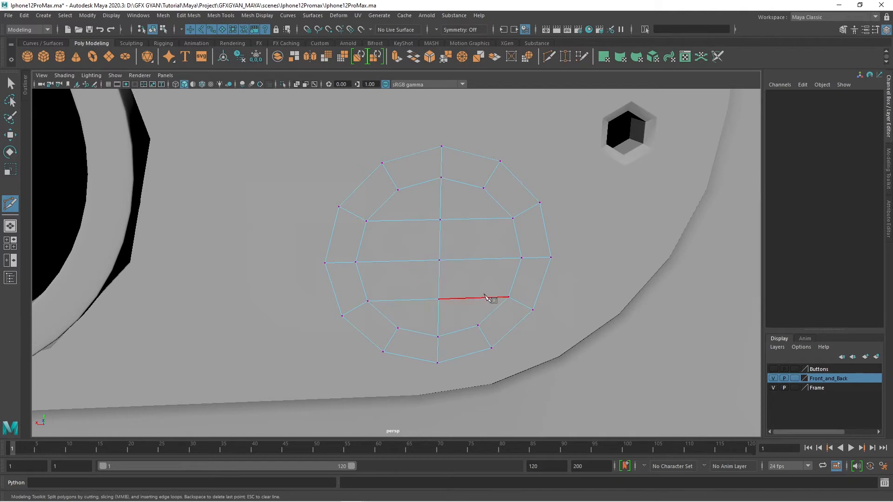
{"action": "key", "text": "w"}
{"action": "right_click_drag", "start_coordinate": [482, 233], "coordinate": [498, 237]}
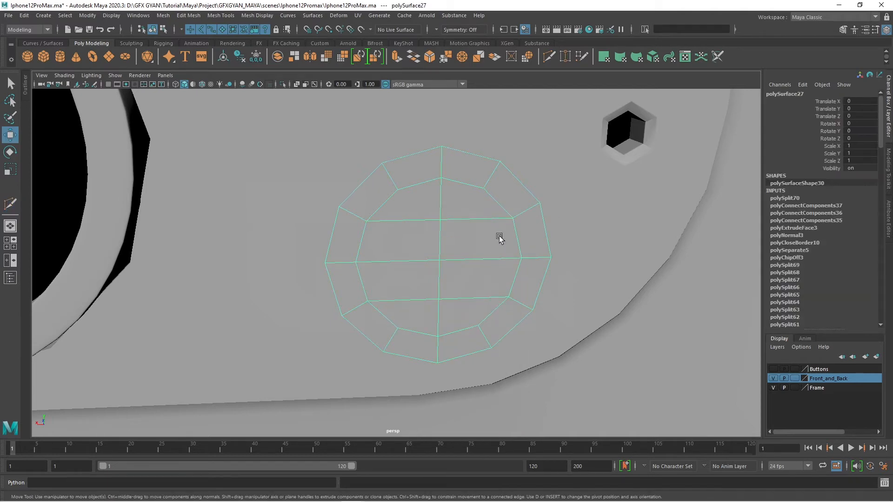
Turn on smooth preview for the cap and the surrounding back body to check how they fit together
{"action": "key", "text": "3"}
{"action": "left_click", "coordinate": [553, 145]}
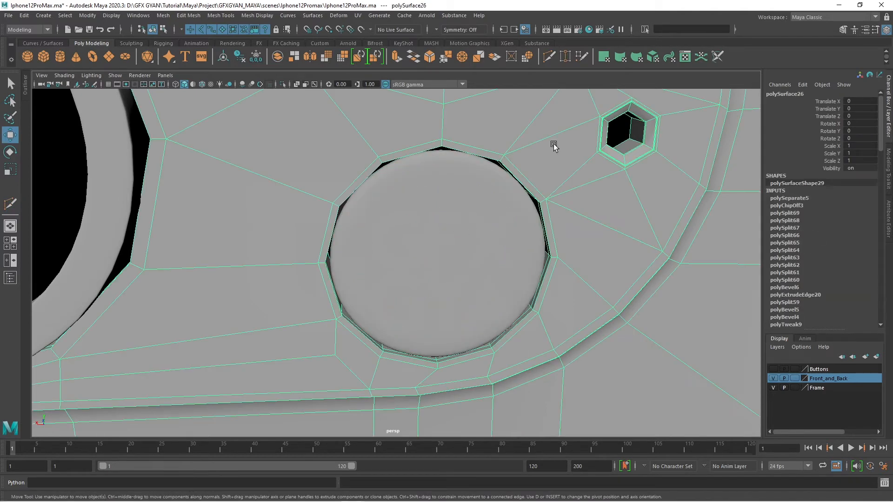
{"action": "key", "text": "3"}
{"action": "left_click", "coordinate": [474, 192]}
{"action": "left_click_drag", "start_coordinate": [529, 283], "coordinate": [495, 286], "text": "alt"}
{"action": "scroll", "coordinate": [495, 285], "scroll_direction": "up", "scroll_amount": 3}
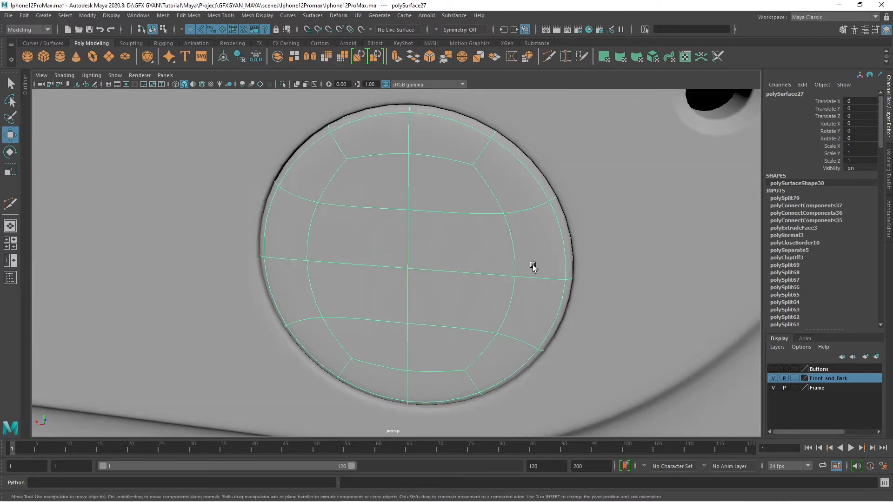
Bevel the cap's outer border edge loop with a Fraction of 0.24 and 2 segments, and preview the cap smoothed
{"action": "key", "text": "1"}
{"action": "right_click_drag", "start_coordinate": [520, 193], "coordinate": [523, 163]}
{"action": "left_click", "coordinate": [525, 161]}
{"action": "double_click", "coordinate": [526, 161]}
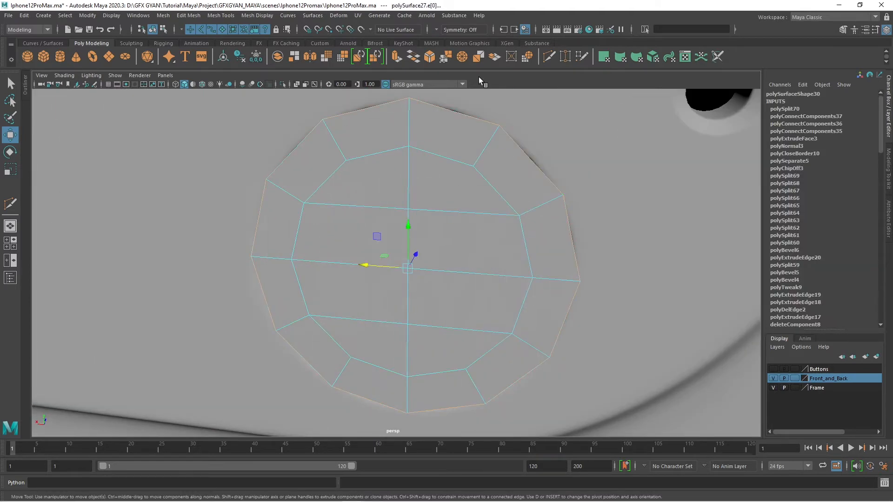
{"action": "left_click", "coordinate": [427, 61]}
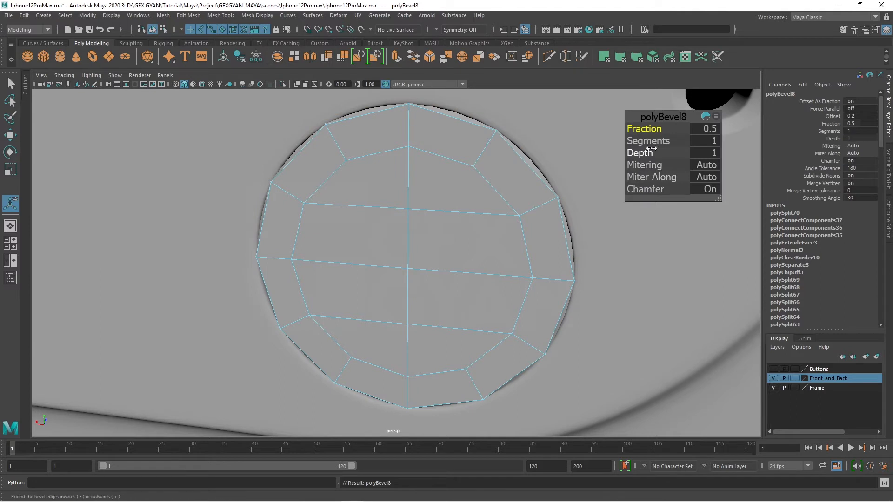
{"action": "left_click_drag", "start_coordinate": [656, 142], "coordinate": [639, 132]}
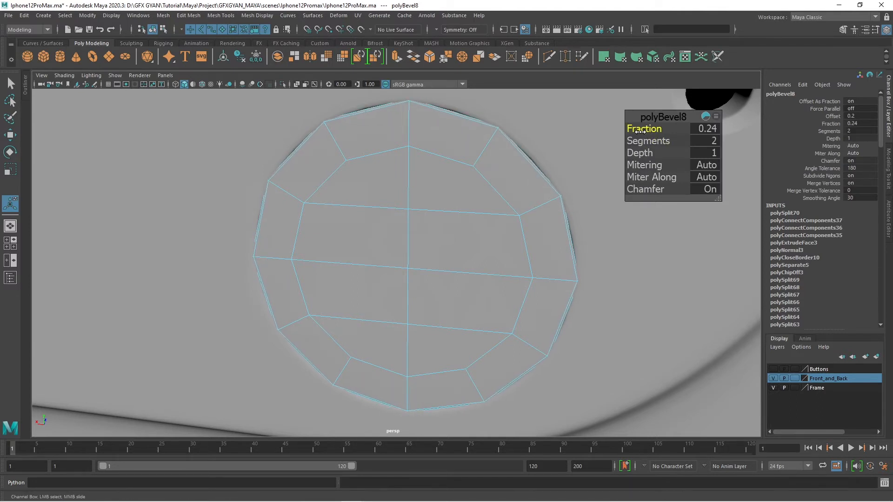
{"action": "right_click_drag", "start_coordinate": [479, 153], "coordinate": [516, 147]}
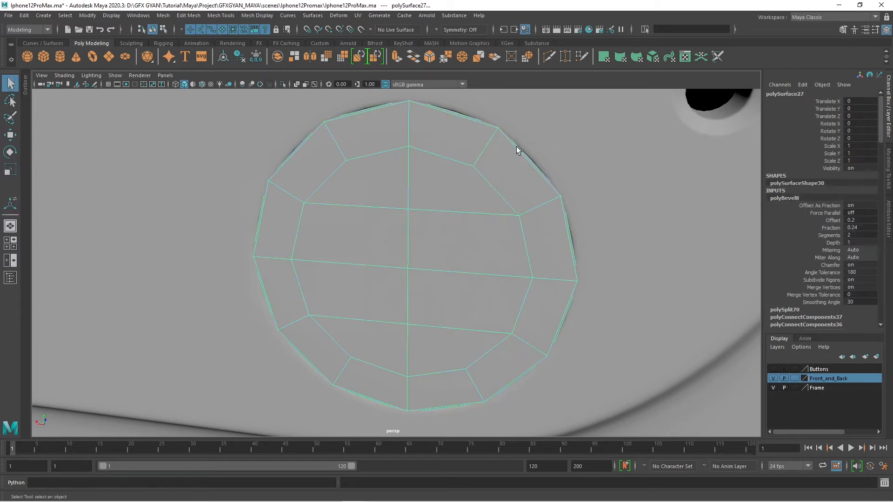
{"action": "scroll", "coordinate": [501, 239], "scroll_direction": "down", "scroll_amount": 3}
{"action": "left_click", "coordinate": [574, 208]}
{"action": "scroll", "coordinate": [536, 250], "scroll_direction": "down", "scroll_amount": 3}
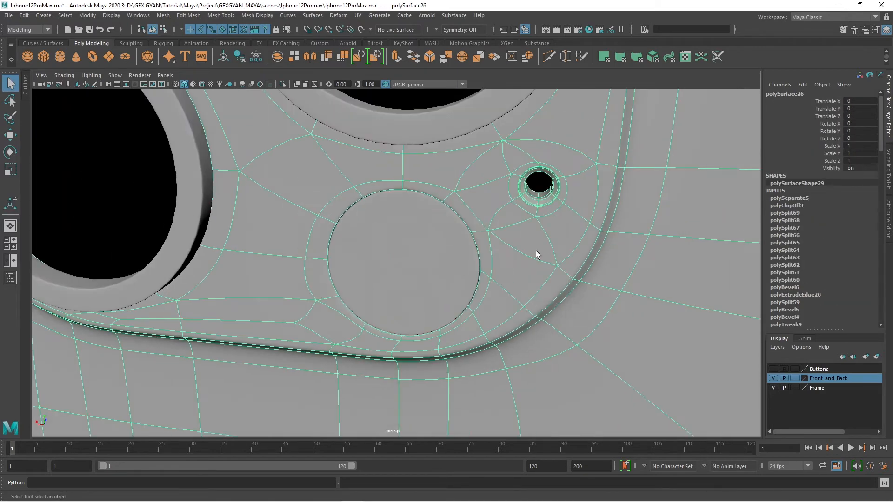
Duplicate the cap and move the copy up into the small upper hole, at a Translate Y of about 1.4
{"action": "left_click", "coordinate": [131, 205]}
{"action": "scroll", "coordinate": [339, 257], "scroll_direction": "down", "scroll_amount": 6}
{"action": "left_click_drag", "start_coordinate": [340, 256], "coordinate": [428, 255], "text": "alt"}
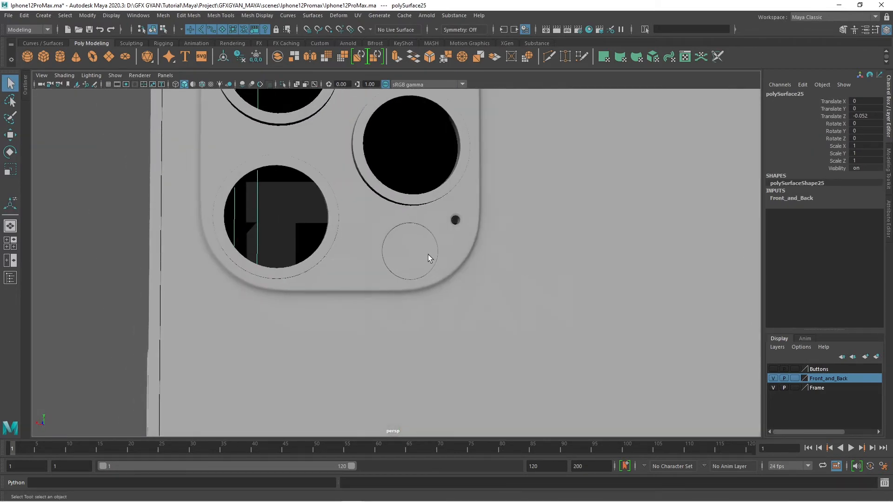
{"action": "left_click", "coordinate": [428, 256]}
{"action": "middle_click_drag", "start_coordinate": [502, 254], "coordinate": [495, 366], "text": "alt"}
{"action": "key", "text": "w"}
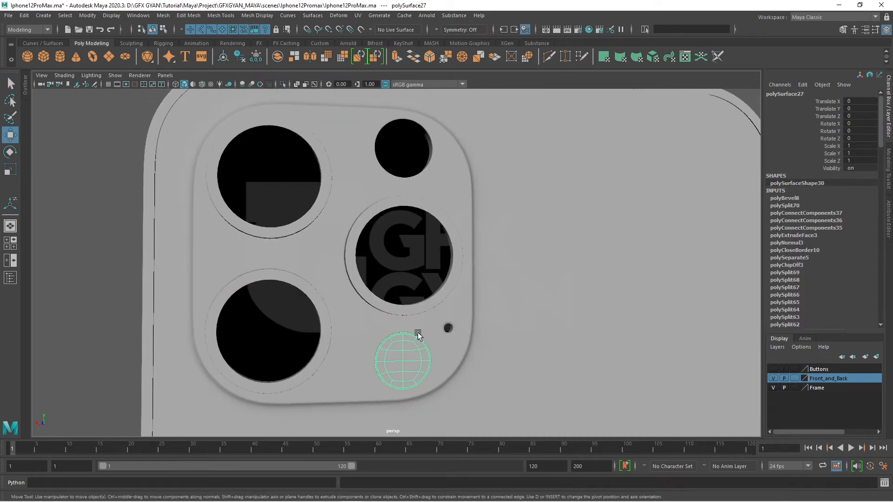
{"action": "key", "text": "ctrl+d"}
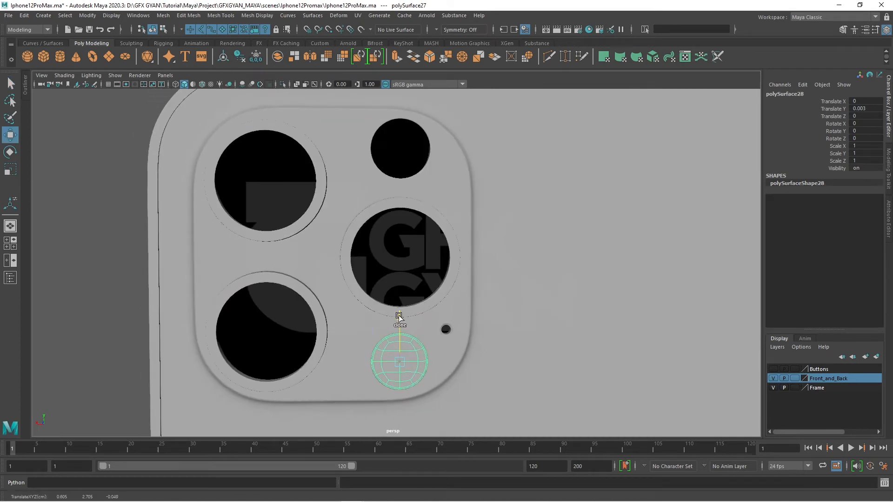
{"action": "left_click_drag", "start_coordinate": [400, 316], "coordinate": [422, 104]}
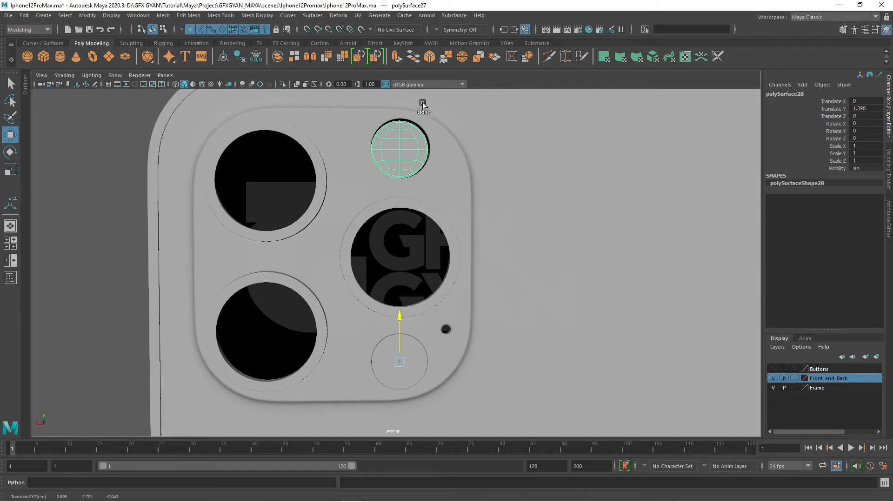
Align the copied cap with the upper hole in the orthographic view at Translate X -0.006, Y 1.405, and scale it uniformly to 1.036
{"action": "key", "text": "space"}
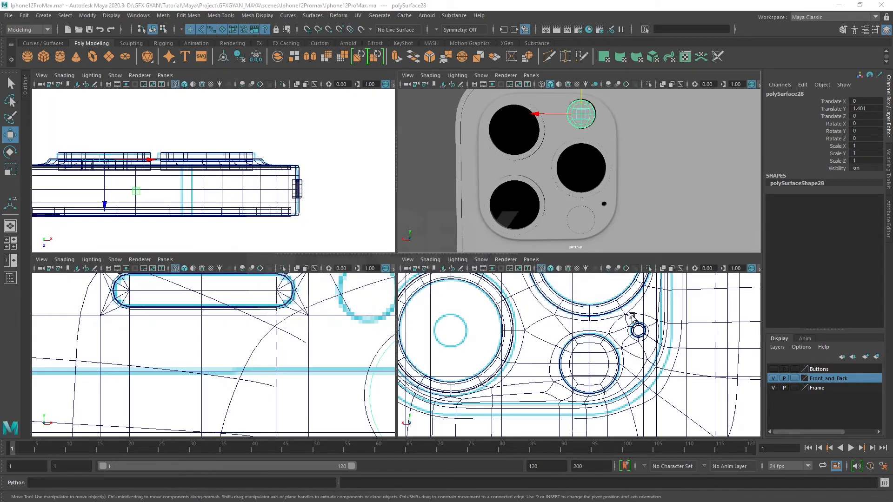
{"action": "key", "text": "space"}
{"action": "middle_click_drag", "start_coordinate": [632, 316], "coordinate": [665, 404], "text": "alt"}
{"action": "middle_click_drag", "start_coordinate": [497, 122], "coordinate": [552, 412], "text": "alt"}
{"action": "scroll", "coordinate": [552, 413], "scroll_direction": "up", "scroll_amount": 2}
{"action": "middle_click_drag", "start_coordinate": [501, 219], "coordinate": [458, 278], "text": "alt"}
{"action": "scroll", "coordinate": [459, 279], "scroll_direction": "up", "scroll_amount": 2}
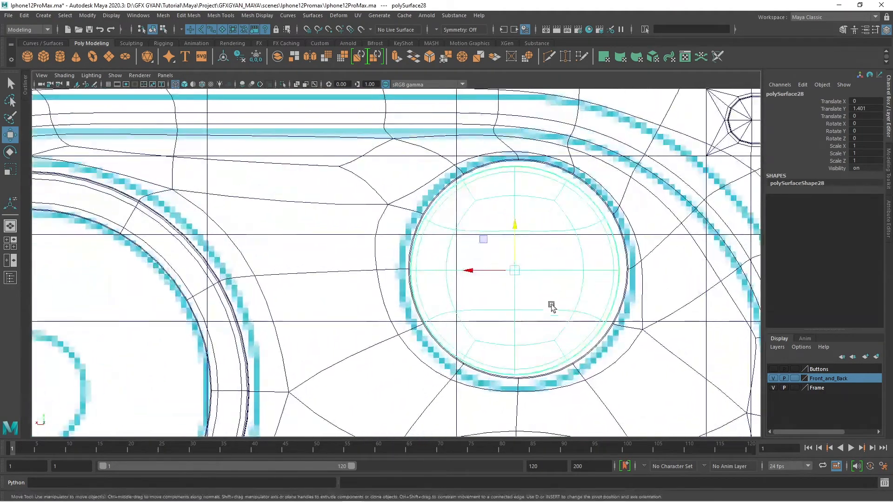
{"action": "left_click_drag", "start_coordinate": [516, 271], "coordinate": [470, 269]}
{"action": "key", "text": "r"}
{"action": "key", "text": "w"}
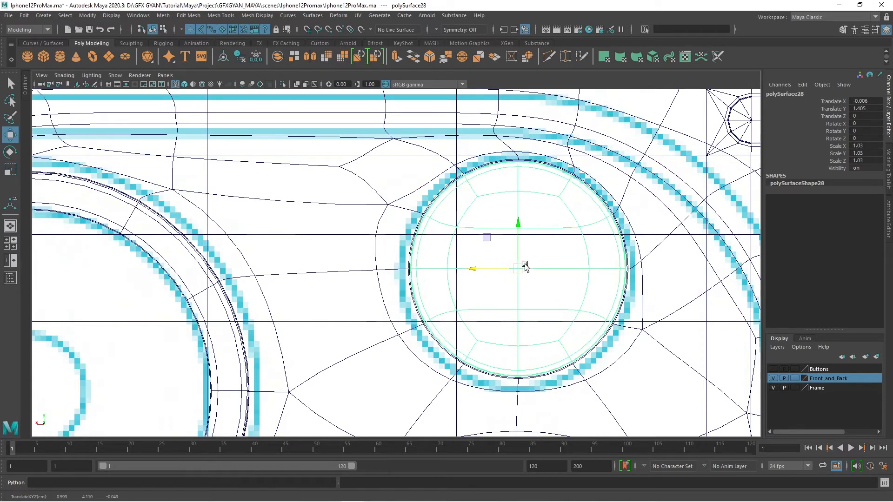
{"action": "key", "text": "r"}
{"action": "left_click_drag", "start_coordinate": [520, 268], "coordinate": [521, 272]}
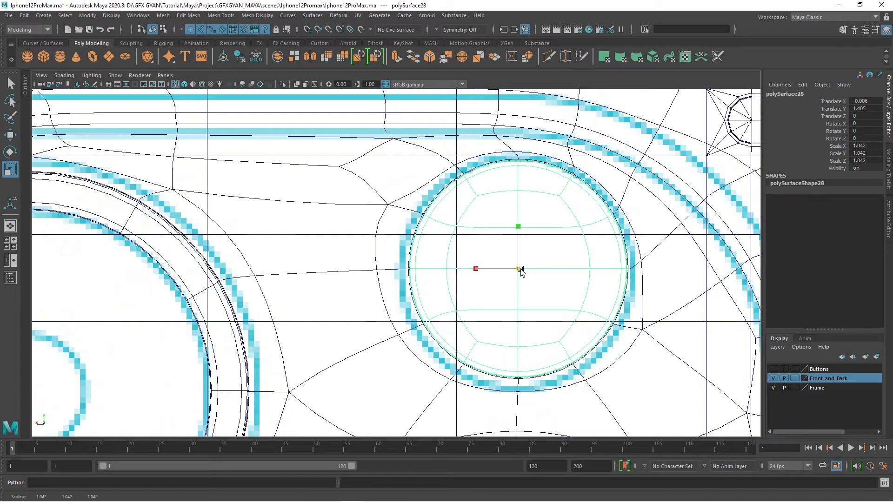
Deselect the copied cap and examine both small capped holes on the camera module in the perspective view
{"action": "key", "text": "space"}
{"action": "scroll", "coordinate": [657, 197], "scroll_direction": "down", "scroll_amount": 6}
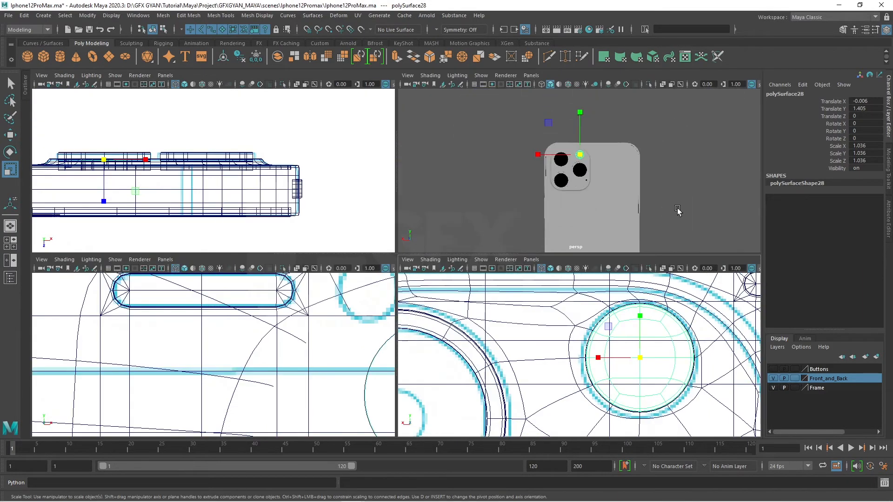
{"action": "left_click", "coordinate": [677, 210]}
{"action": "scroll", "coordinate": [664, 191], "scroll_direction": "up", "scroll_amount": 2}
{"action": "key", "text": "space"}
{"action": "left_click_drag", "start_coordinate": [442, 274], "coordinate": [477, 286], "text": "alt"}
{"action": "scroll", "coordinate": [475, 289], "scroll_direction": "up", "scroll_amount": 3}
{"action": "middle_click_drag", "start_coordinate": [471, 292], "coordinate": [472, 313], "text": "alt"}
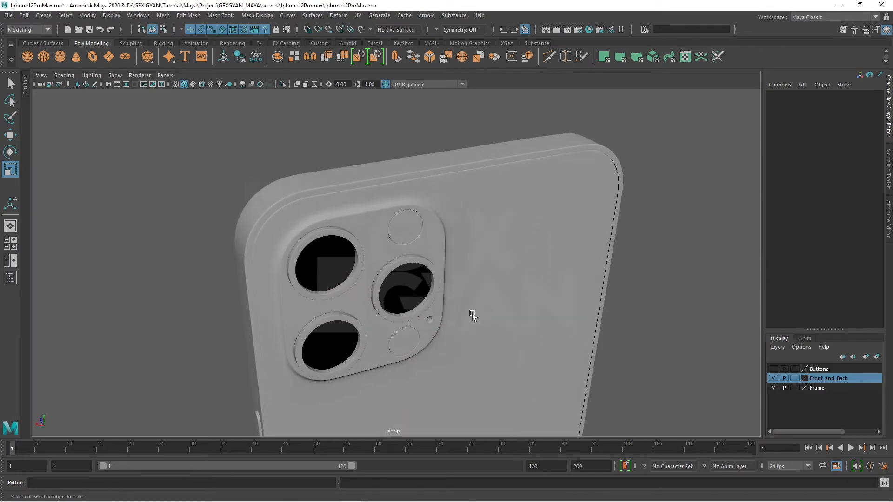
Duplicate the small upper cap into the upper outer lens hole at Translate X 0.861, Y 1.189, and scale the copy uniformly to 1.715
{"action": "left_click_drag", "start_coordinate": [486, 316], "coordinate": [442, 293], "text": "alt"}
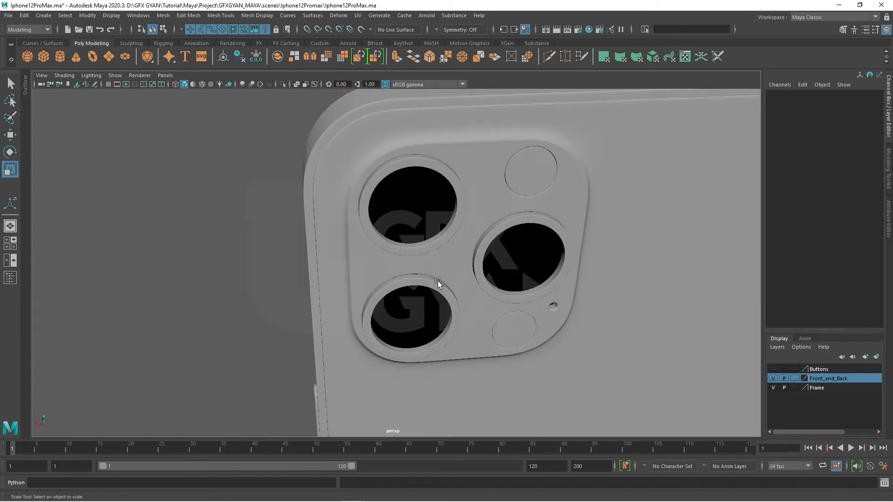
{"action": "left_click", "coordinate": [419, 164]}
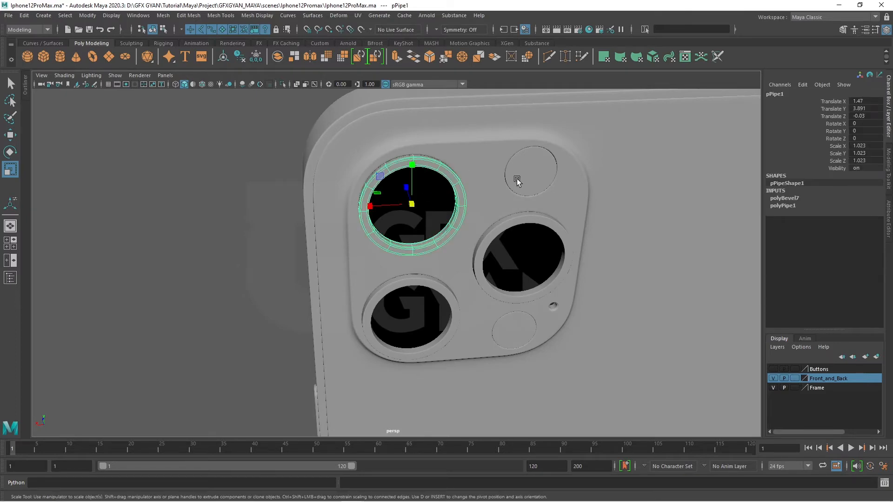
{"action": "left_click", "coordinate": [526, 170]}
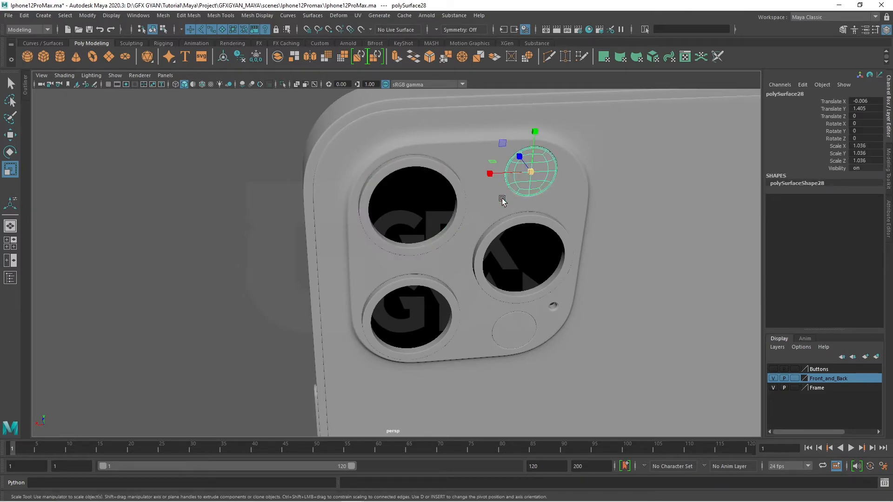
{"action": "key", "text": "space"}
{"action": "key", "text": "space"}
{"action": "scroll", "coordinate": [530, 293], "scroll_direction": "down", "scroll_amount": 5}
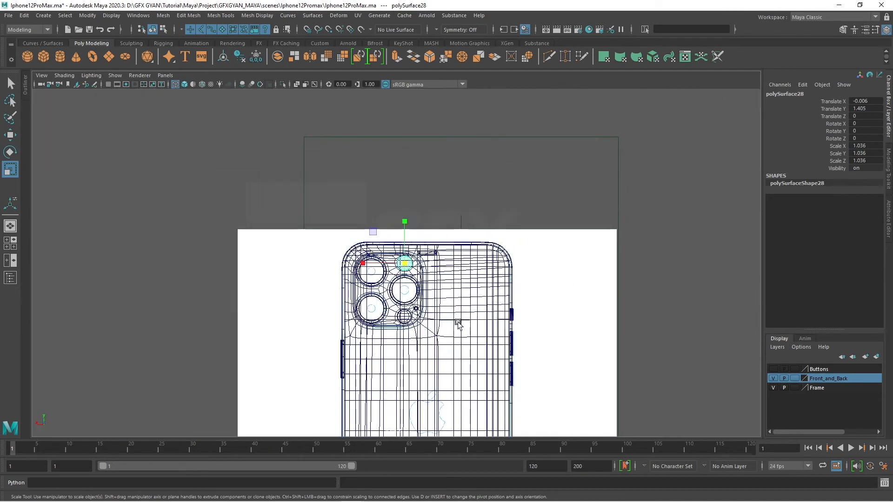
{"action": "scroll", "coordinate": [526, 272], "scroll_direction": "up", "scroll_amount": 1}
{"action": "scroll", "coordinate": [525, 272], "scroll_direction": "up", "scroll_amount": 8}
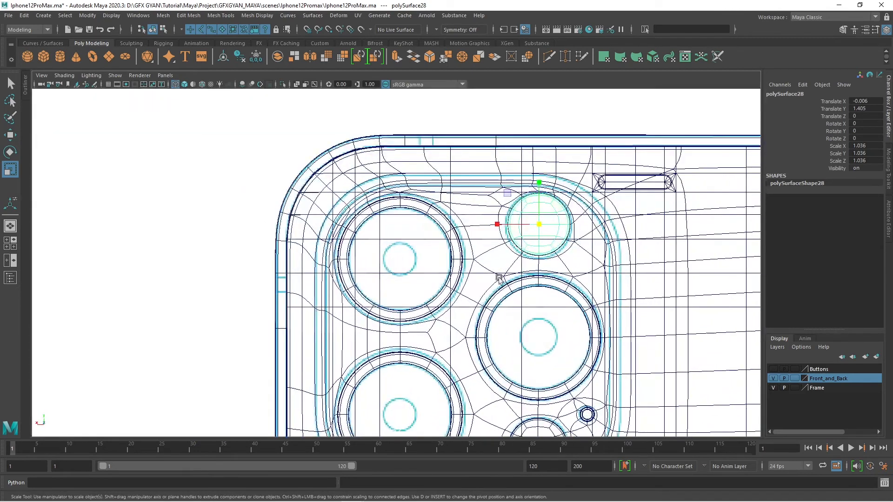
{"action": "key", "text": "w"}
{"action": "left_click", "coordinate": [496, 225]}
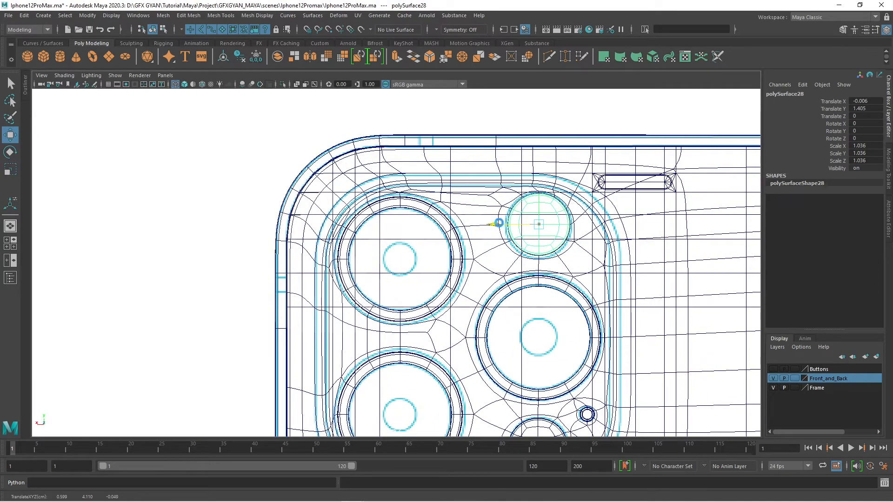
{"action": "mouse_move", "coordinate": [499, 223]}
{"action": "left_mouse_down", "text": "shift"}
{"action": "mouse_move", "coordinate": [350, 228]}
{"action": "mouse_move", "coordinate": [361, 231]}
{"action": "left_mouse_up", "text": "shift"}
{"action": "left_click_drag", "start_coordinate": [398, 177], "coordinate": [398, 213]}
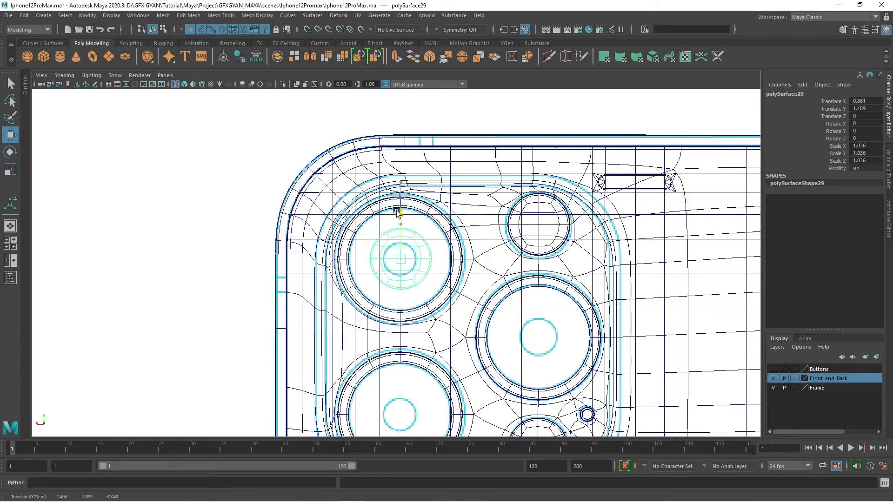
{"action": "key", "text": "r"}
{"action": "left_click_drag", "start_coordinate": [401, 259], "coordinate": [429, 261]}
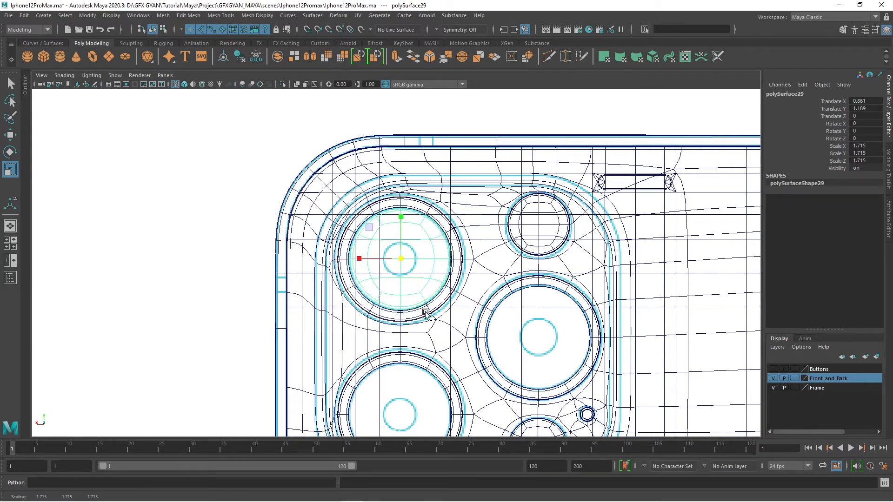
Duplicate the enlarged cap straight down into the lower outer lens hole, at a Translate Y of 0.202
{"action": "middle_click_drag", "start_coordinate": [425, 313], "coordinate": [429, 263], "text": "alt"}
{"action": "key", "text": "w"}
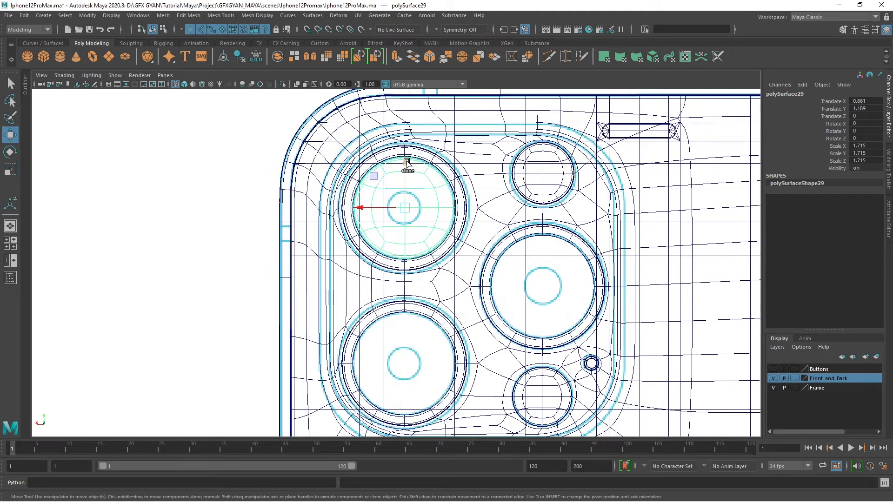
{"action": "left_click_drag", "start_coordinate": [406, 163], "coordinate": [405, 318], "text": "shift"}
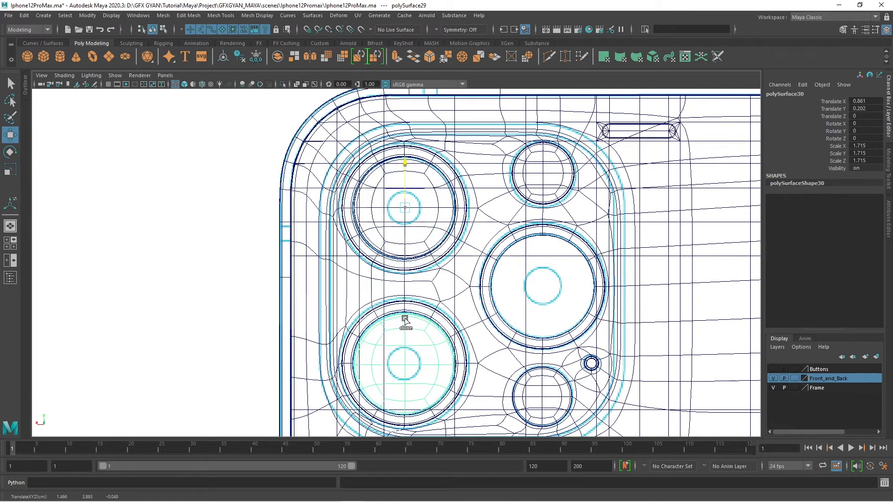
Select both large caps in the perspective view and move them outward to a Translate Z of -0.052
{"action": "key", "text": "space"}
{"action": "key", "text": "space"}
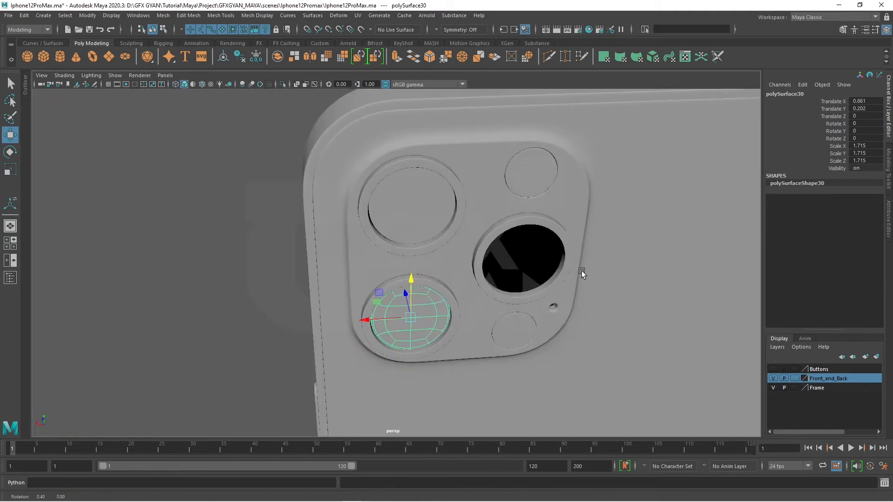
{"action": "left_click_drag", "start_coordinate": [581, 271], "coordinate": [404, 279], "text": "alt"}
{"action": "left_click", "coordinate": [364, 188], "text": "shift"}
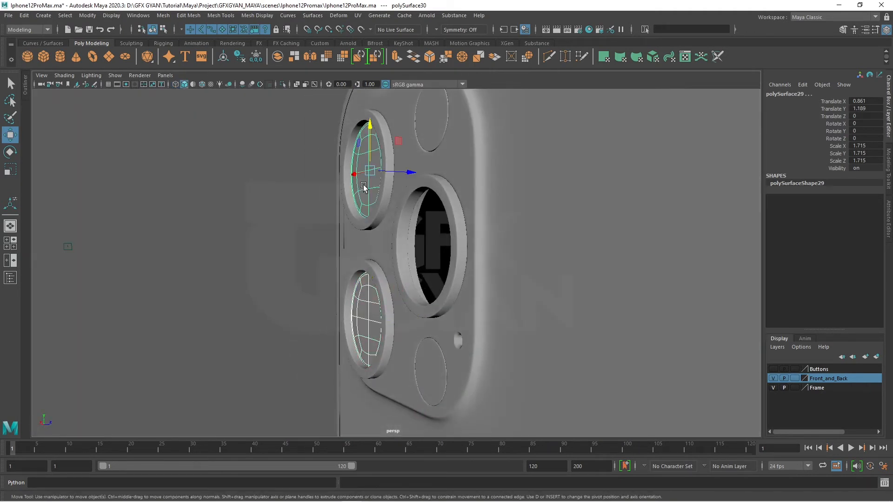
{"action": "left_click_drag", "start_coordinate": [411, 172], "coordinate": [404, 173]}
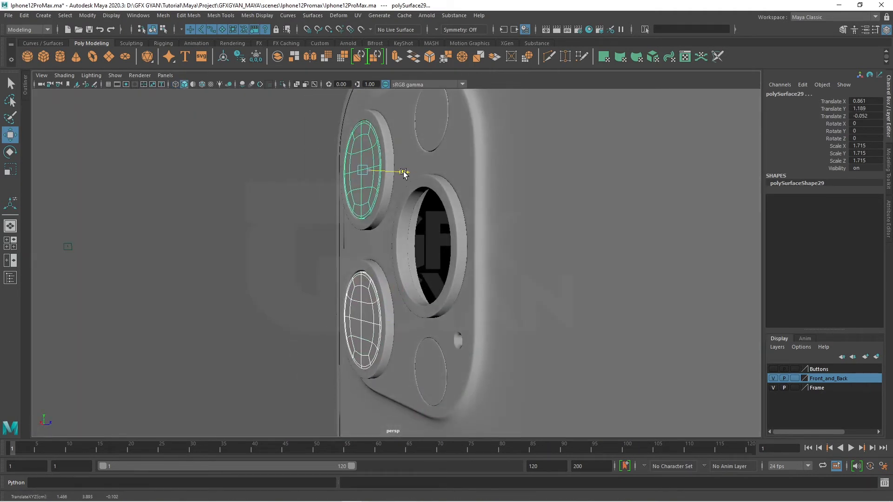
Fit the upper large cap inside its ring, shifting it to Translate X 0.864 and scaling it uniformly to 1.731
{"action": "left_click_drag", "start_coordinate": [405, 208], "coordinate": [456, 325], "text": "alt"}
{"action": "left_click_drag", "start_coordinate": [472, 294], "coordinate": [380, 202], "text": "alt"}
{"action": "left_click", "coordinate": [402, 192]}
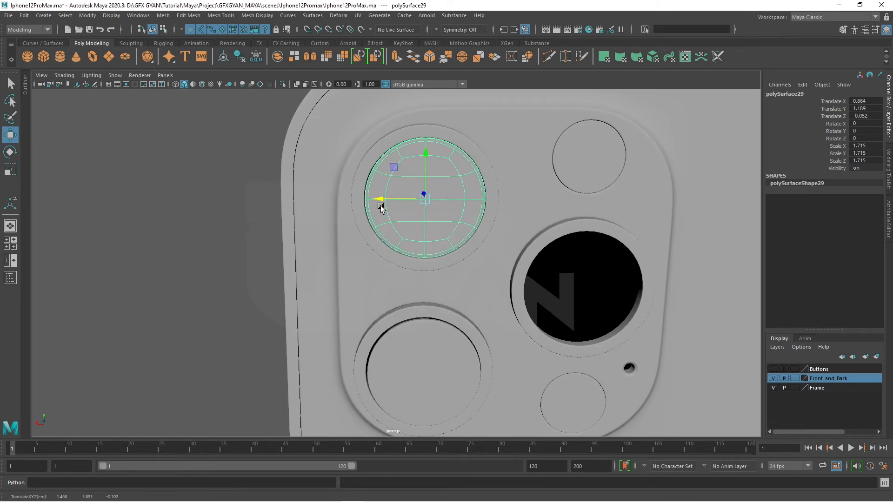
{"action": "scroll", "coordinate": [408, 249], "scroll_direction": "down", "scroll_amount": 2}
{"action": "scroll", "coordinate": [434, 251], "scroll_direction": "up", "scroll_amount": 4}
{"action": "left_click_drag", "start_coordinate": [456, 273], "coordinate": [480, 218], "text": "alt"}
{"action": "key", "text": "r"}
{"action": "key", "text": "w"}
Fit the lower large cap inside its ring at Translate Y 0.213, Z -0.057, with a uniform scale of 1.751
{"action": "left_click_drag", "start_coordinate": [518, 309], "coordinate": [458, 341], "text": "alt"}
{"action": "left_click", "coordinate": [453, 363]}
{"action": "key", "text": "r"}
{"action": "key", "text": "w"}
{"action": "scroll", "coordinate": [458, 339], "scroll_direction": "down", "scroll_amount": 4}
{"action": "left_click", "coordinate": [237, 337]}
{"action": "scroll", "coordinate": [238, 337], "scroll_direction": "down", "scroll_amount": 4}
{"action": "left_click_drag", "start_coordinate": [500, 297], "coordinate": [467, 291], "text": "alt"}
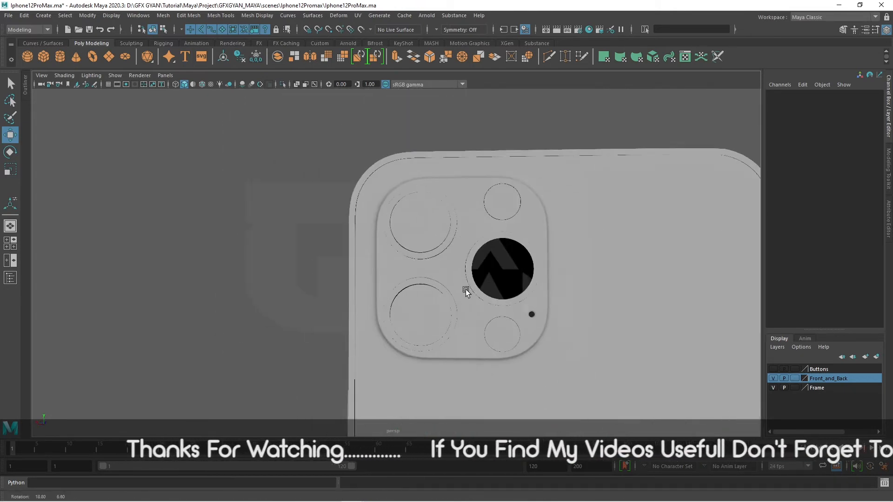
{"action": "scroll", "coordinate": [432, 374], "scroll_direction": "up", "scroll_amount": 3}
{"action": "left_click", "coordinate": [431, 374]}
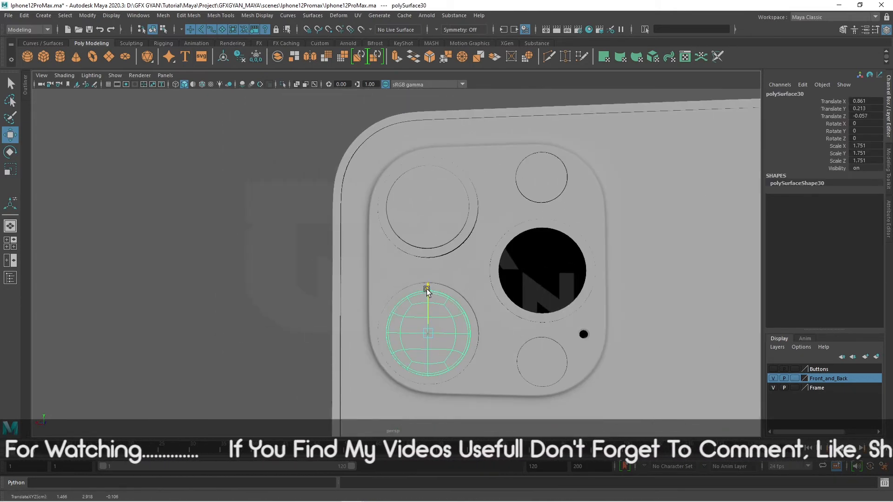
{"action": "left_click", "coordinate": [305, 295]}
{"action": "left_click_drag", "start_coordinate": [305, 294], "coordinate": [446, 321], "text": "alt"}
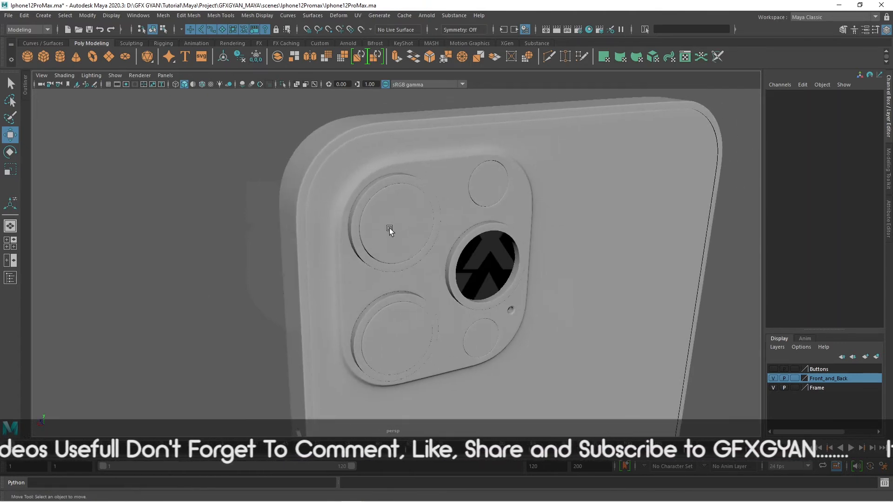
Duplicate the upper large cap into the third lens hole and align it at Translate X -0.004, Y 0.691
{"action": "left_click", "coordinate": [389, 228]}
{"action": "left_click_drag", "start_coordinate": [350, 232], "coordinate": [465, 216], "text": "shift"}
{"action": "left_click_drag", "start_coordinate": [491, 170], "coordinate": [488, 228]}
{"action": "scroll", "coordinate": [400, 294], "scroll_direction": "up", "scroll_amount": 5}
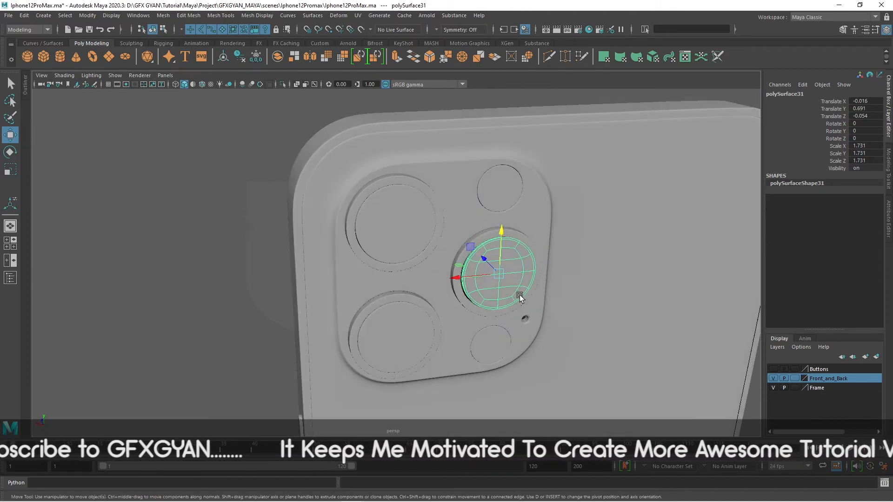
{"action": "left_click_drag", "start_coordinate": [402, 291], "coordinate": [402, 294]}
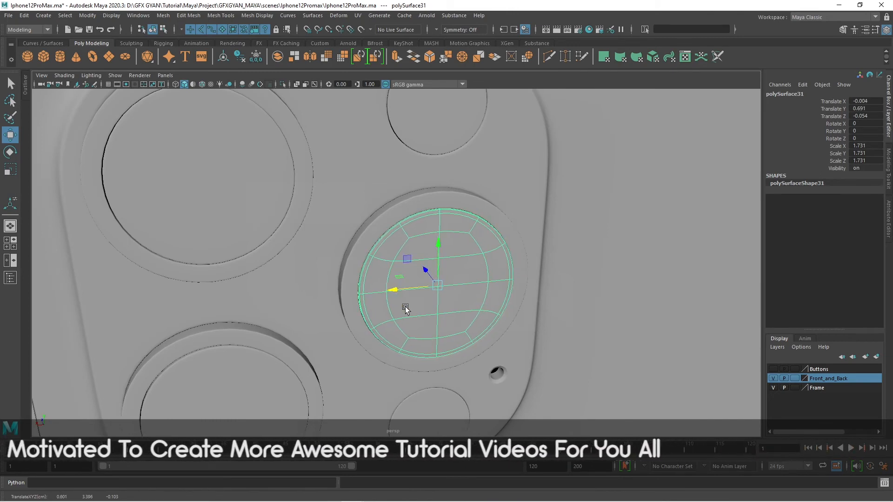
{"action": "scroll", "coordinate": [437, 341], "scroll_direction": "down", "scroll_amount": 5}
{"action": "left_click", "coordinate": [213, 335]}
Examine the camera module with its three large lens caps from several angles
{"action": "left_click_drag", "start_coordinate": [213, 335], "coordinate": [478, 300], "text": "alt"}
{"action": "scroll", "coordinate": [492, 302], "scroll_direction": "up", "scroll_amount": 5}
{"action": "scroll", "coordinate": [512, 296], "scroll_direction": "down", "scroll_amount": 5}
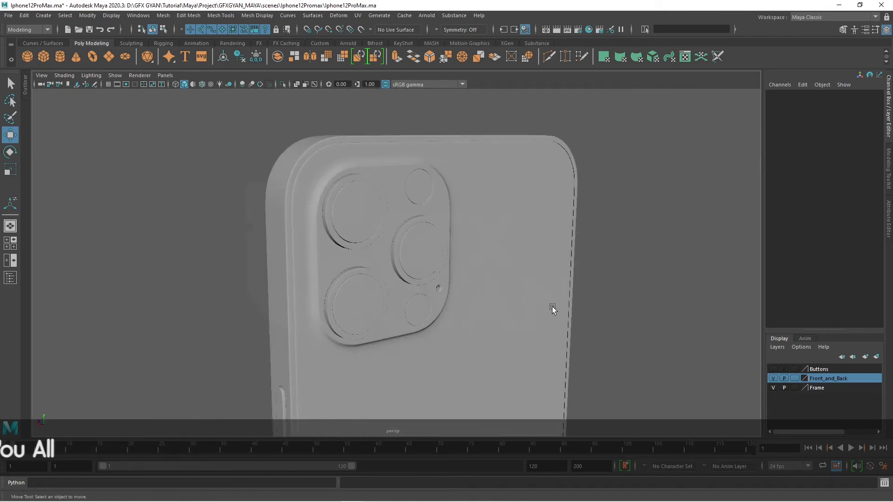
{"action": "left_click_drag", "start_coordinate": [552, 307], "coordinate": [490, 267], "text": "alt"}
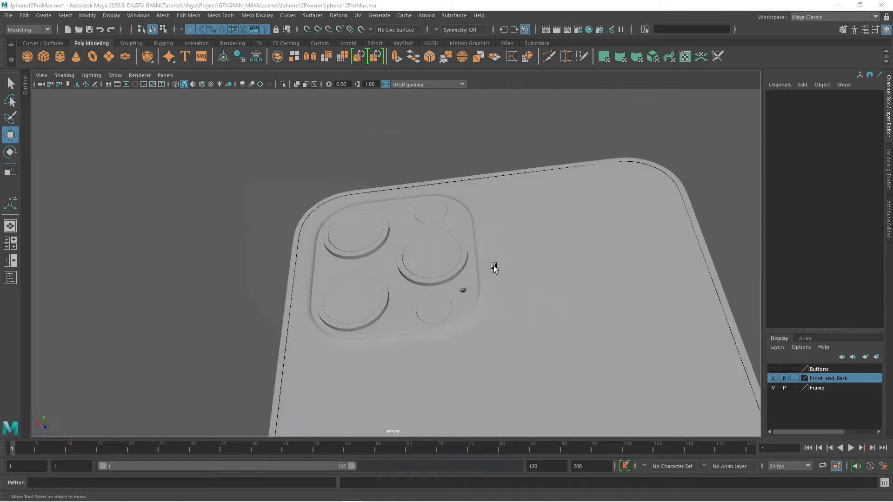
{"action": "key", "text": "alt+Tab"}
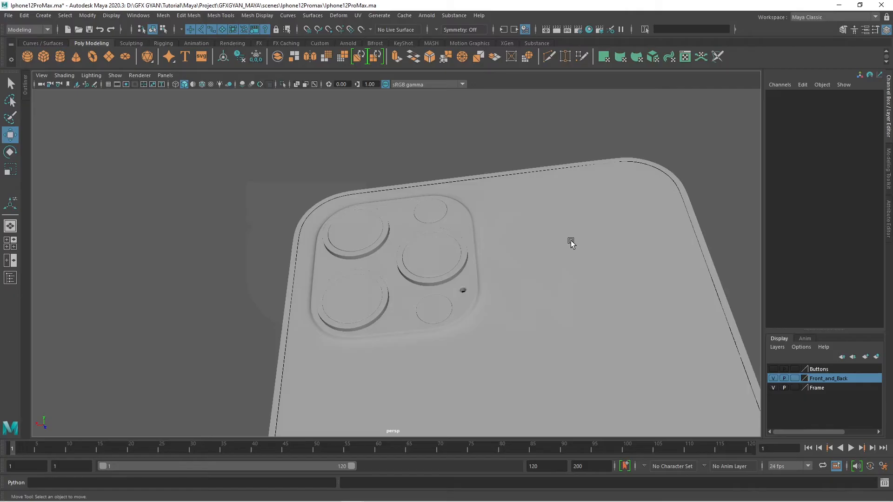
{"action": "left_click_drag", "start_coordinate": [570, 243], "coordinate": [342, 273], "text": "alt"}
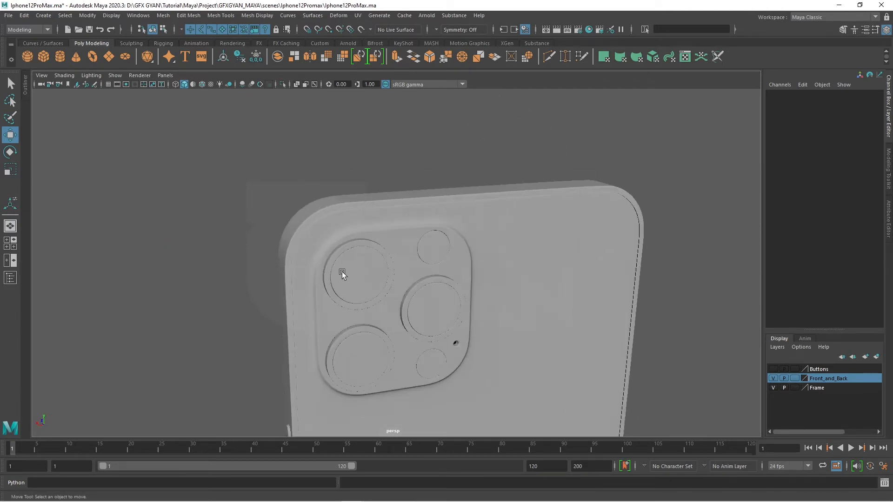
Select the three large lens caps and hide them
{"action": "left_click", "coordinate": [349, 278]}
{"action": "left_click", "coordinate": [352, 358], "text": "shift"}
{"action": "left_click", "coordinate": [445, 317], "text": "shift"}
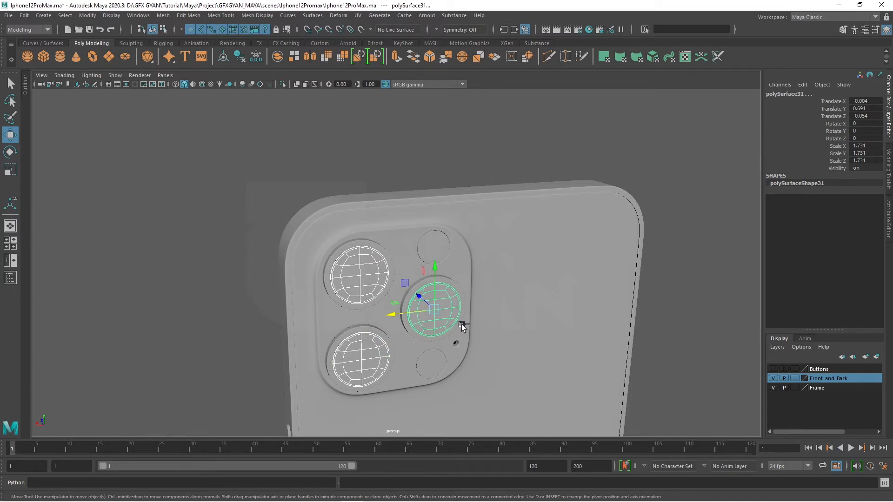
{"action": "key", "text": "ctrl+h"}
Turn off the smooth preview on the phone's back body and isolate it in the perspective view
{"action": "scroll", "coordinate": [432, 342], "scroll_direction": "up", "scroll_amount": 3}
{"action": "left_click_drag", "start_coordinate": [432, 343], "coordinate": [409, 284], "text": "alt"}
{"action": "left_click", "coordinate": [407, 280]}
{"action": "left_click_drag", "start_coordinate": [342, 310], "coordinate": [428, 289], "text": "alt"}
{"action": "key", "text": "3"}
{"action": "left_click", "coordinate": [414, 320]}
{"action": "mouse_move", "coordinate": [415, 320]}
{"action": "left_mouse_down", "text": "alt"}
{"action": "mouse_move", "coordinate": [435, 320]}
{"action": "mouse_move", "coordinate": [395, 326]}
{"action": "mouse_move", "coordinate": [431, 318]}
{"action": "left_mouse_up", "text": "alt"}
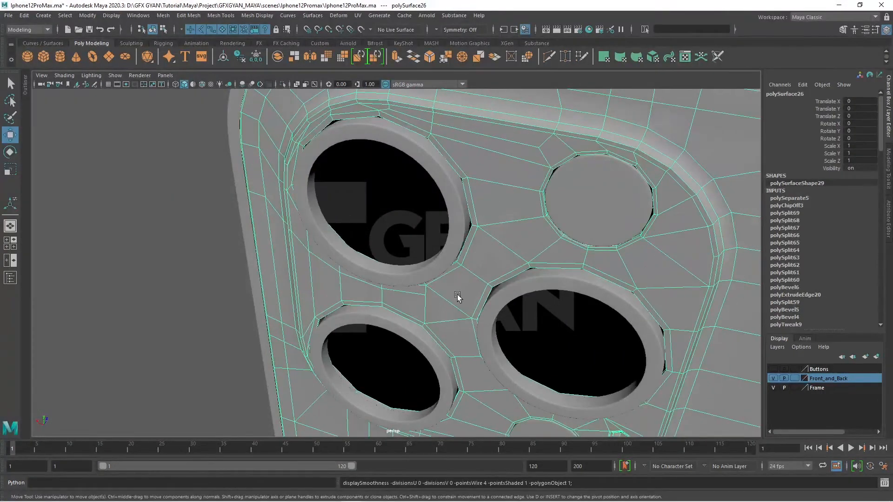
{"action": "key", "text": "ctrl+1"}
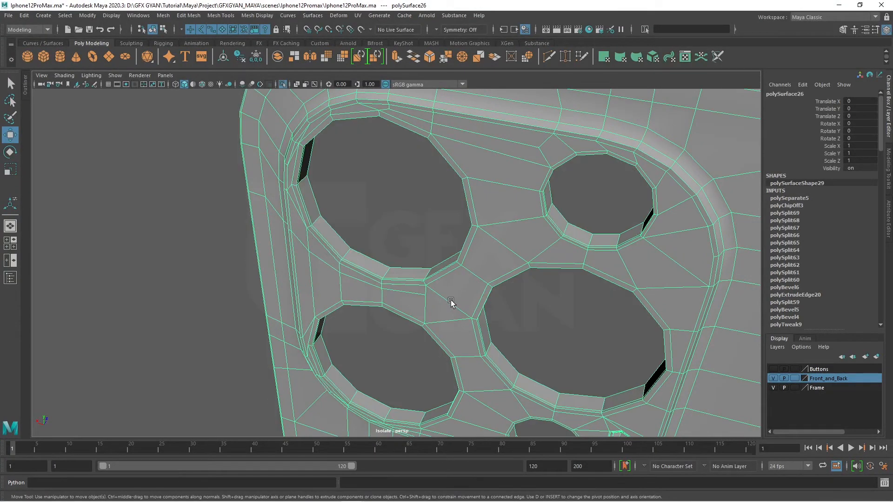
Extrude the inner border edge loops of the three large lens holes with a Local Translate Z of 0.0187
{"action": "right_click_drag", "start_coordinate": [451, 300], "coordinate": [451, 212]}
{"action": "double_click", "coordinate": [394, 268]}
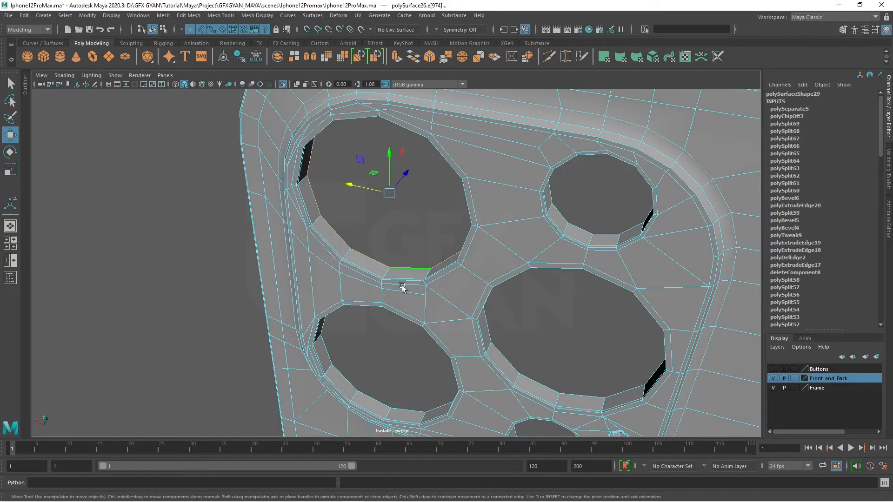
{"action": "left_click_drag", "start_coordinate": [380, 357], "coordinate": [353, 363], "text": "alt"}
{"action": "double_click", "coordinate": [342, 363], "text": "shift"}
{"action": "middle_click_drag", "start_coordinate": [425, 392], "coordinate": [432, 285], "text": "alt"}
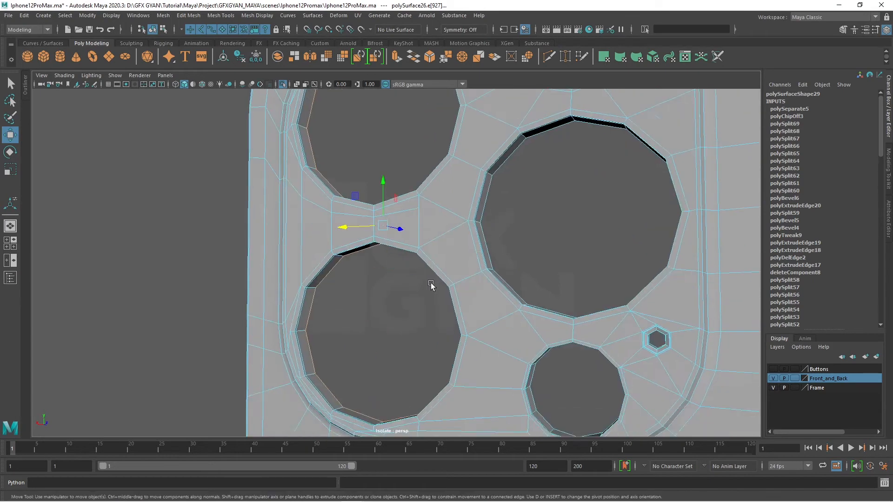
{"action": "scroll", "coordinate": [432, 285], "scroll_direction": "down", "scroll_amount": 3}
{"action": "left_click_drag", "start_coordinate": [432, 285], "coordinate": [454, 312], "text": "alt"}
{"action": "double_click", "coordinate": [485, 199], "text": "shift"}
{"action": "middle_click_drag", "start_coordinate": [541, 310], "coordinate": [524, 340], "text": "alt"}
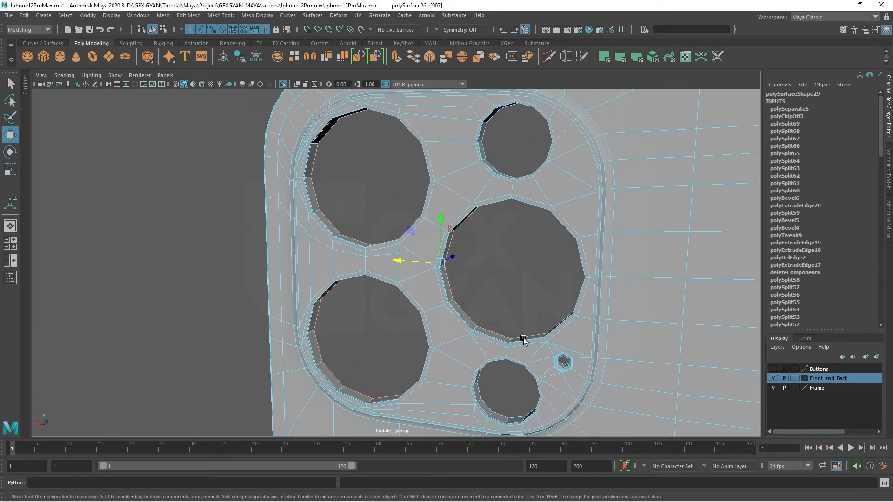
{"action": "left_click_drag", "start_coordinate": [501, 322], "coordinate": [482, 328], "text": "alt"}
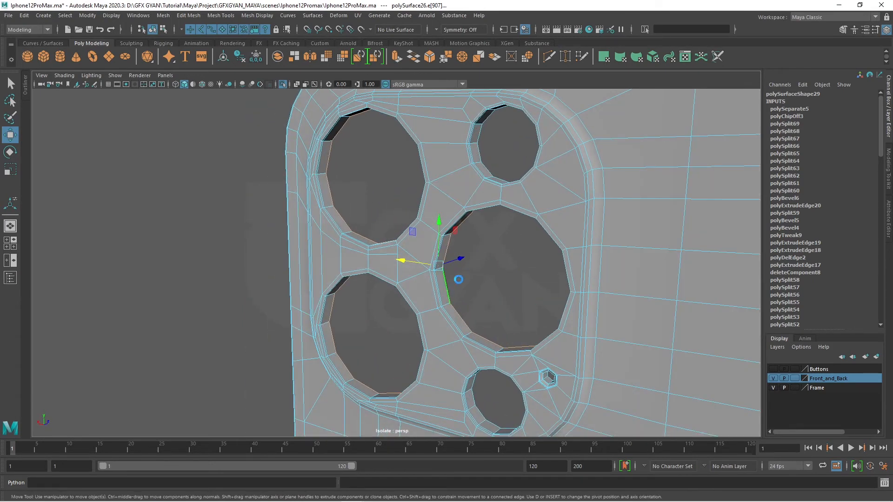
{"action": "key", "text": "ctrl+e"}
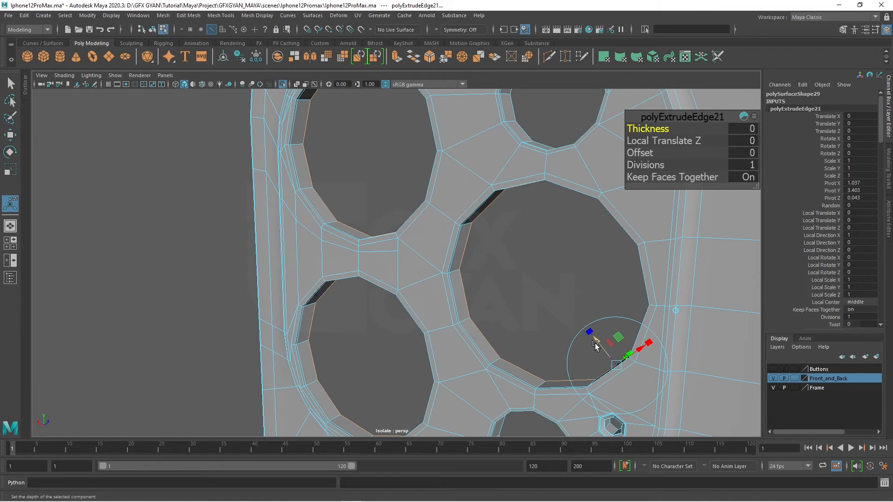
{"action": "left_click_drag", "start_coordinate": [595, 346], "coordinate": [592, 339]}
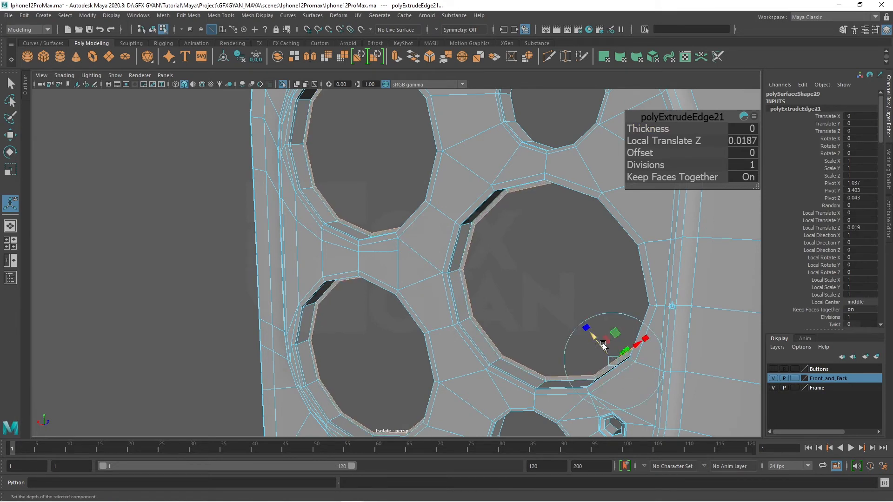
Extrude the same hole borders again toward their centres, with a Local Translate Y of 0.208
{"action": "key", "text": "ctrl+e"}
{"action": "left_click_drag", "start_coordinate": [600, 349], "coordinate": [582, 291]}
{"action": "left_click_drag", "start_coordinate": [582, 291], "coordinate": [547, 358], "text": "alt"}
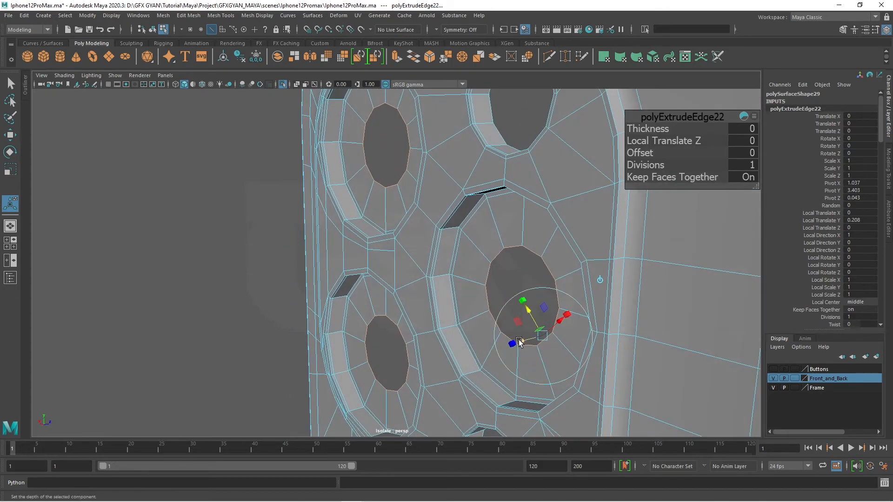
Extrude the narrowed opening edges of the three lens holes once more and return the back body to object mode
{"action": "key", "text": "ctrl+e"}
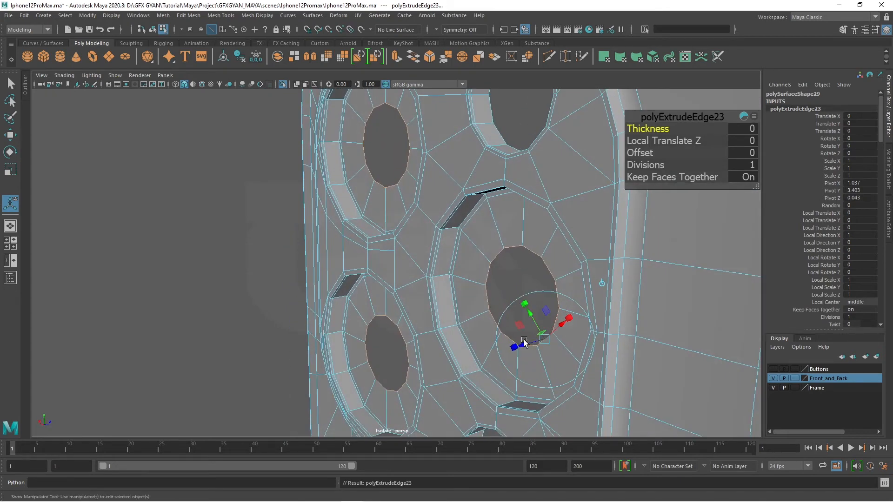
{"action": "left_click_drag", "start_coordinate": [521, 346], "coordinate": [545, 255]}
{"action": "right_click_drag", "start_coordinate": [540, 191], "coordinate": [575, 169]}
{"action": "left_click", "coordinate": [550, 234]}
{"action": "right_click_drag", "start_coordinate": [550, 234], "coordinate": [428, 297], "text": "alt"}
{"action": "middle_click_drag", "start_coordinate": [428, 297], "coordinate": [480, 327], "text": "alt"}
{"action": "left_click", "coordinate": [490, 263]}
{"action": "right_click_drag", "start_coordinate": [490, 263], "coordinate": [475, 298], "text": "alt"}
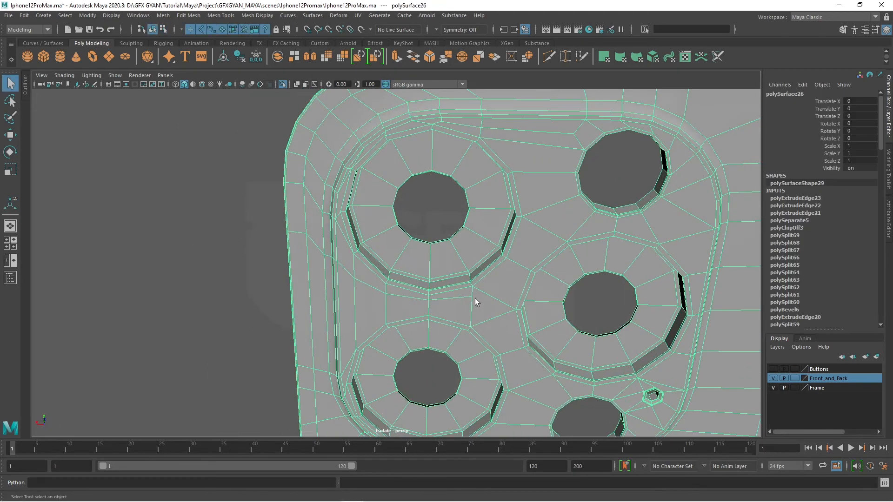
Check the stepped lens hole walls in smooth preview, and return the back body to its unsmoothed display
{"action": "key", "text": "3"}
{"action": "left_click", "coordinate": [438, 222]}
{"action": "right_click_drag", "start_coordinate": [438, 222], "coordinate": [419, 246], "text": "alt"}
{"action": "left_click_drag", "start_coordinate": [460, 260], "coordinate": [484, 264], "text": "alt"}
{"action": "left_click", "coordinate": [455, 245]}
{"action": "key", "text": "1"}
{"action": "right_click_drag", "start_coordinate": [456, 245], "coordinate": [504, 320], "text": "alt"}
Select the recess floor and inner opening edge loops of the three large lens holes
{"action": "left_click_drag", "start_coordinate": [504, 320], "coordinate": [497, 359], "text": "alt"}
{"action": "right_click_drag", "start_coordinate": [439, 230], "coordinate": [441, 206]}
{"action": "left_click", "coordinate": [440, 369]}
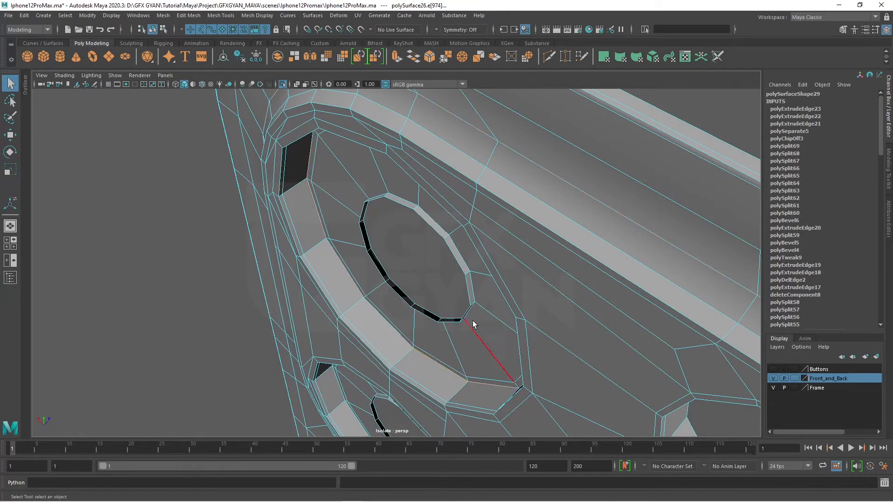
{"action": "double_click", "coordinate": [472, 289], "text": "shift"}
{"action": "middle_click_drag", "start_coordinate": [552, 415], "coordinate": [465, 122], "text": "alt"}
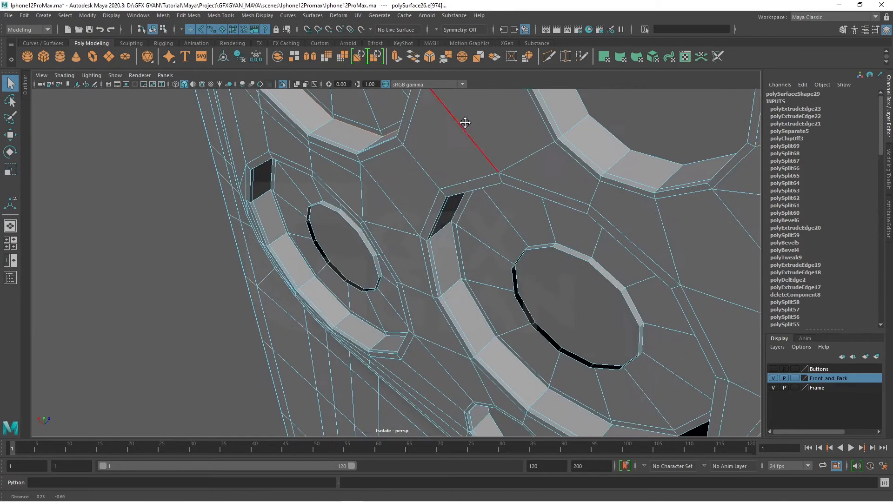
{"action": "right_click_drag", "start_coordinate": [464, 122], "coordinate": [508, 235], "text": "alt"}
{"action": "double_click", "coordinate": [471, 248], "text": "shift"}
{"action": "left_click_drag", "start_coordinate": [494, 229], "coordinate": [583, 217], "text": "alt"}
{"action": "double_click", "coordinate": [587, 122], "text": "shift"}
{"action": "left_click_drag", "start_coordinate": [581, 129], "coordinate": [355, 263], "text": "alt"}
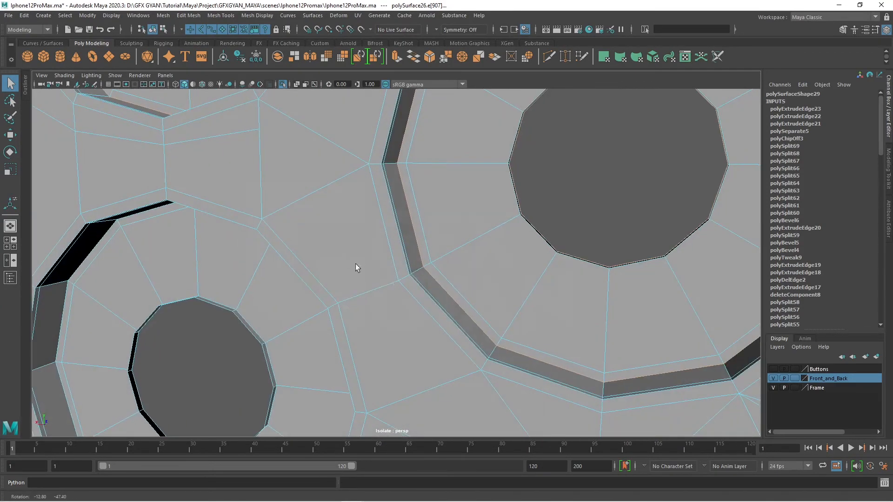
{"action": "double_click", "coordinate": [279, 362], "text": "shift"}
{"action": "left_click_drag", "start_coordinate": [241, 289], "coordinate": [357, 158], "text": "alt"}
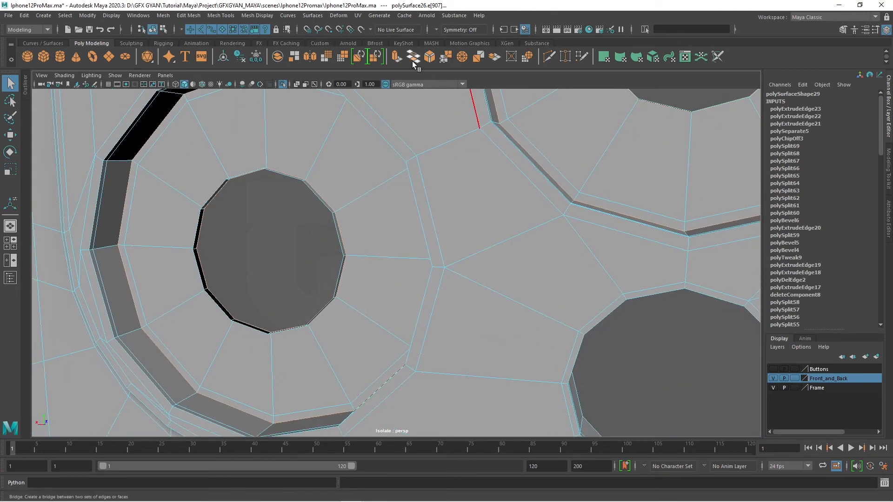
Bevel the selected lens hole edge loops with 2 segments and a fraction of 0.16, and show the body smoothed
{"action": "left_click", "coordinate": [429, 56]}
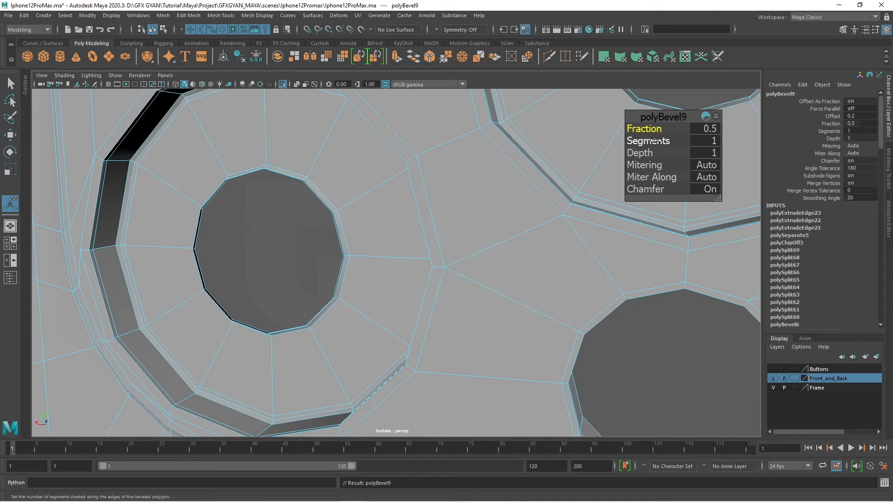
{"action": "left_click_drag", "start_coordinate": [655, 141], "coordinate": [623, 131]}
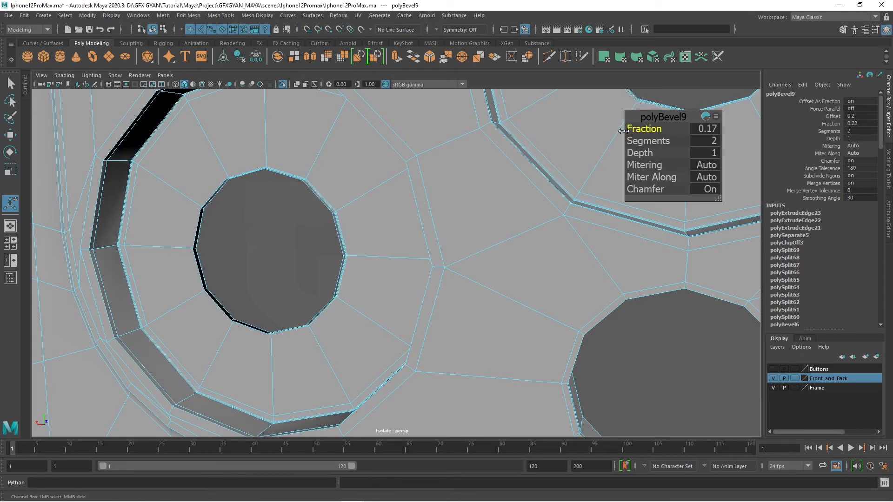
{"action": "right_click_drag", "start_coordinate": [438, 144], "coordinate": [466, 134]}
{"action": "key", "text": "3"}
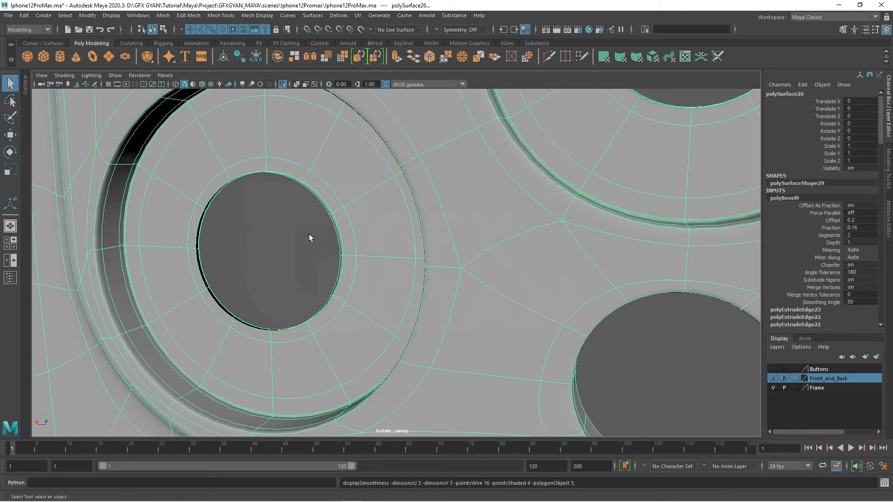
{"action": "left_click", "coordinate": [302, 261]}
{"action": "scroll", "coordinate": [302, 262], "scroll_direction": "down", "scroll_amount": 2}
{"action": "scroll", "coordinate": [404, 251], "scroll_direction": "down", "scroll_amount": 4}
{"action": "left_click_drag", "start_coordinate": [465, 261], "coordinate": [325, 238], "text": "alt"}
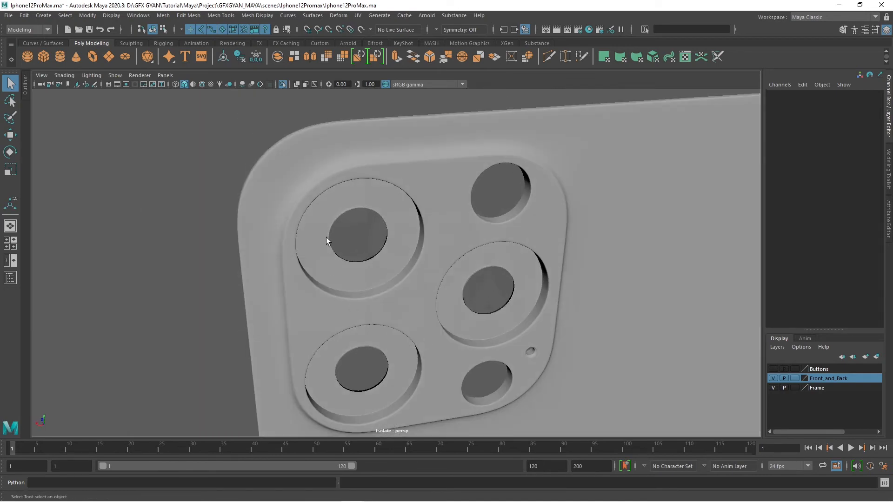
Create a polygon sphere of about 0.109 radius over the reference circle at the centre of the upper large lens hole
{"action": "left_click", "coordinate": [28, 54]}
{"action": "key", "text": "space"}
{"action": "key", "text": "space"}
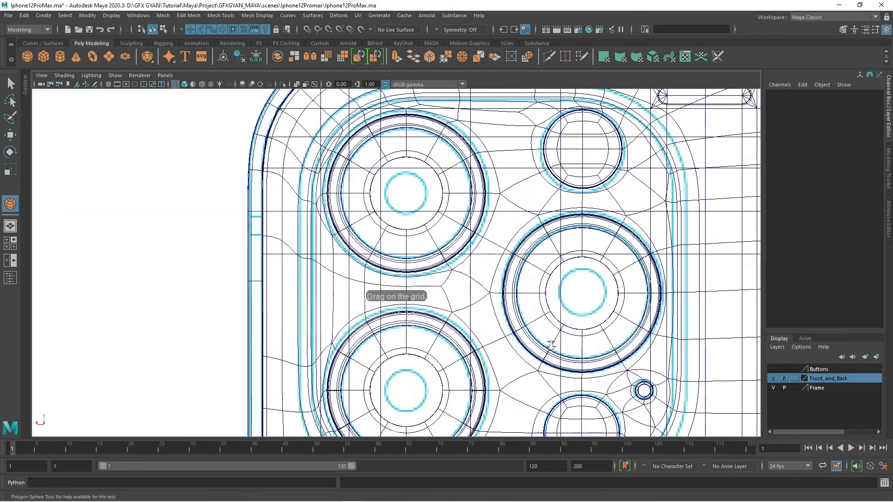
{"action": "middle_click_drag", "start_coordinate": [551, 345], "coordinate": [581, 363], "text": "alt"}
{"action": "scroll", "coordinate": [580, 361], "scroll_direction": "up", "scroll_amount": 5}
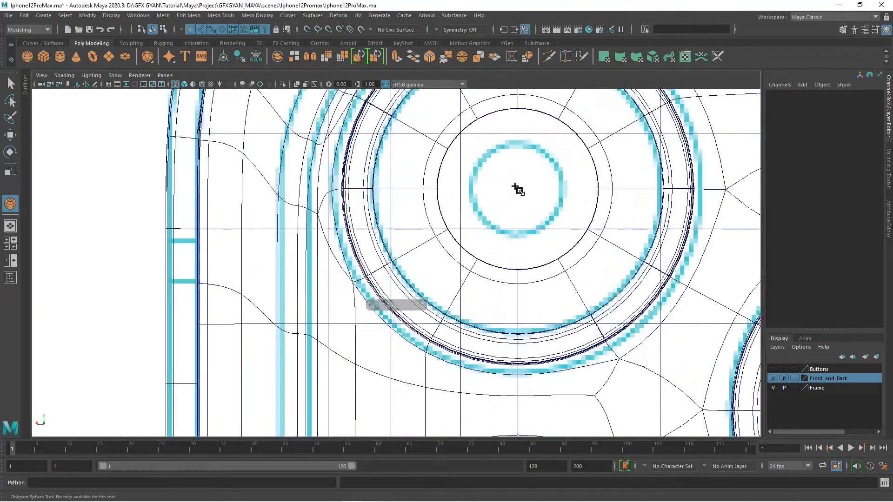
{"action": "left_click_drag", "start_coordinate": [515, 187], "coordinate": [564, 201]}
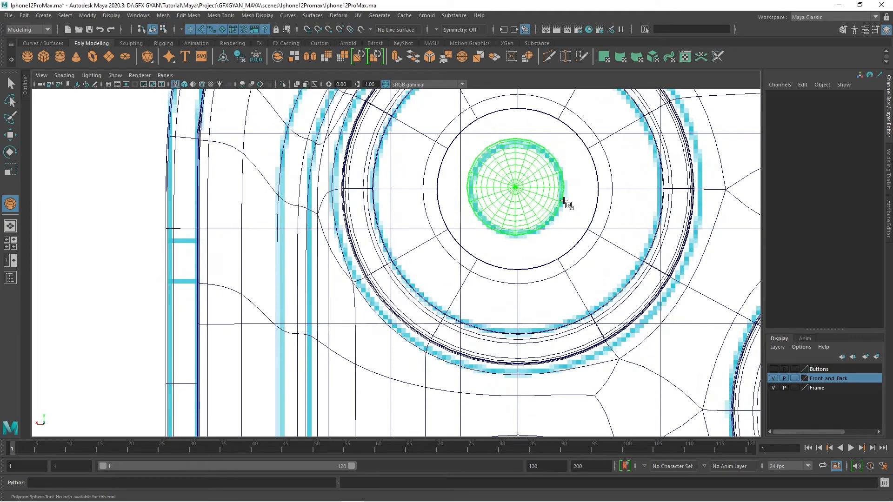
{"action": "left_click_drag", "start_coordinate": [564, 202], "coordinate": [563, 199]}
Set the sphere's axis and height subdivisions to 12
{"action": "key", "text": "space"}
{"action": "key", "text": "space"}
{"action": "mouse_move", "coordinate": [608, 225]}
{"action": "left_mouse_down", "text": "alt"}
{"action": "mouse_move", "coordinate": [445, 247]}
{"action": "mouse_move", "coordinate": [455, 278]}
{"action": "left_mouse_up", "text": "alt"}
{"action": "scroll", "coordinate": [455, 278], "scroll_direction": "up", "scroll_amount": 2}
{"action": "middle_click_drag", "start_coordinate": [456, 278], "coordinate": [530, 343], "text": "alt"}
{"action": "scroll", "coordinate": [530, 343], "scroll_direction": "up", "scroll_amount": 3}
{"action": "scroll", "coordinate": [530, 343], "scroll_direction": "up", "scroll_amount": 2}
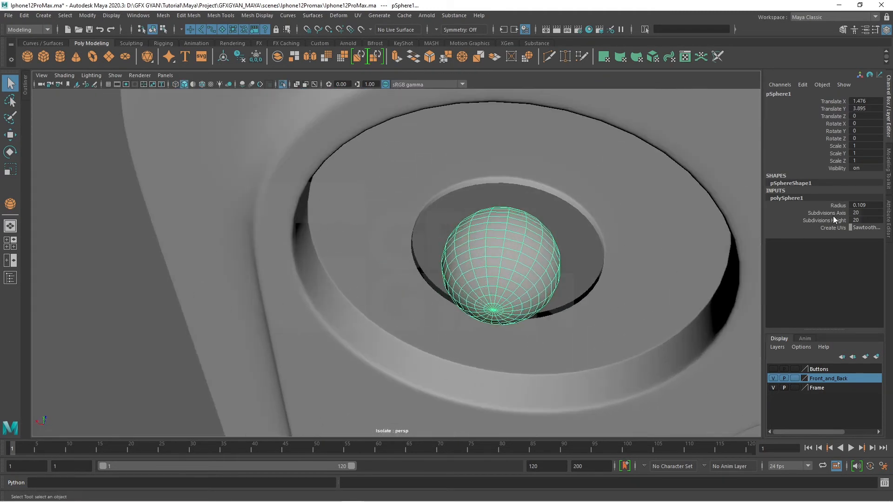
{"action": "left_click", "coordinate": [834, 213]}
{"action": "left_click", "coordinate": [833, 220], "text": "shift"}
{"action": "middle_click_drag", "start_coordinate": [658, 338], "coordinate": [619, 330]}
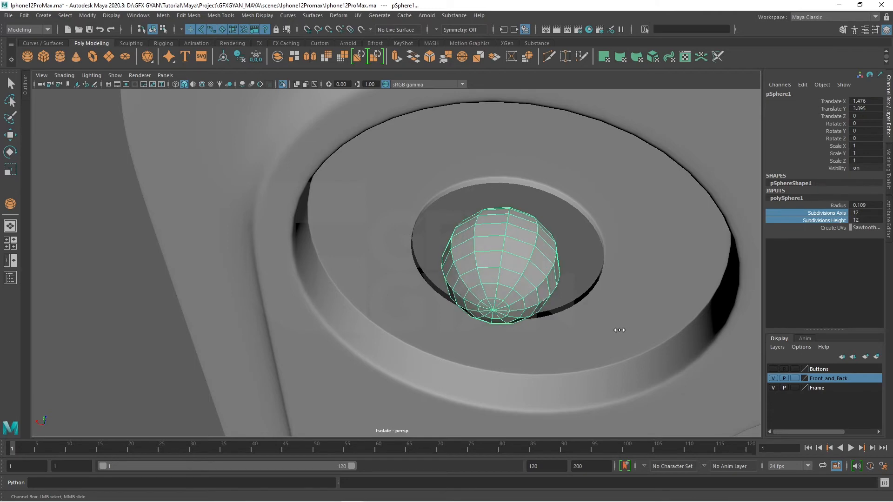
Delete the half of the sphere's faces that points into the phone, and return to object mode
{"action": "left_click_drag", "start_coordinate": [528, 329], "coordinate": [488, 302], "text": "alt"}
{"action": "right_click_drag", "start_coordinate": [497, 298], "coordinate": [491, 204]}
{"action": "left_click_drag", "start_coordinate": [496, 305], "coordinate": [515, 266], "text": "alt"}
{"action": "mouse_move", "coordinate": [516, 265]}
{"action": "right_mouse_down"}
{"action": "mouse_move", "coordinate": [516, 251]}
{"action": "mouse_move", "coordinate": [518, 263]}
{"action": "right_mouse_up"}
{"action": "key", "text": "space"}
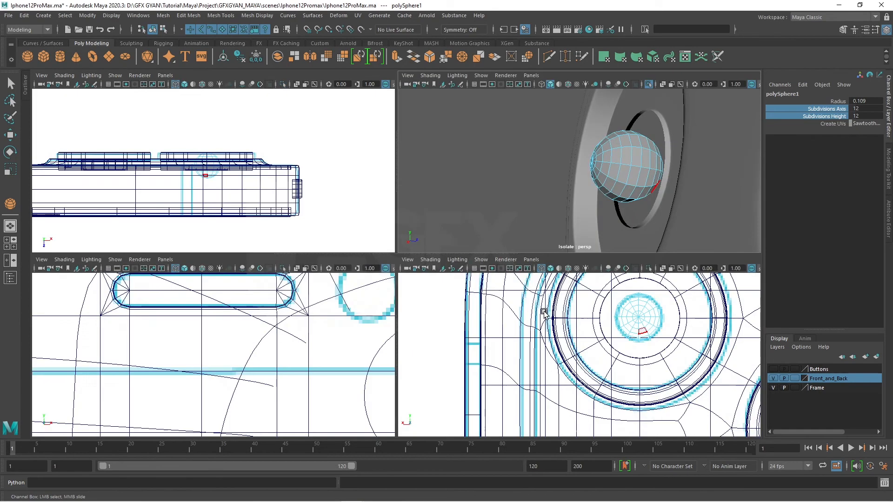
{"action": "key", "text": "space"}
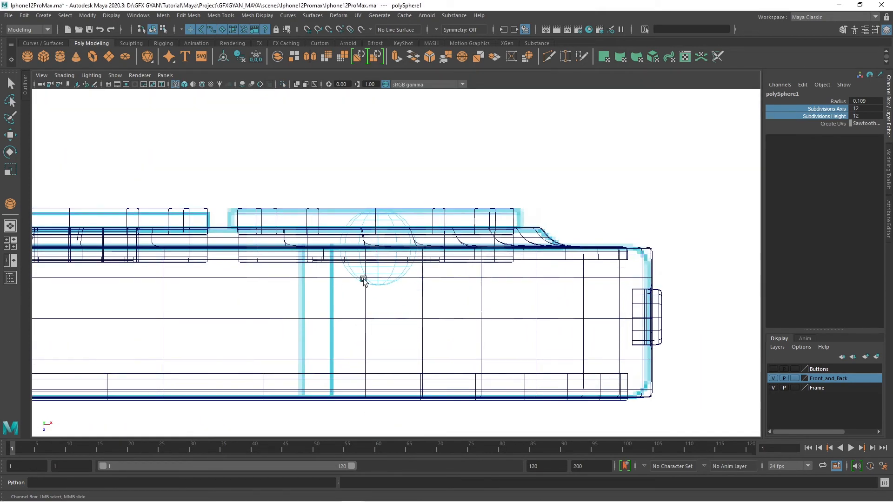
{"action": "left_click_drag", "start_coordinate": [312, 252], "coordinate": [421, 290]}
{"action": "key", "text": "space"}
{"action": "key", "text": "space"}
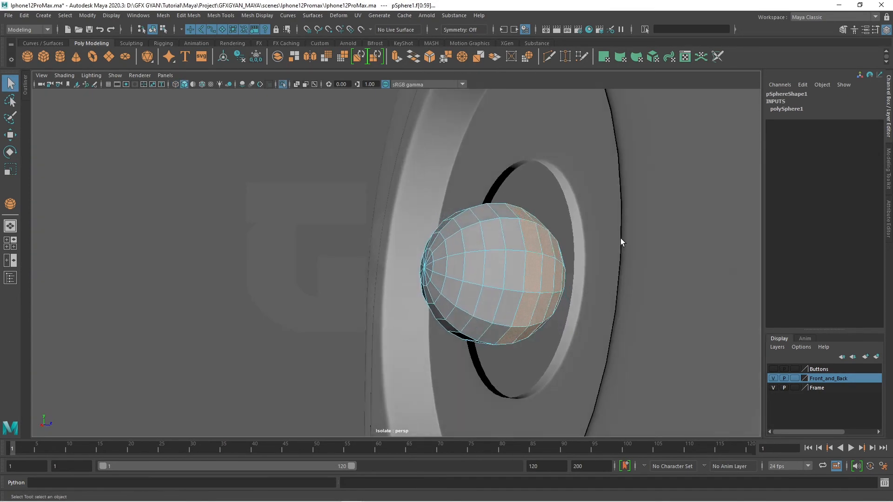
{"action": "key", "text": "Delete"}
{"action": "left_click_drag", "start_coordinate": [548, 261], "coordinate": [454, 278], "text": "alt"}
{"action": "right_click_drag", "start_coordinate": [455, 278], "coordinate": [498, 238]}
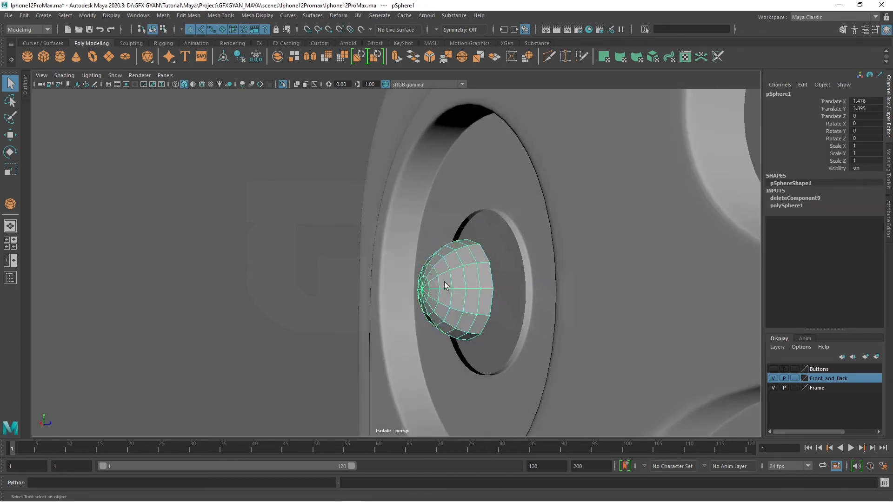
Flatten the half sphere along its depth to a Scale Z of 0.549
{"action": "key", "text": "r"}
{"action": "left_click_drag", "start_coordinate": [450, 290], "coordinate": [461, 339]}
{"action": "key", "text": "ctrl+z"}
{"action": "left_click_drag", "start_coordinate": [505, 305], "coordinate": [460, 252]}
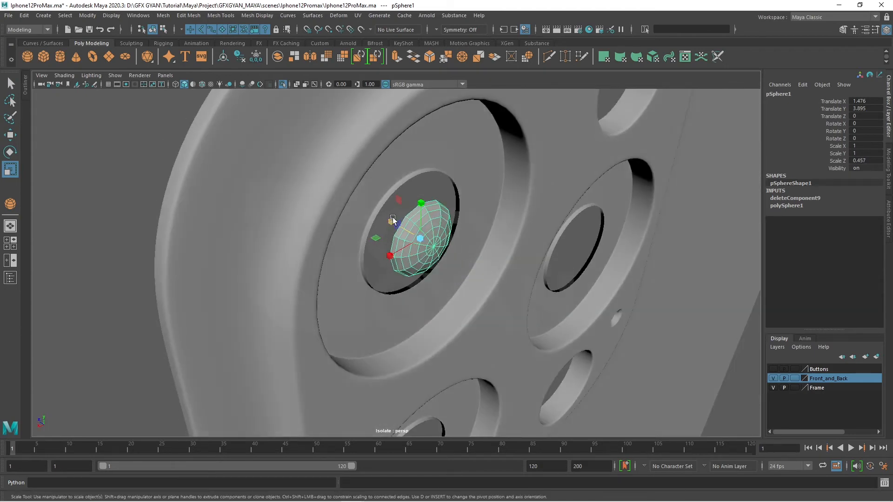
{"action": "left_click_drag", "start_coordinate": [393, 220], "coordinate": [385, 216]}
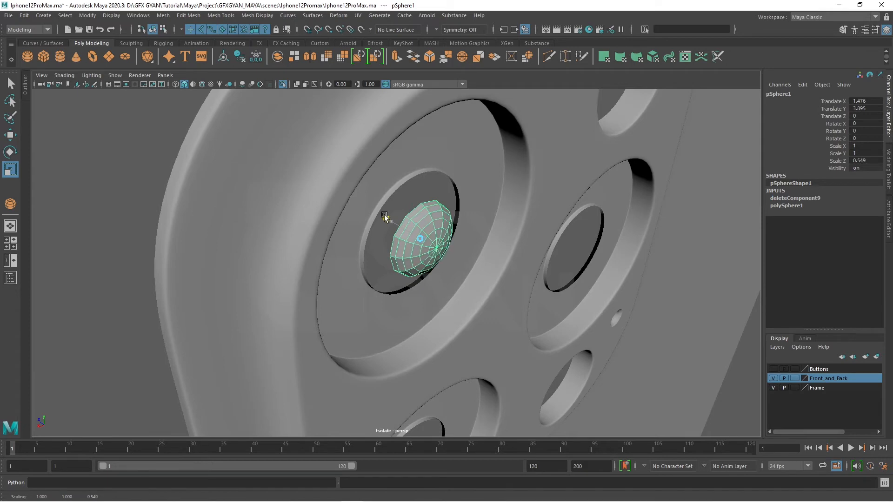
Extrude the half sphere's open border edge loop outward and slightly forward into a sloped ring, and return to object mode
{"action": "left_click_drag", "start_coordinate": [578, 296], "coordinate": [432, 304], "text": "alt"}
{"action": "right_click_drag", "start_coordinate": [433, 304], "coordinate": [482, 225], "text": "alt"}
{"action": "double_click", "coordinate": [480, 232]}
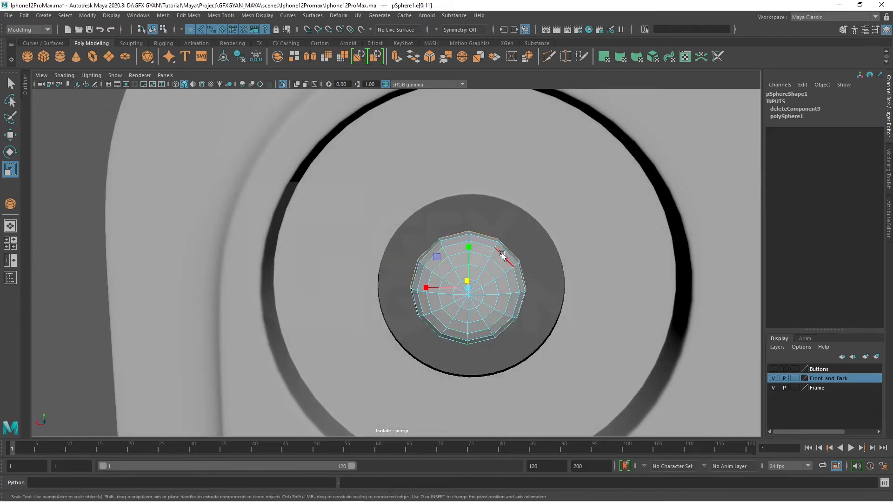
{"action": "key", "text": "t"}
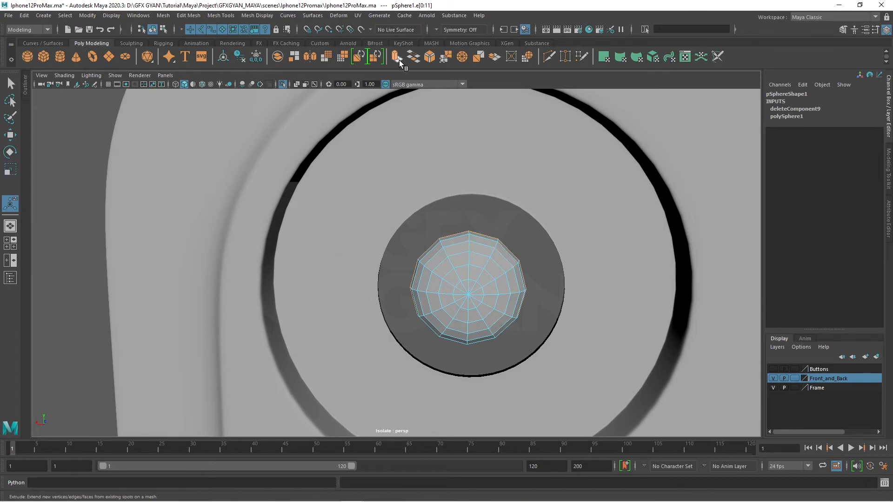
{"action": "left_click", "coordinate": [398, 58]}
{"action": "left_click_drag", "start_coordinate": [409, 353], "coordinate": [471, 373]}
{"action": "left_click_drag", "start_coordinate": [329, 372], "coordinate": [338, 372]}
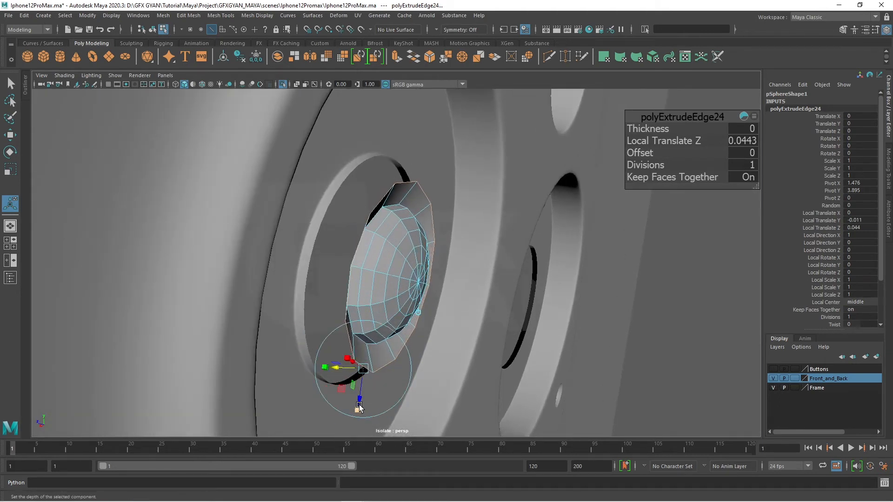
{"action": "mouse_move", "coordinate": [359, 407]}
{"action": "left_mouse_down"}
{"action": "mouse_move", "coordinate": [357, 422]}
{"action": "mouse_move", "coordinate": [356, 411]}
{"action": "left_mouse_up"}
{"action": "key", "text": "q"}
{"action": "key", "text": "F8"}
Push the lens dome into the upper lens hole, to a Translate Z of 0.059
{"action": "left_click", "coordinate": [346, 152]}
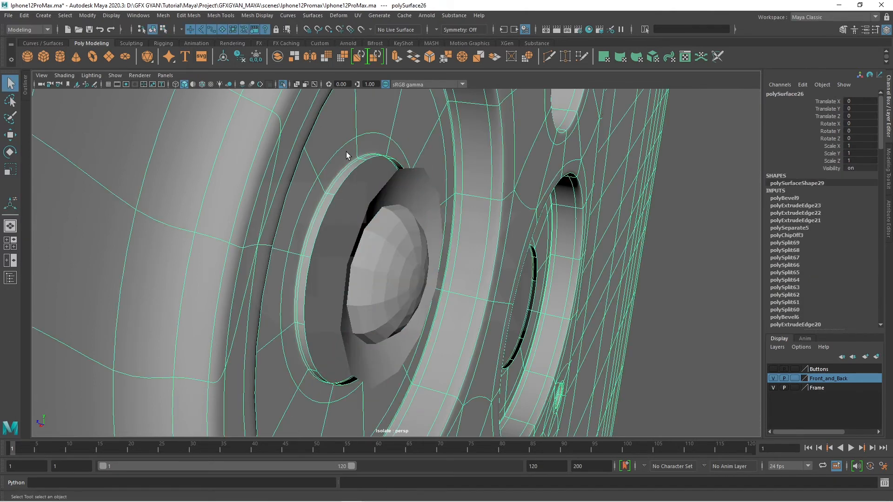
{"action": "left_click", "coordinate": [400, 260]}
{"action": "key", "text": "w"}
{"action": "left_click_drag", "start_coordinate": [365, 293], "coordinate": [466, 309]}
{"action": "key", "text": "4"}
{"action": "right_click_drag", "start_coordinate": [615, 309], "coordinate": [502, 302], "text": "alt"}
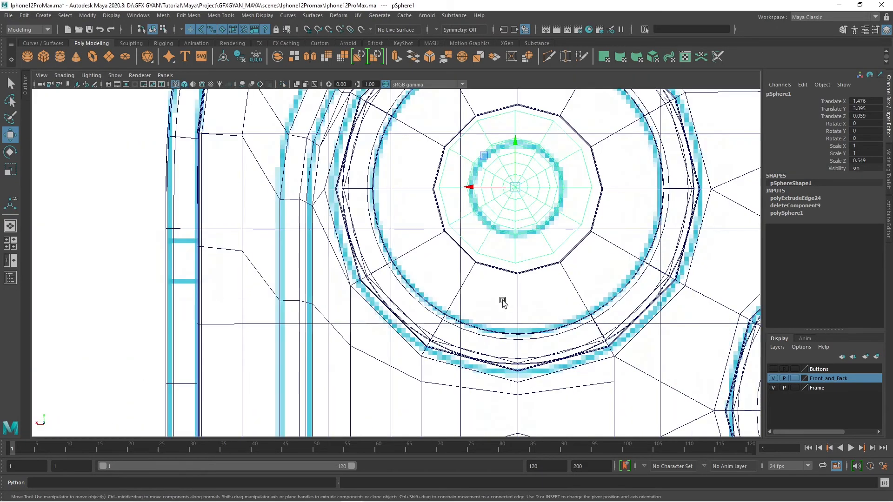
Centre the dome in the hole at Translate X 1.474 and Translate Z 0.054, and show the back body unsmoothed
{"action": "left_click_drag", "start_coordinate": [468, 190], "coordinate": [470, 185]}
{"action": "key", "text": "5"}
{"action": "key", "text": "ctrl+1"}
{"action": "right_click_drag", "start_coordinate": [470, 185], "coordinate": [589, 274], "text": "alt"}
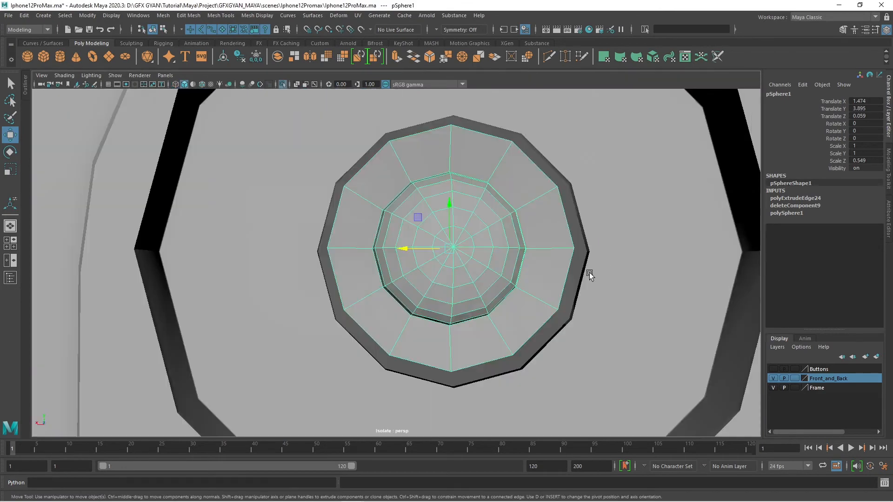
{"action": "mouse_move", "coordinate": [590, 275]}
{"action": "left_mouse_down", "text": "alt"}
{"action": "mouse_move", "coordinate": [580, 303]}
{"action": "mouse_move", "coordinate": [592, 355]}
{"action": "mouse_move", "coordinate": [463, 314]}
{"action": "mouse_move", "coordinate": [493, 295]}
{"action": "left_mouse_up", "text": "alt"}
{"action": "left_click", "coordinate": [588, 304], "text": "shift"}
{"action": "left_click_drag", "start_coordinate": [587, 305], "coordinate": [615, 331], "text": "alt"}
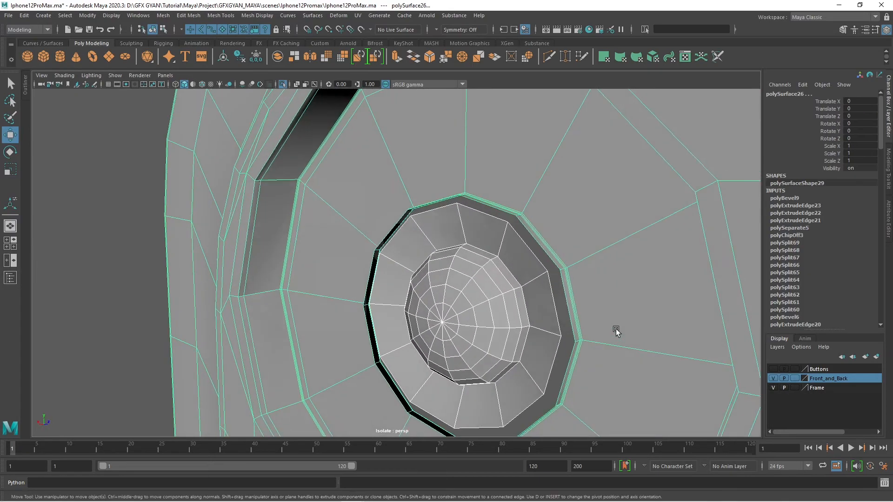
Duplicate the lens dome straight down into the lower large lens hole, at Translate Y 2.914
{"action": "right_click_drag", "start_coordinate": [615, 331], "coordinate": [550, 356], "text": "alt"}
{"action": "middle_click_drag", "start_coordinate": [551, 356], "coordinate": [576, 187], "text": "alt"}
{"action": "right_click_drag", "start_coordinate": [535, 193], "coordinate": [539, 248], "text": "alt"}
{"action": "left_click_drag", "start_coordinate": [540, 248], "coordinate": [558, 246], "text": "alt"}
{"action": "middle_click_drag", "start_coordinate": [558, 246], "coordinate": [591, 174], "text": "alt"}
{"action": "right_click_drag", "start_coordinate": [590, 175], "coordinate": [539, 178], "text": "alt"}
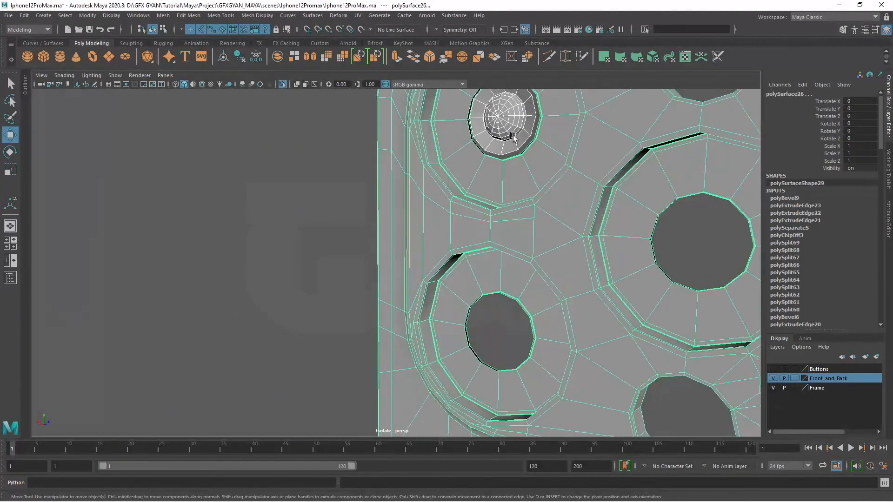
{"action": "left_click", "coordinate": [510, 133]}
{"action": "key", "text": "space"}
{"action": "key", "text": "space"}
{"action": "middle_click_drag", "start_coordinate": [648, 361], "coordinate": [649, 355], "text": "alt"}
{"action": "scroll", "coordinate": [649, 356], "scroll_direction": "down", "scroll_amount": 11}
{"action": "scroll", "coordinate": [488, 324], "scroll_direction": "up", "scroll_amount": 5}
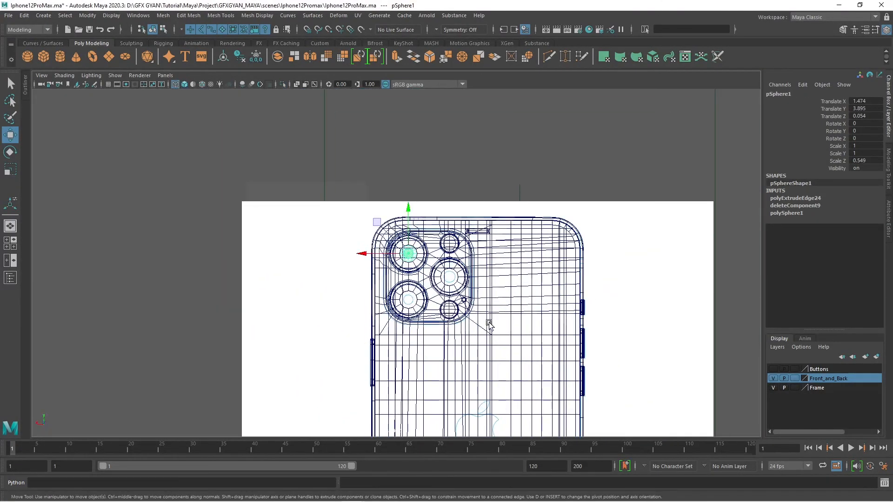
{"action": "left_click_drag", "start_coordinate": [430, 195], "coordinate": [437, 316], "text": "shift"}
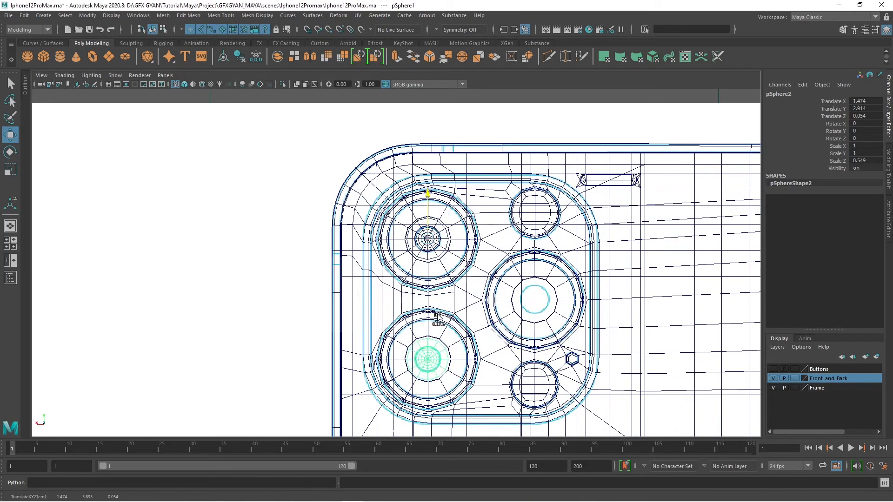
Duplicate the lower dome into the third large lens hole, at Translate X 0.606 and Translate Y 3.403
{"action": "left_click_drag", "start_coordinate": [393, 358], "coordinate": [490, 371], "text": "shift"}
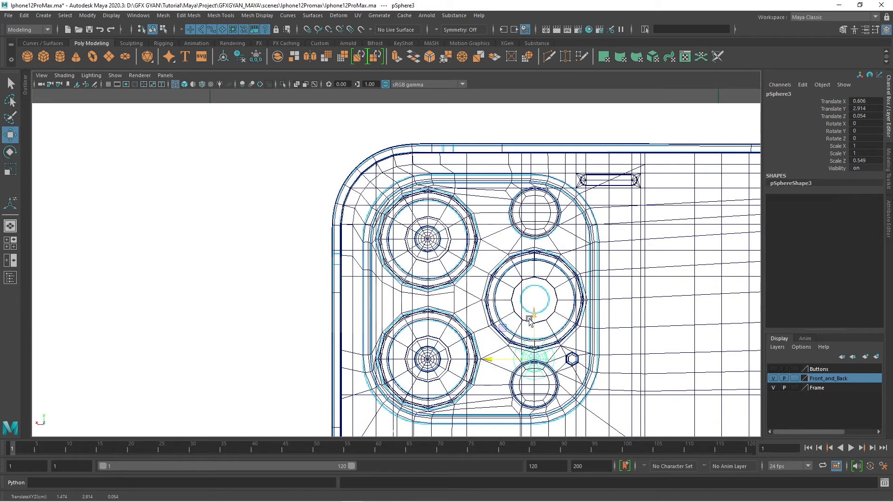
{"action": "left_click_drag", "start_coordinate": [530, 321], "coordinate": [544, 260]}
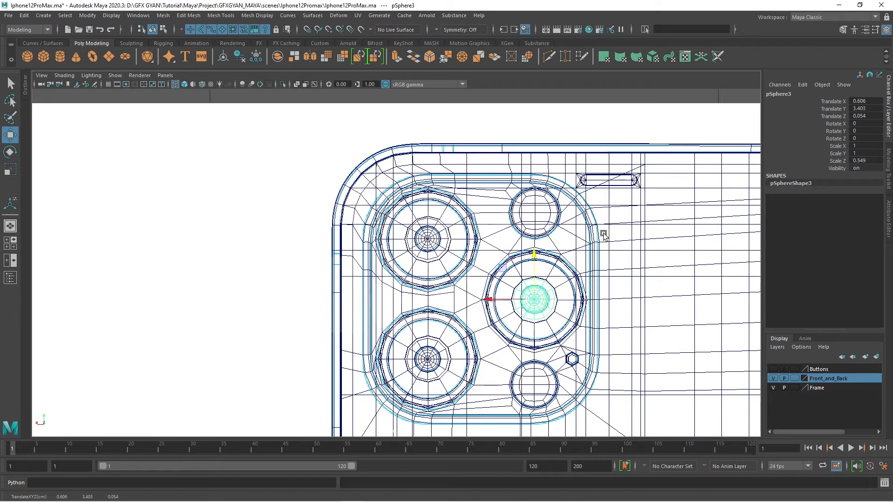
{"action": "key", "text": "5"}
{"action": "key", "text": "ctrl+1"}
{"action": "mouse_move", "coordinate": [603, 234]}
{"action": "left_mouse_down", "text": "alt"}
{"action": "mouse_move", "coordinate": [634, 215]}
{"action": "mouse_move", "coordinate": [605, 264]}
{"action": "left_mouse_up", "text": "alt"}
{"action": "left_click_drag", "start_coordinate": [621, 266], "coordinate": [582, 310], "text": "alt"}
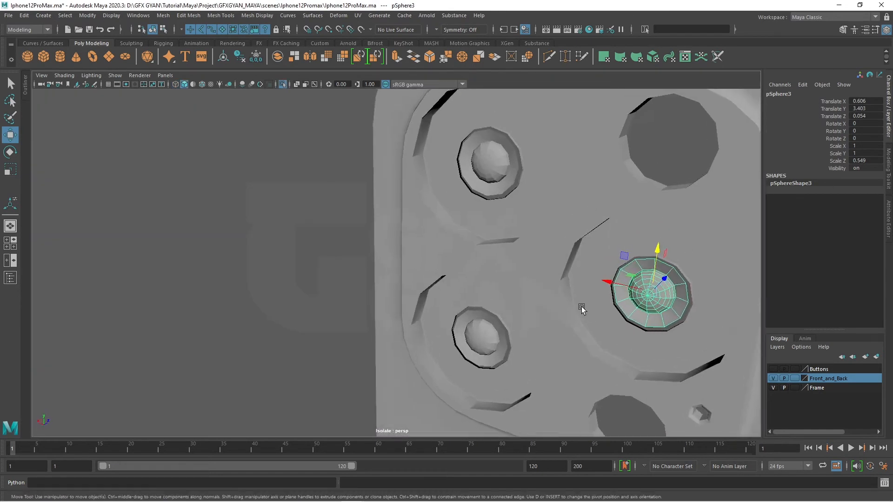
Combine the three lens domes and the phone's back body into one mesh
{"action": "left_click", "coordinate": [591, 321]}
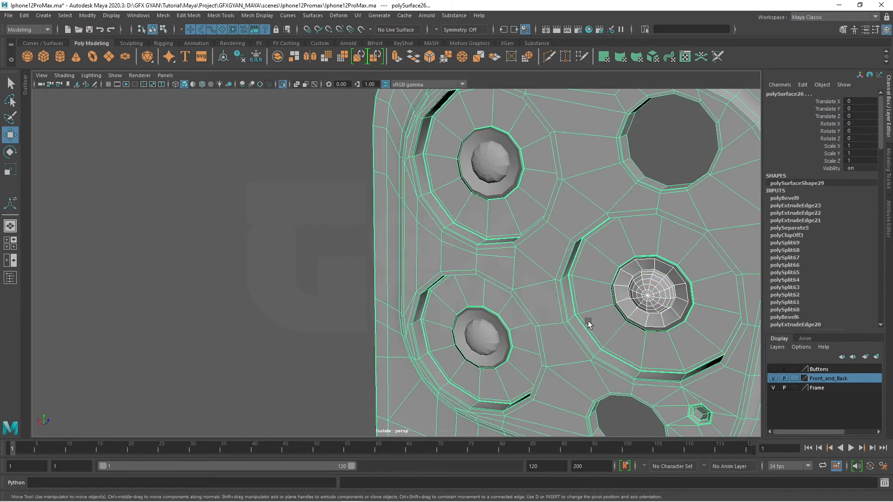
{"action": "left_click", "coordinate": [484, 335]}
{"action": "left_click", "coordinate": [488, 176], "text": "shift"}
{"action": "left_click", "coordinate": [631, 320]}
{"action": "left_click", "coordinate": [548, 345]}
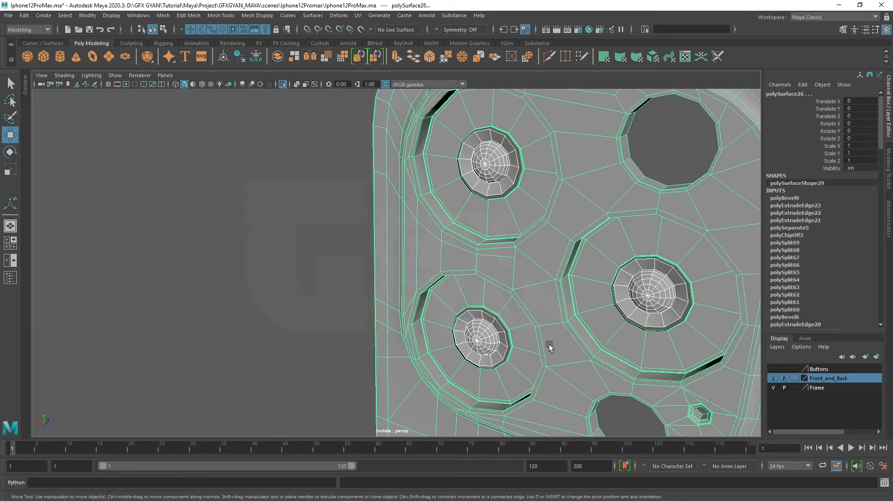
{"action": "left_click", "coordinate": [163, 16]}
{"action": "left_click", "coordinate": [182, 49]}
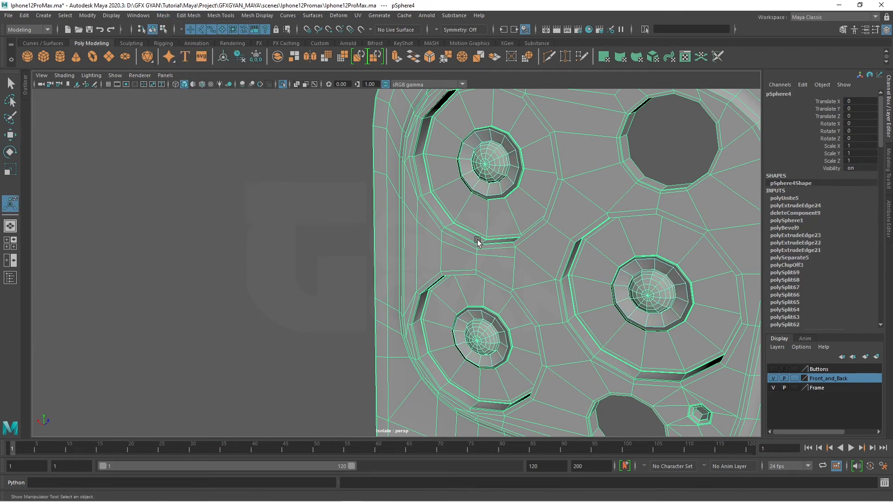
Bridge the dome's outer rim to the surrounding hole border in the upper large lens
{"action": "key", "text": "t"}
{"action": "scroll", "coordinate": [418, 420], "scroll_direction": "up", "scroll_amount": 6}
{"action": "scroll", "coordinate": [499, 360], "scroll_direction": "up", "scroll_amount": 3}
{"action": "key", "text": "q"}
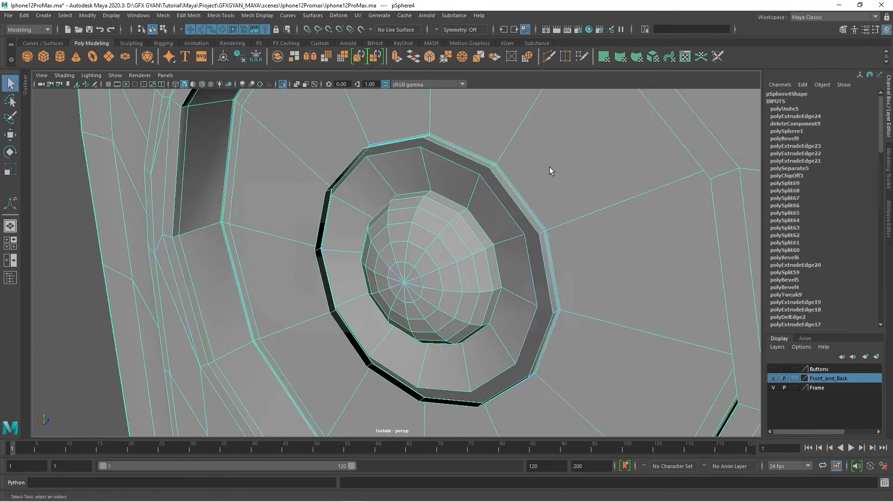
{"action": "left_click", "coordinate": [500, 199]}
{"action": "left_click", "coordinate": [413, 56]}
{"action": "scroll", "coordinate": [575, 274], "scroll_direction": "down", "scroll_amount": 3}
{"action": "scroll", "coordinate": [558, 301], "scroll_direction": "up", "scroll_amount": 2}
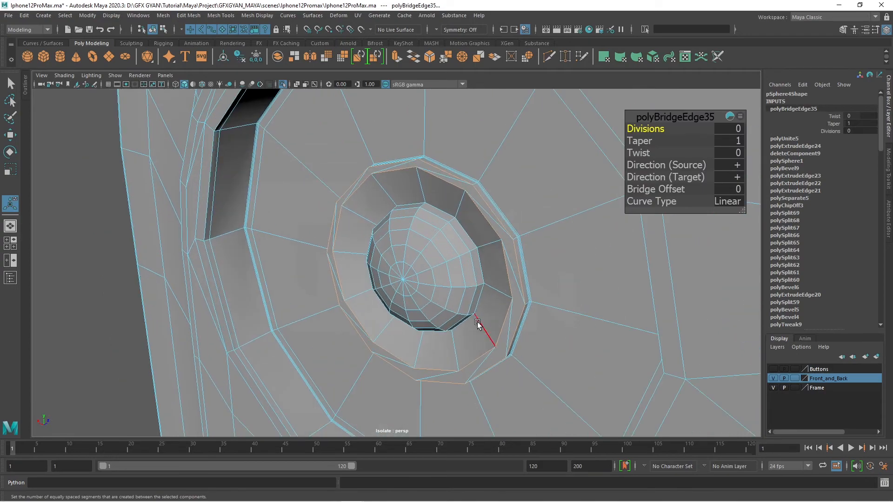
{"action": "left_click_drag", "start_coordinate": [478, 323], "coordinate": [519, 365], "text": "alt"}
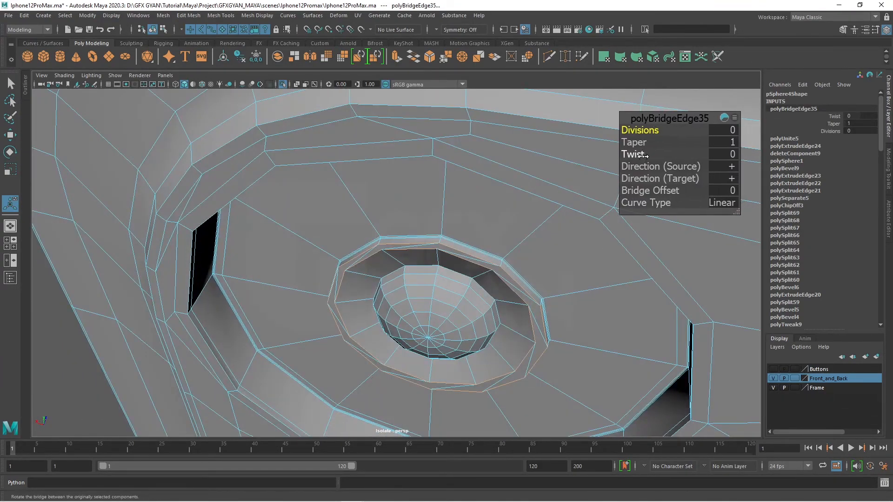
Try twisting the new bridge around the upper lens to line up its edges
{"action": "left_click_drag", "start_coordinate": [638, 153], "coordinate": [684, 156]}
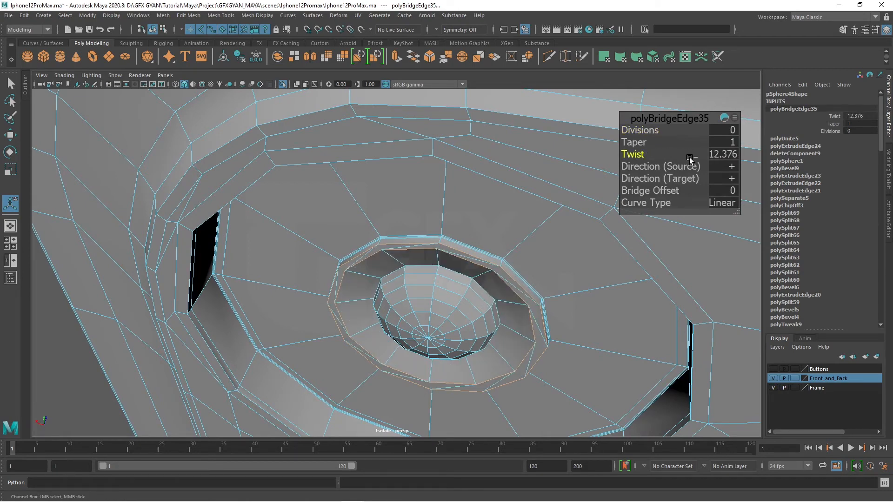
{"action": "left_click_drag", "start_coordinate": [749, 165], "coordinate": [657, 156]}
{"action": "left_click_drag", "start_coordinate": [827, 166], "coordinate": [860, 165]}
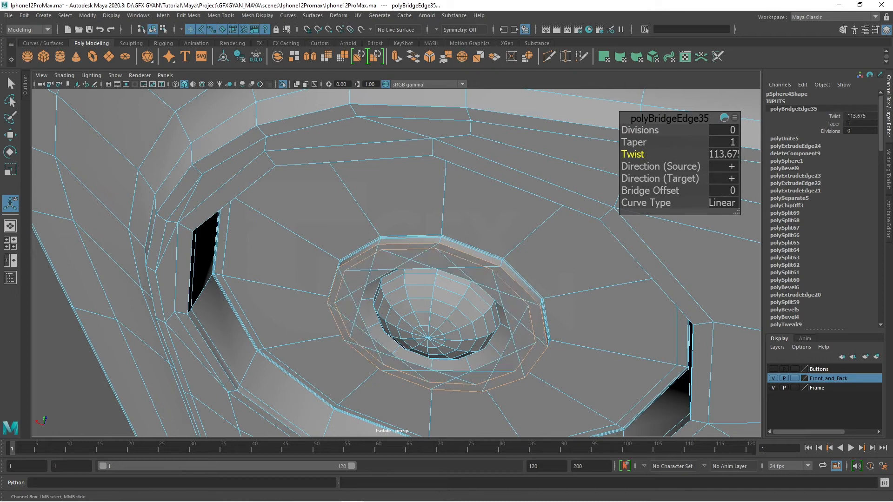
{"action": "key", "text": "ctrl+z"}
{"action": "key", "text": "ctrl+z"}
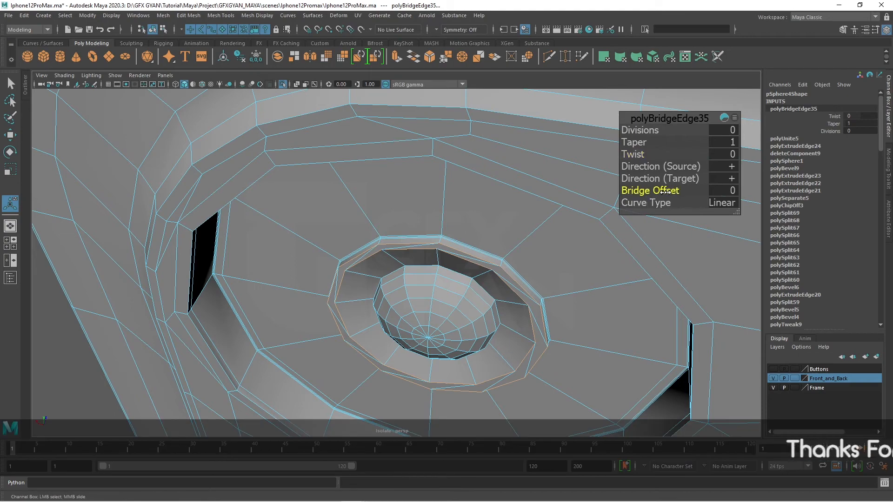
Set the upper lens bridge's Bridge Offset to 1 and return the mesh to object mode
{"action": "left_click_drag", "start_coordinate": [665, 191], "coordinate": [693, 195]}
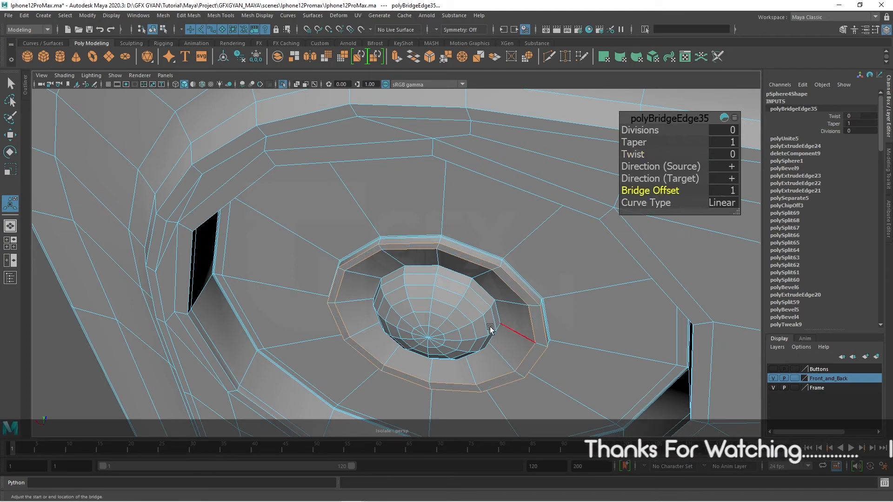
{"action": "left_click_drag", "start_coordinate": [490, 328], "coordinate": [470, 299], "text": "alt"}
{"action": "right_click_drag", "start_coordinate": [522, 229], "coordinate": [576, 194]}
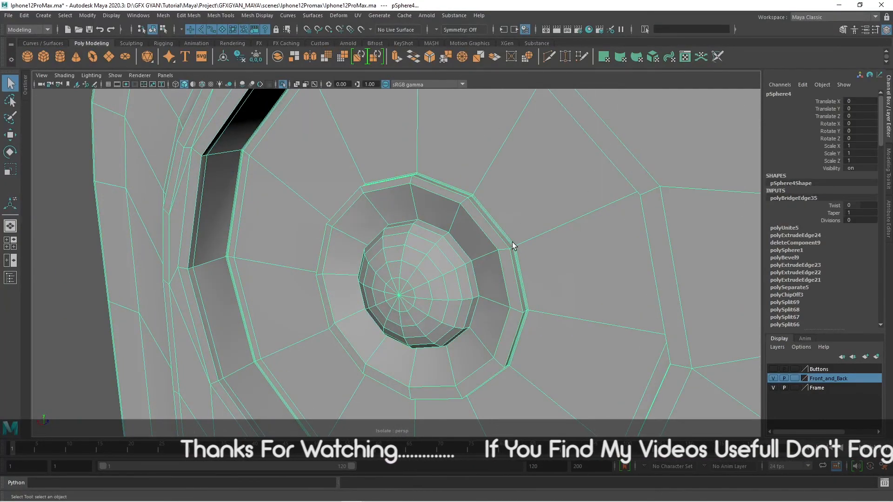
{"action": "scroll", "coordinate": [513, 245], "scroll_direction": "down", "scroll_amount": 8}
{"action": "left_click", "coordinate": [176, 289]}
{"action": "left_click_drag", "start_coordinate": [176, 289], "coordinate": [371, 309], "text": "alt"}
{"action": "left_click", "coordinate": [460, 295]}
{"action": "scroll", "coordinate": [461, 295], "scroll_direction": "up", "scroll_amount": 5}
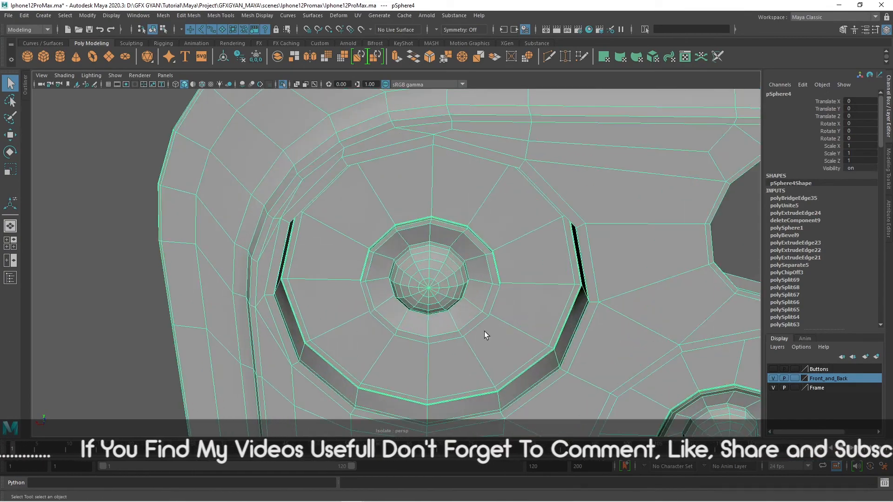
Bridge the dome's outer rim to the hole border in the third large lens with a Bridge Offset of 1
{"action": "left_click_drag", "start_coordinate": [484, 332], "coordinate": [445, 349], "text": "alt"}
{"action": "scroll", "coordinate": [447, 351], "scroll_direction": "down", "scroll_amount": 3}
{"action": "scroll", "coordinate": [445, 349], "scroll_direction": "down", "scroll_amount": 3}
{"action": "middle_click_drag", "start_coordinate": [445, 349], "coordinate": [454, 131], "text": "alt"}
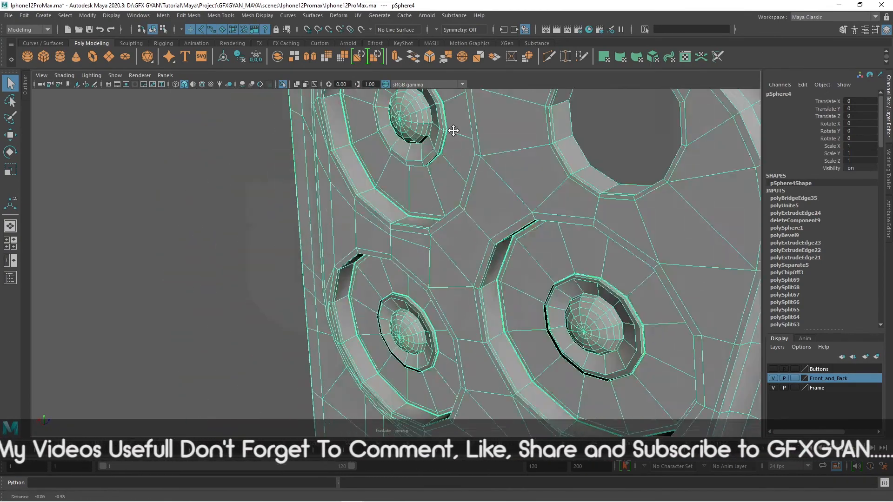
{"action": "left_click_drag", "start_coordinate": [453, 131], "coordinate": [512, 273], "text": "alt"}
{"action": "scroll", "coordinate": [512, 273], "scroll_direction": "up", "scroll_amount": 3}
{"action": "right_click_drag", "start_coordinate": [698, 207], "coordinate": [705, 153]}
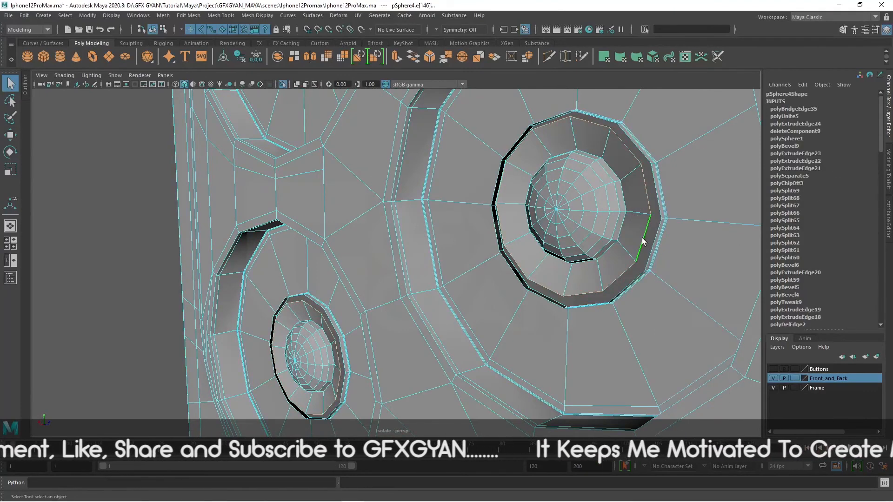
{"action": "left_click", "coordinate": [414, 59]}
{"action": "left_click_drag", "start_coordinate": [673, 190], "coordinate": [677, 191]}
Try to bridge the dome's full rim loop to the hole border in the lower large lens
{"action": "middle_click_drag", "start_coordinate": [419, 341], "coordinate": [493, 288], "text": "alt"}
{"action": "scroll", "coordinate": [468, 341], "scroll_direction": "up", "scroll_amount": 3}
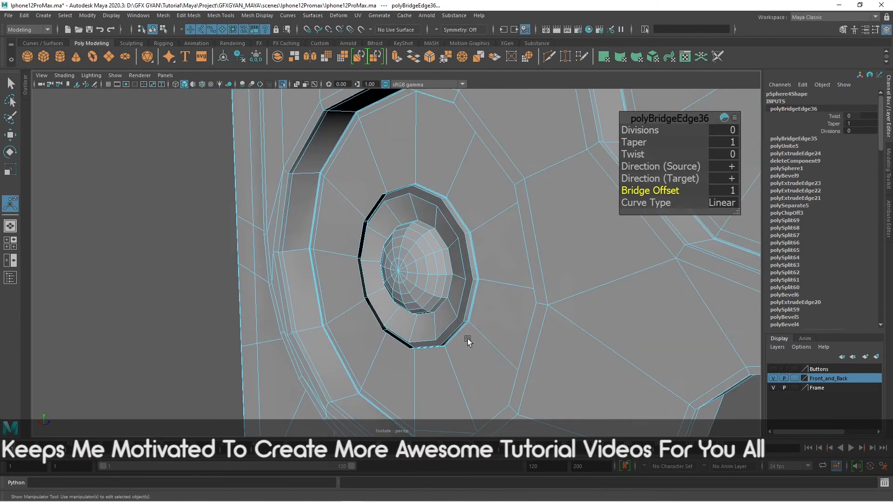
{"action": "left_click", "coordinate": [465, 305]}
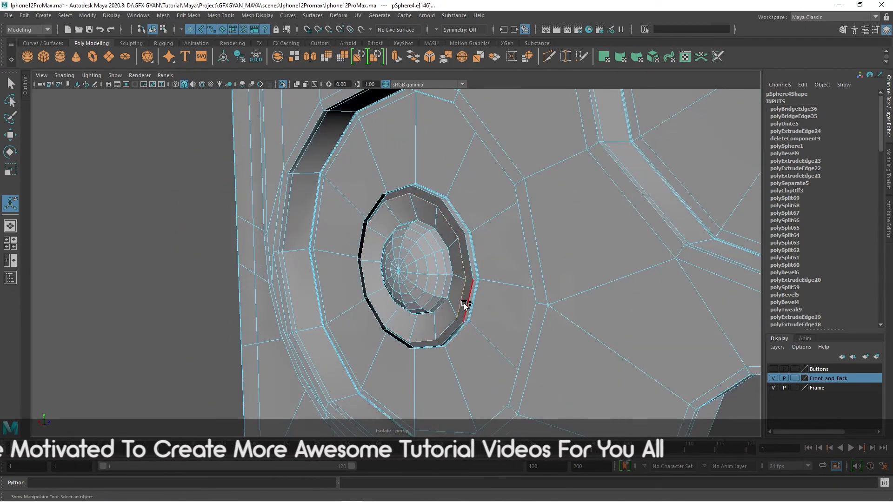
{"action": "left_click", "coordinate": [417, 56]}
{"action": "left_click_drag", "start_coordinate": [668, 190], "coordinate": [668, 191]}
{"action": "left_click", "coordinate": [484, 245]}
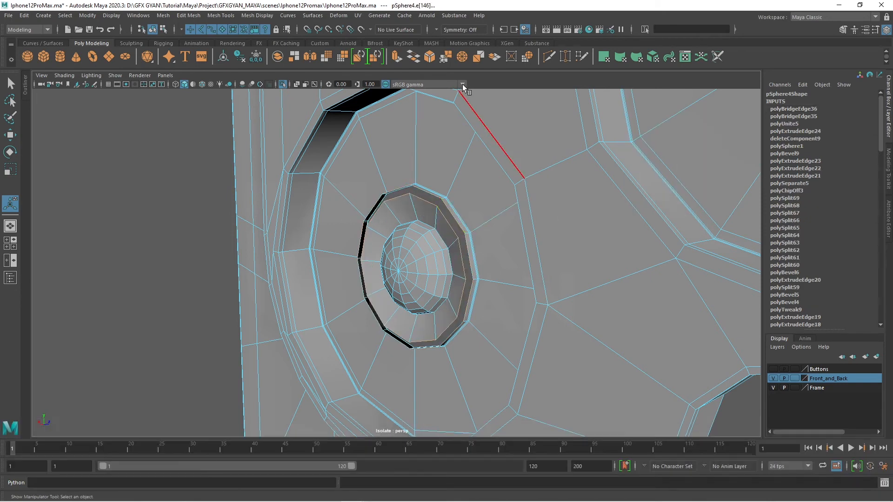
{"action": "left_click", "coordinate": [414, 59]}
{"action": "left_click_drag", "start_coordinate": [546, 235], "coordinate": [556, 296], "text": "alt"}
{"action": "middle_click_drag", "start_coordinate": [541, 306], "coordinate": [652, 336], "text": "alt"}
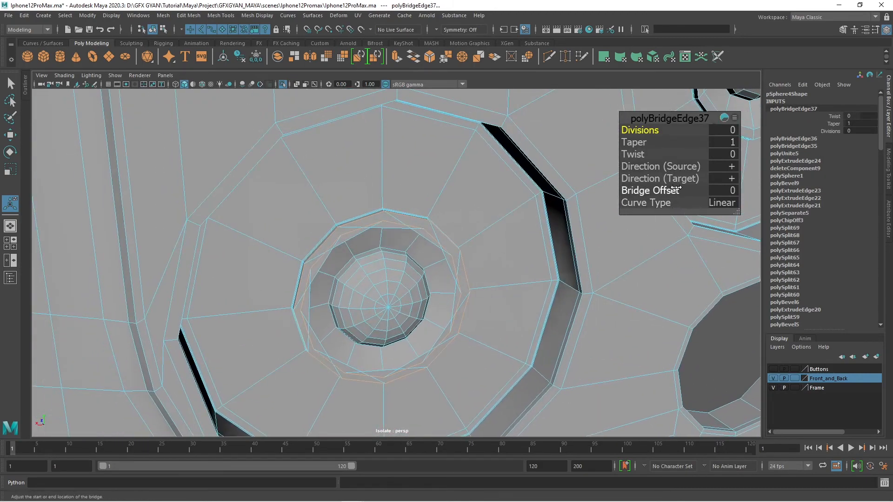
{"action": "key", "text": "ctrl+z"}
Try reselecting both border loops of the lower lens and bridging them again
{"action": "left_click_drag", "start_coordinate": [478, 293], "coordinate": [421, 312], "text": "alt"}
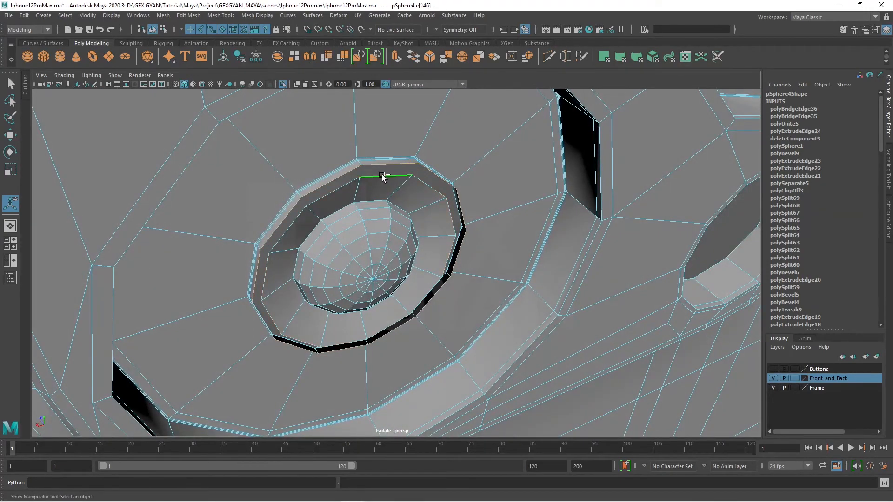
{"action": "key", "text": "w"}
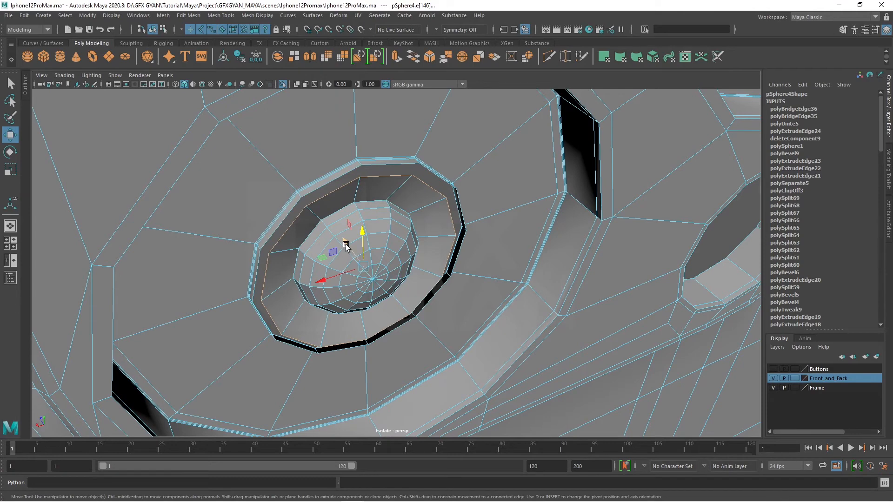
{"action": "key", "text": "ctrl+z"}
{"action": "mouse_move", "coordinate": [346, 245]}
{"action": "left_mouse_down"}
{"action": "mouse_move", "coordinate": [342, 238]}
{"action": "mouse_move", "coordinate": [355, 247]}
{"action": "left_mouse_up"}
{"action": "double_click", "coordinate": [395, 167]}
{"action": "key", "text": "ctrl+z"}
{"action": "double_click", "coordinate": [400, 177], "text": "shift"}
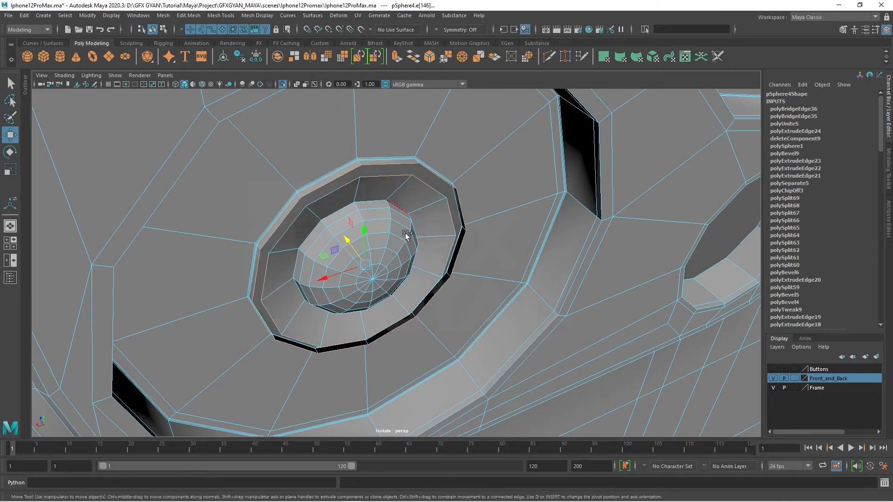
{"action": "left_click_drag", "start_coordinate": [460, 317], "coordinate": [375, 285], "text": "alt"}
{"action": "middle_click_drag", "start_coordinate": [480, 322], "coordinate": [372, 237], "text": "alt"}
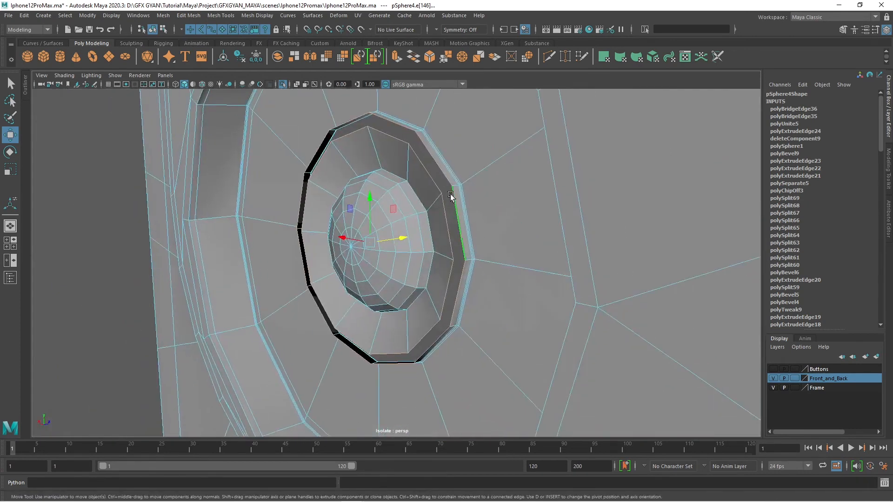
{"action": "left_click", "coordinate": [412, 57]}
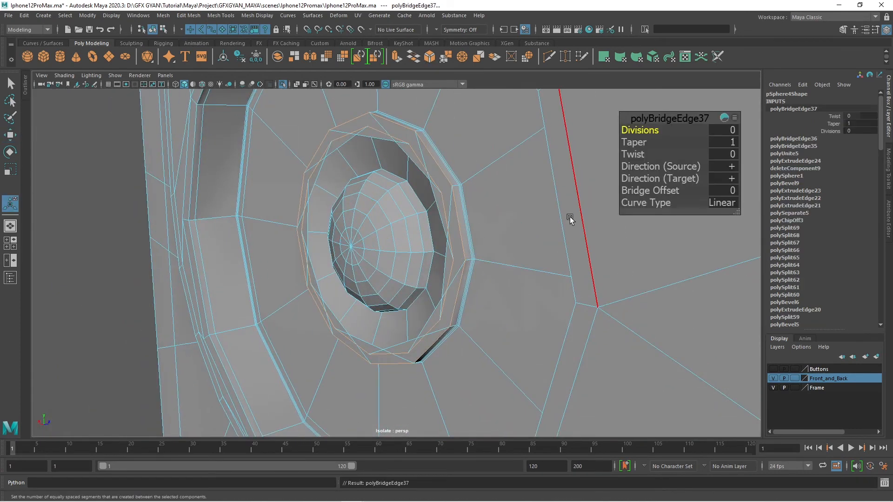
{"action": "key", "text": "ctrl+z"}
{"action": "key", "text": "ctrl+z"}
Bridge two neighbouring edge segments across the lower lens's rim gap and fill the rest of the gap
{"action": "left_click", "coordinate": [389, 144]}
{"action": "left_click", "coordinate": [394, 128], "text": "shift"}
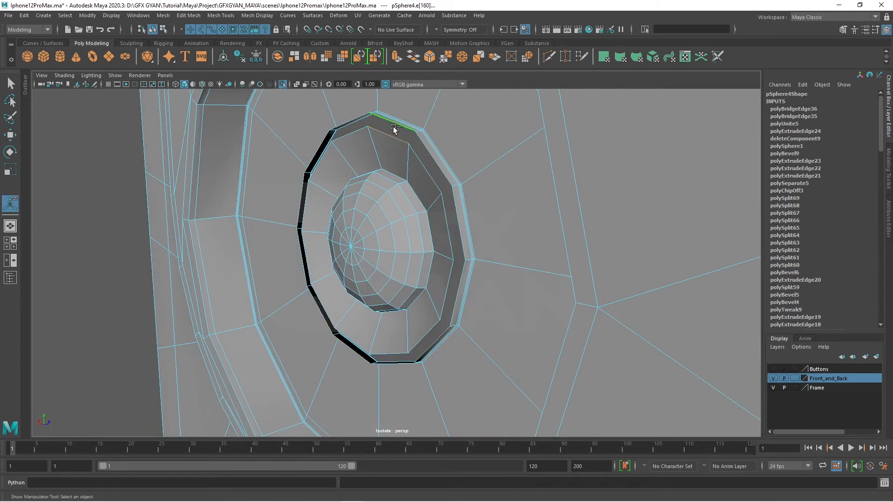
{"action": "left_click", "coordinate": [418, 57]}
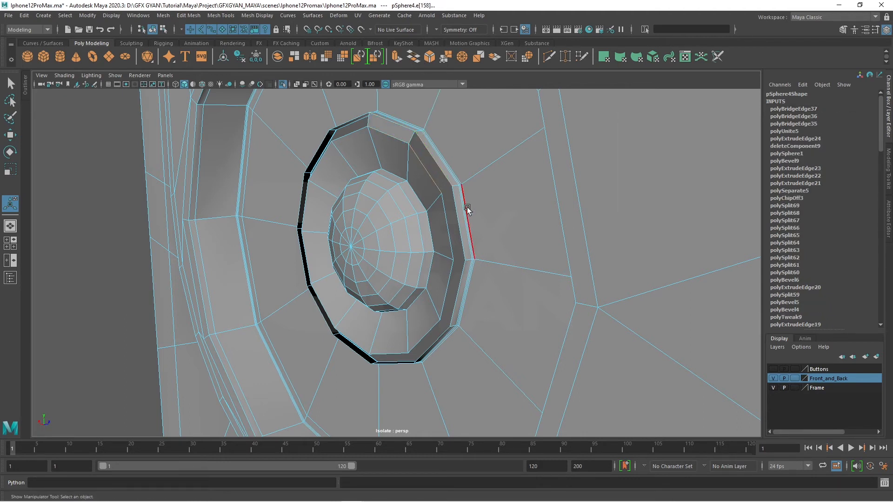
{"action": "key", "text": "g"}
{"action": "left_click", "coordinate": [441, 227]}
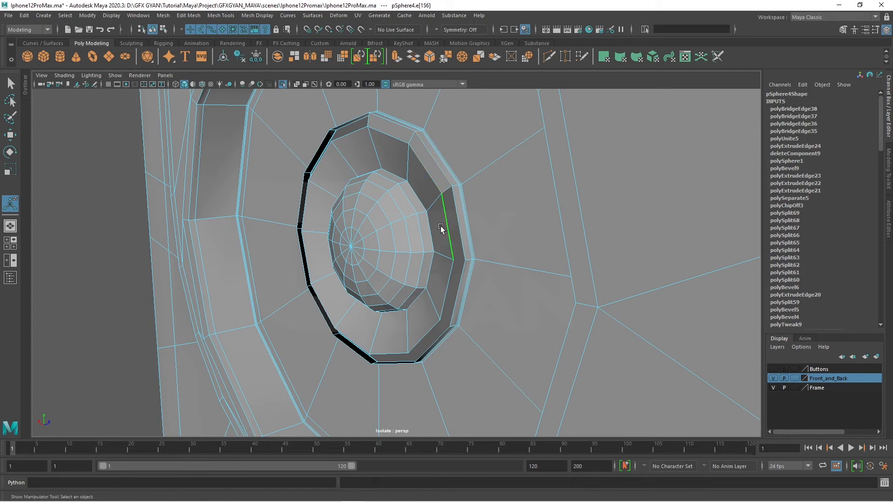
{"action": "left_click", "coordinate": [418, 58]}
{"action": "left_click_drag", "start_coordinate": [510, 246], "coordinate": [437, 355], "text": "alt"}
Connect the facing vertex pairs across the filled ring along the lower side of the lower lens
{"action": "right_click_drag", "start_coordinate": [506, 259], "coordinate": [492, 260]}
{"action": "left_click_drag", "start_coordinate": [489, 248], "coordinate": [528, 271]}
{"action": "right_click_drag", "start_coordinate": [504, 239], "coordinate": [500, 294], "text": "shift"}
{"action": "left_click_drag", "start_coordinate": [454, 342], "coordinate": [485, 365]}
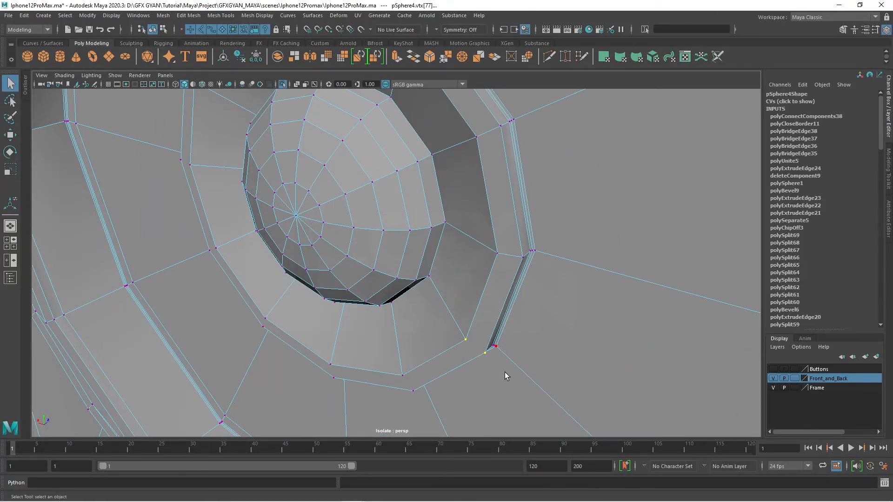
{"action": "key", "text": "g"}
{"action": "left_click_drag", "start_coordinate": [415, 396], "coordinate": [414, 397]}
{"action": "key", "text": "g"}
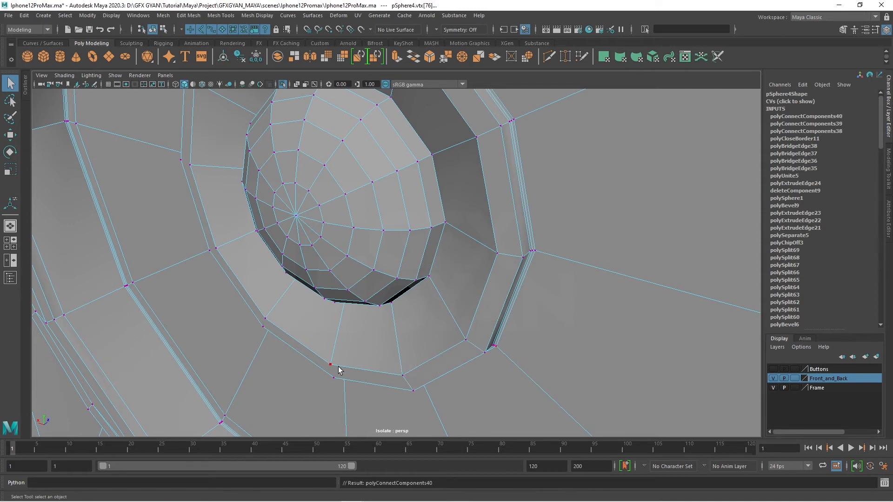
{"action": "left_click_drag", "start_coordinate": [331, 355], "coordinate": [334, 386]}
{"action": "key", "text": "g"}
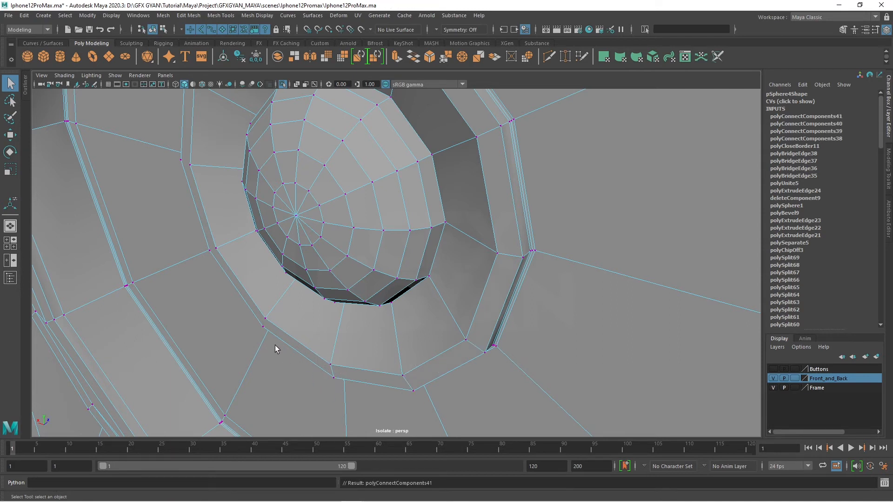
Connect the remaining vertex pairs around the left and upper sides of the ring and return to object mode
{"action": "left_click_drag", "start_coordinate": [250, 309], "coordinate": [266, 331]}
{"action": "key", "text": "g"}
{"action": "left_click_drag", "start_coordinate": [203, 237], "coordinate": [236, 263]}
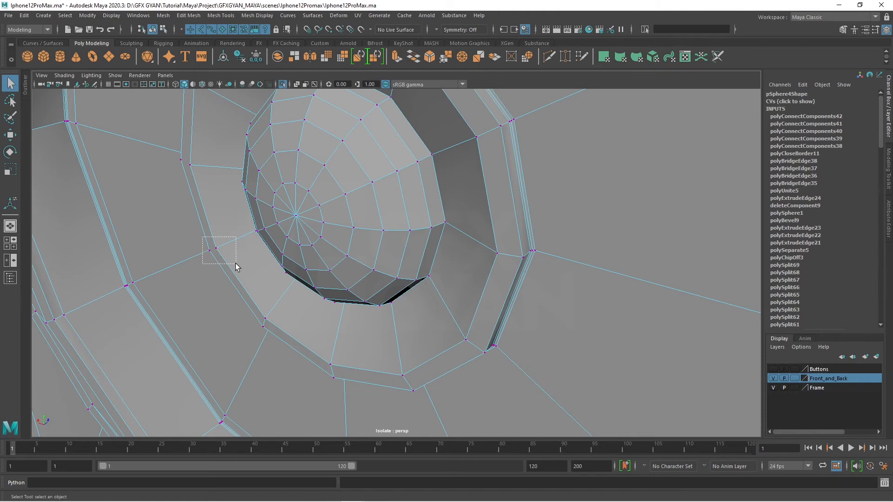
{"action": "key", "text": "g"}
{"action": "key", "text": "g"}
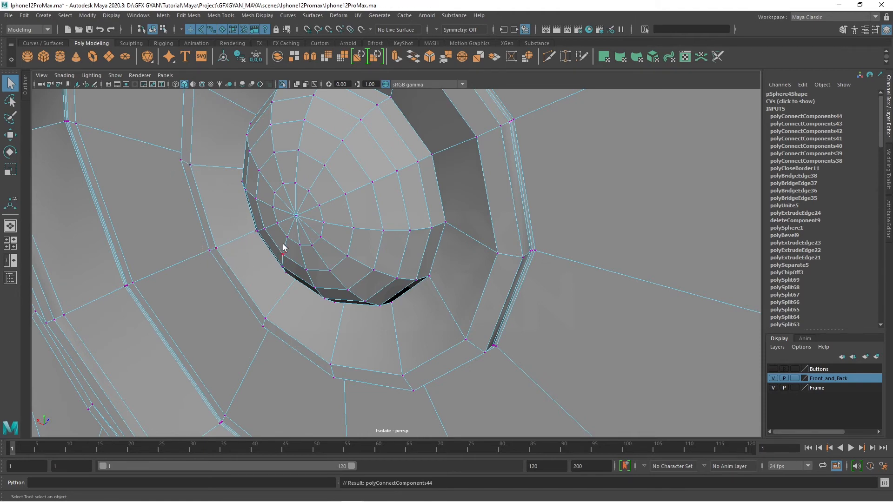
{"action": "left_click_drag", "start_coordinate": [283, 247], "coordinate": [315, 349], "text": "alt"}
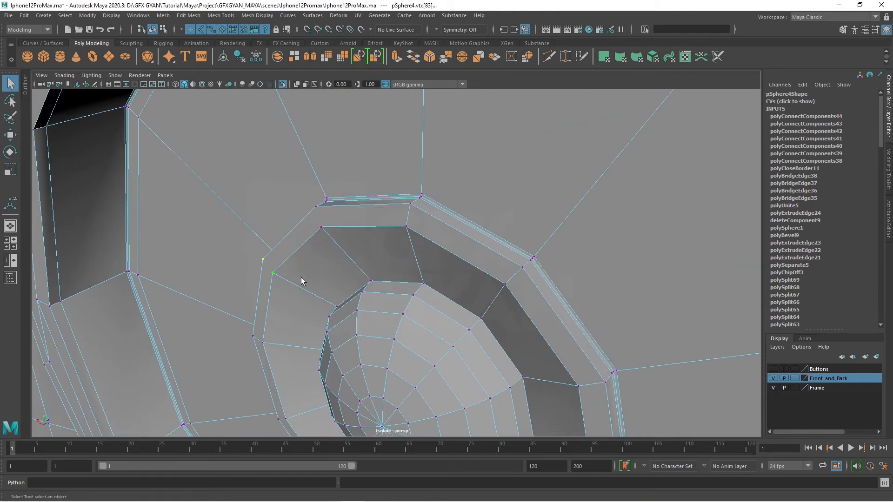
{"action": "key", "text": "g"}
{"action": "left_click_drag", "start_coordinate": [301, 202], "coordinate": [327, 243]}
{"action": "key", "text": "g"}
{"action": "scroll", "coordinate": [447, 301], "scroll_direction": "down", "scroll_amount": 5}
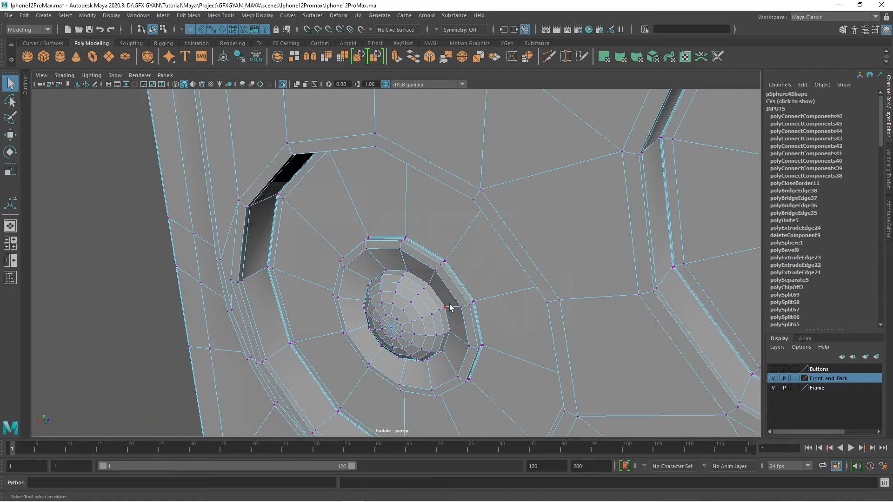
{"action": "left_click_drag", "start_coordinate": [449, 307], "coordinate": [434, 299], "text": "alt"}
{"action": "right_click_drag", "start_coordinate": [436, 236], "coordinate": [474, 214]}
Bevel the inner ring and dome-base edge loops of the lenses with 2 segments and a fraction of 0.12
{"action": "scroll", "coordinate": [426, 337], "scroll_direction": "up", "scroll_amount": 5}
{"action": "left_click_drag", "start_coordinate": [426, 337], "coordinate": [449, 351], "text": "alt"}
{"action": "middle_click_drag", "start_coordinate": [449, 352], "coordinate": [434, 314], "text": "alt"}
{"action": "scroll", "coordinate": [465, 298], "scroll_direction": "up", "scroll_amount": 5}
{"action": "right_click_drag", "start_coordinate": [487, 281], "coordinate": [486, 223]}
{"action": "double_click", "coordinate": [486, 213]}
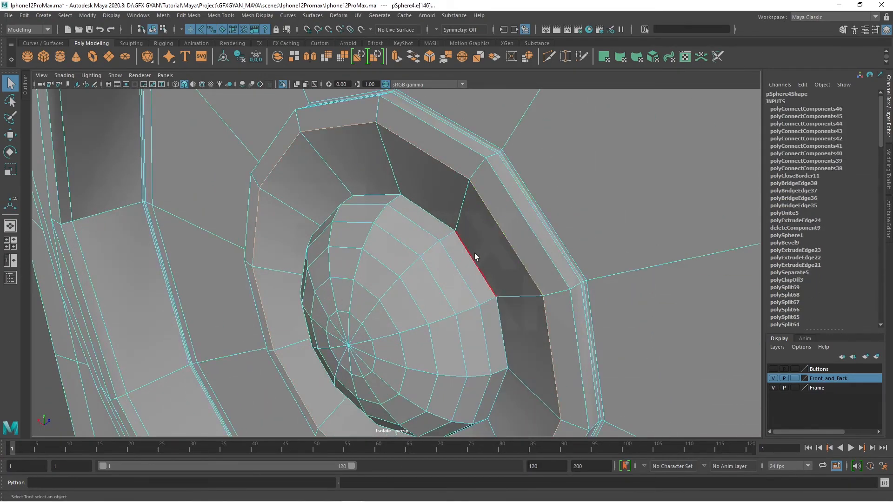
{"action": "double_click", "coordinate": [474, 254]}
{"action": "scroll", "coordinate": [504, 260], "scroll_direction": "down", "scroll_amount": 7}
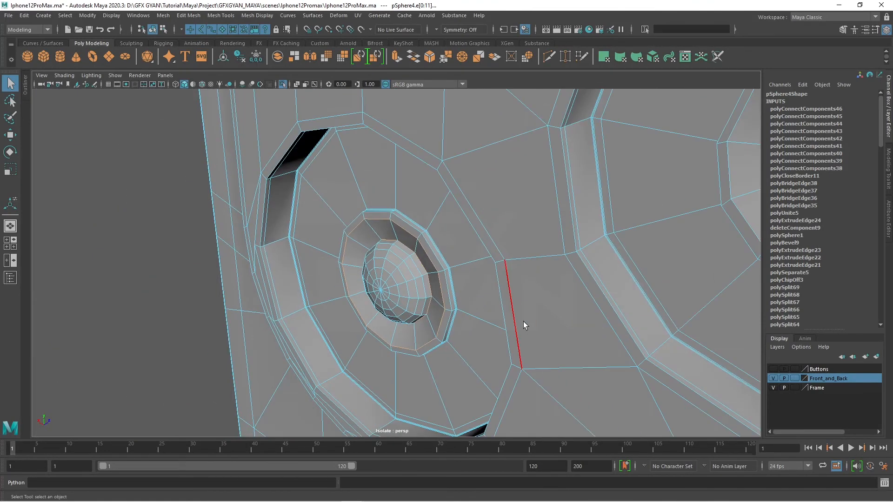
{"action": "middle_click_drag", "start_coordinate": [530, 290], "coordinate": [338, 278], "text": "alt"}
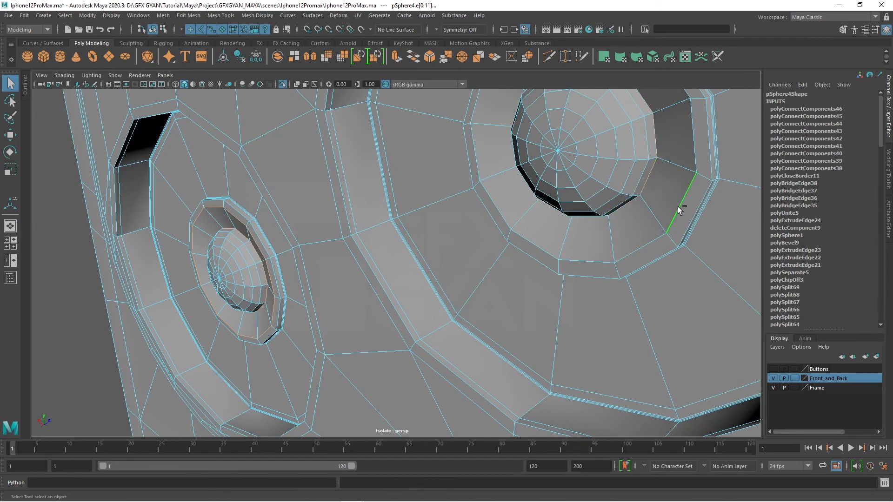
{"action": "middle_click_drag", "start_coordinate": [679, 211], "coordinate": [507, 207], "text": "alt"}
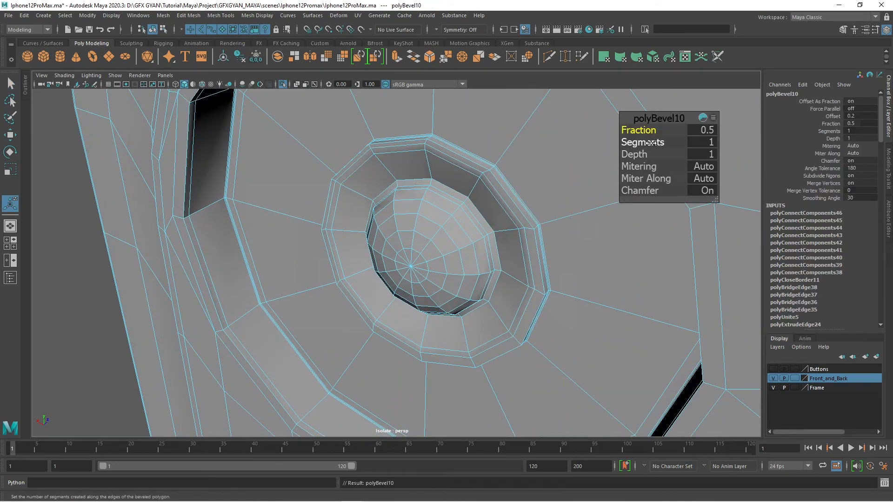
{"action": "left_click_drag", "start_coordinate": [651, 143], "coordinate": [632, 130]}
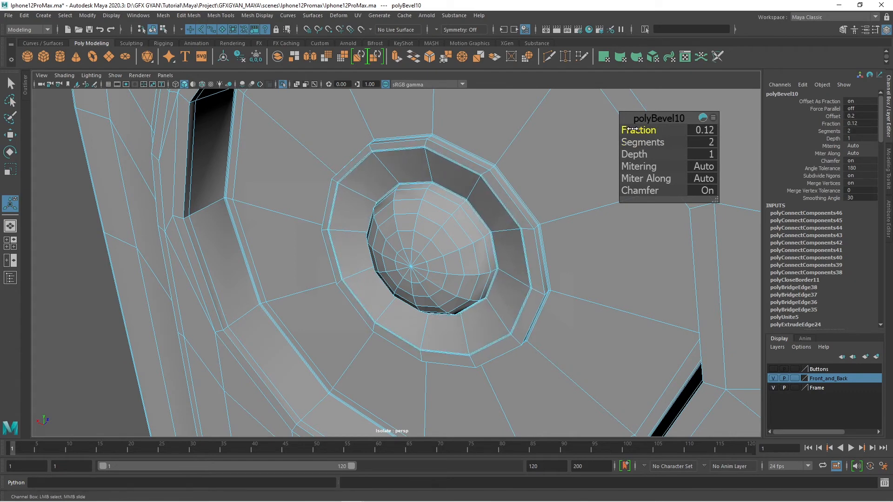
Return the back body to object mode and end its isolation to display the whole phone
{"action": "right_click_drag", "start_coordinate": [510, 177], "coordinate": [241, 353]}
{"action": "left_click", "coordinate": [241, 352]}
{"action": "left_click_drag", "start_coordinate": [241, 353], "coordinate": [390, 301], "text": "alt"}
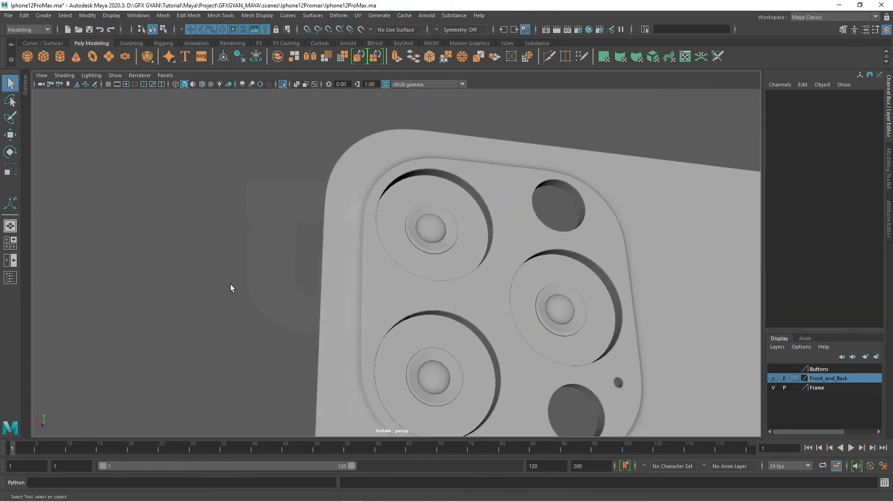
{"action": "key", "text": "ctrl+1"}
{"action": "left_click_drag", "start_coordinate": [258, 305], "coordinate": [230, 316], "text": "alt"}
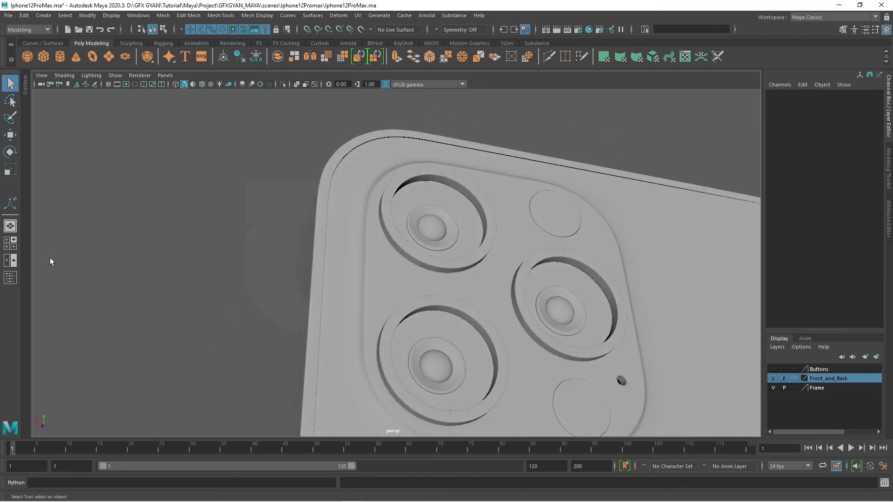
Open the Outliner and unhide the glass covers over the three camera lenses
{"action": "left_click", "coordinate": [10, 279]}
{"action": "scroll", "coordinate": [117, 321], "scroll_direction": "down", "scroll_amount": 5}
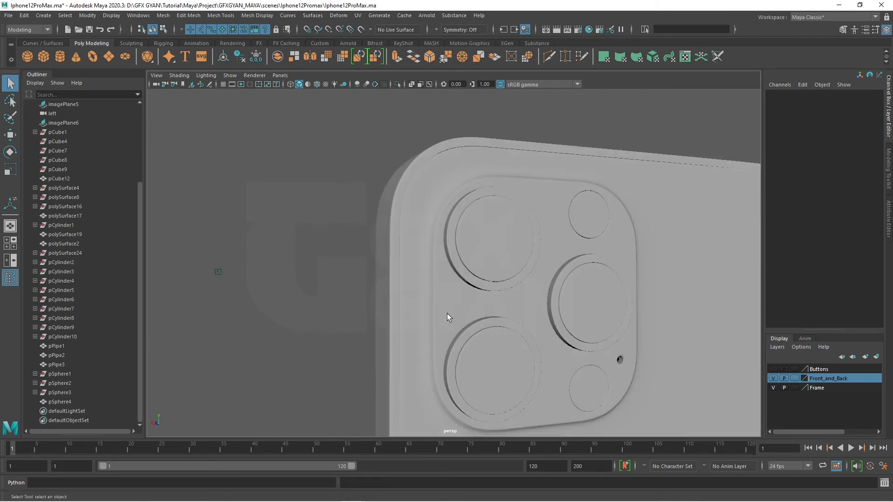
{"action": "scroll", "coordinate": [447, 313], "scroll_direction": "down", "scroll_amount": 5}
{"action": "left_click_drag", "start_coordinate": [481, 327], "coordinate": [456, 277], "text": "alt"}
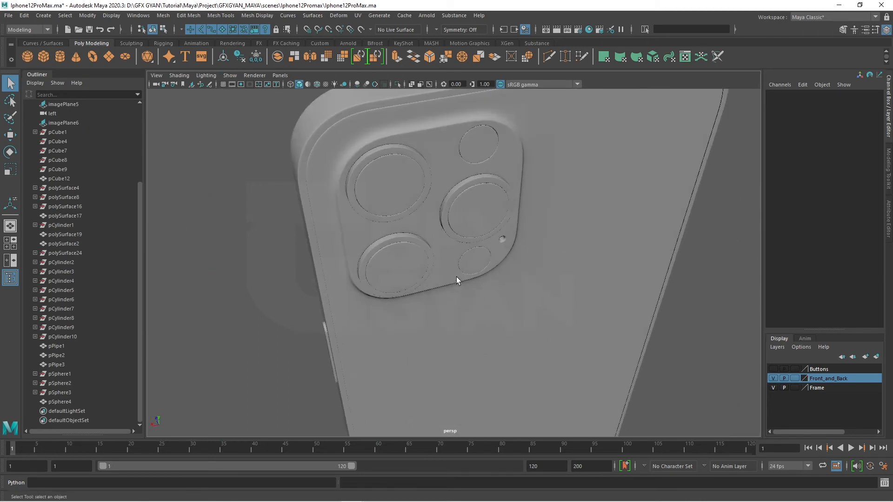
Select the round glass covers of all three camera lenses together
{"action": "left_click", "coordinate": [414, 200]}
{"action": "left_click", "coordinate": [478, 213], "text": "shift"}
{"action": "left_click", "coordinate": [406, 274], "text": "shift"}
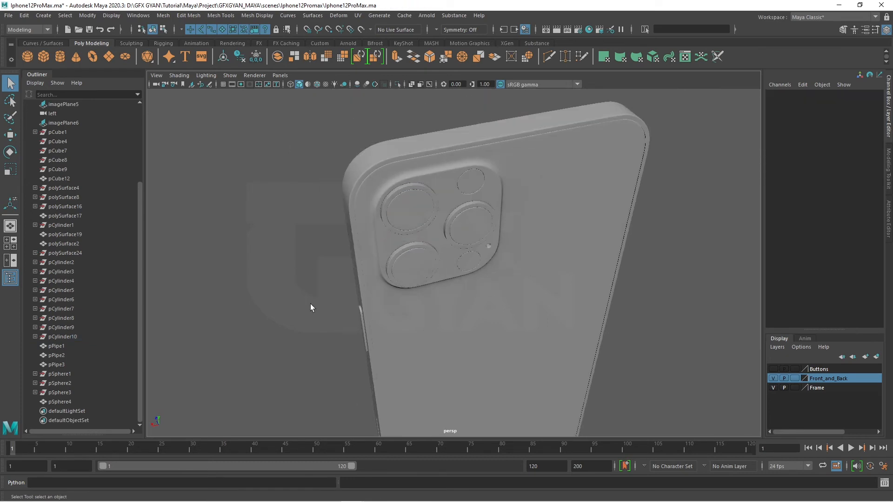
{"action": "scroll", "coordinate": [437, 248], "scroll_direction": "up", "scroll_amount": 5}
{"action": "left_click", "coordinate": [381, 258]}
{"action": "left_click", "coordinate": [386, 191], "text": "shift"}
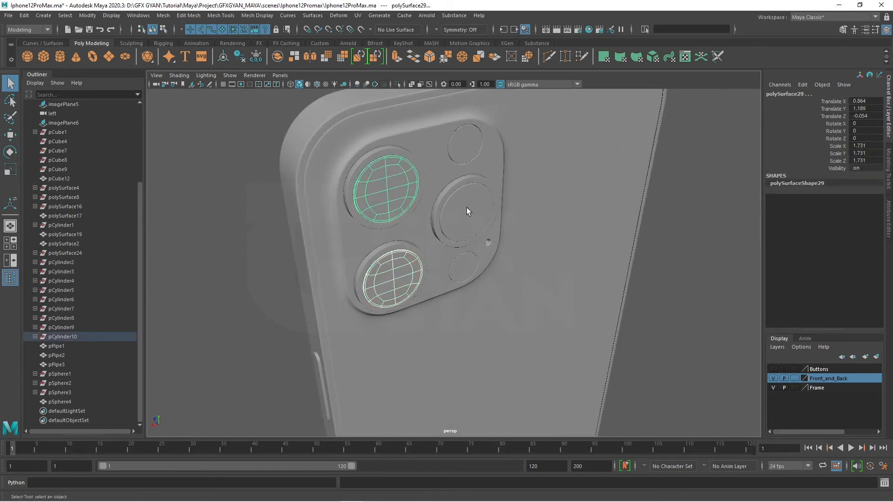
{"action": "left_click", "coordinate": [467, 208], "text": "shift"}
Try to move the selected lens covers, and undo the move
{"action": "key", "text": "w"}
{"action": "left_click_drag", "start_coordinate": [447, 223], "coordinate": [367, 185]}
{"action": "key", "text": "ctrl+z"}
Assign a new Blinn material to the three lens covers and raise its transparency until the lens domes show through
{"action": "scroll", "coordinate": [472, 269], "scroll_direction": "up", "scroll_amount": 3}
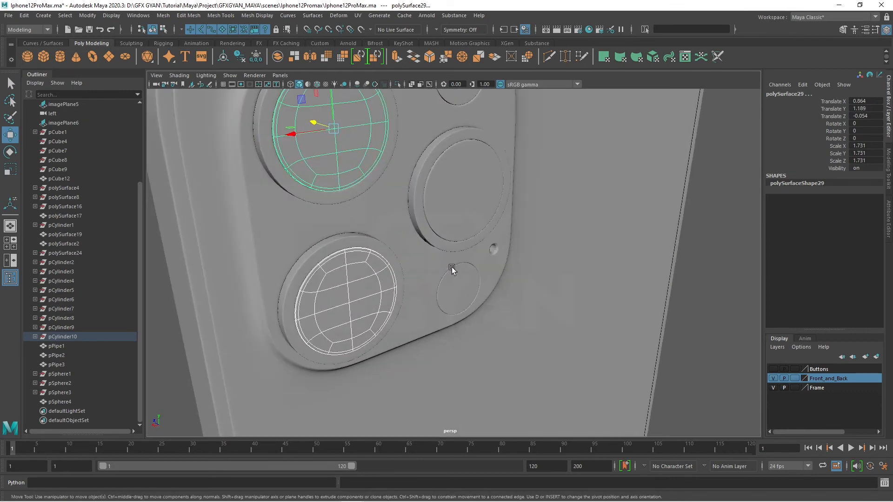
{"action": "left_click_drag", "start_coordinate": [451, 267], "coordinate": [478, 389], "text": "alt"}
{"action": "right_click", "coordinate": [372, 161]}
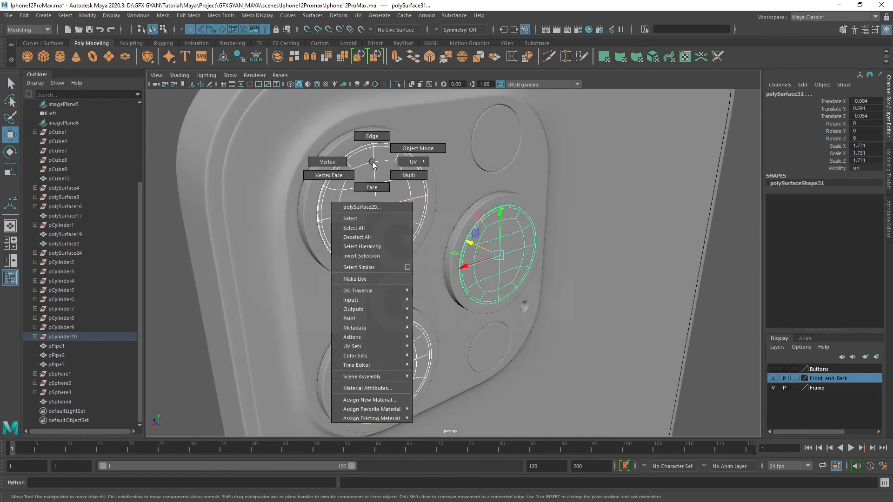
{"action": "mouse_move", "coordinate": [390, 408]}
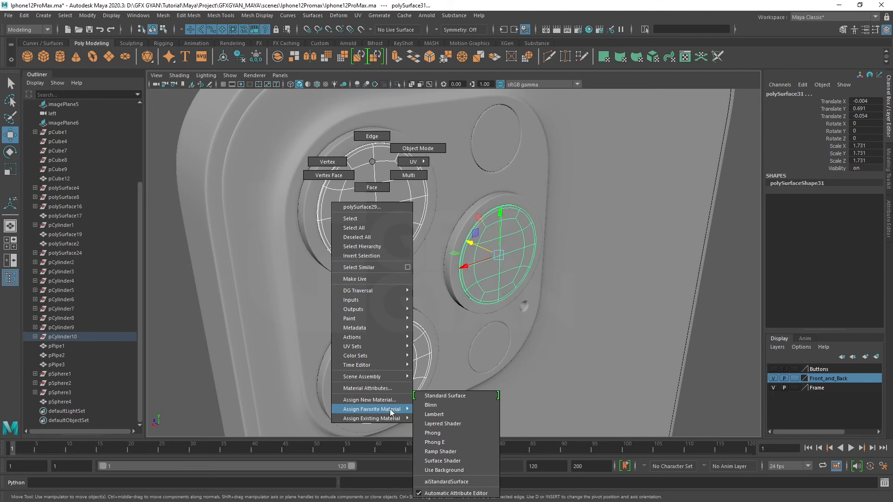
{"action": "left_click", "coordinate": [431, 409]}
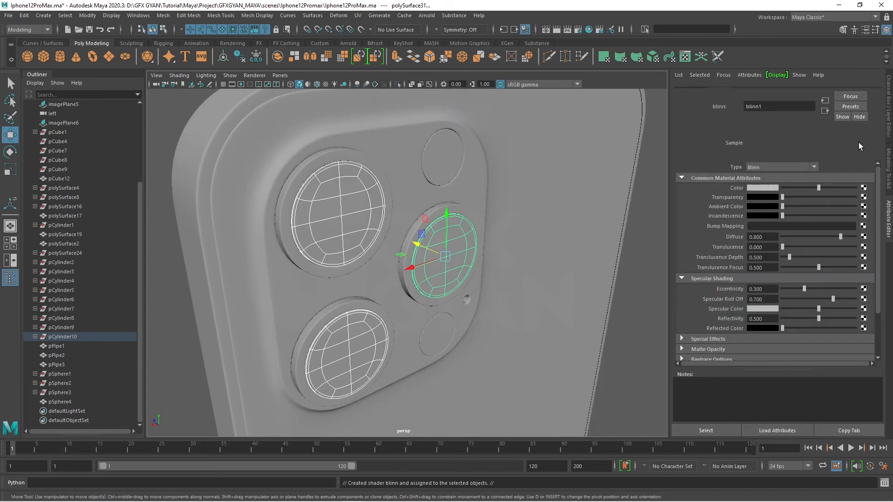
{"action": "left_click", "coordinate": [789, 92]}
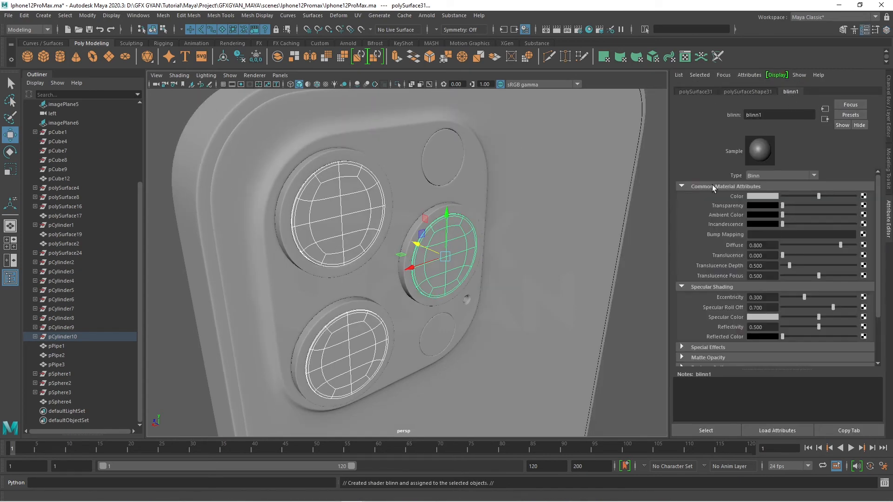
{"action": "left_click_drag", "start_coordinate": [791, 205], "coordinate": [797, 205]}
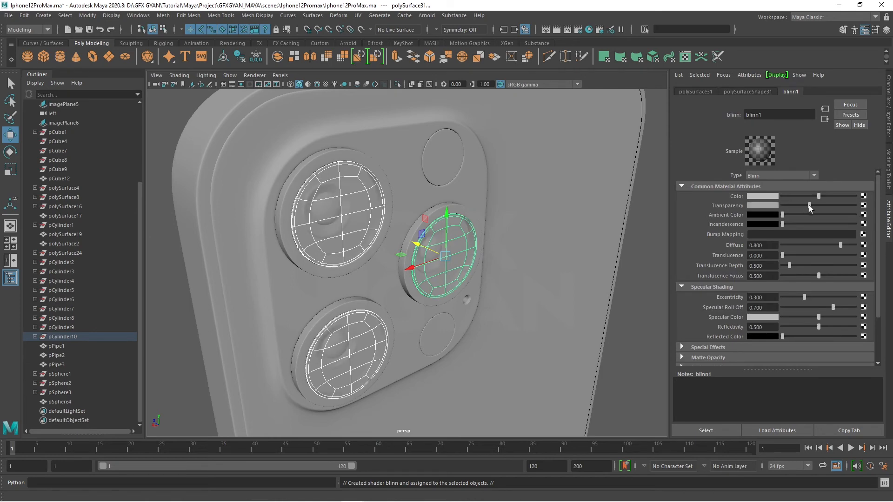
{"action": "left_click", "coordinate": [620, 289]}
{"action": "left_click_drag", "start_coordinate": [619, 289], "coordinate": [461, 292], "text": "alt"}
Reselect the three lens covers and lower their Blinn material's transparency to fully opaque
{"action": "left_click", "coordinate": [444, 288]}
{"action": "left_click", "coordinate": [388, 332], "text": "shift"}
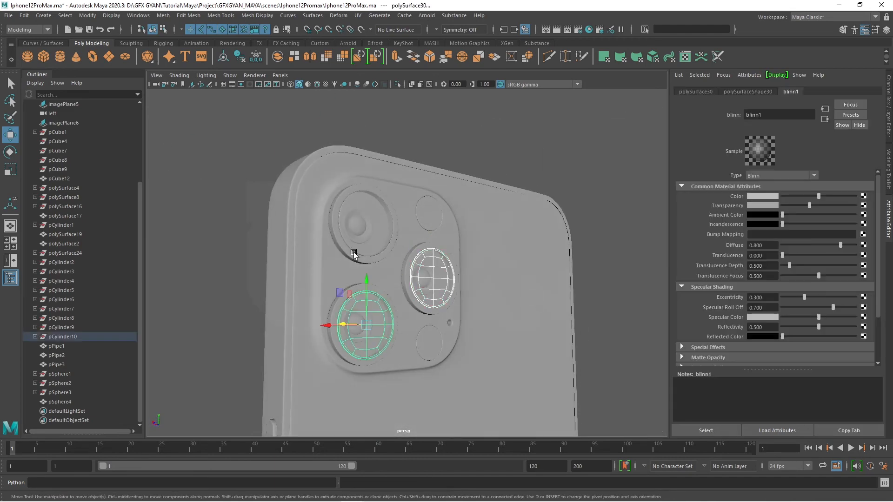
{"action": "left_click", "coordinate": [389, 249], "text": "shift"}
{"action": "left_click", "coordinate": [374, 231]}
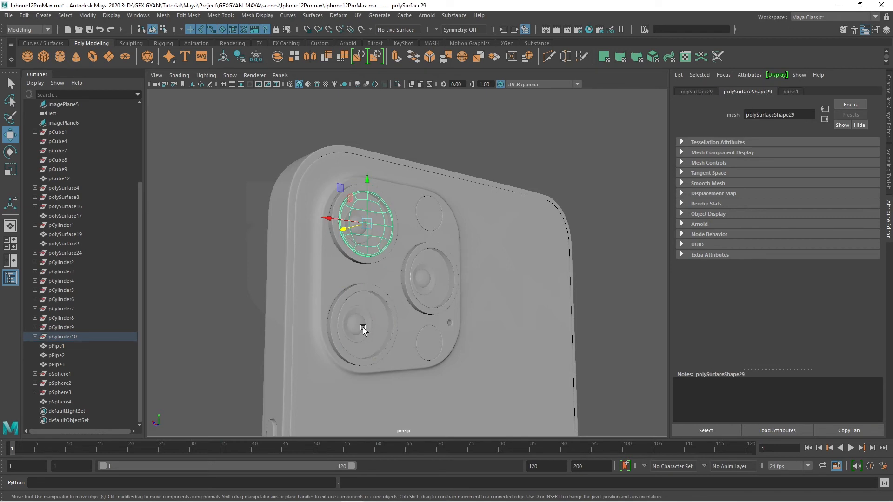
{"action": "left_click", "coordinate": [365, 326], "text": "shift"}
{"action": "left_click", "coordinate": [443, 280], "text": "shift"}
{"action": "left_click", "coordinate": [792, 92]}
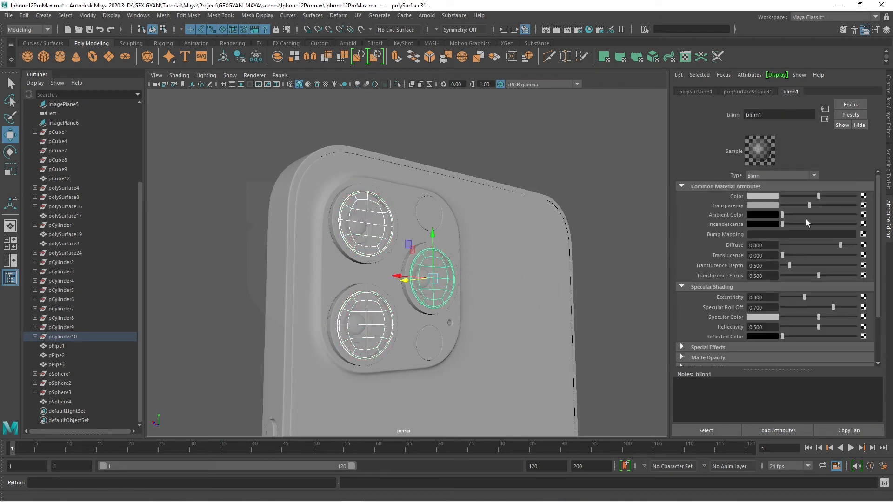
{"action": "left_click_drag", "start_coordinate": [798, 205], "coordinate": [763, 203]}
{"action": "left_click", "coordinate": [636, 232]}
Examine the camera module and the charging port with its surrounding holes on the phone's bottom edge
{"action": "scroll", "coordinate": [599, 268], "scroll_direction": "down", "scroll_amount": 7}
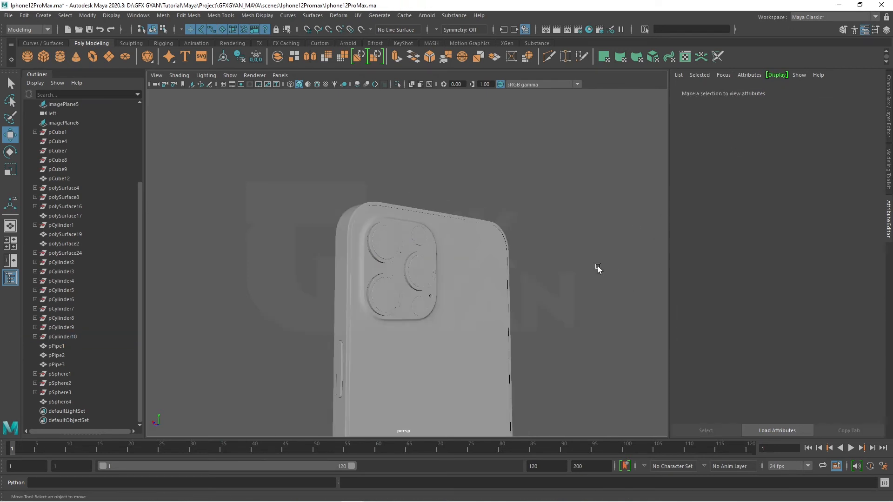
{"action": "left_click_drag", "start_coordinate": [604, 312], "coordinate": [451, 328], "text": "alt"}
{"action": "scroll", "coordinate": [534, 364], "scroll_direction": "up", "scroll_amount": 5}
{"action": "left_click_drag", "start_coordinate": [482, 354], "coordinate": [428, 338], "text": "alt"}
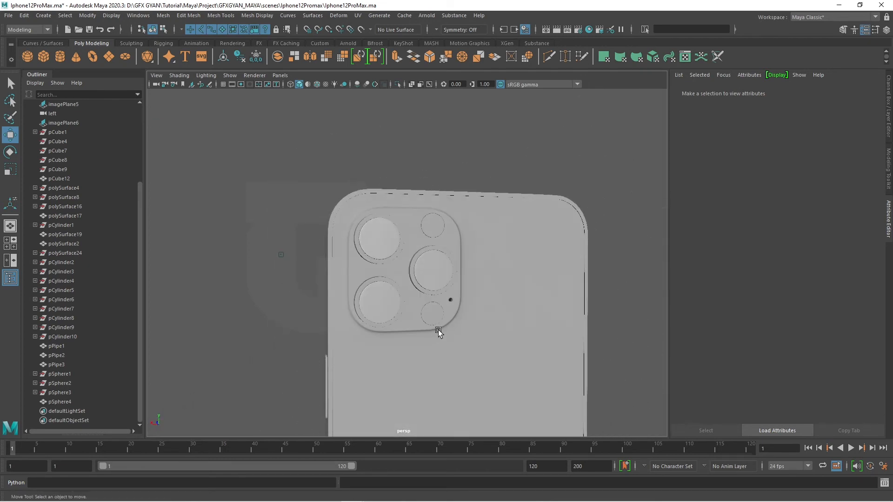
{"action": "scroll", "coordinate": [438, 331], "scroll_direction": "up", "scroll_amount": 2}
{"action": "left_click_drag", "start_coordinate": [439, 331], "coordinate": [446, 273], "text": "alt"}
{"action": "right_click_drag", "start_coordinate": [447, 272], "coordinate": [470, 319], "text": "alt"}
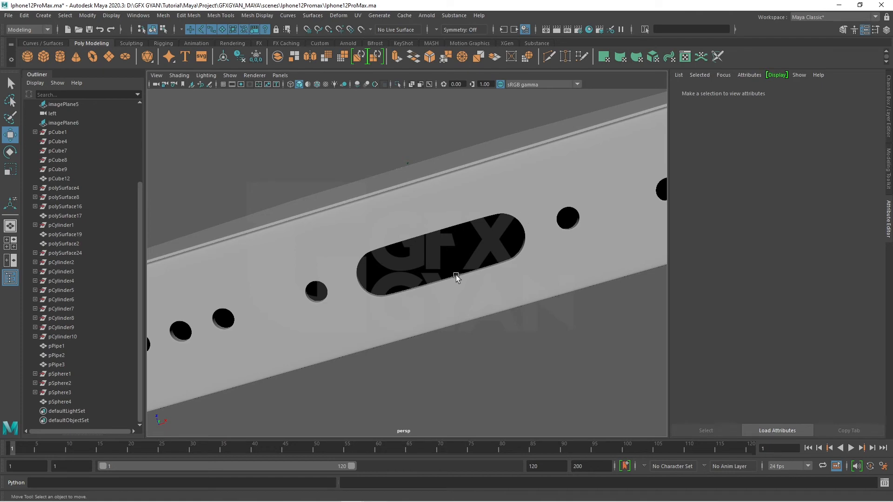
{"action": "left_click", "coordinate": [439, 289]}
{"action": "key", "text": "f"}
{"action": "left_click", "coordinate": [470, 338]}
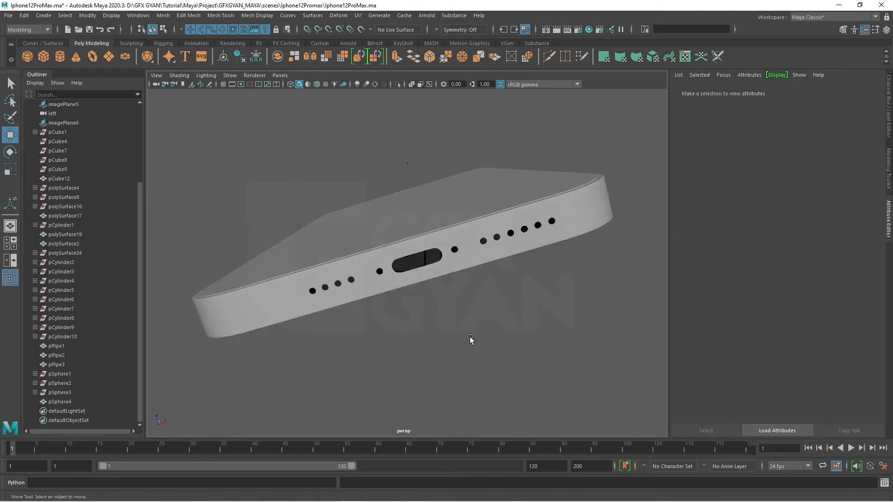
{"action": "right_click_drag", "start_coordinate": [463, 328], "coordinate": [462, 318], "text": "alt"}
Create a polygon cylinder about 0.058 high over the small round hole just right of the charging port
{"action": "key", "text": "space"}
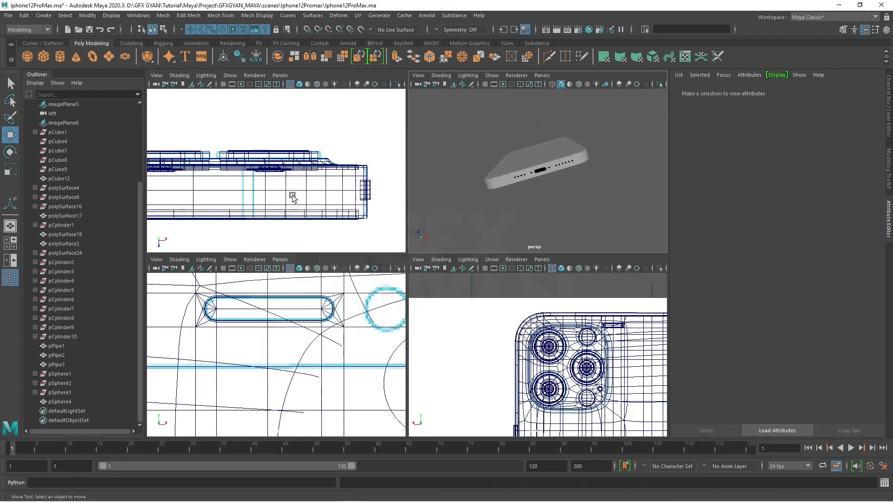
{"action": "key", "text": "space"}
{"action": "left_click_drag", "start_coordinate": [321, 191], "coordinate": [358, 207]}
{"action": "key", "text": "space"}
{"action": "scroll", "coordinate": [460, 299], "scroll_direction": "up", "scroll_amount": 10}
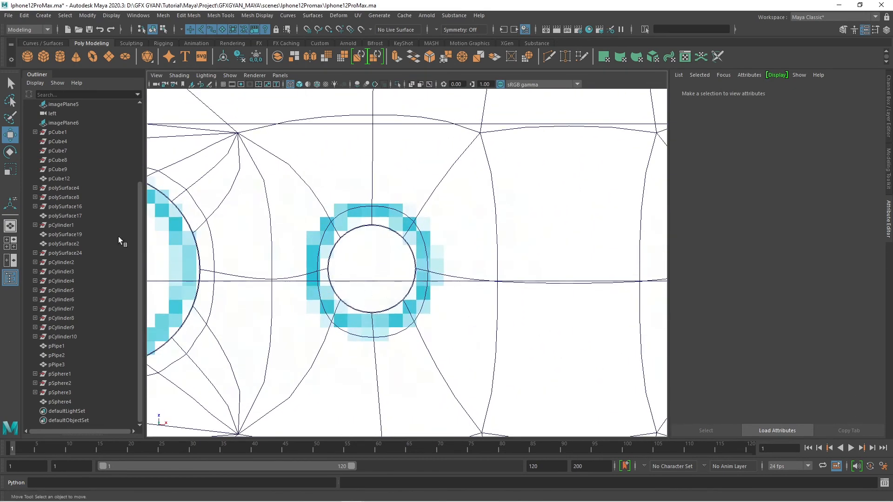
{"action": "left_click", "coordinate": [59, 55]}
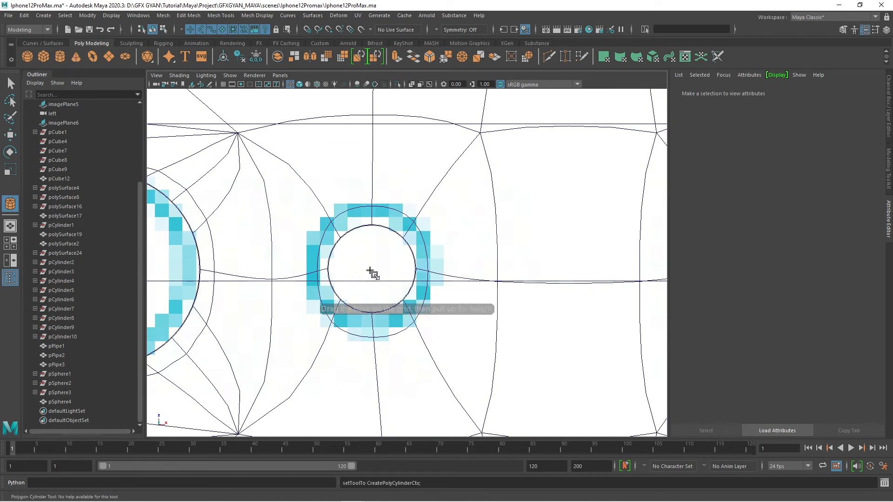
{"action": "left_click_drag", "start_coordinate": [371, 270], "coordinate": [408, 201]}
Move the cylinder down into the small hole on the phone's bottom edge, to about -4.554 in Y
{"action": "key", "text": "space"}
{"action": "key", "text": "space"}
{"action": "left_click_drag", "start_coordinate": [551, 209], "coordinate": [387, 324], "text": "alt"}
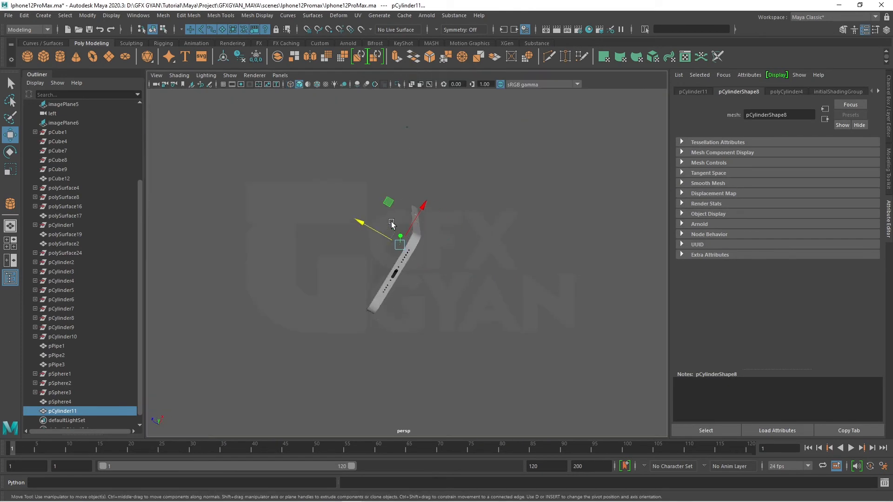
{"action": "left_click_drag", "start_coordinate": [400, 233], "coordinate": [401, 244]}
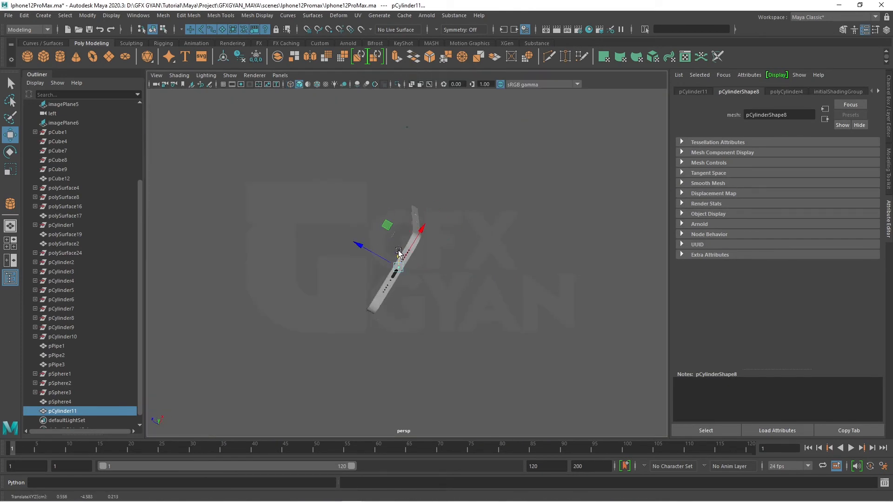
{"action": "key", "text": "f"}
{"action": "left_click_drag", "start_coordinate": [448, 323], "coordinate": [449, 263], "text": "alt"}
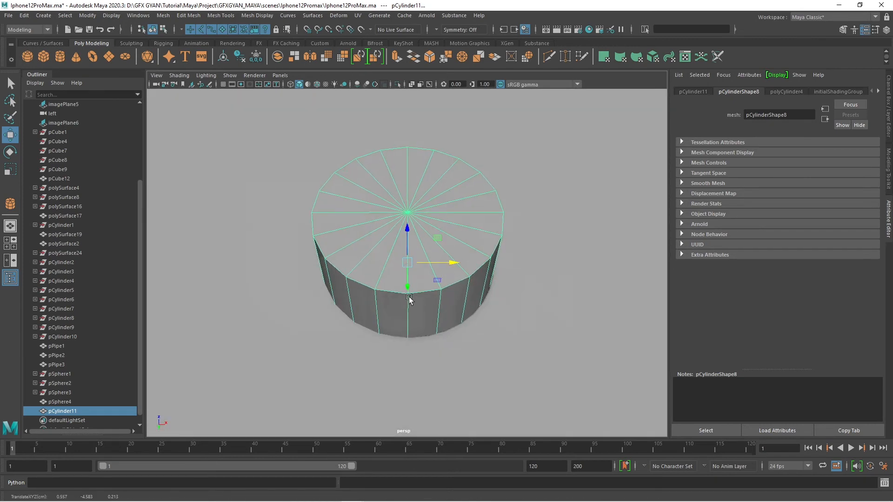
{"action": "left_click_drag", "start_coordinate": [409, 299], "coordinate": [410, 349], "text": "alt"}
{"action": "left_click_drag", "start_coordinate": [455, 270], "coordinate": [458, 268]}
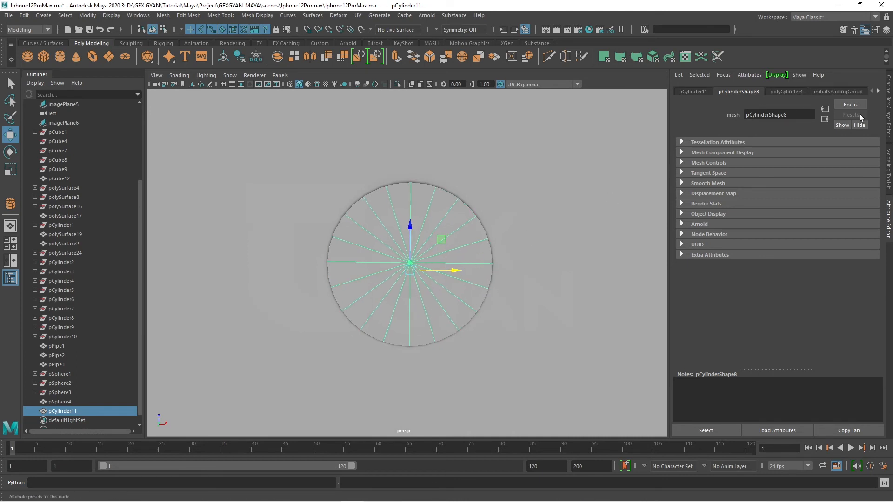
Fit the cylinder inside the hole by setting its radius to 0.031
{"action": "left_click", "coordinate": [889, 116]}
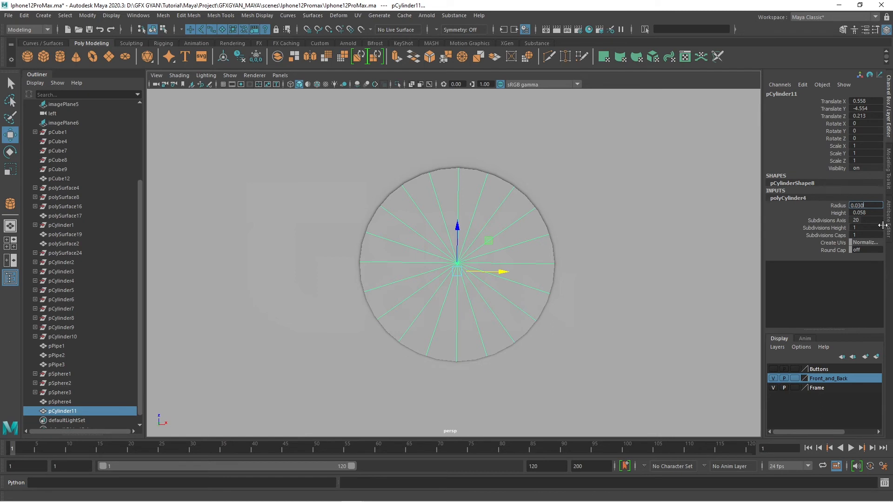
{"action": "key", "text": "Return"}
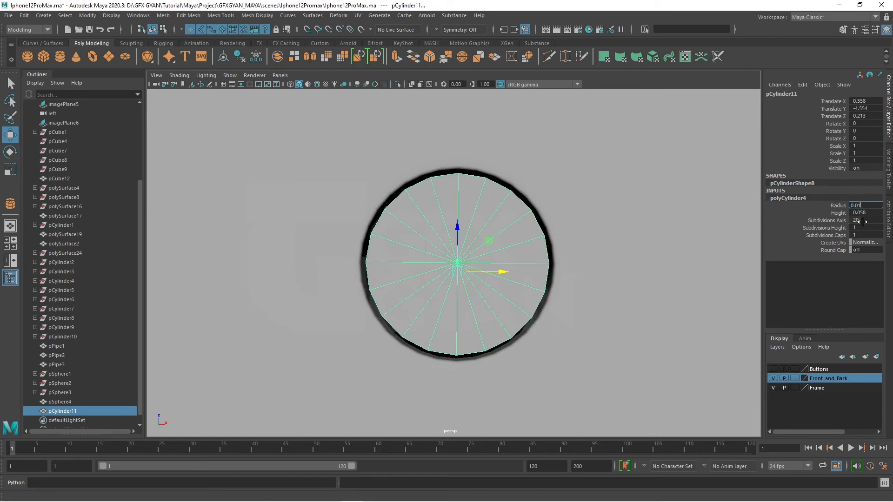
{"action": "key", "text": "Return"}
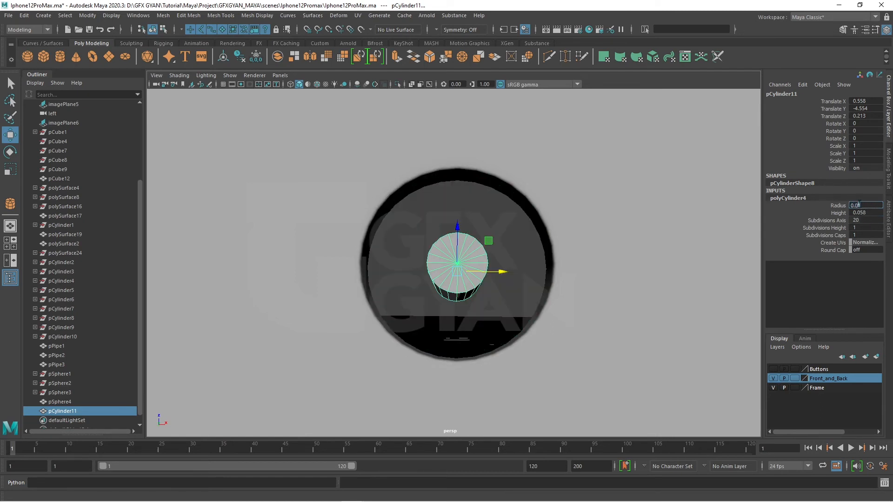
{"action": "type", "text": "0.031"}
{"action": "key", "text": "Return"}
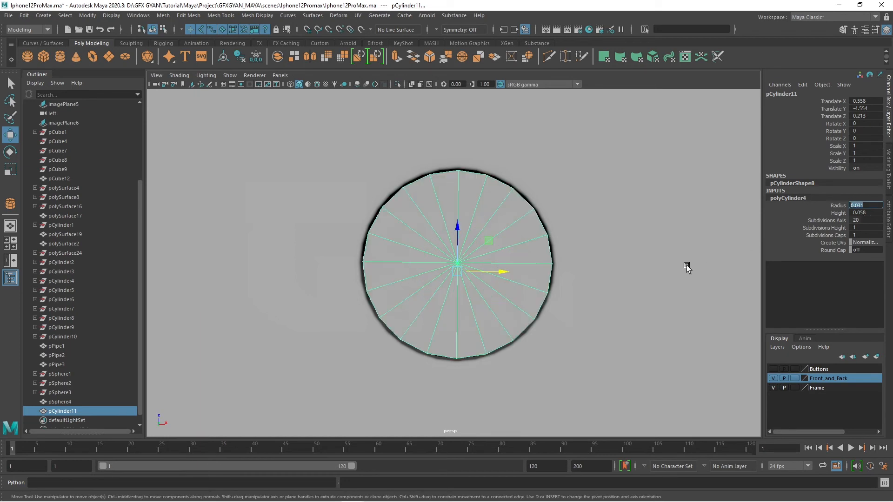
Set the cylinder's axis subdivisions to 12 and cap subdivisions to 2, and switch to edge selection
{"action": "left_click", "coordinate": [826, 220]}
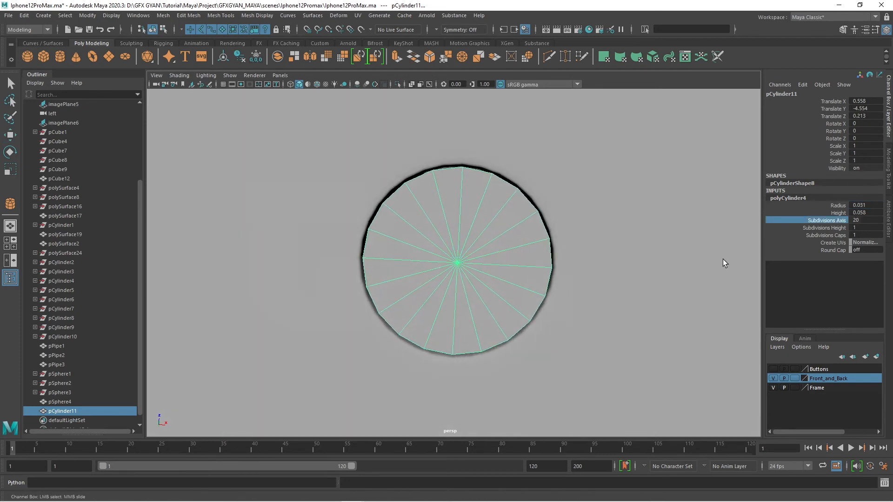
{"action": "middle_click_drag", "start_coordinate": [610, 283], "coordinate": [571, 280]}
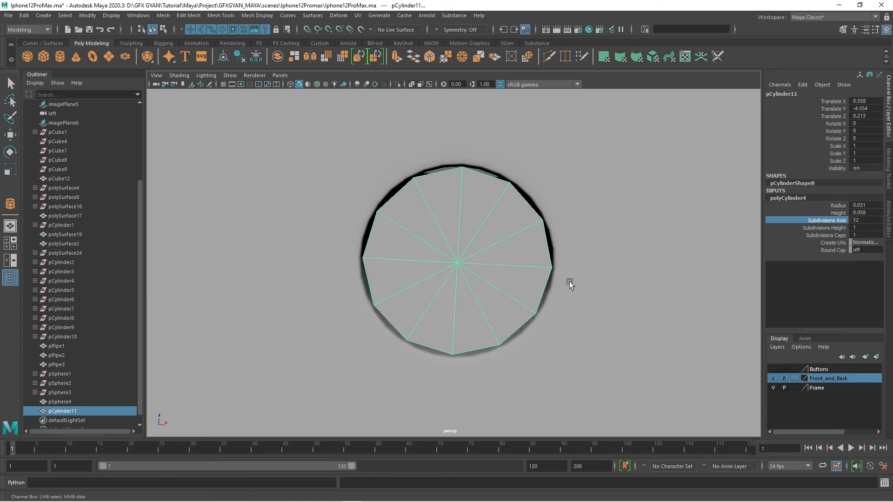
{"action": "mouse_move", "coordinate": [470, 283]}
{"action": "left_mouse_down", "text": "alt"}
{"action": "mouse_move", "coordinate": [471, 305]}
{"action": "mouse_move", "coordinate": [478, 285]}
{"action": "left_mouse_up", "text": "alt"}
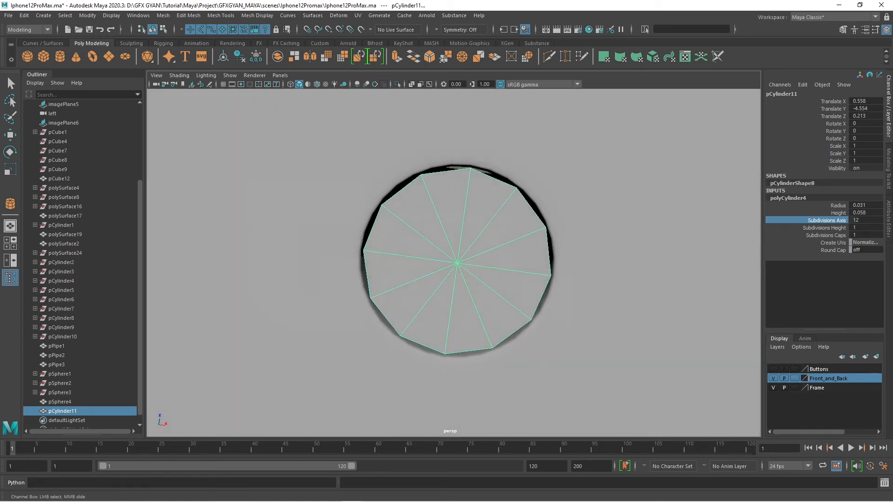
{"action": "left_click", "coordinate": [814, 235]}
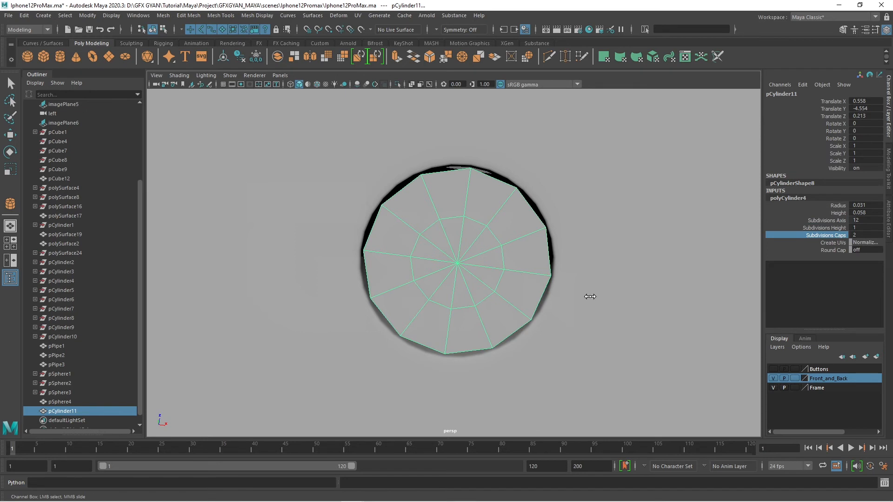
{"action": "right_click_drag", "start_coordinate": [462, 239], "coordinate": [462, 210]}
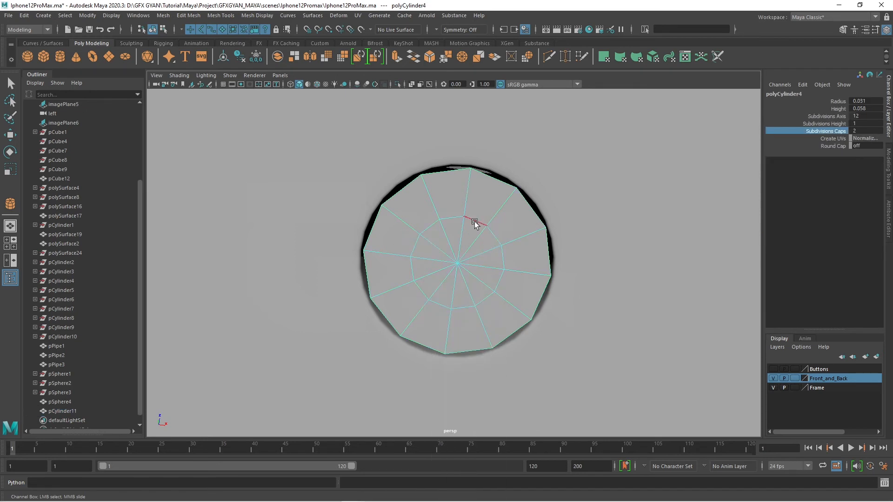
Scale the inner cap edge loop outward uniformly to about 1.2 times its size
{"action": "left_click", "coordinate": [475, 222]}
{"action": "key", "text": "w"}
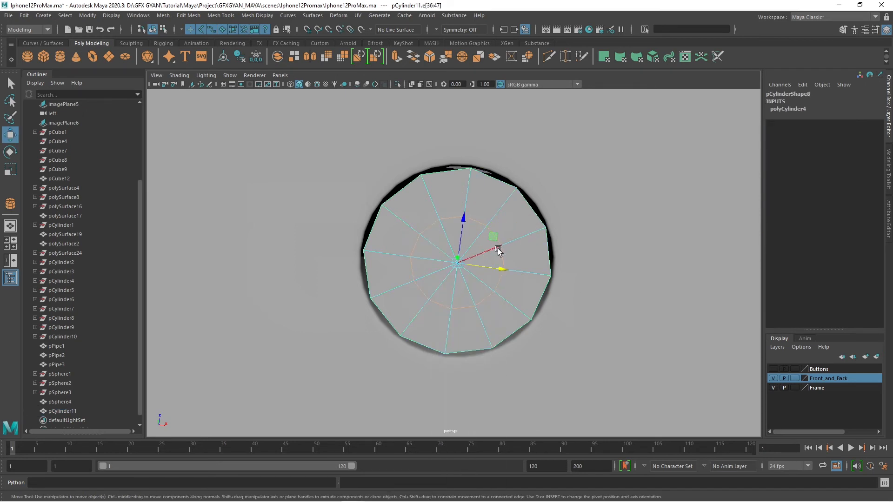
{"action": "key", "text": "r"}
{"action": "left_click_drag", "start_coordinate": [456, 266], "coordinate": [471, 265]}
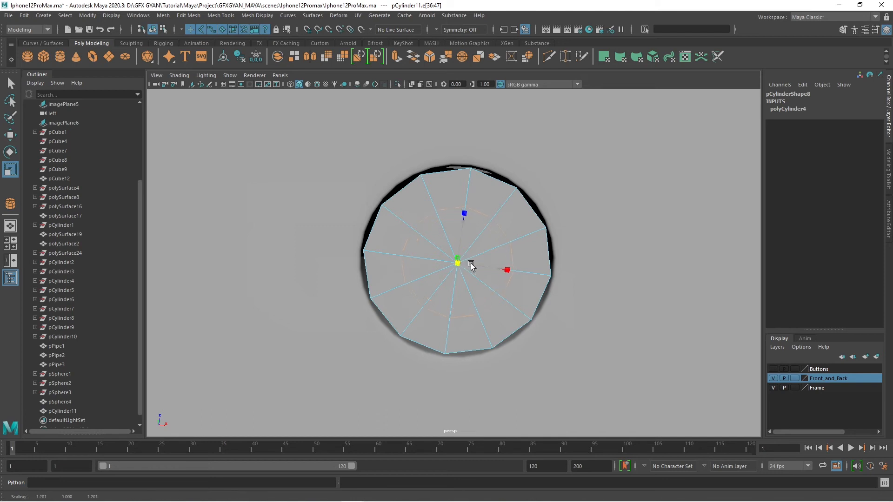
Scale every other vertex of the cap's inner ring toward the center to form a six-pointed star
{"action": "right_click_drag", "start_coordinate": [495, 213], "coordinate": [463, 216]}
{"action": "left_click", "coordinate": [465, 213]}
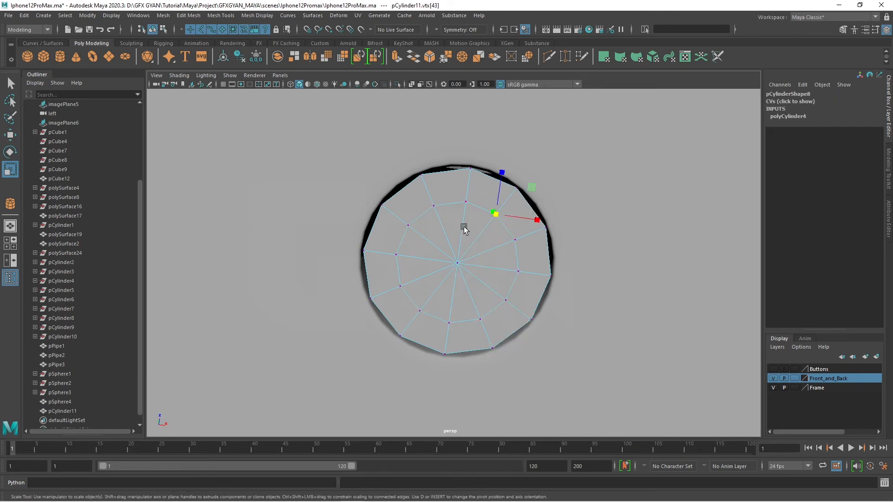
{"action": "left_click", "coordinate": [396, 255], "text": "shift"}
{"action": "left_click", "coordinate": [419, 310], "text": "shift"}
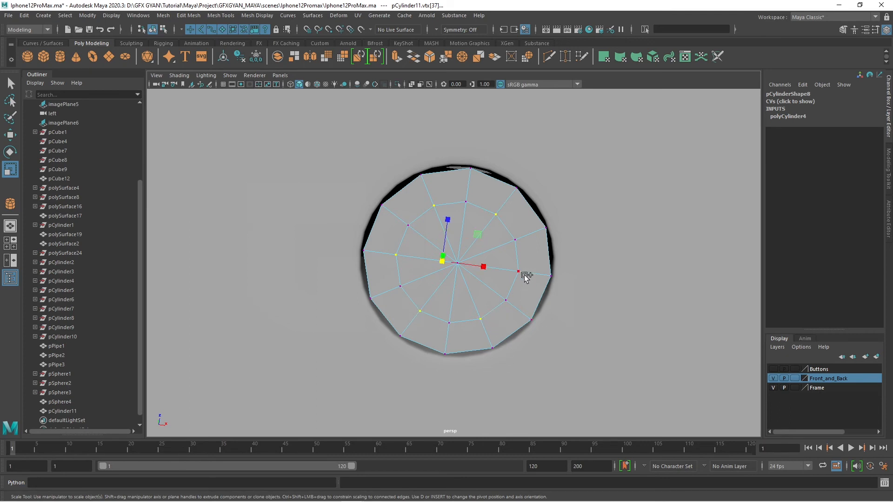
{"action": "key", "text": "w"}
{"action": "key", "text": "f"}
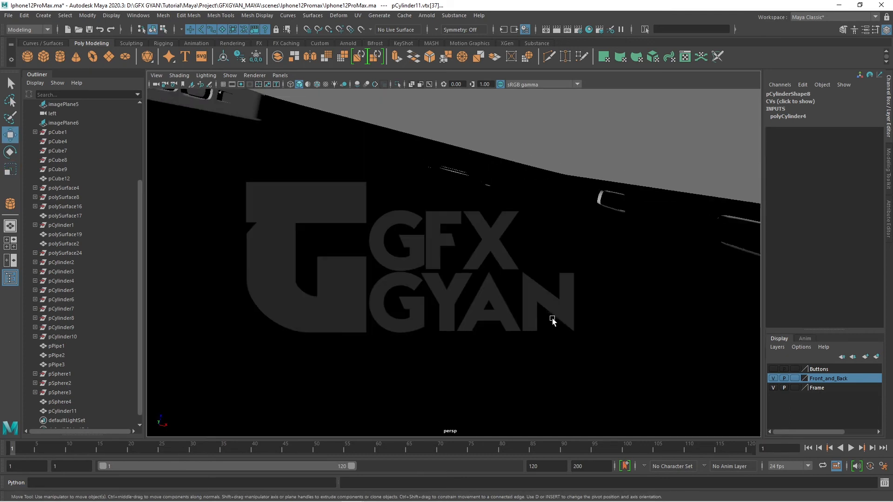
{"action": "left_click_drag", "start_coordinate": [551, 318], "coordinate": [476, 297], "text": "alt"}
{"action": "scroll", "coordinate": [478, 297], "scroll_direction": "up", "scroll_amount": 5}
{"action": "middle_click_drag", "start_coordinate": [479, 297], "coordinate": [489, 304], "text": "alt"}
{"action": "scroll", "coordinate": [489, 304], "scroll_direction": "up", "scroll_amount": 4}
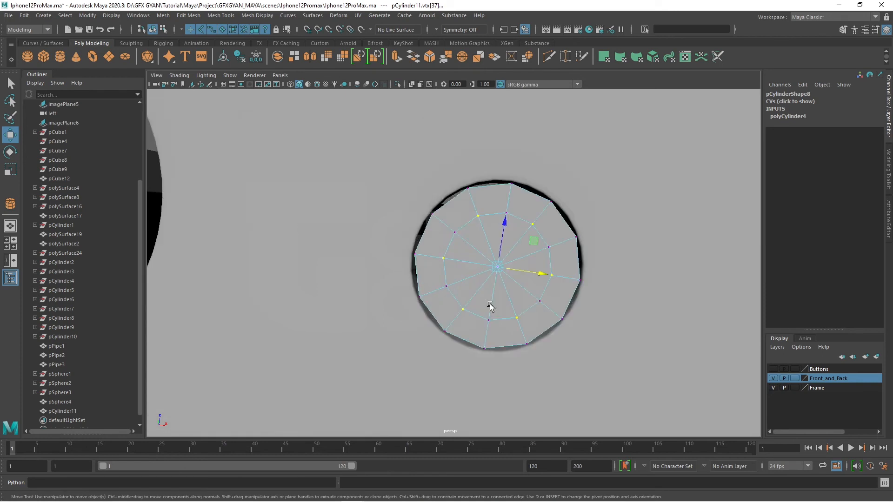
{"action": "left_click_drag", "start_coordinate": [490, 305], "coordinate": [458, 282], "text": "alt"}
{"action": "key", "text": "r"}
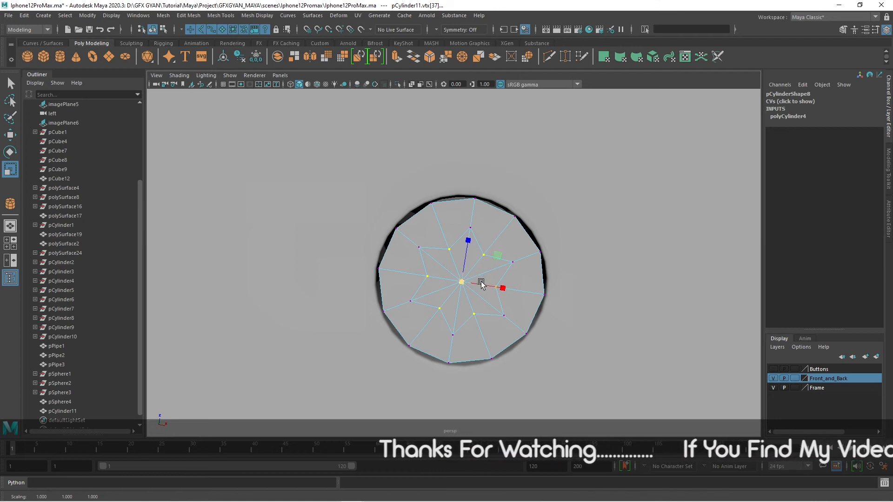
Add the six star-tip vertices to the selection and scale the whole star outline slightly outward
{"action": "left_click", "coordinate": [475, 225], "text": "shift"}
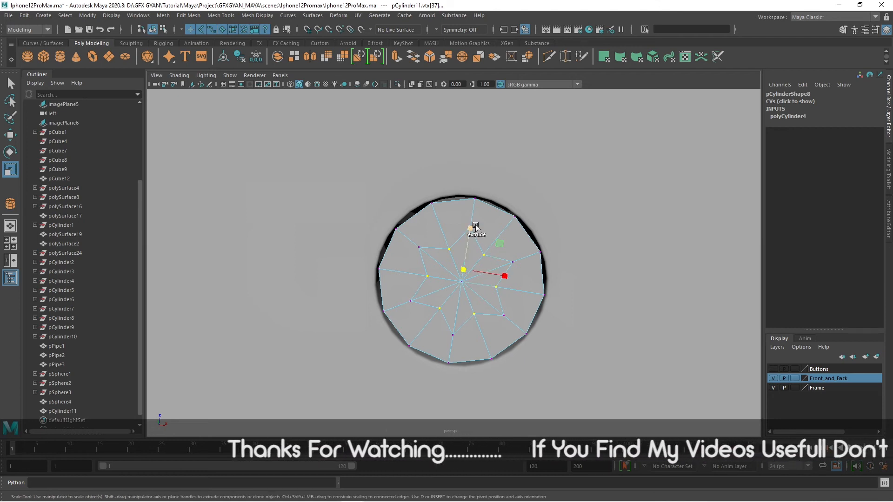
{"action": "left_click", "coordinate": [514, 257], "text": "shift"}
{"action": "left_click", "coordinate": [505, 313], "text": "shift"}
{"action": "left_click", "coordinate": [455, 332], "text": "shift"}
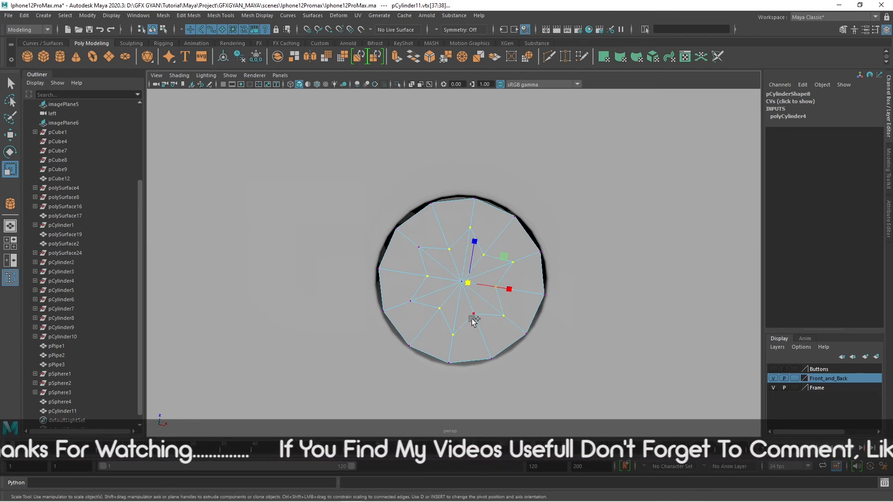
{"action": "left_click", "coordinate": [411, 304], "text": "shift"}
{"action": "left_click", "coordinate": [421, 246], "text": "shift"}
{"action": "left_click_drag", "start_coordinate": [461, 282], "coordinate": [466, 282]}
Select all the faces inside the star and extrude them into the screw head with a Local Translate Z of about -0.016
{"action": "right_click_drag", "start_coordinate": [449, 236], "coordinate": [452, 264]}
{"action": "left_click", "coordinate": [439, 263]}
{"action": "key", "text": "q"}
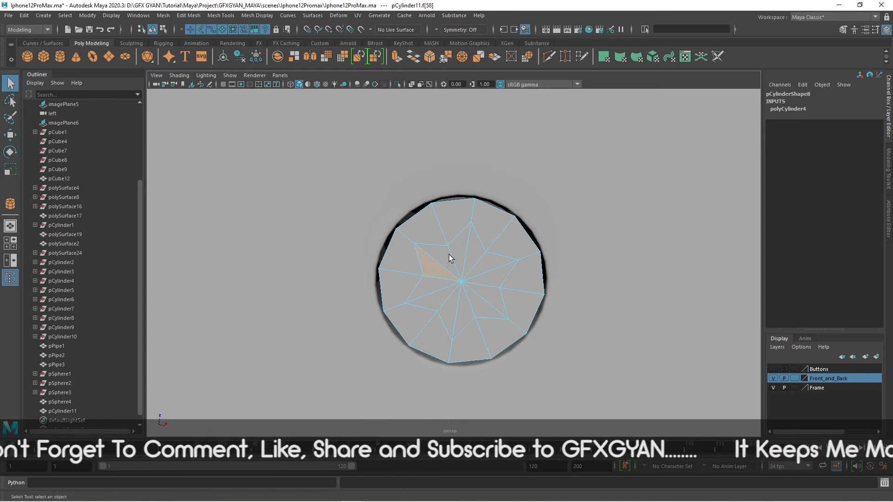
{"action": "mouse_move", "coordinate": [450, 259]}
{"action": "left_mouse_down", "text": "shift"}
{"action": "mouse_move", "coordinate": [458, 250]}
{"action": "mouse_move", "coordinate": [468, 265]}
{"action": "mouse_move", "coordinate": [493, 265]}
{"action": "mouse_move", "coordinate": [484, 302]}
{"action": "mouse_move", "coordinate": [454, 325]}
{"action": "mouse_move", "coordinate": [430, 303]}
{"action": "left_mouse_up", "text": "shift"}
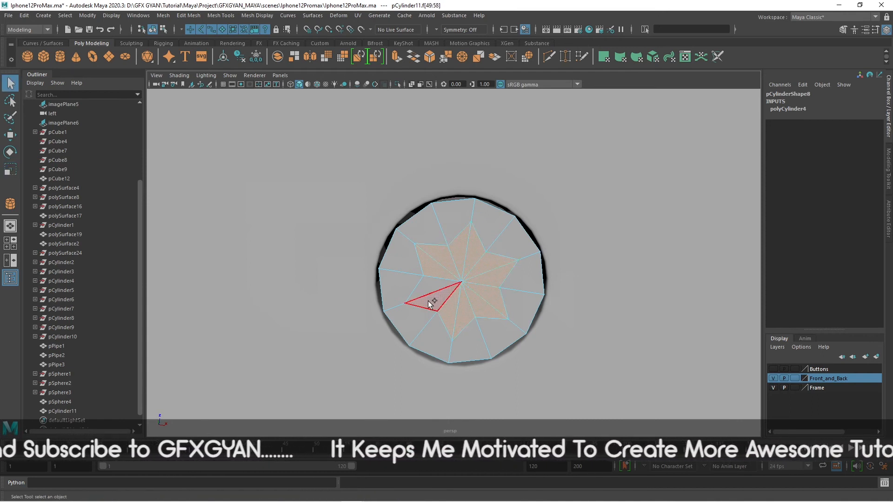
{"action": "left_click", "coordinate": [429, 303], "text": "shift"}
{"action": "left_click", "coordinate": [428, 288], "text": "shift"}
{"action": "scroll", "coordinate": [502, 304], "scroll_direction": "down", "scroll_amount": 5}
{"action": "left_click_drag", "start_coordinate": [503, 305], "coordinate": [556, 264], "text": "alt"}
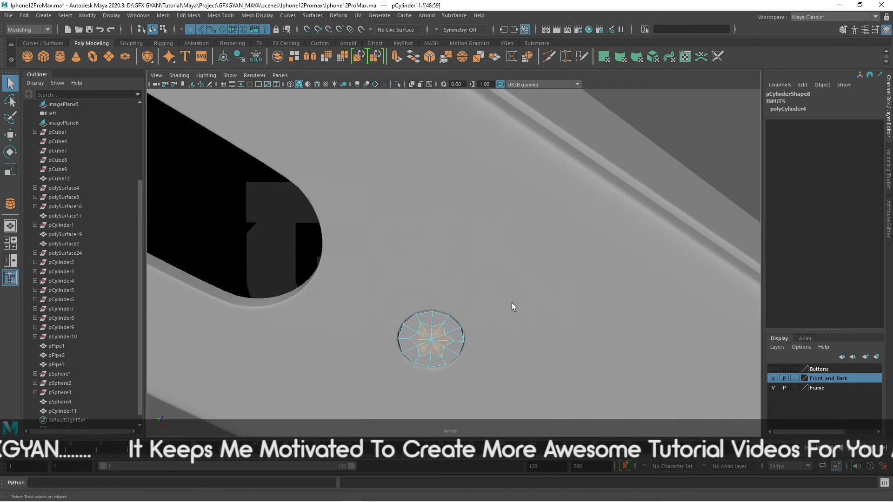
{"action": "key", "text": "w"}
{"action": "left_click_drag", "start_coordinate": [512, 303], "coordinate": [490, 289], "text": "alt"}
{"action": "scroll", "coordinate": [492, 293], "scroll_direction": "up", "scroll_amount": 5}
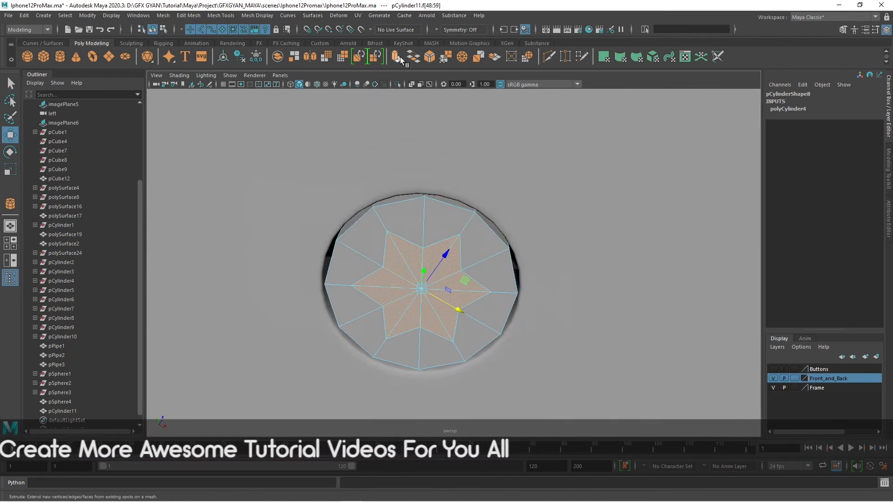
{"action": "left_click", "coordinate": [401, 60]}
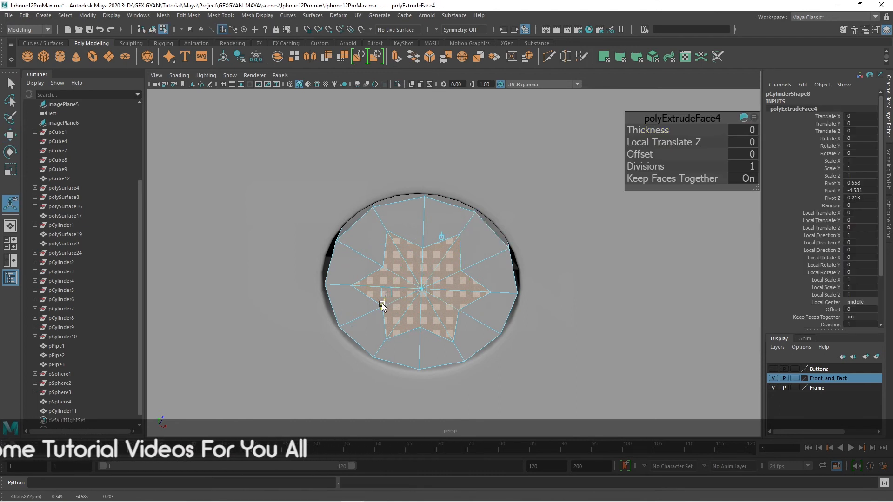
{"action": "left_click_drag", "start_coordinate": [382, 304], "coordinate": [389, 282]}
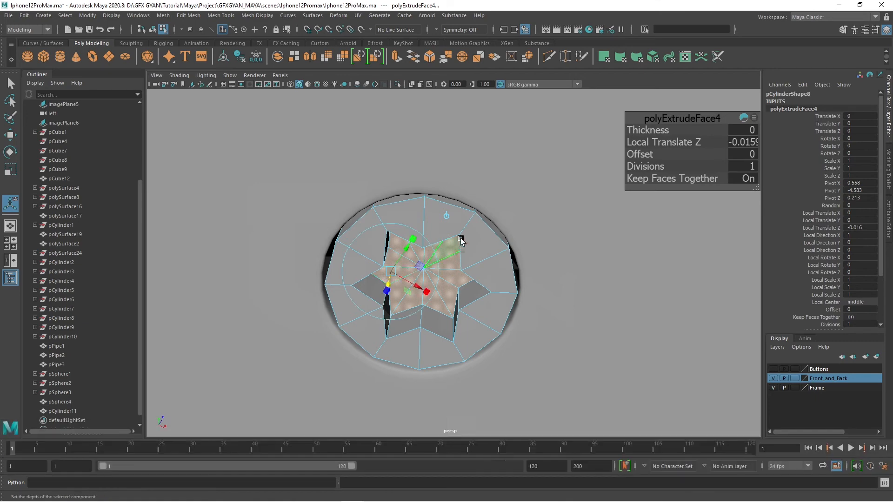
Return to object mode and check the smooth-previewed screw head in its hole beside the charging port
{"action": "right_click_drag", "start_coordinate": [463, 233], "coordinate": [520, 206]}
{"action": "scroll", "coordinate": [484, 245], "scroll_direction": "down", "scroll_amount": 10}
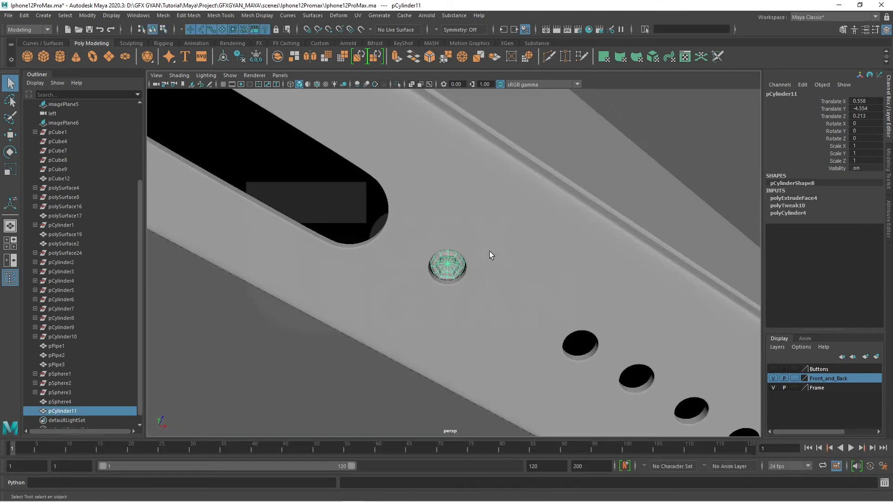
{"action": "left_click", "coordinate": [624, 193]}
{"action": "scroll", "coordinate": [637, 272], "scroll_direction": "up", "scroll_amount": 12}
{"action": "scroll", "coordinate": [448, 306], "scroll_direction": "down", "scroll_amount": 5}
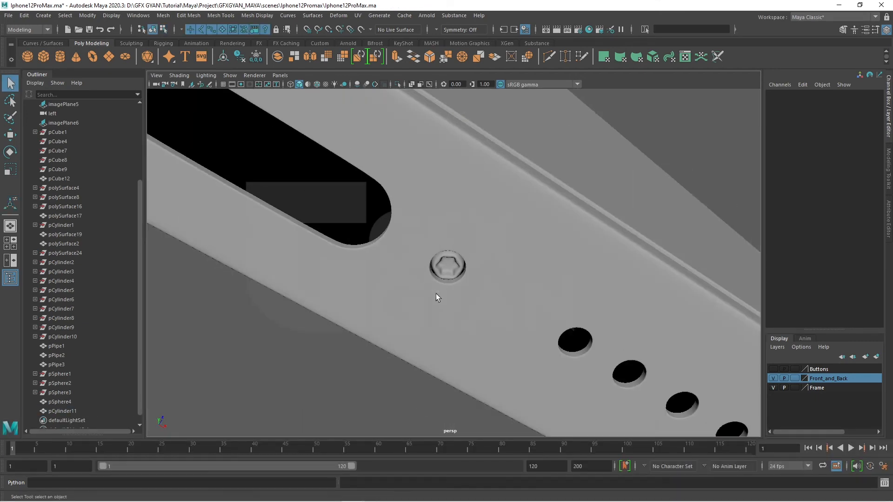
{"action": "scroll", "coordinate": [434, 294], "scroll_direction": "up", "scroll_amount": 8}
Isolate the screw cylinder and turn off its smooth preview
{"action": "left_click", "coordinate": [430, 278]}
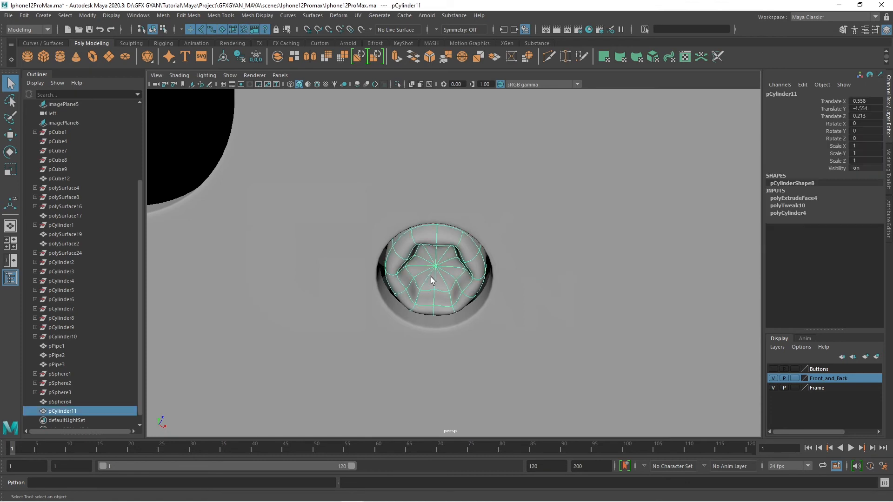
{"action": "key", "text": "ctrl+1"}
{"action": "key", "text": "1"}
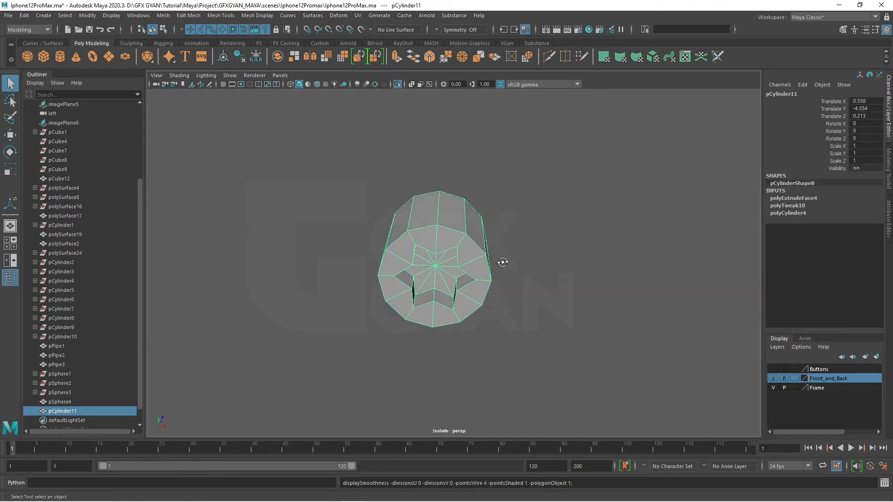
{"action": "left_click_drag", "start_coordinate": [502, 262], "coordinate": [497, 316], "text": "alt"}
{"action": "key", "text": "f"}
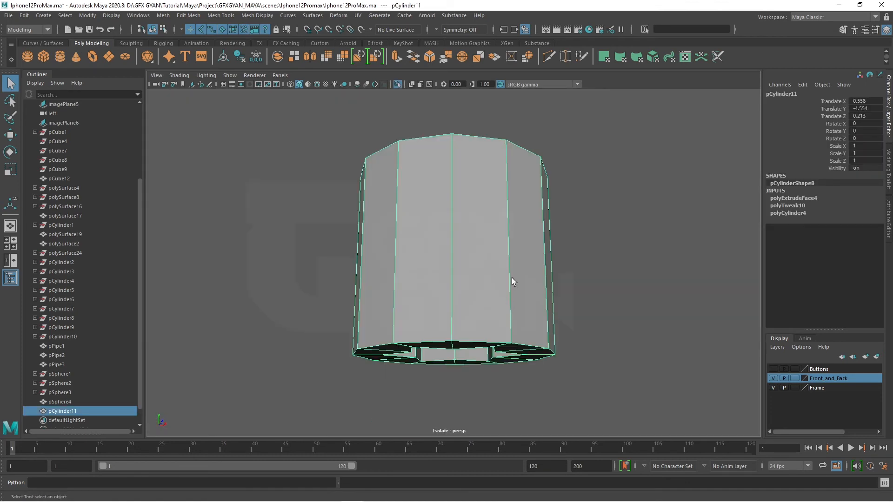
{"action": "mouse_move", "coordinate": [513, 278]}
{"action": "left_mouse_down", "text": "alt"}
{"action": "mouse_move", "coordinate": [512, 300]}
{"action": "mouse_move", "coordinate": [508, 280]}
{"action": "left_mouse_up", "text": "alt"}
Delete the cap faces at the screw's inner end, opposite the star recess
{"action": "right_click_drag", "start_coordinate": [503, 208], "coordinate": [485, 225]}
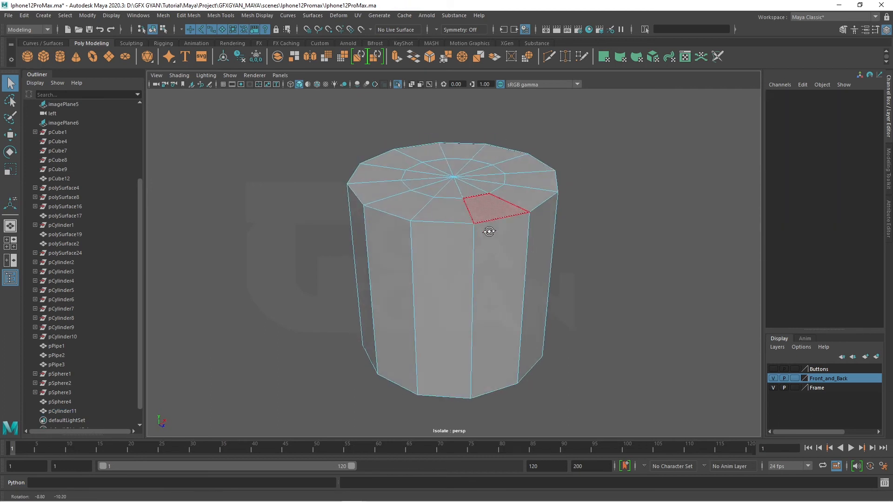
{"action": "left_click_drag", "start_coordinate": [616, 121], "coordinate": [322, 222]}
{"action": "left_click_drag", "start_coordinate": [465, 279], "coordinate": [466, 290], "text": "alt"}
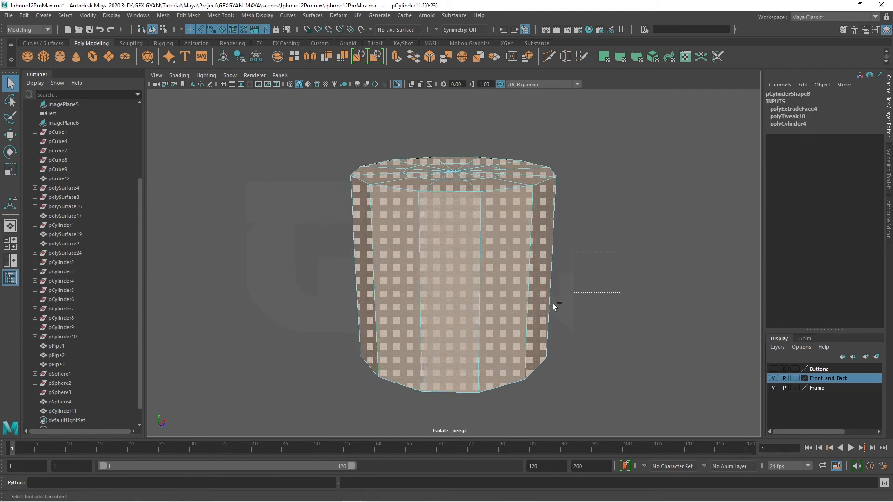
{"action": "left_click_drag", "start_coordinate": [553, 303], "coordinate": [337, 318], "text": "ctrl"}
{"action": "key", "text": "Delete"}
{"action": "scroll", "coordinate": [444, 245], "scroll_direction": "down", "scroll_amount": 7}
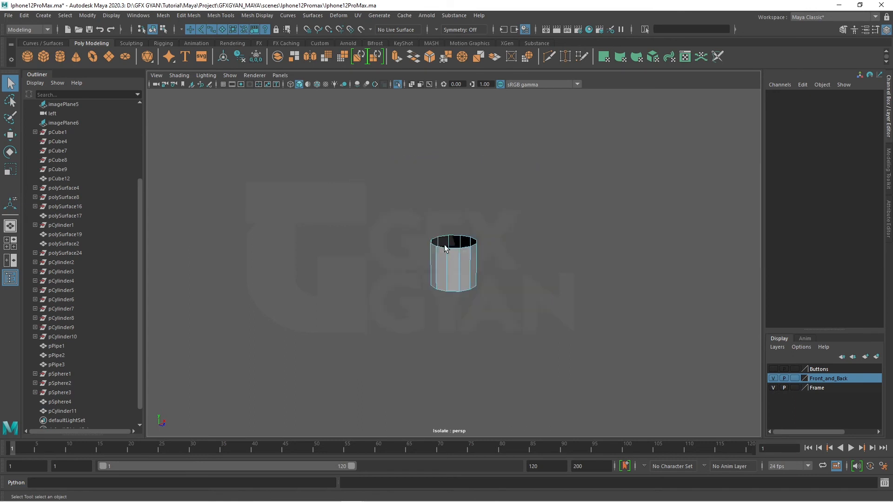
Insert an edge loop around the screw's side, about a third of the way up from the star end
{"action": "left_click_drag", "start_coordinate": [484, 241], "coordinate": [490, 313], "text": "alt"}
{"action": "scroll", "coordinate": [490, 312], "scroll_direction": "up", "scroll_amount": 5}
{"action": "left_click", "coordinate": [549, 56]}
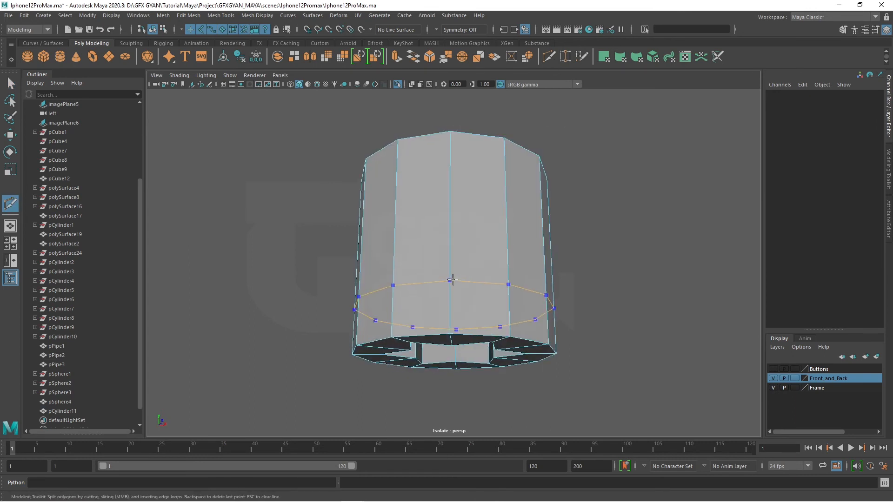
{"action": "key", "text": "w"}
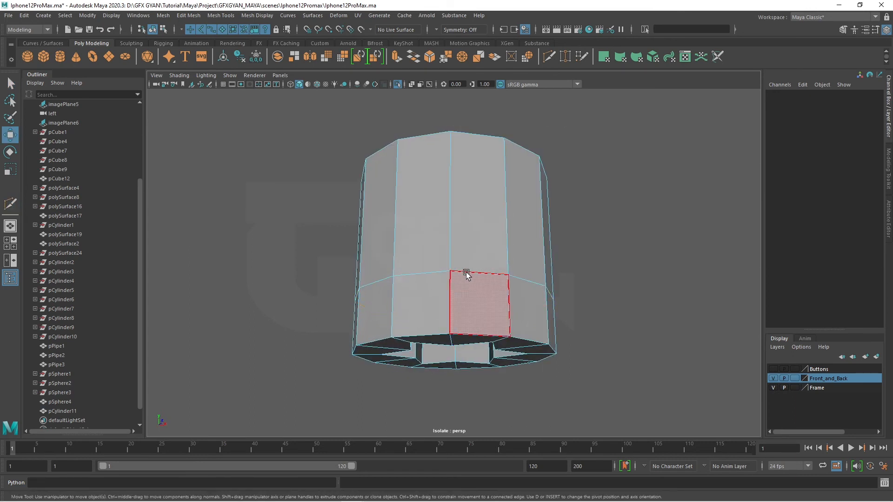
Scale the new edge loop and the open end's border inward together, and move them slightly away from the star recess
{"action": "left_click", "coordinate": [467, 274]}
{"action": "right_click_drag", "start_coordinate": [466, 274], "coordinate": [472, 185]}
{"action": "double_click", "coordinate": [467, 270]}
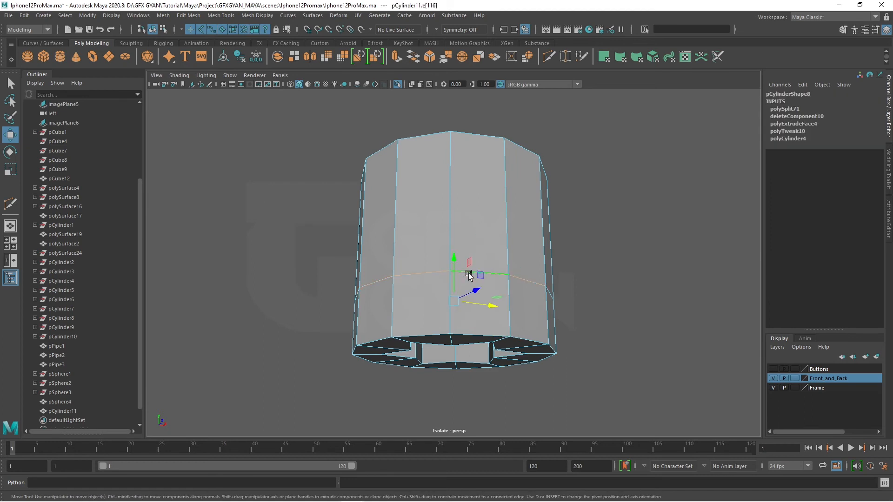
{"action": "double_click", "coordinate": [464, 142], "text": "shift"}
{"action": "key", "text": "r"}
{"action": "left_click_drag", "start_coordinate": [454, 237], "coordinate": [397, 243]}
{"action": "key", "text": "w"}
{"action": "mouse_move", "coordinate": [454, 195]}
{"action": "left_mouse_down"}
{"action": "mouse_move", "coordinate": [454, 207]}
{"action": "mouse_move", "coordinate": [451, 184]}
{"action": "left_mouse_up"}
{"action": "left_click_drag", "start_coordinate": [528, 240], "coordinate": [528, 206], "text": "alt"}
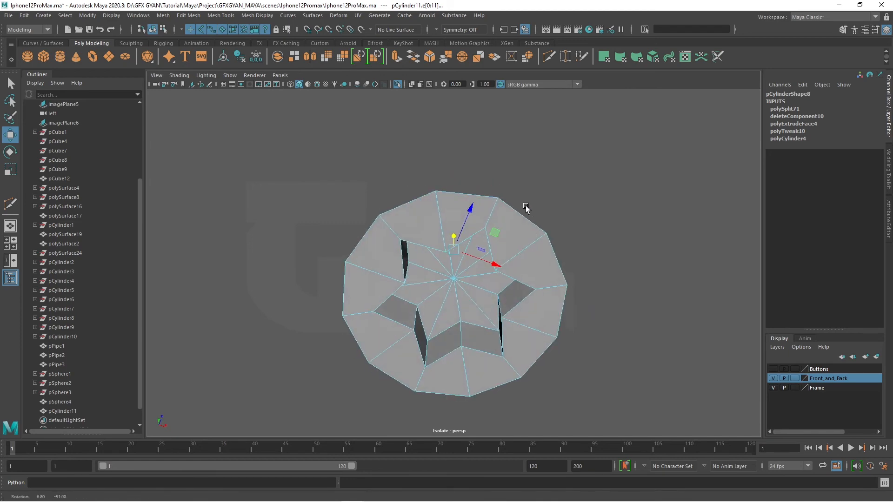
{"action": "right_click_drag", "start_coordinate": [467, 237], "coordinate": [467, 264]}
{"action": "left_click_drag", "start_coordinate": [466, 292], "coordinate": [514, 363], "text": "alt"}
{"action": "key", "text": "r"}
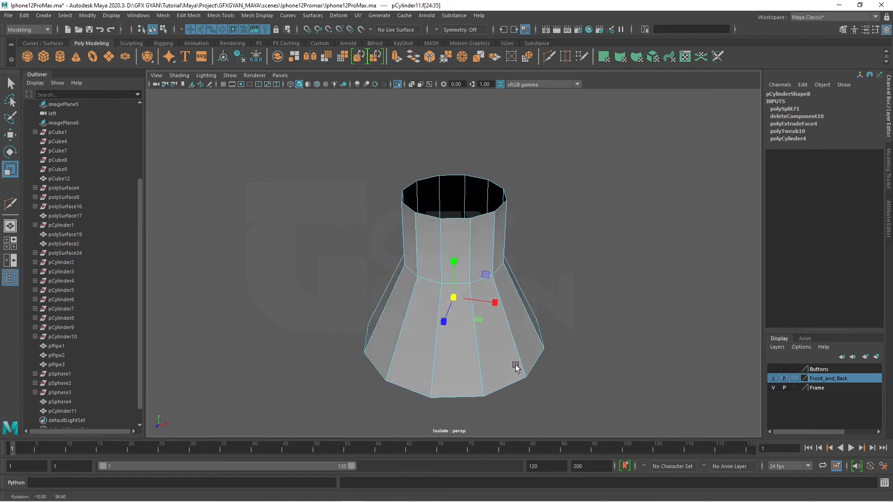
{"action": "left_click", "coordinate": [474, 280]}
{"action": "key", "text": "ctrl+z"}
{"action": "mouse_move", "coordinate": [515, 339]}
{"action": "right_mouse_down", "text": "alt"}
{"action": "mouse_move", "coordinate": [516, 265]}
{"action": "mouse_move", "coordinate": [508, 327]}
{"action": "right_mouse_up", "text": "alt"}
{"action": "left_click_drag", "start_coordinate": [508, 327], "coordinate": [475, 271], "text": "alt"}
{"action": "right_click_drag", "start_coordinate": [466, 251], "coordinate": [492, 300]}
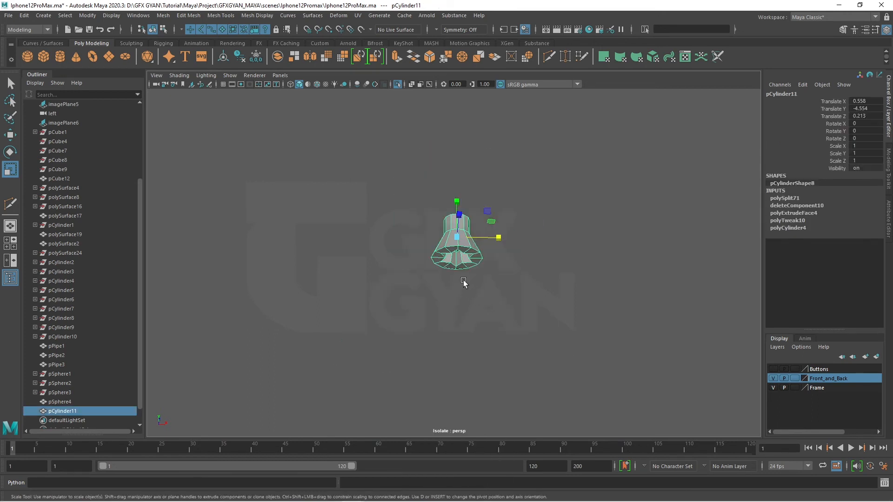
Bevel the screw head's outer rim edges with a fraction of 0.23 and 2 segments
{"action": "scroll", "coordinate": [463, 281], "scroll_direction": "up", "scroll_amount": 2}
{"action": "left_click_drag", "start_coordinate": [462, 279], "coordinate": [478, 250], "text": "alt"}
{"action": "right_click_drag", "start_coordinate": [460, 247], "coordinate": [455, 271]}
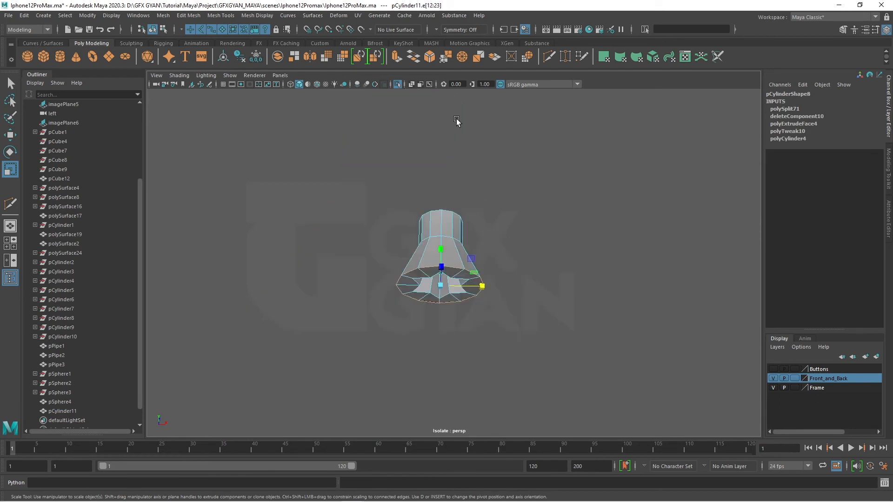
{"action": "left_click", "coordinate": [429, 57]}
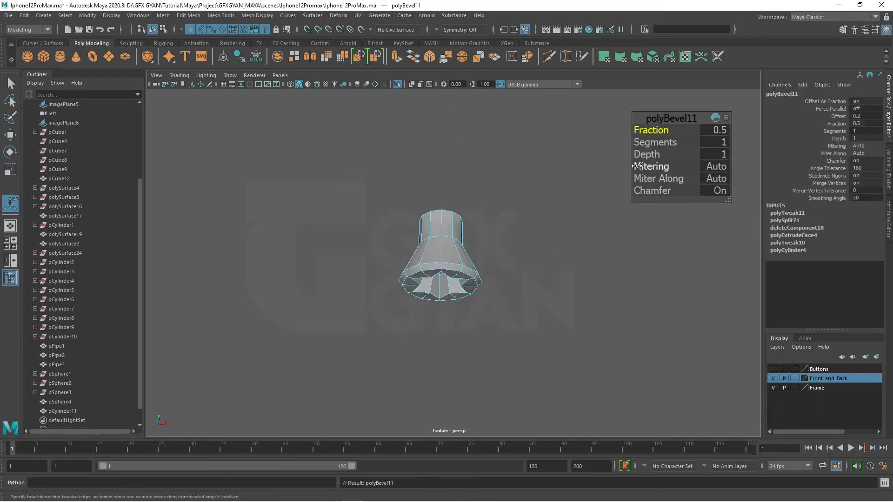
{"action": "left_click_drag", "start_coordinate": [664, 141], "coordinate": [661, 130]}
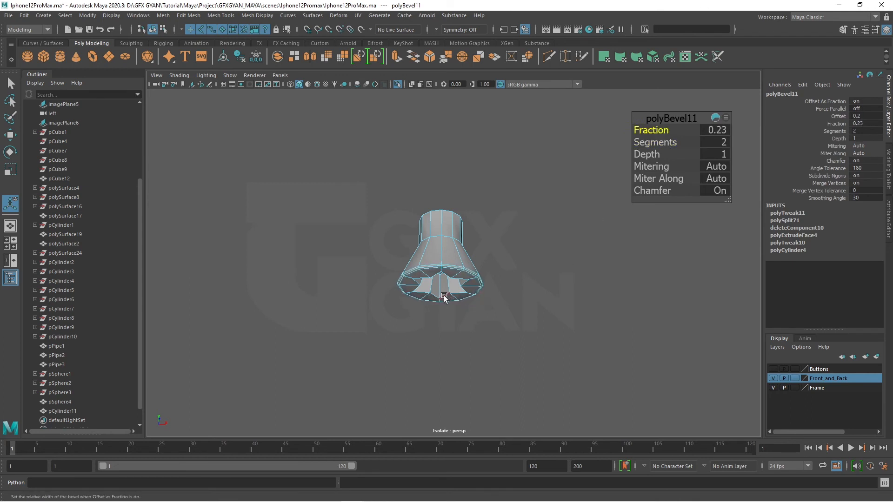
Bevel the inner and outer edges of the screw's star recess with a fraction of 0.41 and 2 segments
{"action": "left_click_drag", "start_coordinate": [444, 299], "coordinate": [456, 253], "text": "alt"}
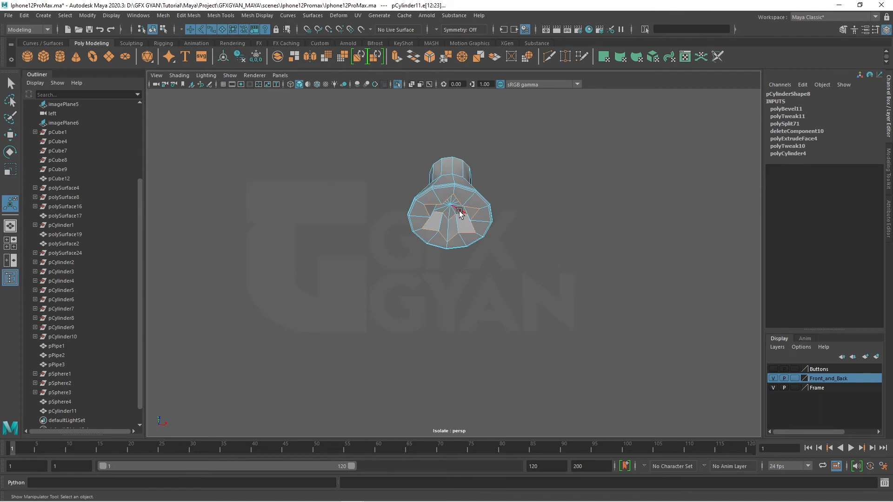
{"action": "key", "text": "f"}
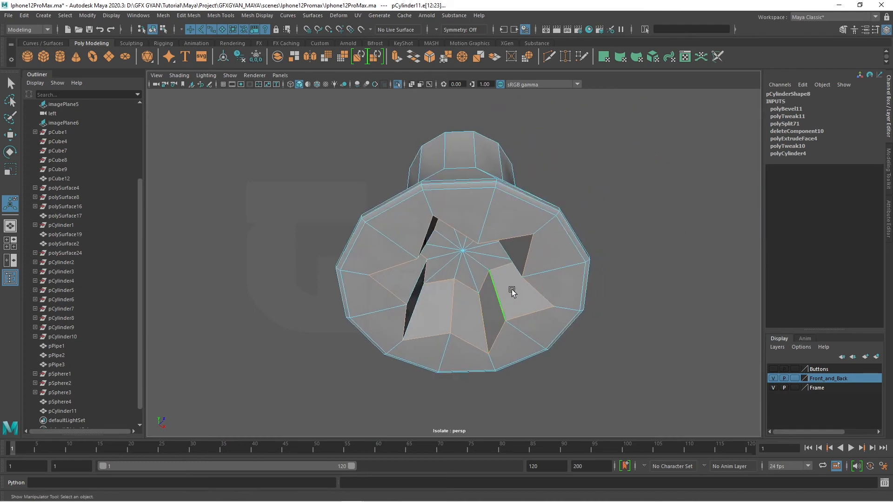
{"action": "left_click_drag", "start_coordinate": [511, 291], "coordinate": [536, 286], "text": "alt"}
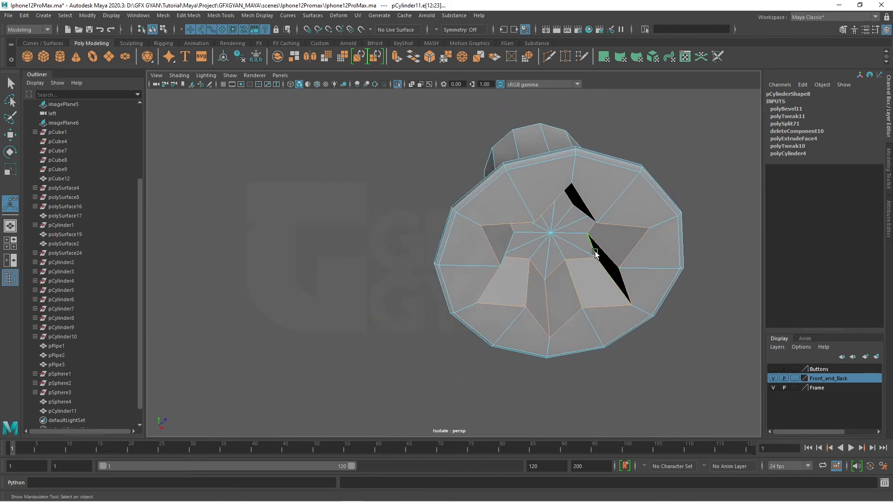
{"action": "mouse_move", "coordinate": [594, 253]}
{"action": "left_mouse_down", "text": "alt"}
{"action": "mouse_move", "coordinate": [599, 275]}
{"action": "mouse_move", "coordinate": [605, 259]}
{"action": "left_mouse_up", "text": "alt"}
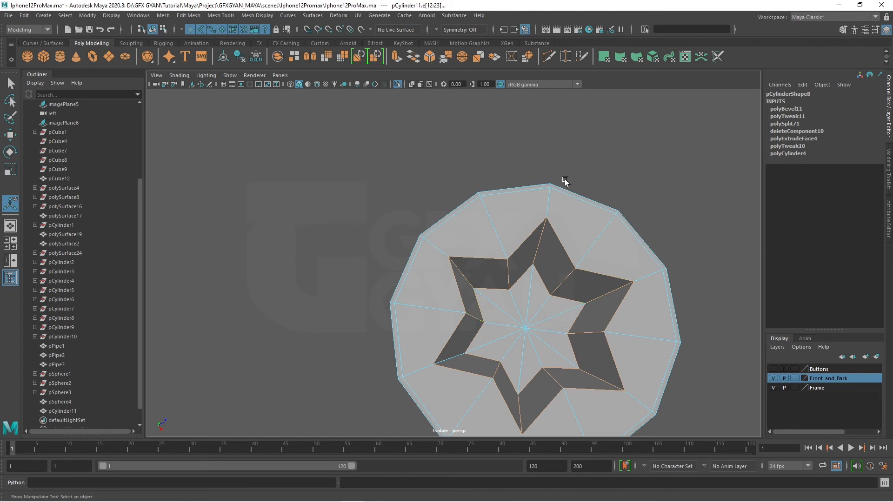
{"action": "key", "text": "ctrl+b"}
{"action": "mouse_move", "coordinate": [661, 142]}
{"action": "left_mouse_down"}
{"action": "mouse_move", "coordinate": [673, 142]}
{"action": "mouse_move", "coordinate": [667, 131]}
{"action": "mouse_move", "coordinate": [649, 133]}
{"action": "mouse_move", "coordinate": [667, 130]}
{"action": "left_mouse_up"}
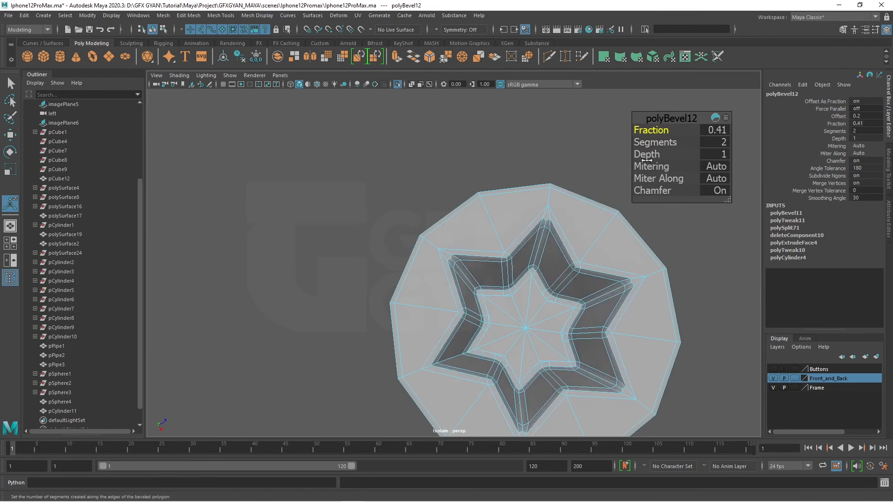
Inspect the beveled screw on its own and seated in its hole beside the charging port
{"action": "right_click_drag", "start_coordinate": [516, 233], "coordinate": [583, 210]}
{"action": "scroll", "coordinate": [641, 186], "scroll_direction": "down", "scroll_amount": 6}
{"action": "left_click", "coordinate": [641, 226]}
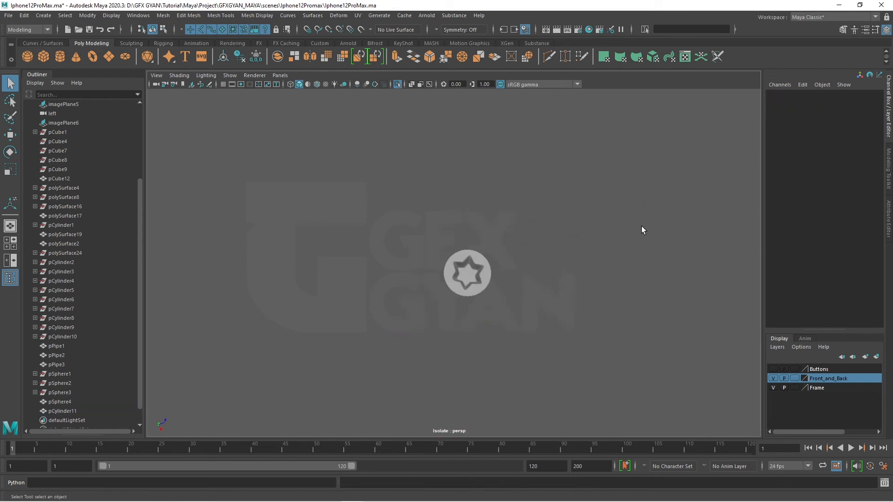
{"action": "left_click_drag", "start_coordinate": [641, 226], "coordinate": [531, 328], "text": "alt"}
{"action": "left_click_drag", "start_coordinate": [510, 269], "coordinate": [460, 250], "text": "alt"}
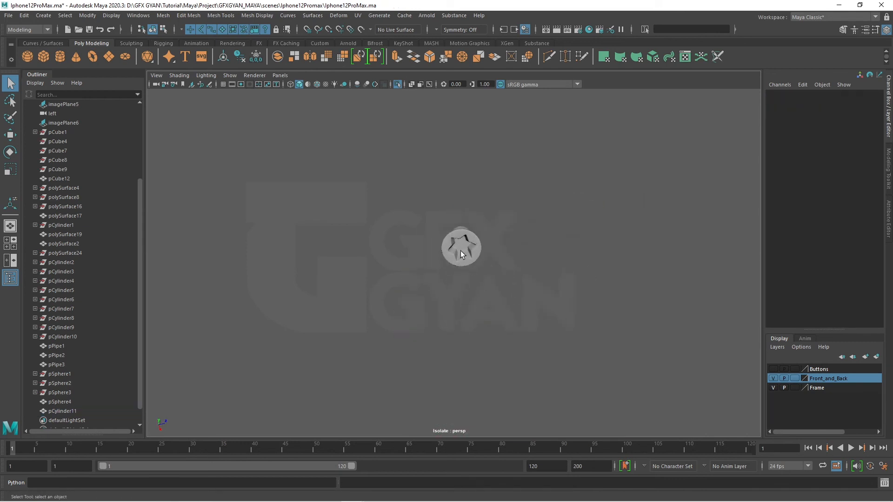
{"action": "left_click", "coordinate": [460, 250]}
{"action": "left_click", "coordinate": [541, 270]}
{"action": "key", "text": "ctrl+1"}
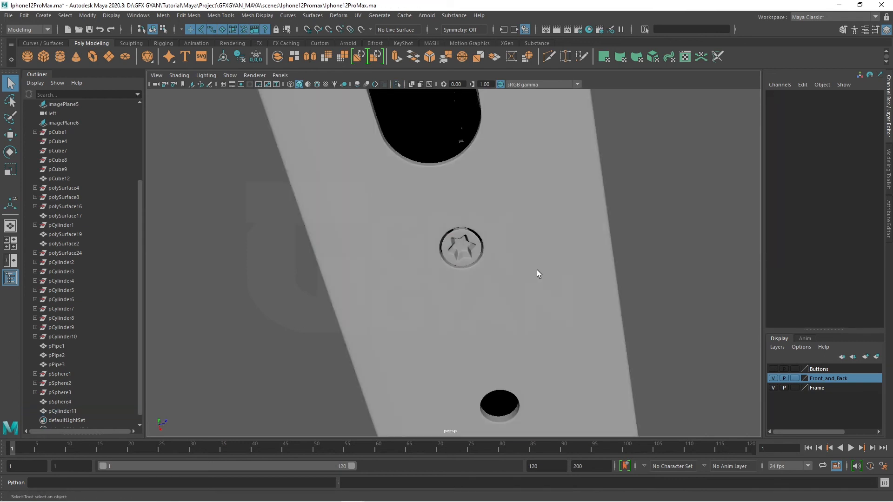
{"action": "left_click_drag", "start_coordinate": [536, 270], "coordinate": [519, 261], "text": "alt"}
{"action": "scroll", "coordinate": [511, 258], "scroll_direction": "up", "scroll_amount": 2}
{"action": "left_click", "coordinate": [446, 244]}
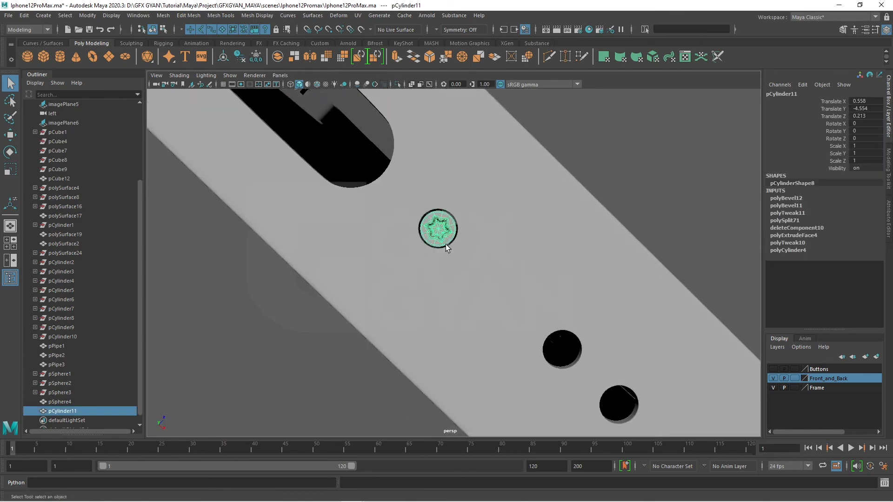
{"action": "scroll", "coordinate": [442, 247], "scroll_direction": "up", "scroll_amount": 2}
{"action": "scroll", "coordinate": [440, 241], "scroll_direction": "up", "scroll_amount": 5}
{"action": "left_click_drag", "start_coordinate": [435, 233], "coordinate": [445, 249], "text": "alt"}
Undo the bevel on the star recess, restoring the selection of its edges
{"action": "key", "text": "ctrl+z"}
{"action": "key", "text": "ctrl+z"}
{"action": "key", "text": "ctrl+z"}
{"action": "key", "text": "ctrl+z"}
{"action": "key", "text": "ctrl+z"}
{"action": "key", "text": "ctrl+z"}
{"action": "key", "text": "ctrl+z"}
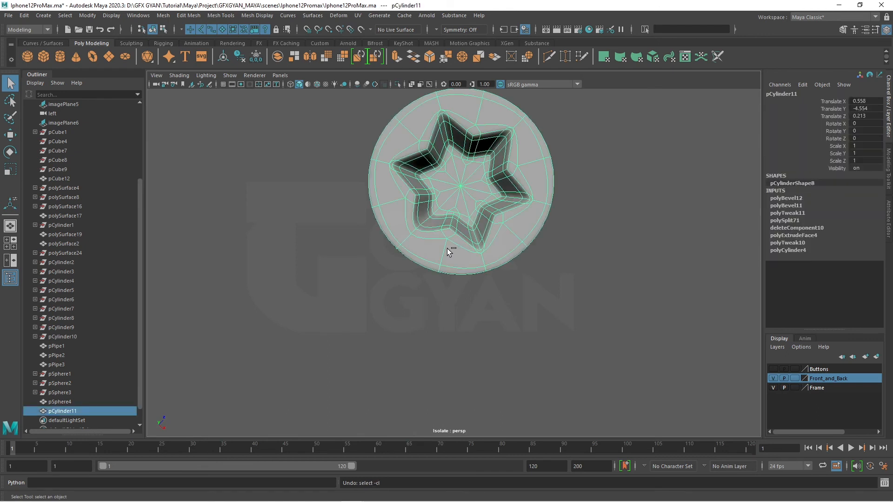
{"action": "key", "text": "ctrl+z"}
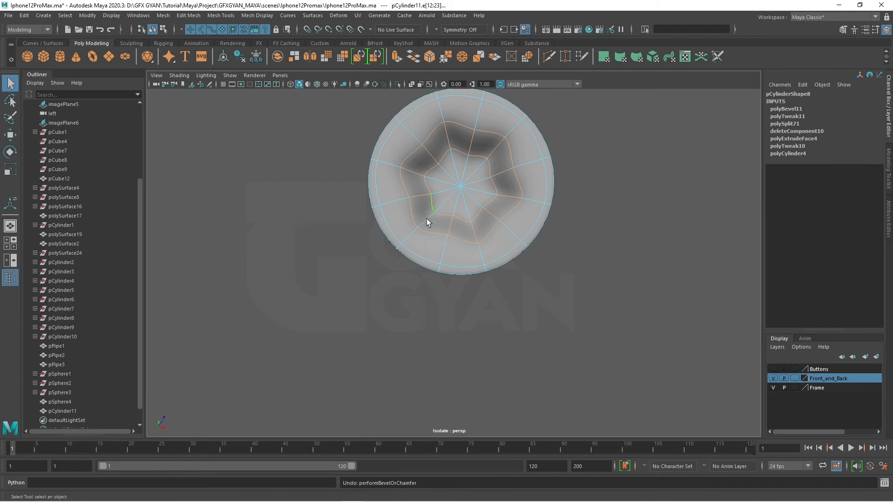
With smooth preview off, bevel the star recess's selected edges with a fraction of 0.42 and 2 segments
{"action": "key", "text": "1"}
{"action": "left_click_drag", "start_coordinate": [419, 225], "coordinate": [419, 269], "text": "alt"}
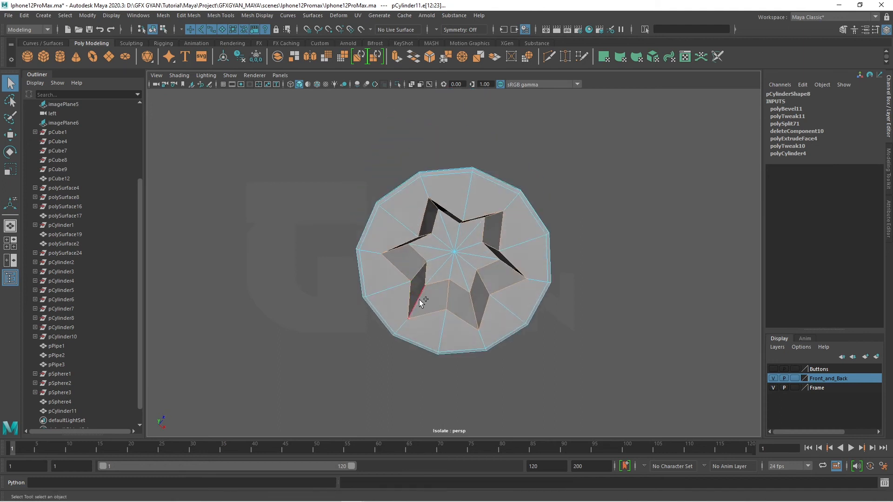
{"action": "key", "text": "ctrl+b"}
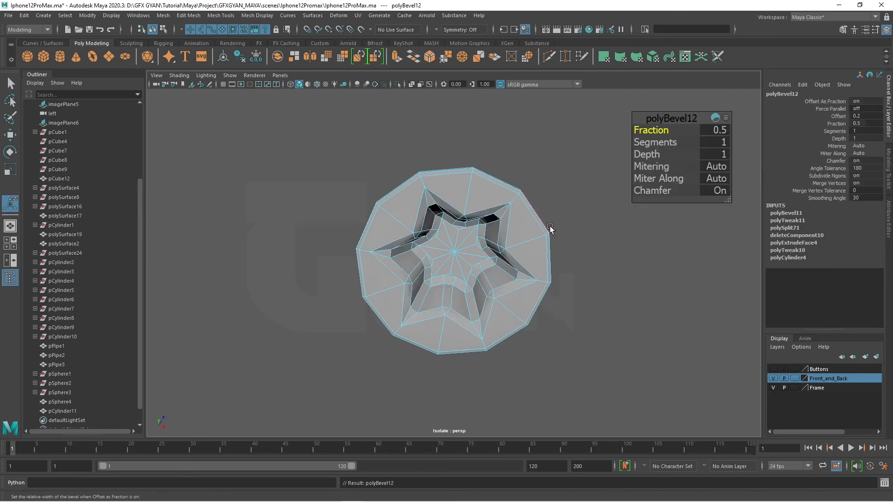
{"action": "left_click", "coordinate": [656, 143]}
{"action": "left_click_drag", "start_coordinate": [660, 142], "coordinate": [645, 132]}
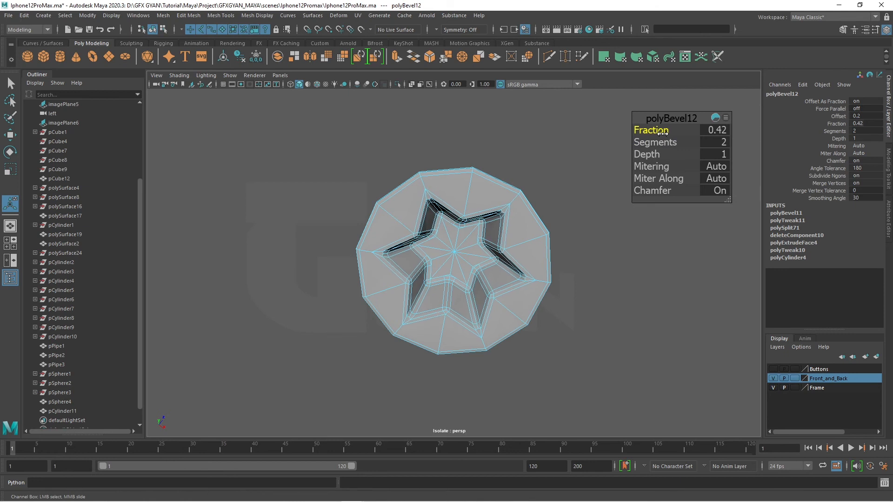
Return the screw to object mode with smooth preview on, and end isolation to show the whole phone
{"action": "right_click_drag", "start_coordinate": [513, 180], "coordinate": [563, 150]}
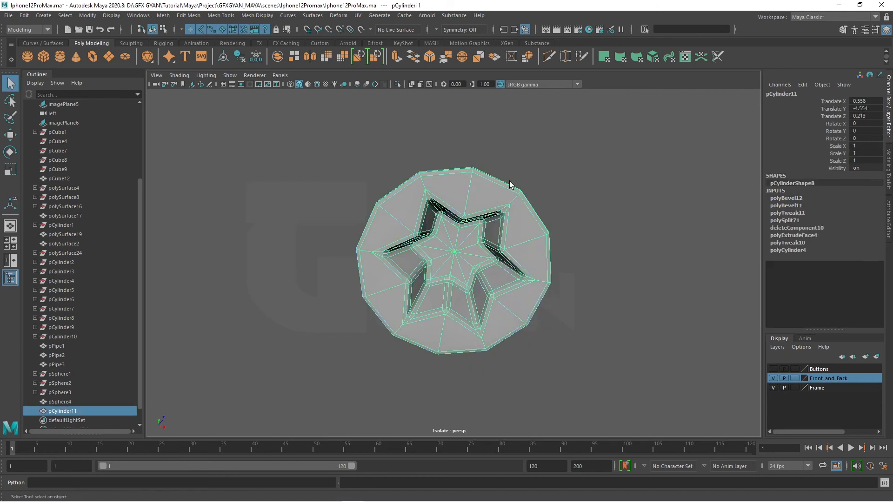
{"action": "key", "text": "3"}
{"action": "left_click", "coordinate": [548, 200]}
{"action": "scroll", "coordinate": [580, 240], "scroll_direction": "down", "scroll_amount": 5}
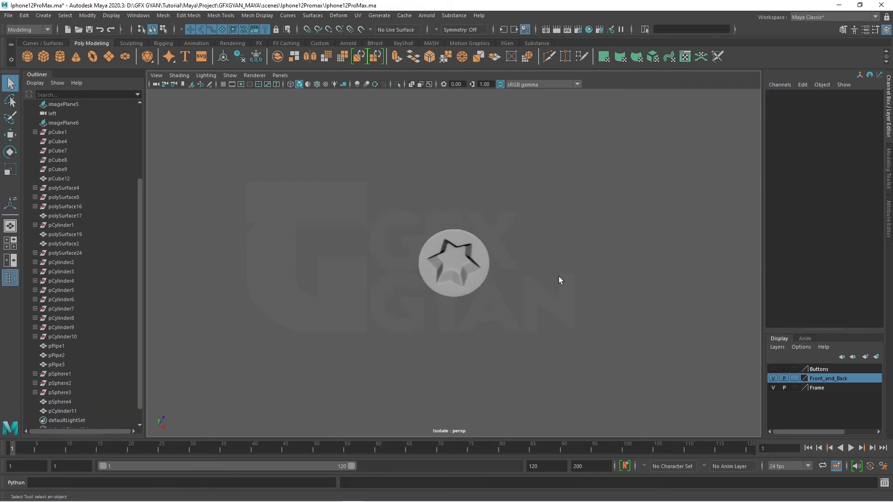
{"action": "key", "text": "ctrl+1"}
Scale the screw uniformly to 1.077 and move it to X 0.557 so it fits its hole
{"action": "left_click", "coordinate": [459, 265]}
{"action": "key", "text": "r"}
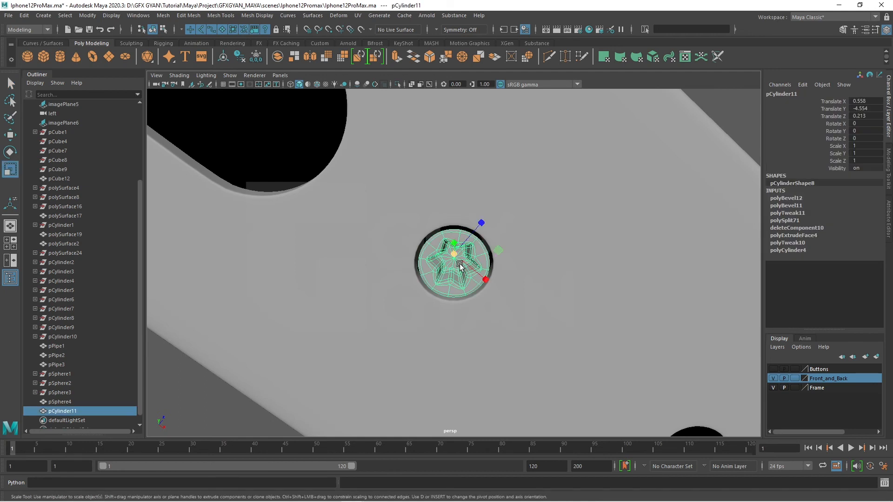
{"action": "left_click_drag", "start_coordinate": [455, 255], "coordinate": [464, 258]}
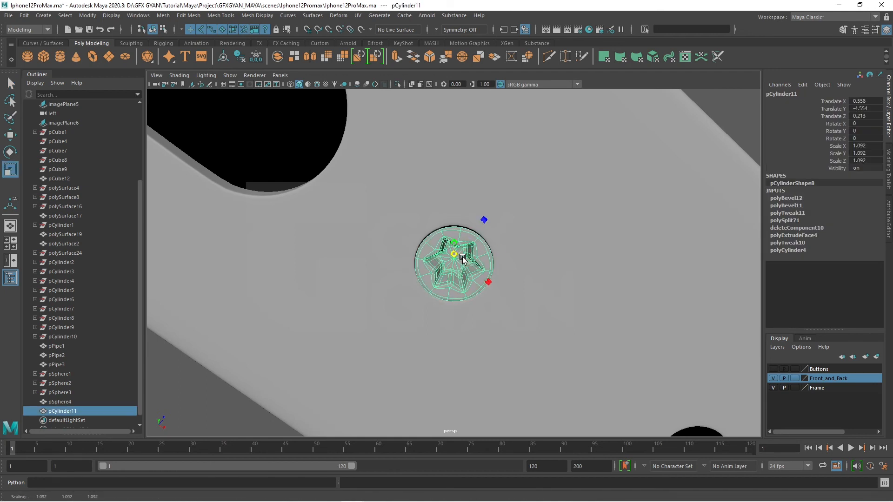
{"action": "key", "text": "w"}
{"action": "middle_click_drag", "start_coordinate": [489, 282], "coordinate": [482, 279]}
{"action": "key", "text": "r"}
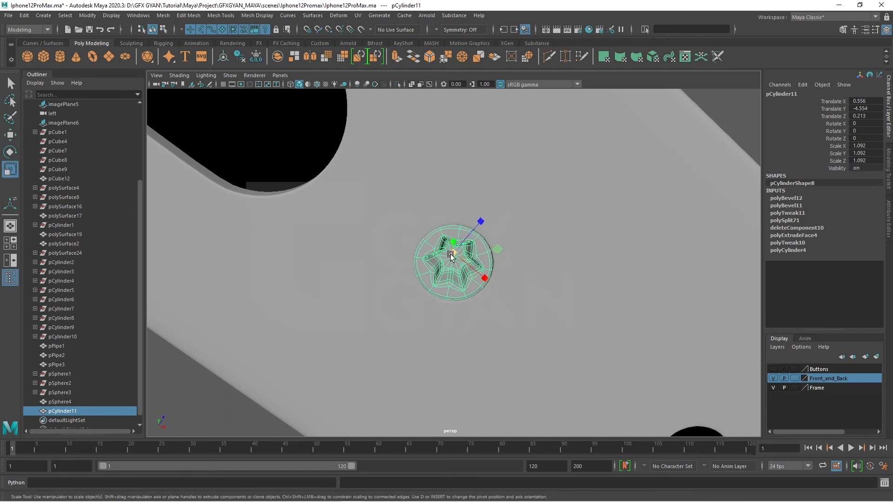
{"action": "left_click_drag", "start_coordinate": [451, 252], "coordinate": [450, 255]}
{"action": "key", "text": "w"}
{"action": "left_click_drag", "start_coordinate": [485, 279], "coordinate": [485, 280]}
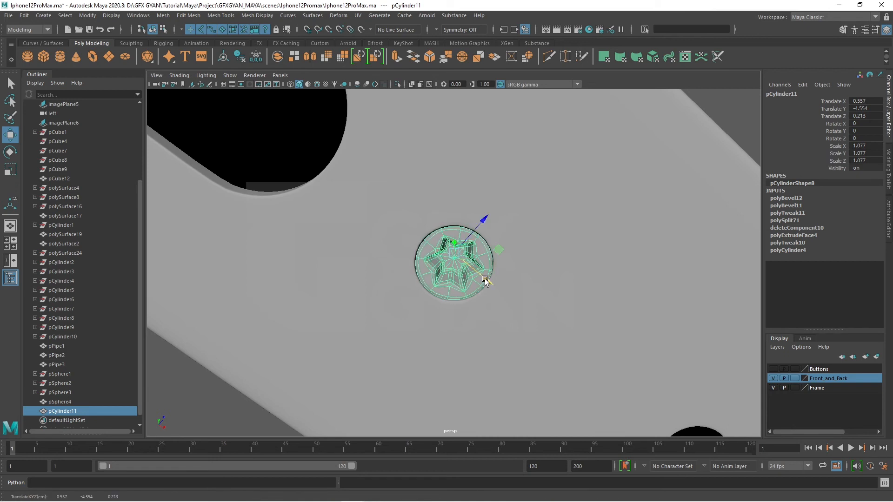
Duplicate the screw along X to about -0.183, into the matching hole on the other side of the charging port
{"action": "scroll", "coordinate": [486, 281], "scroll_direction": "down", "scroll_amount": 4}
{"action": "middle_click_drag", "start_coordinate": [494, 294], "coordinate": [576, 382], "text": "alt"}
{"action": "scroll", "coordinate": [546, 353], "scroll_direction": "down", "scroll_amount": 3}
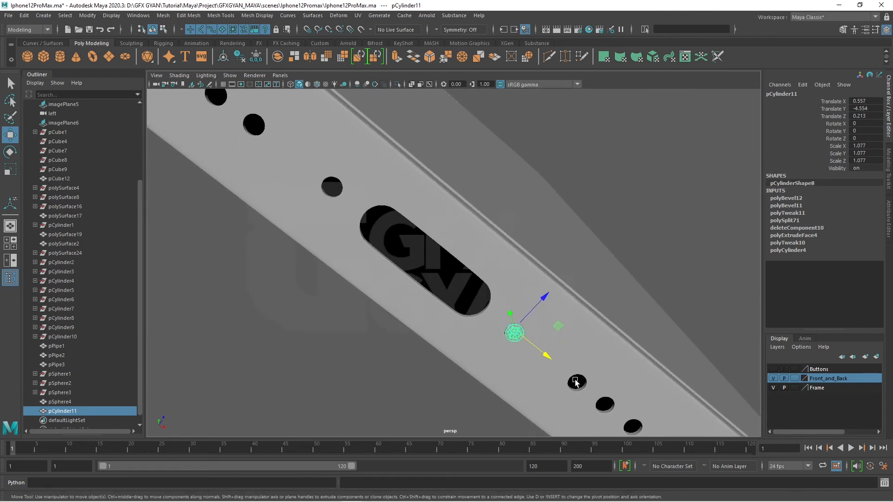
{"action": "left_click_drag", "start_coordinate": [546, 355], "coordinate": [383, 260], "text": "shift"}
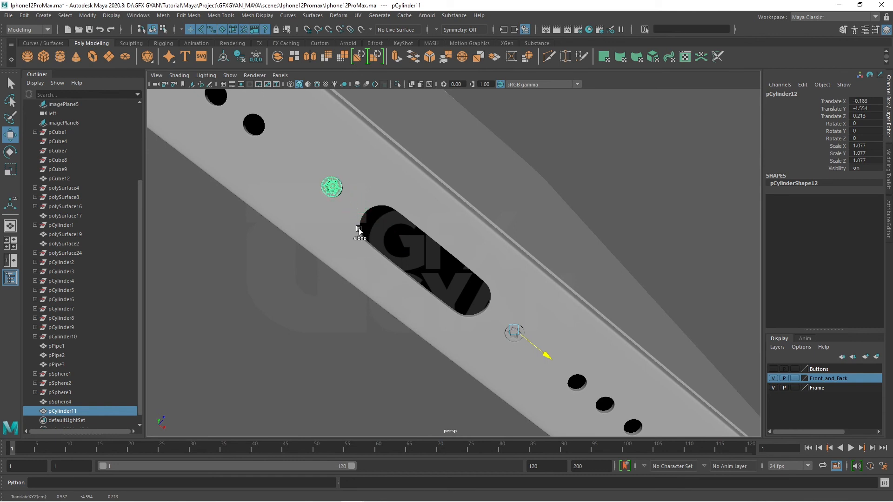
{"action": "left_click_drag", "start_coordinate": [358, 230], "coordinate": [359, 230], "text": "shift"}
{"action": "left_click", "coordinate": [628, 200]}
{"action": "scroll", "coordinate": [599, 251], "scroll_direction": "down", "scroll_amount": 3}
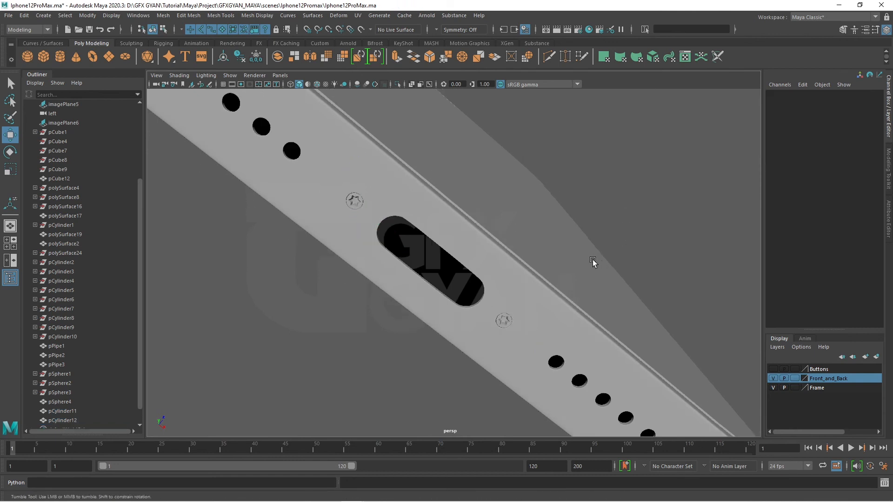
Turn off smooth preview on the phone frame around the charging port
{"action": "mouse_move", "coordinate": [593, 261]}
{"action": "left_mouse_down", "text": "alt"}
{"action": "mouse_move", "coordinate": [522, 223]}
{"action": "mouse_move", "coordinate": [518, 270]}
{"action": "mouse_move", "coordinate": [560, 291]}
{"action": "mouse_move", "coordinate": [548, 255]}
{"action": "mouse_move", "coordinate": [542, 285]}
{"action": "mouse_move", "coordinate": [463, 329]}
{"action": "mouse_move", "coordinate": [357, 343]}
{"action": "mouse_move", "coordinate": [472, 321]}
{"action": "mouse_move", "coordinate": [537, 295]}
{"action": "mouse_move", "coordinate": [223, 279]}
{"action": "mouse_move", "coordinate": [130, 333]}
{"action": "mouse_move", "coordinate": [426, 333]}
{"action": "mouse_move", "coordinate": [556, 232]}
{"action": "mouse_move", "coordinate": [554, 359]}
{"action": "mouse_move", "coordinate": [512, 307]}
{"action": "mouse_move", "coordinate": [474, 285]}
{"action": "mouse_move", "coordinate": [332, 242]}
{"action": "mouse_move", "coordinate": [564, 328]}
{"action": "mouse_move", "coordinate": [536, 349]}
{"action": "mouse_move", "coordinate": [556, 309]}
{"action": "left_mouse_up", "text": "alt"}
{"action": "scroll", "coordinate": [548, 300], "scroll_direction": "up", "scroll_amount": 5}
{"action": "middle_click_drag", "start_coordinate": [556, 309], "coordinate": [454, 322], "text": "alt"}
{"action": "left_click", "coordinate": [534, 330]}
{"action": "key", "text": "1"}
Duplicate the loop of faces lining the charging port opening as a separate mesh and return to object mode
{"action": "scroll", "coordinate": [529, 298], "scroll_direction": "up", "scroll_amount": 5}
{"action": "right_click_drag", "start_coordinate": [355, 323], "coordinate": [356, 274]}
{"action": "middle_click_drag", "start_coordinate": [312, 346], "coordinate": [346, 232], "text": "alt"}
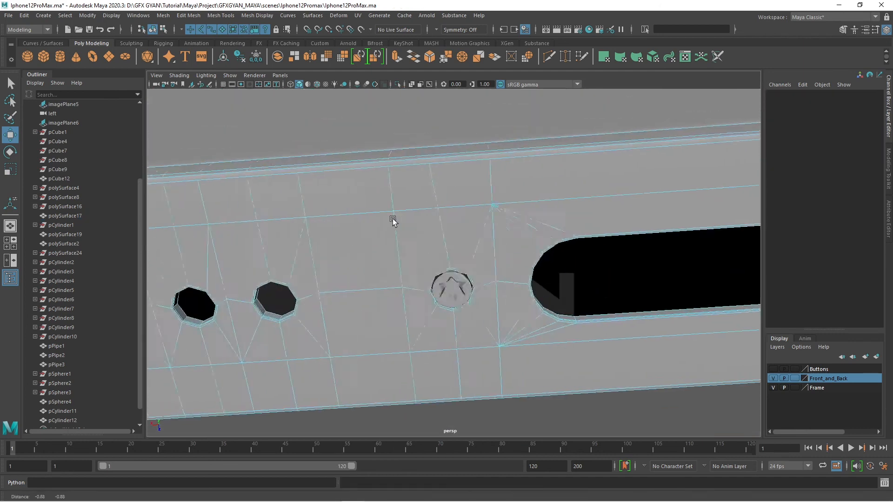
{"action": "left_click", "coordinate": [313, 382]}
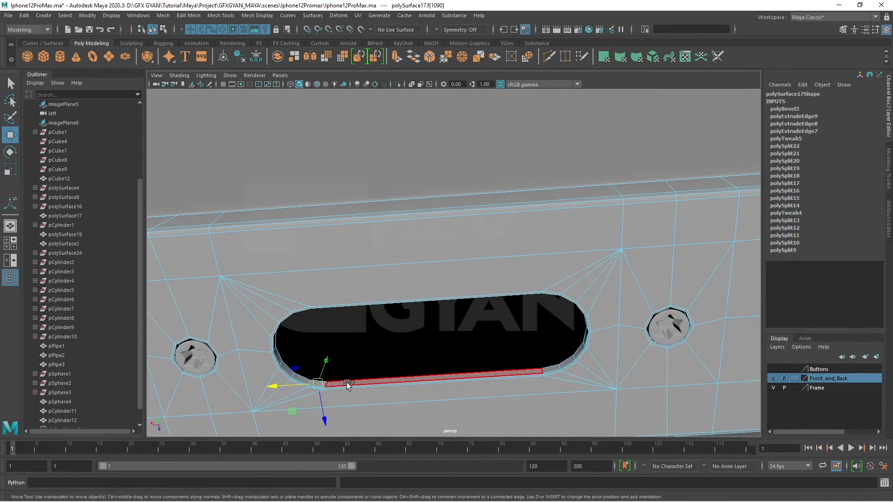
{"action": "double_click", "coordinate": [348, 383], "text": "shift"}
{"action": "middle_click_drag", "start_coordinate": [484, 378], "coordinate": [582, 323], "text": "alt"}
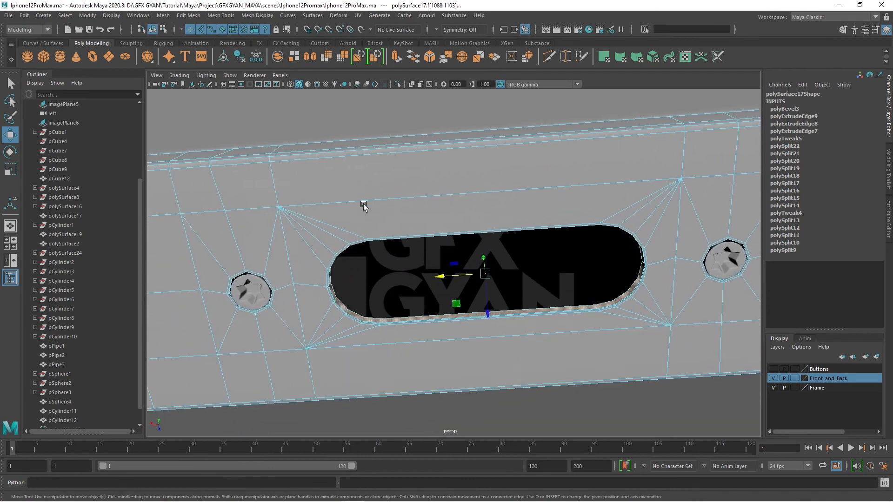
{"action": "left_click", "coordinate": [182, 15]}
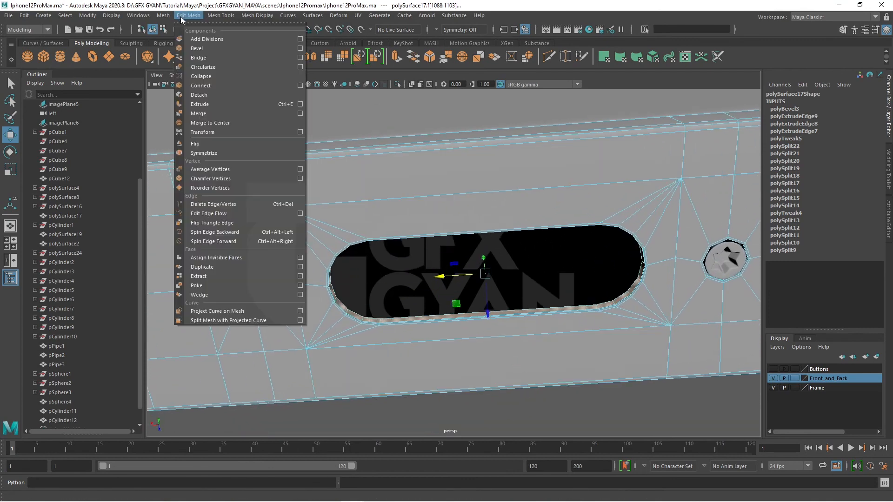
{"action": "left_click", "coordinate": [210, 269]}
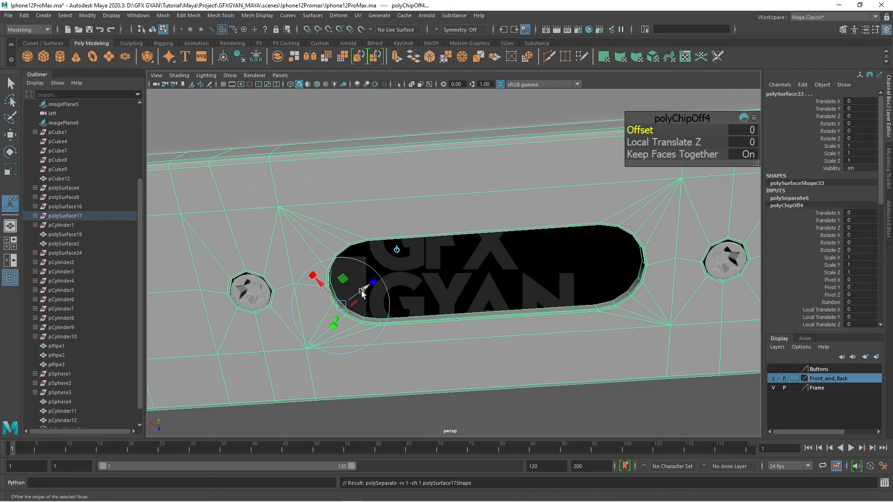
{"action": "left_click_drag", "start_coordinate": [362, 292], "coordinate": [364, 291]}
{"action": "right_click_drag", "start_coordinate": [661, 236], "coordinate": [741, 206]}
{"action": "key", "text": "q"}
{"action": "left_click", "coordinate": [621, 392]}
Extrude the outer border edges of the duplicated port ring about 0.01 toward the center of the opening
{"action": "left_click", "coordinate": [629, 286]}
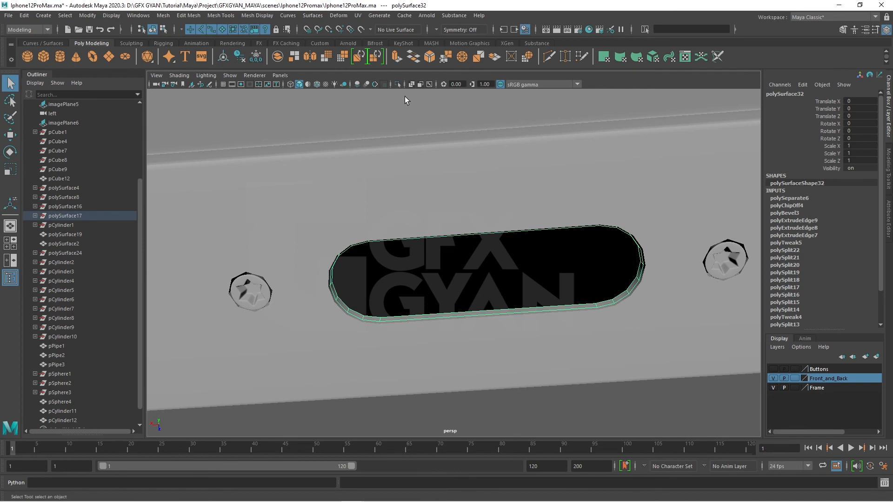
{"action": "right_click_drag", "start_coordinate": [419, 317], "coordinate": [432, 174]}
{"action": "left_click", "coordinate": [425, 319]}
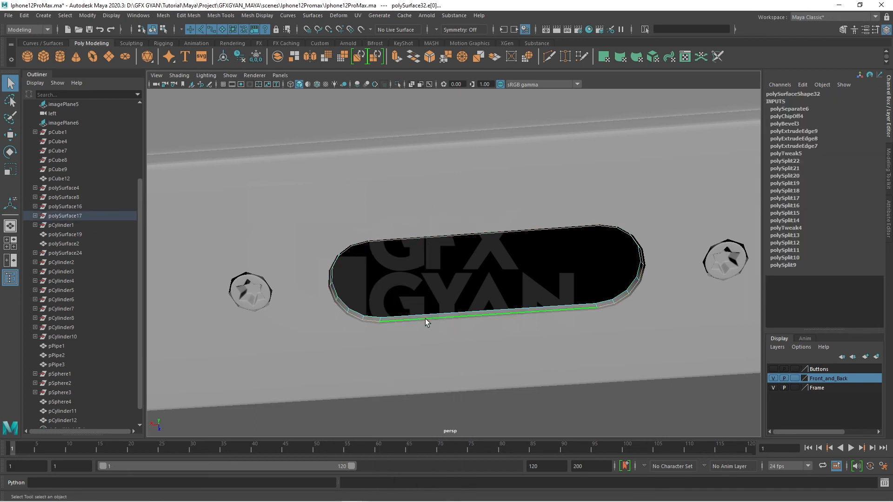
{"action": "key", "text": "ctrl+e"}
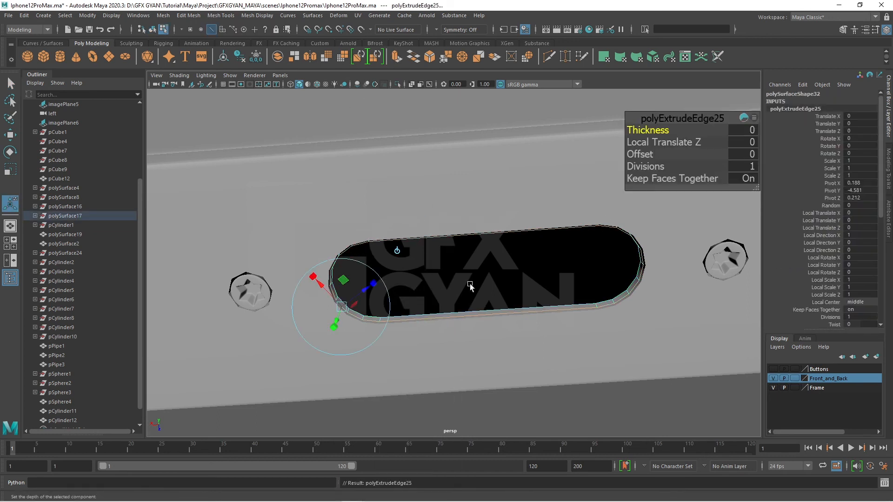
{"action": "left_click_drag", "start_coordinate": [365, 298], "coordinate": [339, 325]}
{"action": "middle_click_drag", "start_coordinate": [338, 325], "coordinate": [418, 304], "text": "alt"}
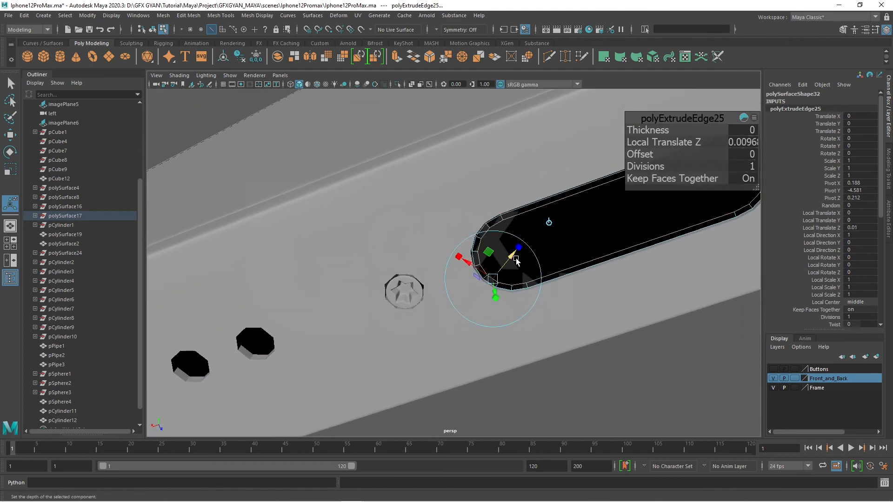
{"action": "left_click_drag", "start_coordinate": [516, 262], "coordinate": [515, 257]}
Extrude the port ring's inner border edges with local Z about 0.012, and again with local Z about -0.008
{"action": "middle_click_drag", "start_coordinate": [515, 257], "coordinate": [488, 283], "text": "alt"}
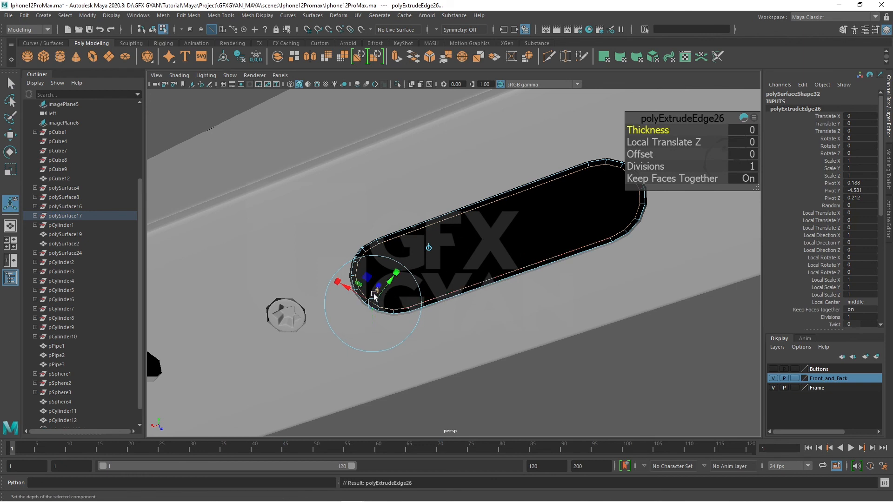
{"action": "left_click_drag", "start_coordinate": [374, 292], "coordinate": [396, 286]}
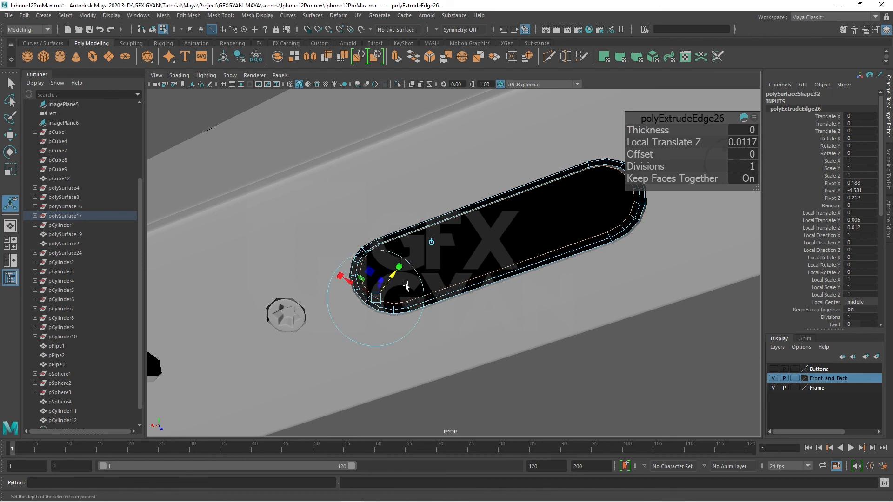
{"action": "key", "text": "ctrl+e"}
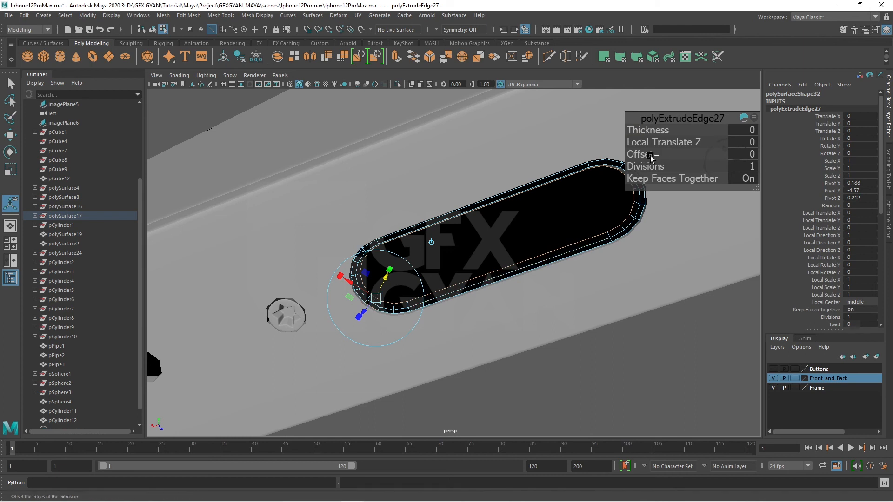
{"action": "left_click_drag", "start_coordinate": [647, 155], "coordinate": [652, 155]}
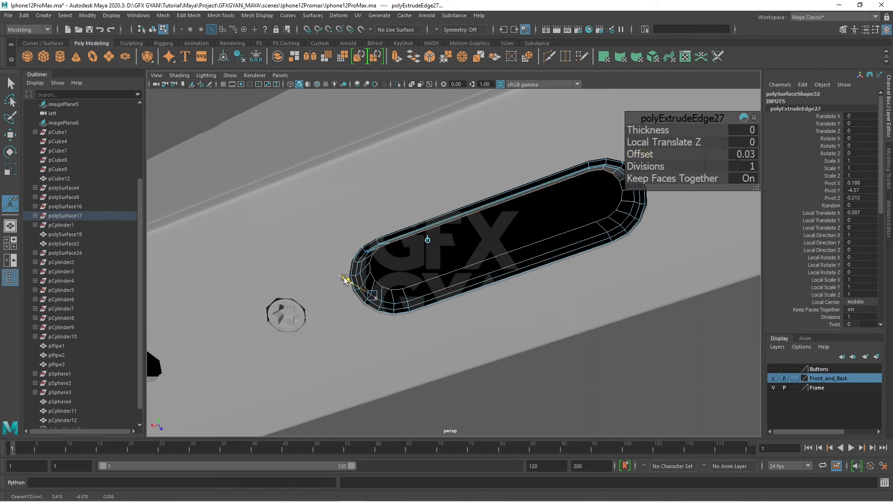
{"action": "key", "text": "ctrl+z"}
{"action": "left_click_drag", "start_coordinate": [364, 316], "coordinate": [369, 314]}
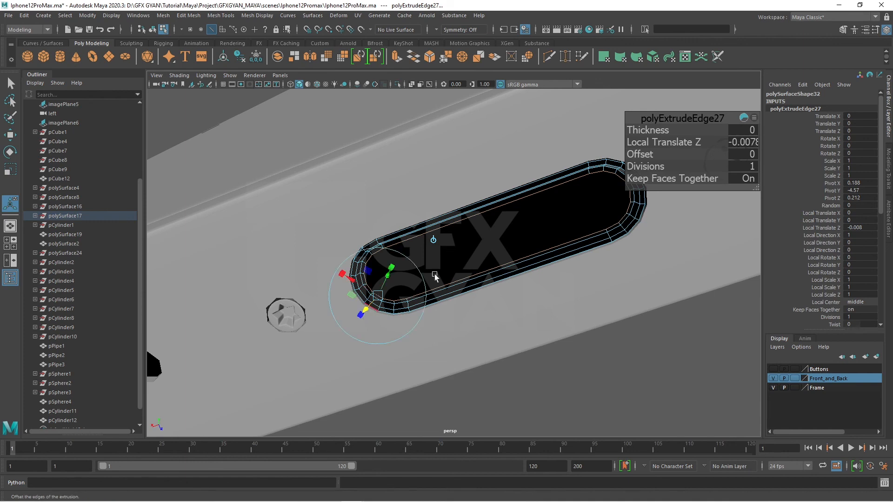
Return the port ring to object mode, reverse its normals and deselect it
{"action": "left_click_drag", "start_coordinate": [436, 274], "coordinate": [439, 326], "text": "alt"}
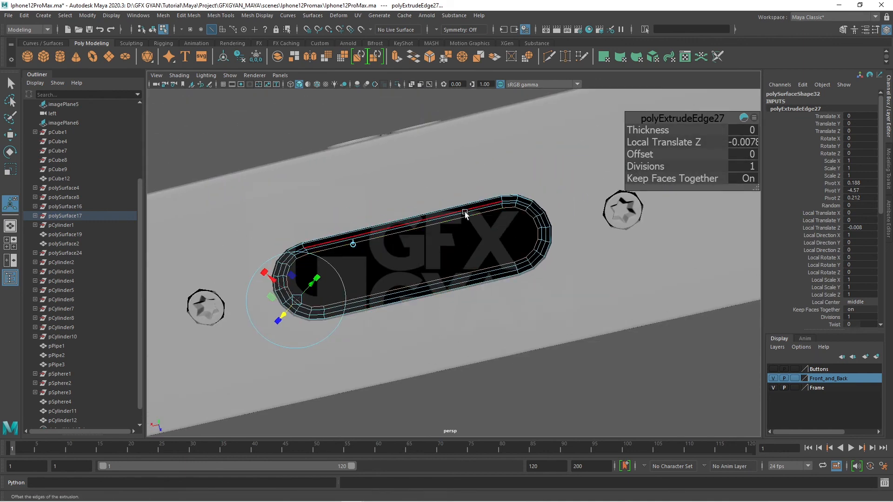
{"action": "right_click_drag", "start_coordinate": [464, 209], "coordinate": [477, 209]}
{"action": "left_click", "coordinate": [257, 15]}
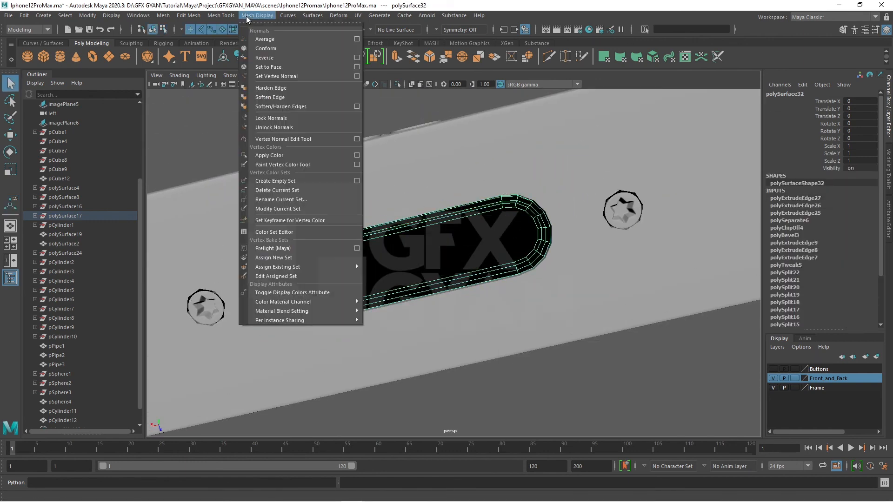
{"action": "left_click", "coordinate": [284, 57]}
{"action": "left_click", "coordinate": [336, 134]}
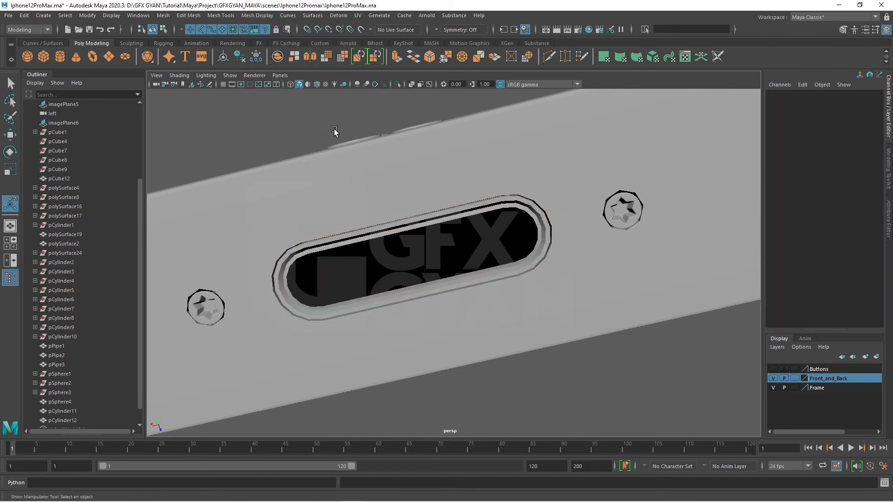
Move the port lining's innermost border edge loop deeper into the phone and adjust its scale along X and Z
{"action": "left_click_drag", "start_coordinate": [336, 134], "coordinate": [380, 269], "text": "alt"}
{"action": "left_click", "coordinate": [402, 257]}
{"action": "scroll", "coordinate": [404, 255], "scroll_direction": "up", "scroll_amount": 3}
{"action": "right_click_drag", "start_coordinate": [385, 228], "coordinate": [386, 198]}
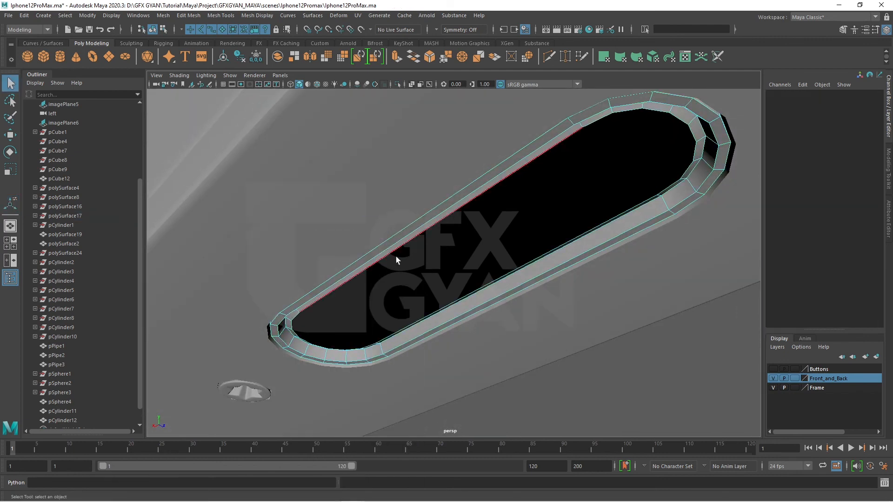
{"action": "double_click", "coordinate": [398, 253]}
{"action": "key", "text": "w"}
{"action": "mouse_move", "coordinate": [454, 260]}
{"action": "left_mouse_down"}
{"action": "mouse_move", "coordinate": [457, 187]}
{"action": "mouse_move", "coordinate": [469, 215]}
{"action": "mouse_move", "coordinate": [461, 237]}
{"action": "mouse_move", "coordinate": [488, 183]}
{"action": "mouse_move", "coordinate": [470, 264]}
{"action": "left_mouse_up"}
{"action": "key", "text": "r"}
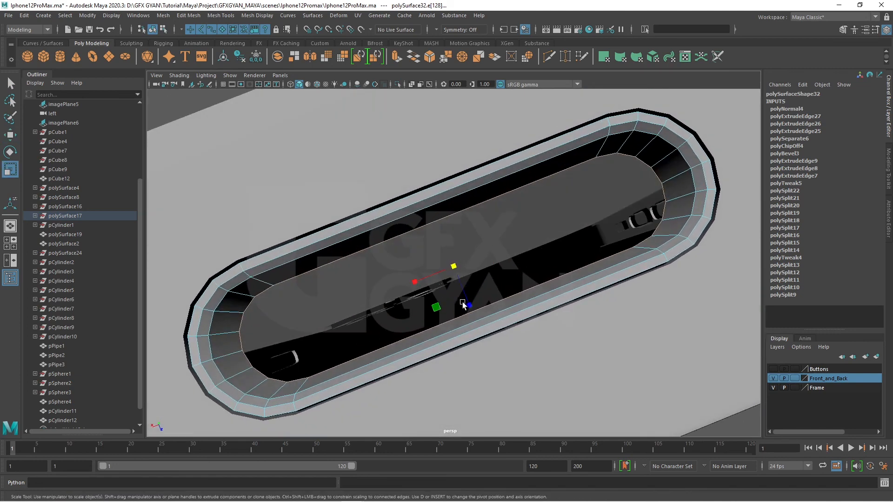
{"action": "left_click_drag", "start_coordinate": [470, 308], "coordinate": [469, 306]}
{"action": "left_click_drag", "start_coordinate": [413, 281], "coordinate": [384, 240]}
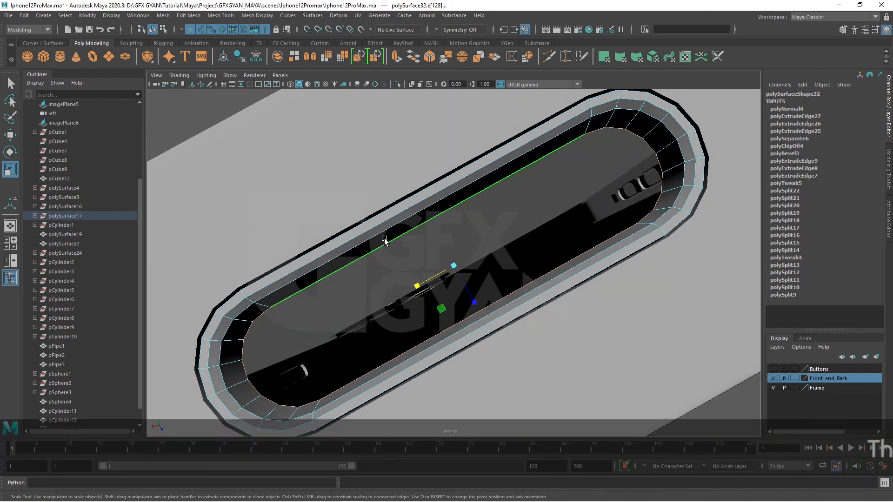
Bridge the two long straight edges of the lining's inner border to form the middle of the port floor
{"action": "left_click", "coordinate": [401, 350], "text": "shift"}
{"action": "middle_click_drag", "start_coordinate": [400, 203], "coordinate": [414, 202], "text": "alt"}
{"action": "scroll", "coordinate": [413, 202], "scroll_direction": "up", "scroll_amount": 3}
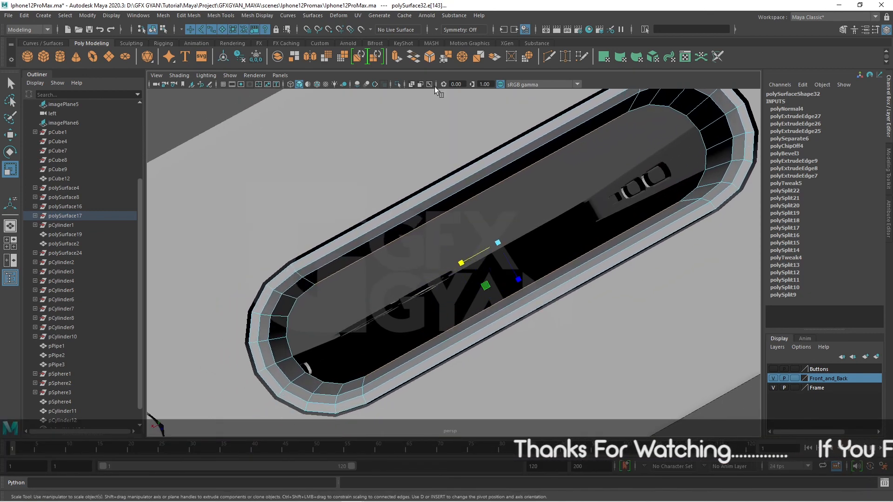
{"action": "left_click", "coordinate": [413, 56]}
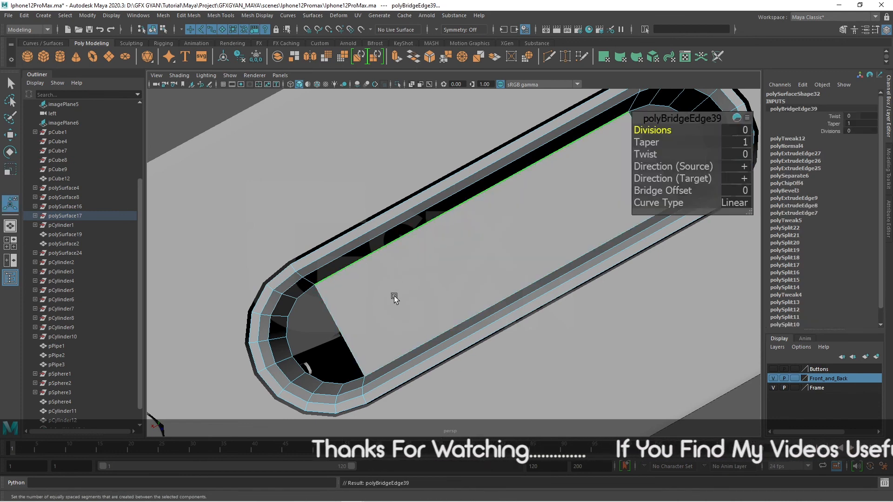
{"action": "scroll", "coordinate": [394, 295], "scroll_direction": "down", "scroll_amount": 5}
{"action": "middle_click_drag", "start_coordinate": [385, 285], "coordinate": [369, 303], "text": "alt"}
{"action": "key", "text": "q"}
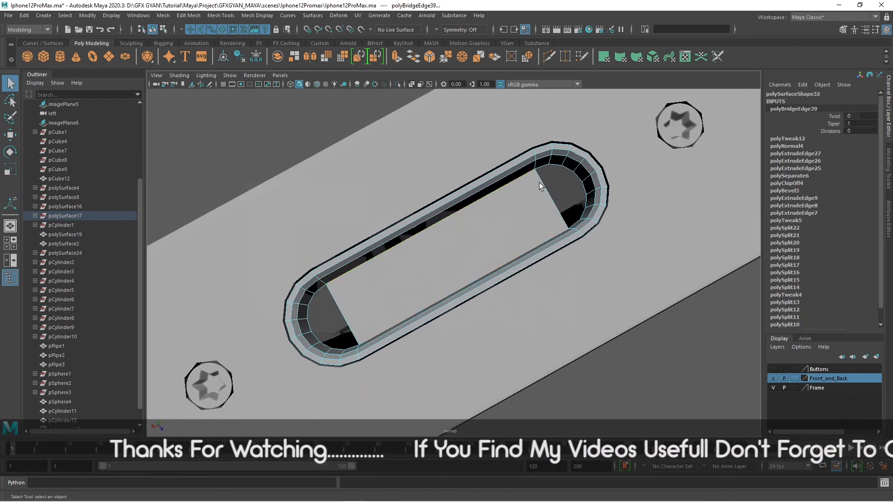
Fill the half-round holes remaining at both ends of the port floor
{"action": "left_click", "coordinate": [544, 194]}
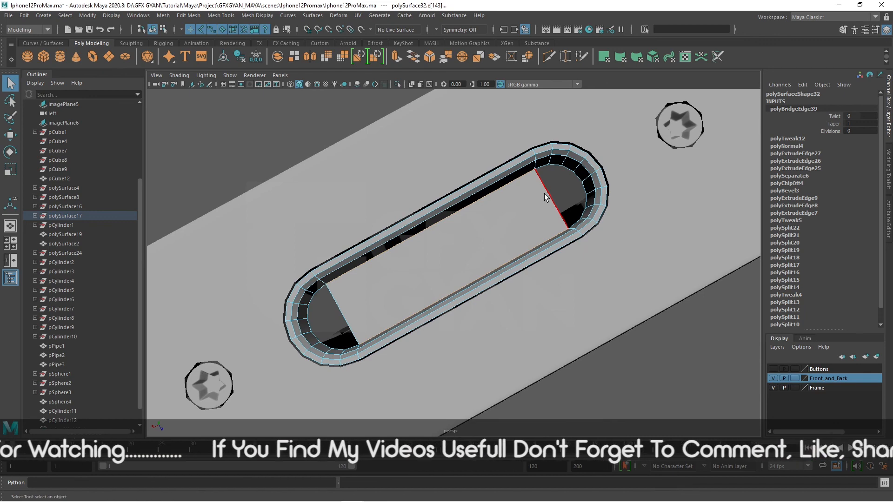
{"action": "left_click", "coordinate": [330, 309]}
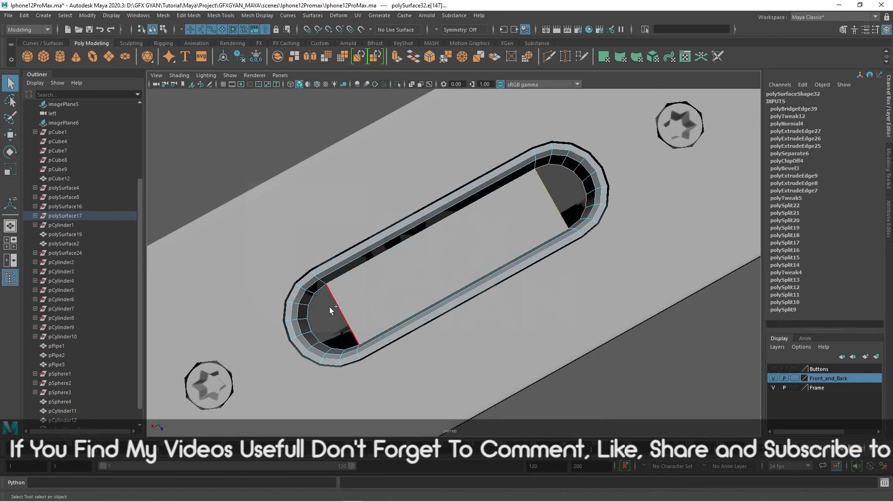
{"action": "left_click", "coordinate": [138, 16]}
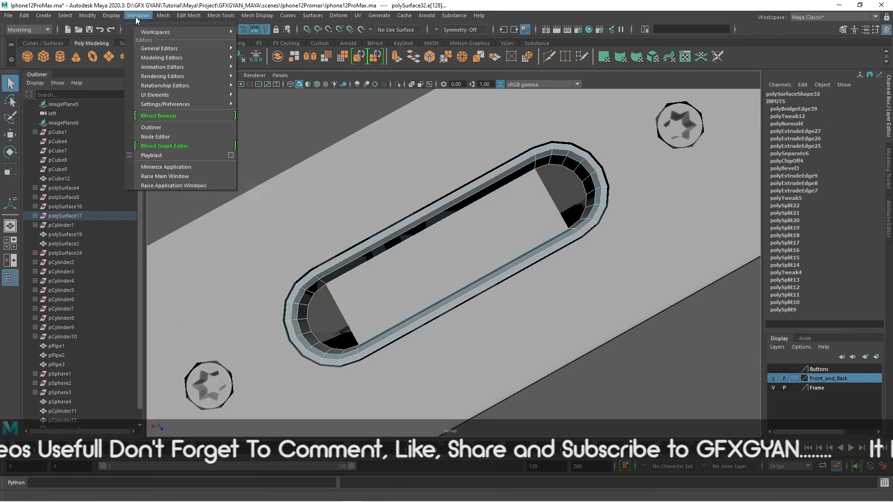
{"action": "left_click", "coordinate": [192, 84]}
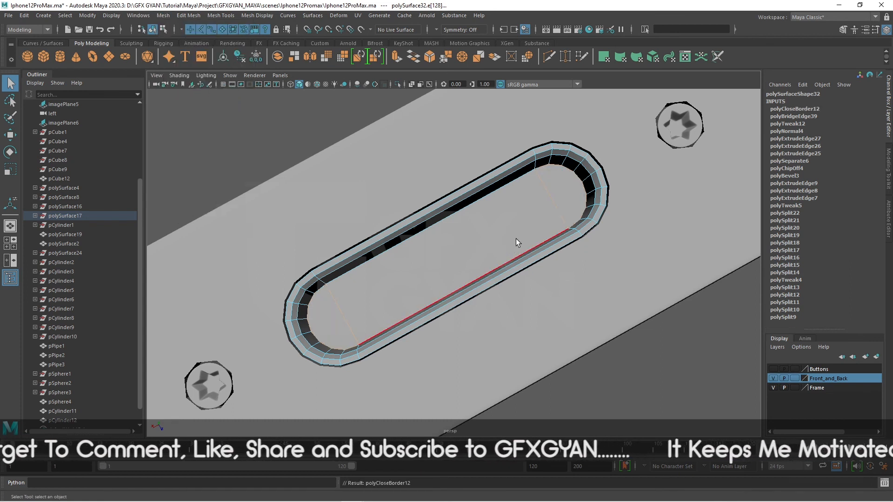
Cut a lengthwise centre edge across the port floor and fan edges from its end points to the rounded border vertices
{"action": "left_click", "coordinate": [548, 56]}
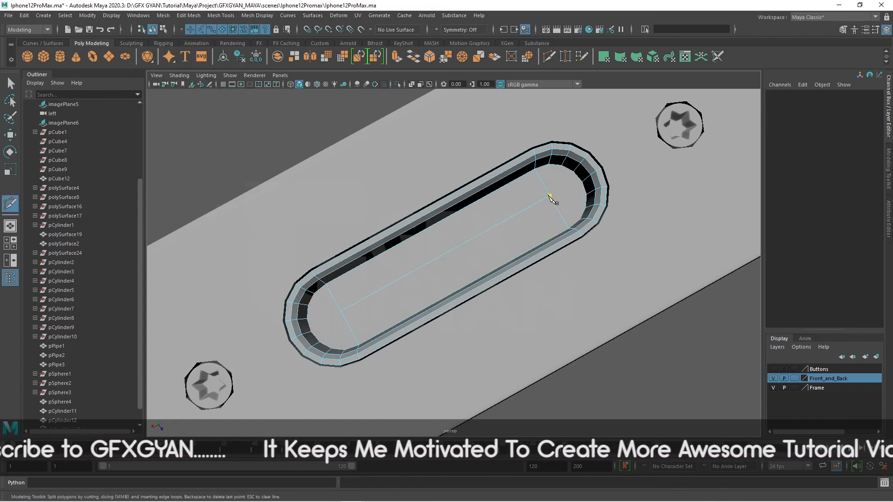
{"action": "left_click", "coordinate": [587, 193]}
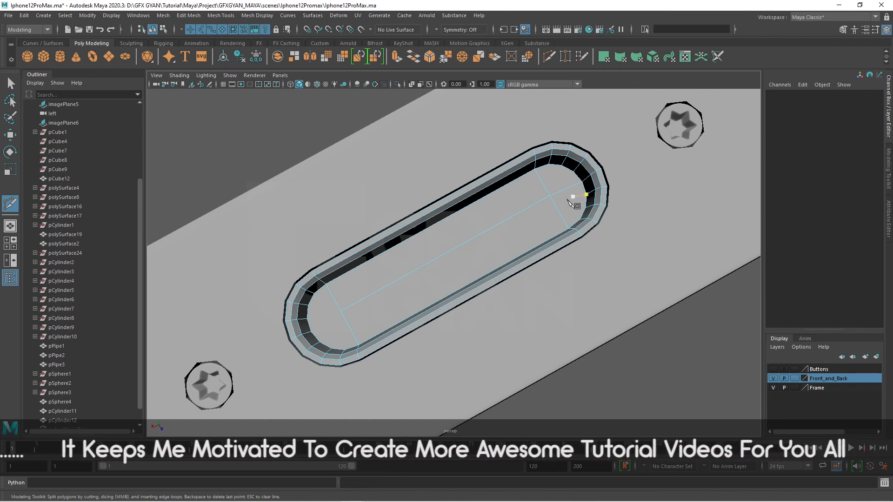
{"action": "left_click", "coordinate": [341, 311]}
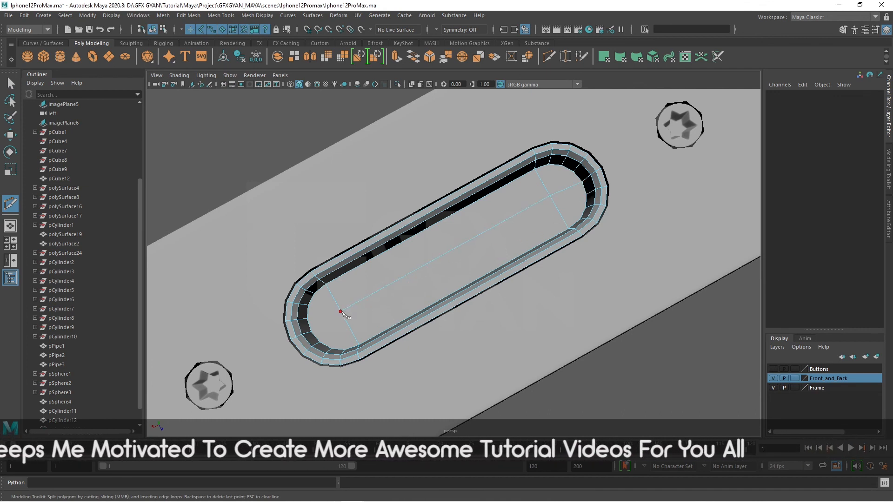
{"action": "left_click", "coordinate": [311, 332]}
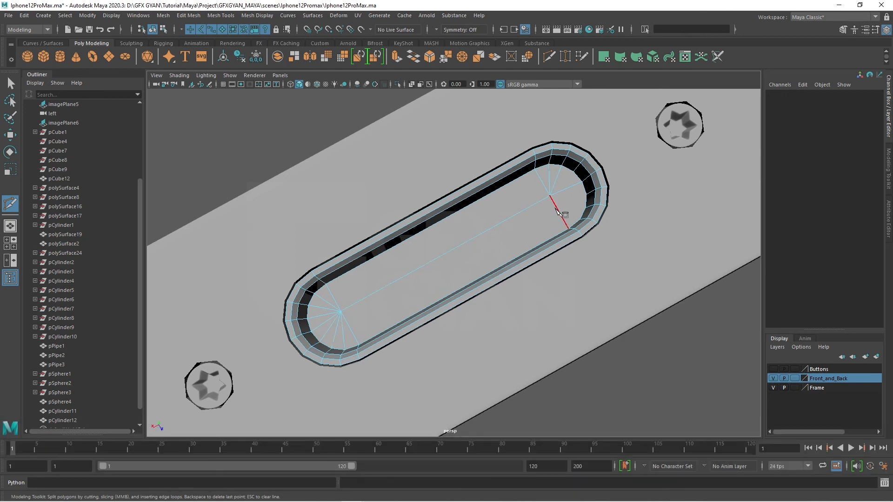
{"action": "left_click", "coordinate": [558, 194]}
{"action": "key", "text": "Return"}
Bevel the port lining's rim and floor edge loops with fraction 0.5 and 2 segments
{"action": "key", "text": "w"}
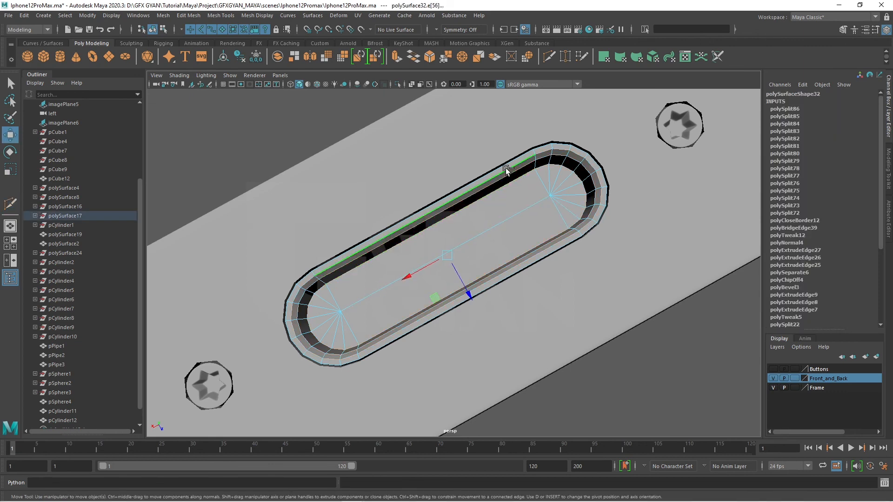
{"action": "left_click_drag", "start_coordinate": [506, 172], "coordinate": [328, 180], "text": "alt"}
{"action": "left_click", "coordinate": [429, 56]}
{"action": "key", "text": "q"}
Return to object mode and turn on smooth preview for the port lining and the surrounding phone frame
{"action": "right_click_drag", "start_coordinate": [434, 275], "coordinate": [458, 258]}
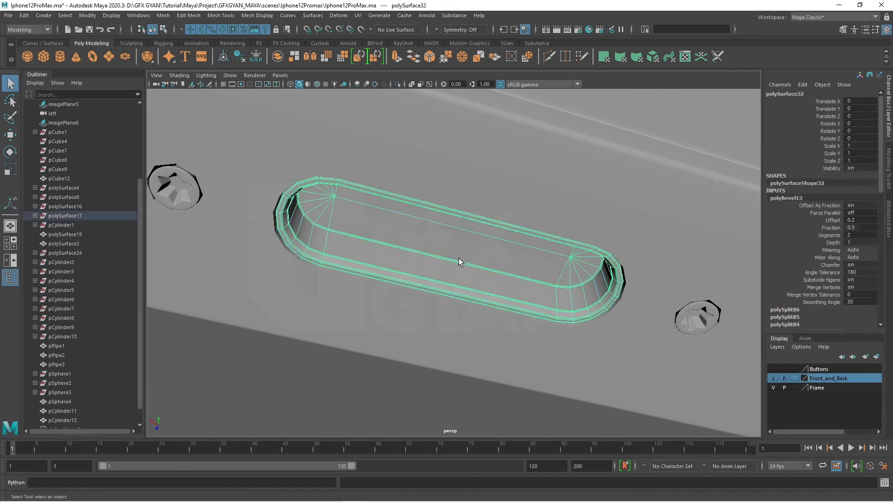
{"action": "key", "text": "3"}
{"action": "left_click", "coordinate": [381, 318]}
{"action": "key", "text": "3"}
{"action": "left_click", "coordinate": [337, 364]}
Select the faces of the port lining's floor and move them deeper into the phone
{"action": "left_click_drag", "start_coordinate": [337, 365], "coordinate": [392, 328], "text": "alt"}
{"action": "left_click", "coordinate": [395, 326]}
{"action": "scroll", "coordinate": [436, 293], "scroll_direction": "up", "scroll_amount": 3}
{"action": "right_click_drag", "start_coordinate": [437, 292], "coordinate": [437, 328]}
{"action": "key", "text": "space"}
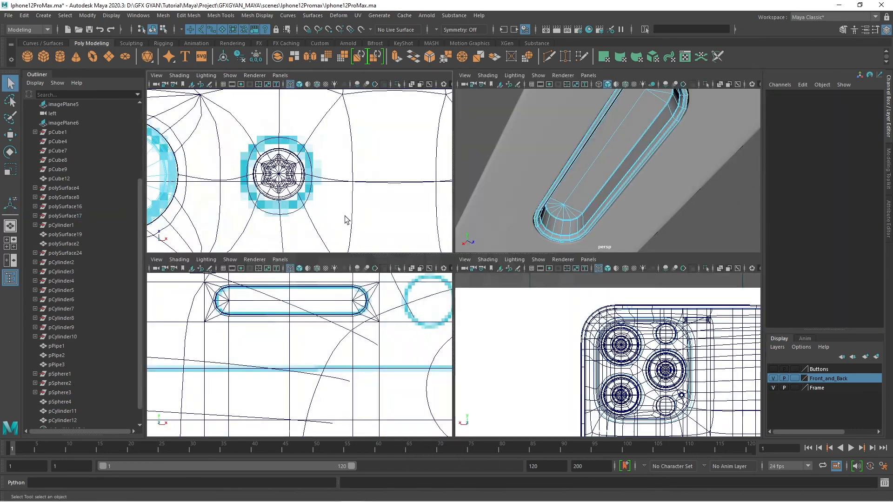
{"action": "key", "text": "space"}
{"action": "scroll", "coordinate": [347, 219], "scroll_direction": "down", "scroll_amount": 8}
{"action": "middle_click_drag", "start_coordinate": [347, 219], "coordinate": [451, 246], "text": "alt"}
{"action": "left_click_drag", "start_coordinate": [402, 302], "coordinate": [502, 285]}
{"action": "key", "text": "space"}
{"action": "key", "text": "space"}
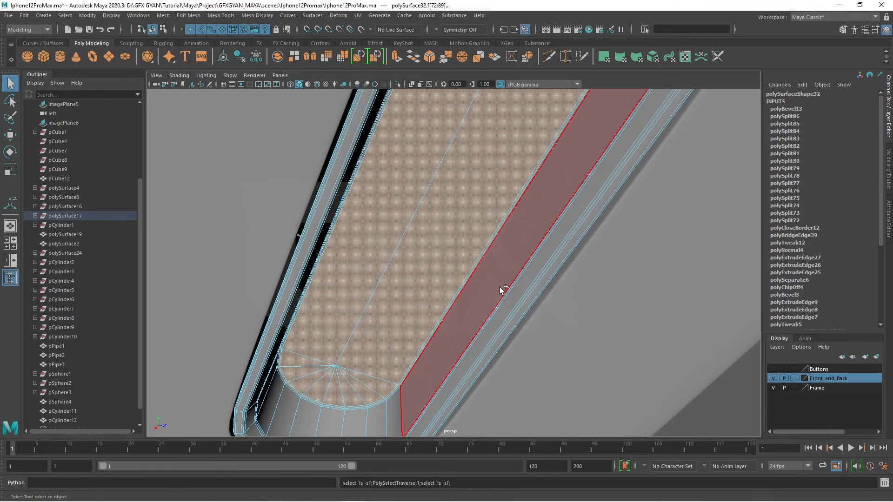
{"action": "key", "text": "w"}
{"action": "scroll", "coordinate": [498, 289], "scroll_direction": "down", "scroll_amount": 4}
{"action": "middle_click_drag", "start_coordinate": [450, 263], "coordinate": [448, 227]}
Return the port lining to object mode, display it in smooth preview and clear the selection
{"action": "scroll", "coordinate": [448, 228], "scroll_direction": "down", "scroll_amount": 4}
{"action": "left_click_drag", "start_coordinate": [448, 227], "coordinate": [452, 200], "text": "alt"}
{"action": "right_click_drag", "start_coordinate": [454, 215], "coordinate": [481, 195]}
{"action": "key", "text": "3"}
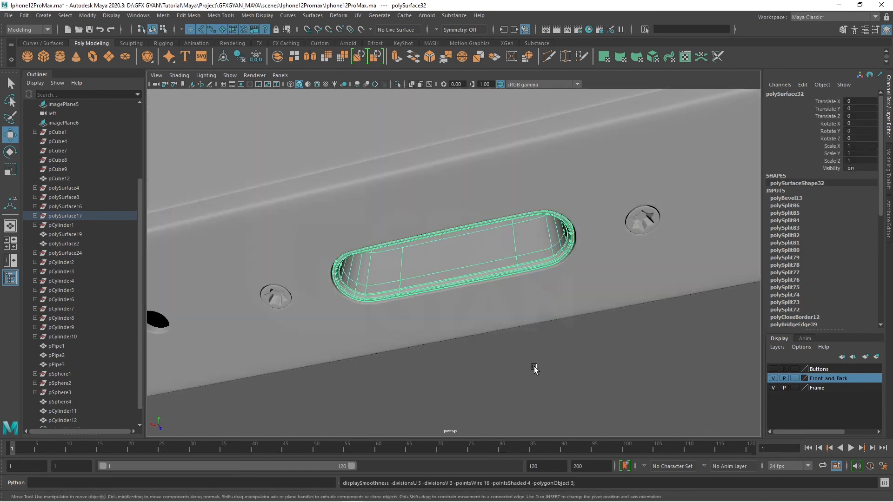
{"action": "left_click", "coordinate": [535, 367]}
Examine the charging port lining up close, comparing its unsmoothed mesh with the smooth preview
{"action": "scroll", "coordinate": [534, 362], "scroll_direction": "down", "scroll_amount": 4}
{"action": "left_click_drag", "start_coordinate": [534, 363], "coordinate": [436, 291], "text": "alt"}
{"action": "scroll", "coordinate": [522, 289], "scroll_direction": "up", "scroll_amount": 3}
{"action": "scroll", "coordinate": [436, 291], "scroll_direction": "up", "scroll_amount": 6}
{"action": "left_click", "coordinate": [403, 282]}
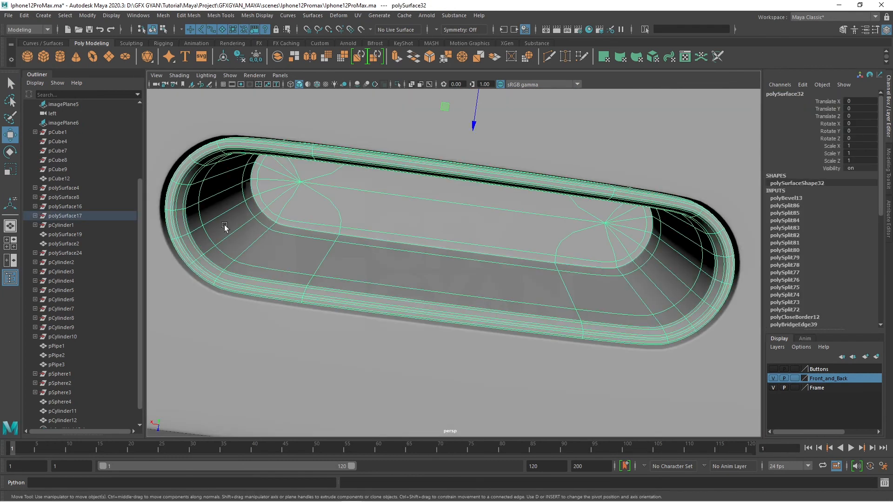
{"action": "left_click_drag", "start_coordinate": [629, 252], "coordinate": [629, 233], "text": "alt"}
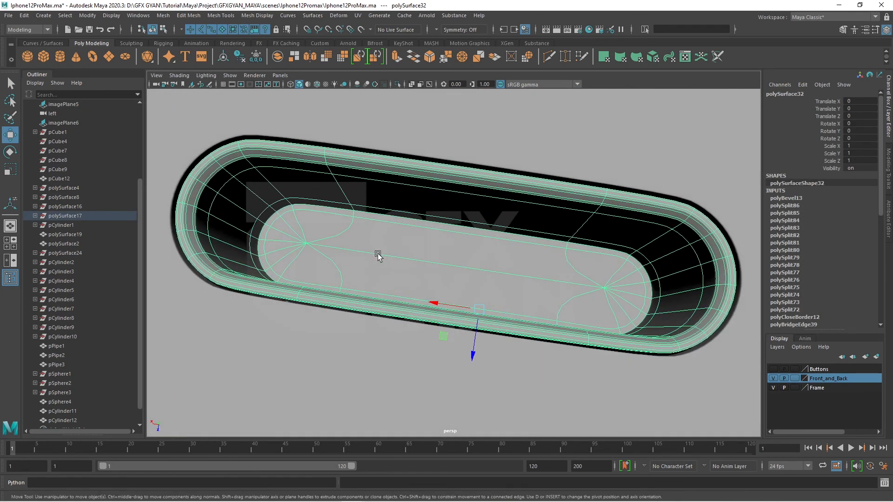
{"action": "key", "text": "1"}
{"action": "left_click_drag", "start_coordinate": [377, 255], "coordinate": [354, 275], "text": "alt"}
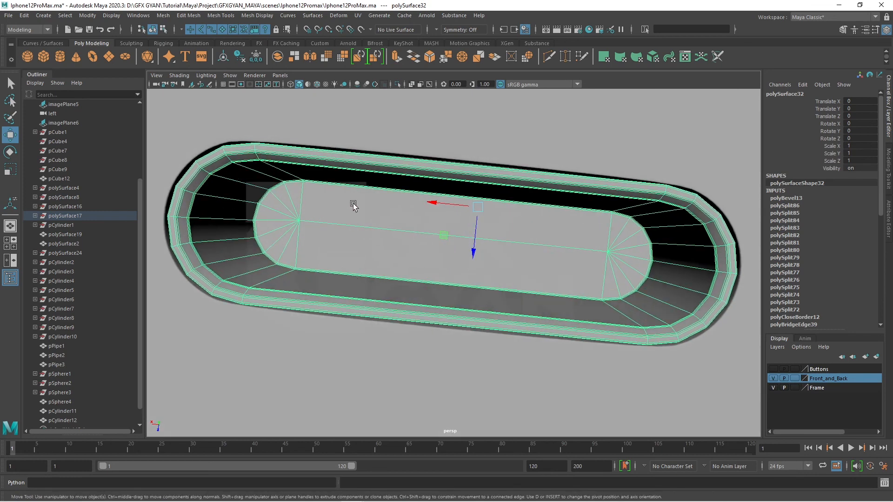
{"action": "key", "text": "3"}
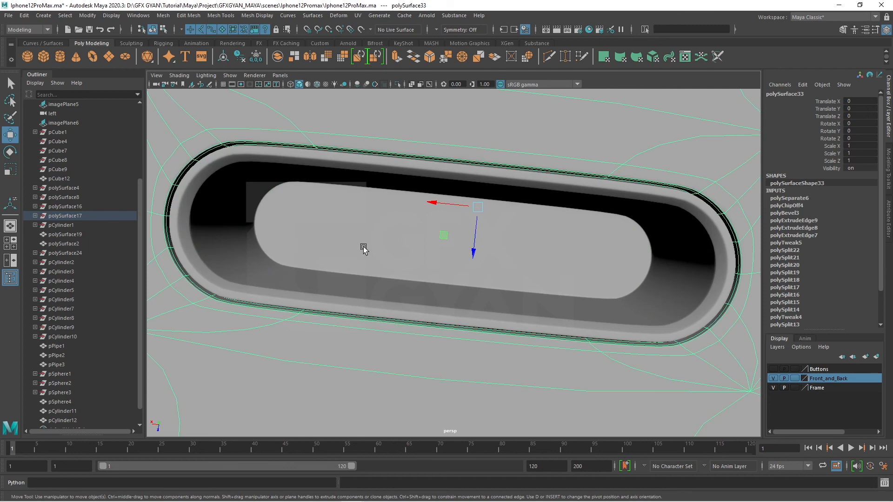
Turn on wireframe on shaded display and inspect the whole phone from the front, back and sides
{"action": "scroll", "coordinate": [375, 273], "scroll_direction": "down", "scroll_amount": 5}
{"action": "left_click", "coordinate": [630, 302]}
{"action": "left_click_drag", "start_coordinate": [631, 303], "coordinate": [364, 319], "text": "alt"}
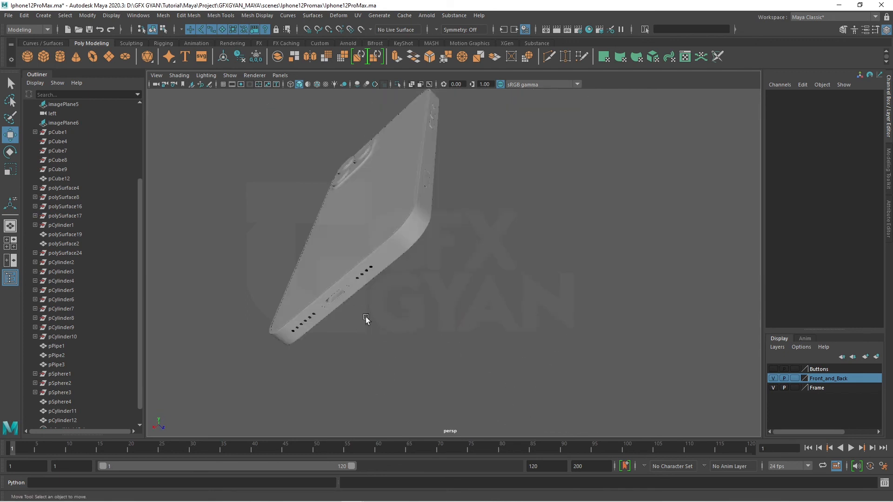
{"action": "right_click_drag", "start_coordinate": [365, 319], "coordinate": [548, 225], "text": "alt"}
{"action": "left_click_drag", "start_coordinate": [476, 294], "coordinate": [567, 282], "text": "alt"}
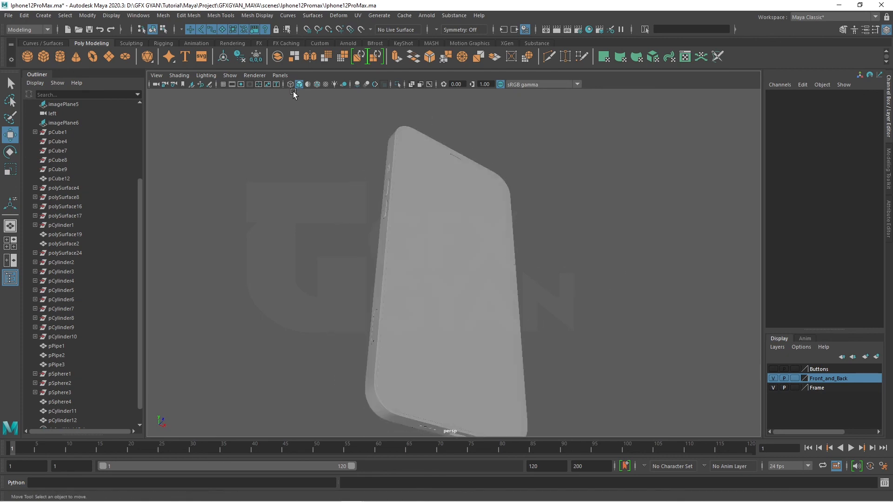
{"action": "left_click", "coordinate": [317, 84]}
{"action": "mouse_move", "coordinate": [475, 199]}
{"action": "left_mouse_down", "text": "alt"}
{"action": "mouse_move", "coordinate": [603, 285]}
{"action": "mouse_move", "coordinate": [472, 267]}
{"action": "mouse_move", "coordinate": [298, 281]}
{"action": "mouse_move", "coordinate": [220, 325]}
{"action": "mouse_move", "coordinate": [229, 337]}
{"action": "mouse_move", "coordinate": [344, 325]}
{"action": "mouse_move", "coordinate": [673, 325]}
{"action": "mouse_move", "coordinate": [679, 261]}
{"action": "mouse_move", "coordinate": [518, 209]}
{"action": "mouse_move", "coordinate": [510, 292]}
{"action": "mouse_move", "coordinate": [592, 301]}
{"action": "left_mouse_up", "text": "alt"}
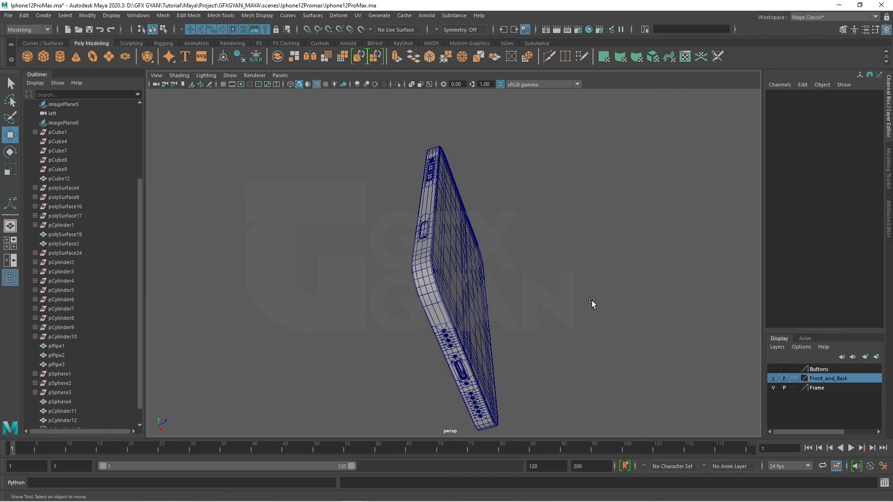
{"action": "left_click_drag", "start_coordinate": [591, 300], "coordinate": [527, 312], "text": "alt"}
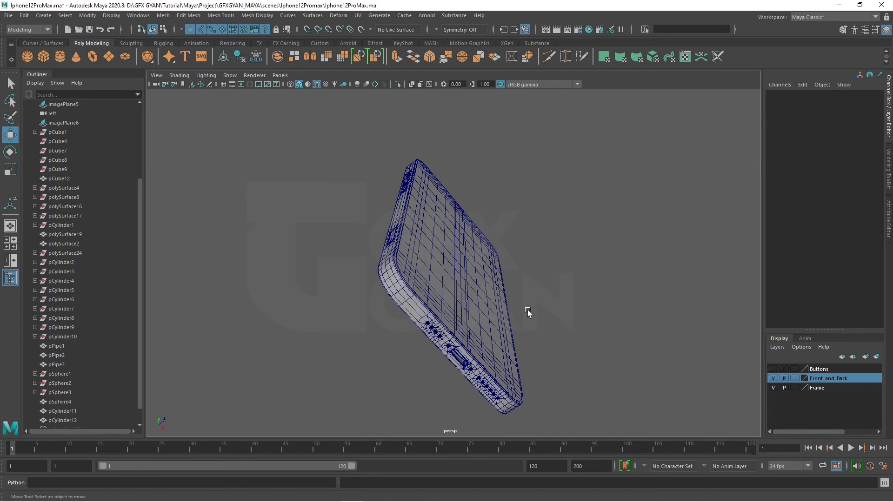